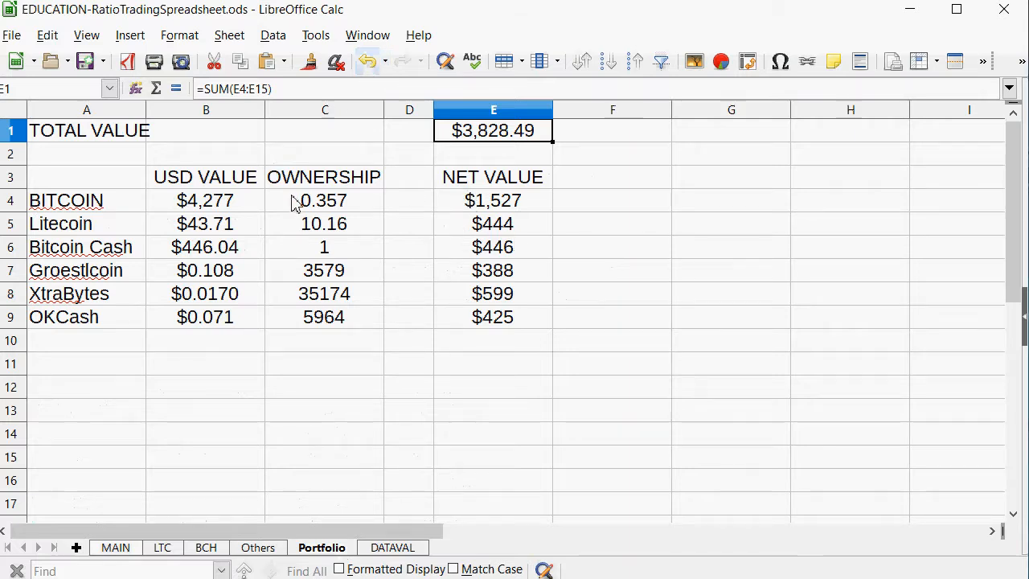
Examine the Litecoin ownership formula, its source amount on the DATAVAL sheet, and the per-coin trade totals in column L.
click(310, 227)
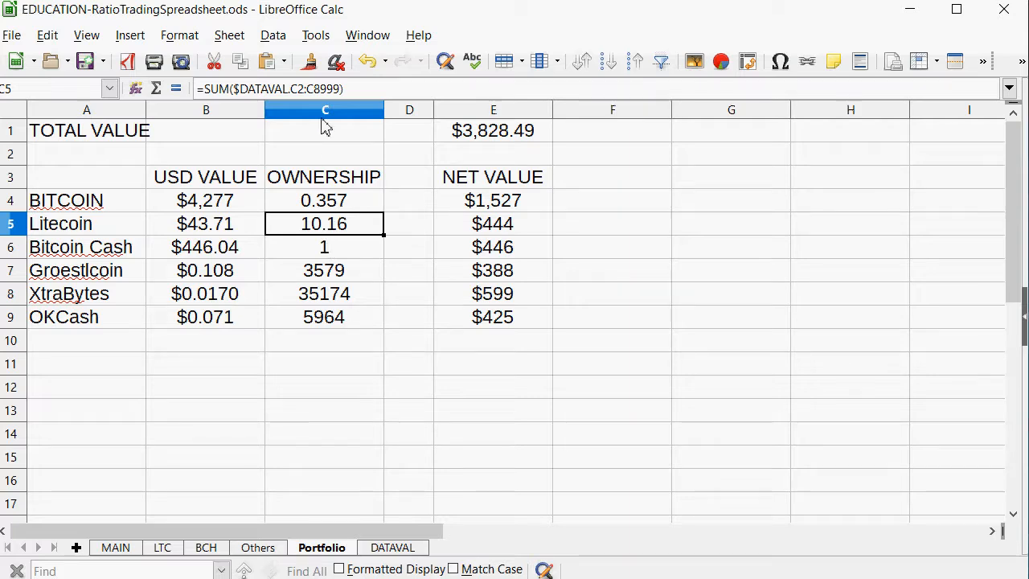
click(394, 548)
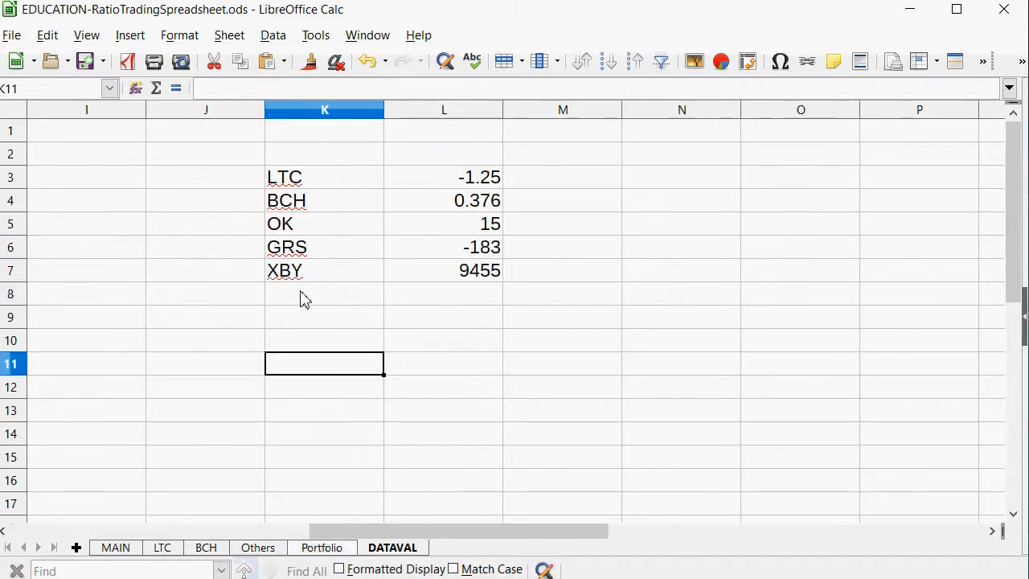
drag(474, 531, 113, 532)
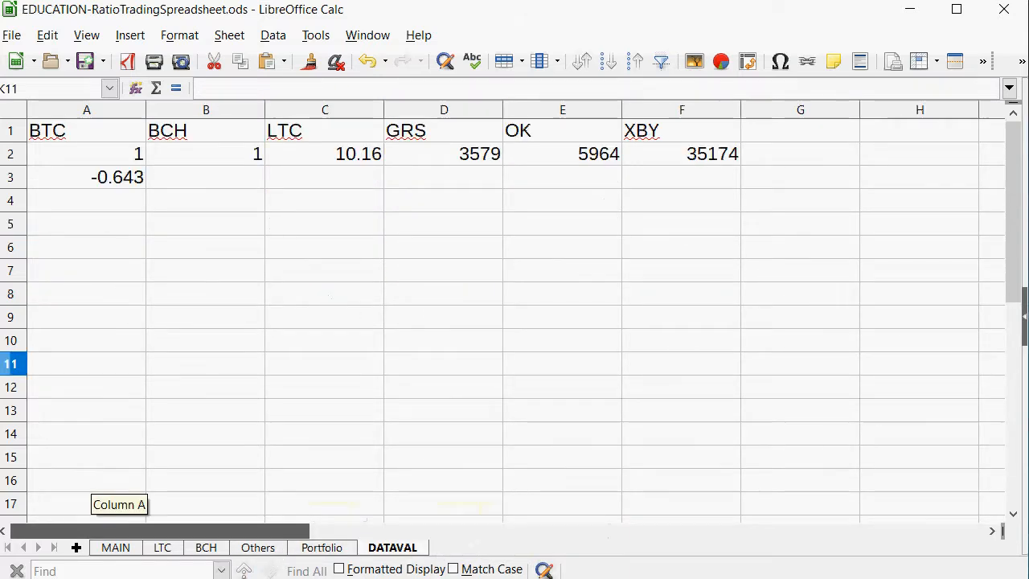
click(309, 182)
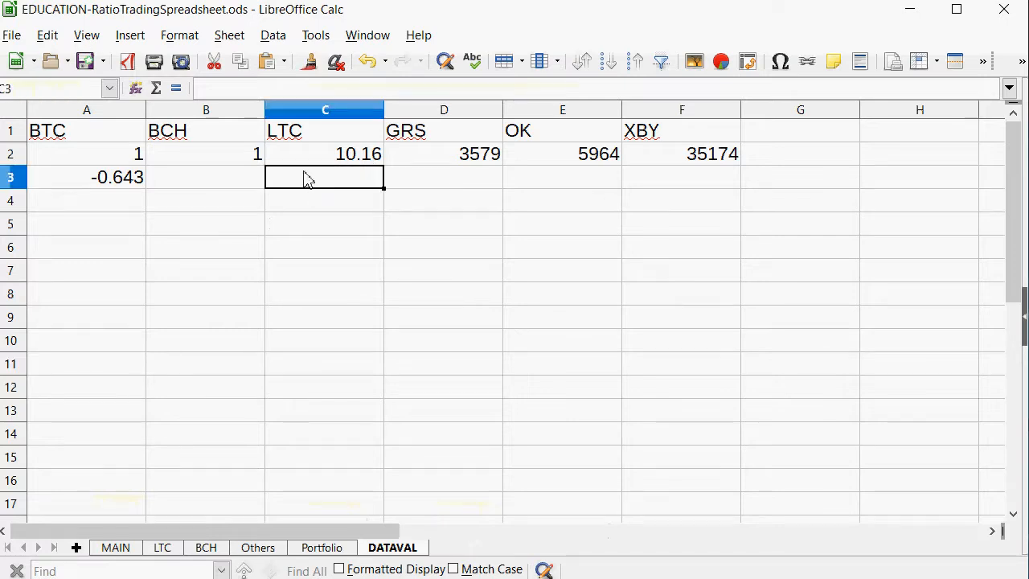
click(338, 159)
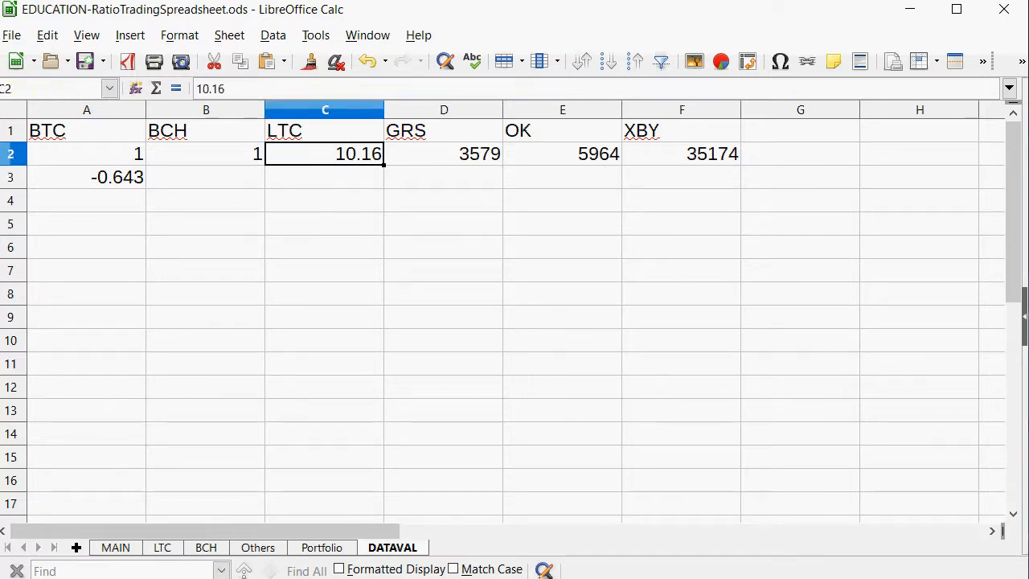
click(330, 551)
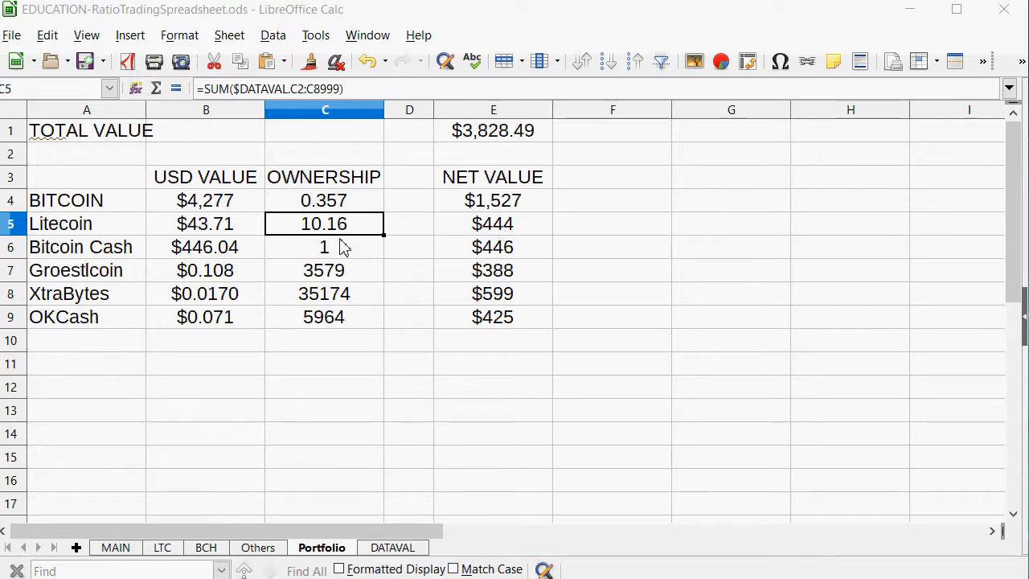
click(400, 548)
drag(349, 531, 611, 532)
drag(726, 178, 710, 346)
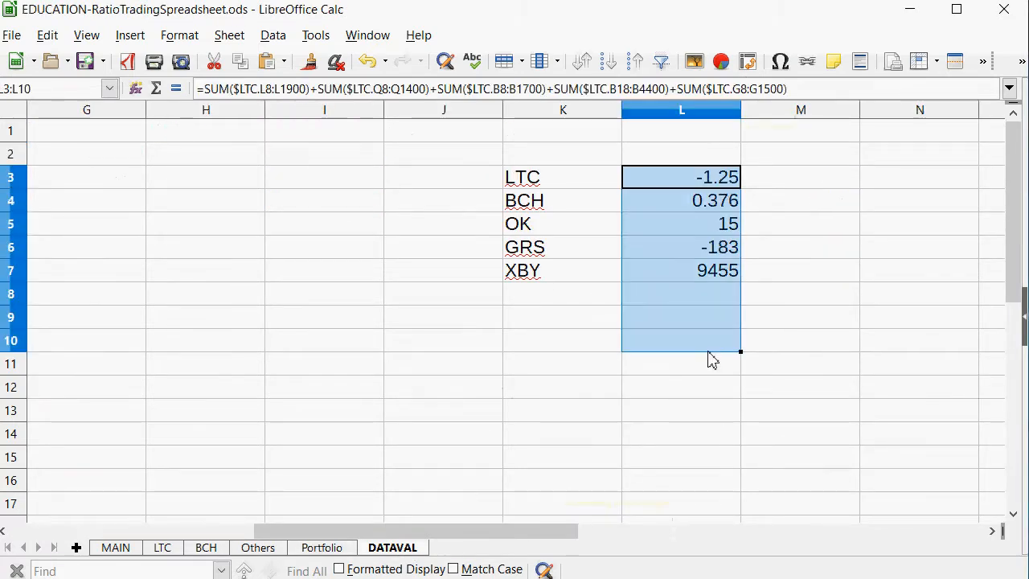
Extend the Litecoin ownership formula in Portfolio cell C5 by adding the LTC trade total from $DATAVAL.L3.
click(334, 550)
click(385, 61)
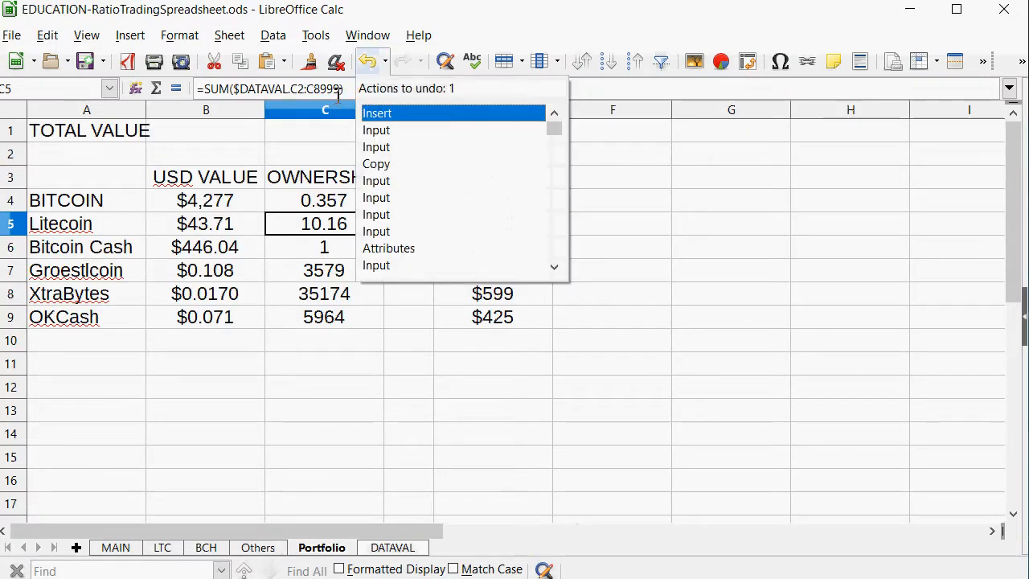
click(357, 88)
click(362, 88)
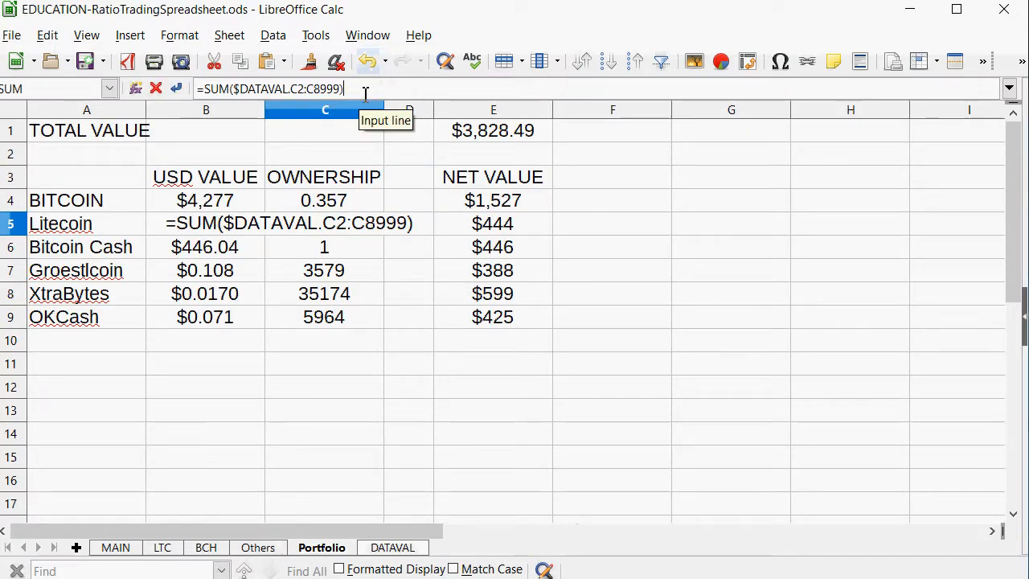
text(+)
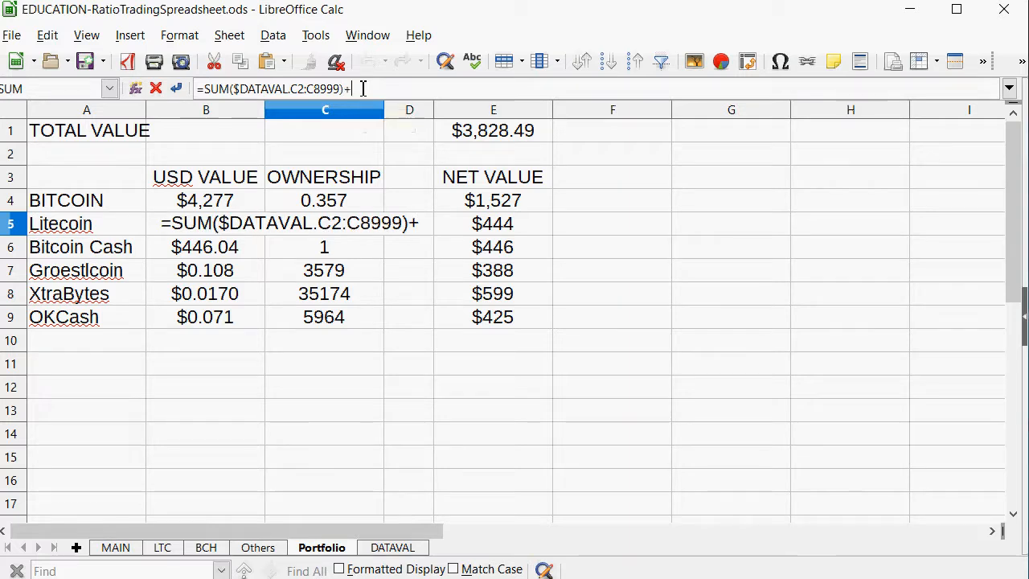
click(378, 552)
click(729, 178)
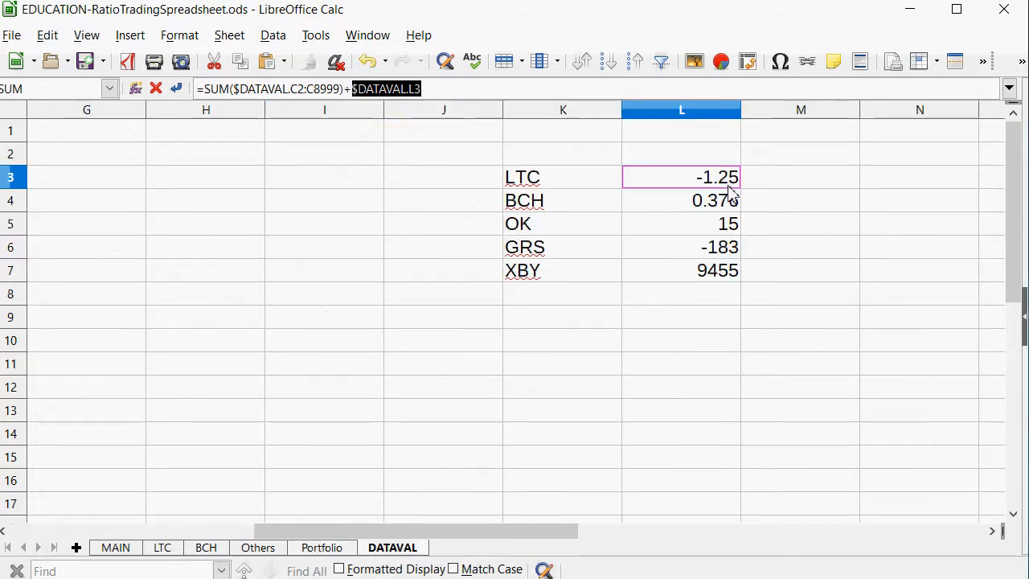
key(Return)
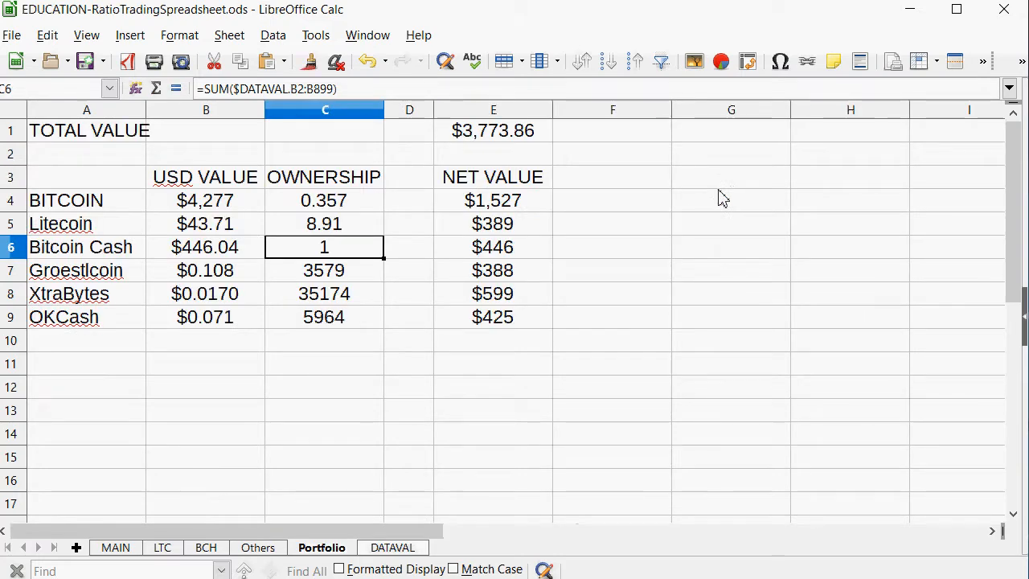
Extend the Bitcoin Cash ownership formula in C6 by adding the BCH trade total from DATAVAL cell L4.
click(487, 91)
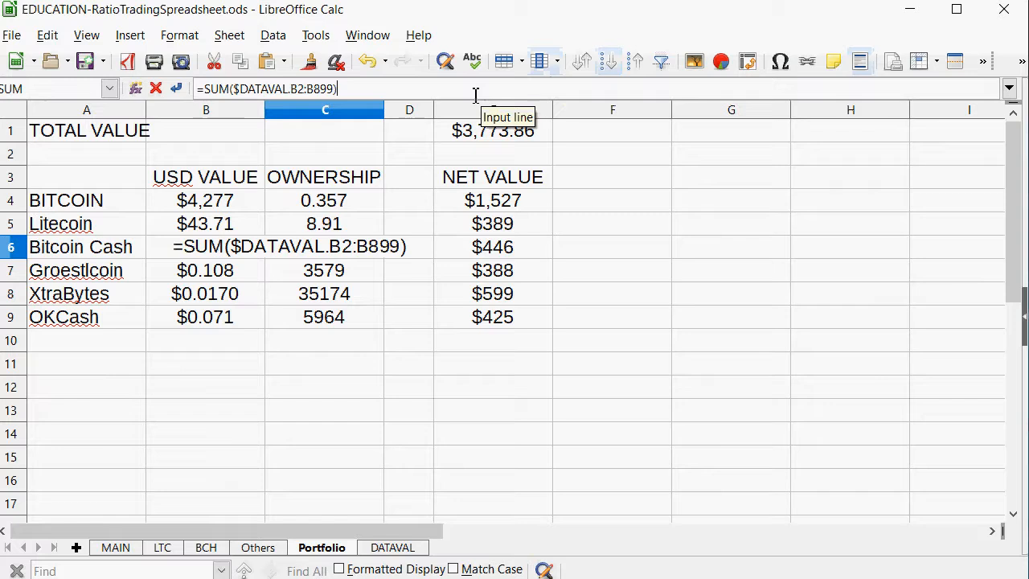
text(+)
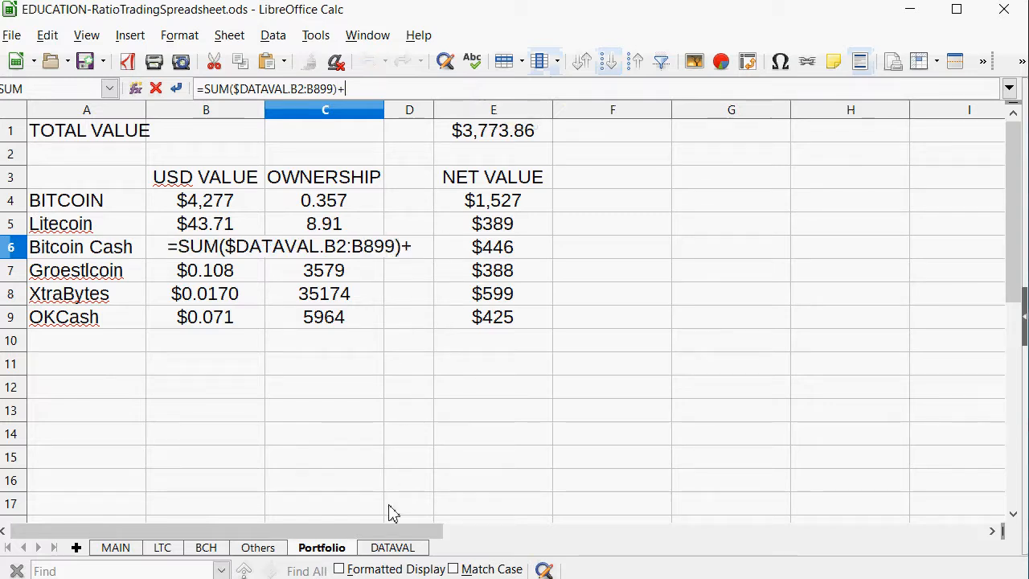
click(392, 548)
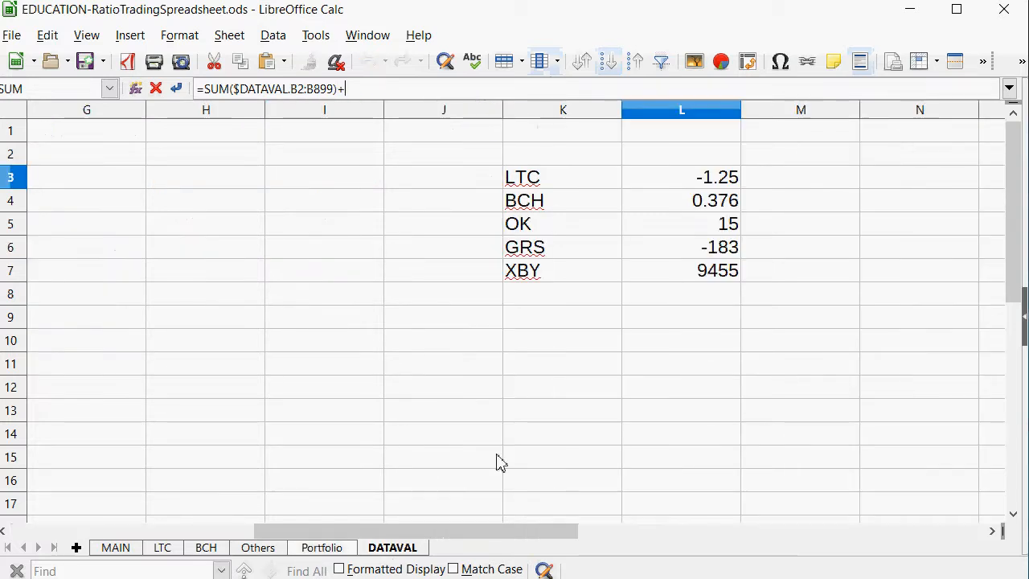
click(726, 202)
key(Return)
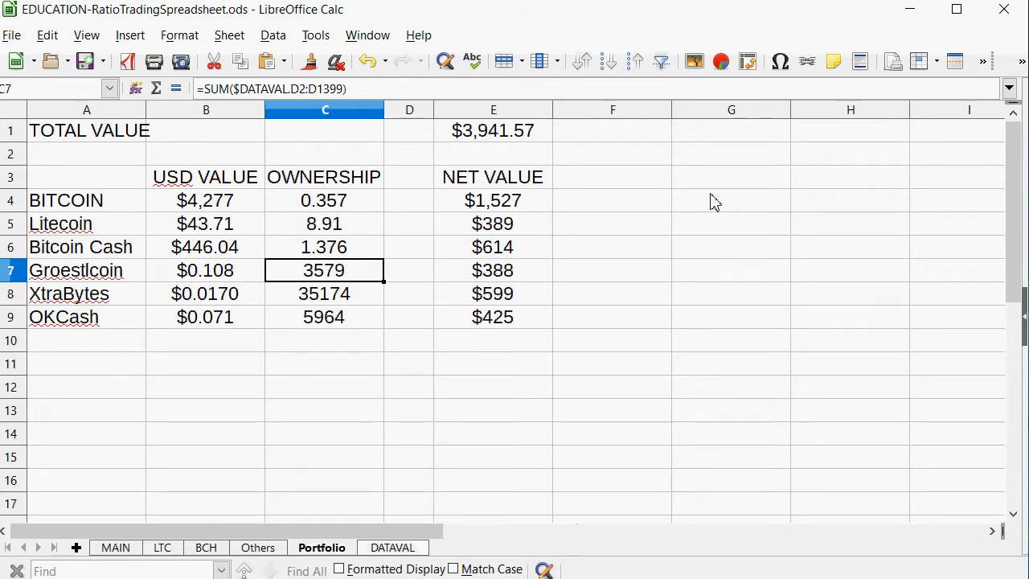
Extend the Groestlcoin ownership formula in C7 by adding the GRS trade total from DATAVAL cell L6.
click(358, 90)
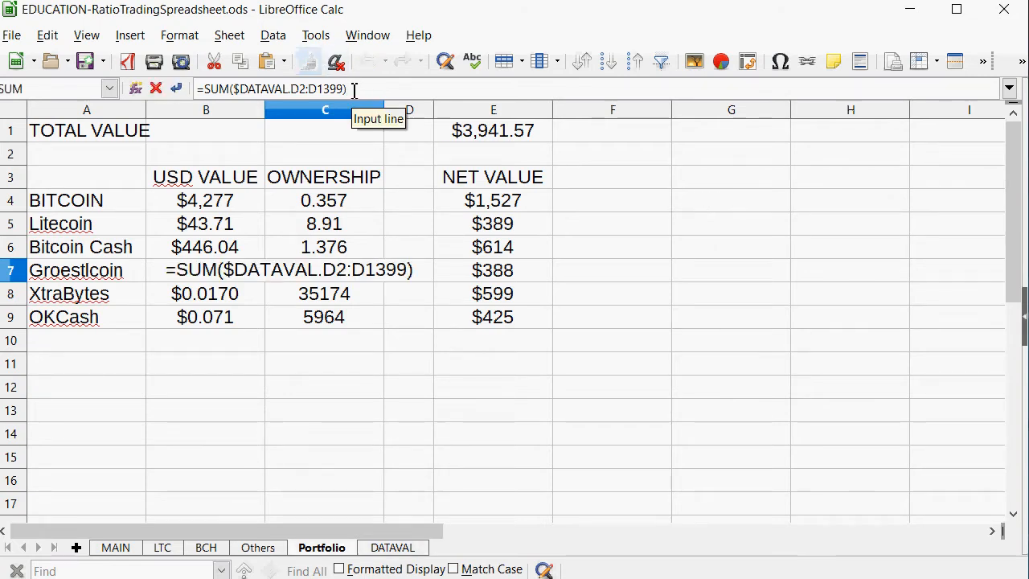
text(+)
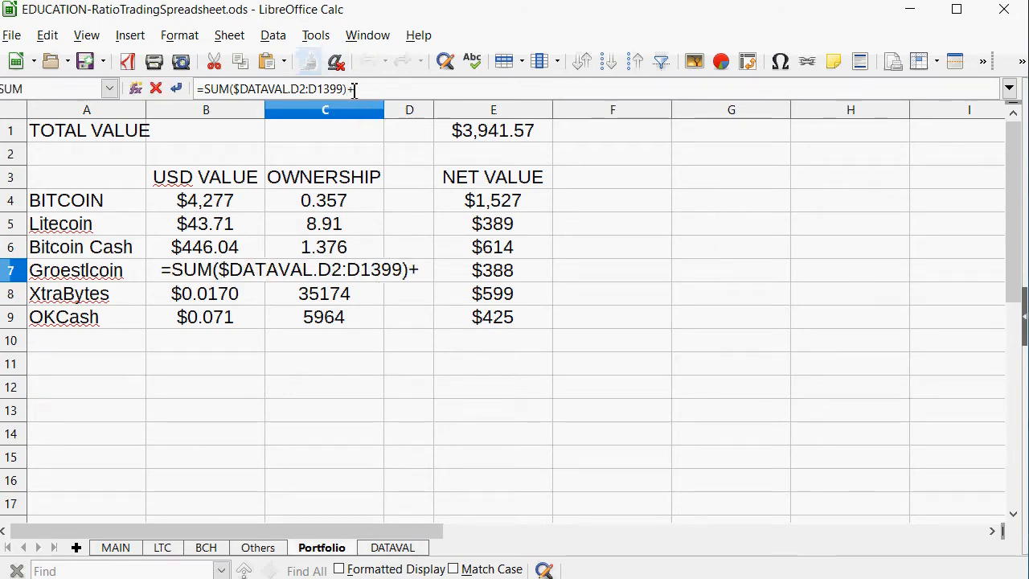
click(401, 551)
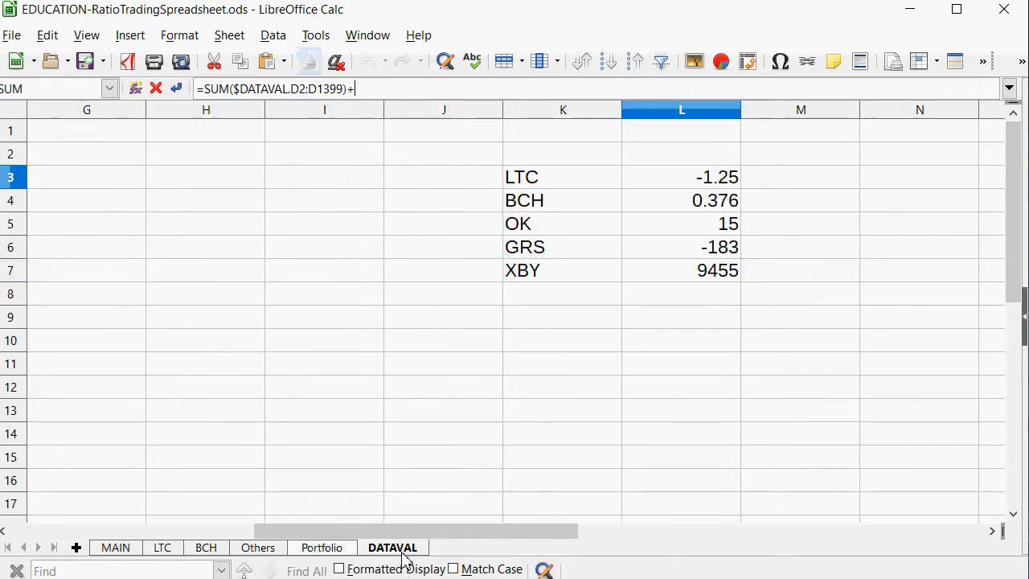
click(720, 255)
key(Return)
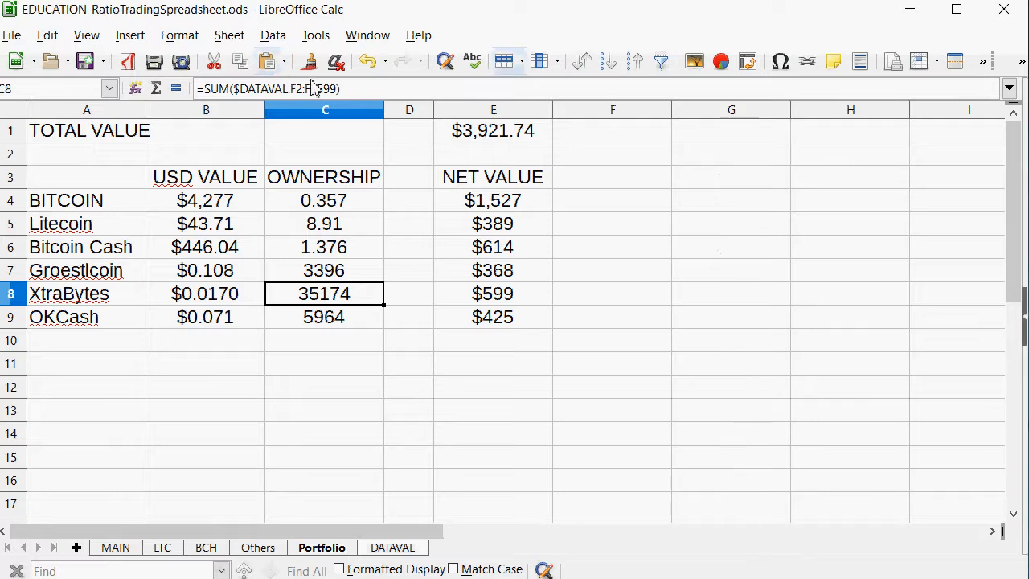
Extend the XtraBytes ownership formula in C8 by adding the XBY trade total from $DATAVAL.L7.
click(366, 86)
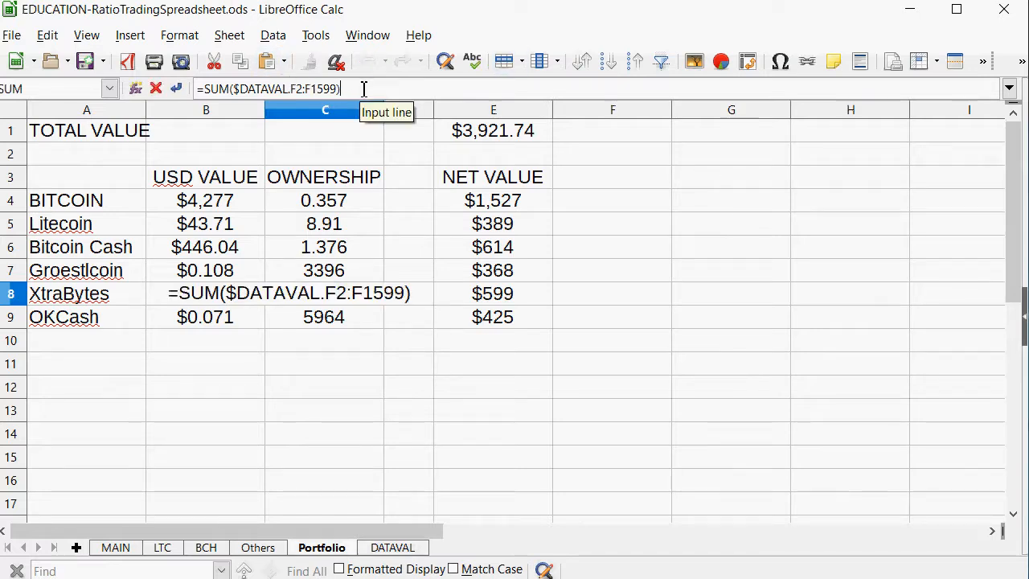
text(+)
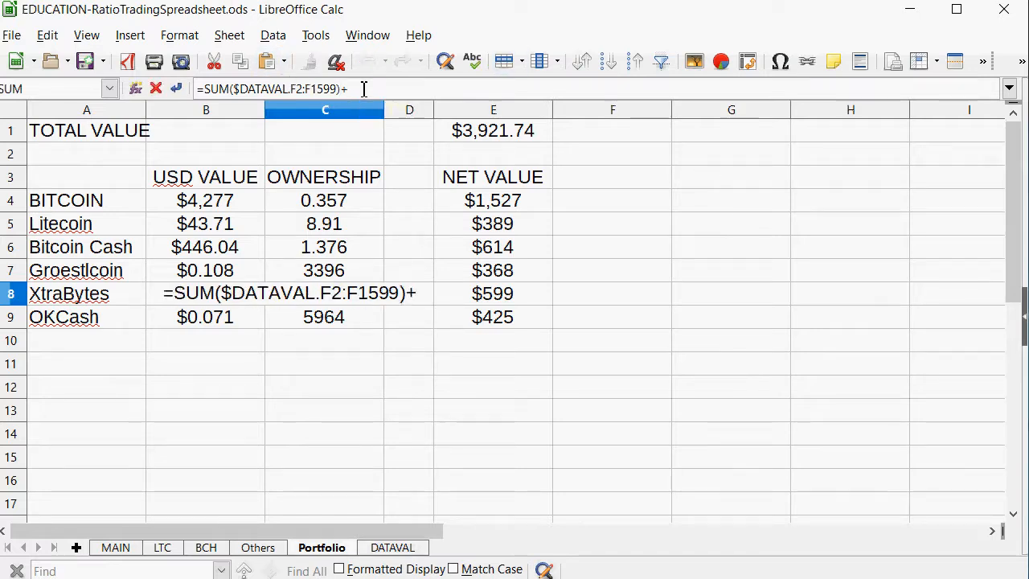
click(392, 549)
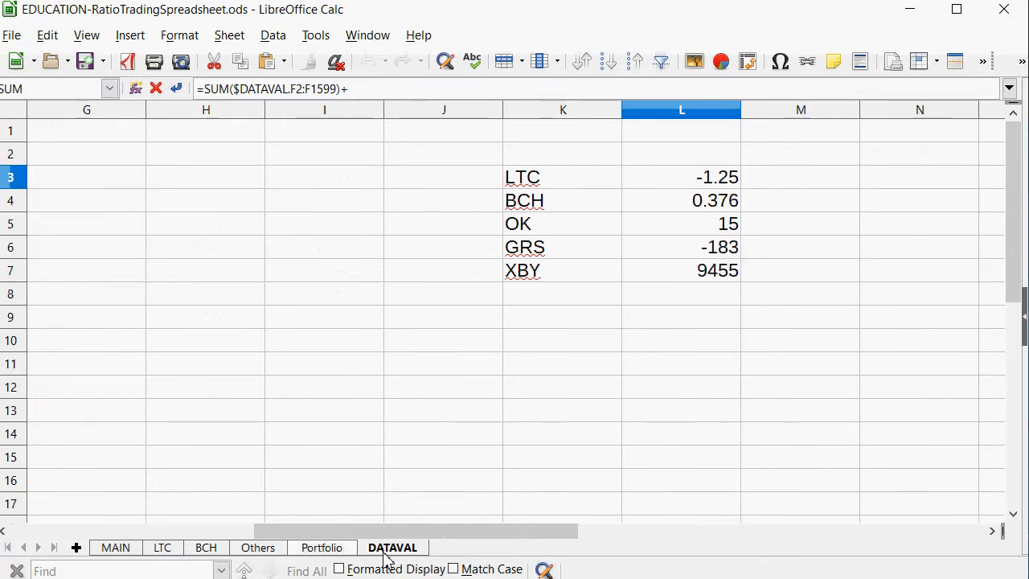
click(251, 549)
click(324, 549)
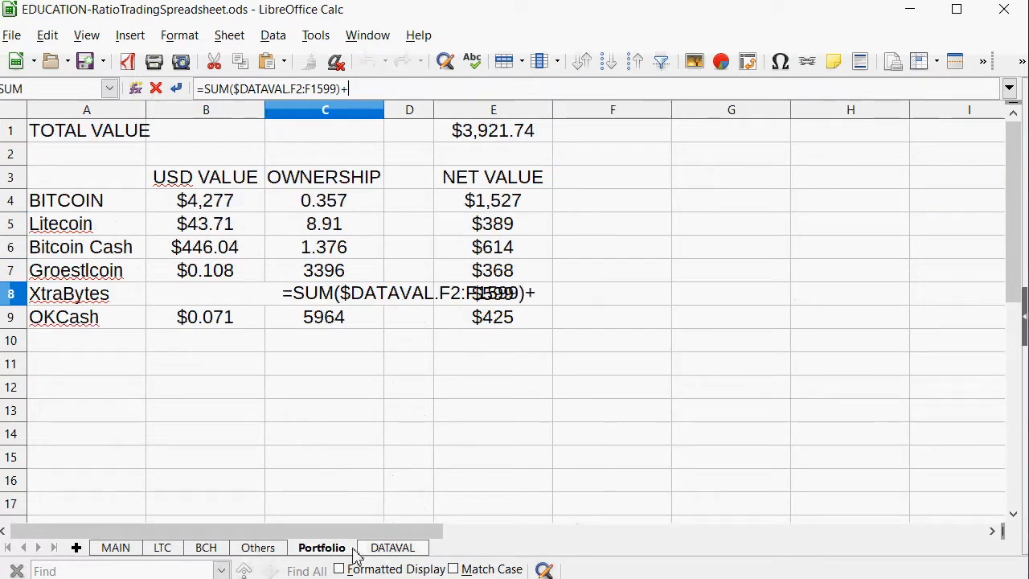
click(390, 555)
click(738, 271)
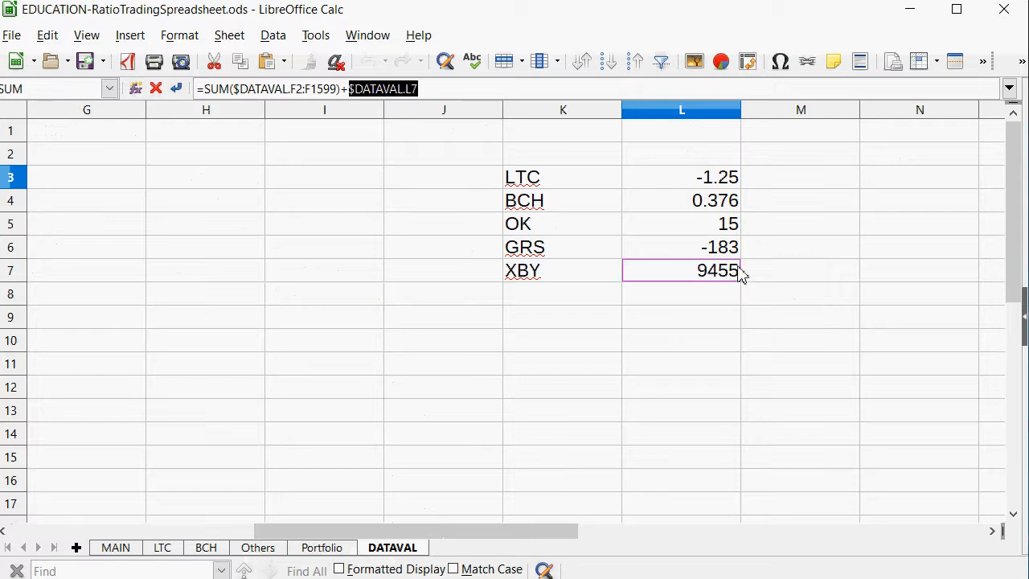
key(Return)
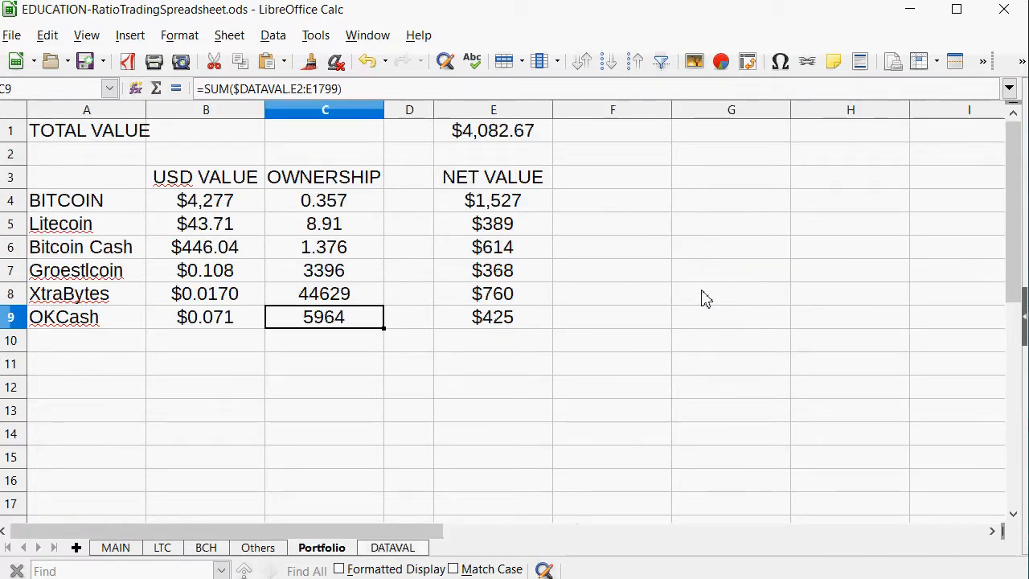
Extend the OKCash ownership formula in C9 by adding the OK trade total from $DATAVAL.L5.
click(386, 89)
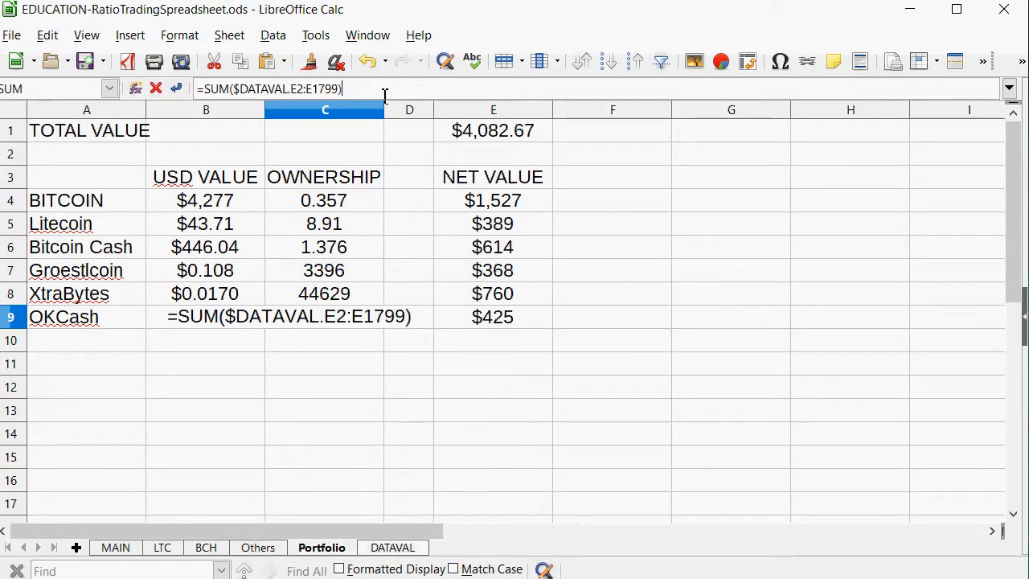
text(+)
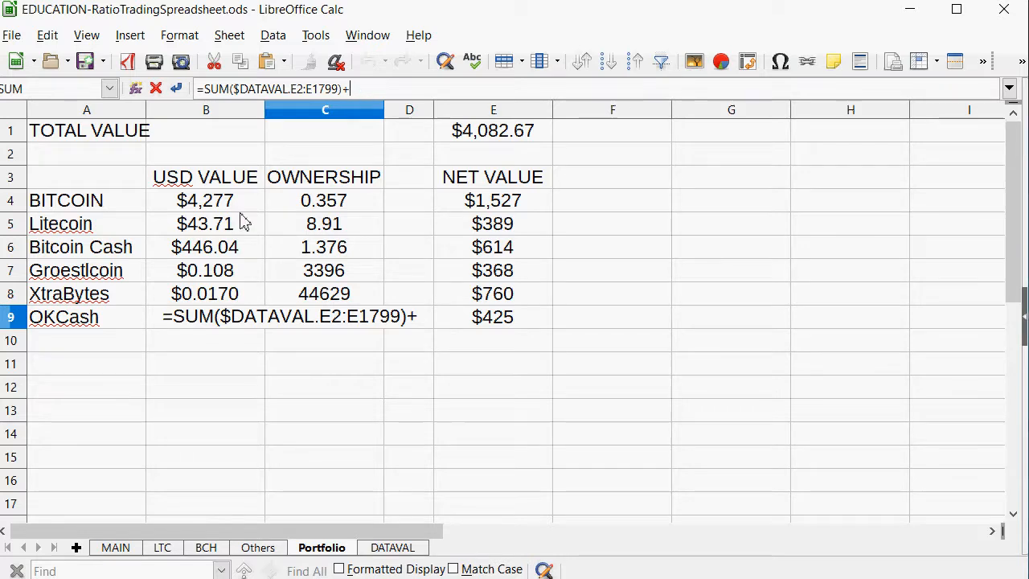
click(392, 548)
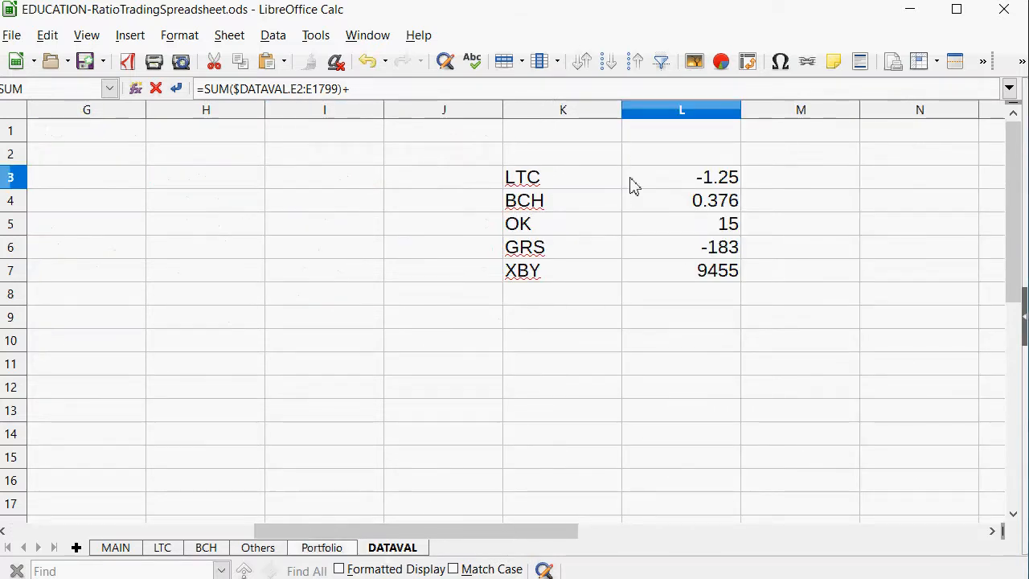
click(726, 228)
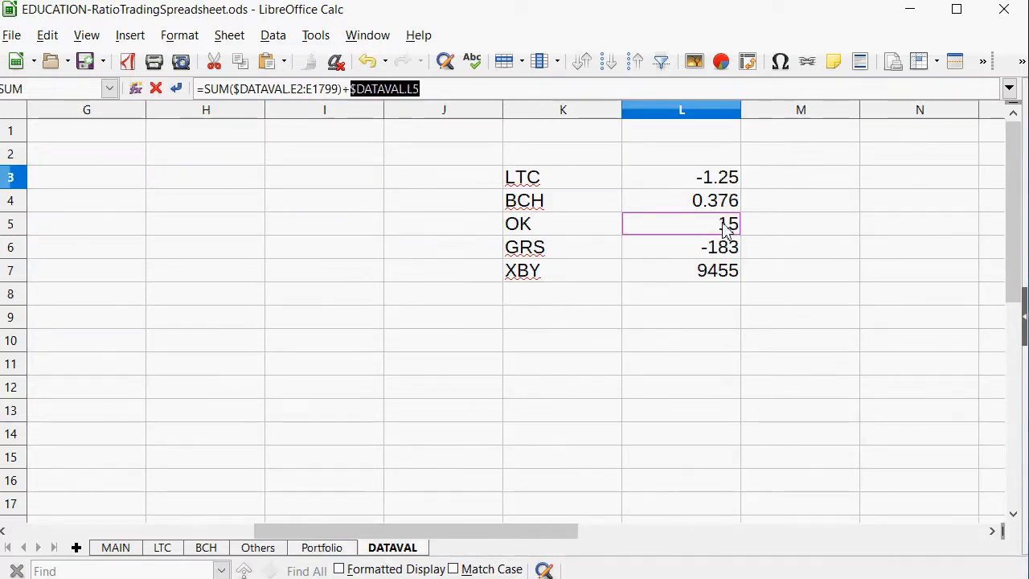
key(Return)
key(Up)
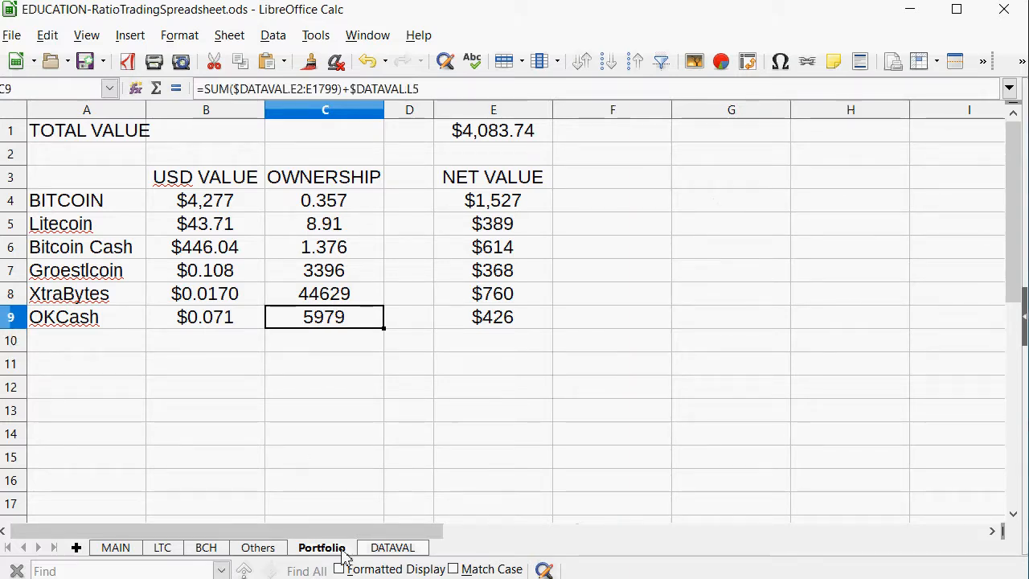
Examine the OK trade total formula on DATAVAL and the trade tables it draws on in the Others and BCH sheets.
click(405, 547)
click(726, 246)
click(723, 232)
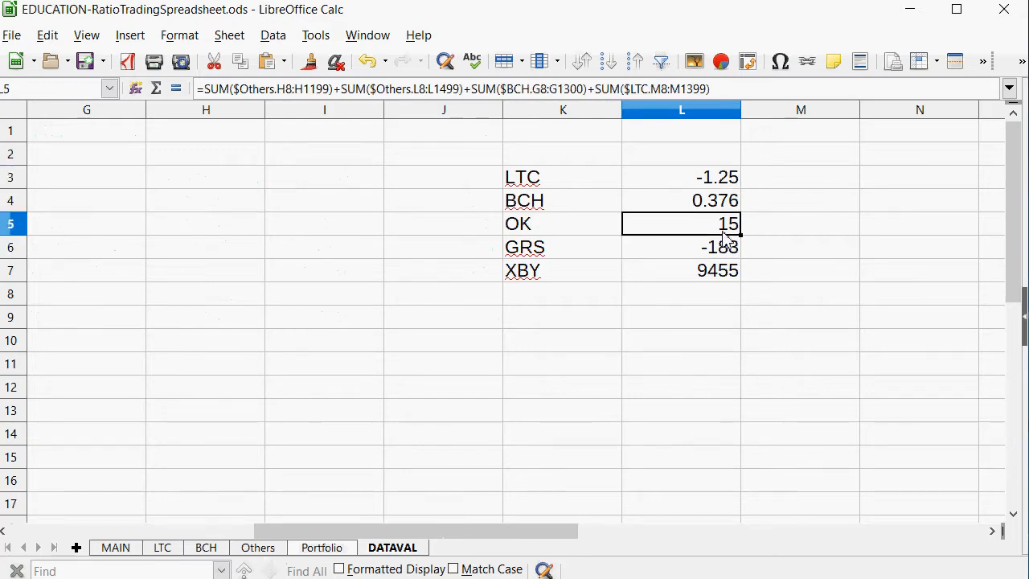
click(277, 549)
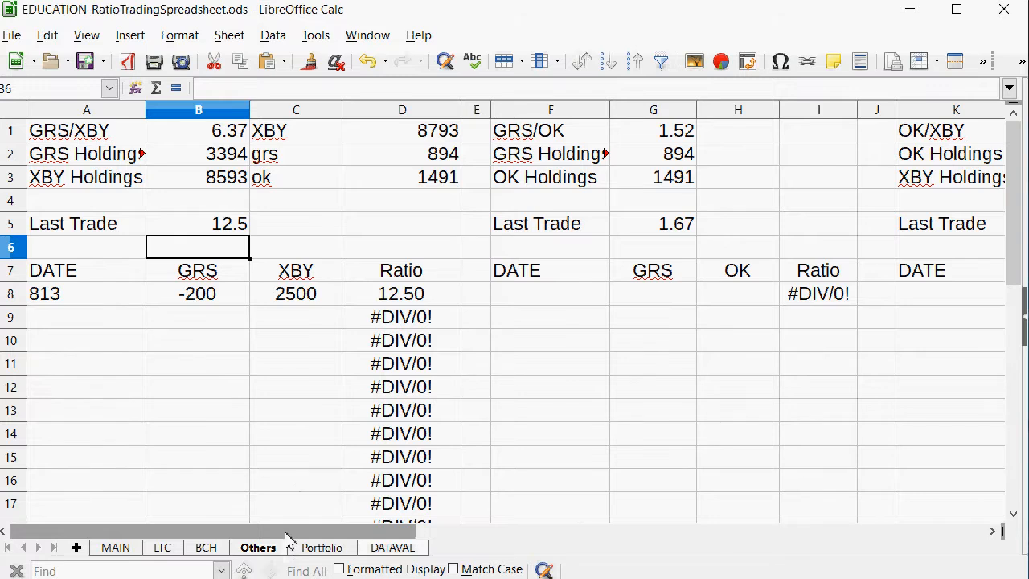
drag(286, 534, 601, 545)
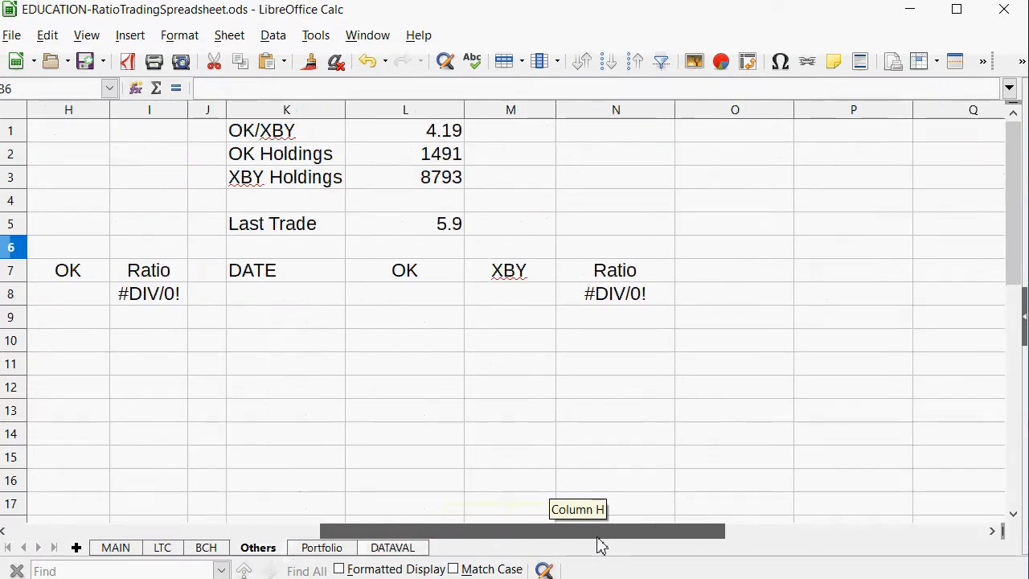
click(206, 548)
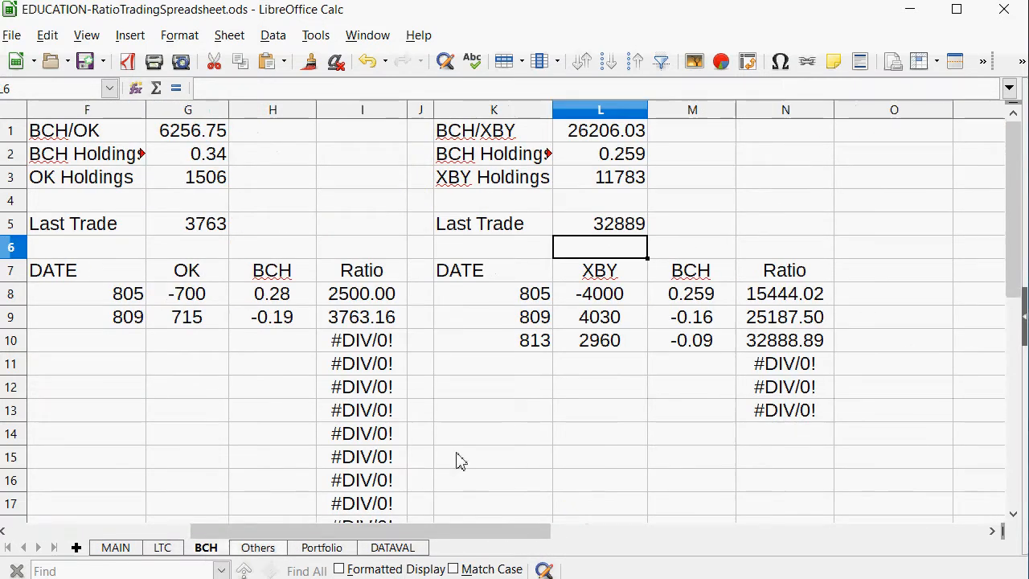
Examine the OK trades on the BCH sheet, the LTC/XBY ratio on MAIN, and the XtraBytes and Bitcoin Cash rows on Portfolio.
drag(421, 531, 369, 531)
drag(320, 295, 308, 320)
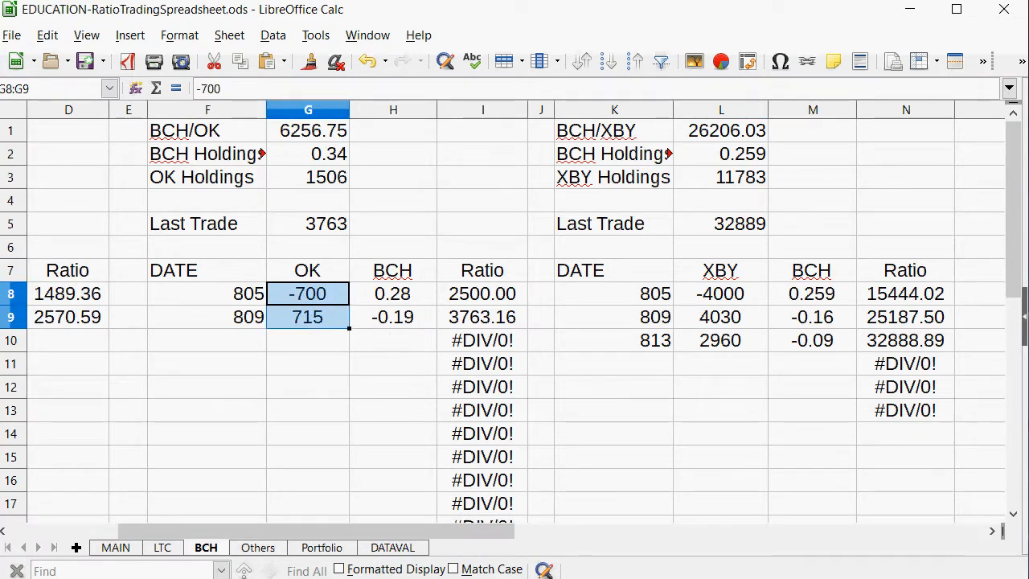
drag(452, 533, 343, 532)
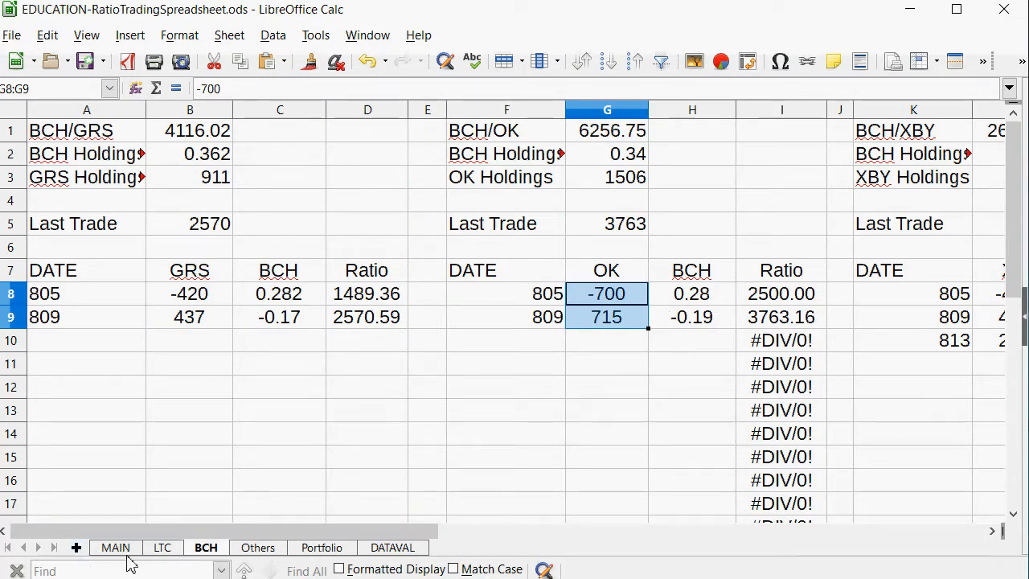
click(115, 549)
scroll(378, 298, down, 2)
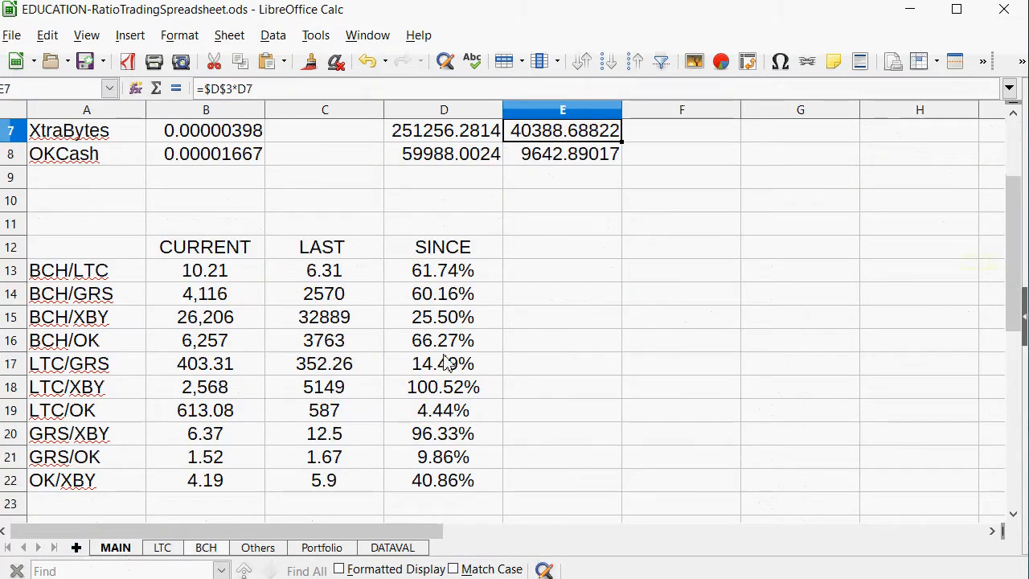
drag(419, 394, 8, 389)
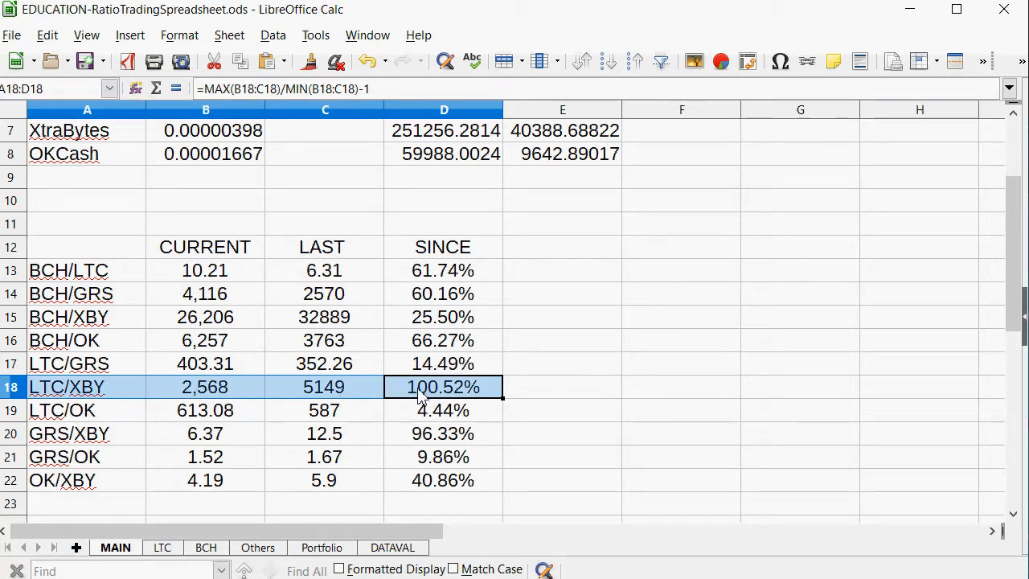
click(323, 549)
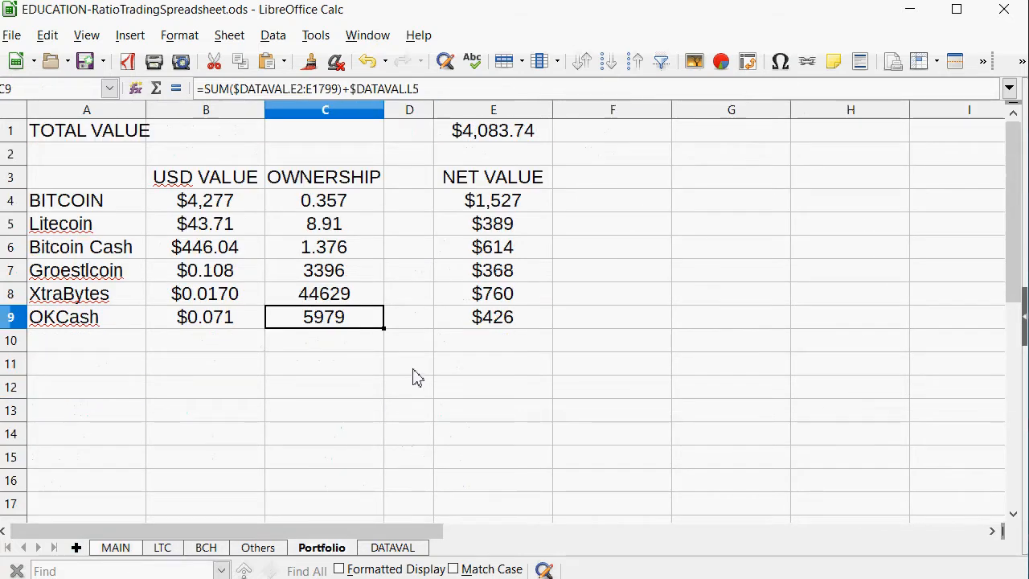
drag(499, 304, 63, 301)
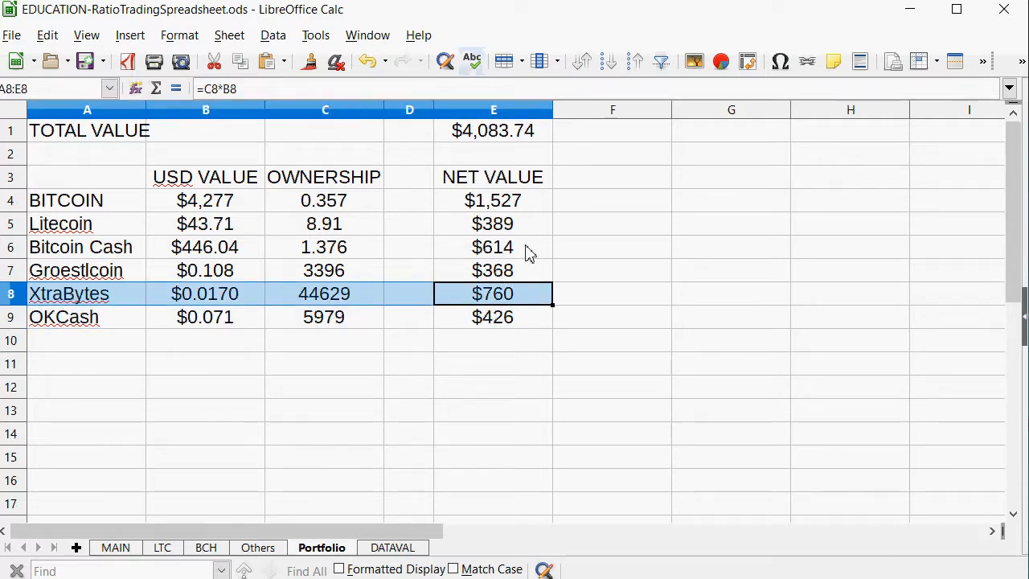
drag(497, 247, 48, 245)
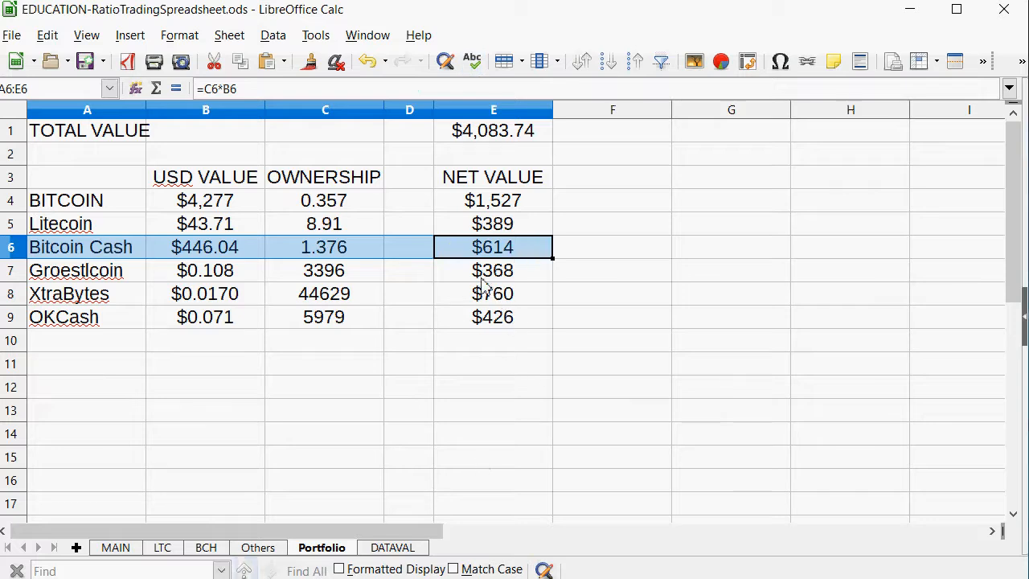
Start a second trade row in the LTC sheet's LTC/XBY table by entering the date 817 in P9.
click(118, 548)
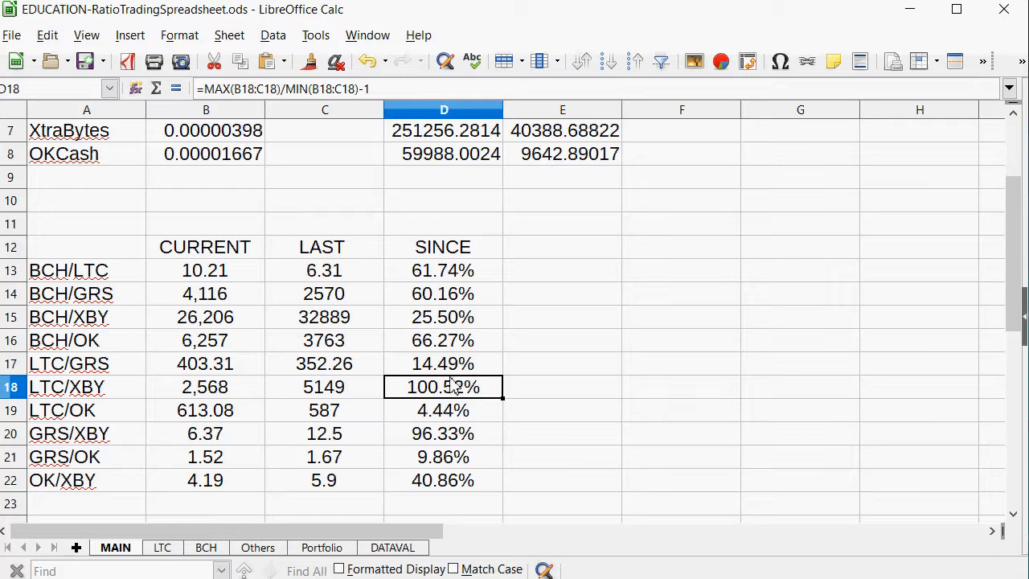
click(162, 548)
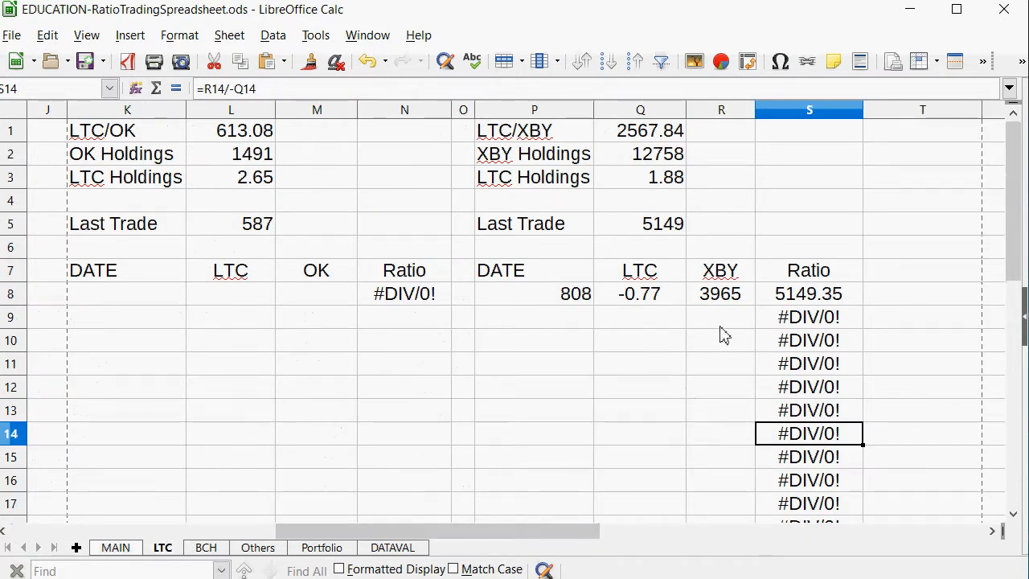
click(721, 296)
click(619, 304)
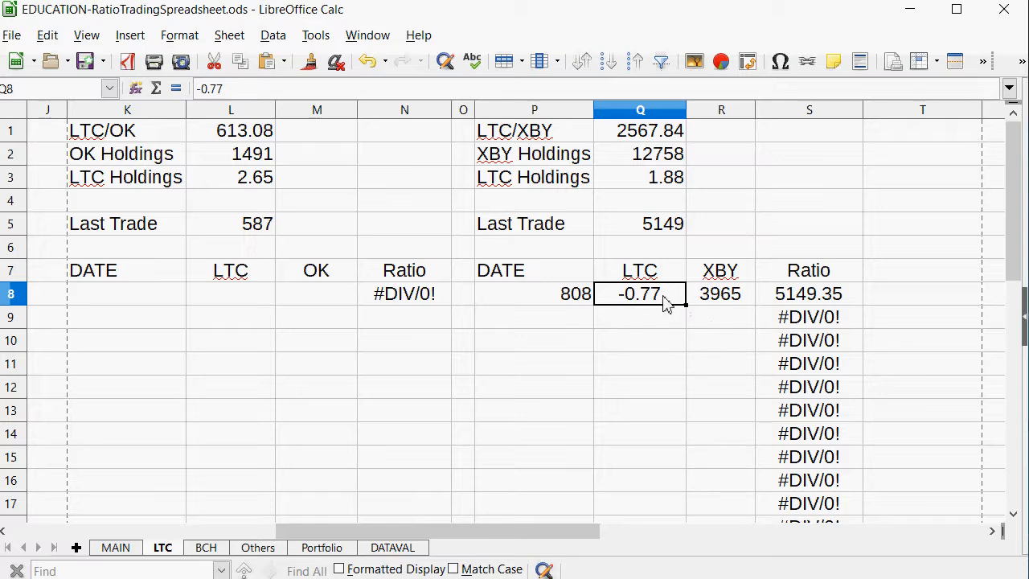
click(567, 319)
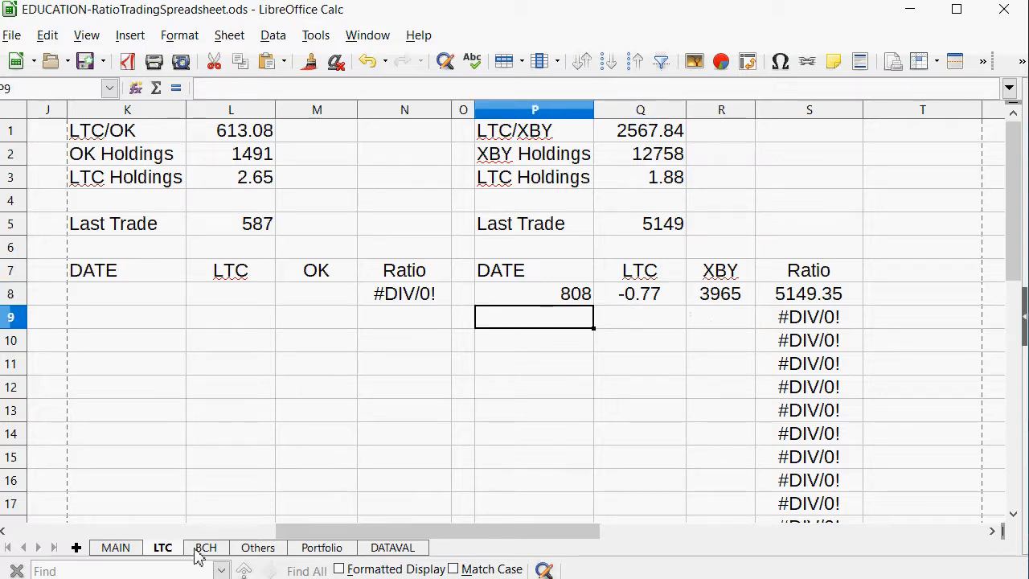
click(118, 548)
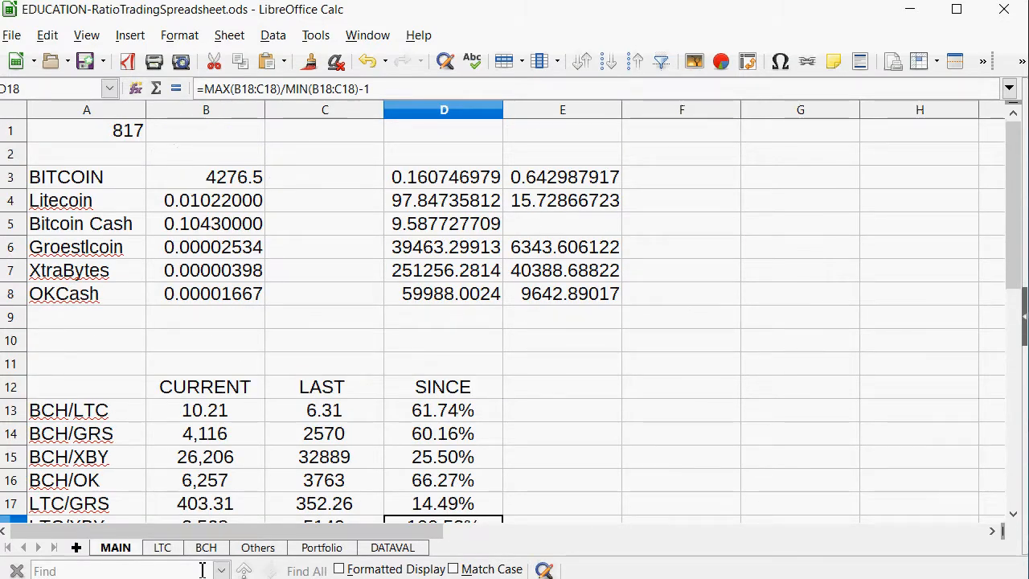
click(167, 550)
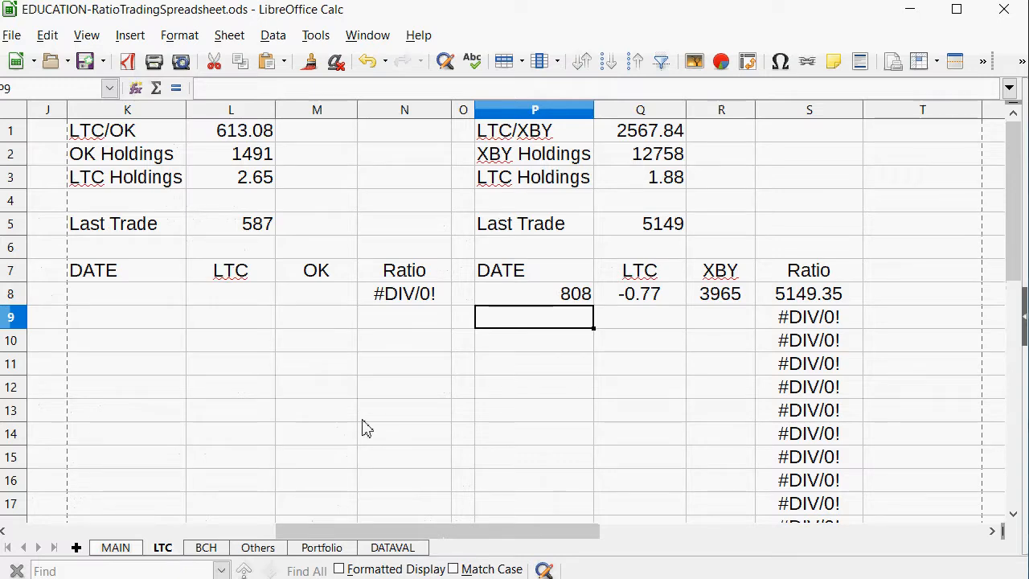
text(817)
key(Tab)
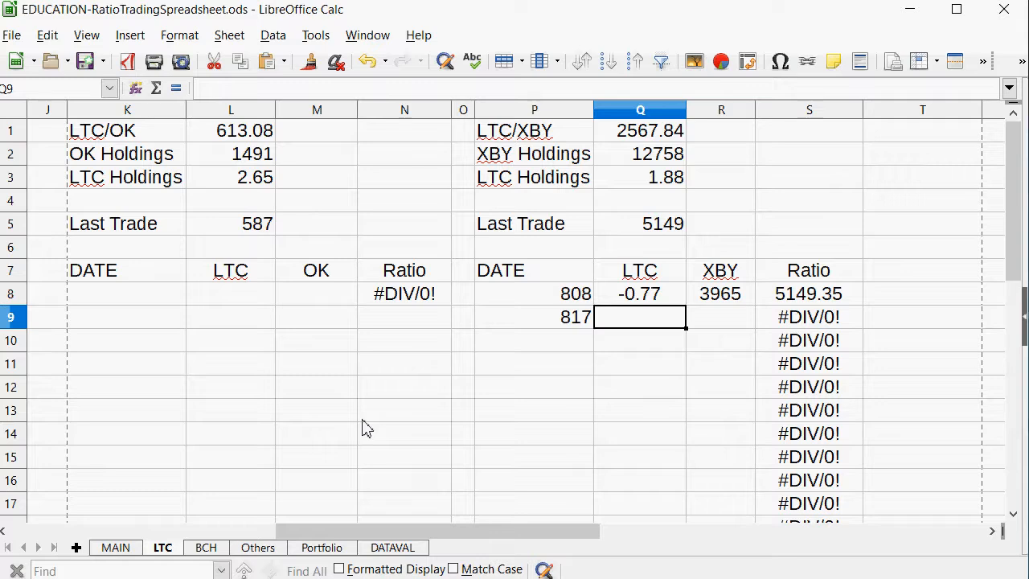
Enter -4750 as the XBY amount of the 817 trade in R9.
key(Tab)
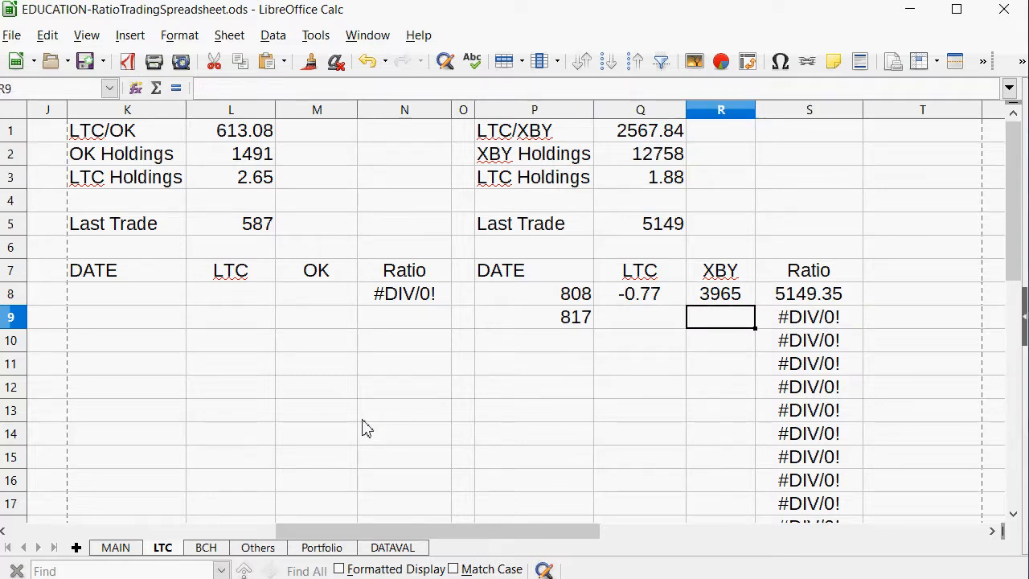
text(-)
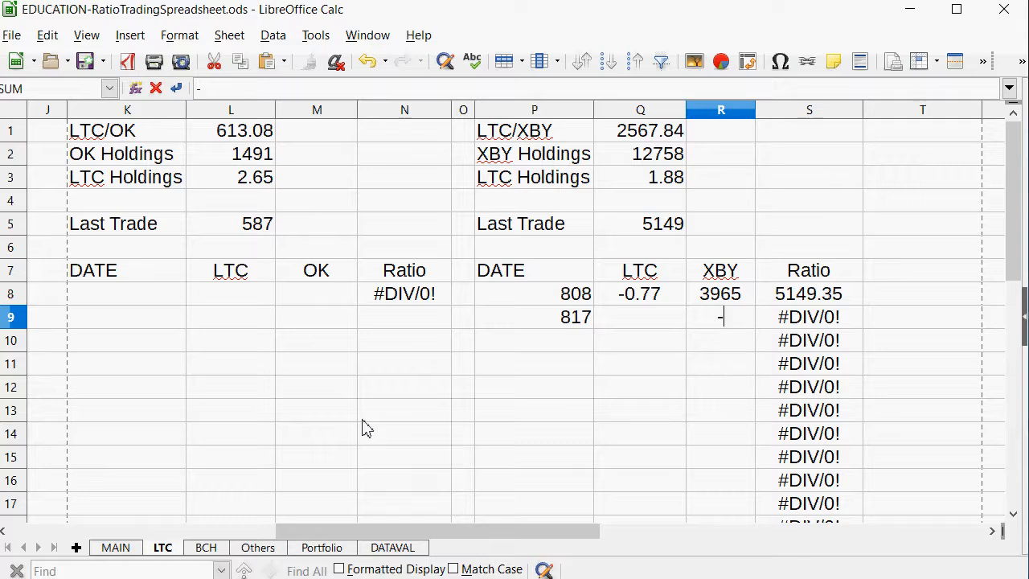
text(4750)
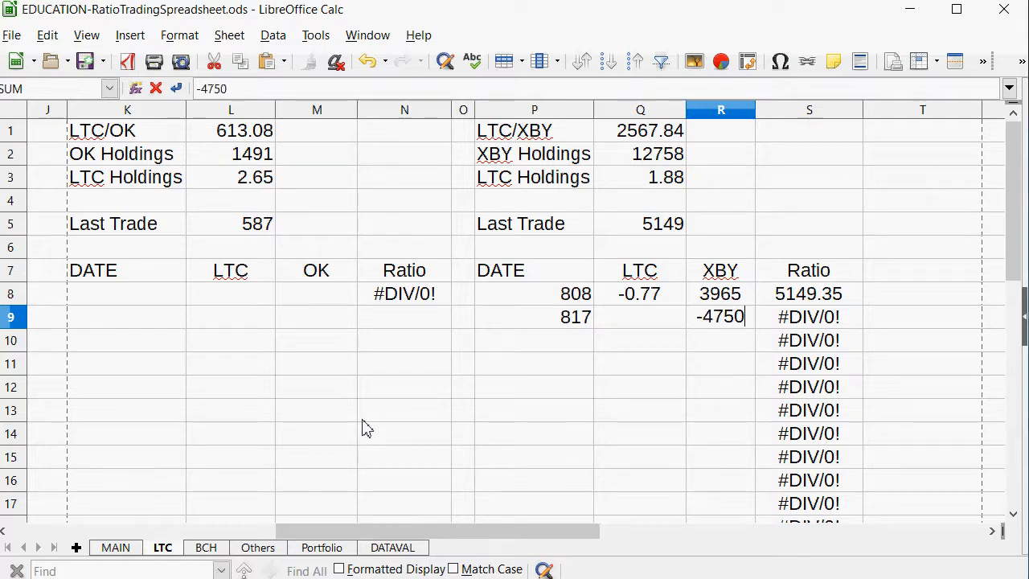
key(Return)
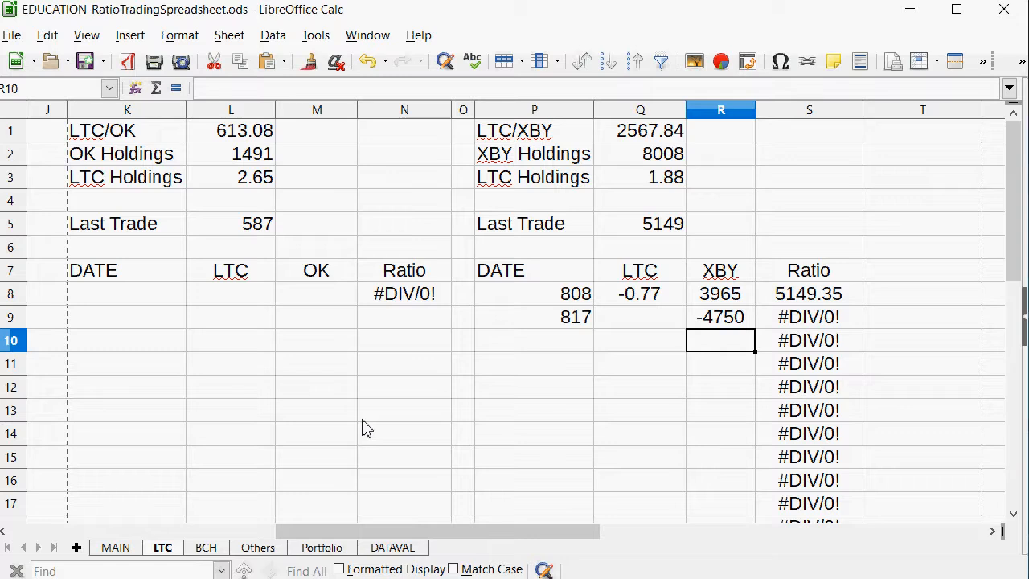
key(Up)
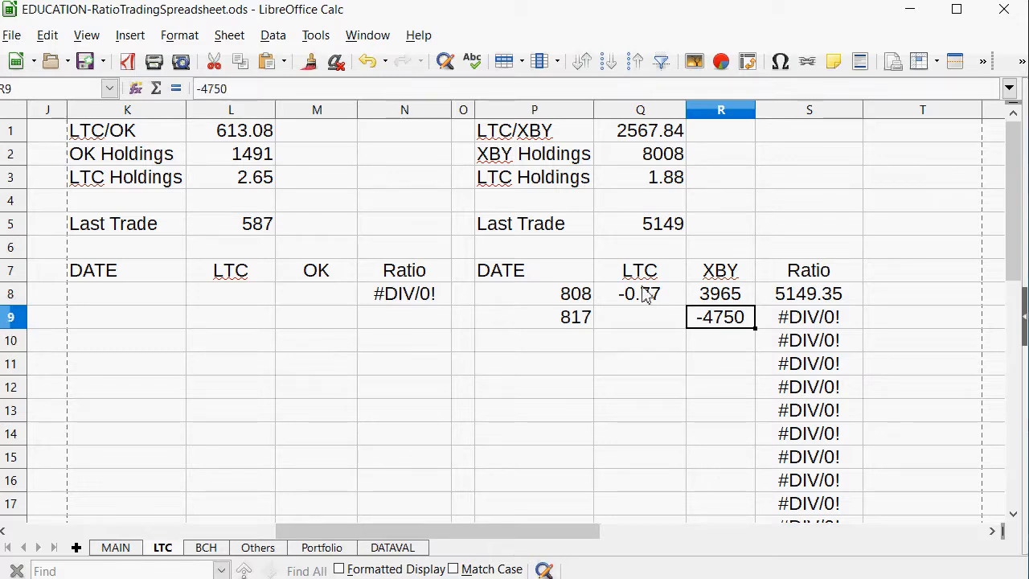
Calculate the 817 trade's LTC amount in Q9 with =R9/-Q1 and replace the formula with the fixed value 1.84.
click(633, 318)
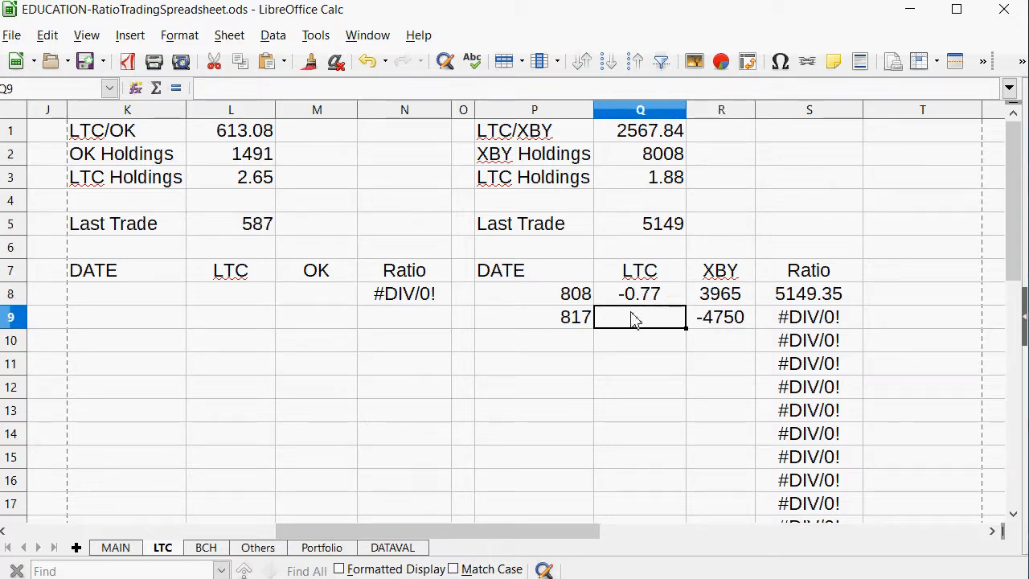
text(=)
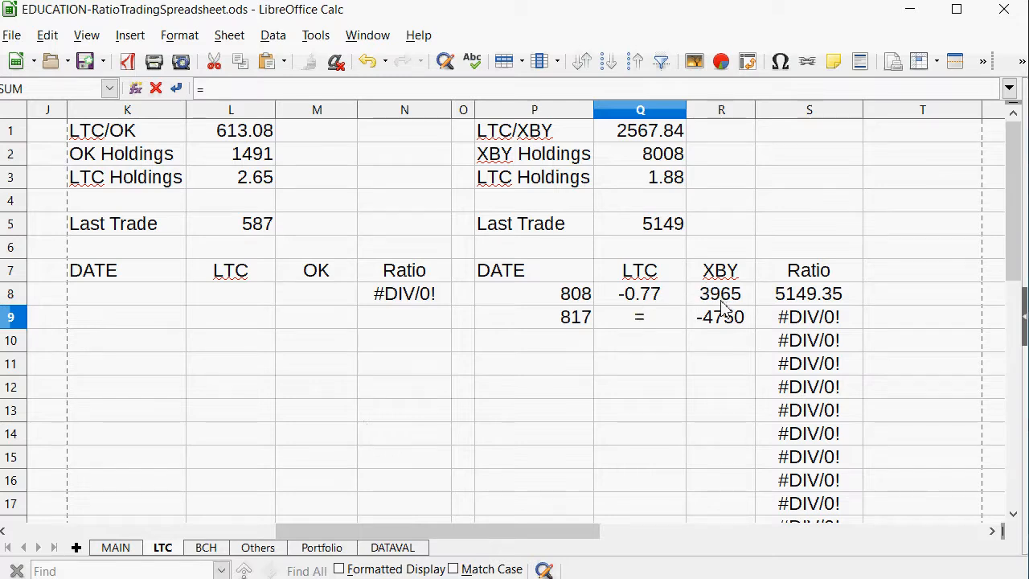
click(725, 320)
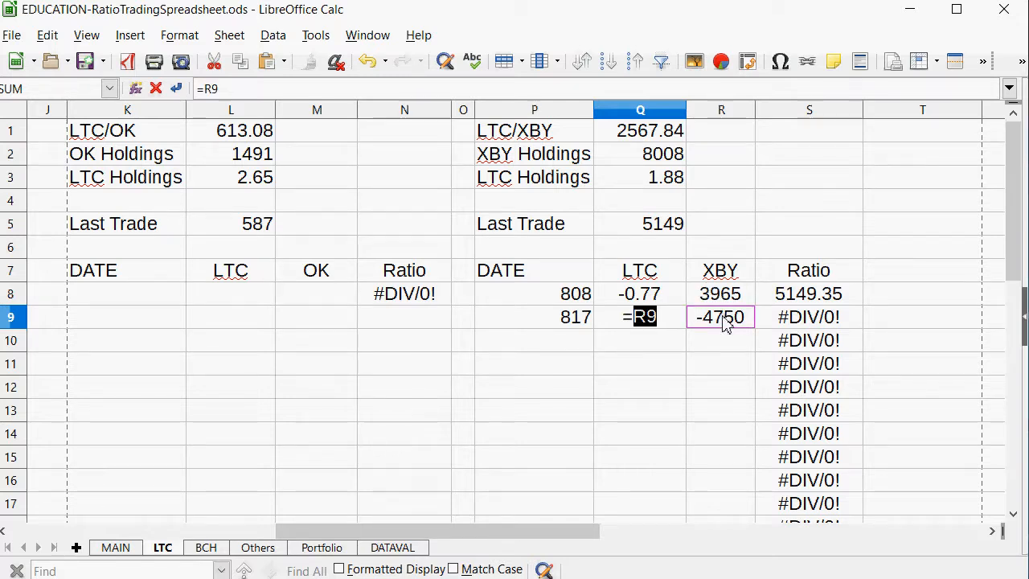
text(/)
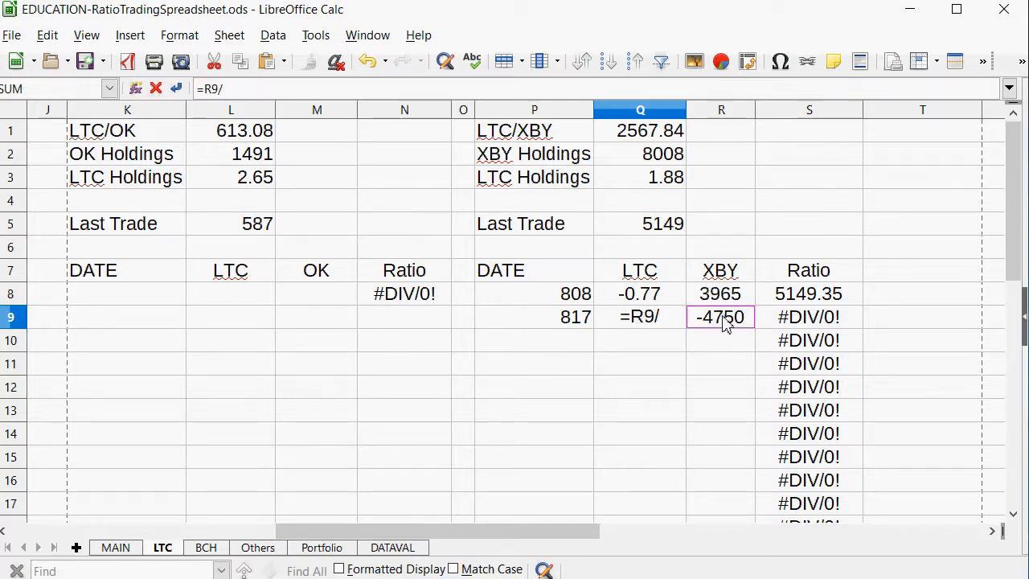
text(-)
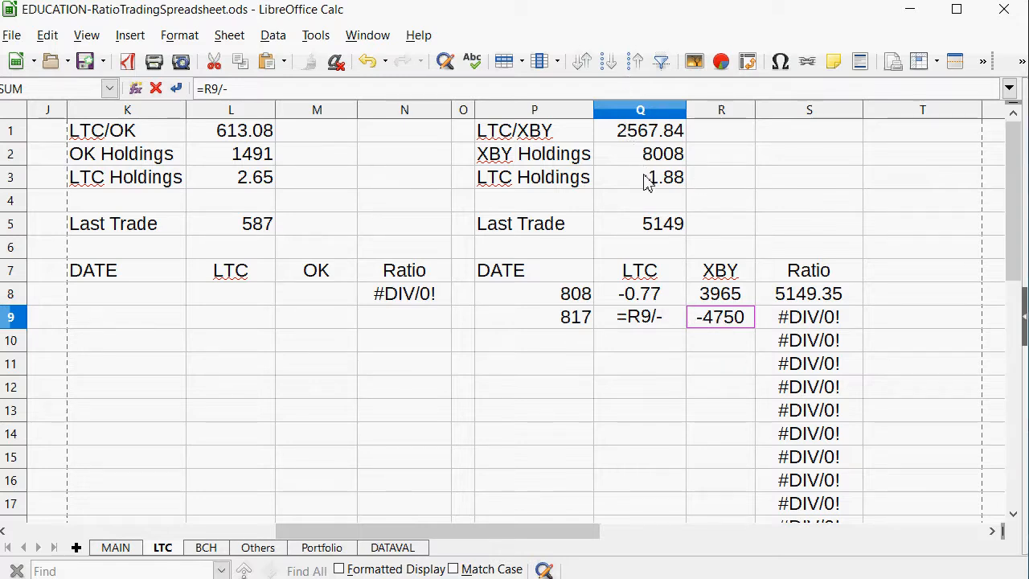
click(652, 137)
key(Return)
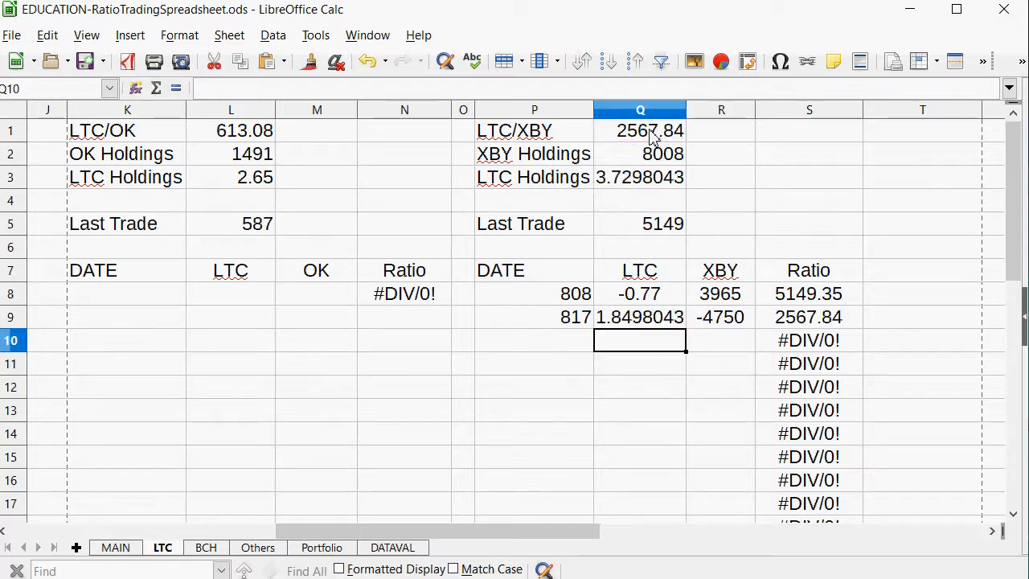
key(Up)
text(1.84)
key(Return)
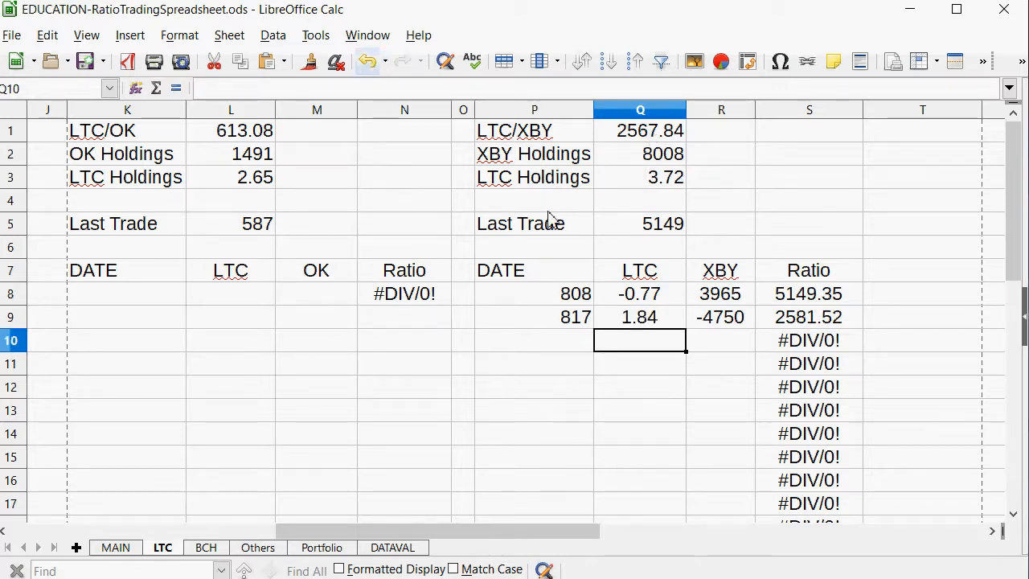
Set the LTC/XBY Last Trade ratio in Q5 to 2851.
click(646, 231)
text(2851)
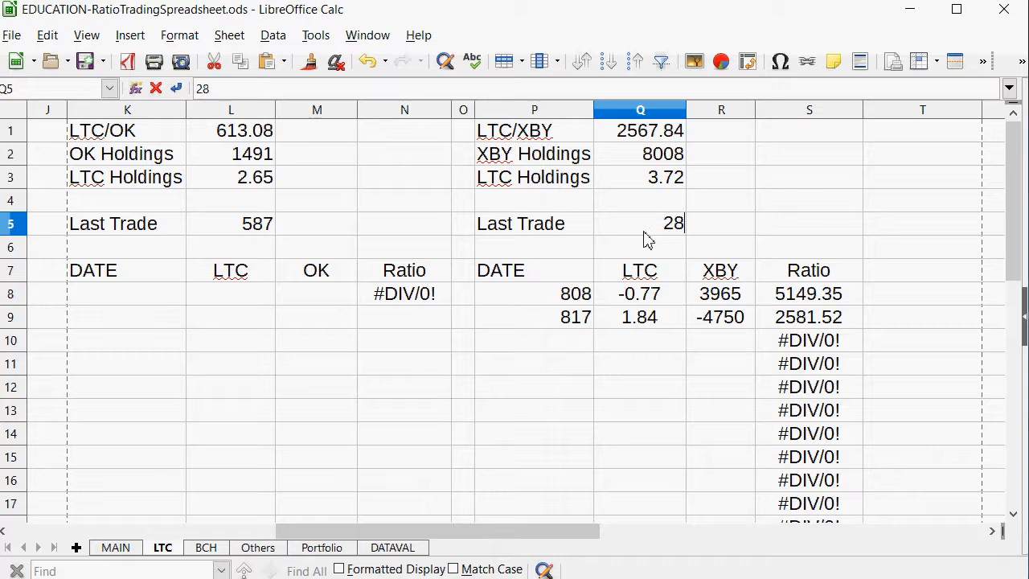
key(Return)
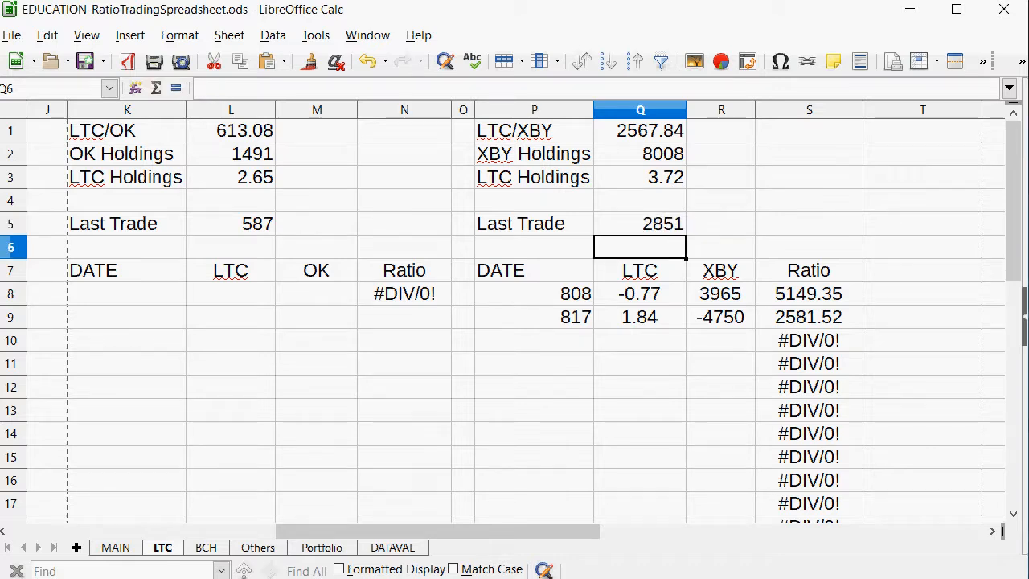
Review the GRS/XBY and GRS/OK ratios on MAIN and select the first date cell of the GRS/OK trade table on Others.
click(96, 553)
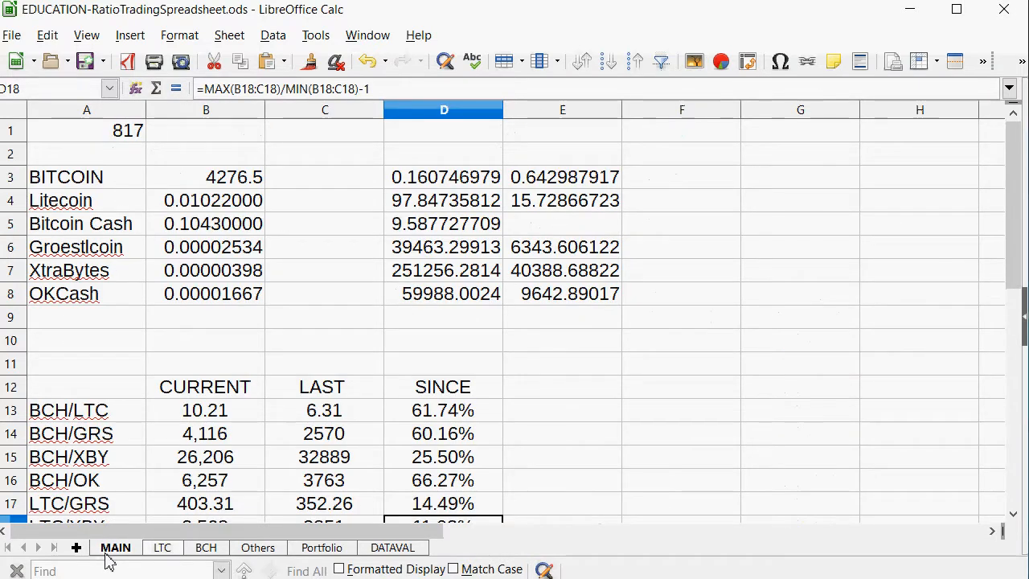
drag(475, 457, 169, 434)
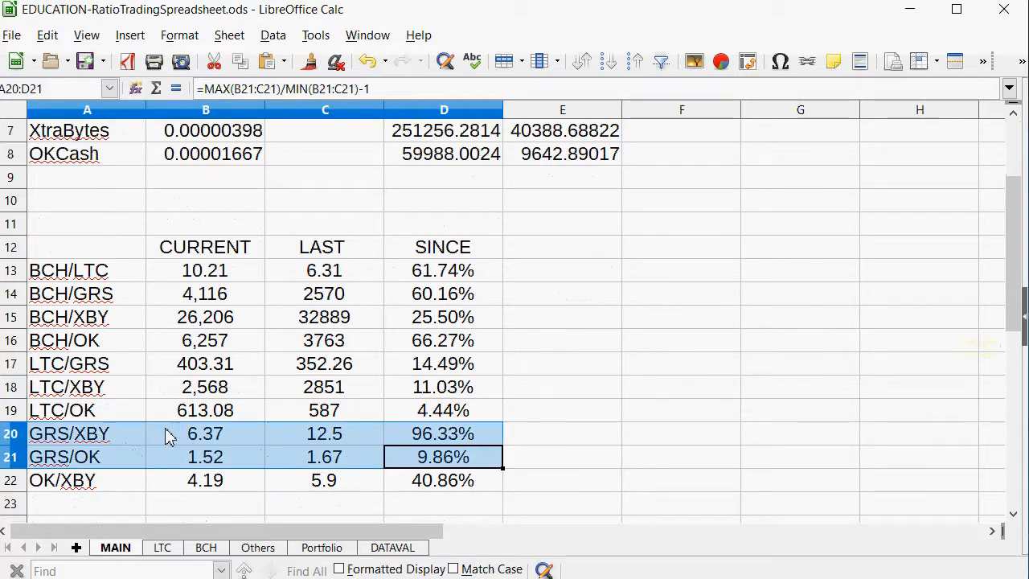
click(257, 547)
drag(456, 533, 320, 531)
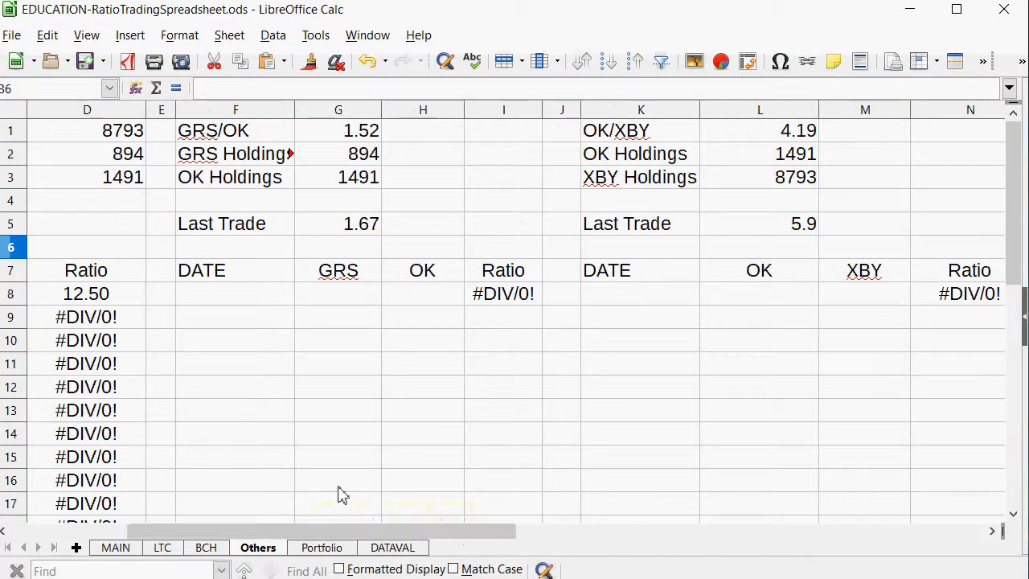
click(205, 293)
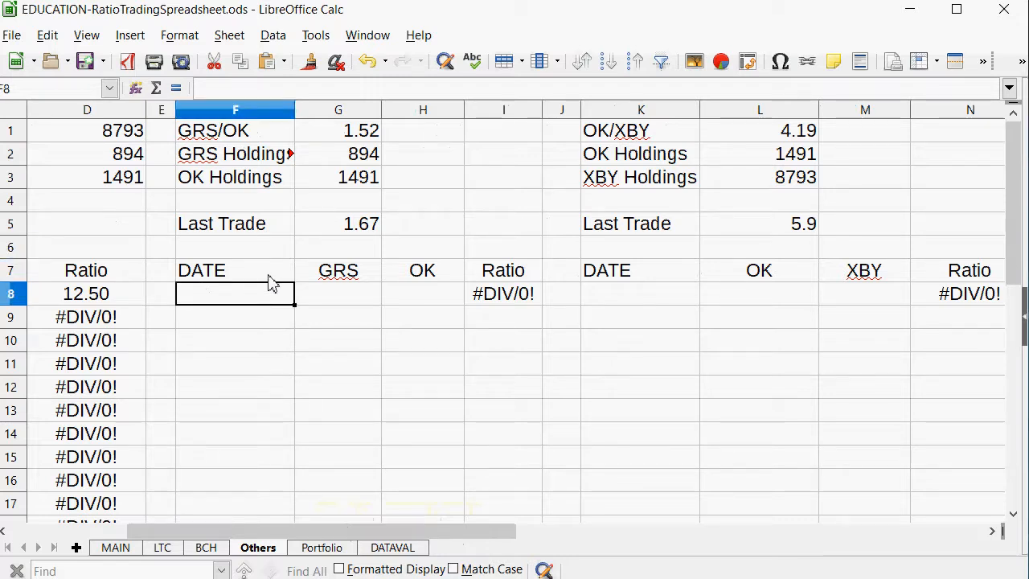
text(815)
key(Tab)
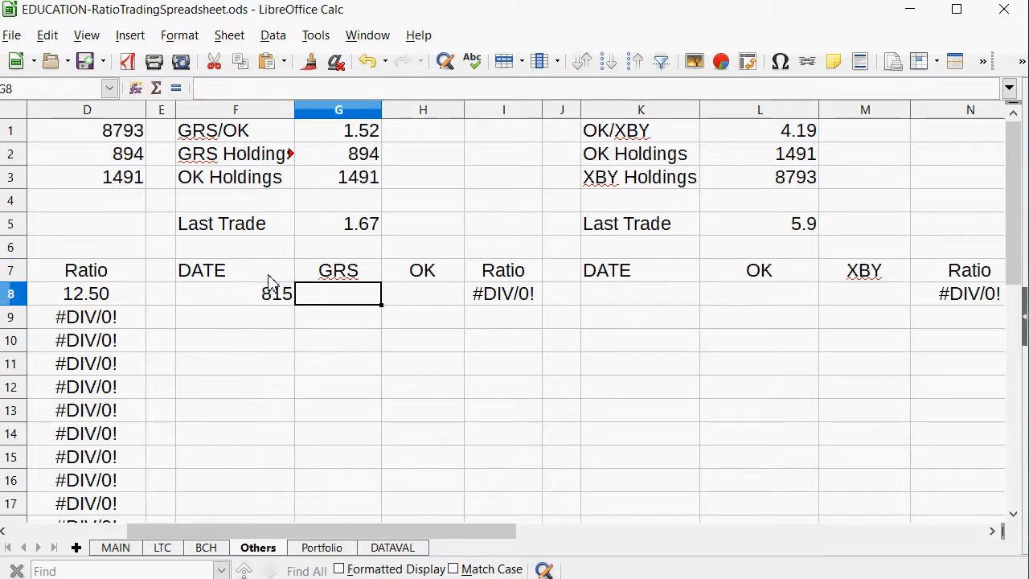
key(Left)
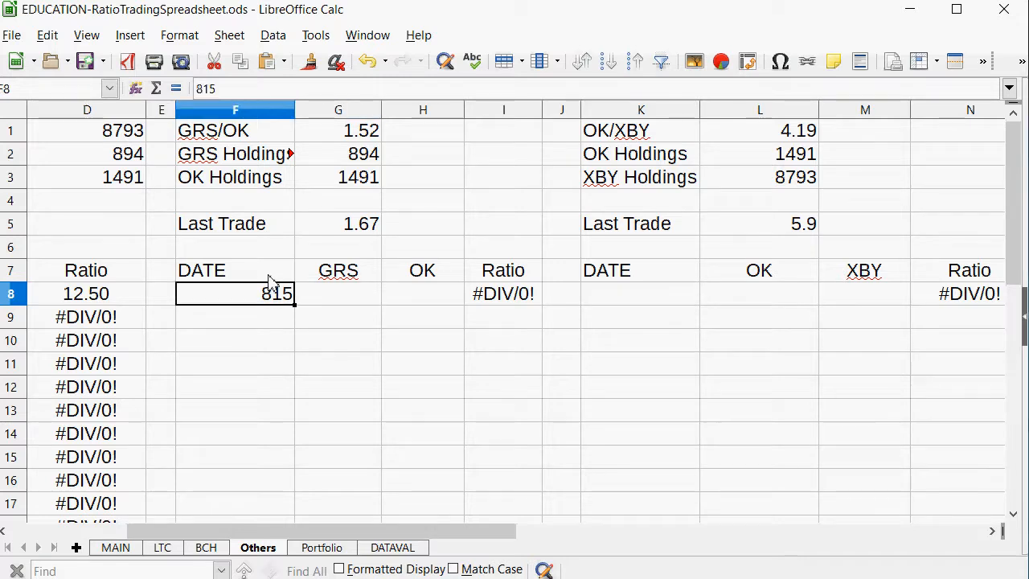
key(BackSpace)
key(Return)
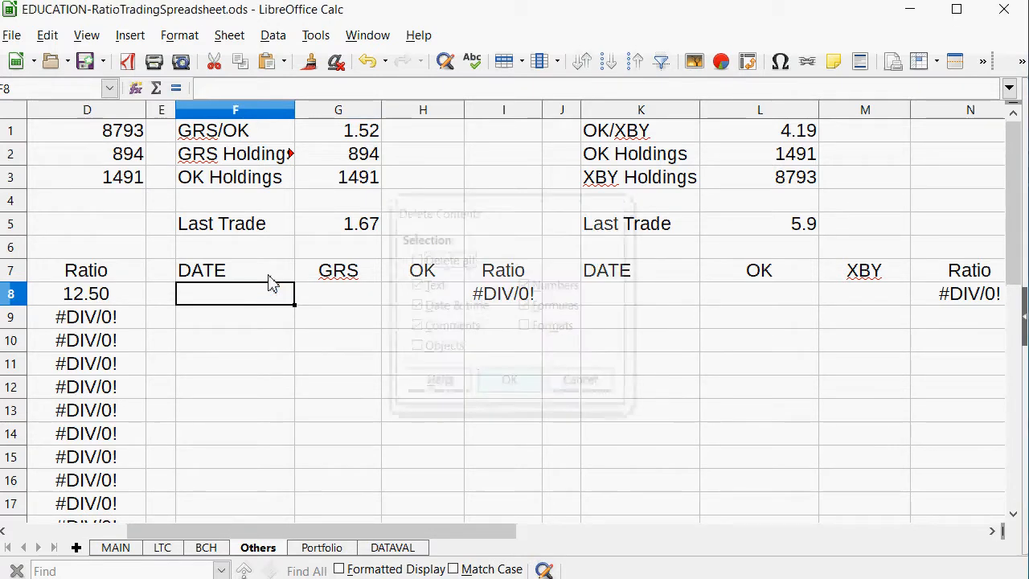
Record a trade dated 817 in row 9 of the GRS/XBY table with an XBY amount of -3500.
key(Left)
key(Left)
key(Left)
key(Left)
key(Left)
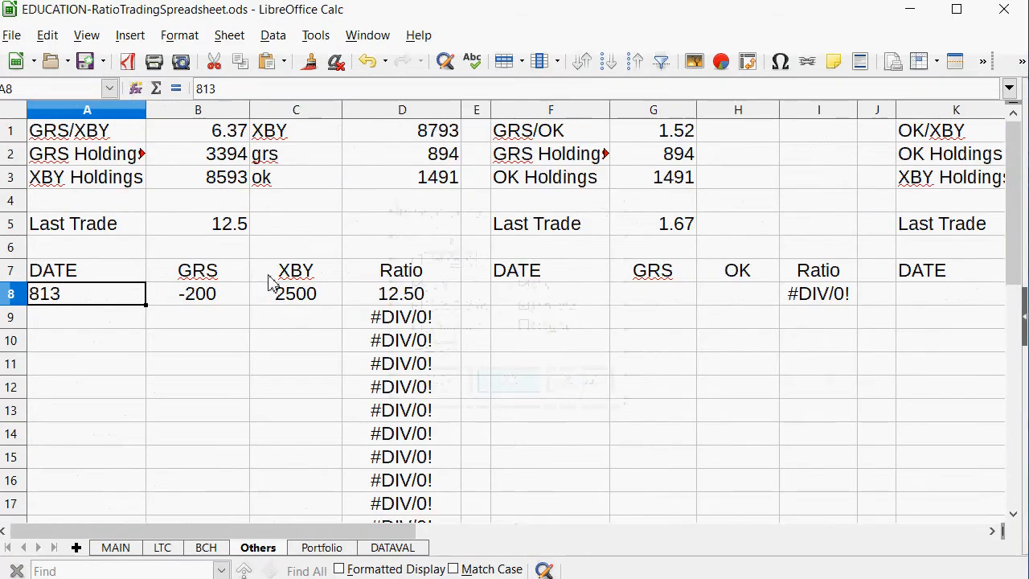
key(Down)
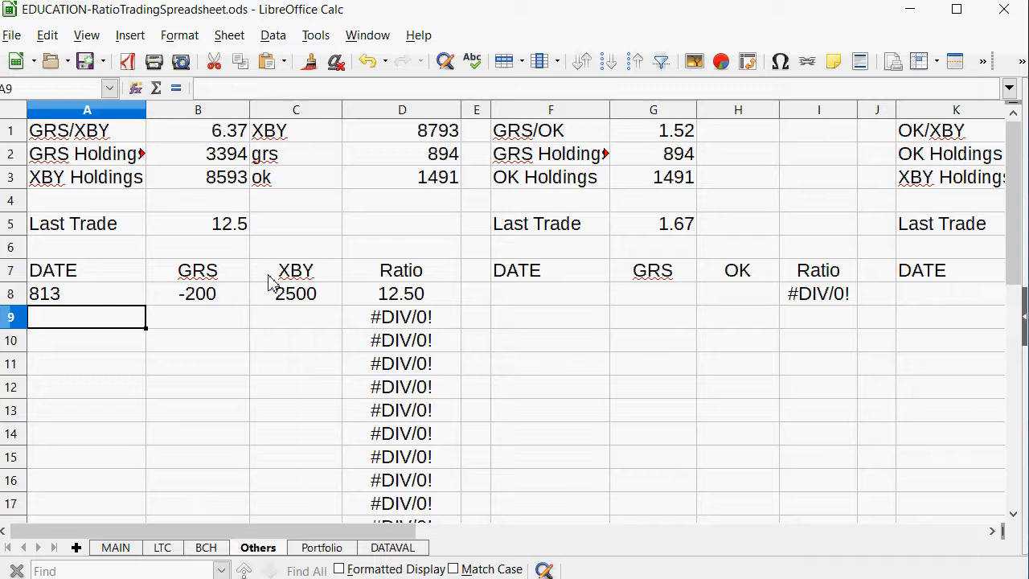
text(817)
key(Tab)
key(Tab)
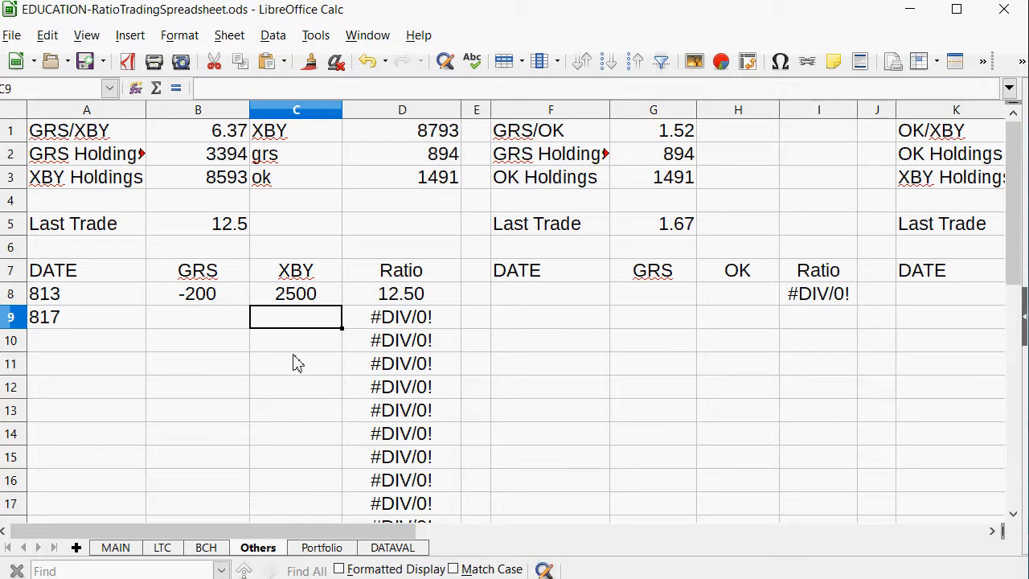
text(-3500)
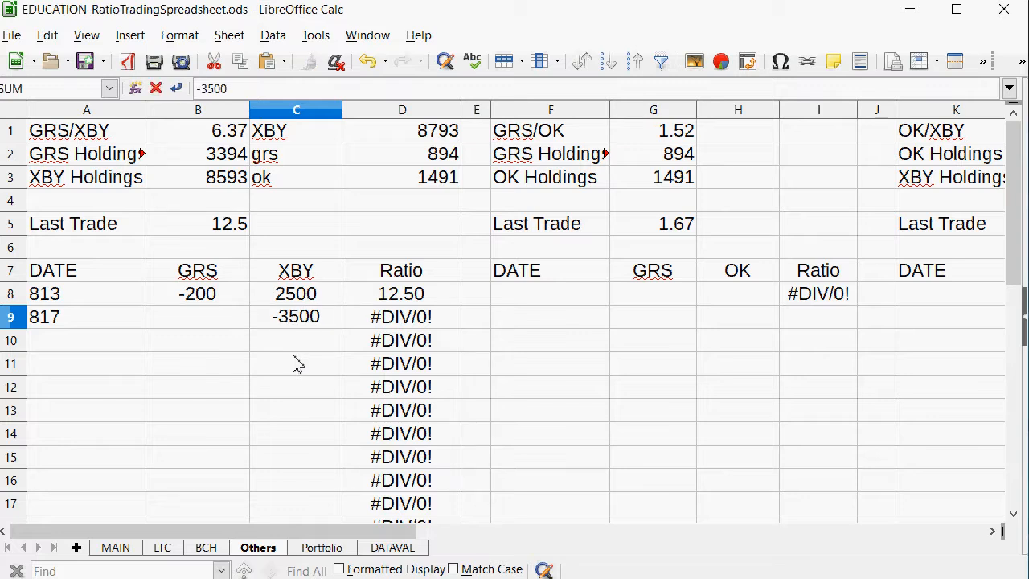
Calculate the 817 trade's GRS amount in B9 with =C9/-6.37 and replace the formula with the fixed value 548.
key(Left)
text(=)
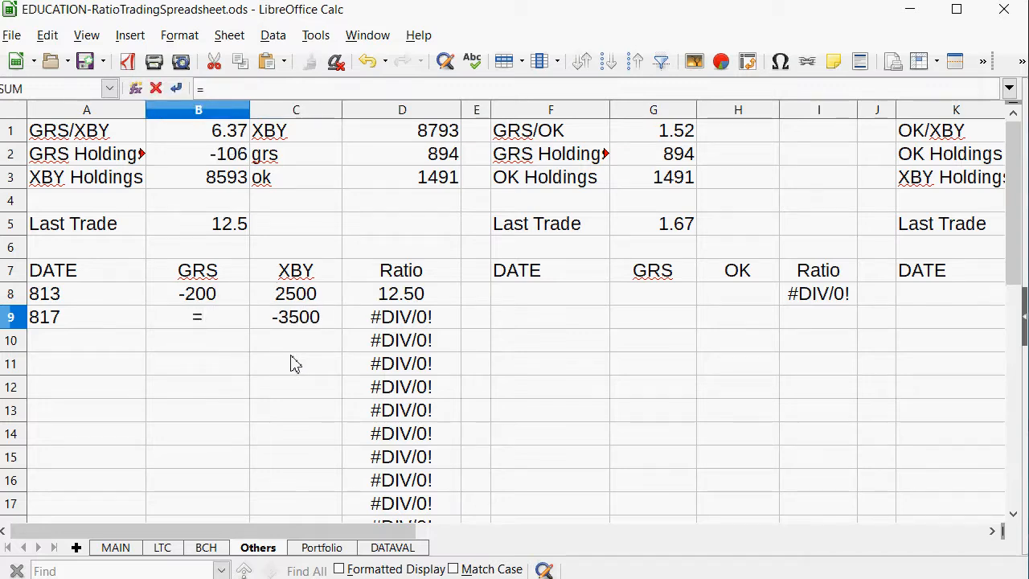
click(322, 317)
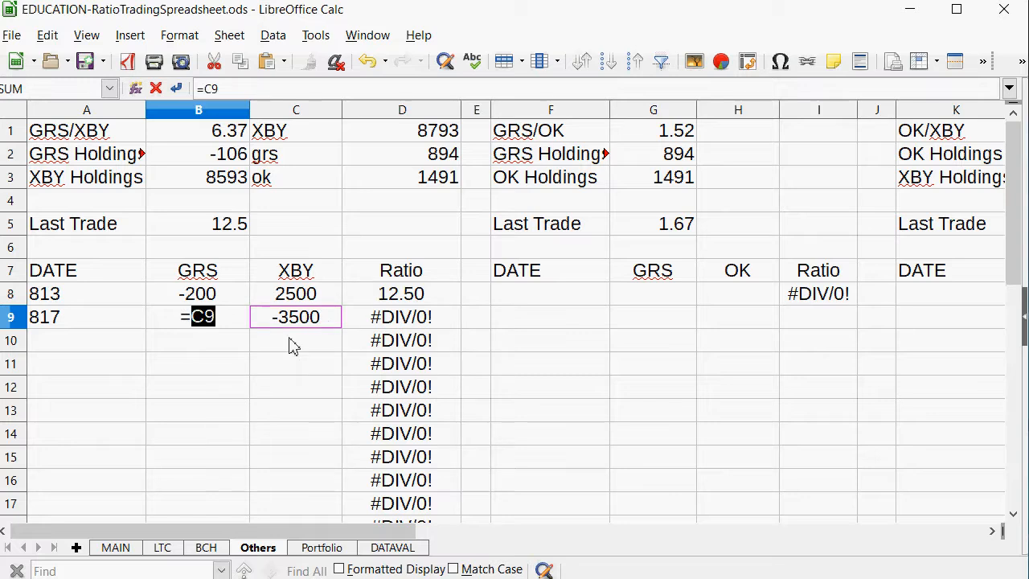
text(/-6.37)
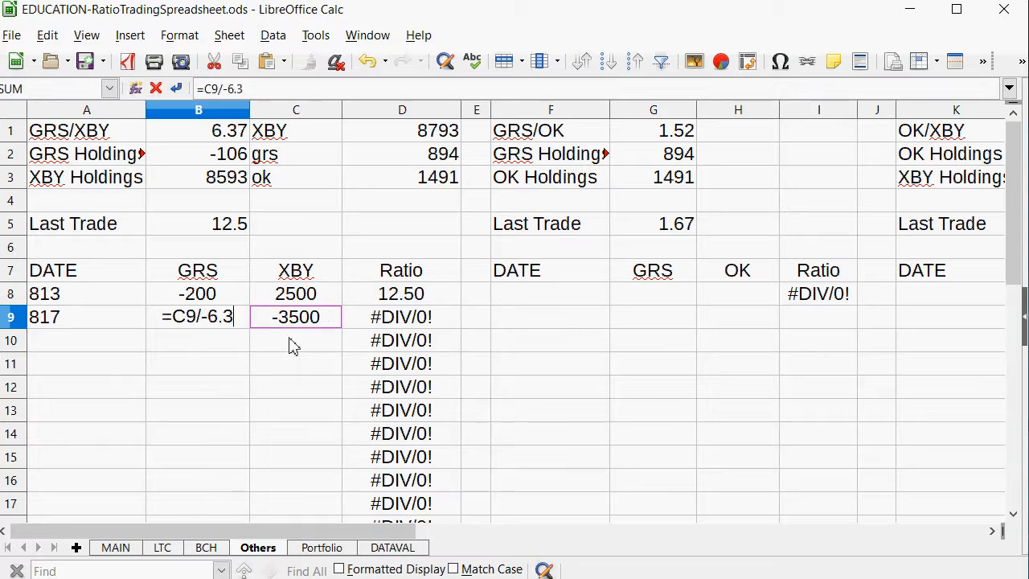
key(Return)
key(Up)
text(548)
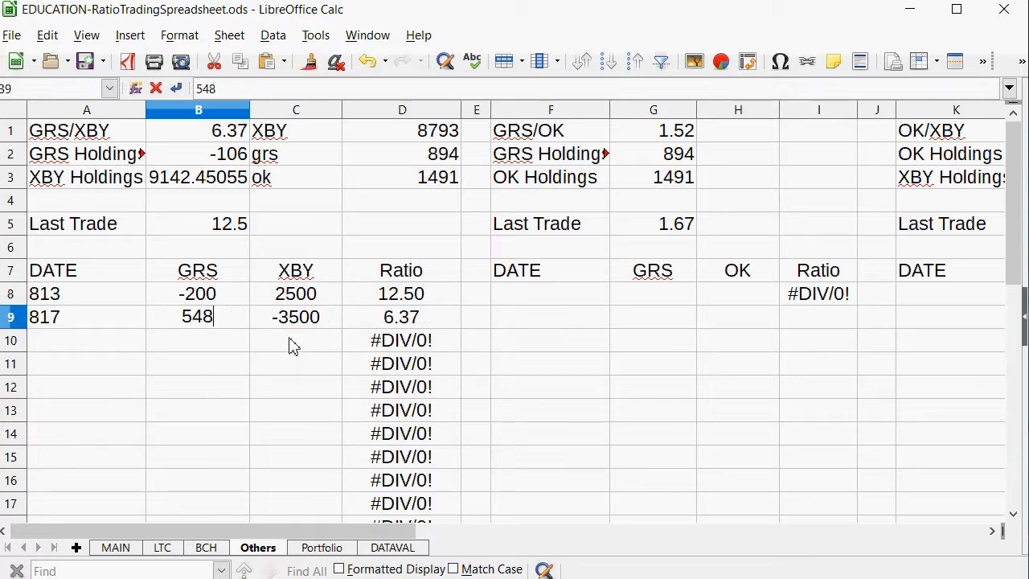
key(Return)
Set the GRS/XBY Last Trade ratio in B5 to 6.39.
key(Up)
key(Up)
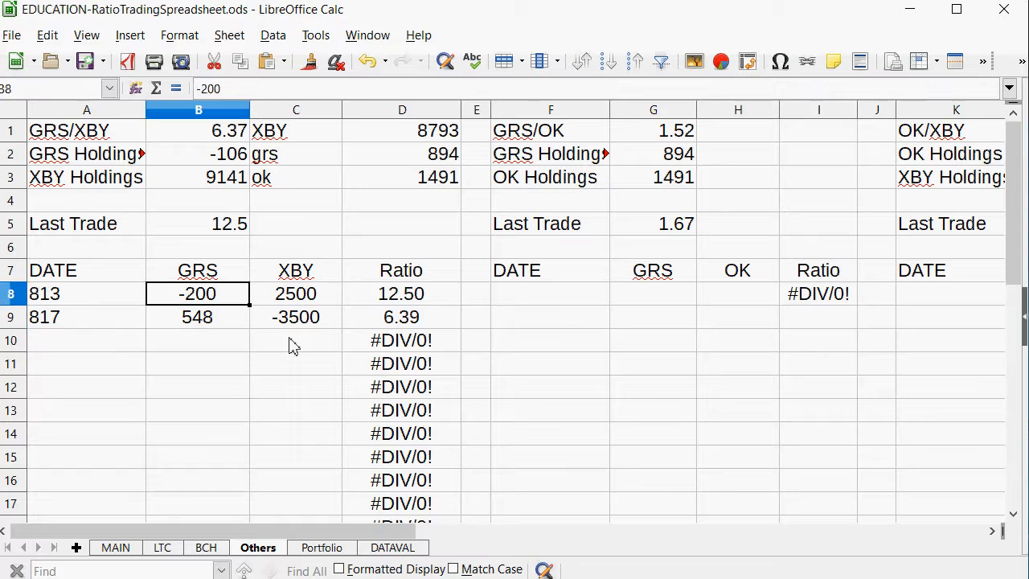
key(Up)
key(Up)
key(Up)
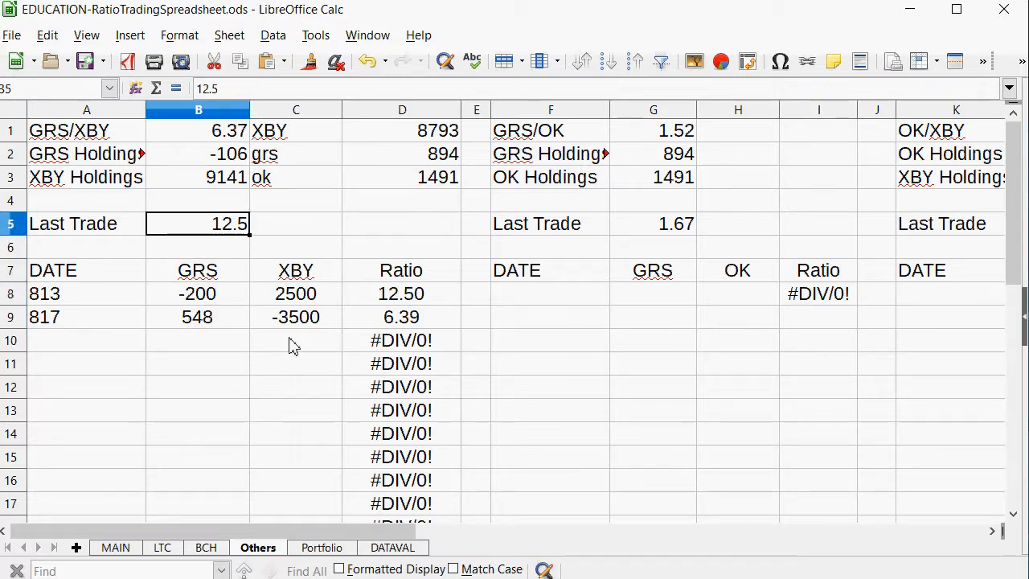
text(6.39)
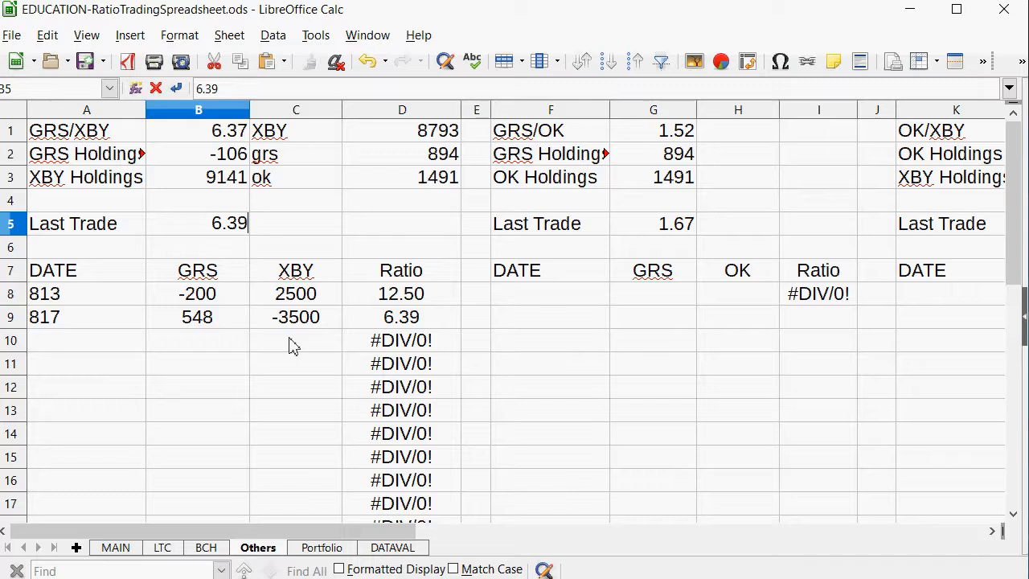
key(Return)
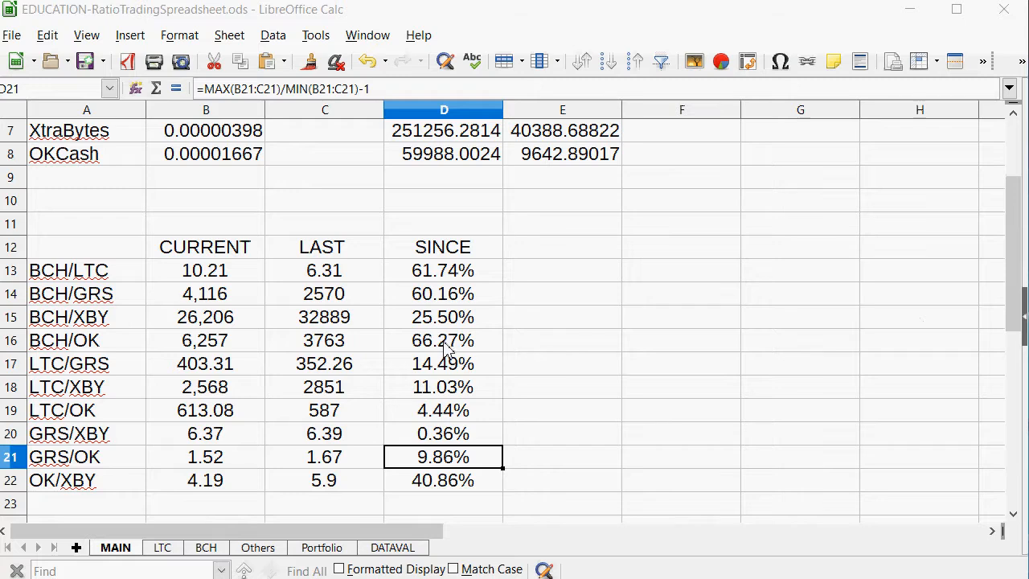
Check the BCH/OK ratio row on MAIN and enter the date 817 in F10 of the BCH sheet's BCH/OK table.
drag(442, 341, 27, 340)
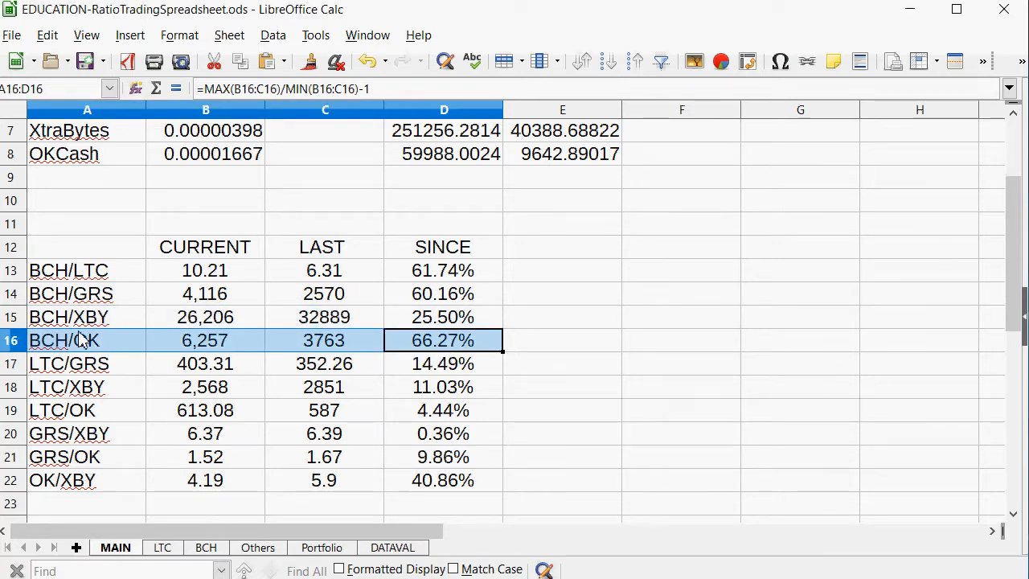
click(219, 349)
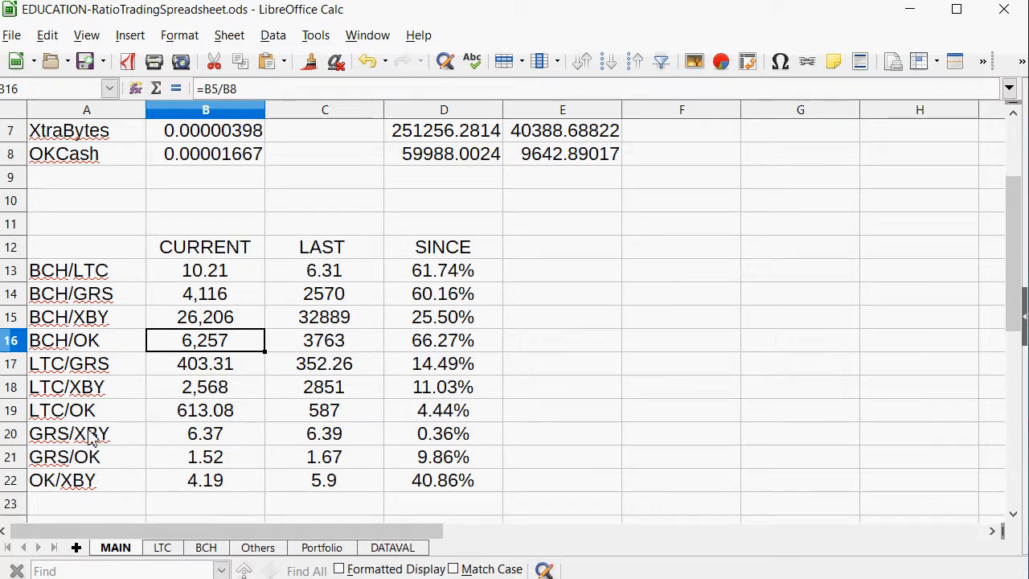
click(205, 547)
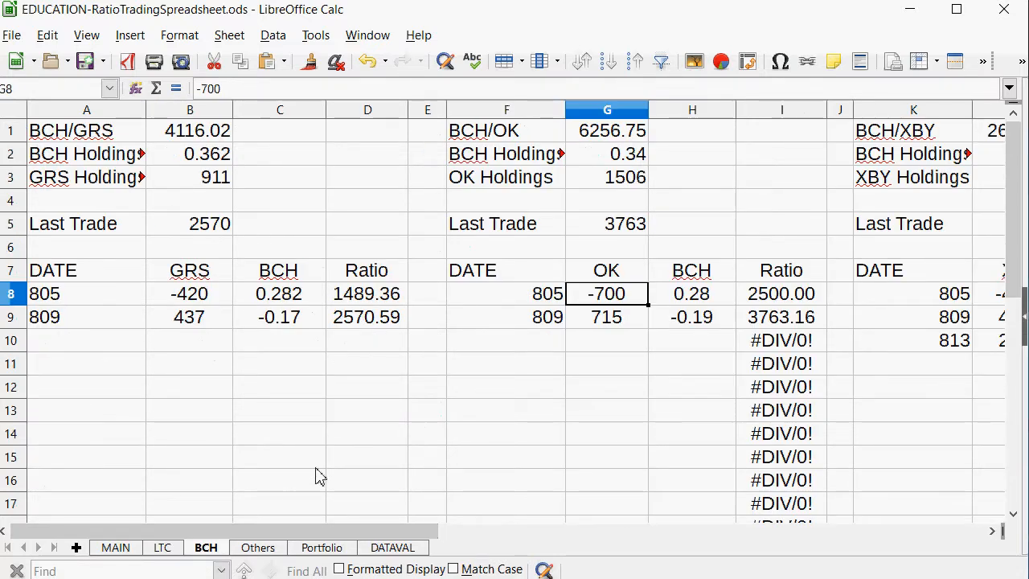
click(557, 344)
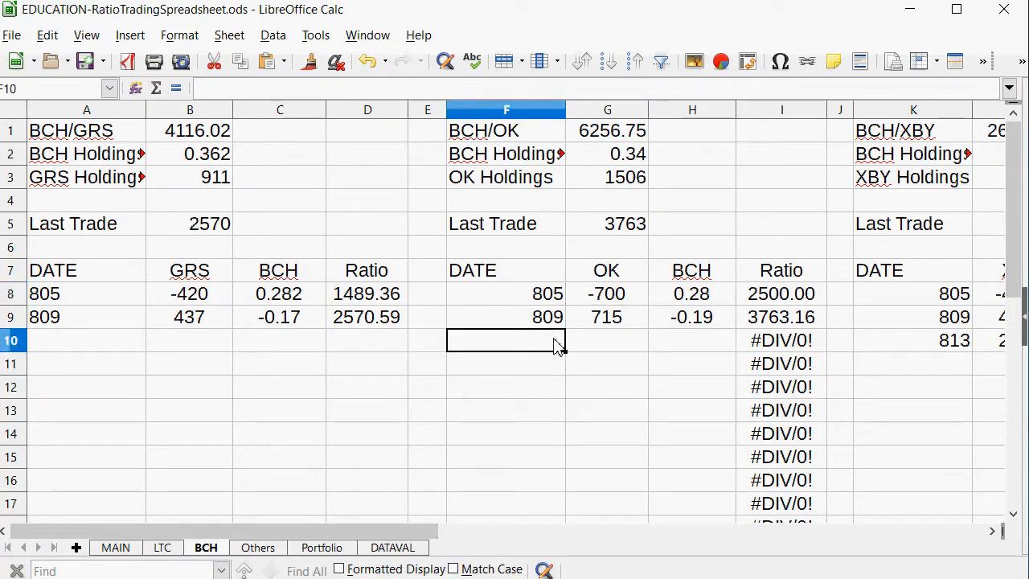
text(817)
key(Tab)
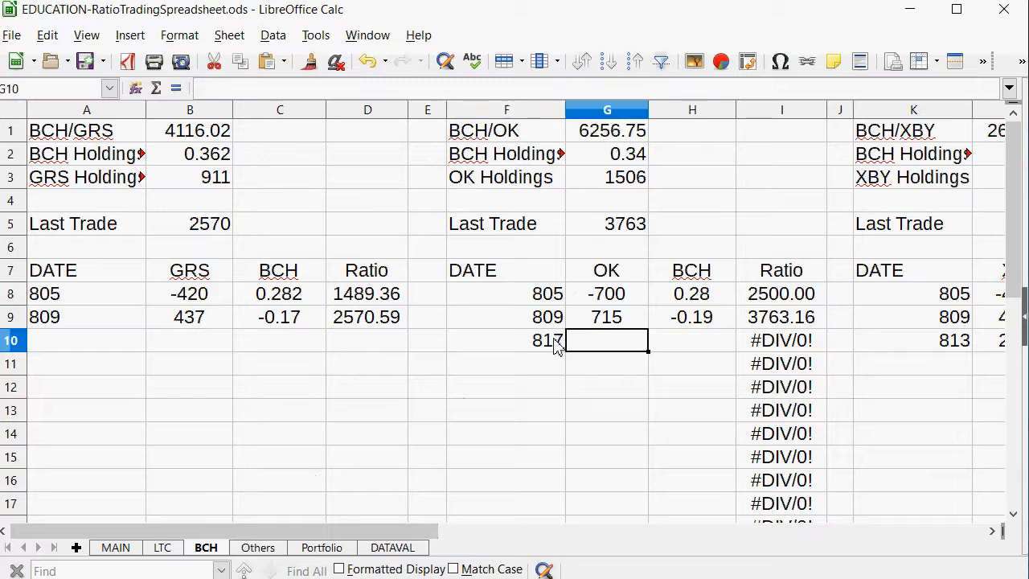
Examine the BCH/OK holdings formulas in G2 and G3 against the OK and BCH amounts of the 805 and 809 trades.
click(603, 179)
click(607, 163)
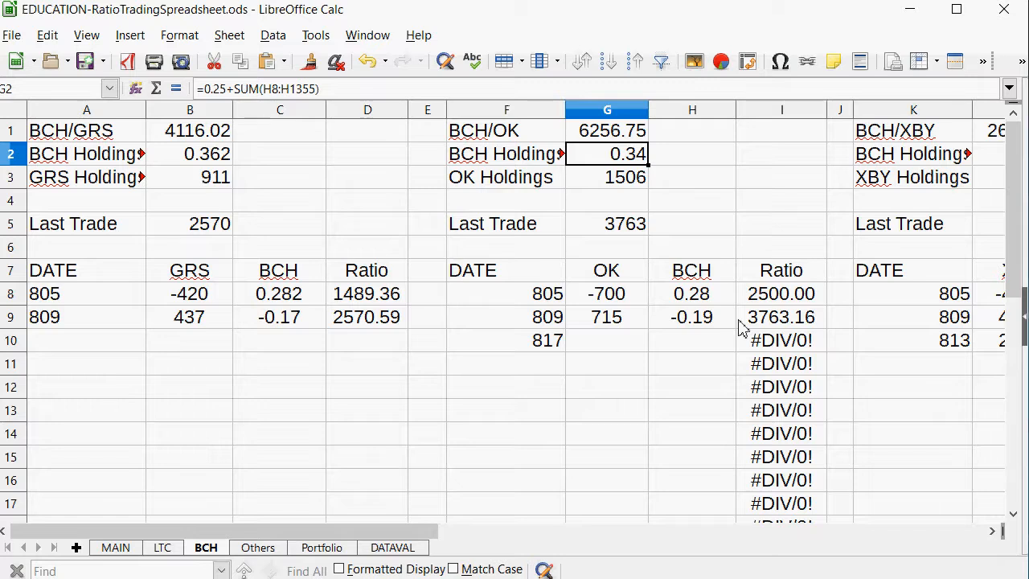
click(69, 293)
key(shift+space)
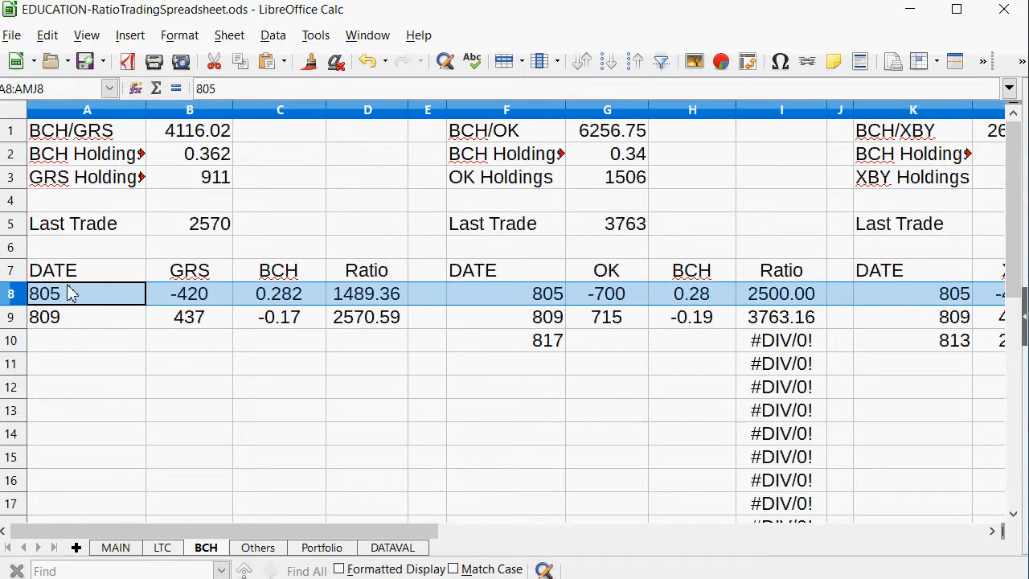
click(698, 318)
key(Up)
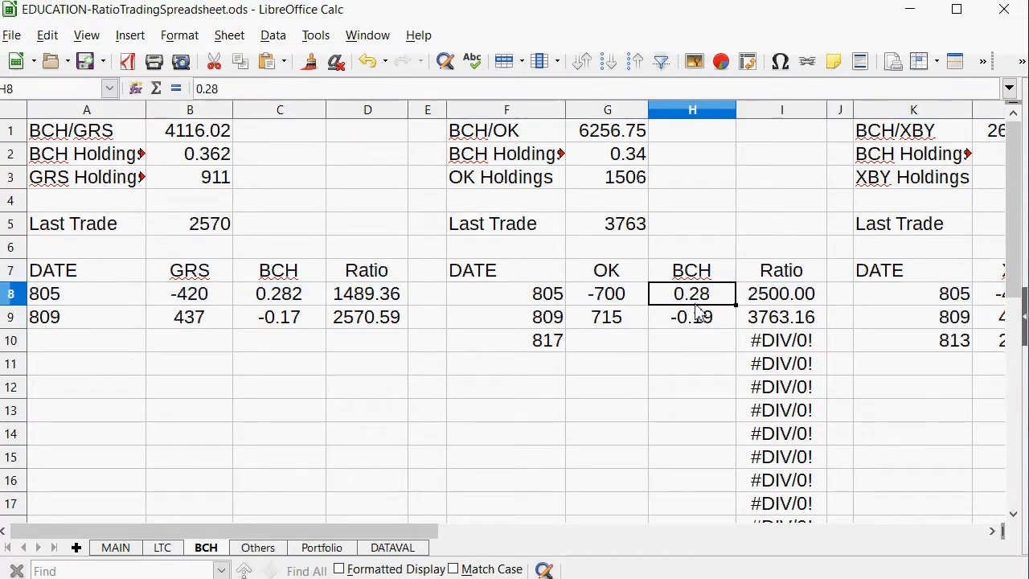
click(626, 159)
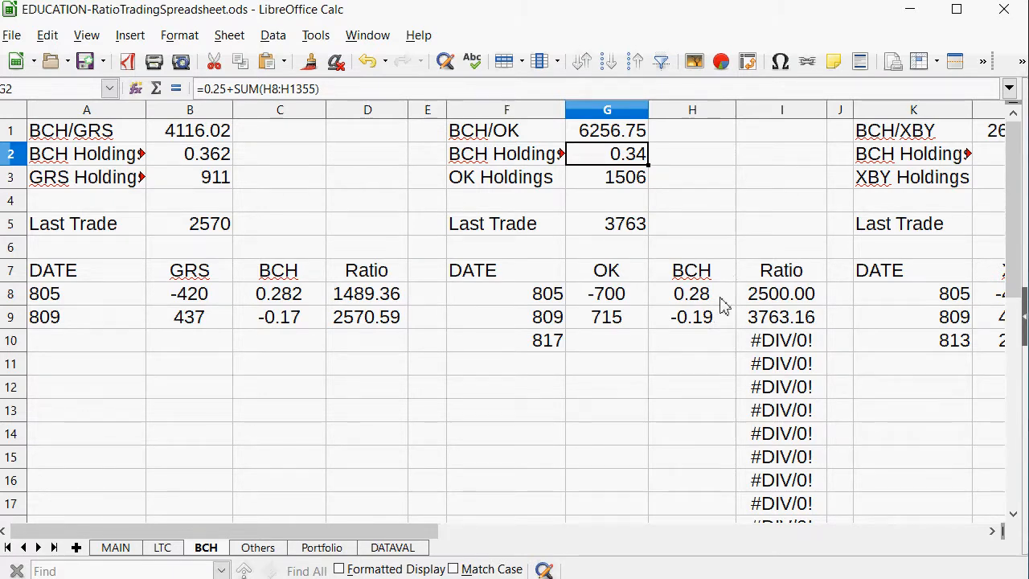
click(620, 291)
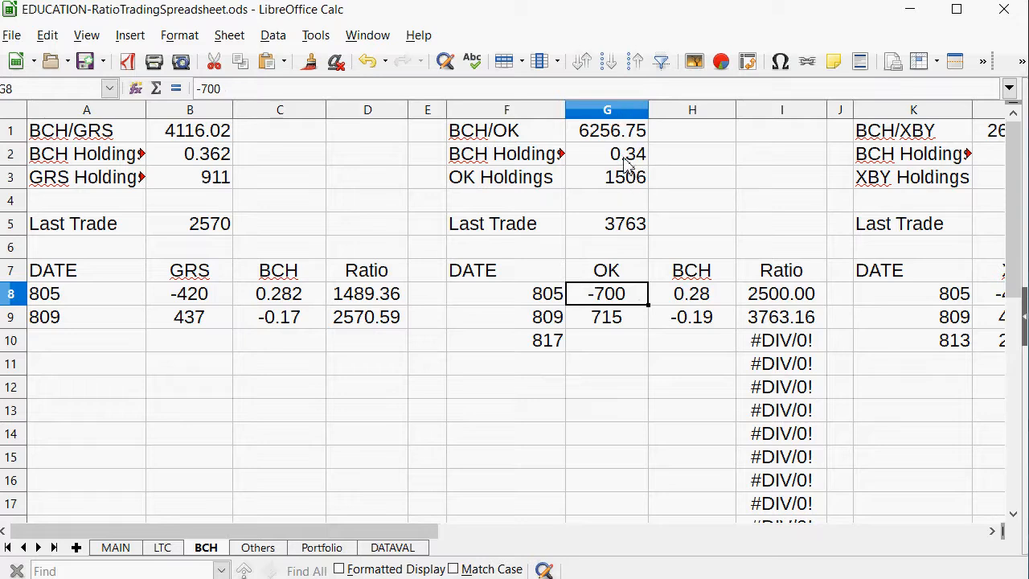
click(629, 182)
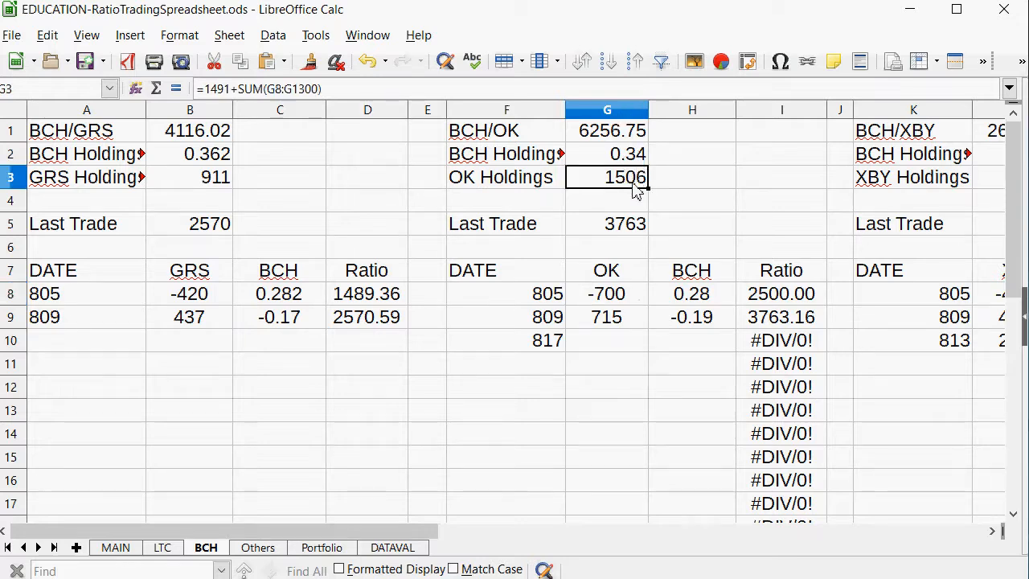
drag(598, 293, 733, 322)
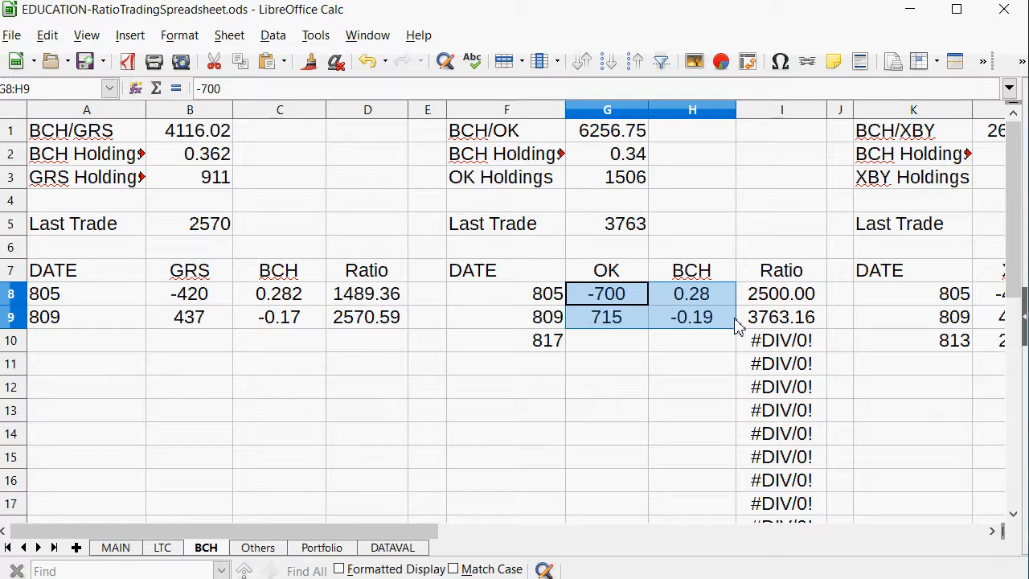
click(709, 299)
Enter -0.14 as the BCH amount of the 817 BCH/OK trade in H10.
click(660, 341)
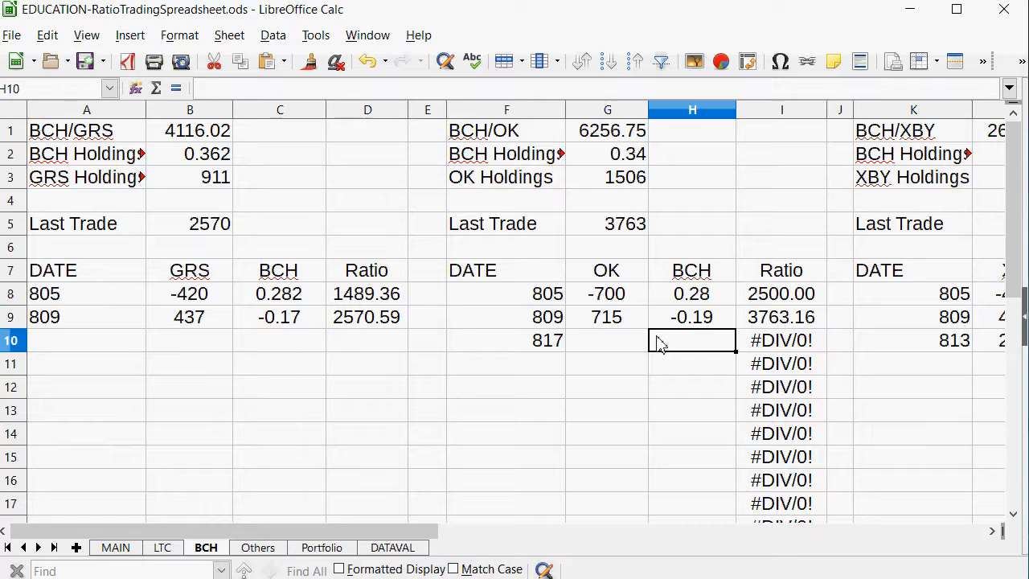
text(-1)
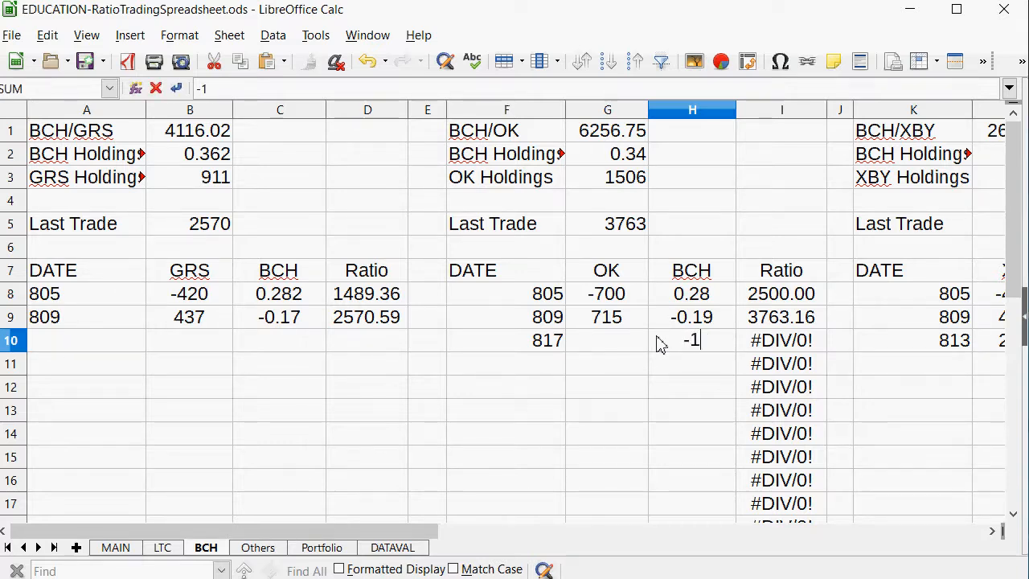
key(BackSpace)
text(.)
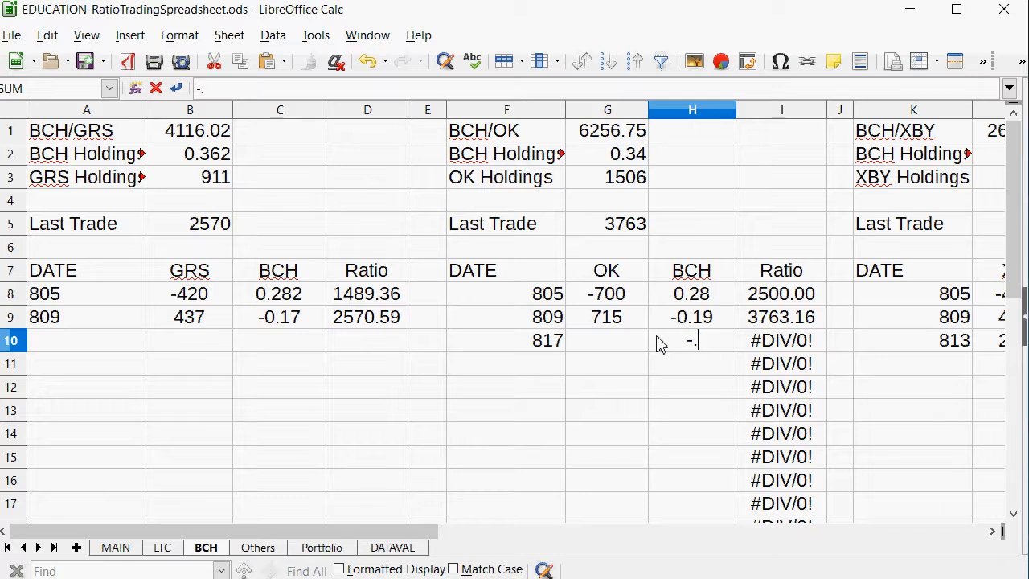
text(14)
key(Left)
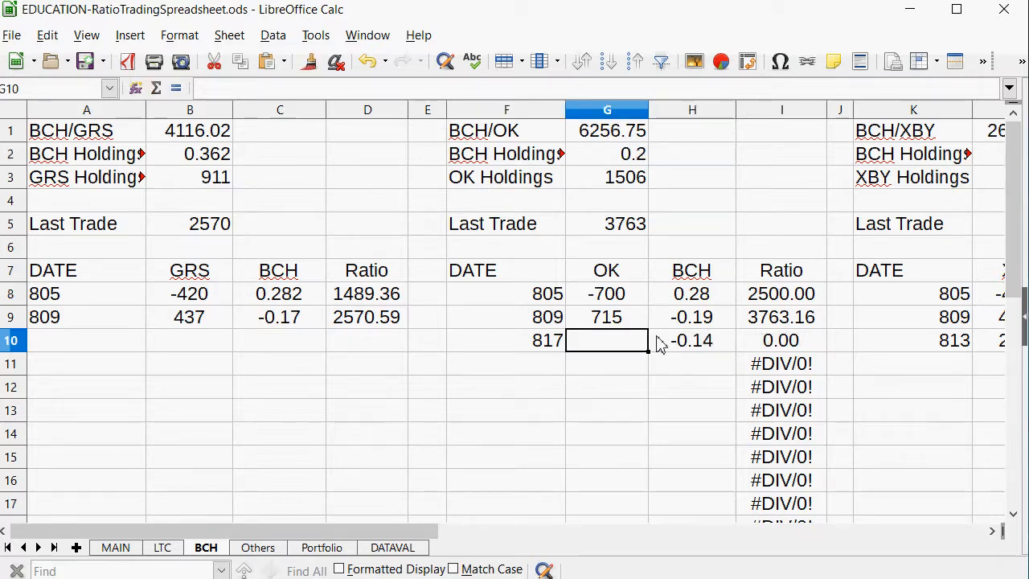
Calculate the 817 trade's OK amount in G10 with =H10*G1 and replace the formula with the fixed value 870.
text(=)
click(704, 347)
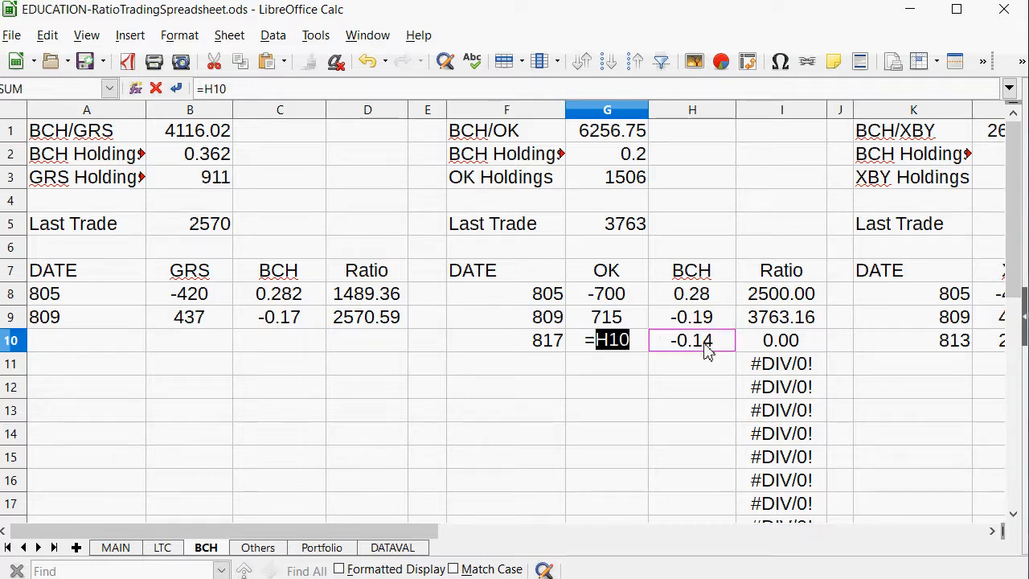
text(*)
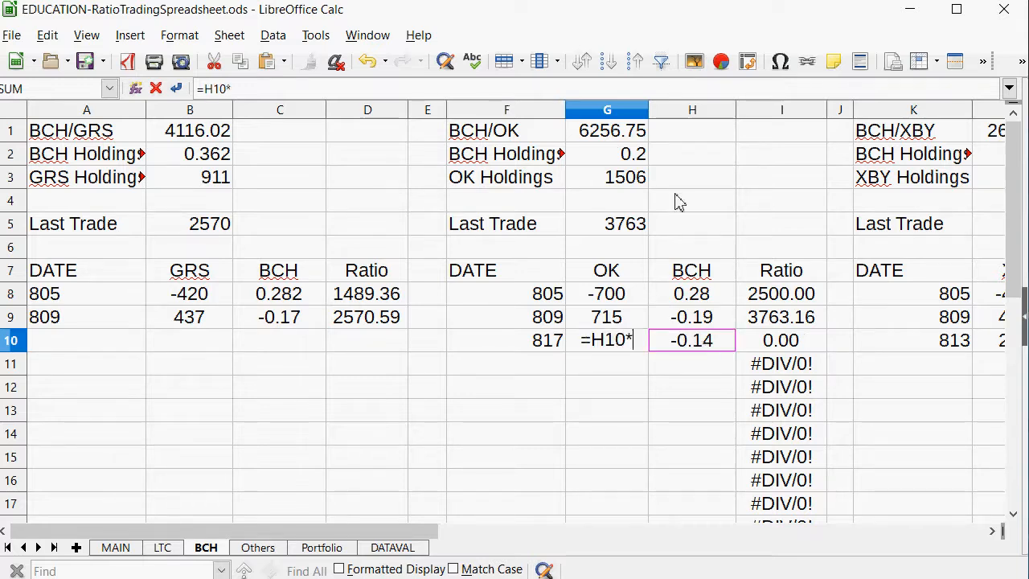
click(619, 113)
click(621, 128)
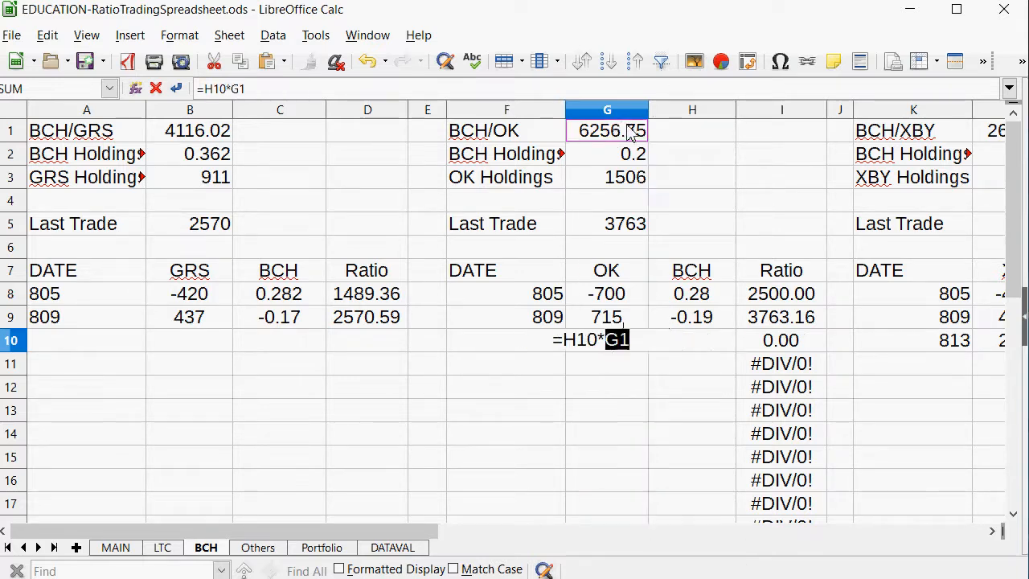
key(Return)
key(Up)
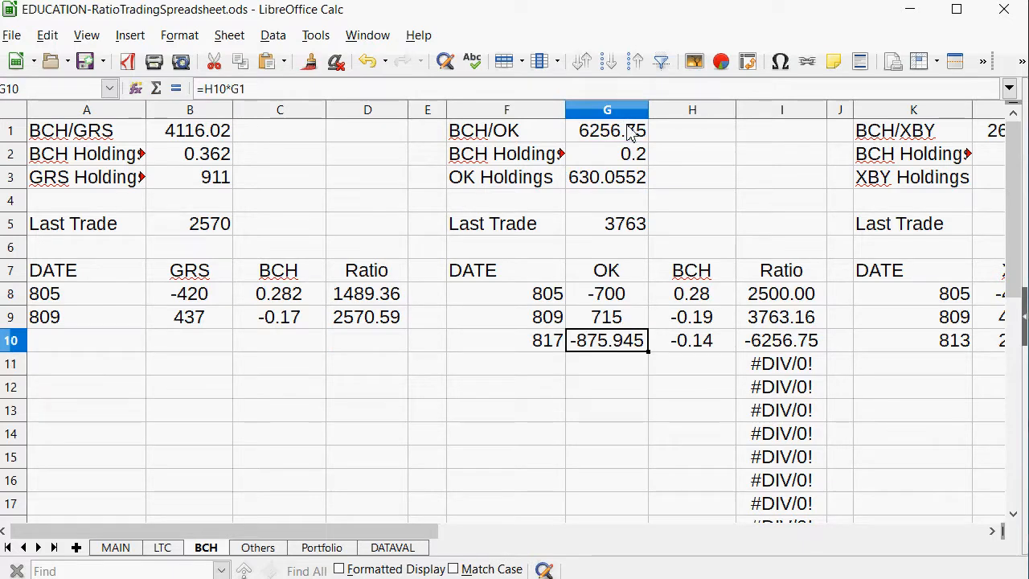
text(870)
key(Return)
Set the BCH/OK Last Trade ratio in G5 of the BCH sheet to 6214.
key(Right)
key(Up)
key(Up)
key(Up)
key(Up)
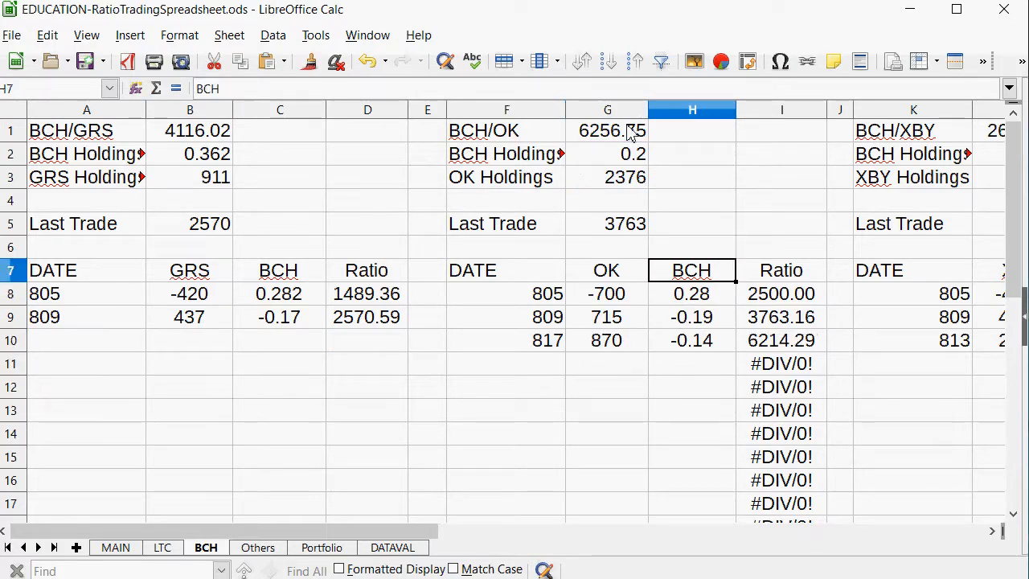
key(Up)
key(Left)
key(Up)
key(Down)
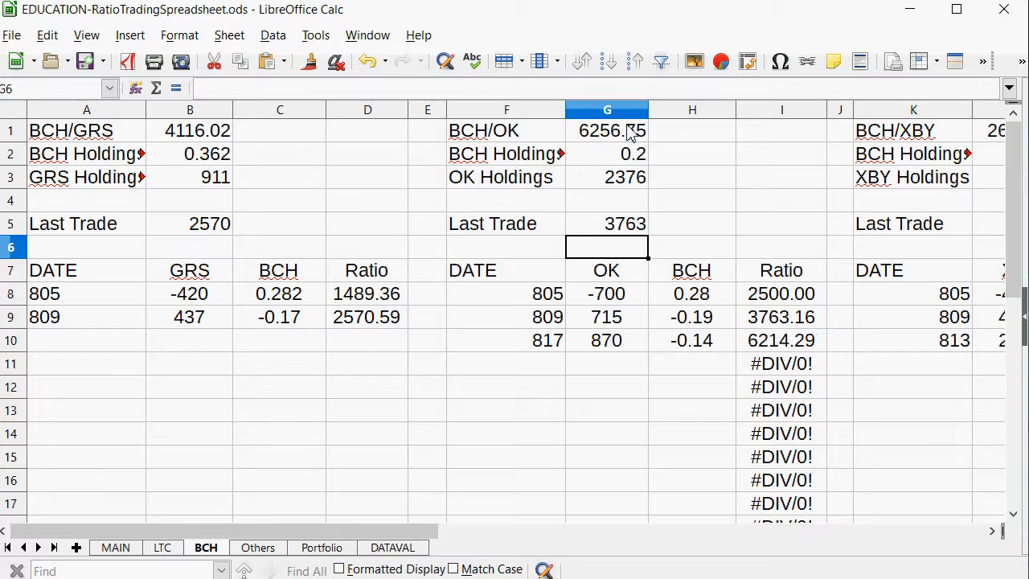
key(Up)
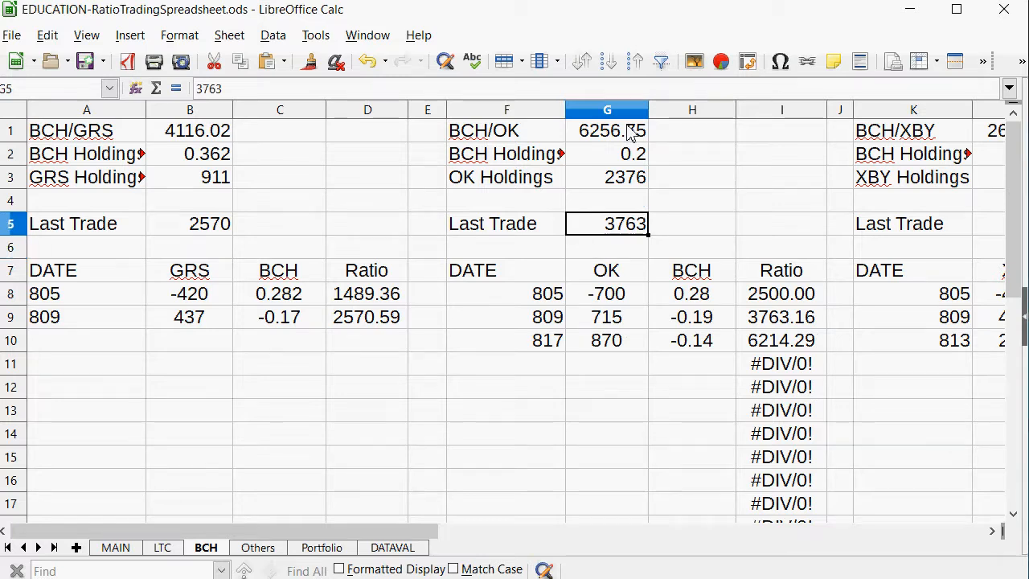
text(6214)
key(Return)
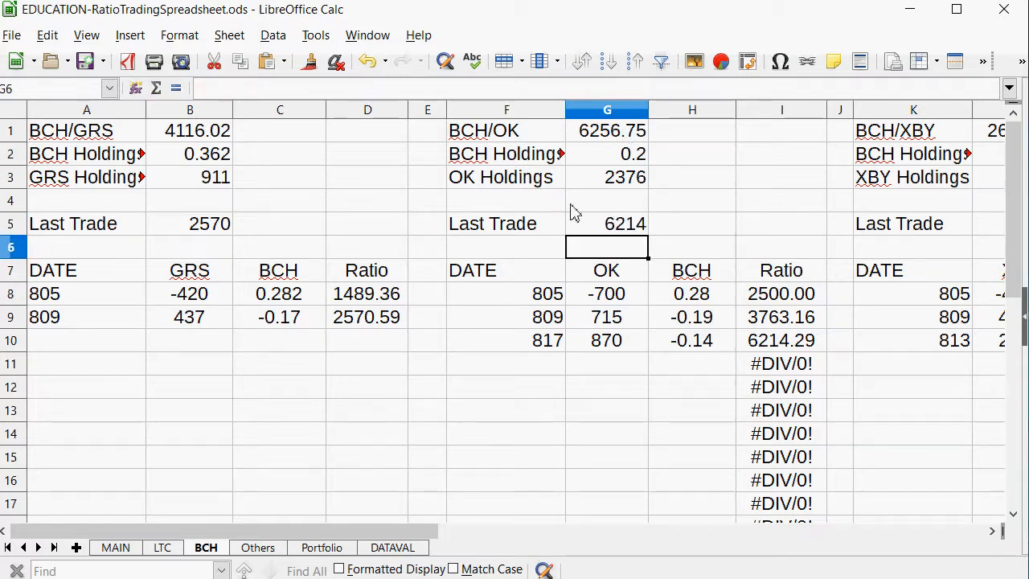
Check the BCH/LTC ratio row on MAIN and enter the date 817 in A10 of the LTC sheet's BCH/LTC table.
click(115, 547)
drag(419, 296, 87, 280)
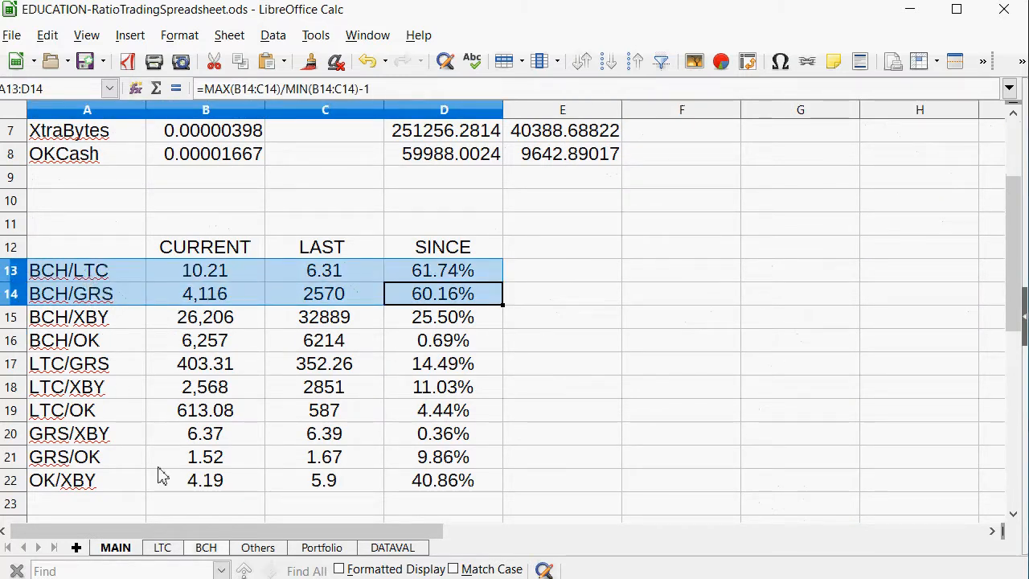
click(330, 277)
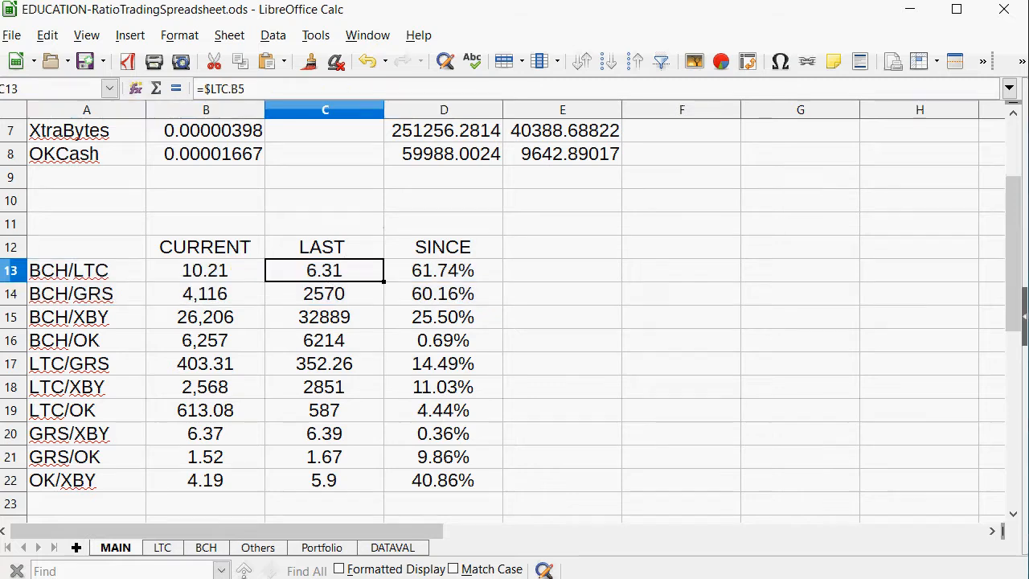
click(165, 548)
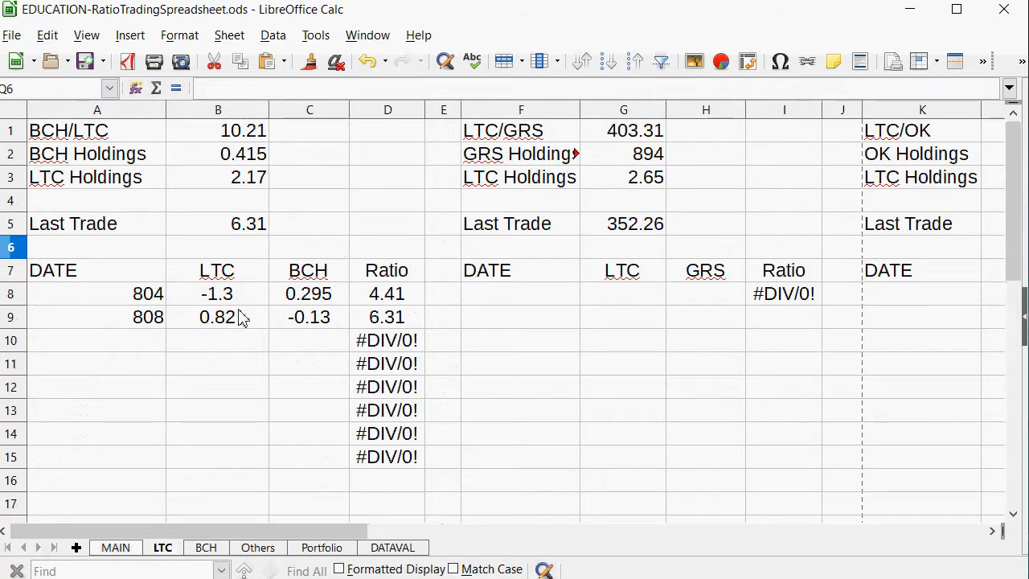
click(116, 345)
text(817)
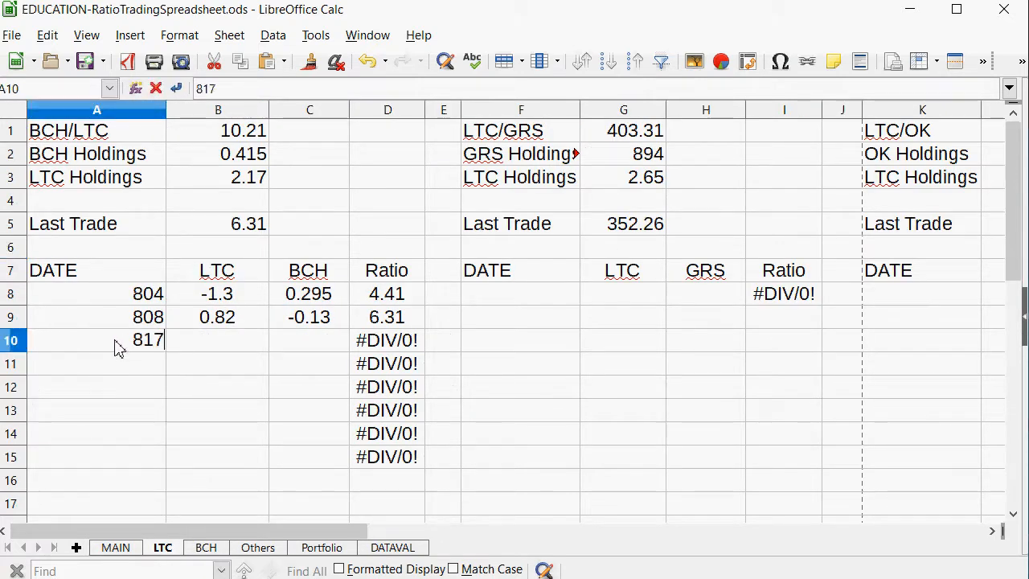
Enter -0.12 as the BCH amount of the 817 BCH/LTC trade in C10.
key(Tab)
key(Tab)
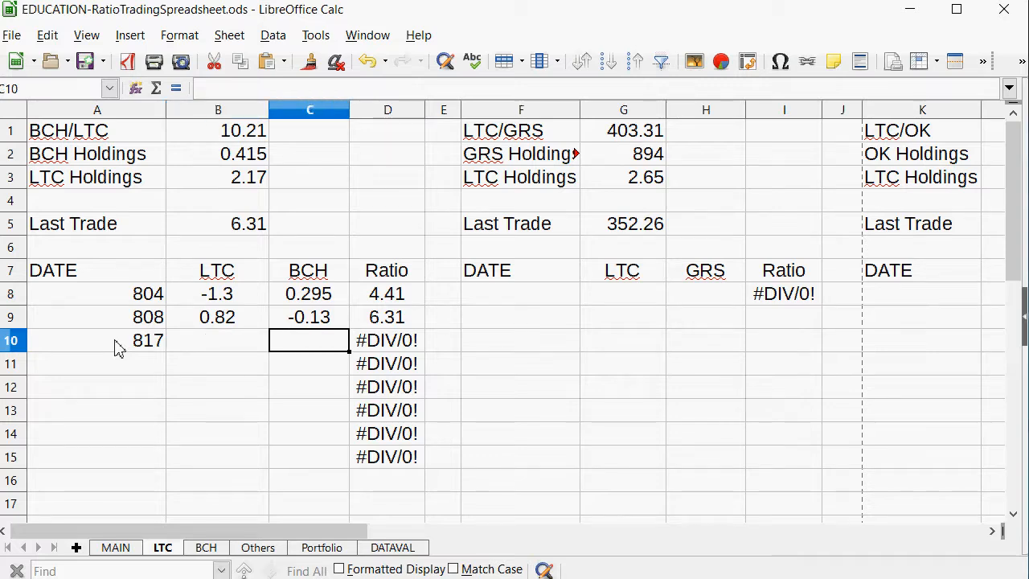
text(-0.)
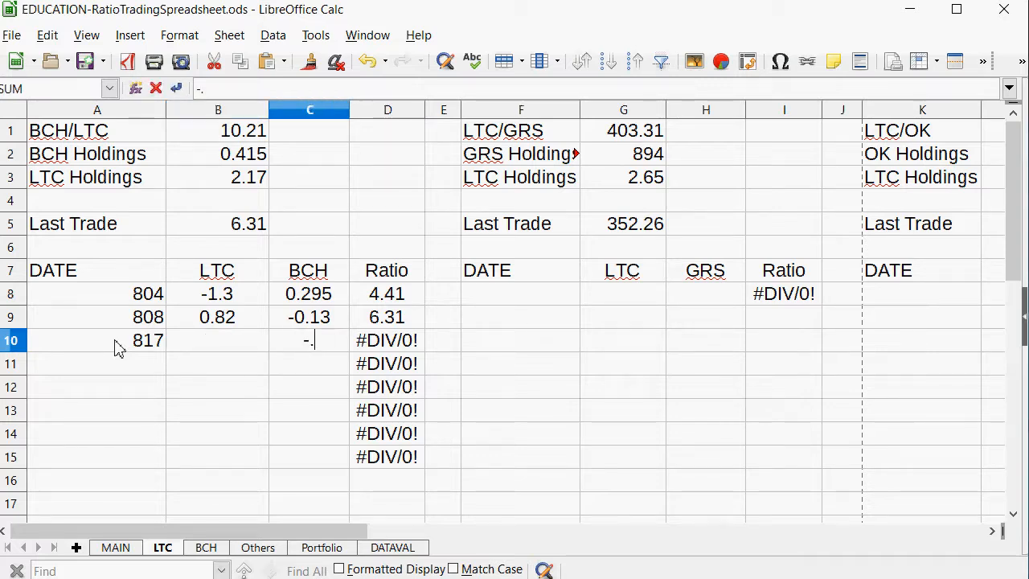
text(12)
key(Return)
key(Up)
key(Left)
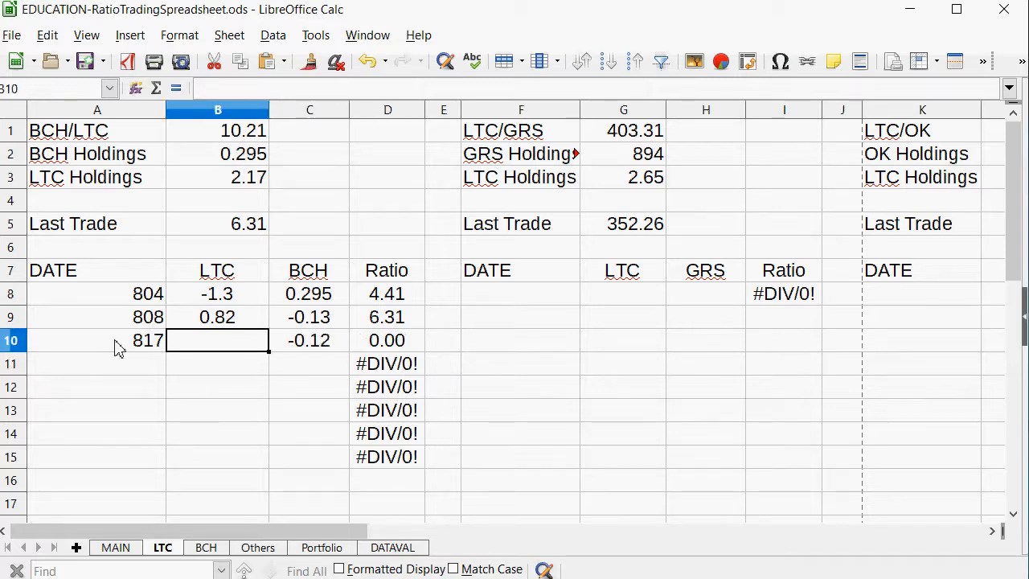
Calculate the 817 trade's LTC amount in B10 with =C10*B1 and replace the formula with the fixed value 1.22.
text(=)
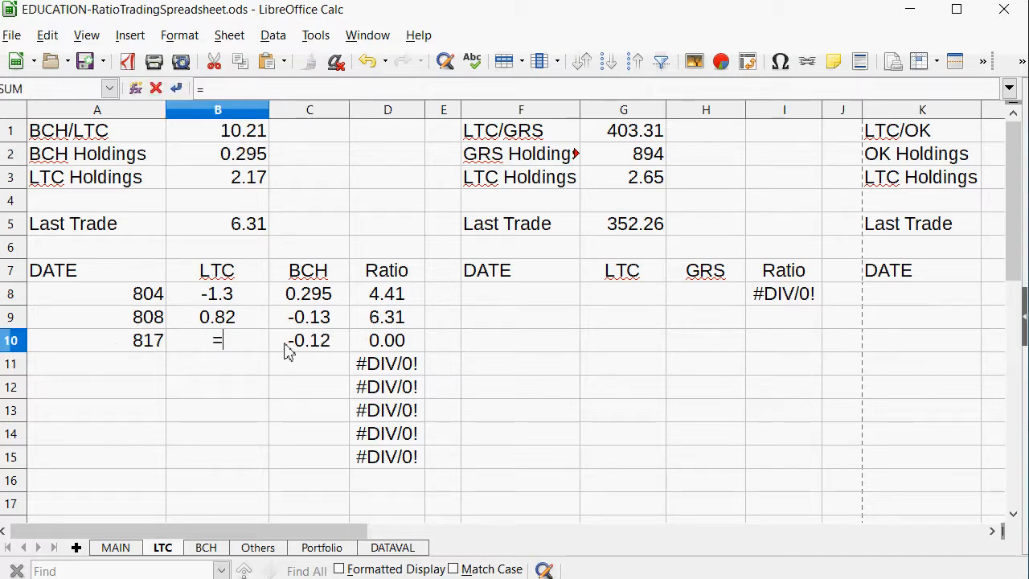
click(283, 350)
text(*)
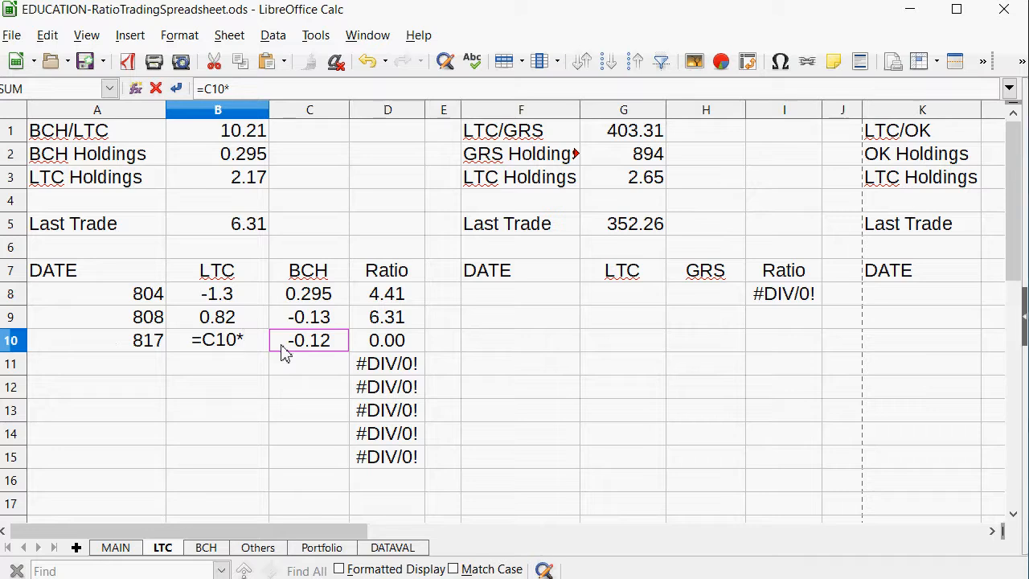
click(223, 137)
key(Return)
key(Up)
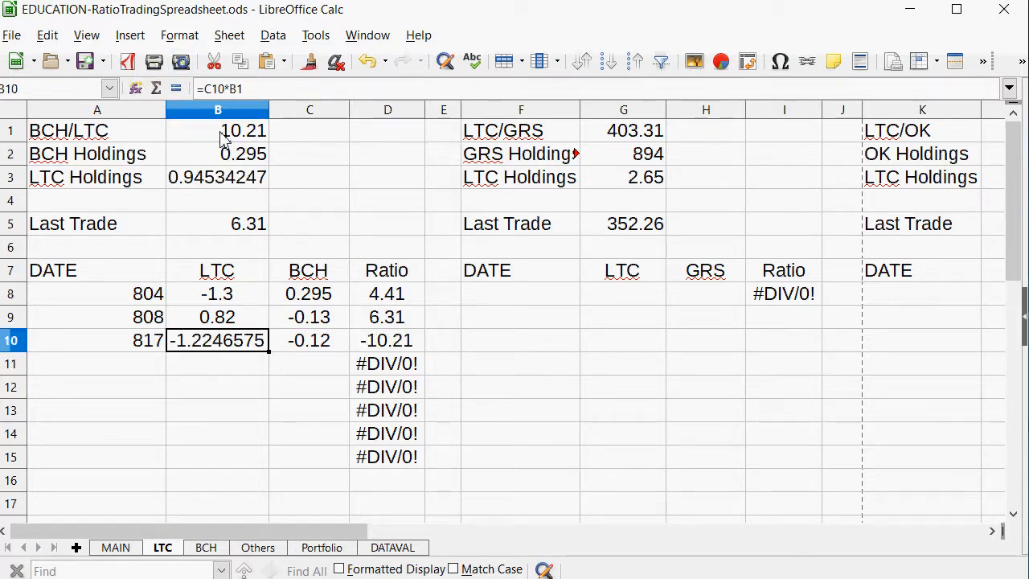
text(1.22)
key(Return)
Set the BCH/LTC Last Trade ratio in B5 of the LTC sheet to 10.17.
key(Up)
key(Up)
key(Up)
key(Up)
key(Up)
key(Up)
key(Up)
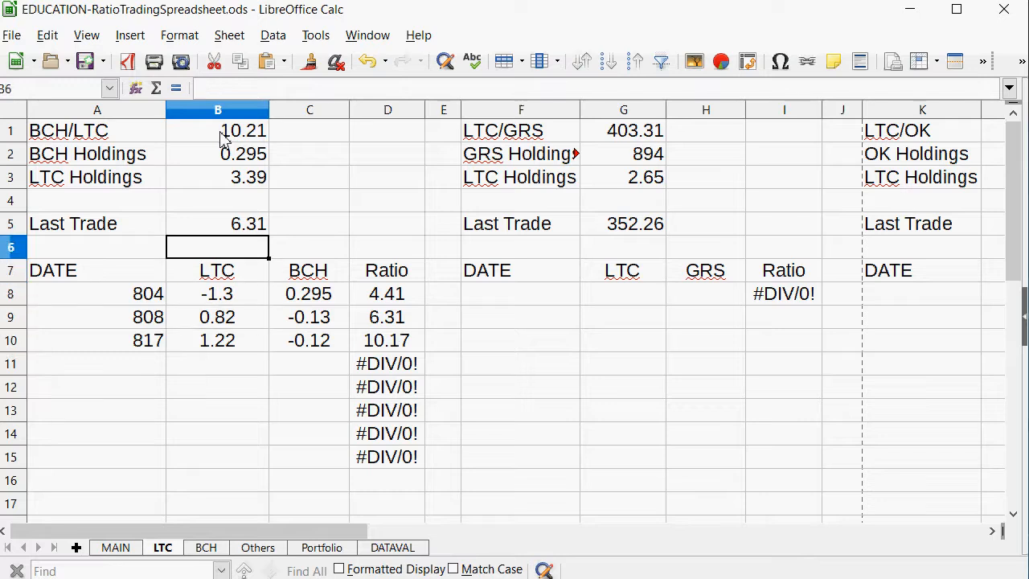
key(Down)
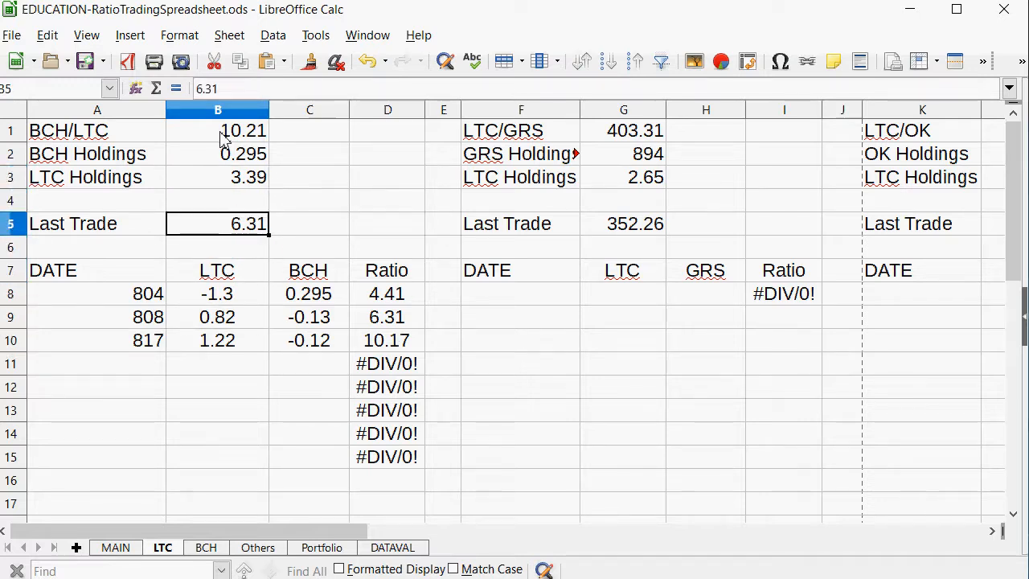
text(10.17)
key(Return)
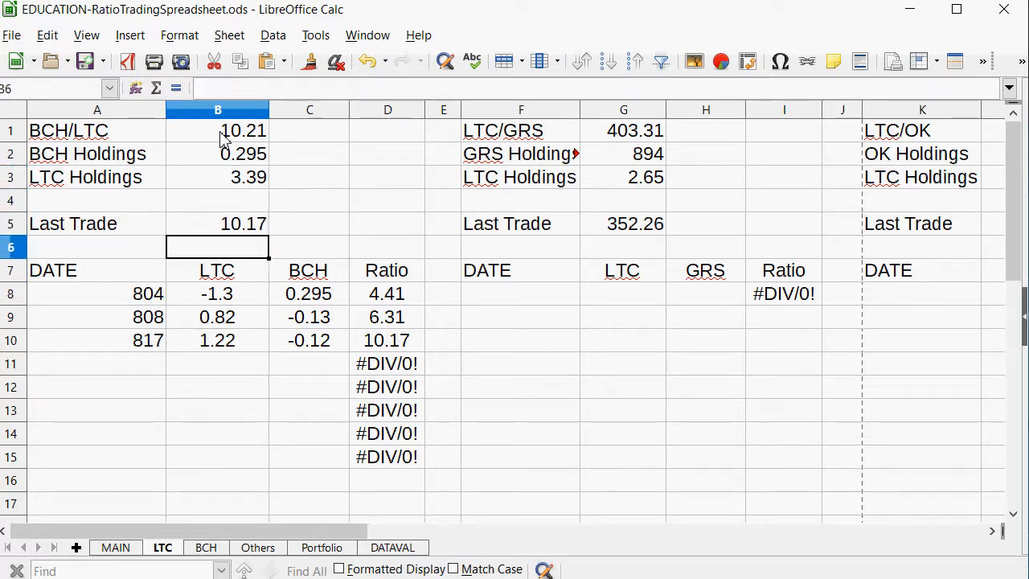
Compare the BCH/LTC and BCH/GRS ratio rows on MAIN with the trades recorded on the BCH and LTC sheets.
click(115, 549)
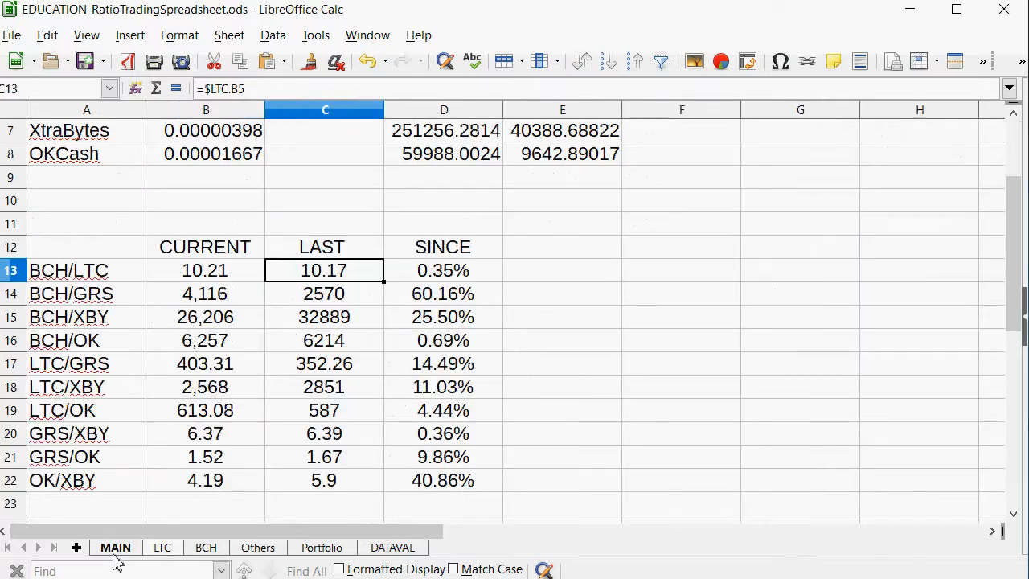
drag(438, 296, 138, 303)
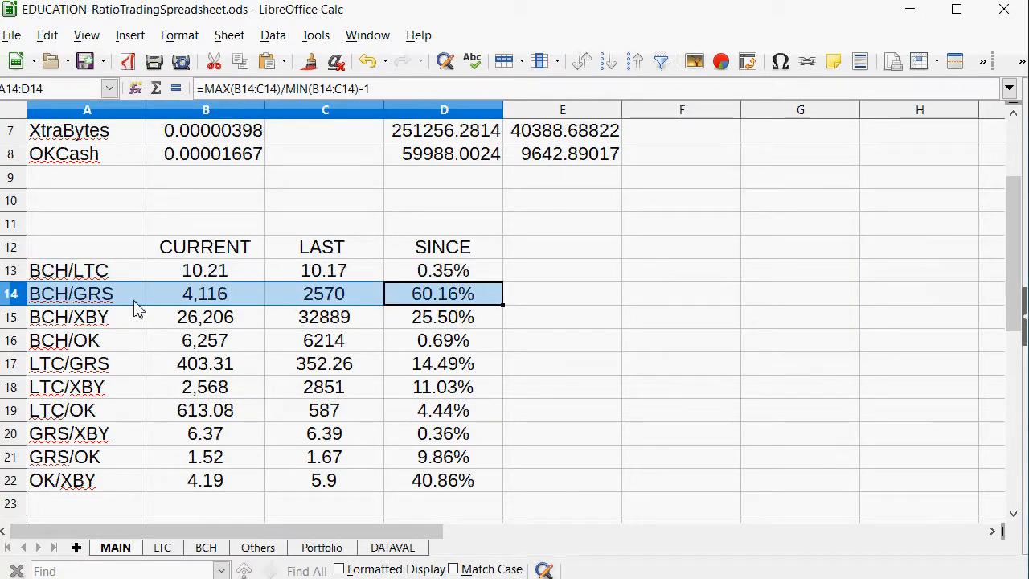
click(206, 549)
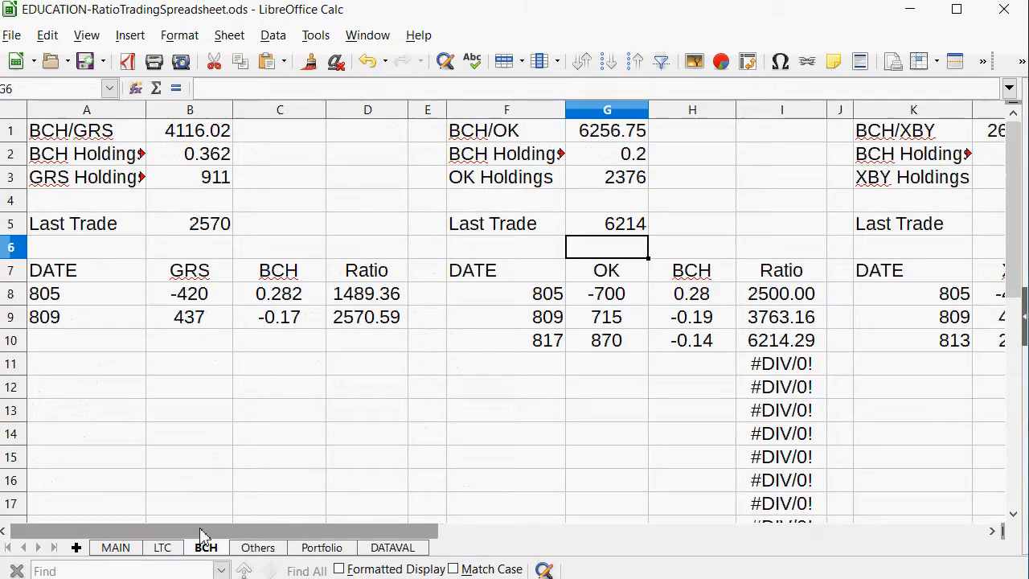
click(116, 549)
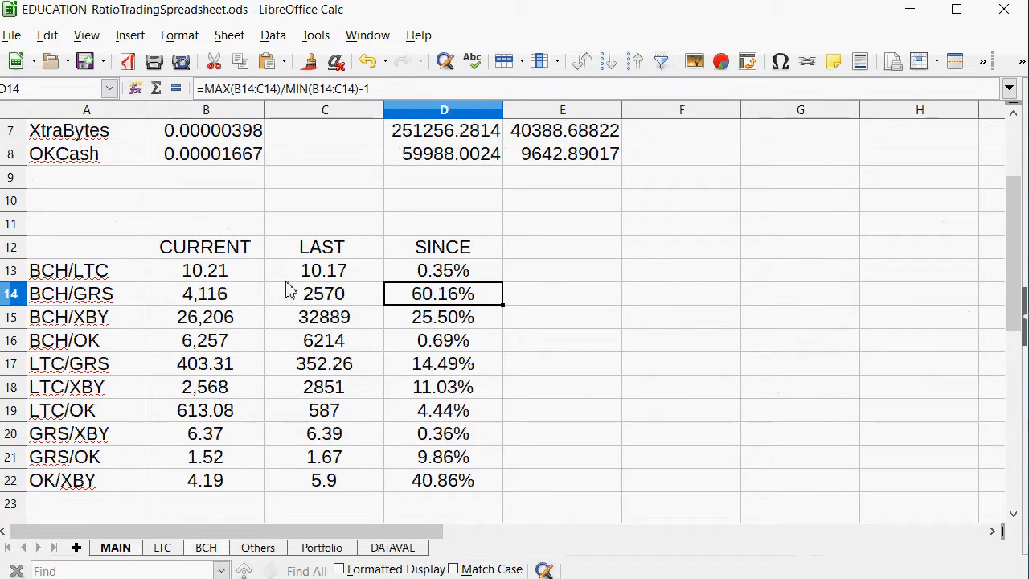
drag(298, 271, 48, 294)
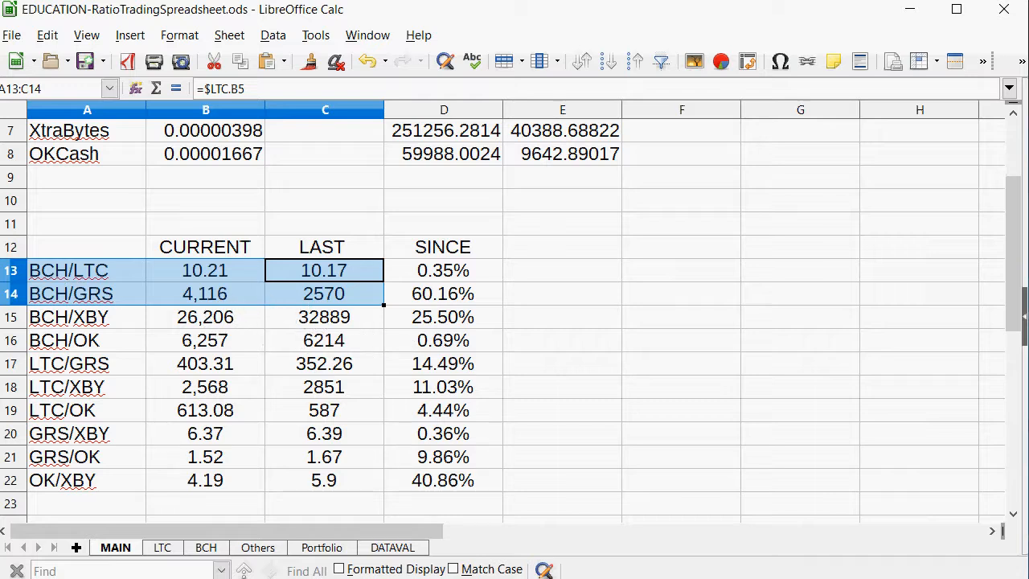
click(159, 553)
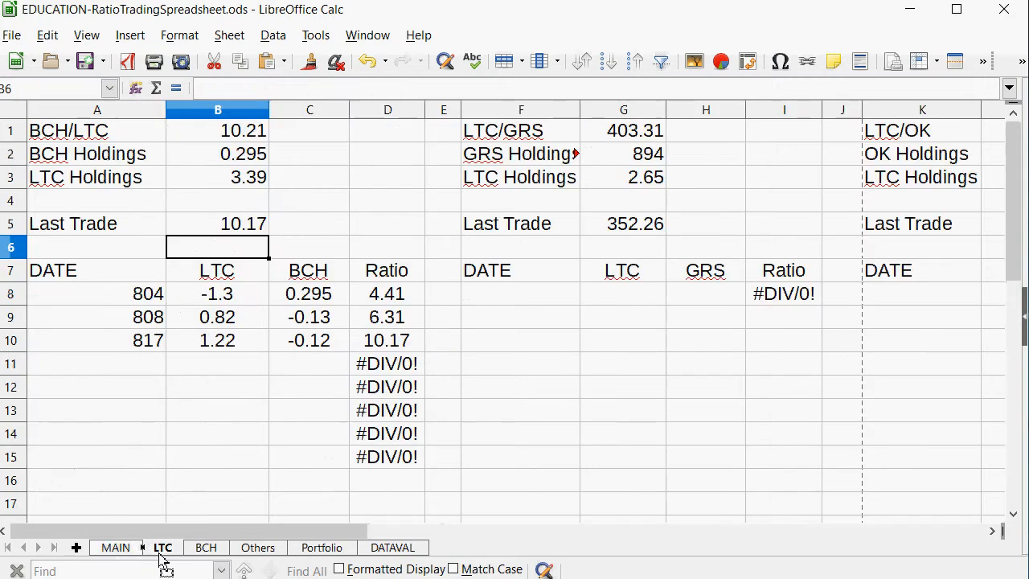
click(312, 339)
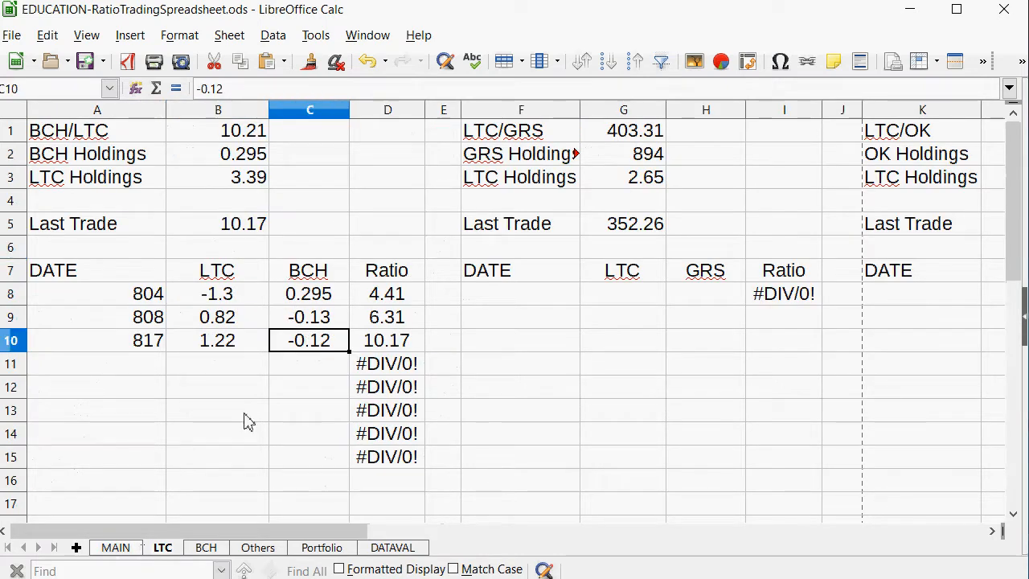
click(116, 547)
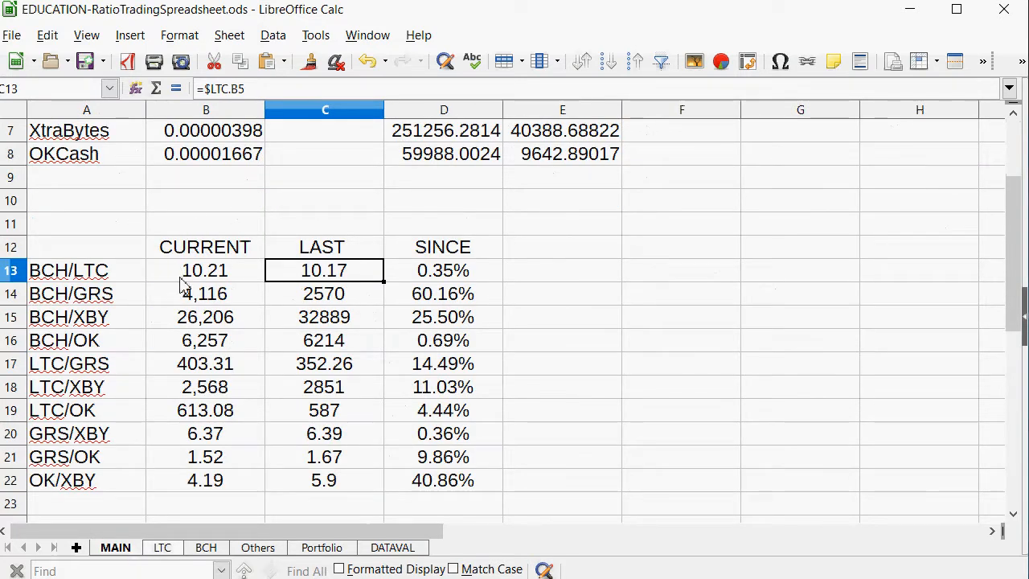
Enter the date 817 in A10 of the BCH sheet's BCH/GRS table.
click(206, 550)
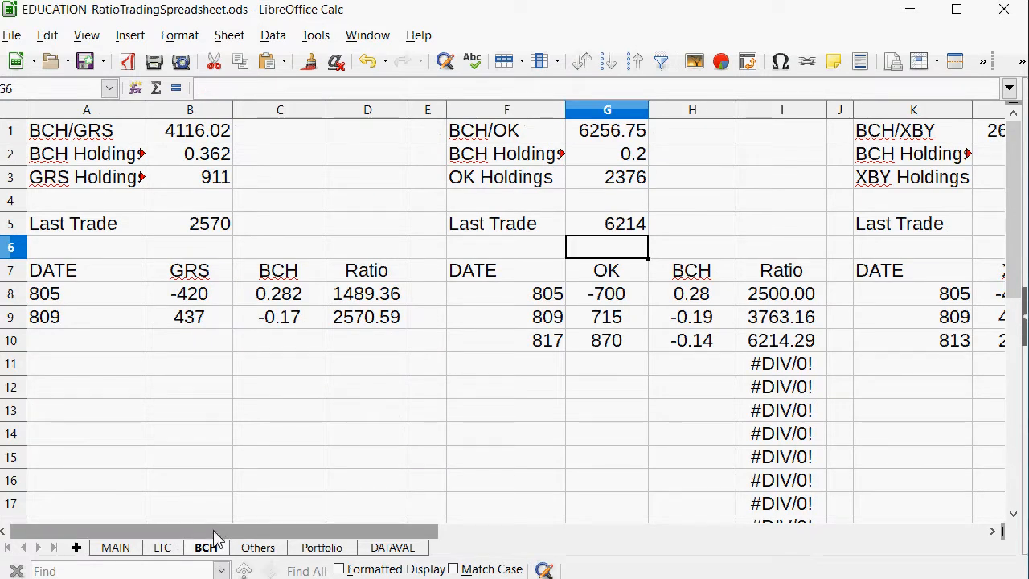
drag(214, 533, 137, 545)
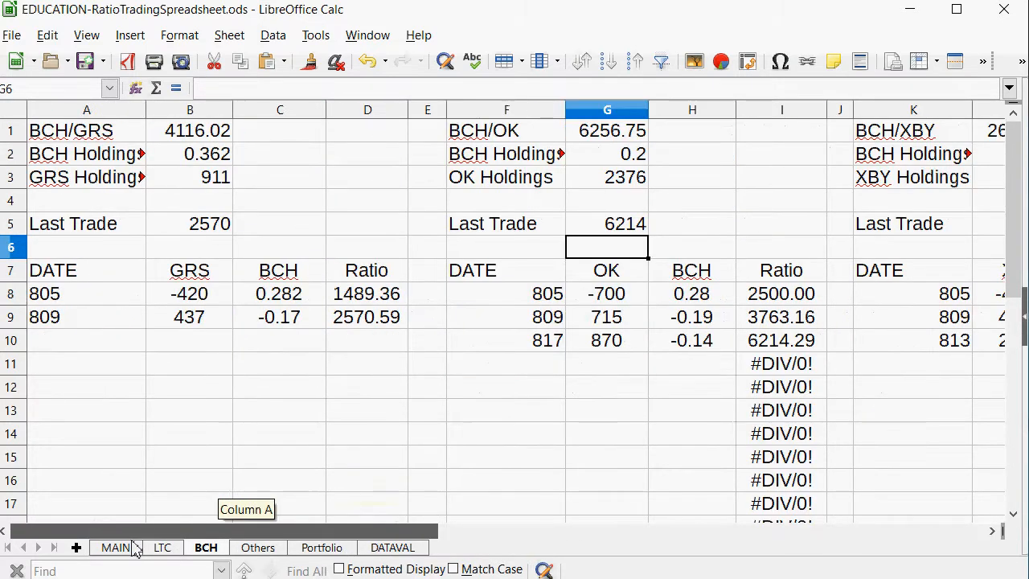
click(206, 317)
click(112, 350)
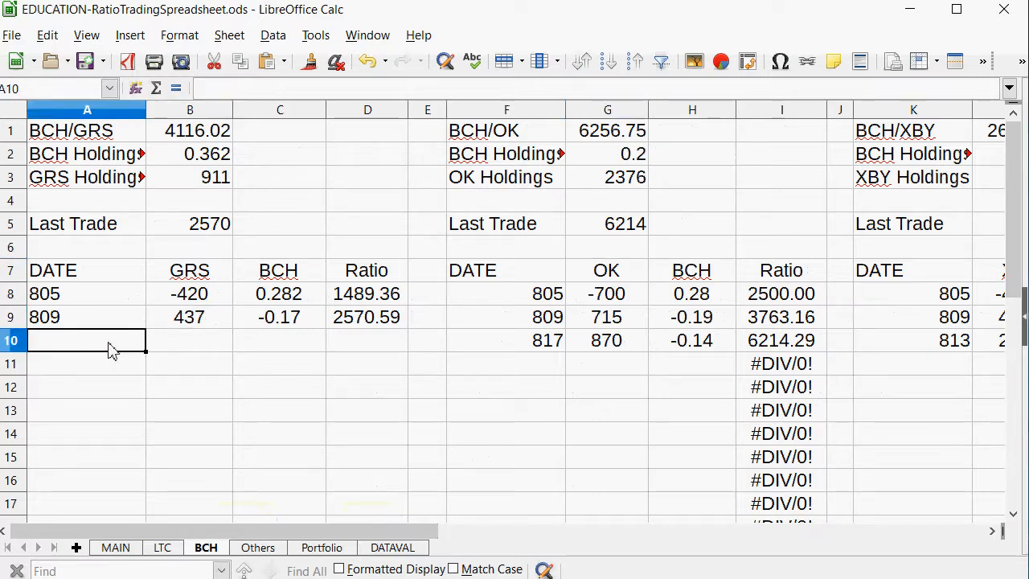
text(817)
key(Tab)
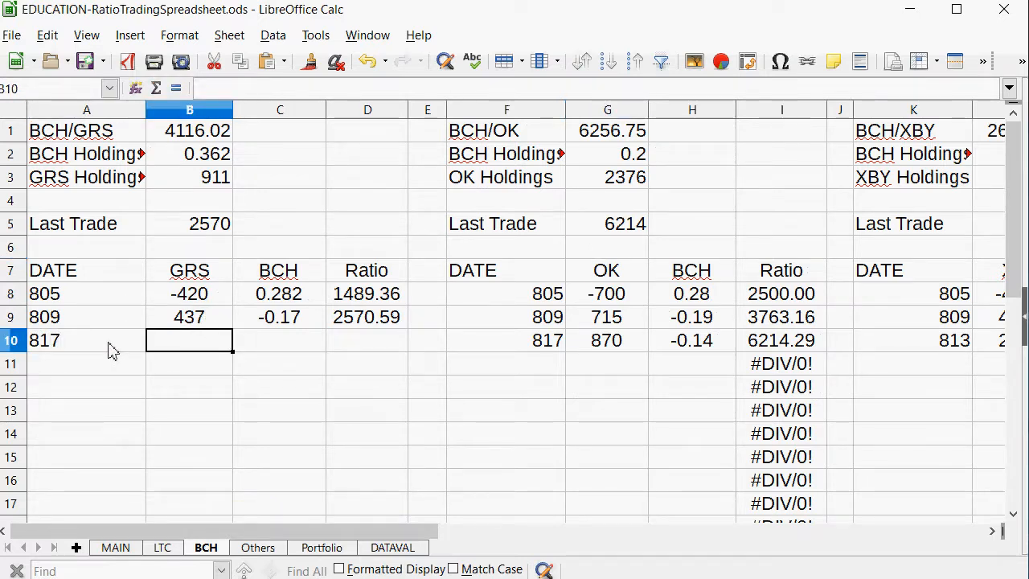
Enter -0.14 as the BCH amount of the 817 BCH/GRS trade in C10.
key(Tab)
key(Tab)
key(shift+Tab)
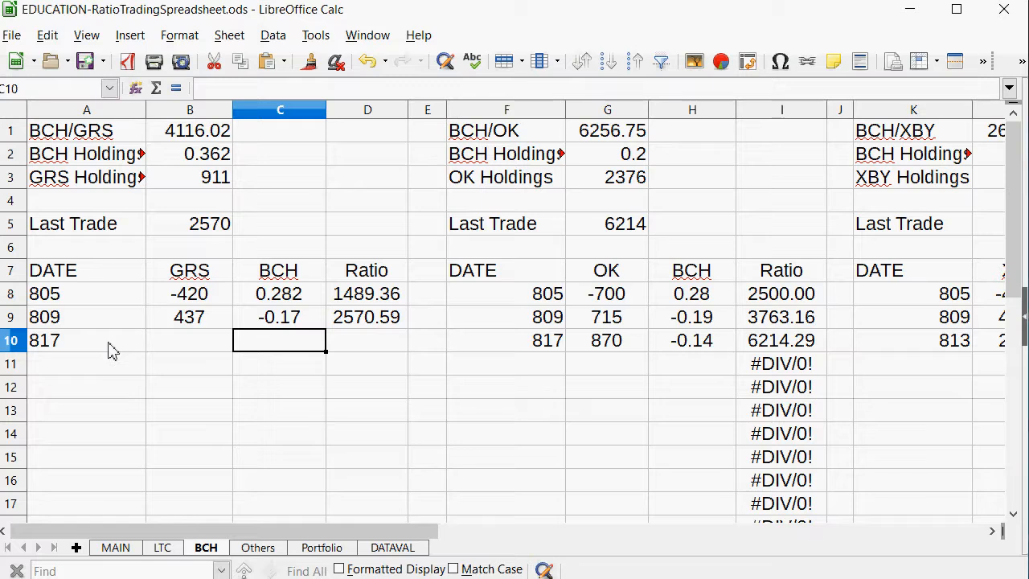
text(-0.)
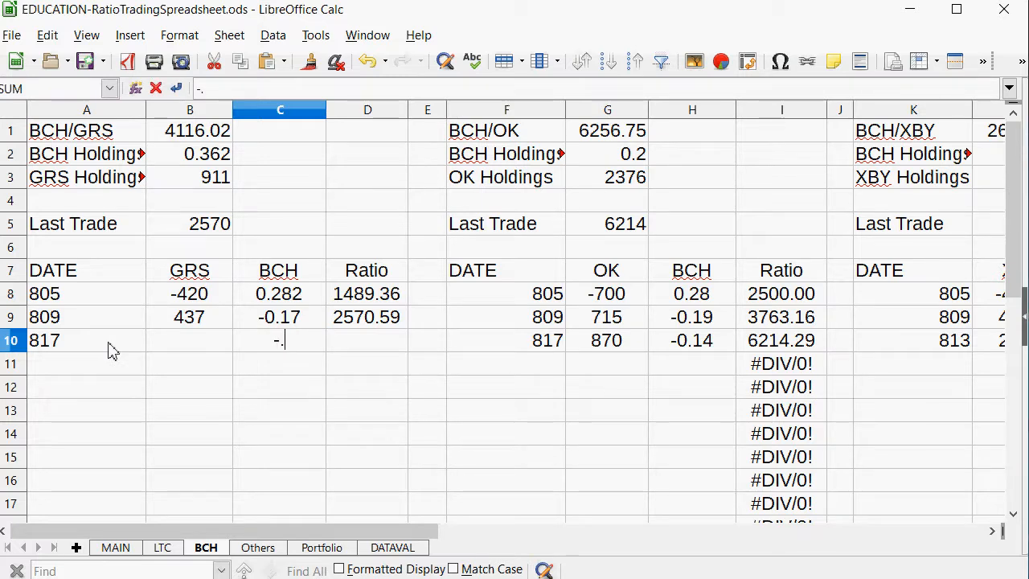
text(14)
key(shift+Tab)
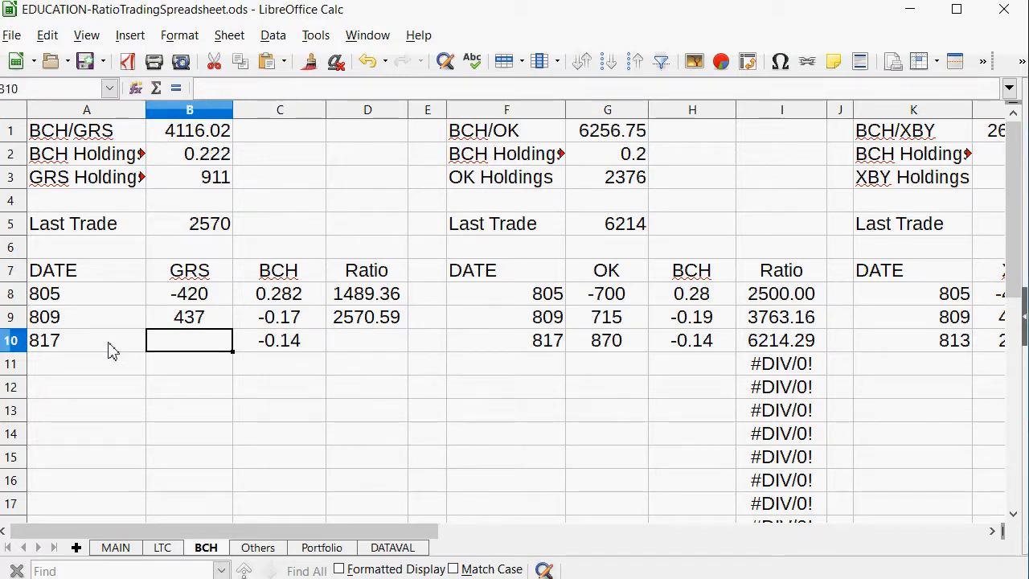
Estimate the 817 BCH/GRS trade's GRS amount in B10 with =C10*B1, and replace the formula with 575.
text(=)
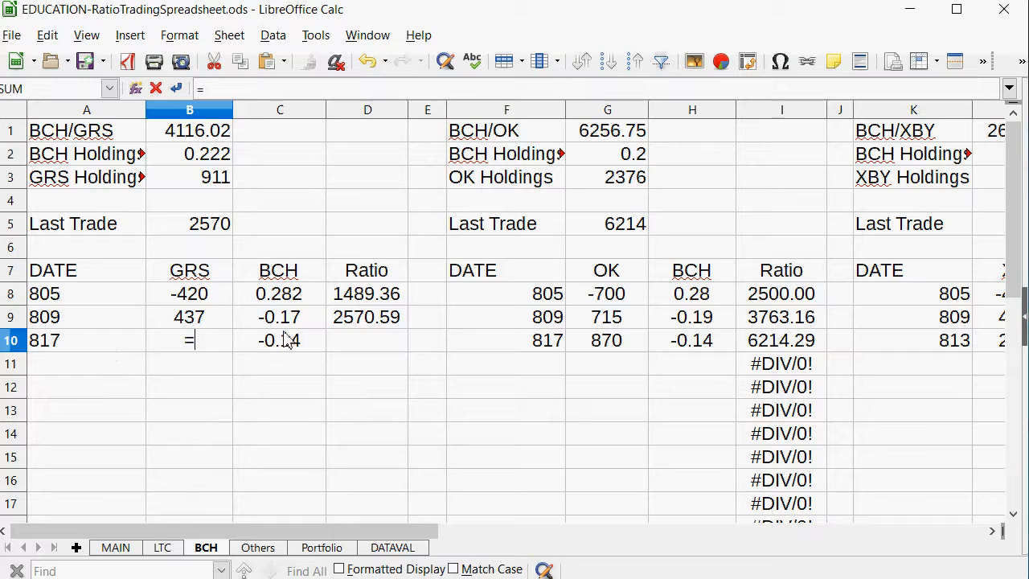
click(288, 342)
text(*)
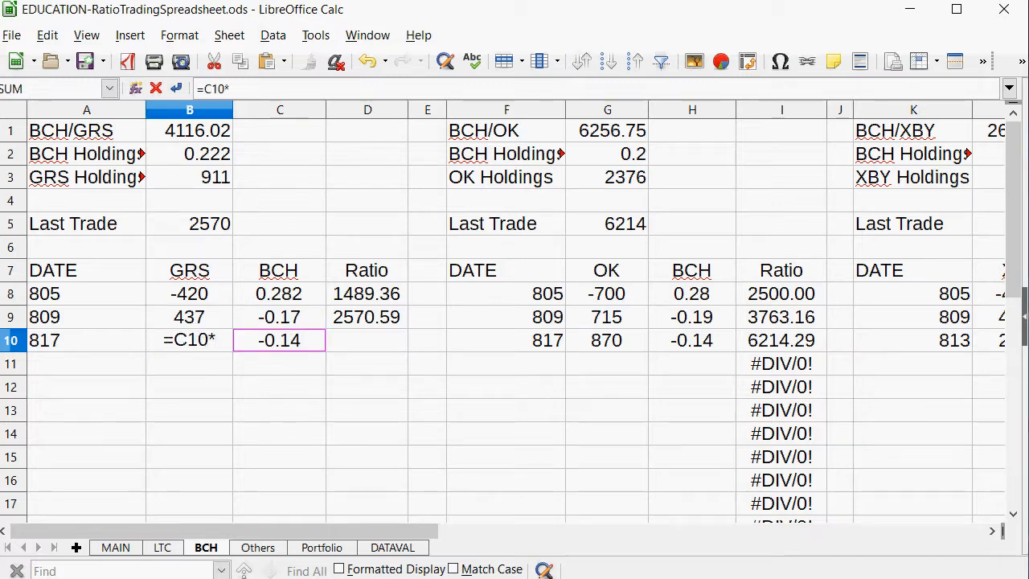
click(221, 137)
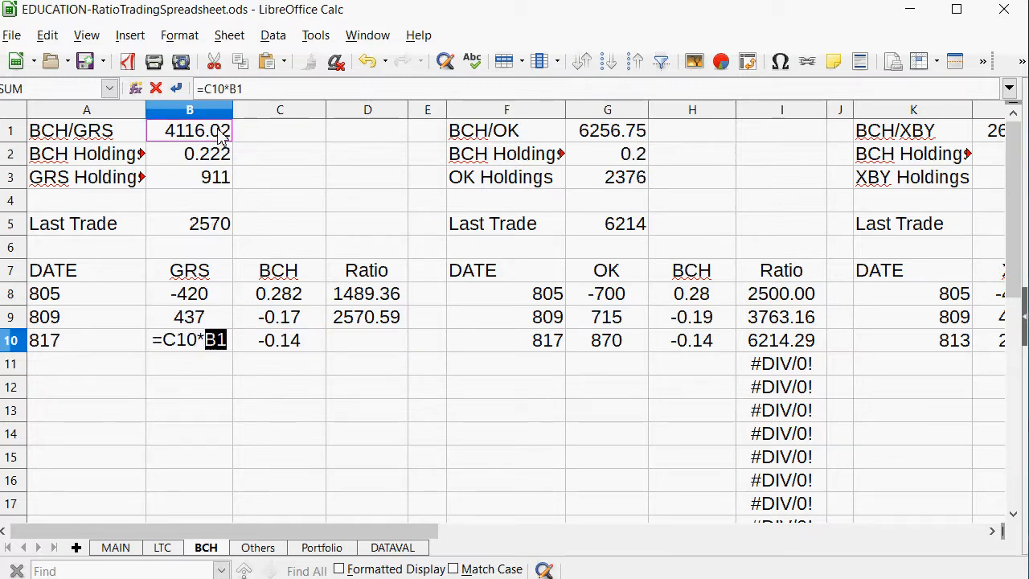
key(Return)
key(Up)
text(575)
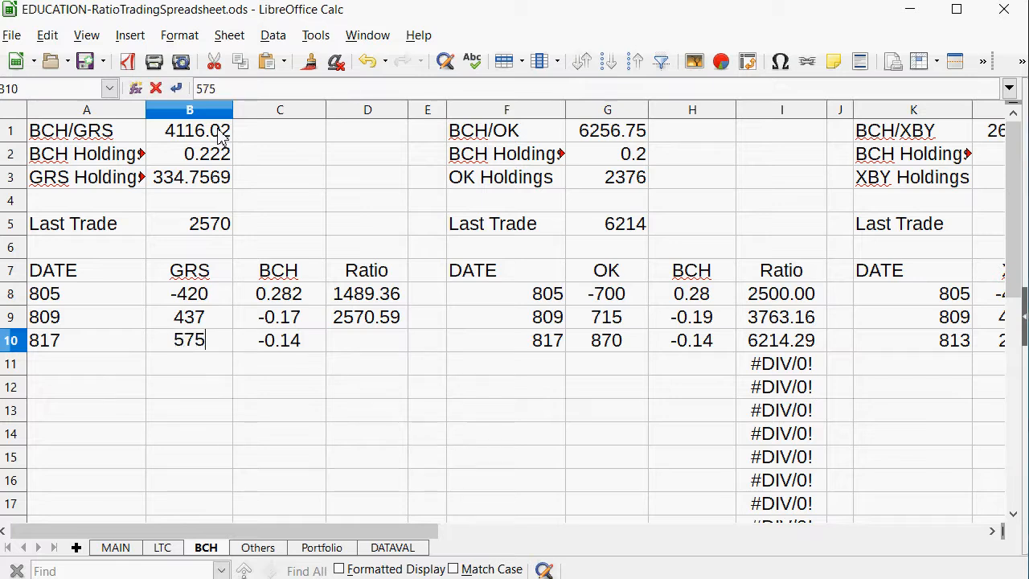
key(Tab)
key(Tab)
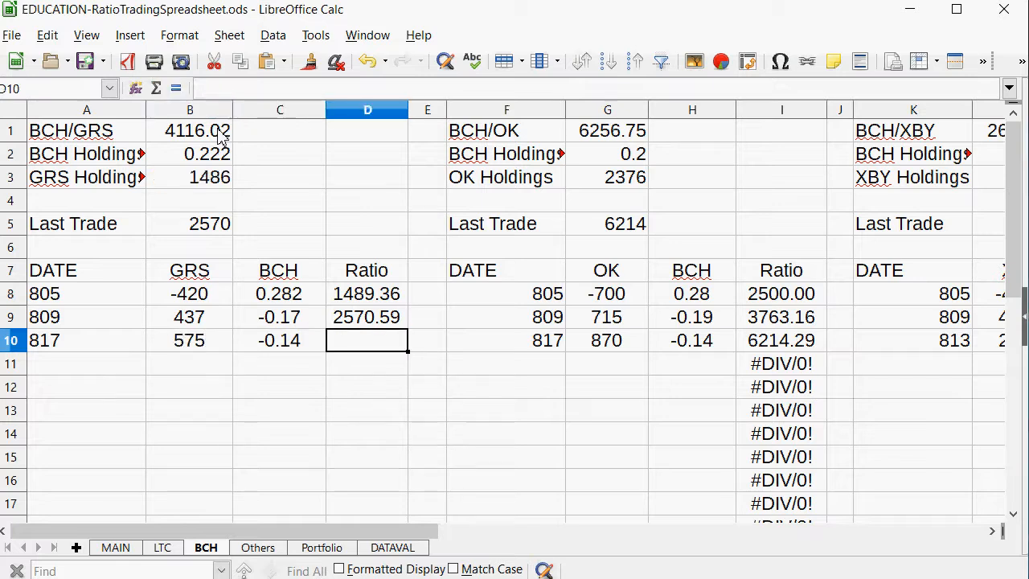
Copy the ratio formula from D9 into D10 for the 817 BCH/GRS trade.
right_click(345, 318)
click(366, 345)
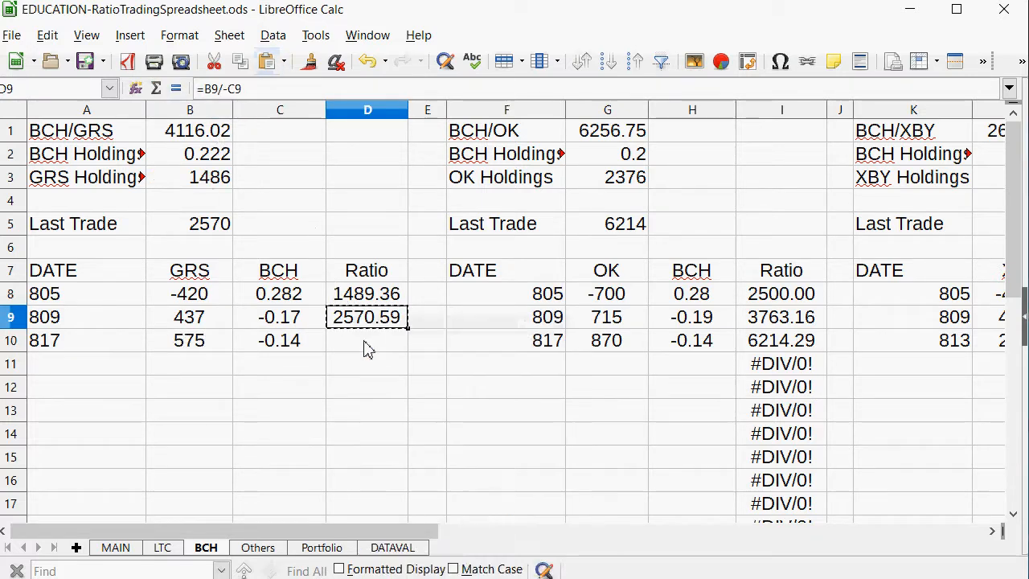
right_click(365, 347)
key(Escape)
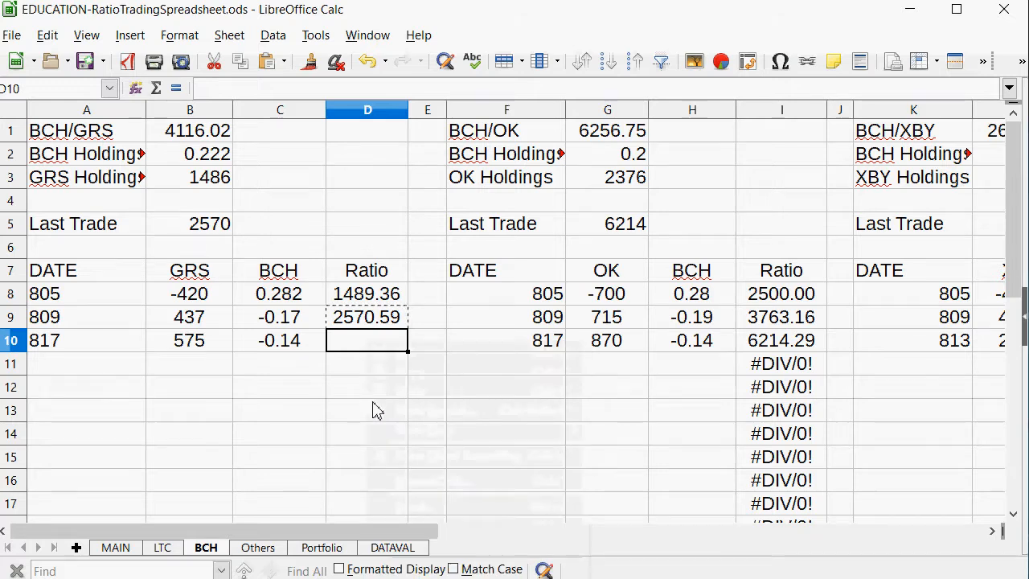
right_click(369, 354)
click(398, 398)
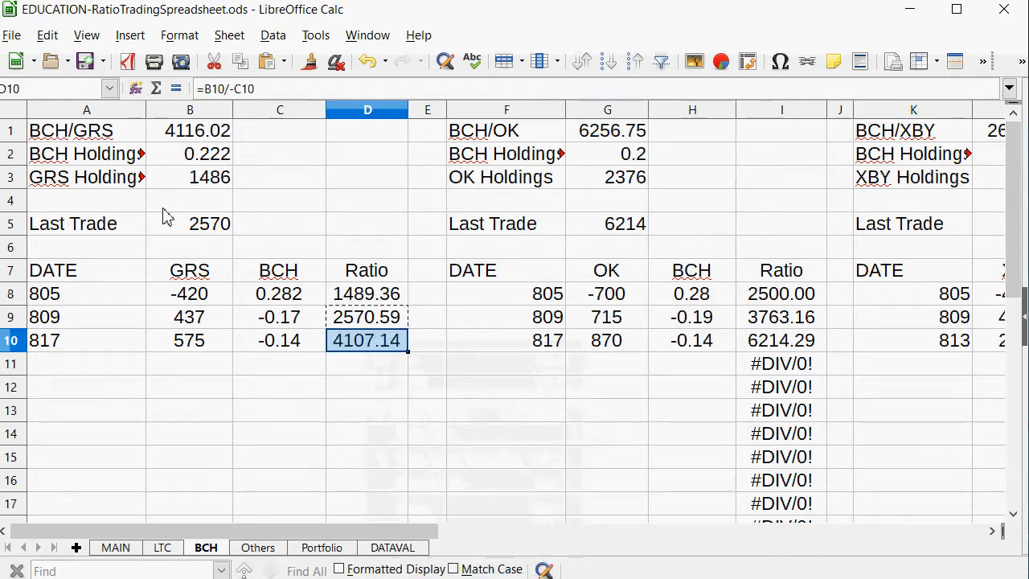
Set the BCH/GRS Last Trade ratio in B5 to 4107.
click(177, 223)
text(4)
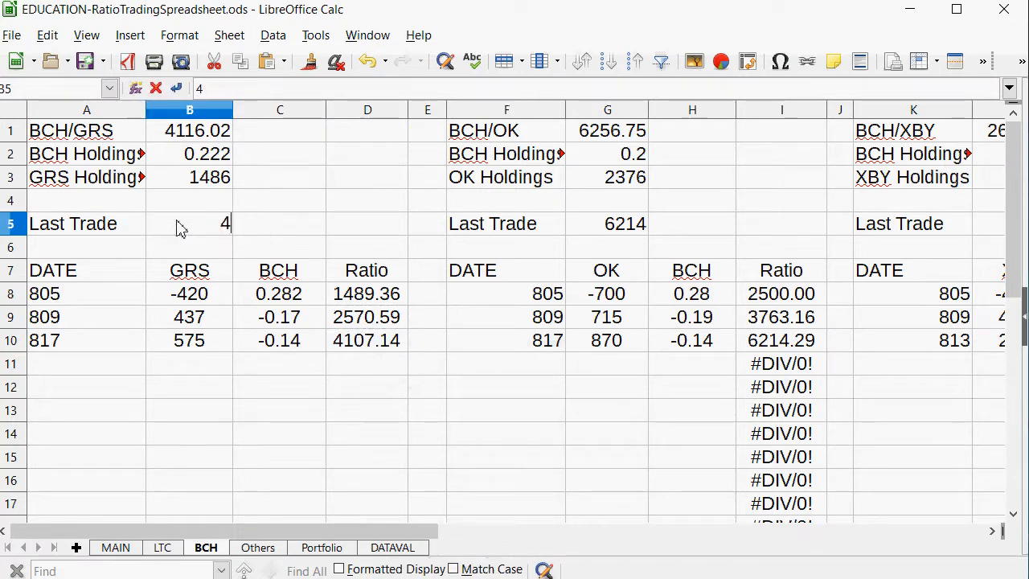
text(107)
key(Return)
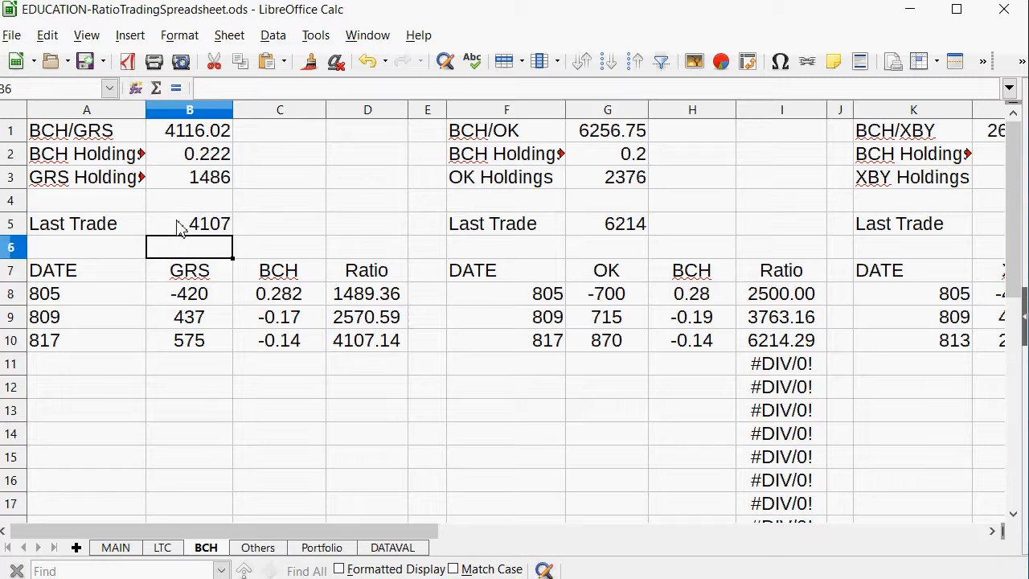
Review the OK/XBY ratio row on the MAIN sheet and the source reference of its LAST value.
click(127, 550)
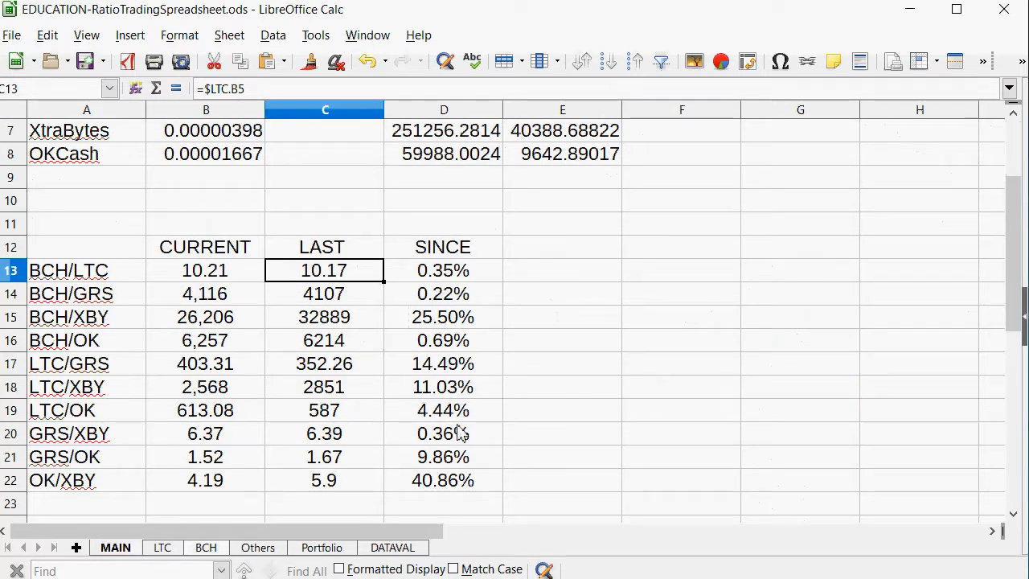
drag(429, 477, 137, 482)
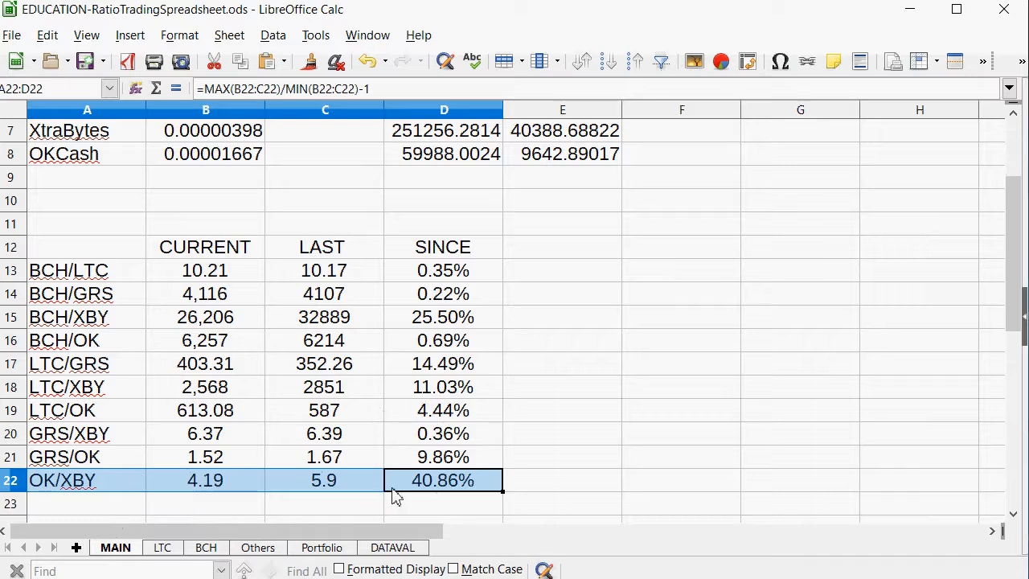
click(291, 481)
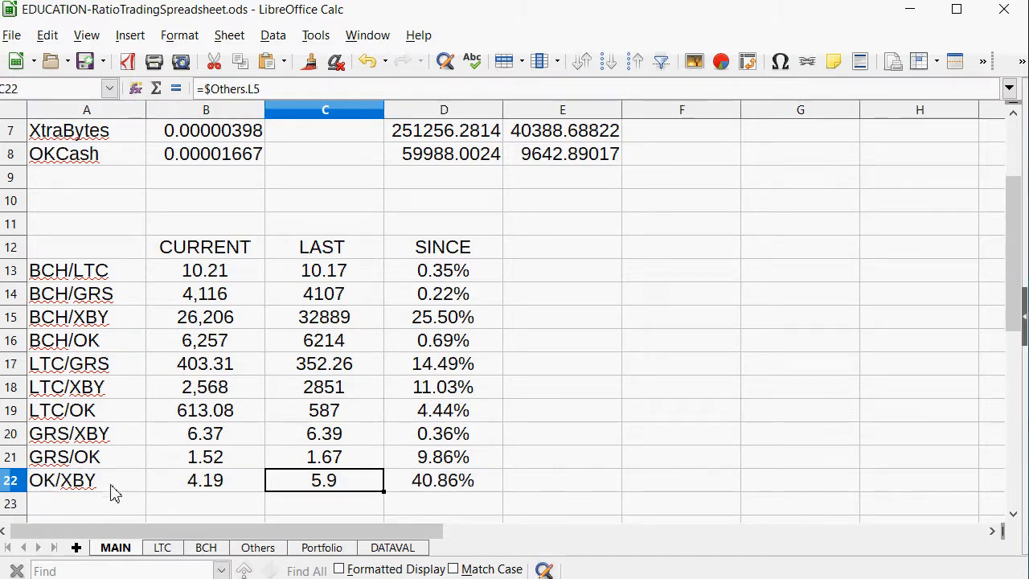
Enter the date 817 in K8 of the OK/XBY table on the Others sheet.
click(271, 554)
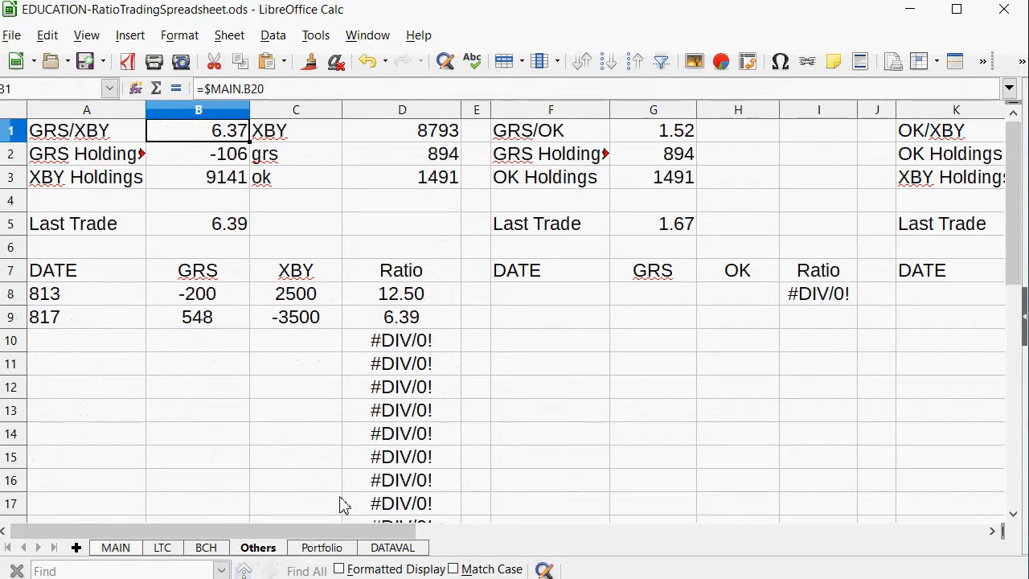
drag(265, 530, 416, 531)
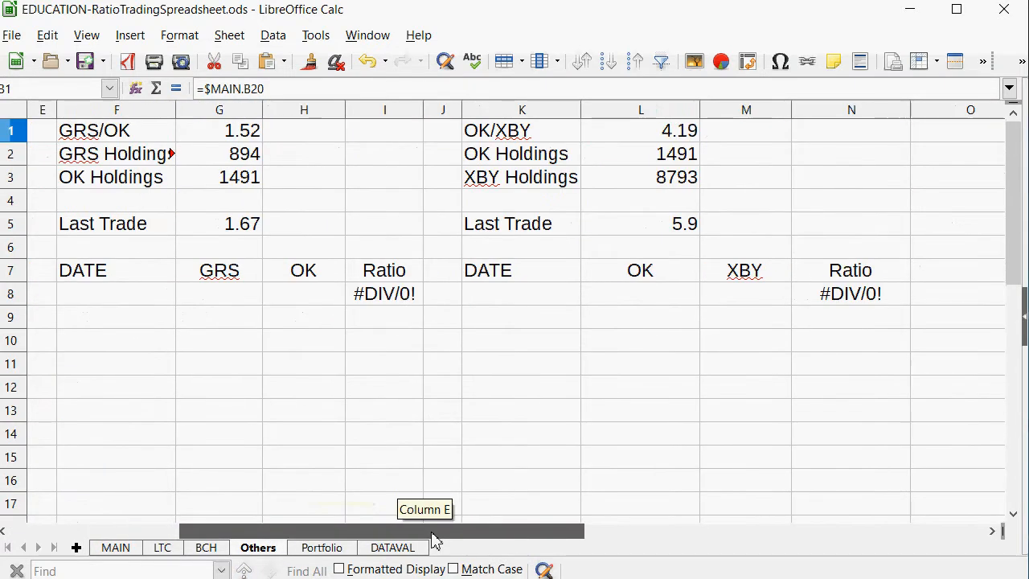
click(513, 304)
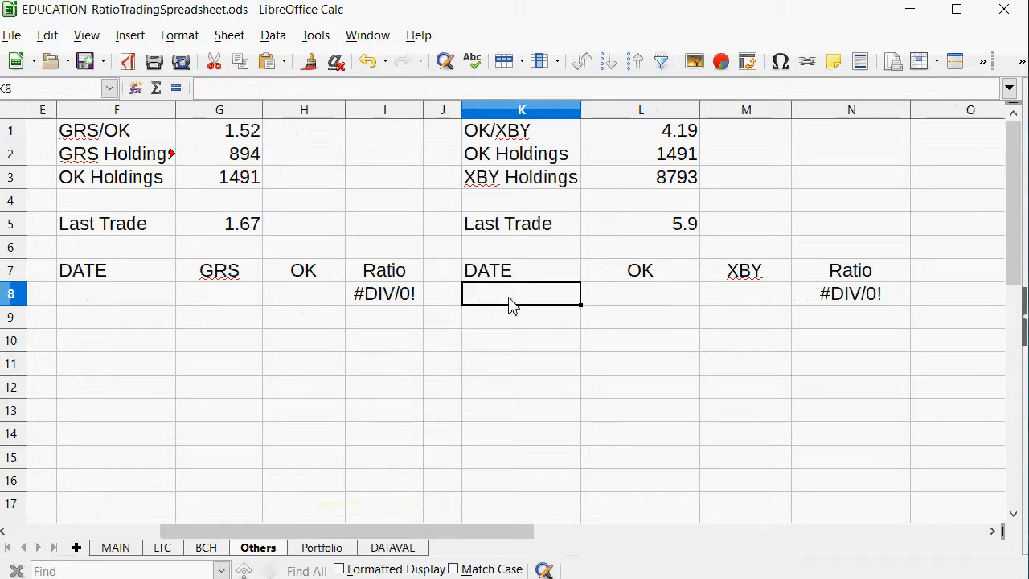
text(817)
key(Tab)
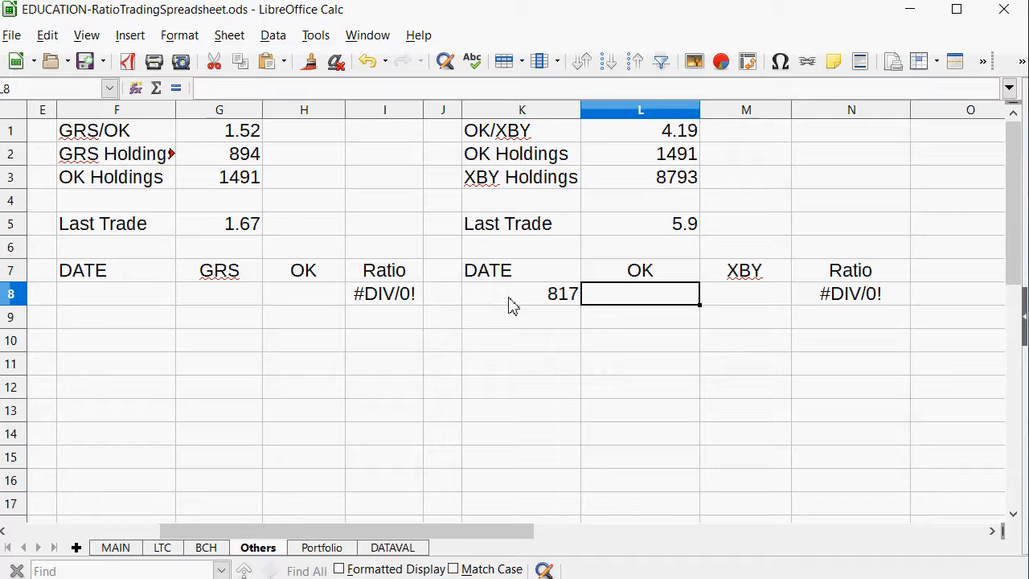
Enter -2900 as the XBY amount of the 817 OK/XBY trade in M8.
key(Tab)
text(-22)
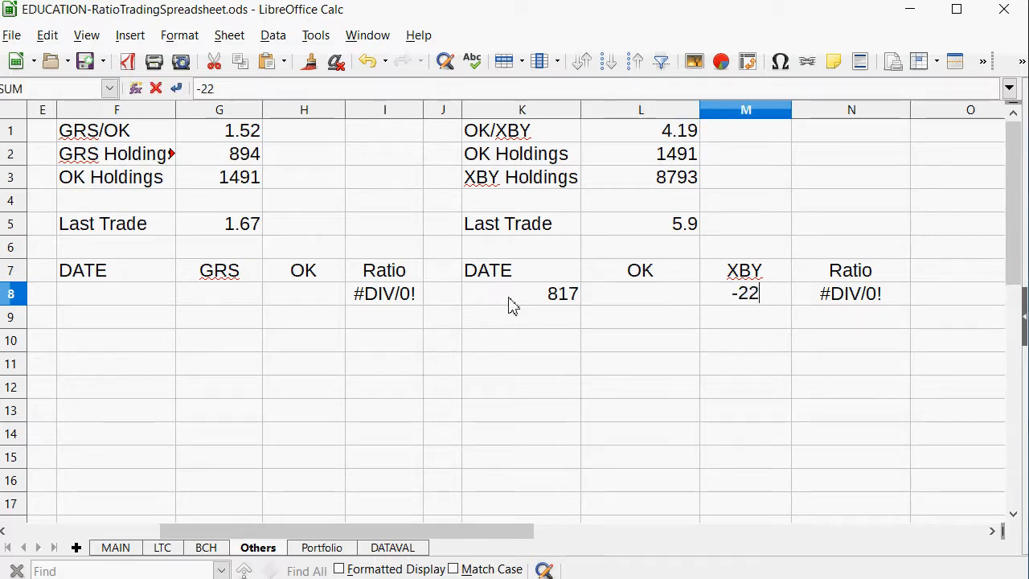
text(00)
key(BackSpace)
key(BackSpace)
key(BackSpace)
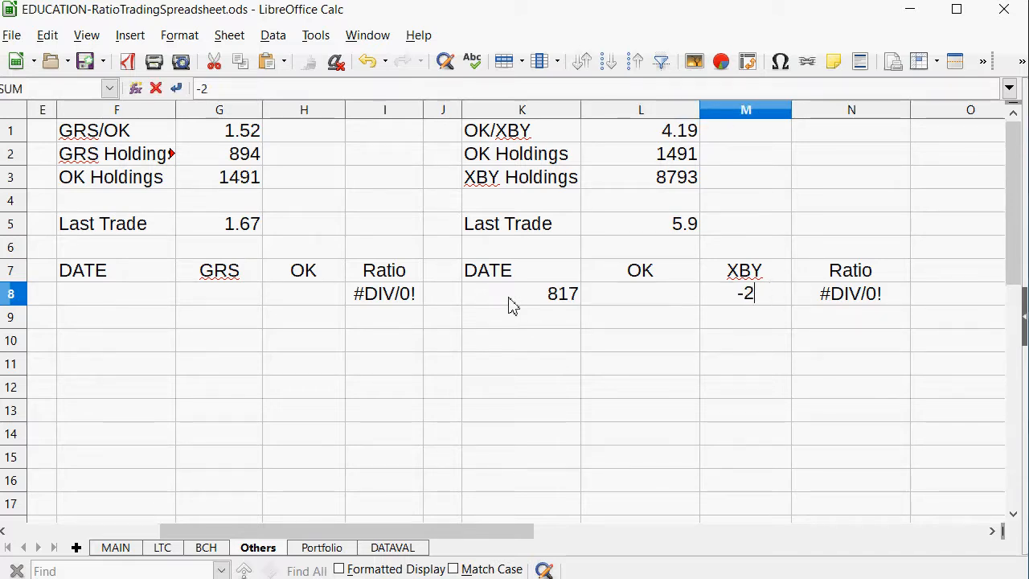
text(900)
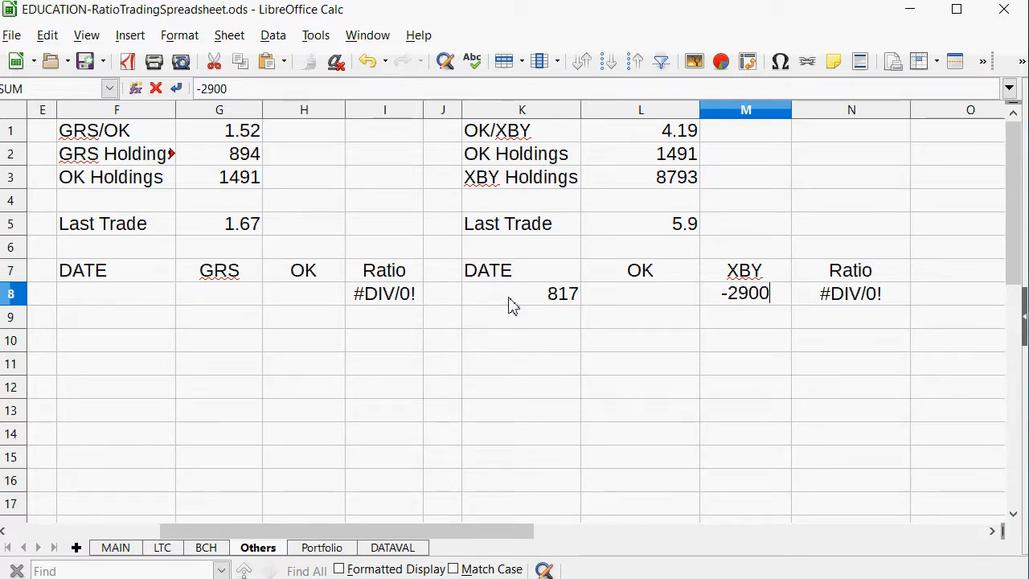
key(shift+Tab)
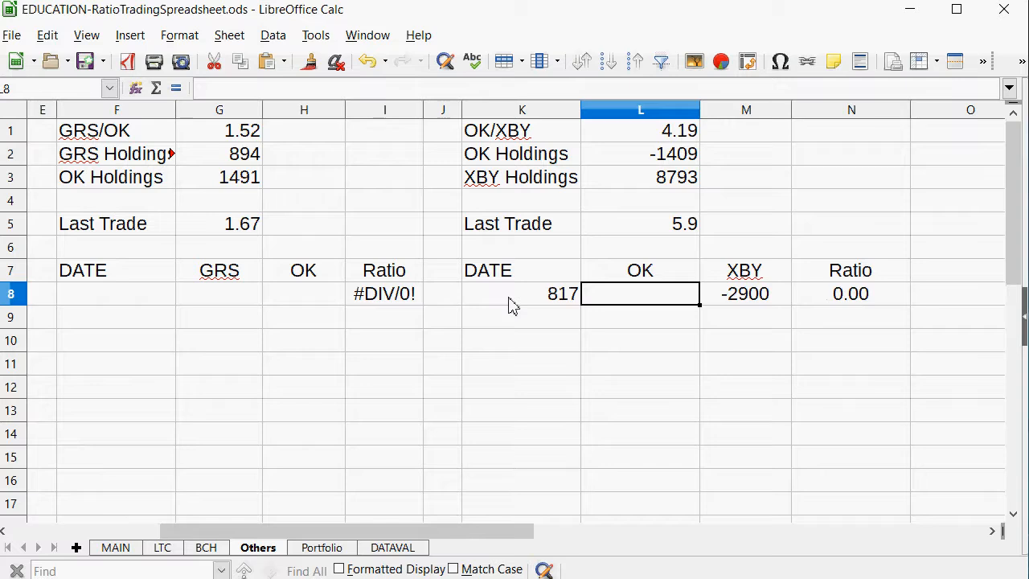
Estimate the OK amount in L8 with =M8/4.199, and replace the formula with 685.
text(=)
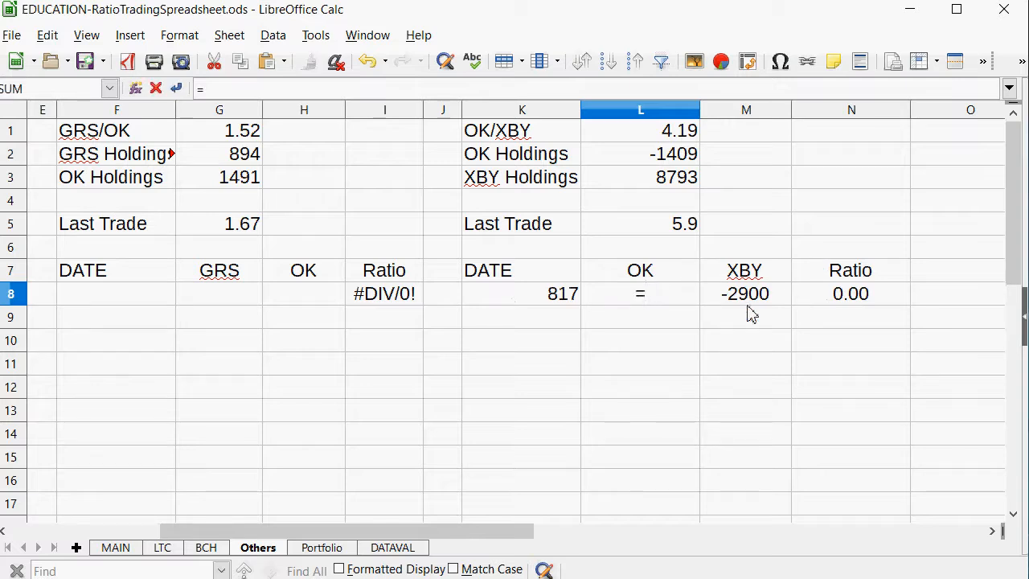
click(748, 304)
text(/)
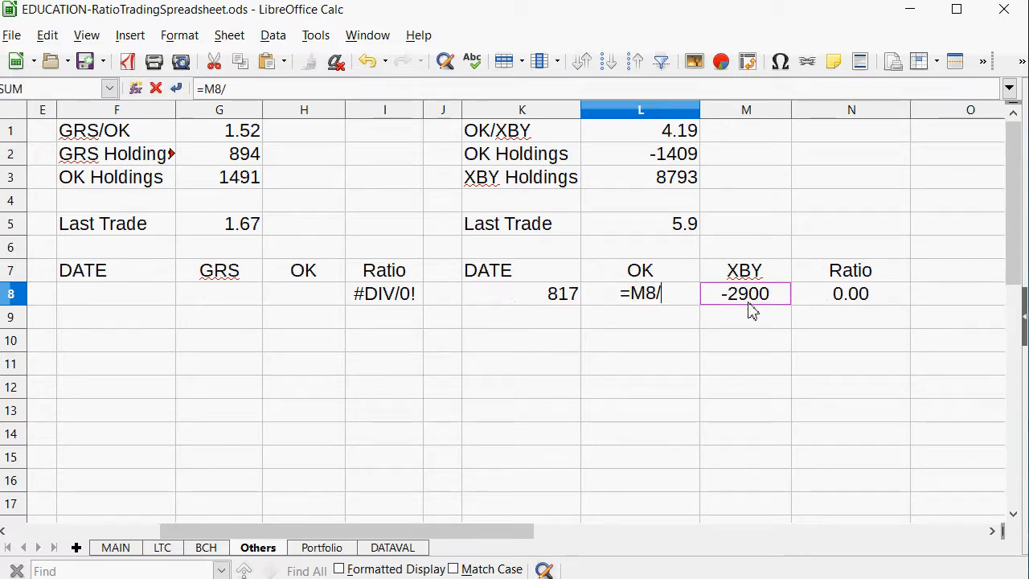
text(4.1+)
key(BackSpace)
key(BackSpace)
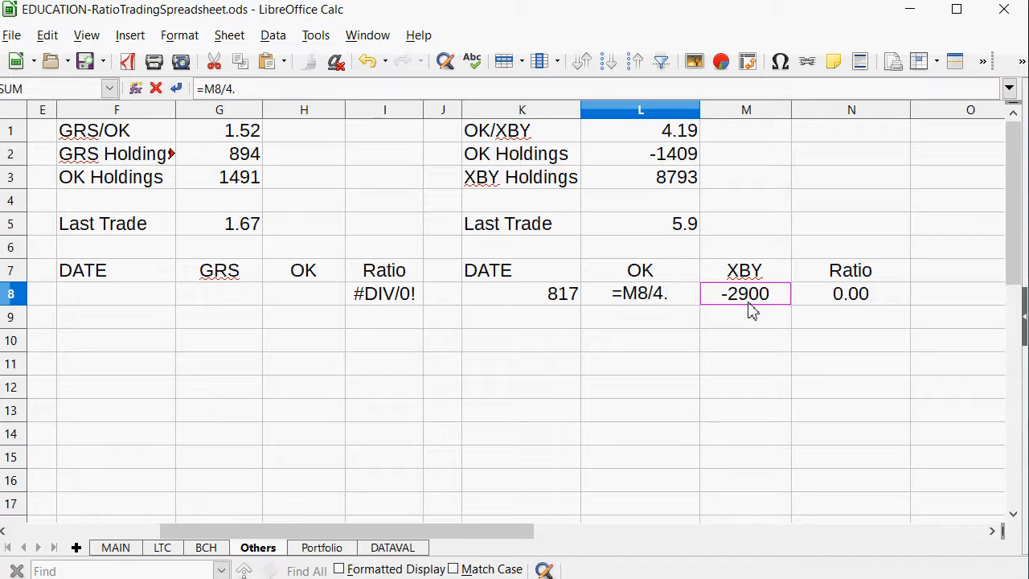
text(199)
key(Return)
key(Up)
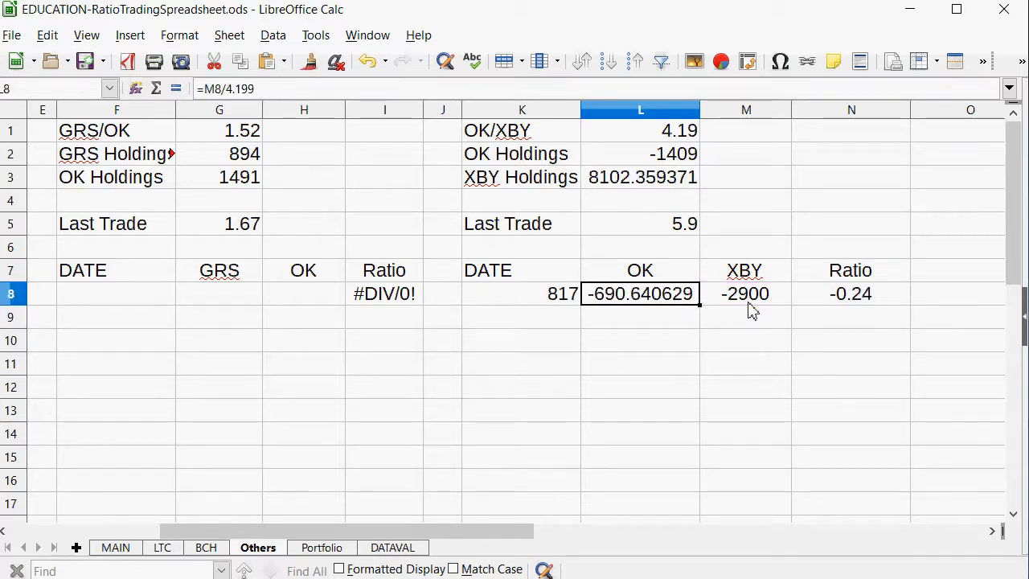
text(685)
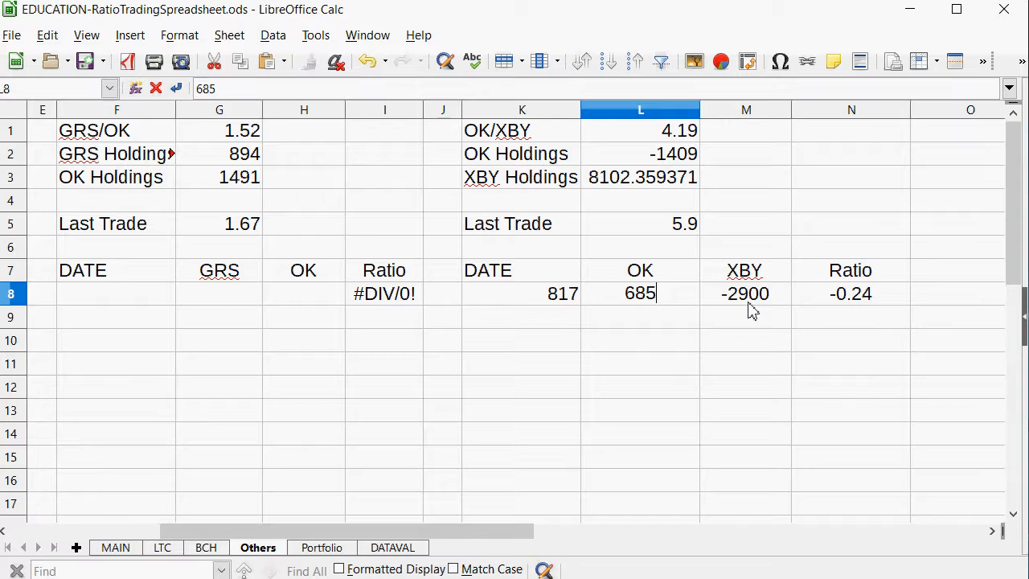
key(Return)
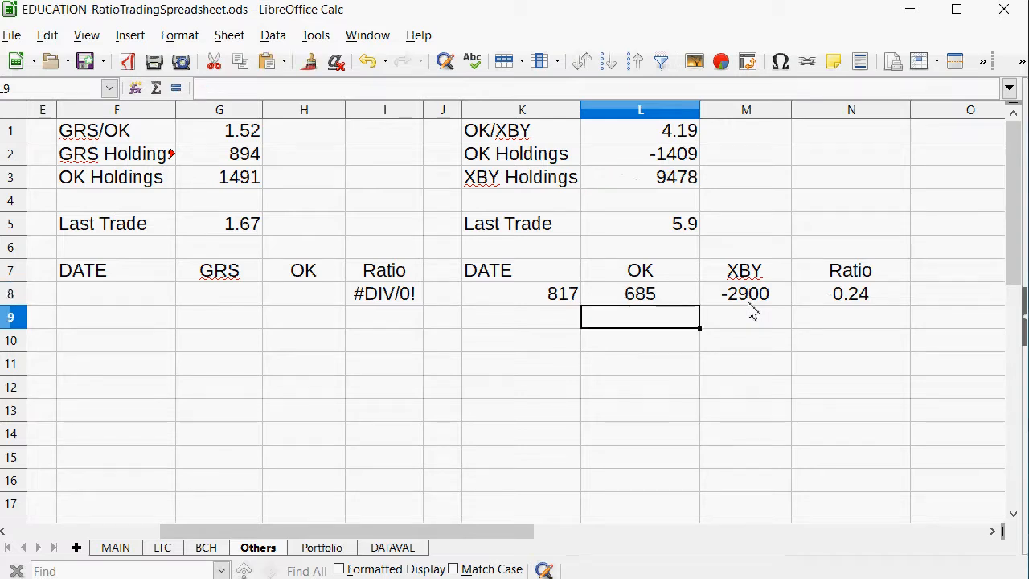
Replace the OK/XBY trade's ratio formula in N8 with =M8/-L8.
click(685, 223)
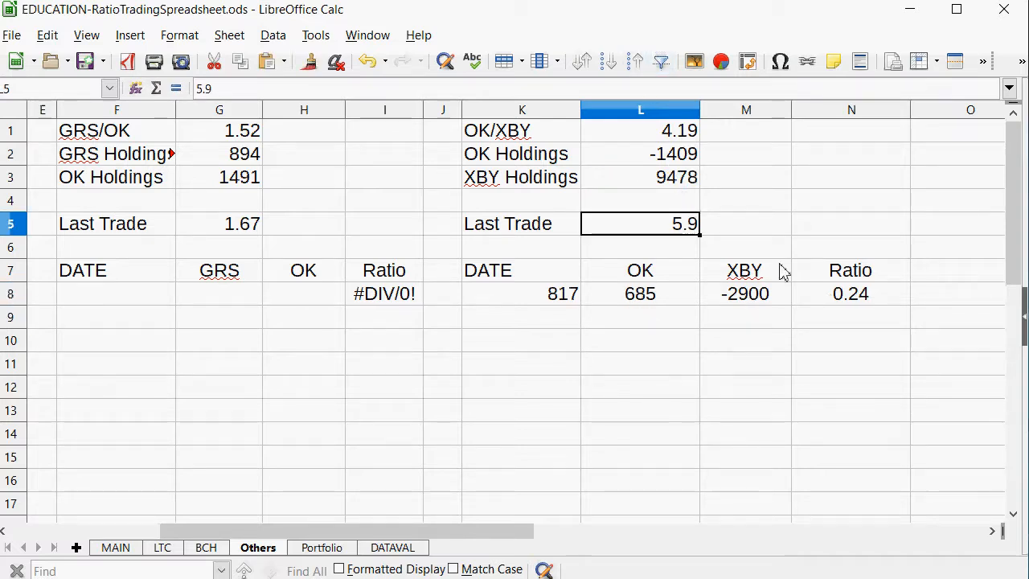
click(873, 300)
text(=)
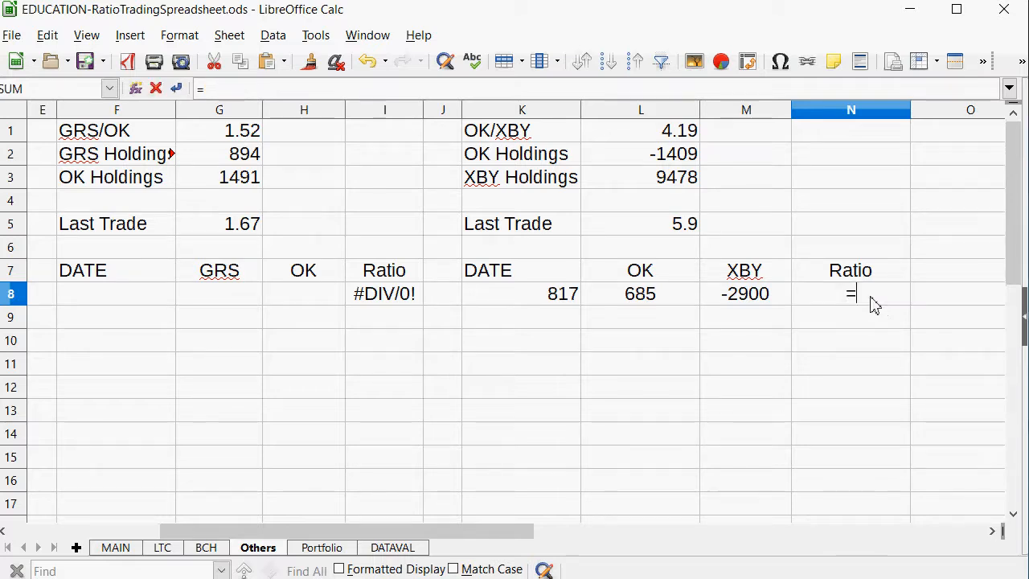
click(787, 300)
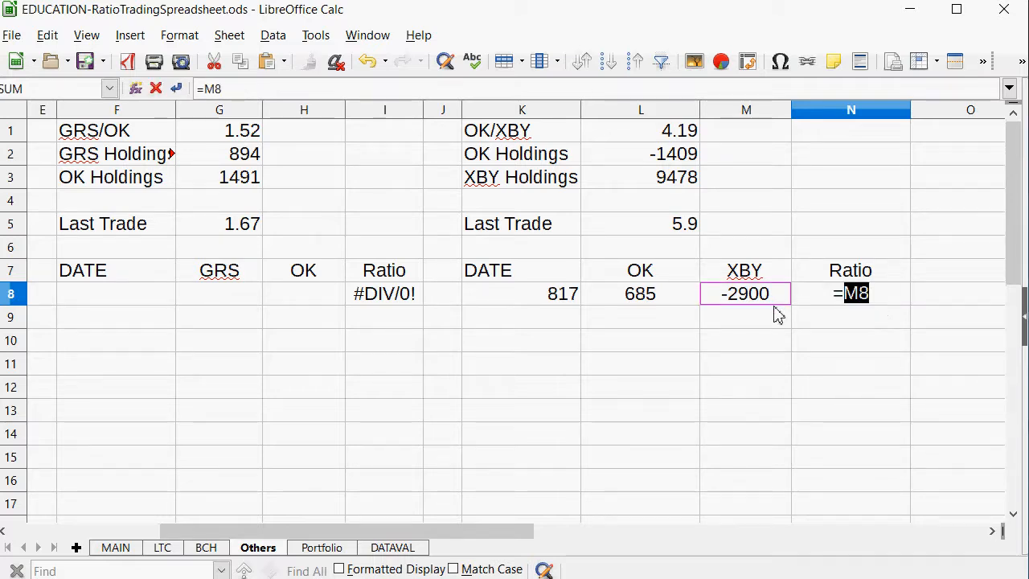
text(/)
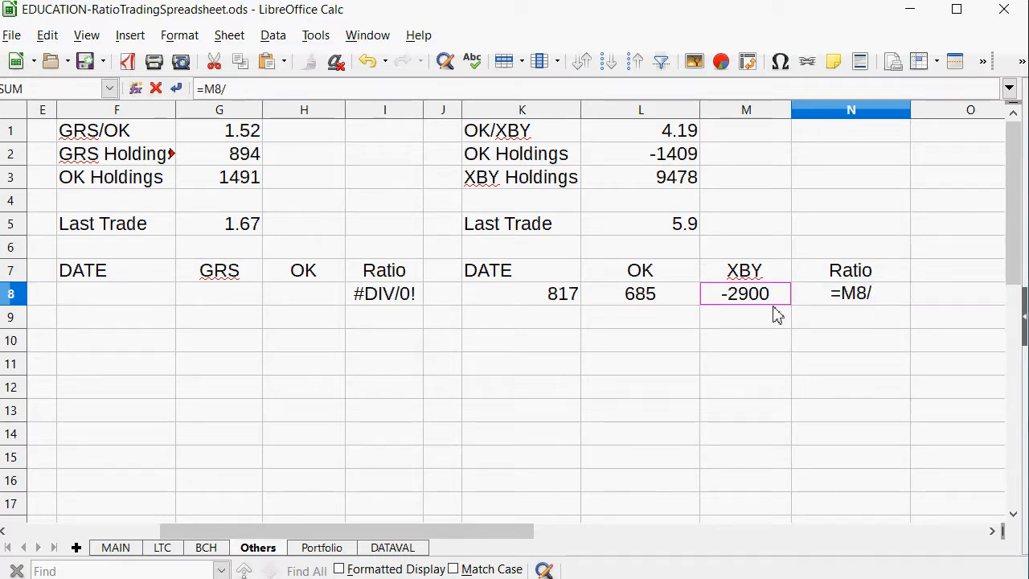
text(-)
click(672, 300)
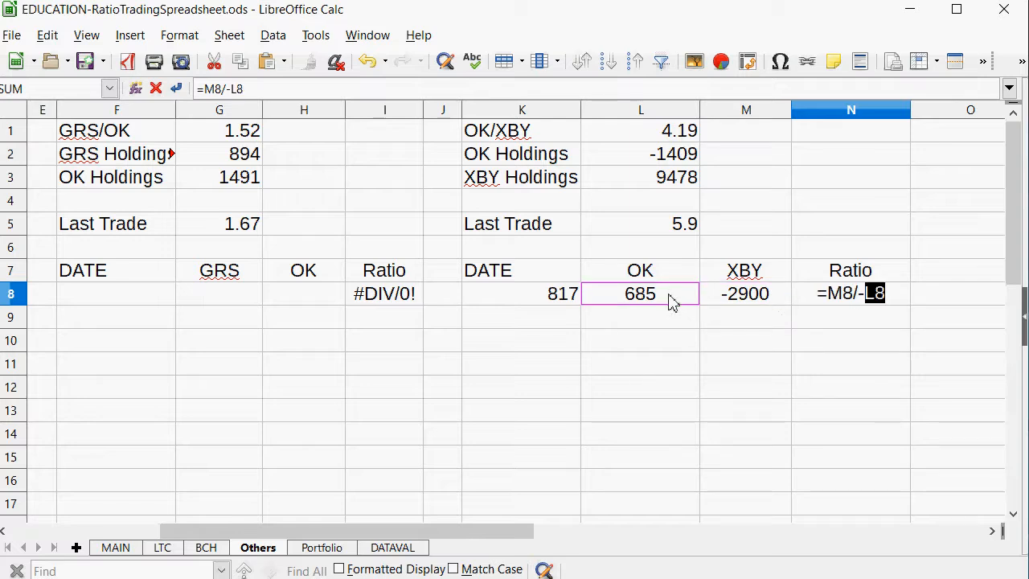
key(Return)
key(Left)
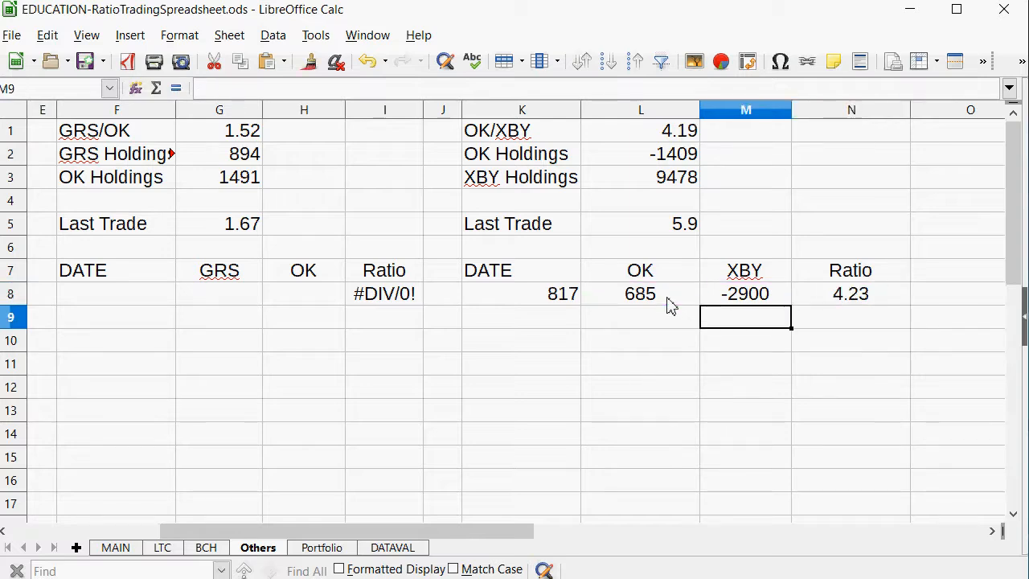
Left-align the DATE cells of the OK/XBY table over the range K8:K1455.
drag(570, 294, 525, 434)
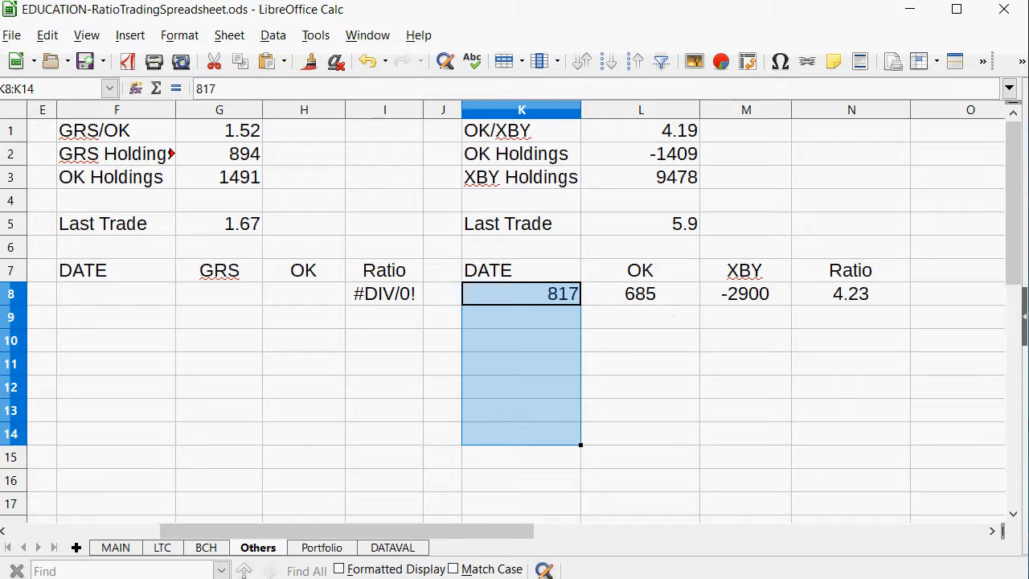
click(59, 94)
click(59, 94)
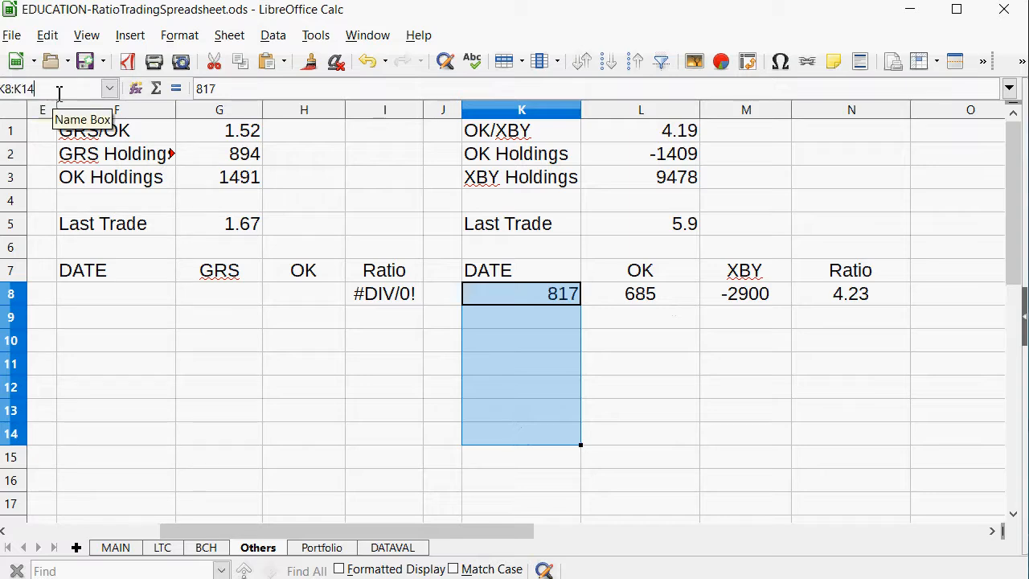
text(55)
key(Return)
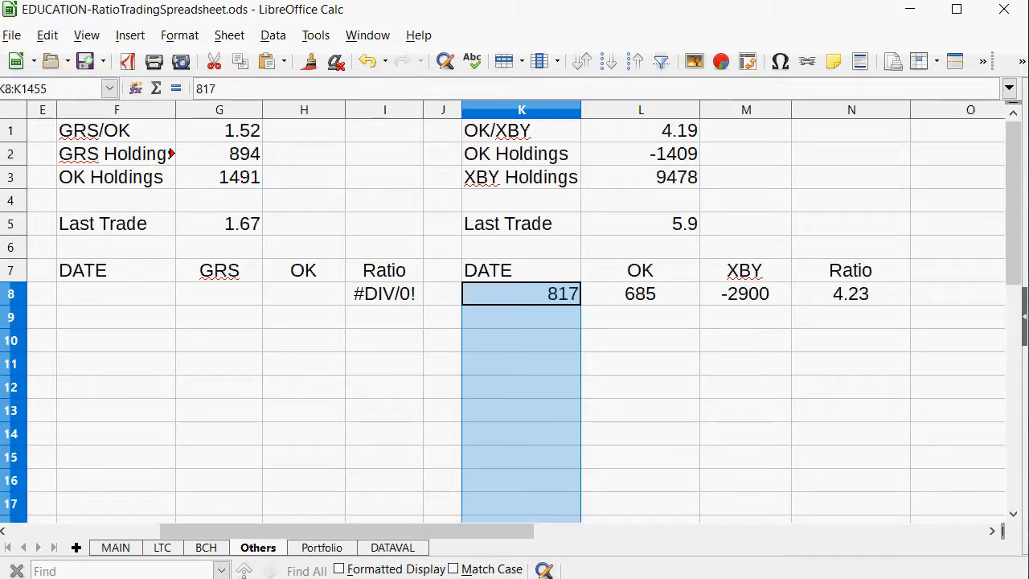
click(1022, 63)
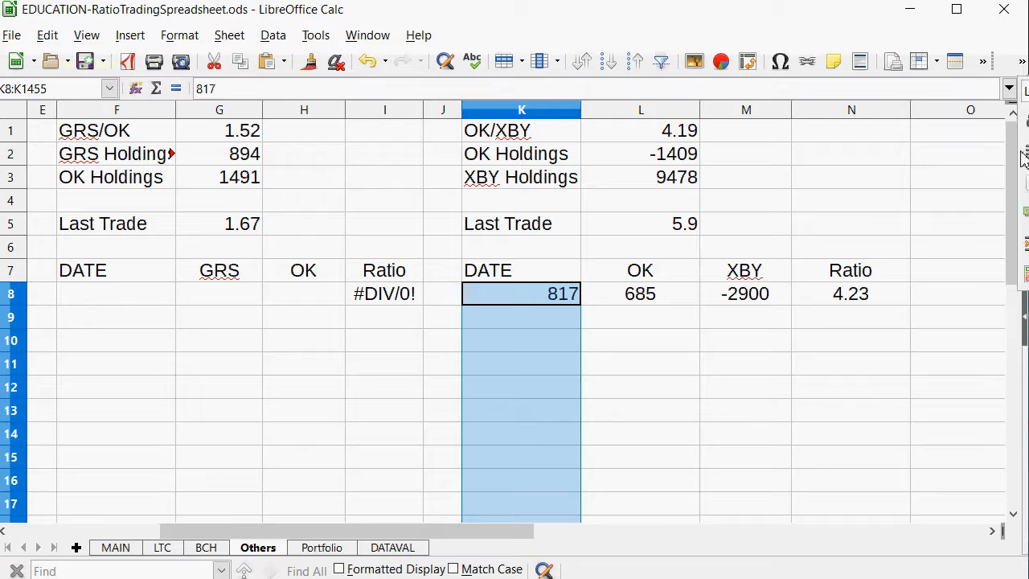
click(1026, 153)
click(768, 268)
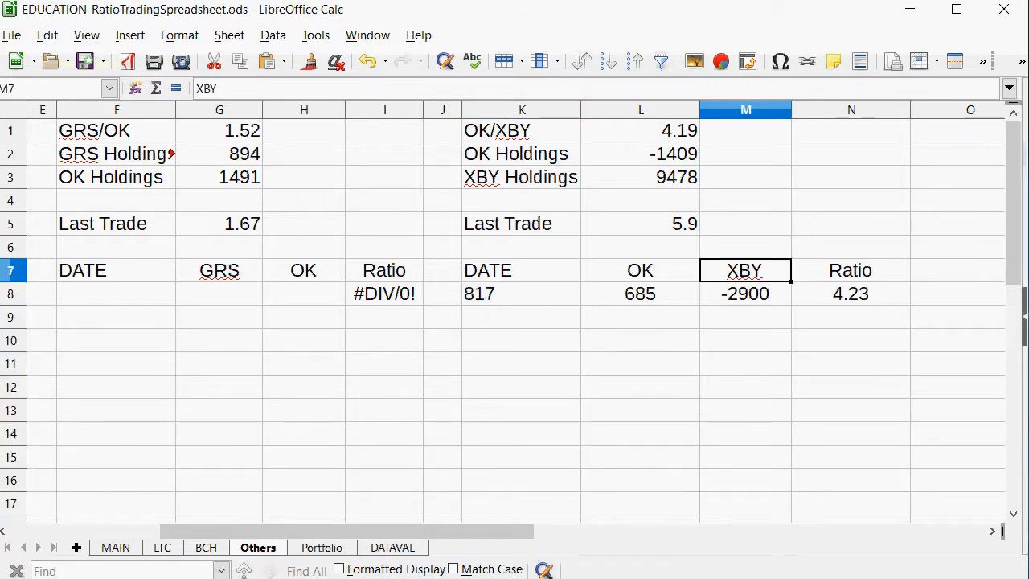
Check the last-trade ratios on the MAIN sheet, and set the OK/XBY Last Trade in L5 of Others to 4.23.
click(115, 548)
scroll(178, 389, down, 2)
scroll(178, 389, up, 2)
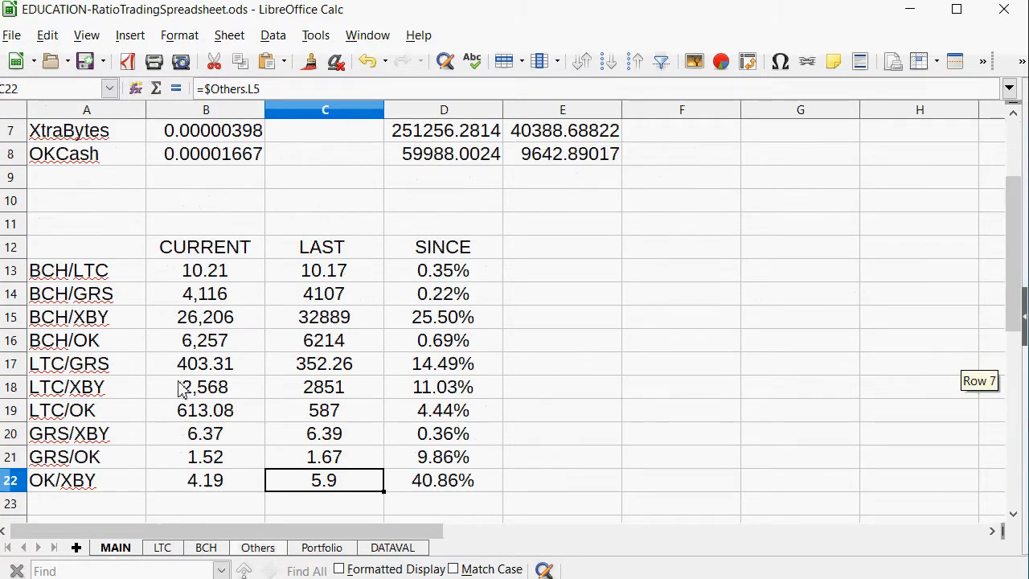
drag(438, 318, 66, 330)
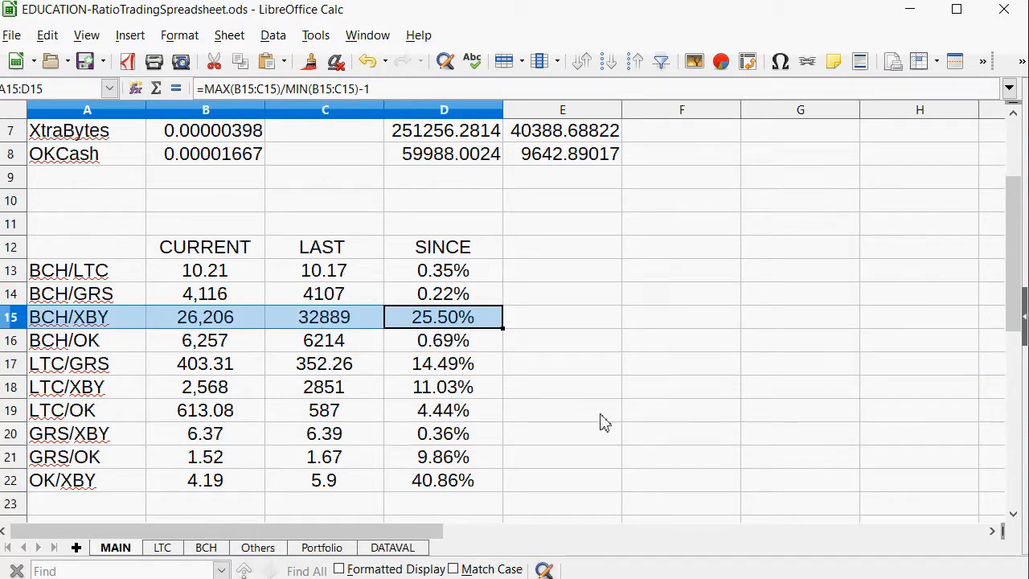
click(259, 555)
click(643, 207)
click(650, 228)
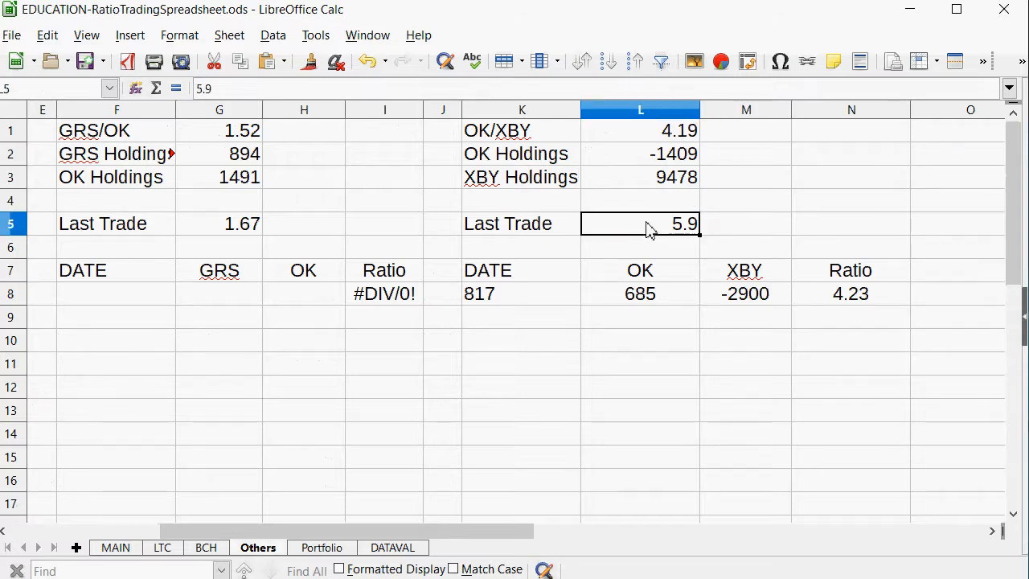
text(4.23)
key(Return)
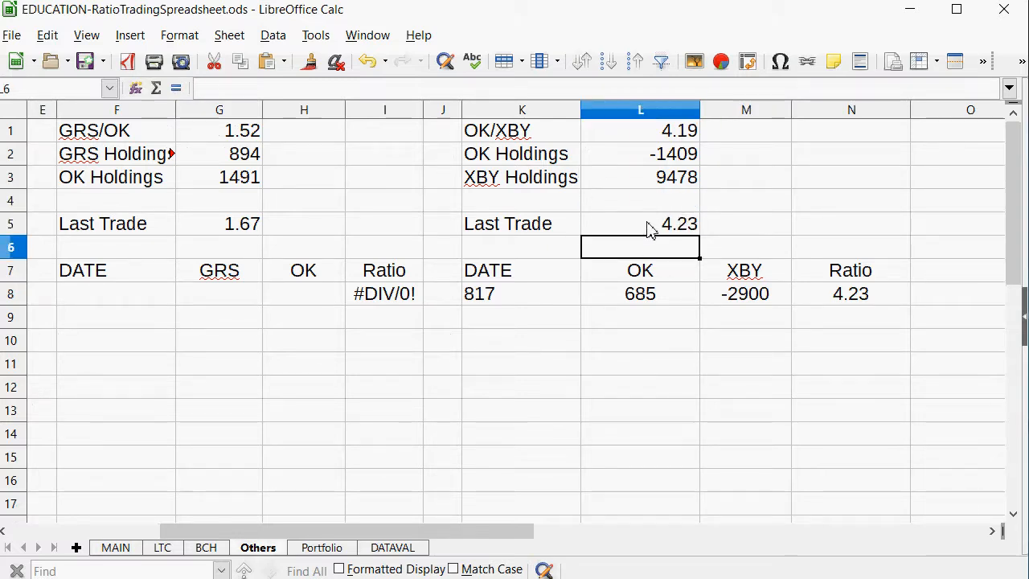
Change the date in A1 of the MAIN sheet to 821.
click(134, 551)
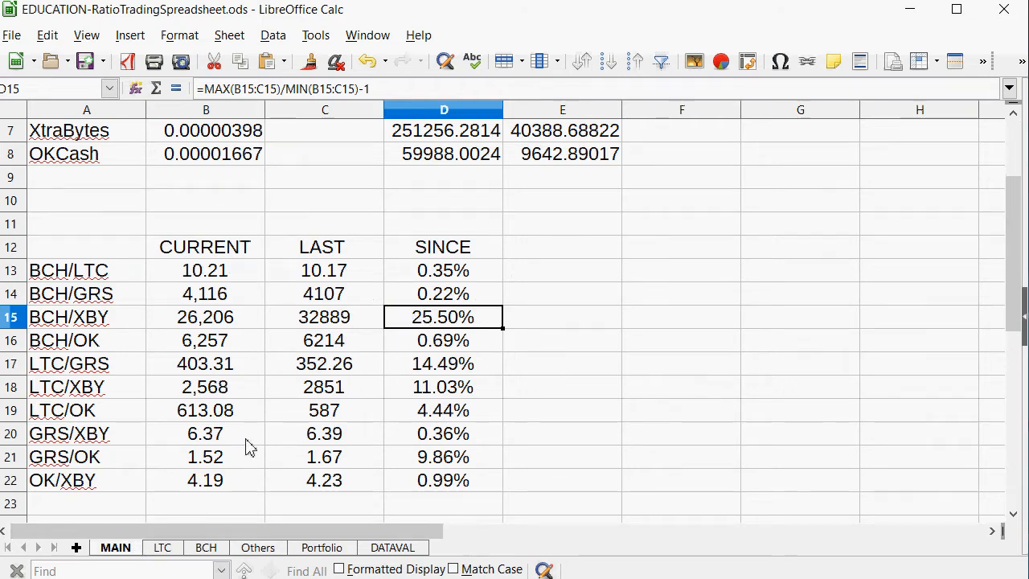
scroll(249, 448, up, 2)
click(119, 133)
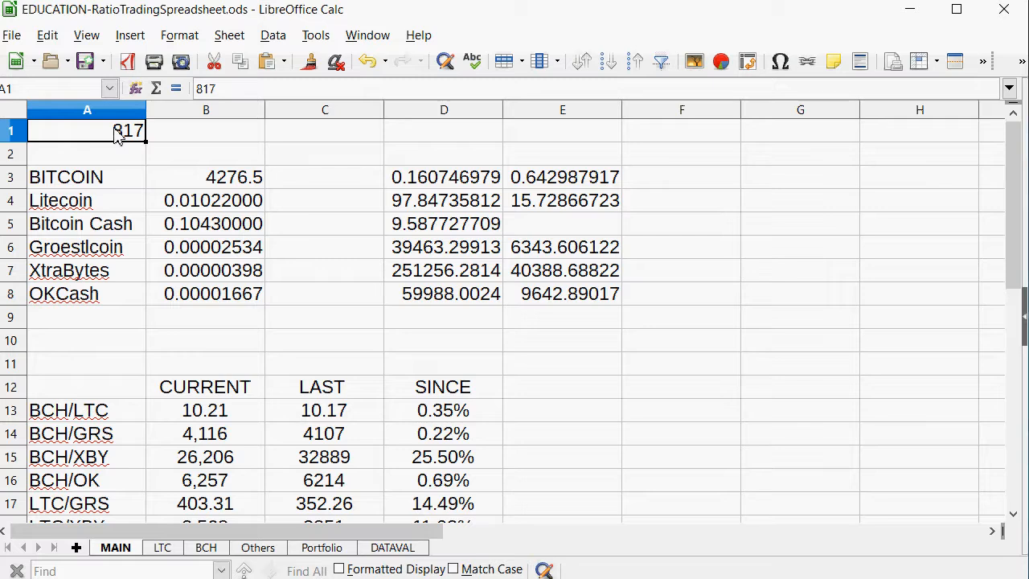
text(8)
key(Return)
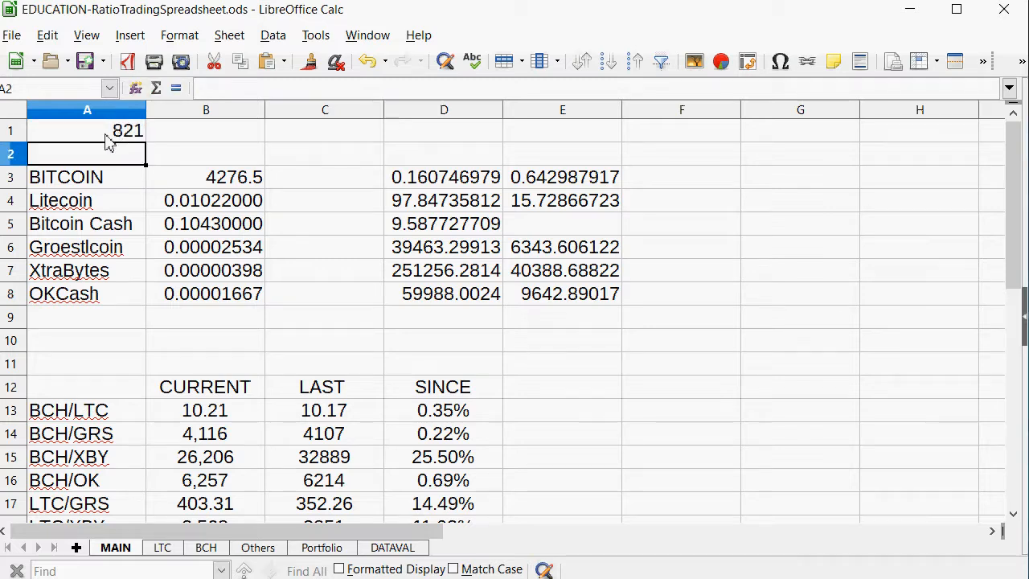
Review the coins' net values and the total value on the Portfolio sheet.
click(312, 548)
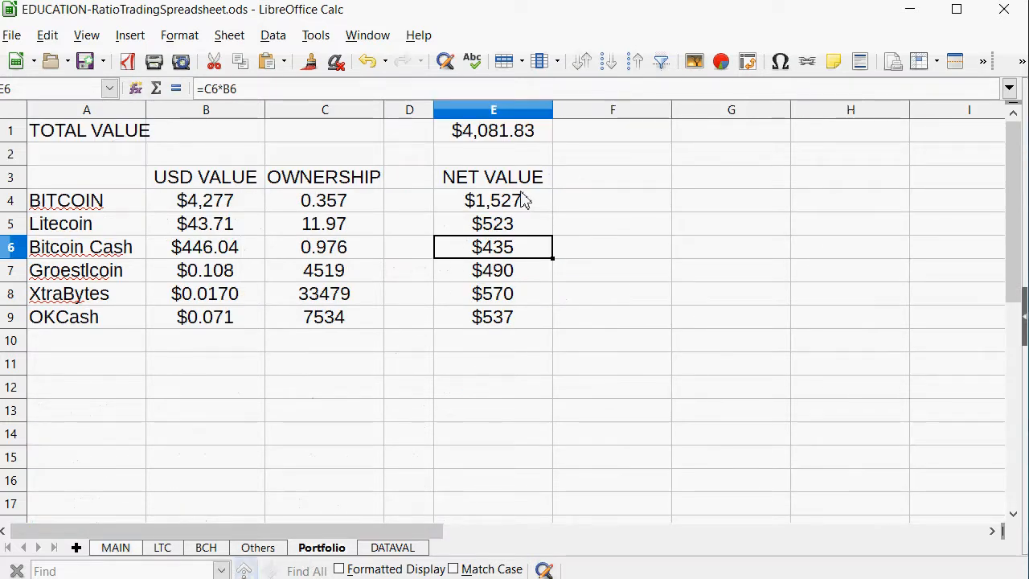
drag(499, 209, 493, 304)
click(466, 325)
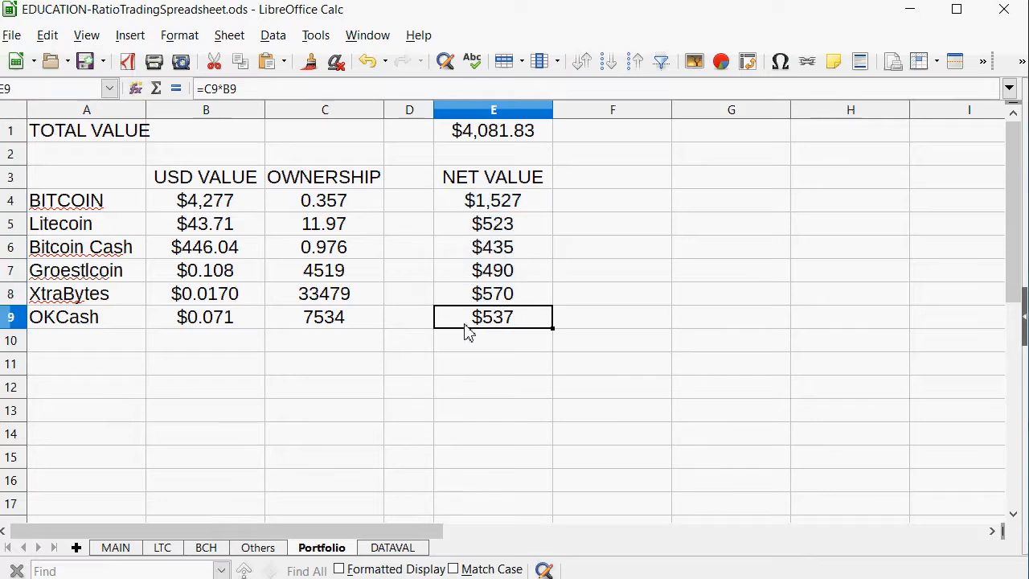
click(504, 137)
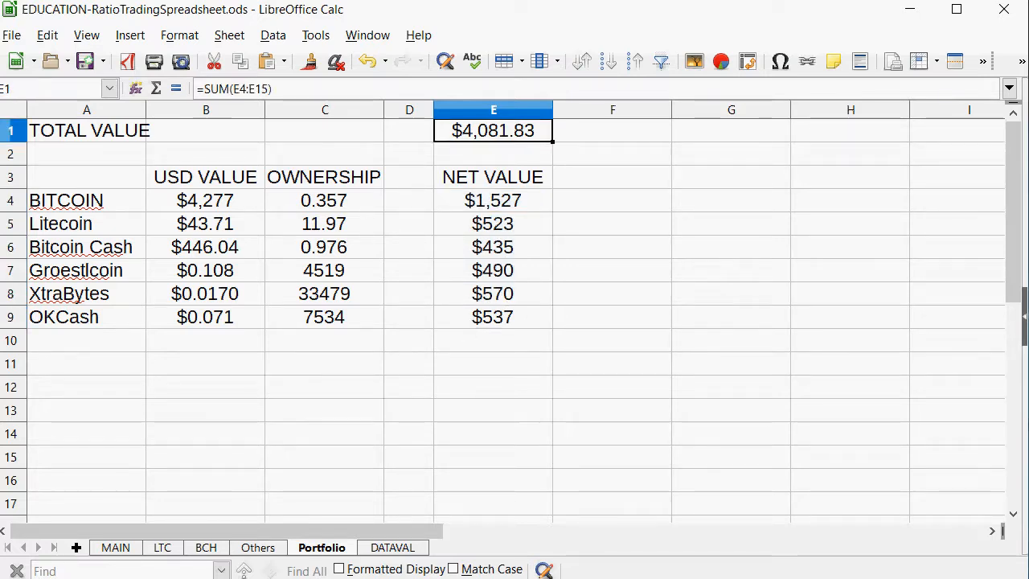
Switch to the gamprices Notepad file and copy the six-price block from 3987.52 to 0.00002342.
click(116, 548)
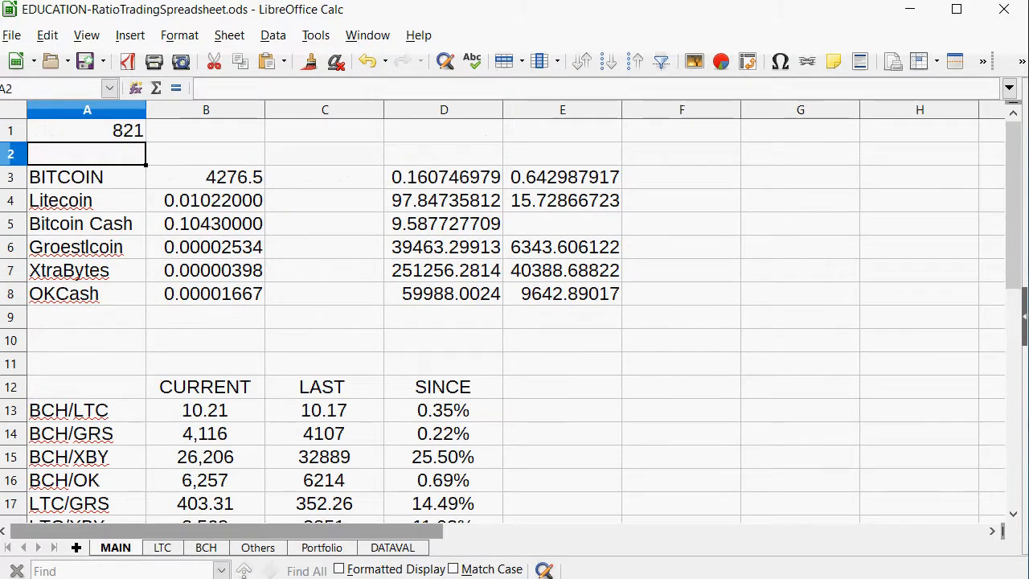
key(alt+Tab)
scroll(268, 418, up, 2)
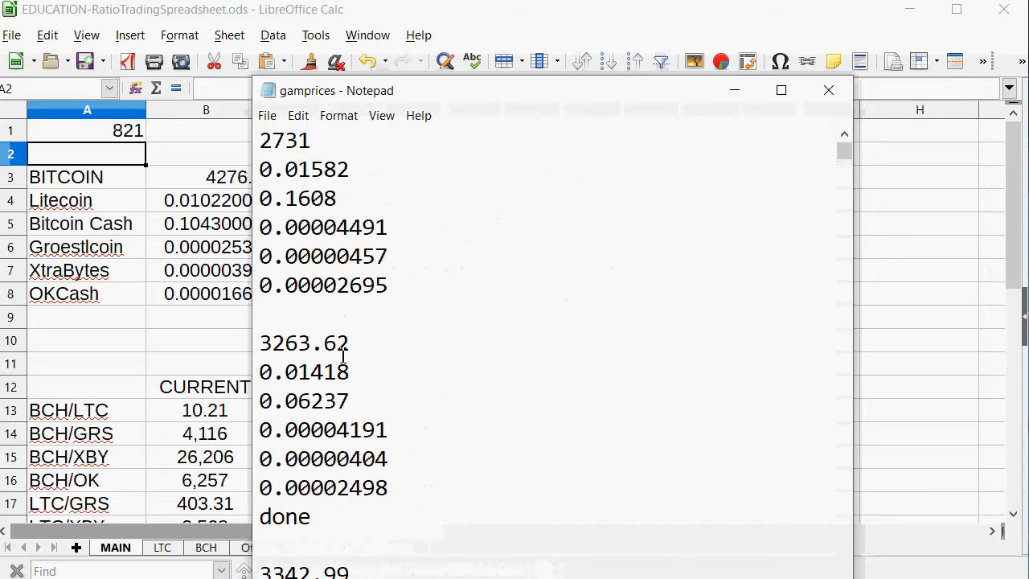
scroll(343, 354, down, 3)
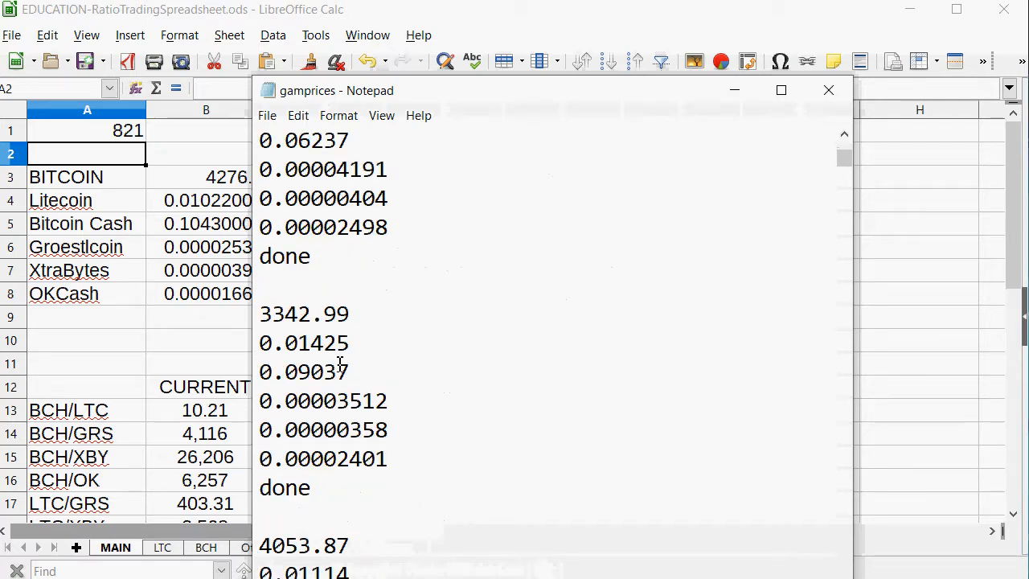
scroll(340, 365, down, 4)
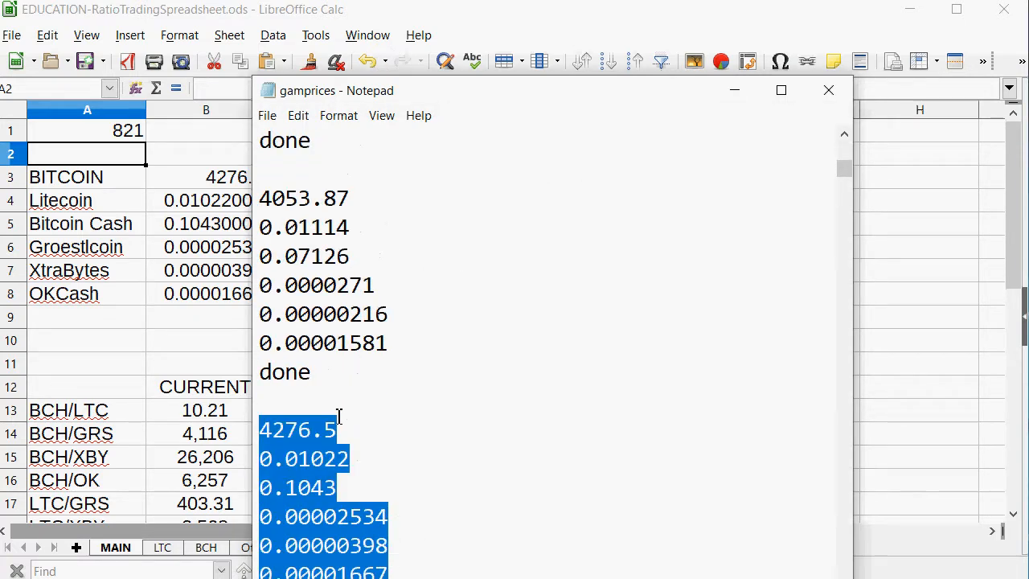
scroll(338, 415, down, 3)
click(417, 501)
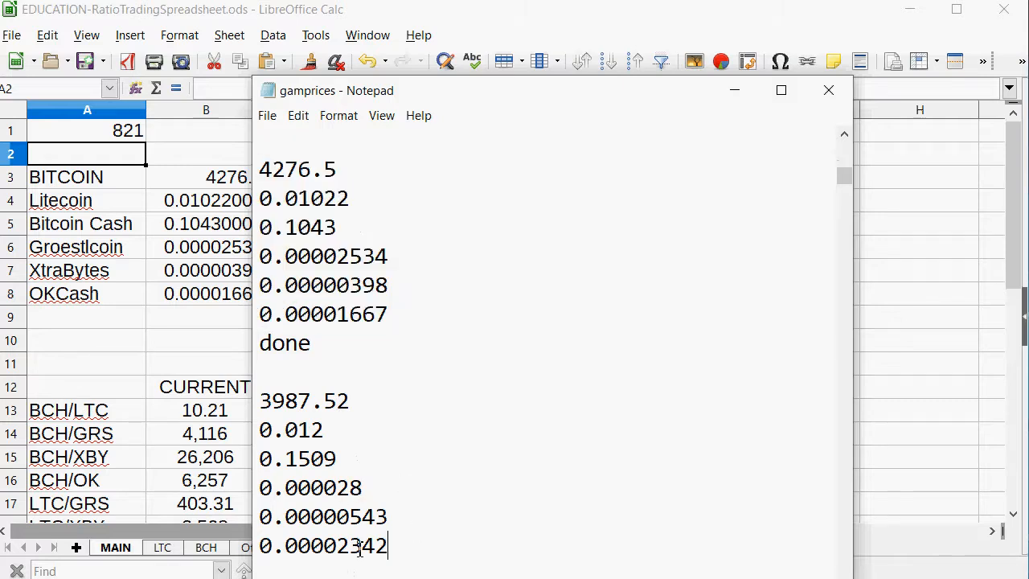
drag(389, 546, 233, 402)
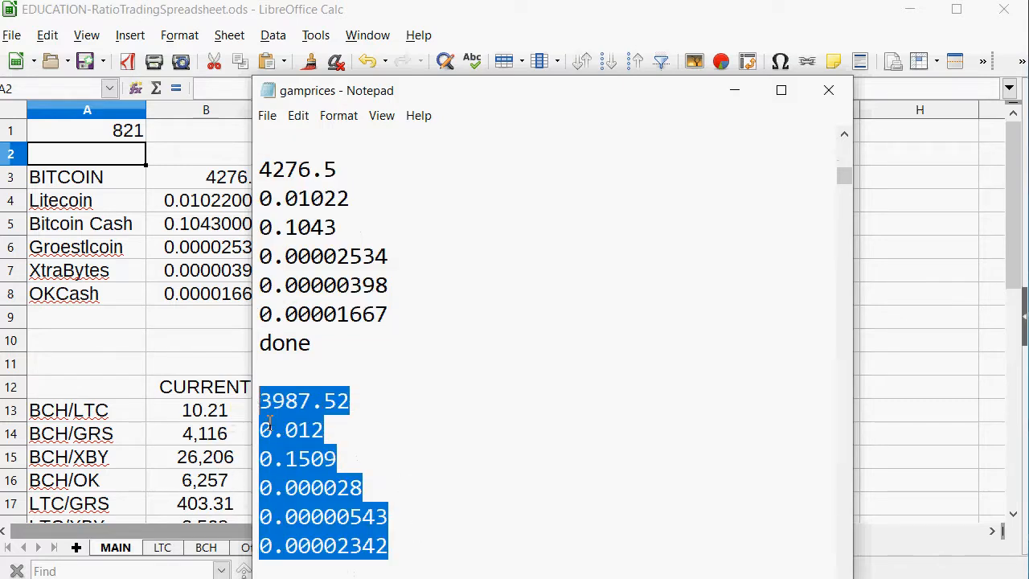
right_click(288, 442)
click(326, 498)
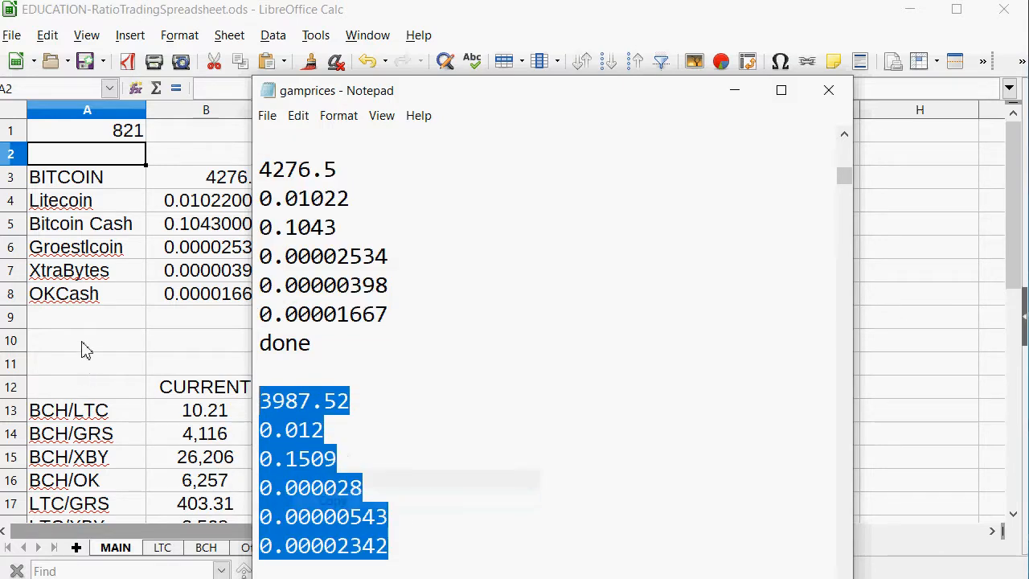
Paste the copied prices into the MAIN sheet's price column starting at B3, keeping the default text import settings.
click(86, 350)
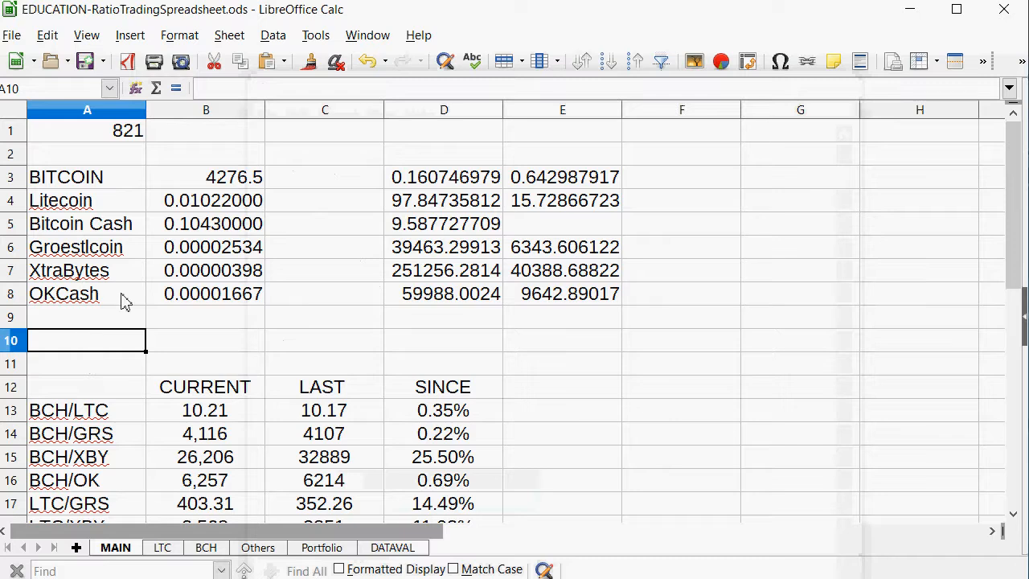
click(88, 184)
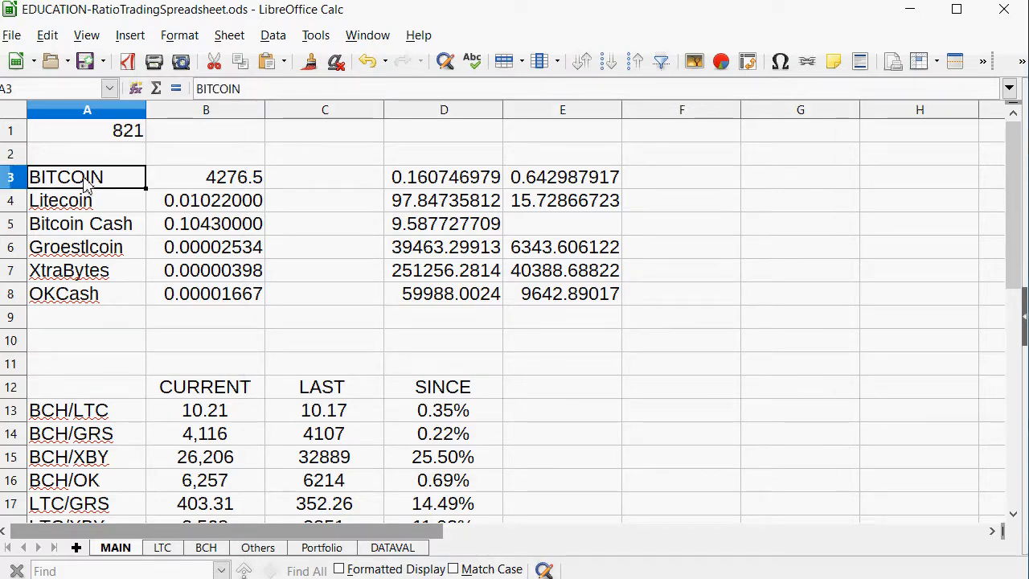
right_click(85, 178)
click(252, 158)
right_click(241, 179)
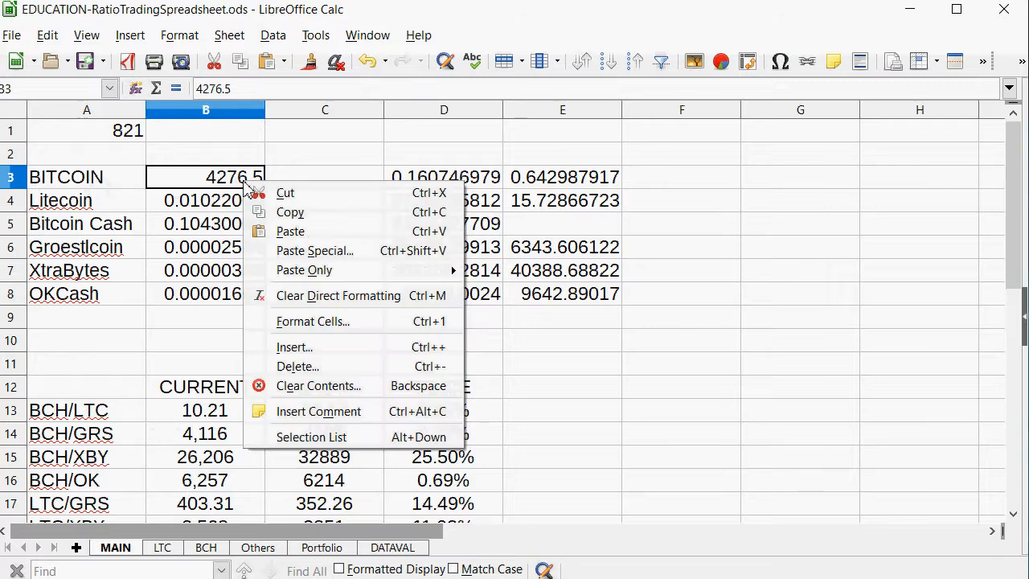
click(274, 232)
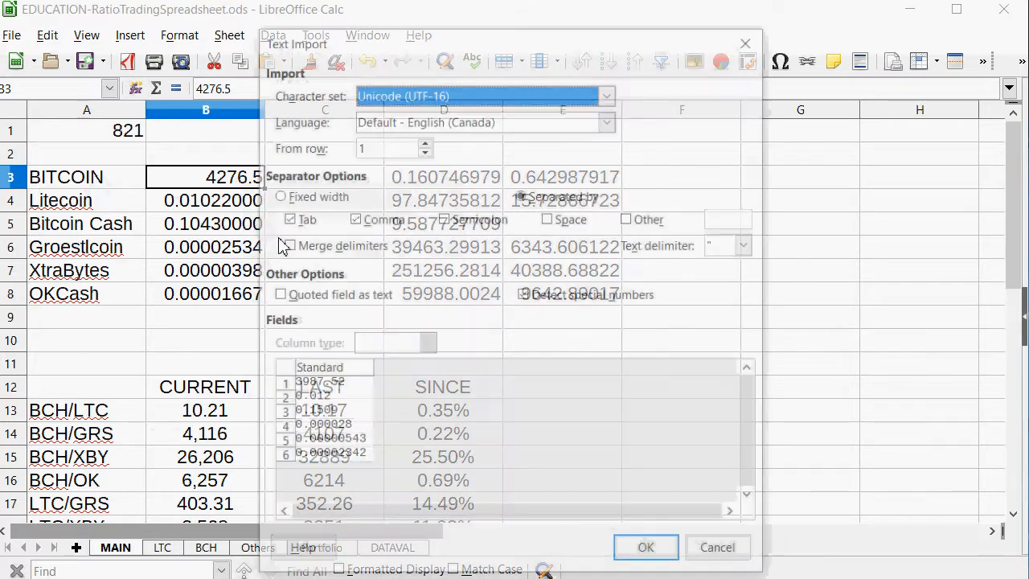
click(648, 552)
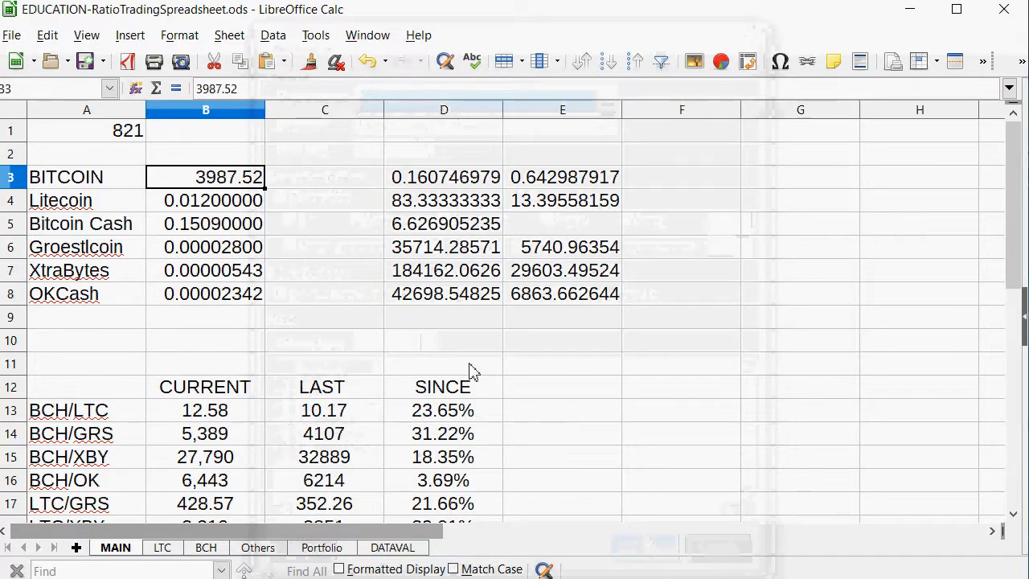
Check the GRS/OK row in MAIN's ratio table, and enter the date 821 in F8 of the GRS/OK table on Others.
scroll(499, 334, down, 3)
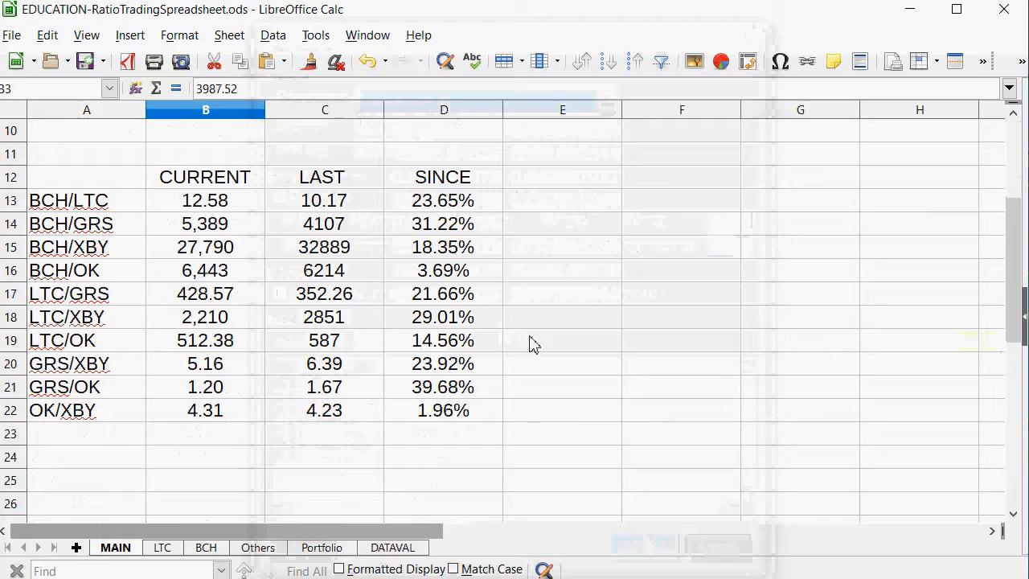
drag(127, 398, 418, 402)
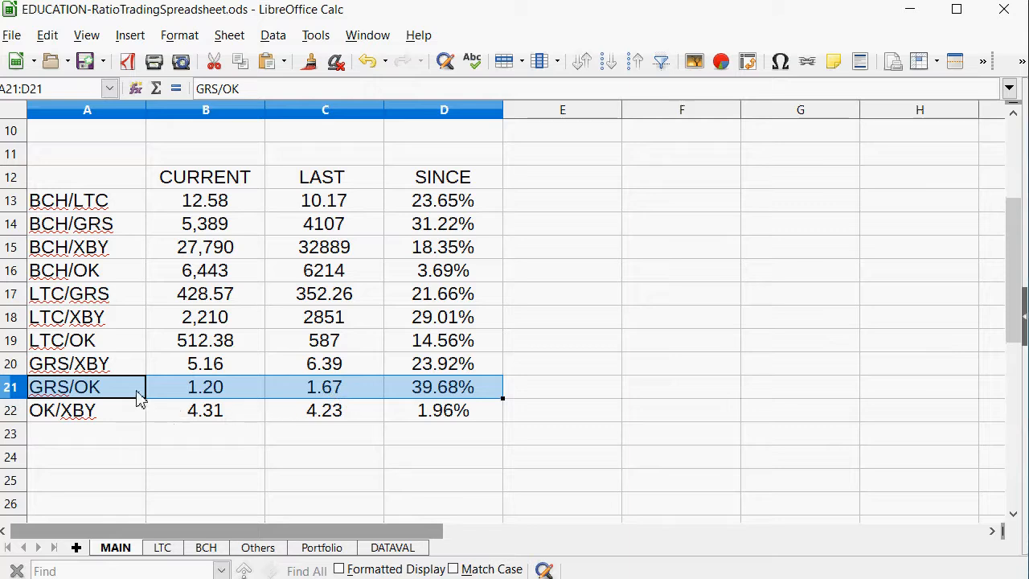
scroll(126, 397, up, 3)
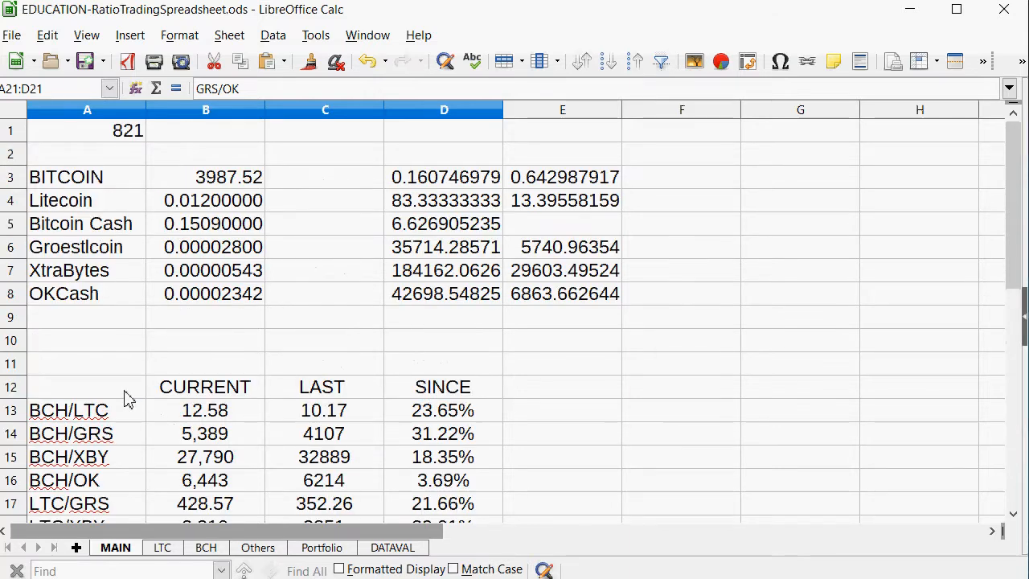
click(256, 553)
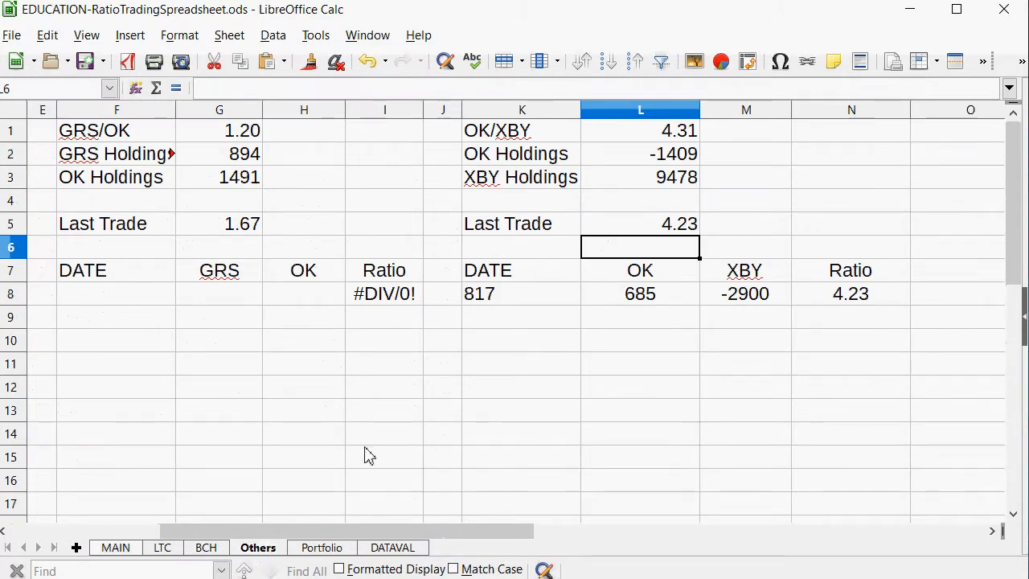
drag(330, 533, 185, 553)
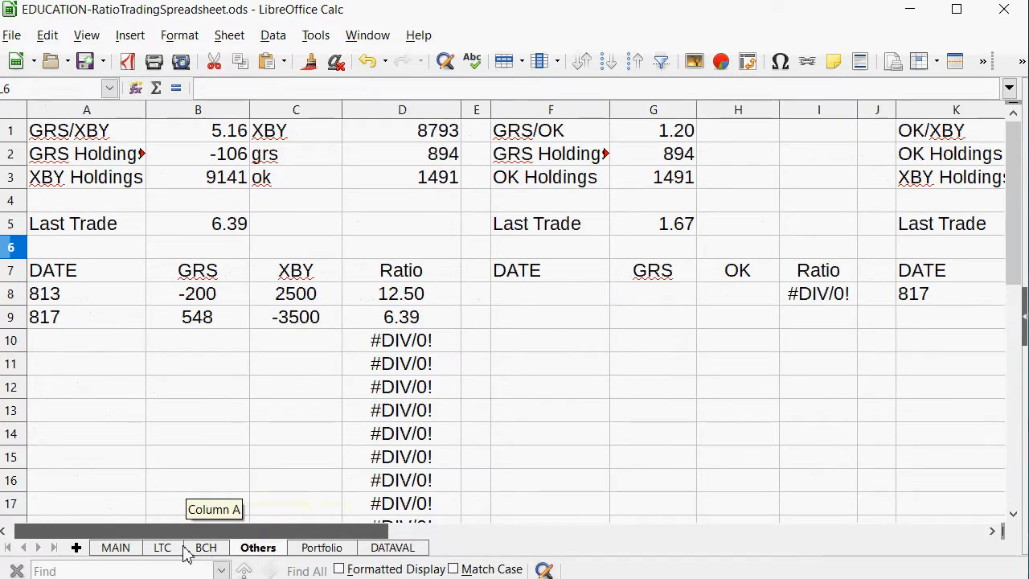
click(524, 301)
text(8)
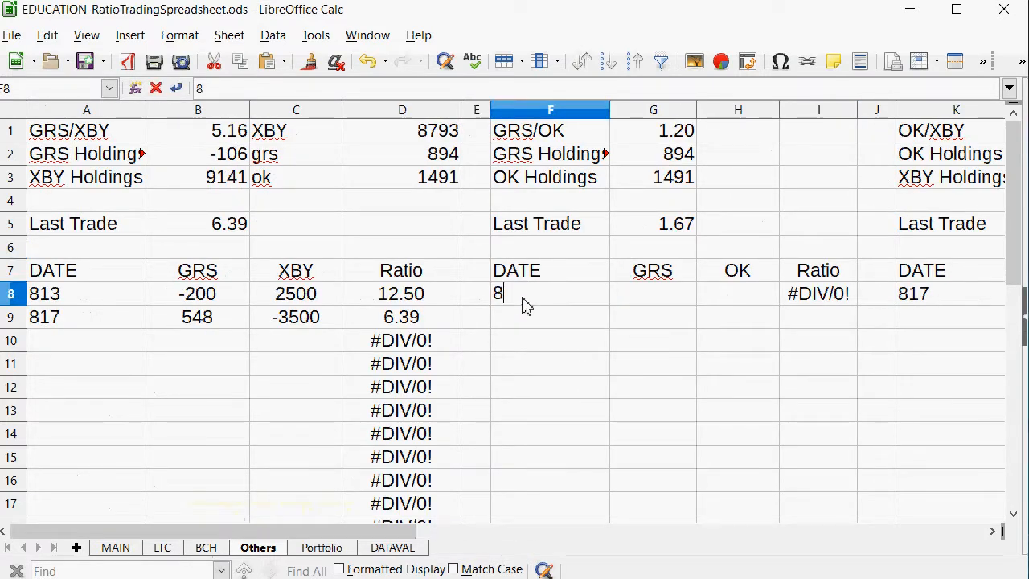
text(21)
key(Tab)
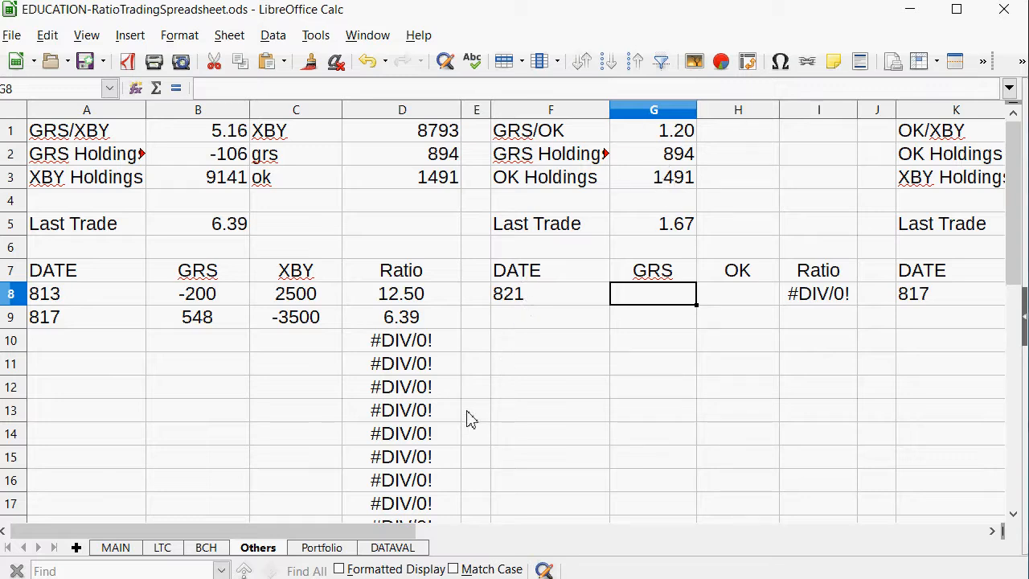
text(-325)
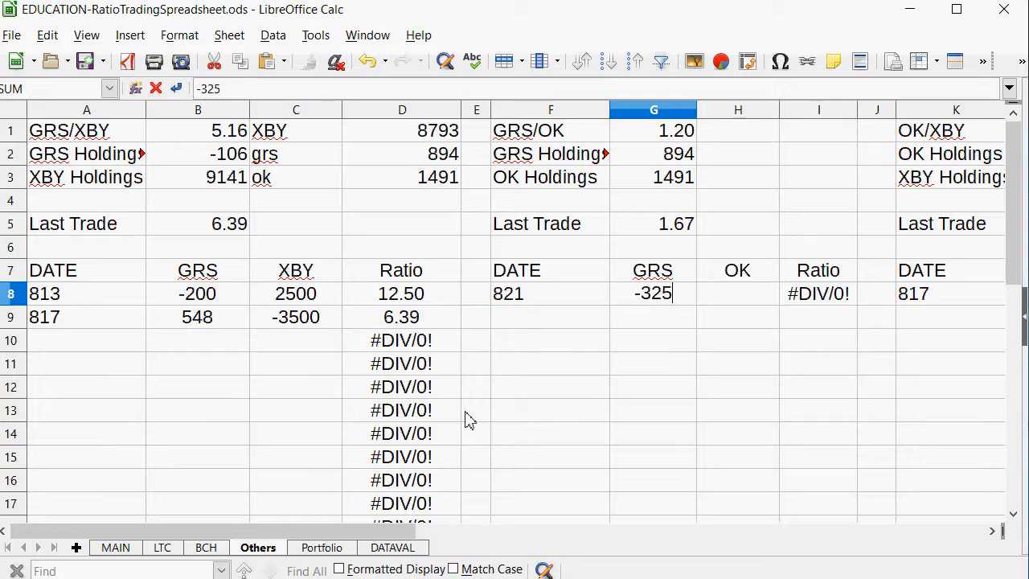
key(BackSpace)
key(BackSpace)
key(BackSpace)
key(BackSpace)
Enter -325 as the OK amount in H8 of the 821 row in the GRS/OK table.
key(Tab)
text(-325)
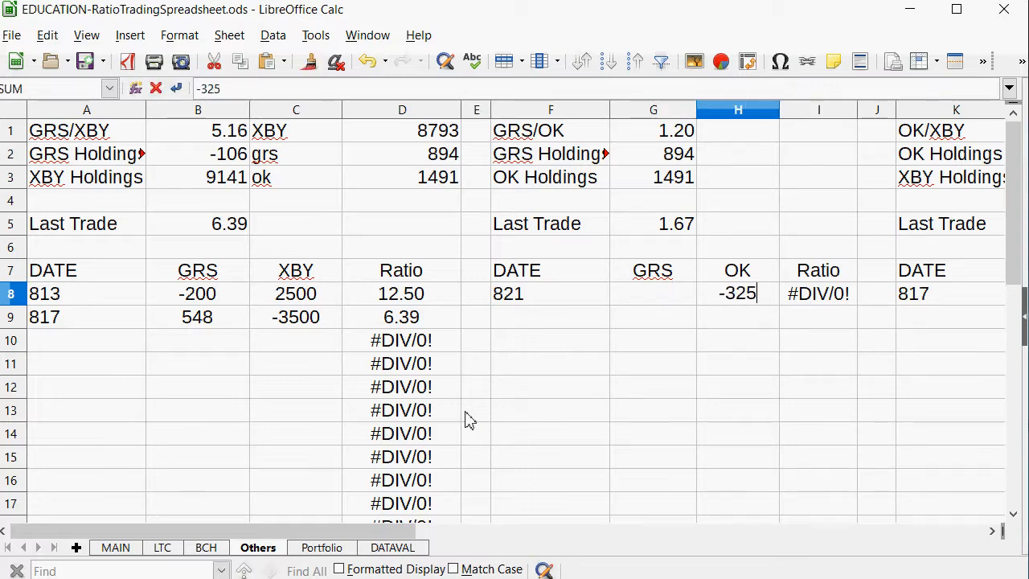
key(shift+Tab)
Work out the GRS amount in G8 with =H8/1.2 and replace the formula with the value 268.
text(=)
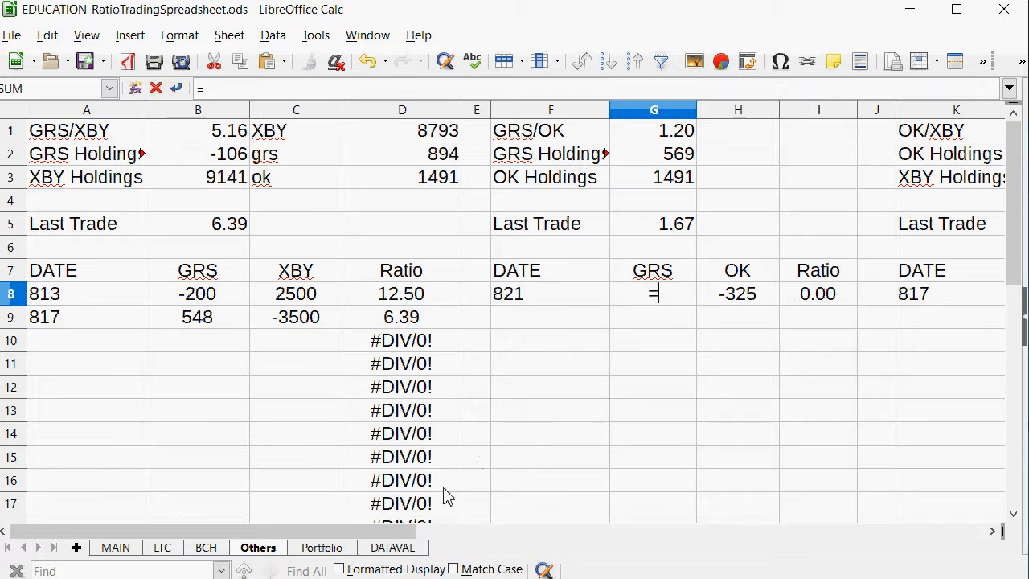
click(751, 304)
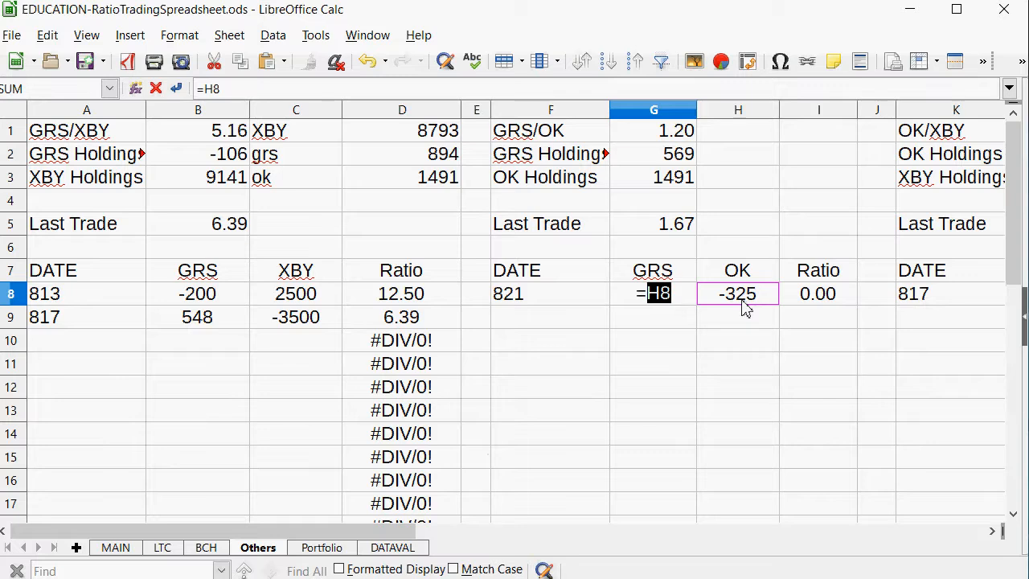
text(/1.2)
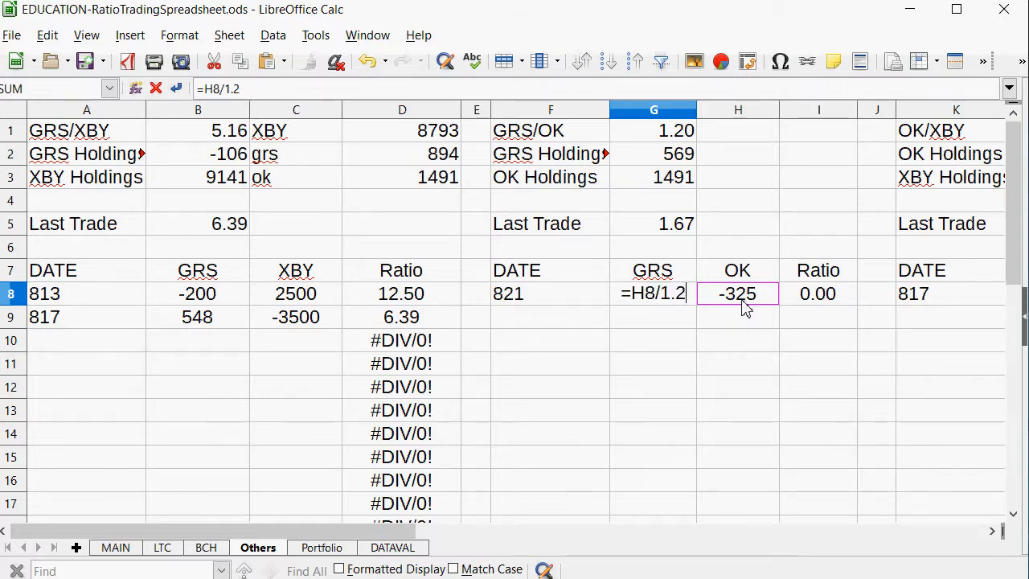
key(Return)
key(Up)
text(268)
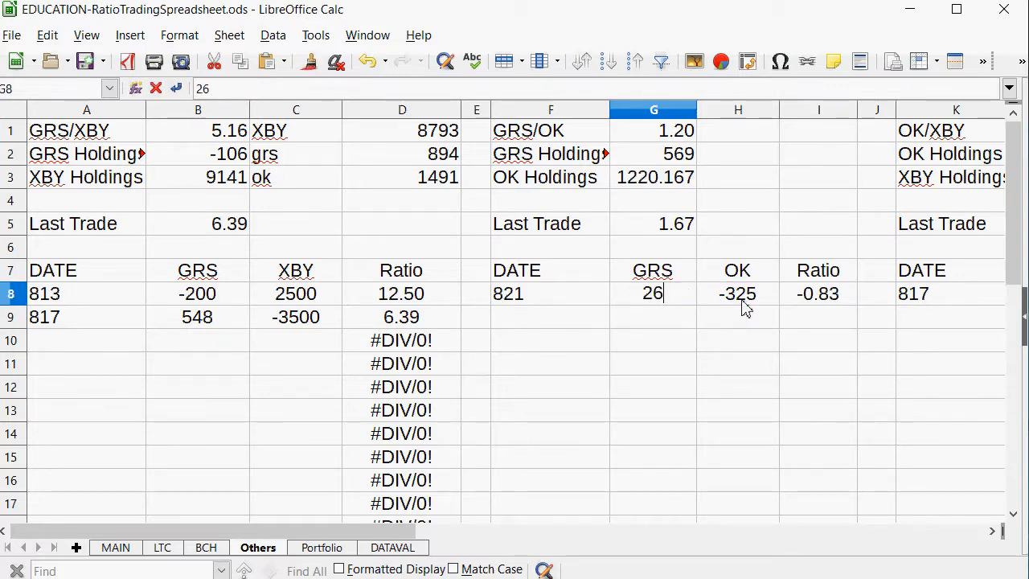
key(Return)
Change the ratio formula in I8 of the GRS/OK table to =H8/-G8.
key(Up)
key(Up)
key(Up)
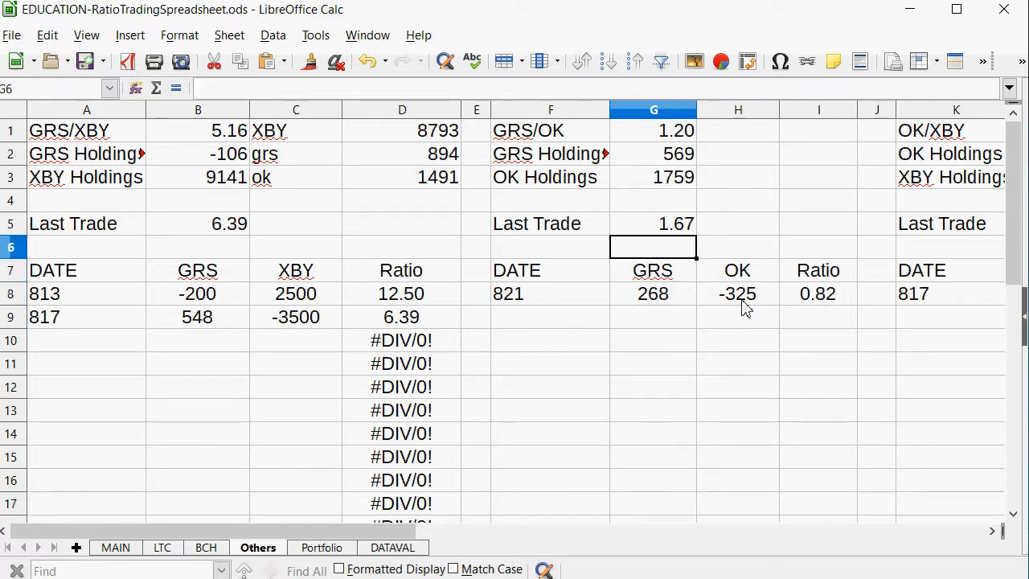
key(Down)
key(Right)
key(Right)
key(Down)
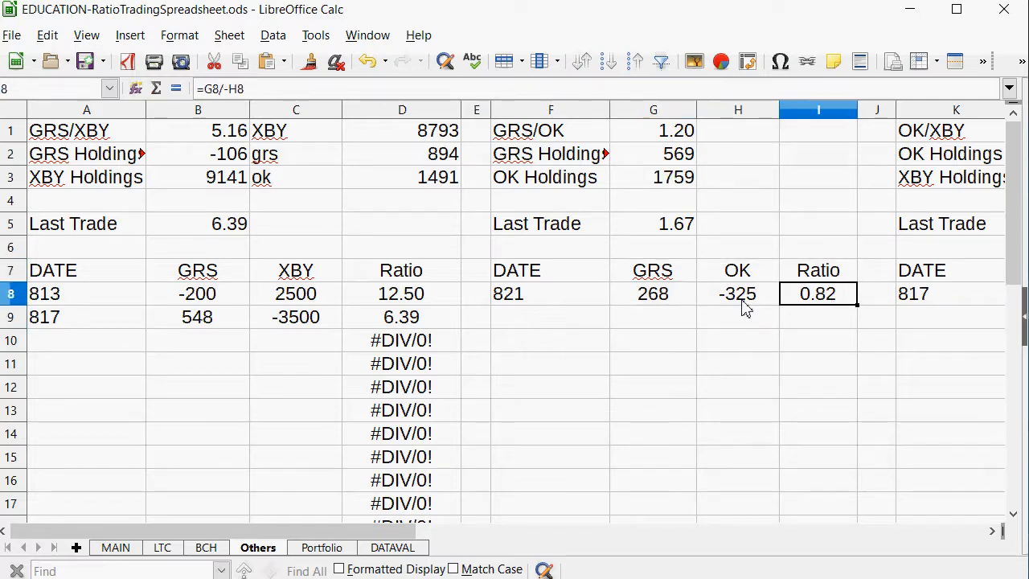
text(=)
click(683, 299)
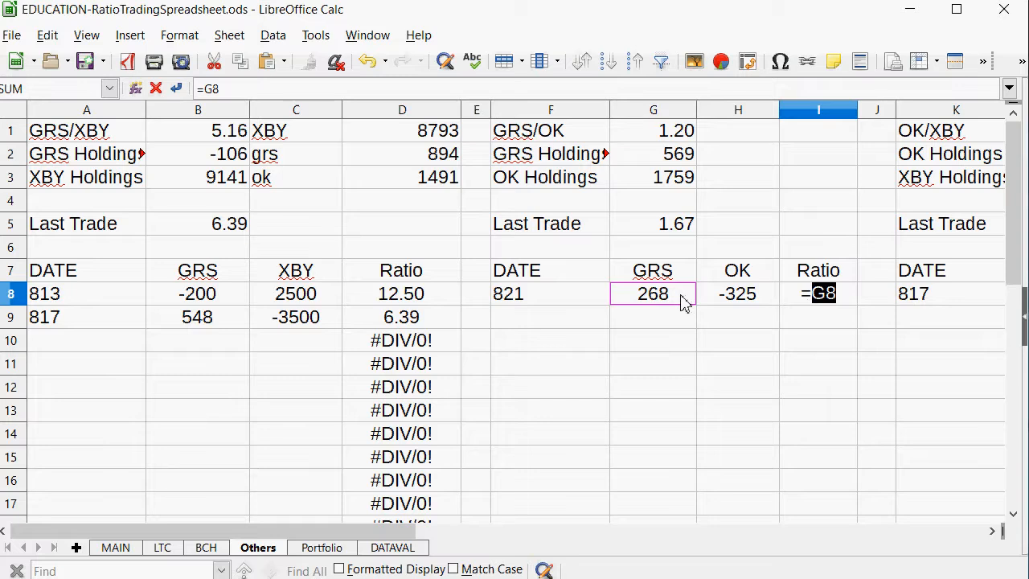
click(748, 307)
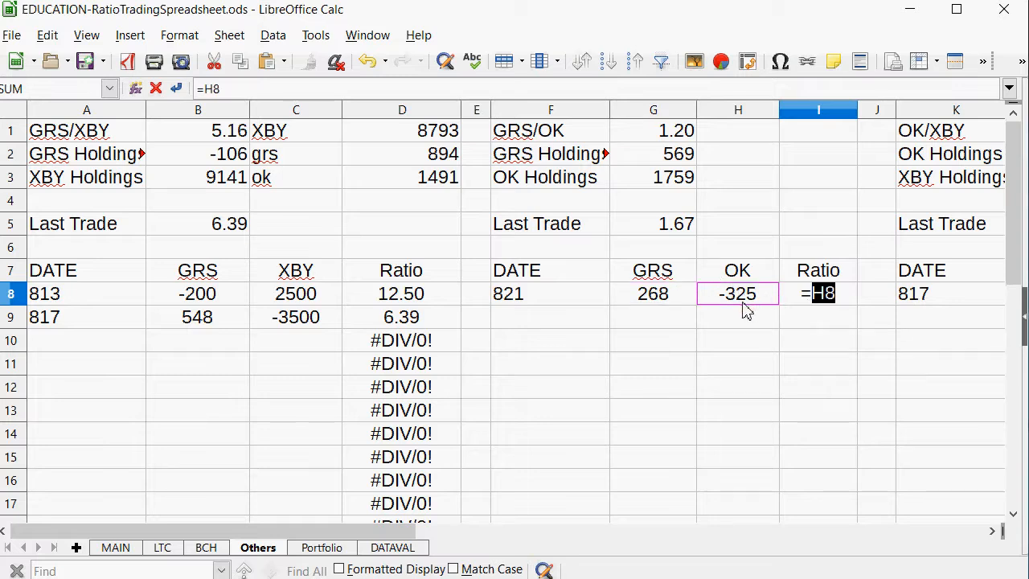
text(/)
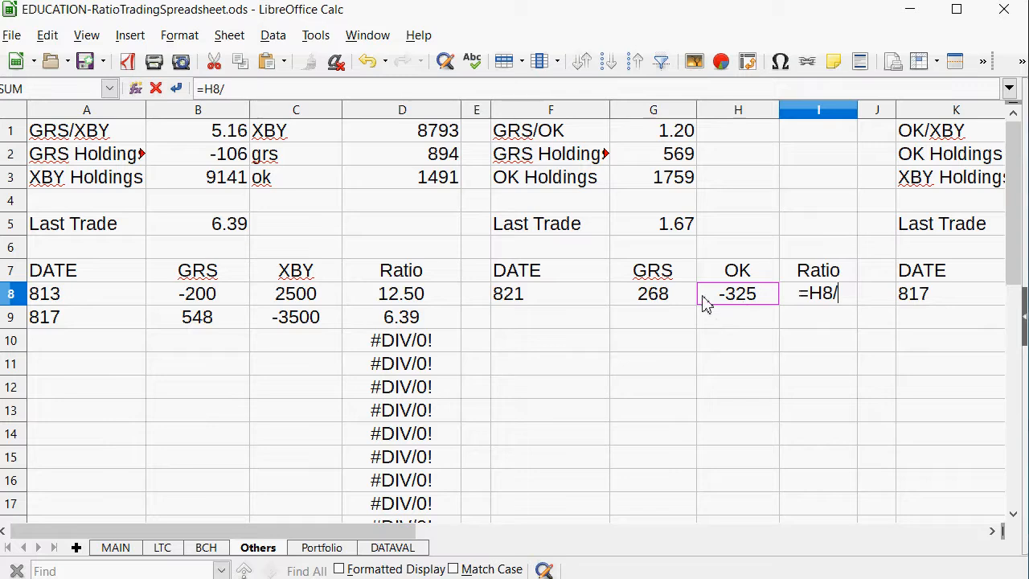
text(-)
click(672, 303)
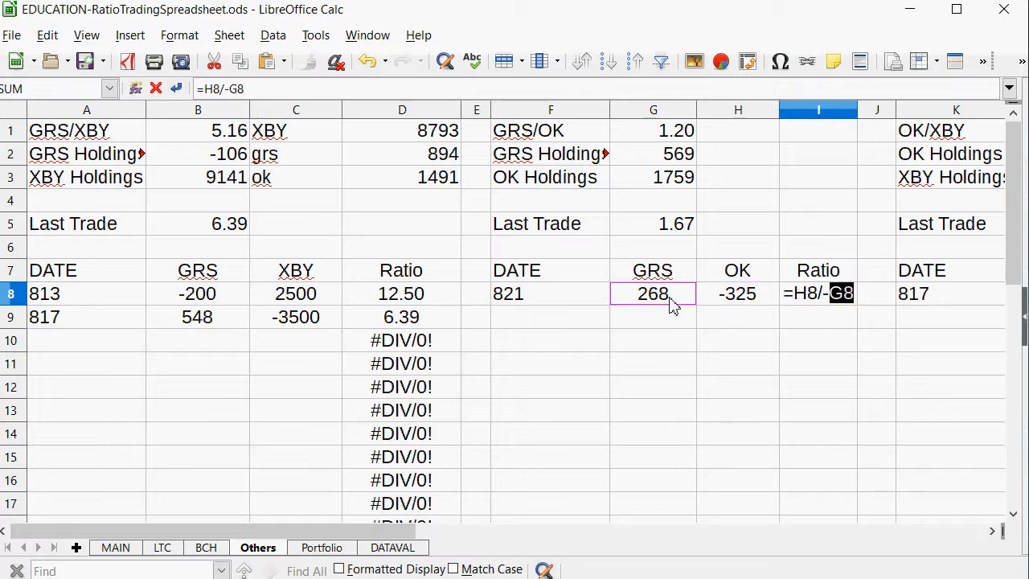
key(Return)
Set the GRS/OK Last Trade value in G5 to 1.21.
key(Up)
key(Up)
key(Left)
key(Up)
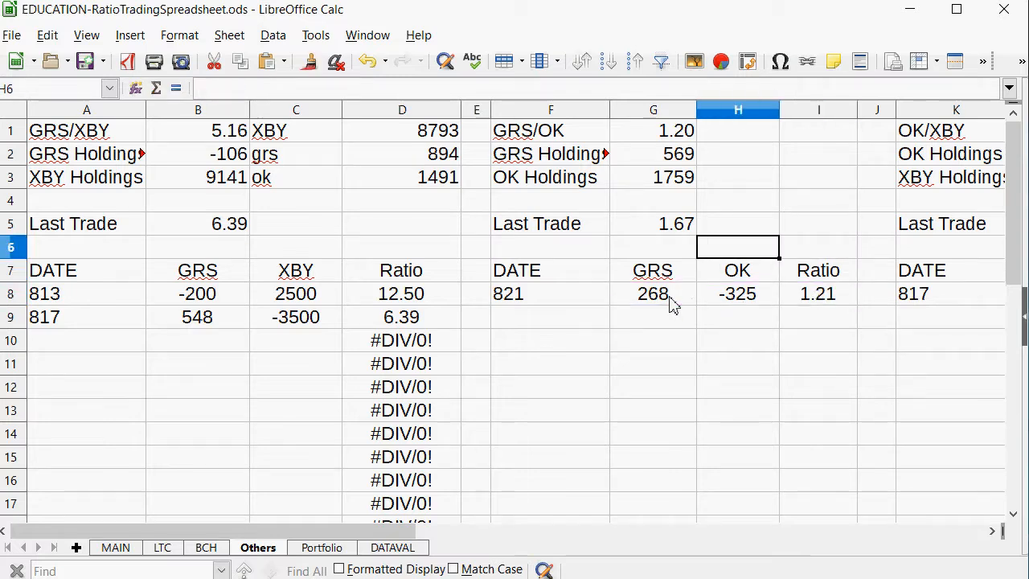
key(Left)
key(Up)
text(1.21)
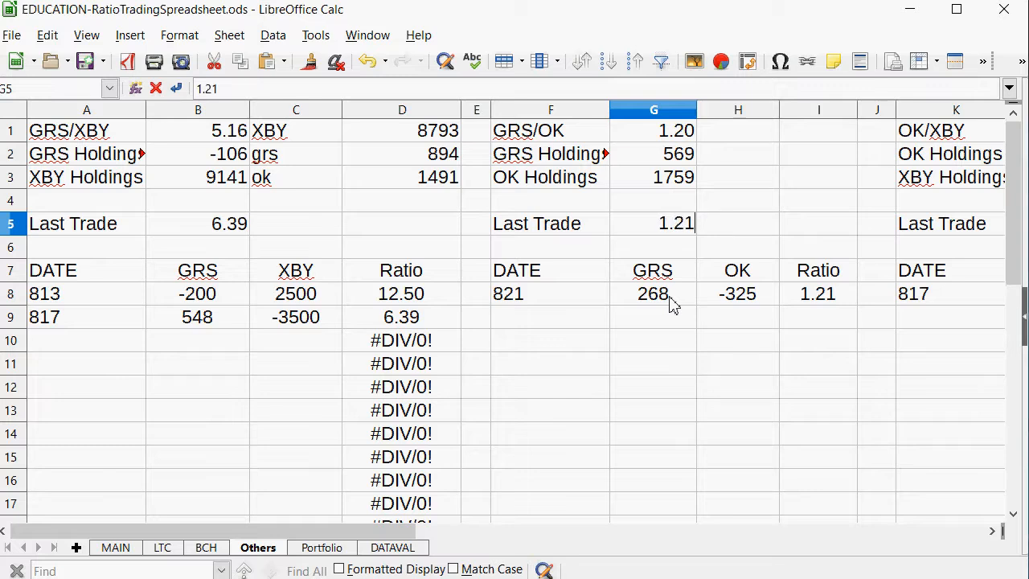
key(Return)
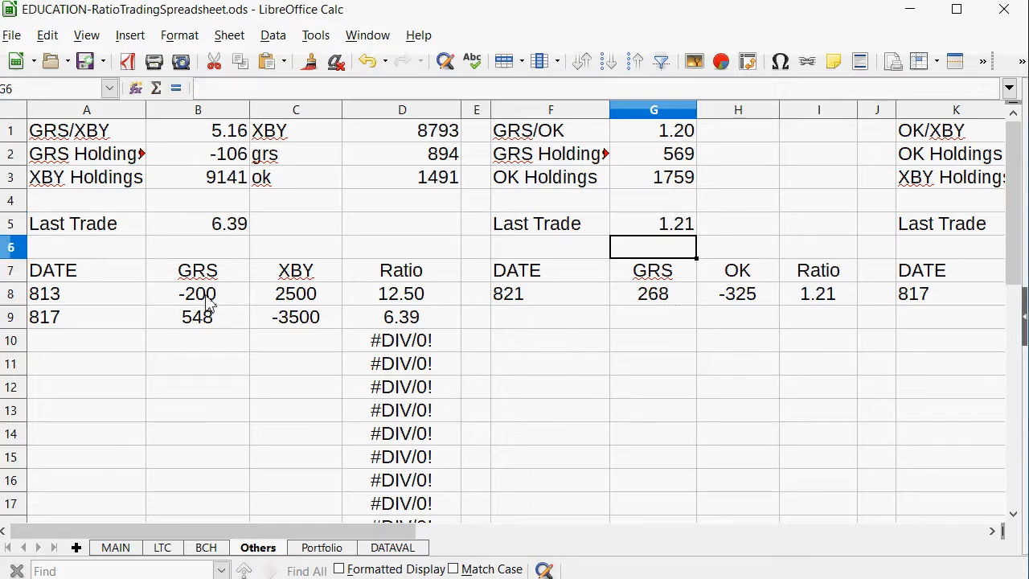
Check the BCH/GRS row in MAIN's ratio table, and enter the date 821 in A11 of the BCH/GRS table on BCH.
click(115, 553)
scroll(282, 313, down, 2)
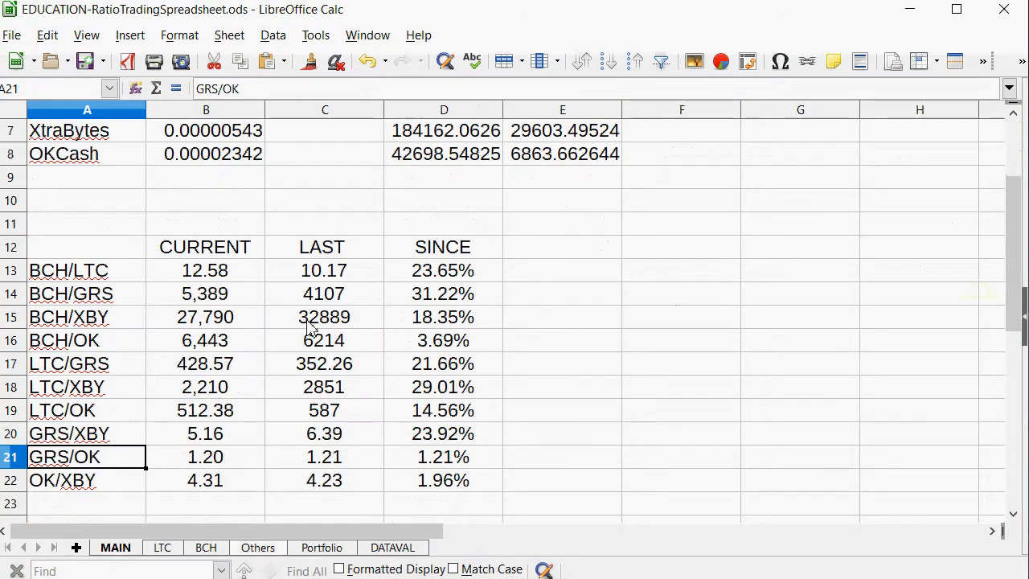
drag(462, 304, 78, 299)
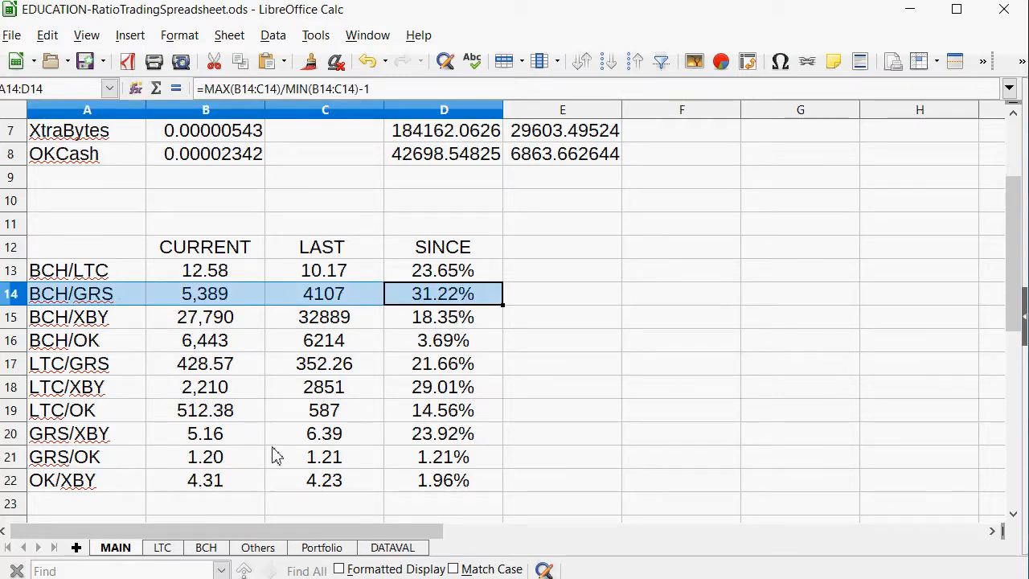
scroll(263, 474, up, 2)
scroll(263, 475, down, 3)
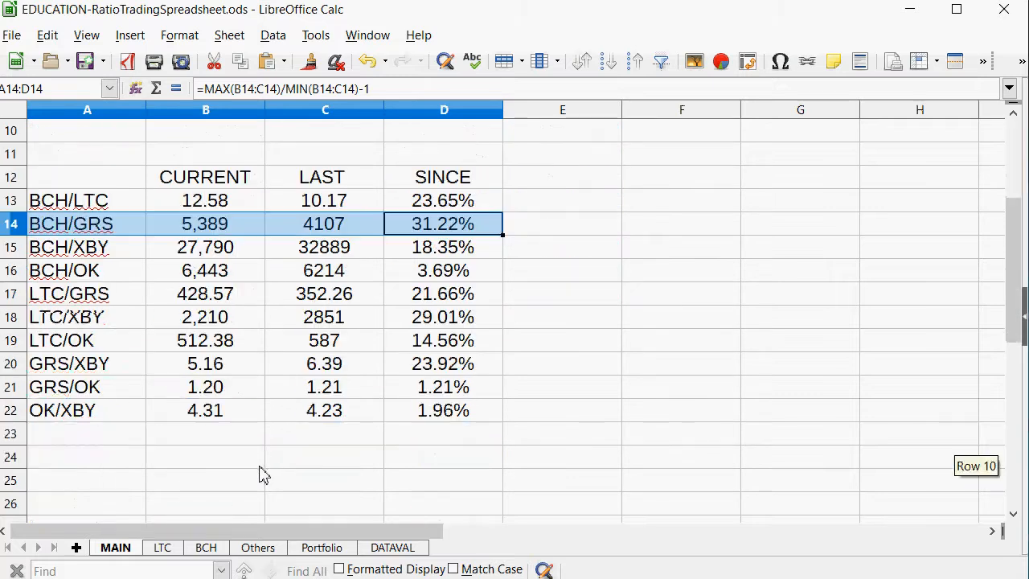
click(206, 548)
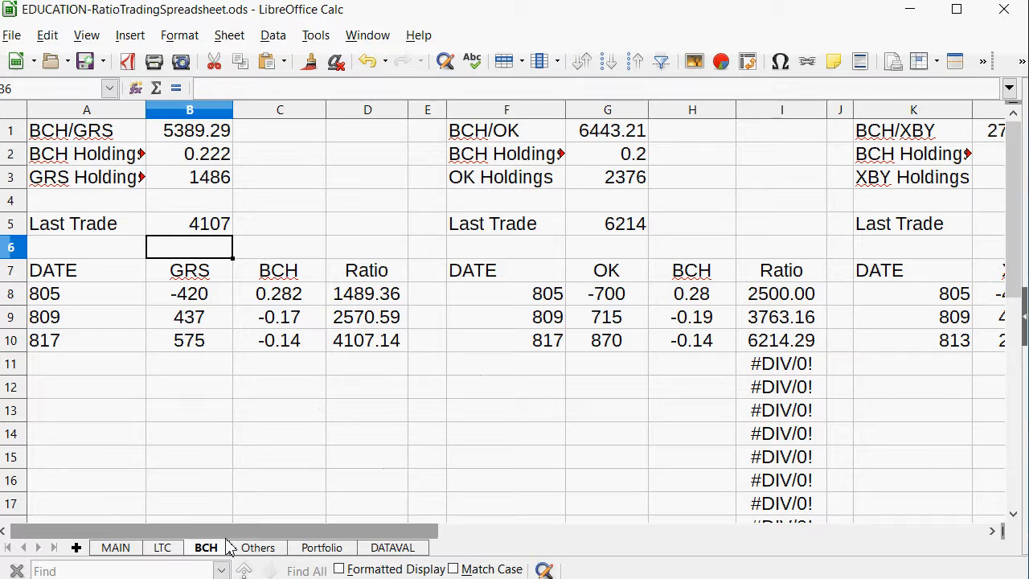
click(56, 371)
text(821)
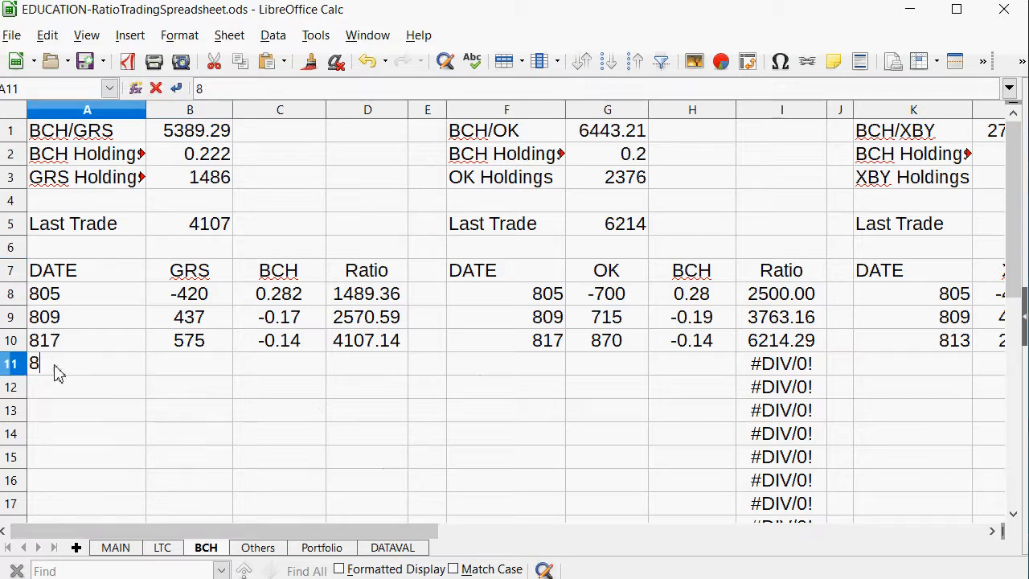
key(Return)
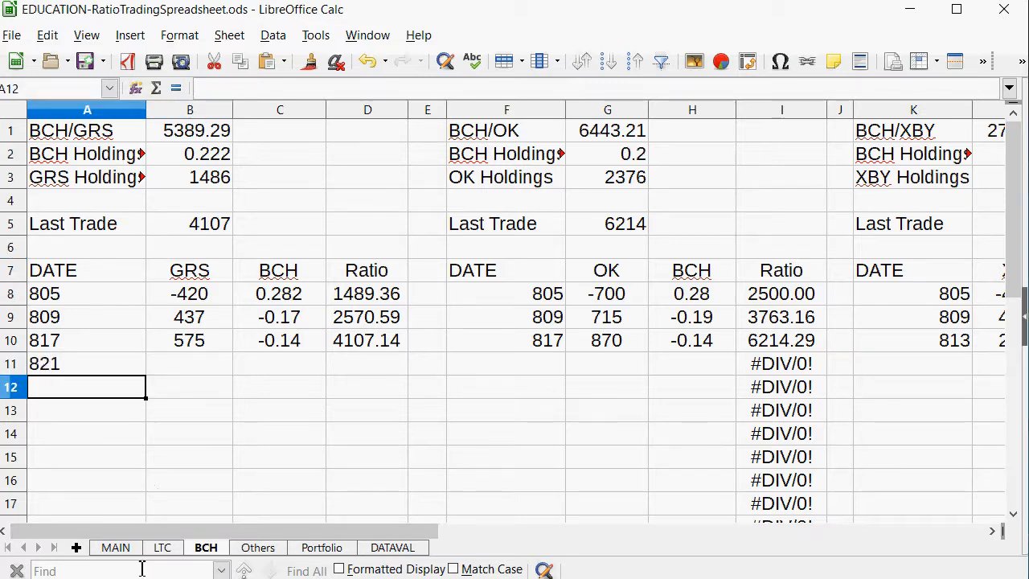
Recheck the ratios on MAIN and select the BCH amount cell C11 in the BCH sheet's 821 row.
click(117, 550)
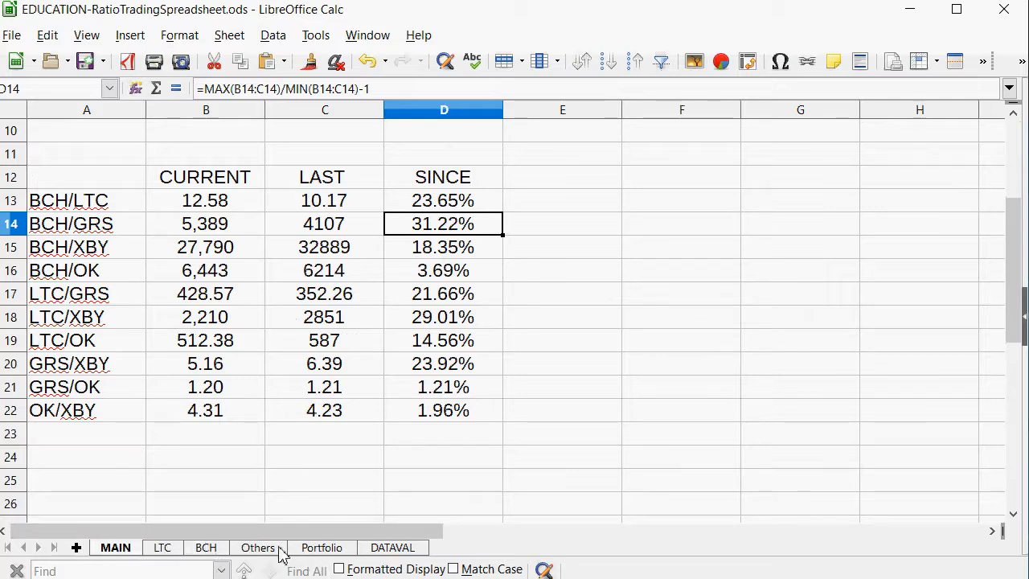
click(202, 550)
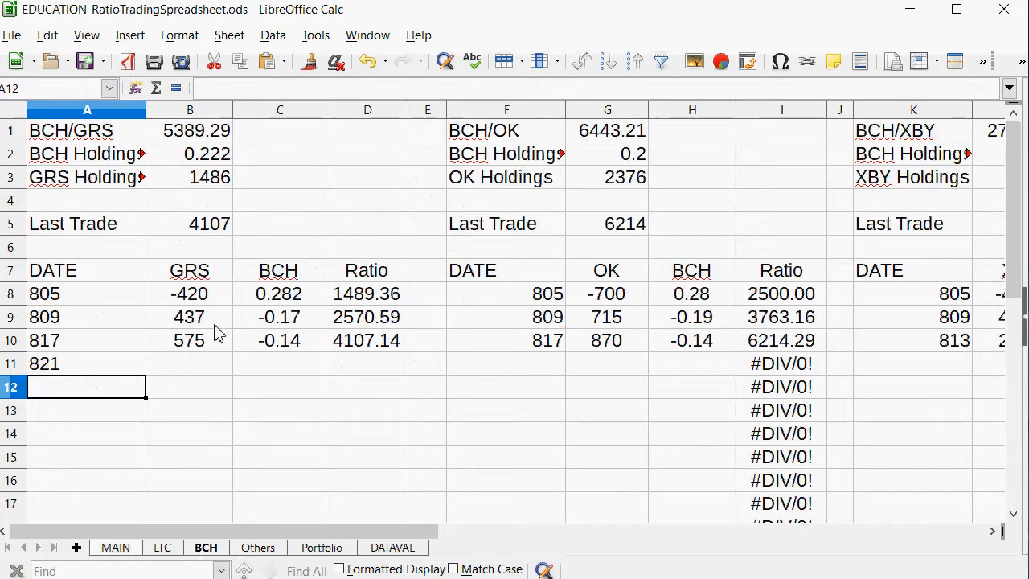
click(286, 365)
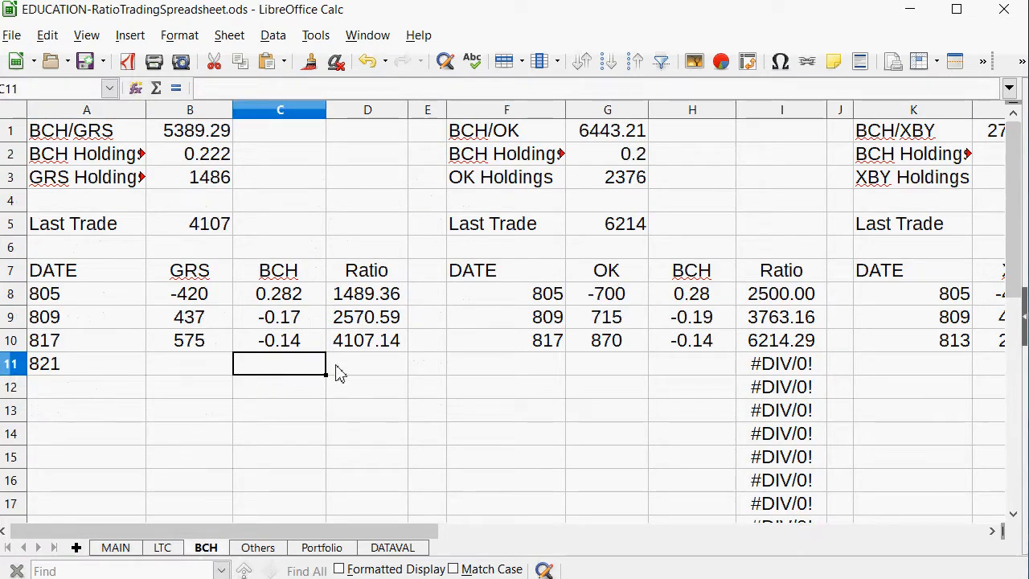
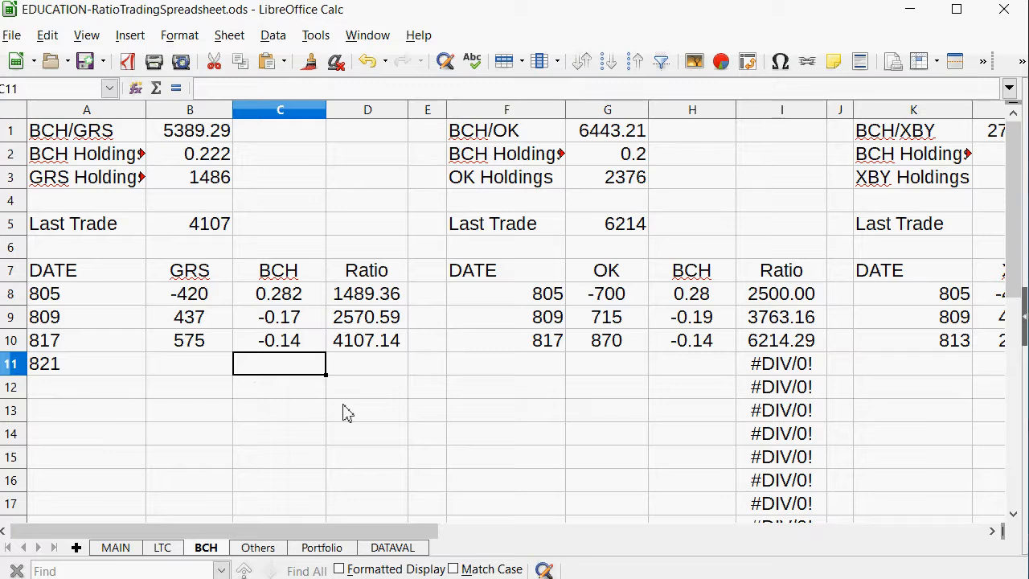
Enter -0.08 as the 821 BCH amount in C11 and calculate the GRS amount in B11 with =C11*B1.
text(-)
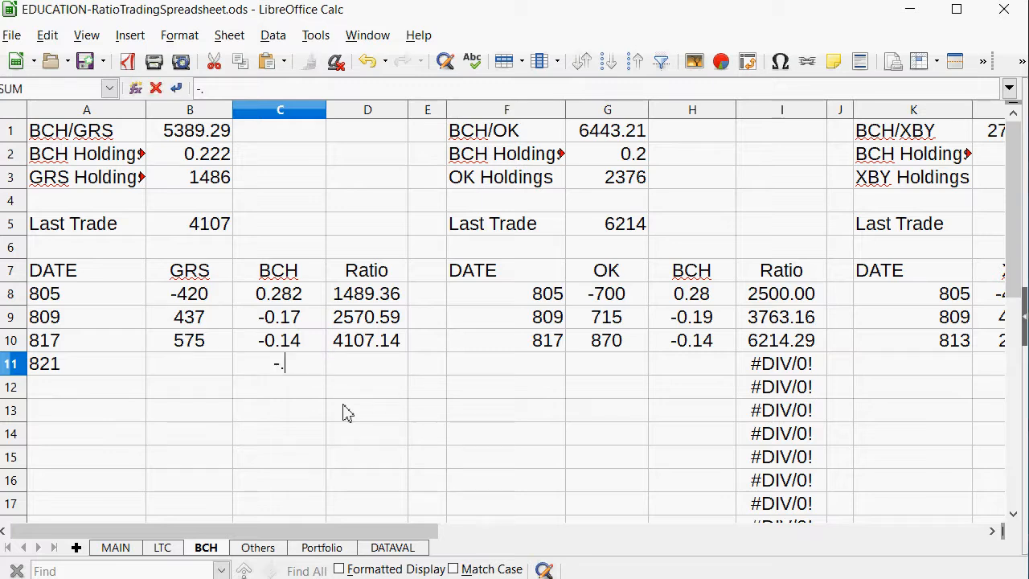
text(.08)
key(Left)
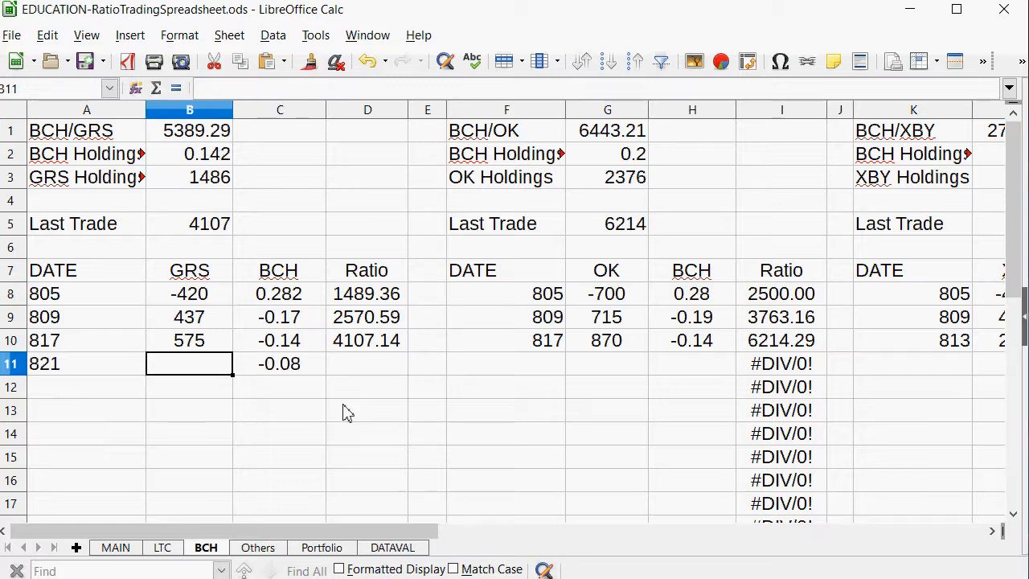
text(=)
click(308, 370)
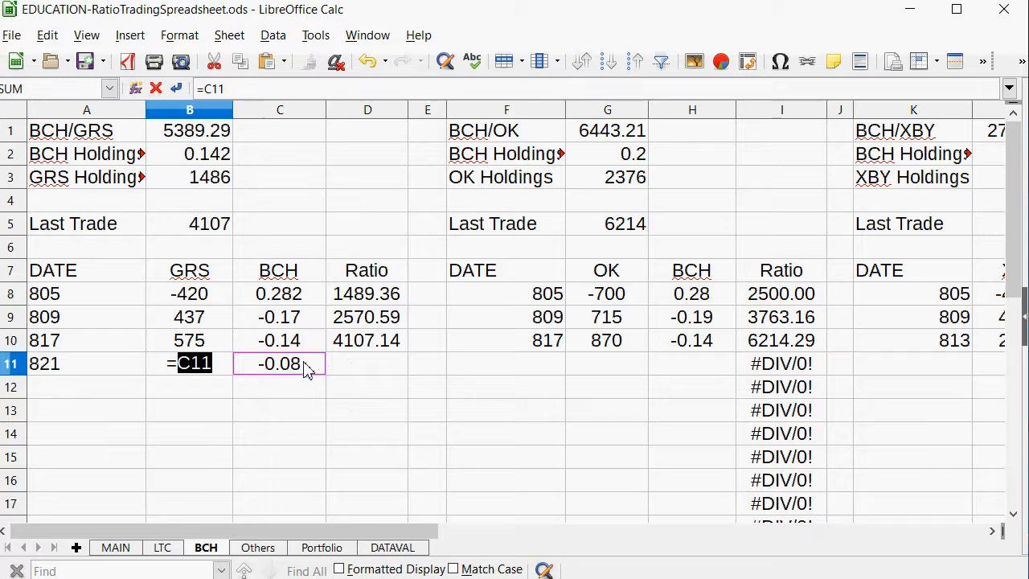
text(*)
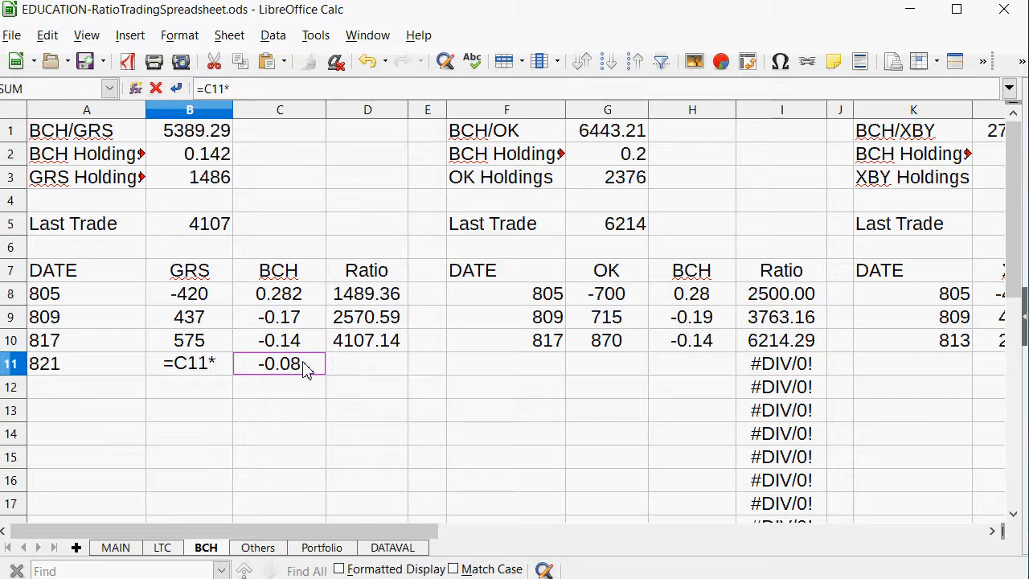
click(216, 138)
key(Return)
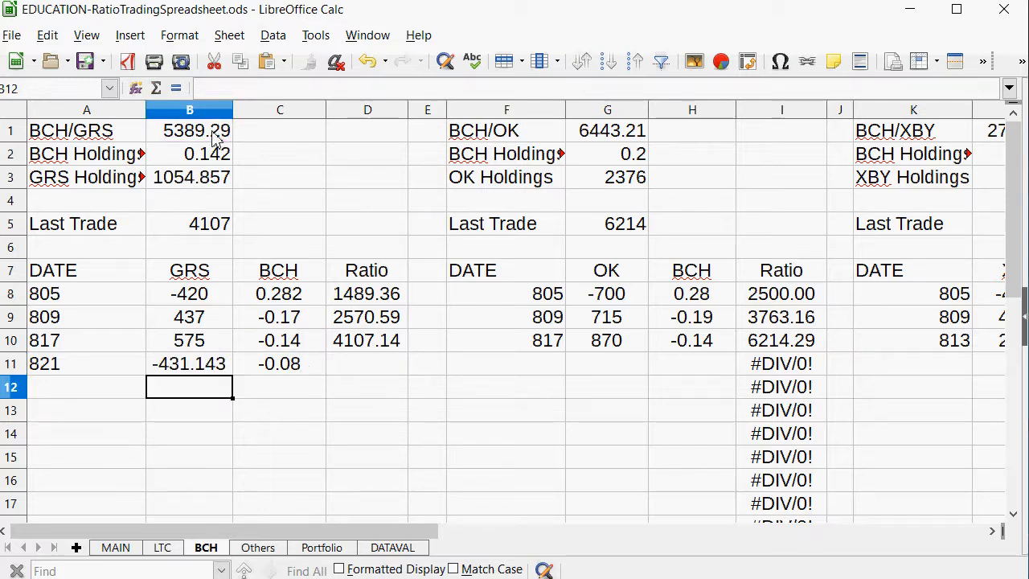
Replace the calculated GRS amount in B11 with 430.
key(Up)
text(430)
key(Return)
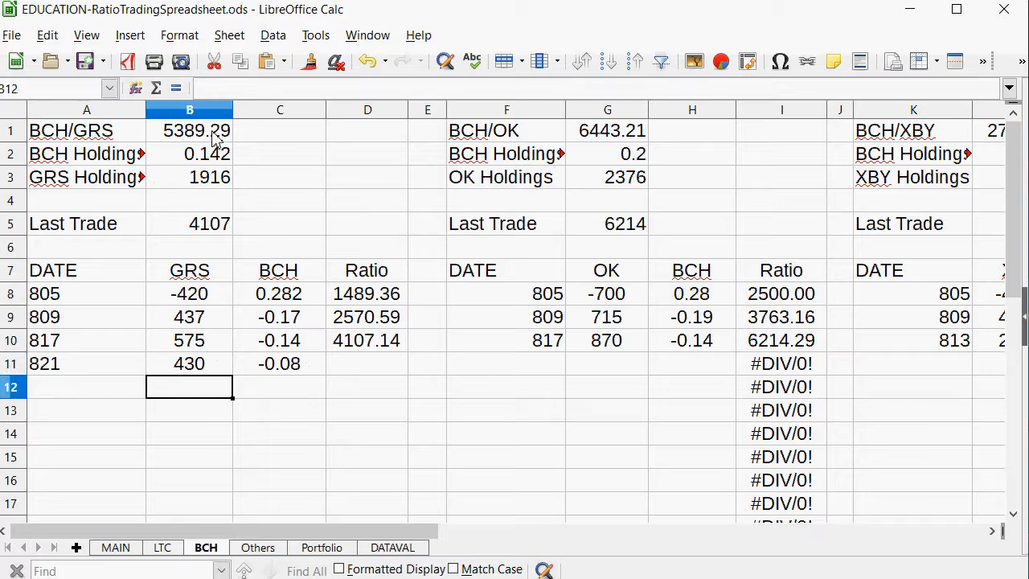
Copy the BCH/GRS ratio formula from D10 into D11 for the 821 trade.
click(374, 346)
right_click(374, 351)
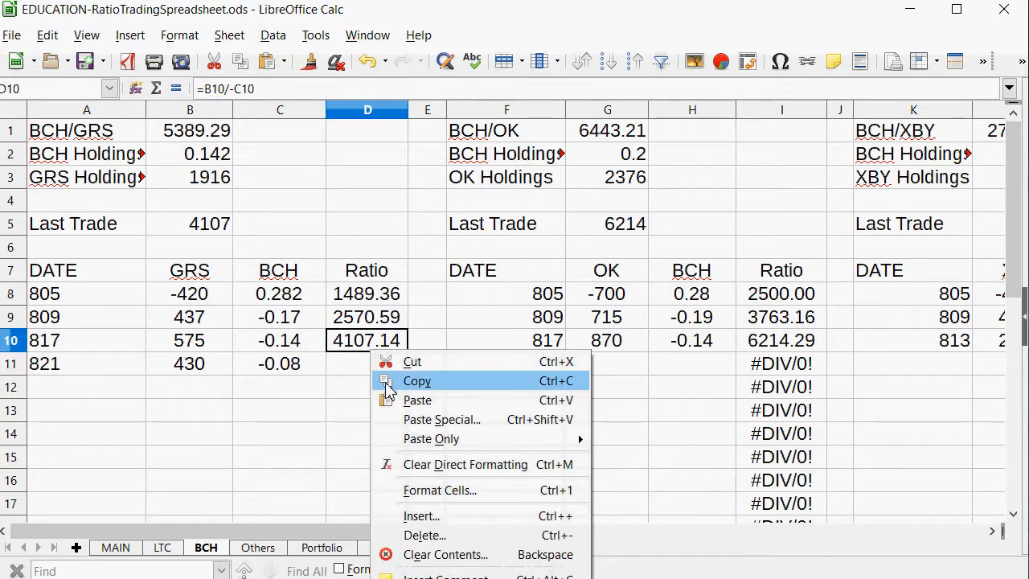
click(378, 381)
click(375, 368)
right_click(375, 371)
click(387, 424)
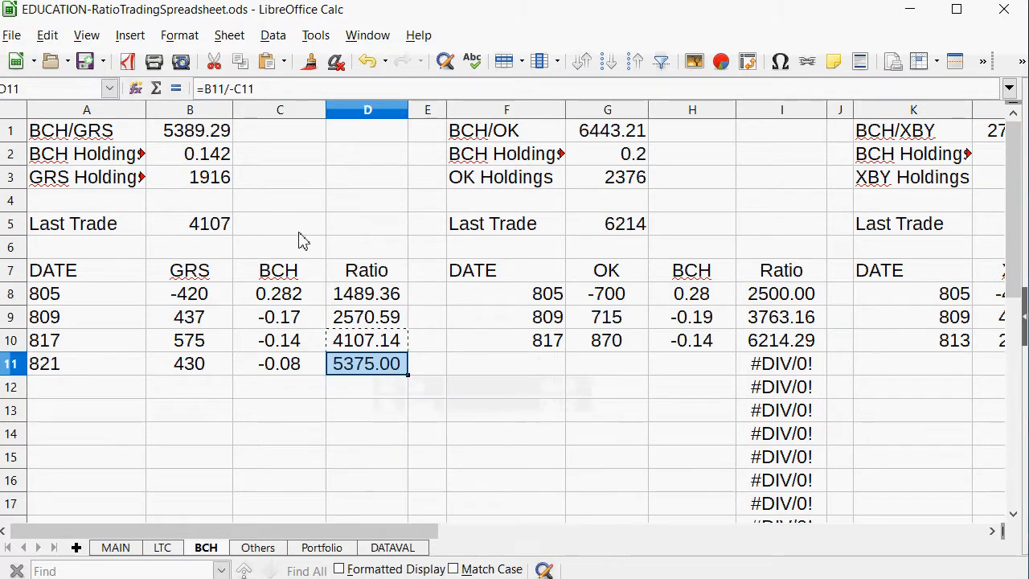
Set the BCH/GRS Last Trade value in B5 to 5375.
click(195, 233)
text(5)
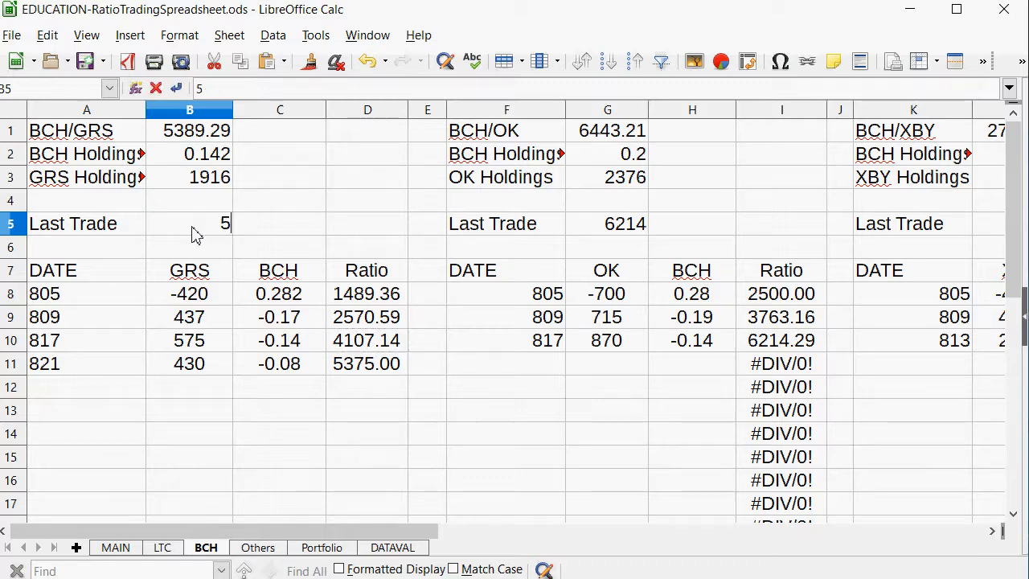
text(375)
key(Return)
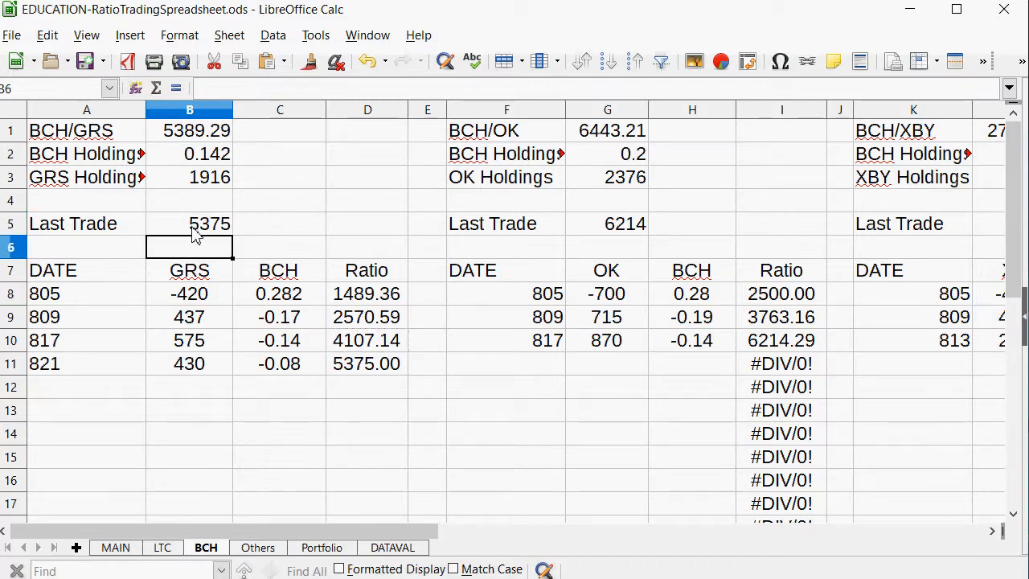
Review the LTC/XBY row in MAIN's ratio table and open the LTC/XBY table on the LTC sheet.
click(129, 551)
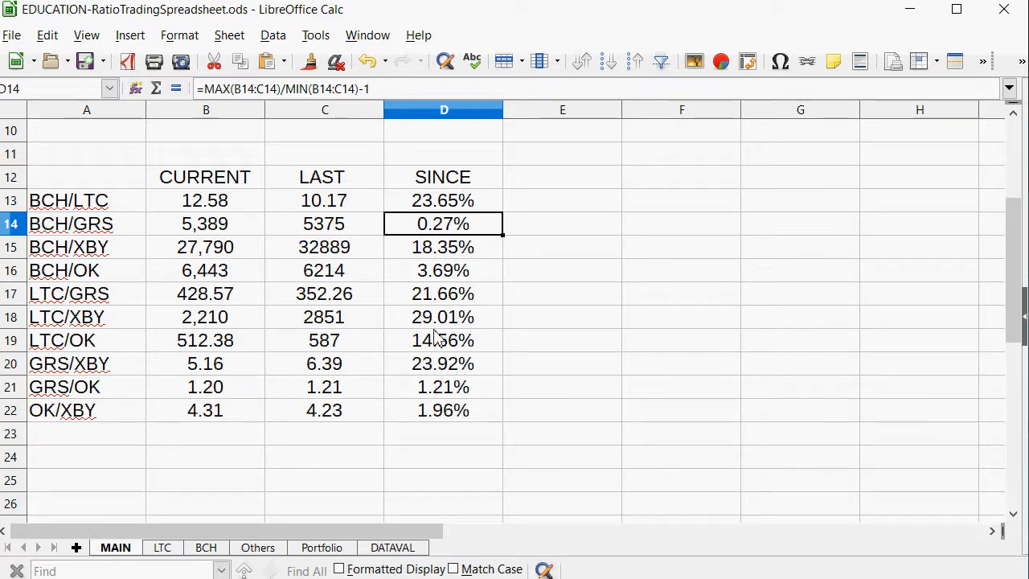
drag(438, 322, 66, 325)
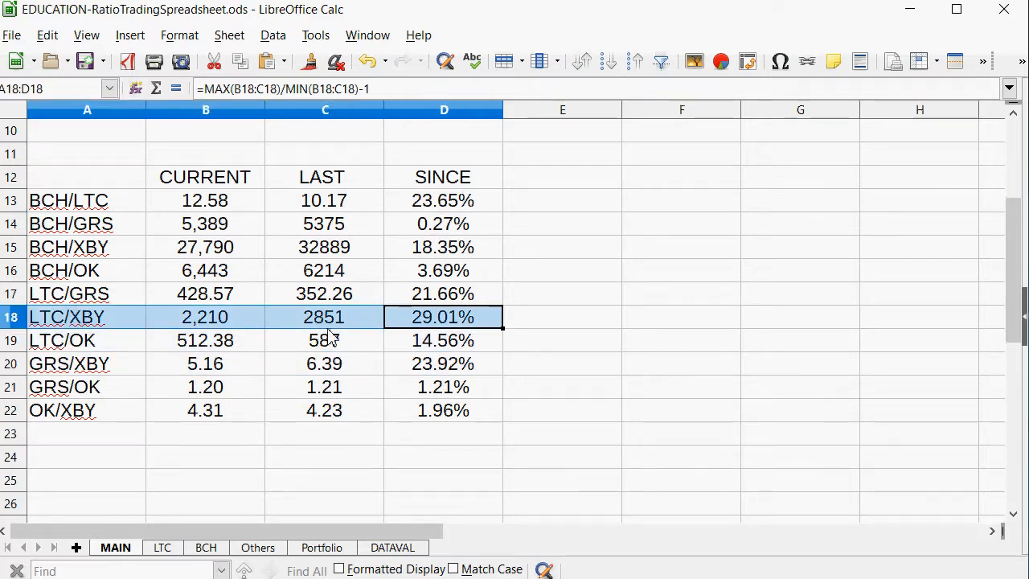
click(165, 552)
drag(220, 533, 526, 531)
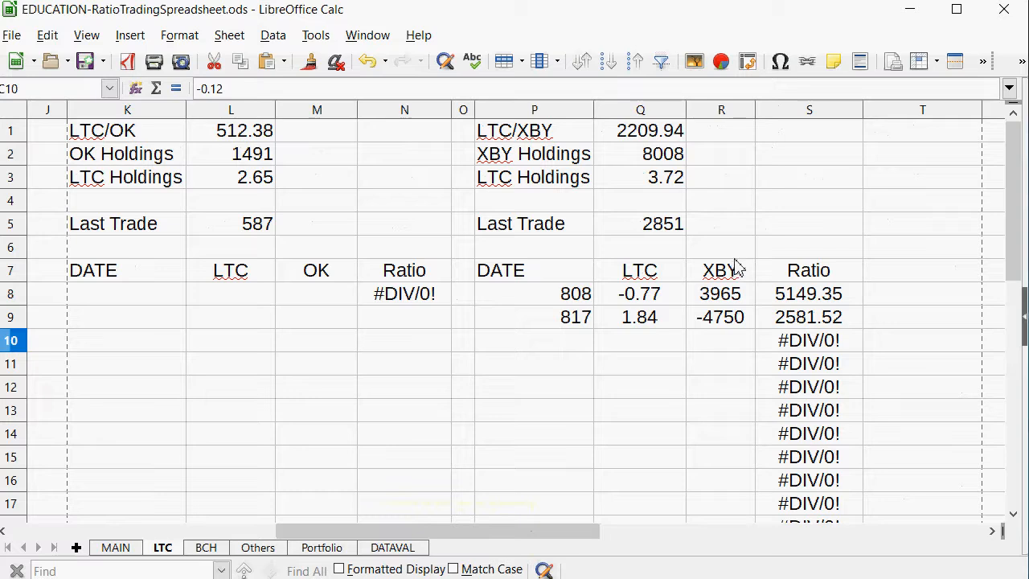
Try to record an LTC/XBY trade in row 10 with the date 821 and an XBY amount of -2500.
click(723, 343)
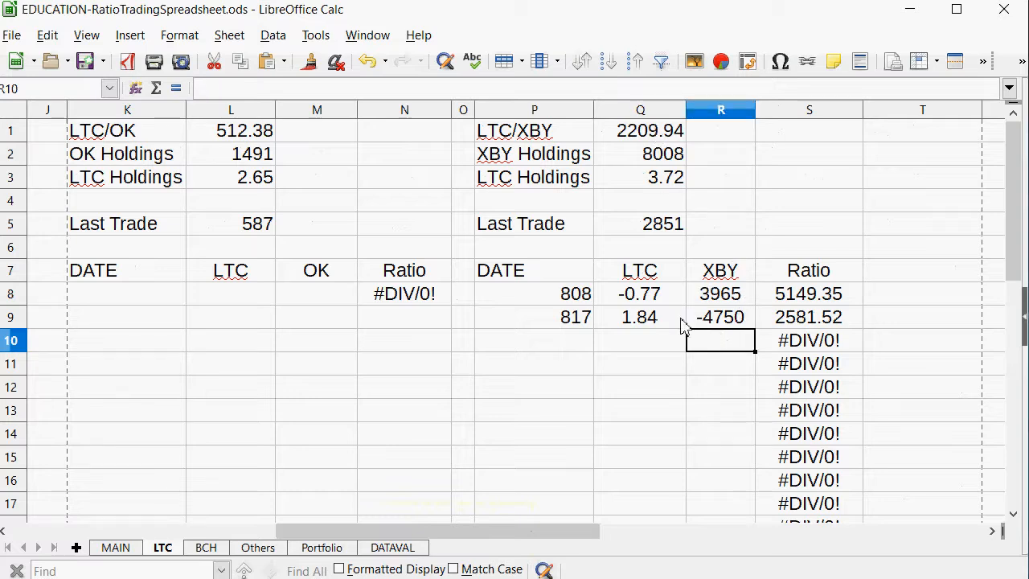
text(-2500)
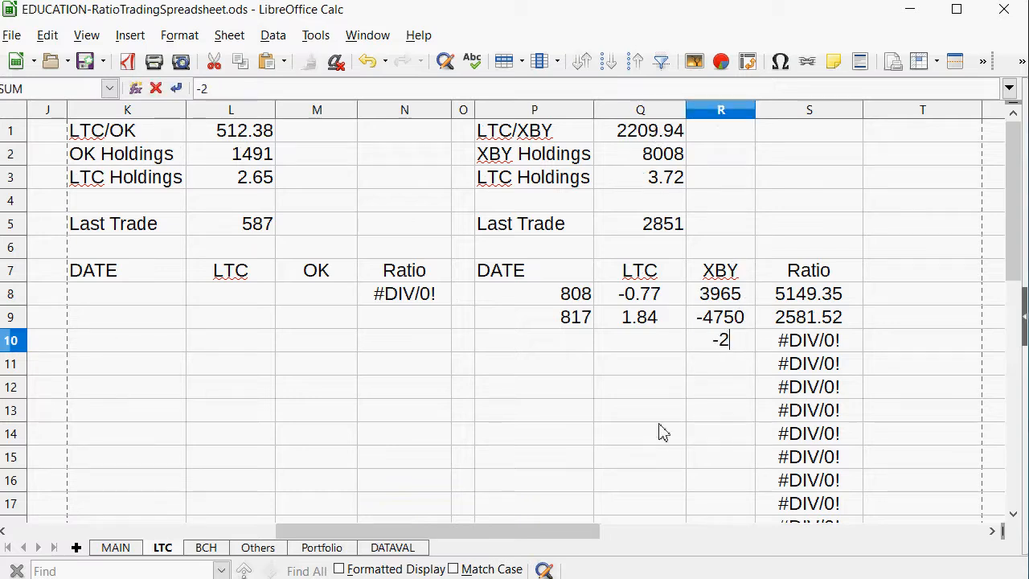
key(Left)
key(Left)
text(8210)
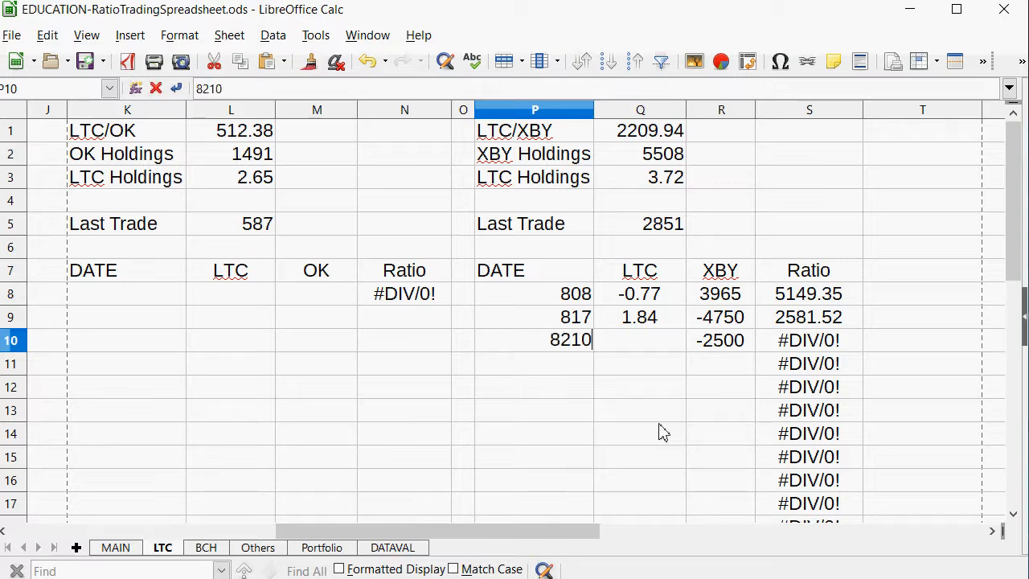
key(Tab)
key(Left)
text(821)
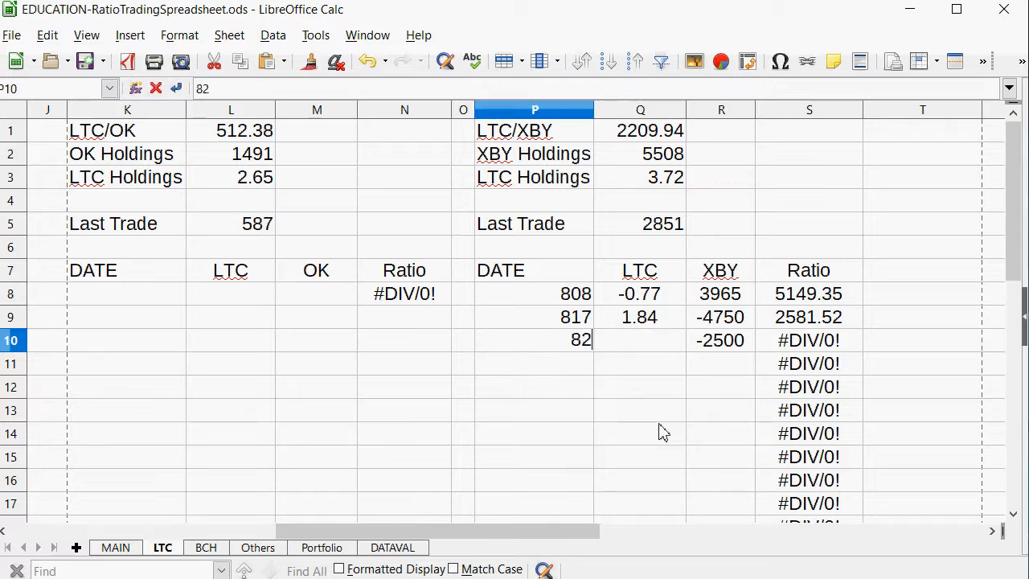
key(Tab)
Try to calculate the LTC amount in Q10 from R10, and undo all the 821 LTC/XBY trade entries.
text(=)
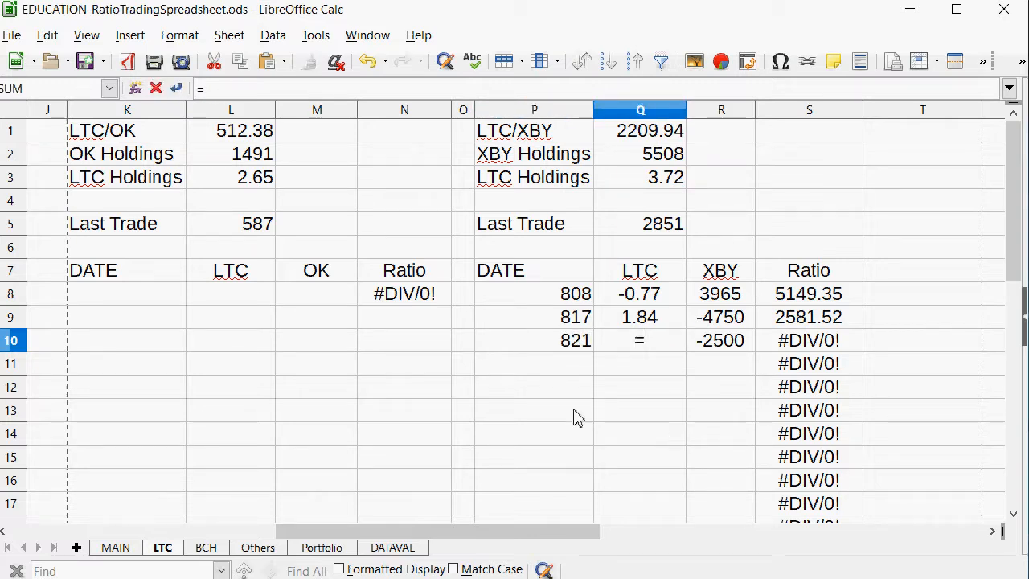
click(699, 349)
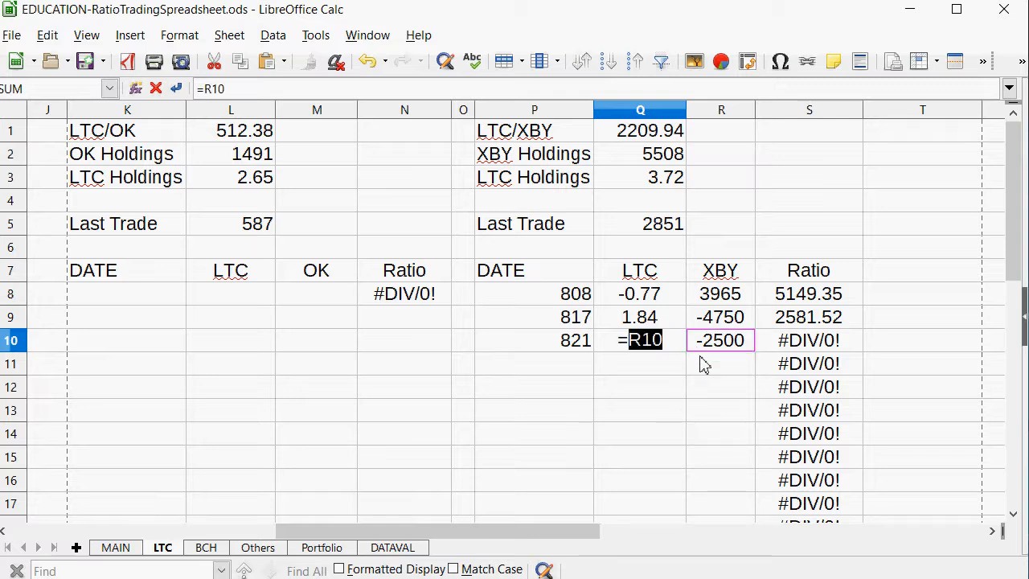
text(/)
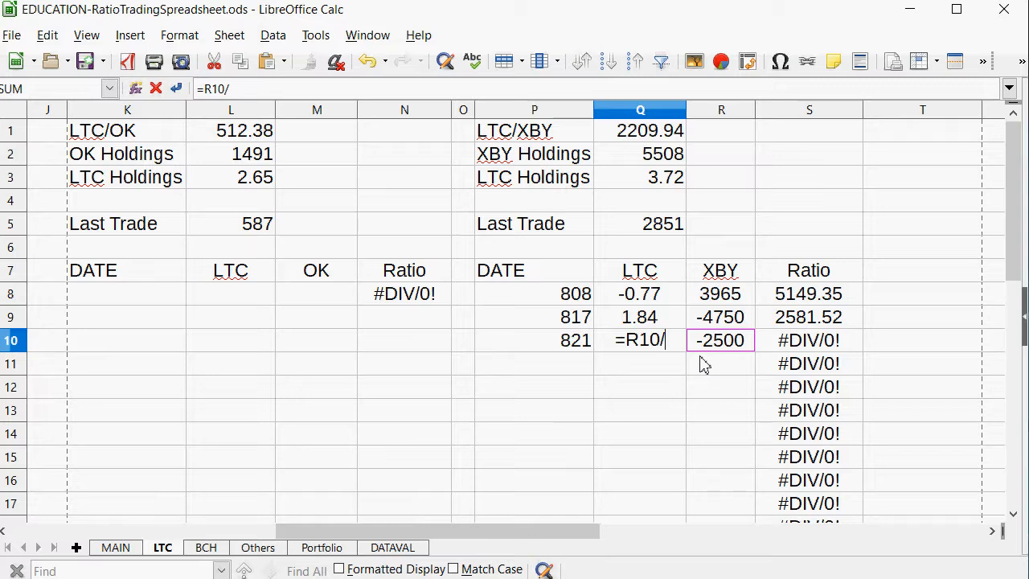
key(Return)
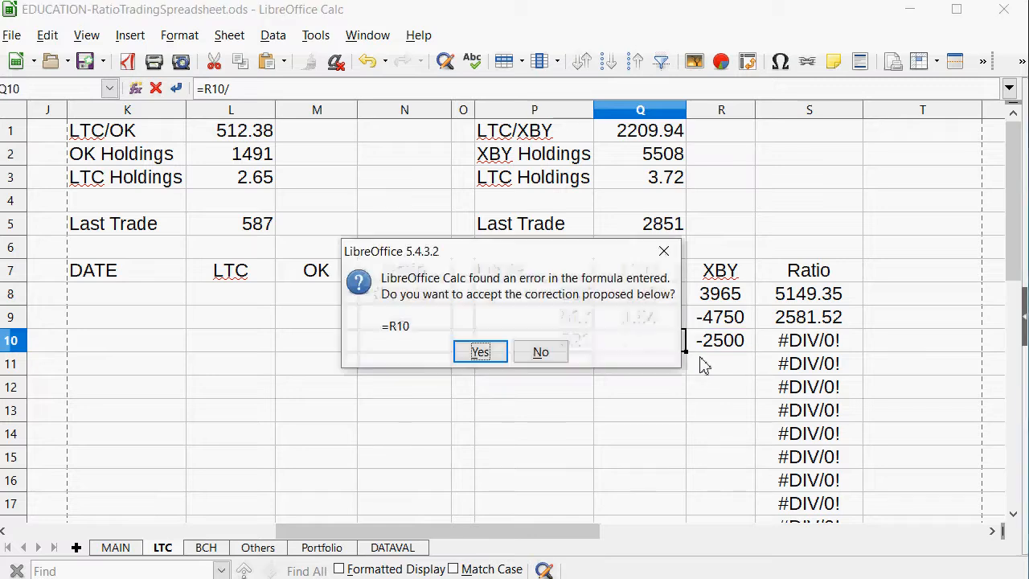
key(Return)
key(ctrl+z)
key(ctrl+z)
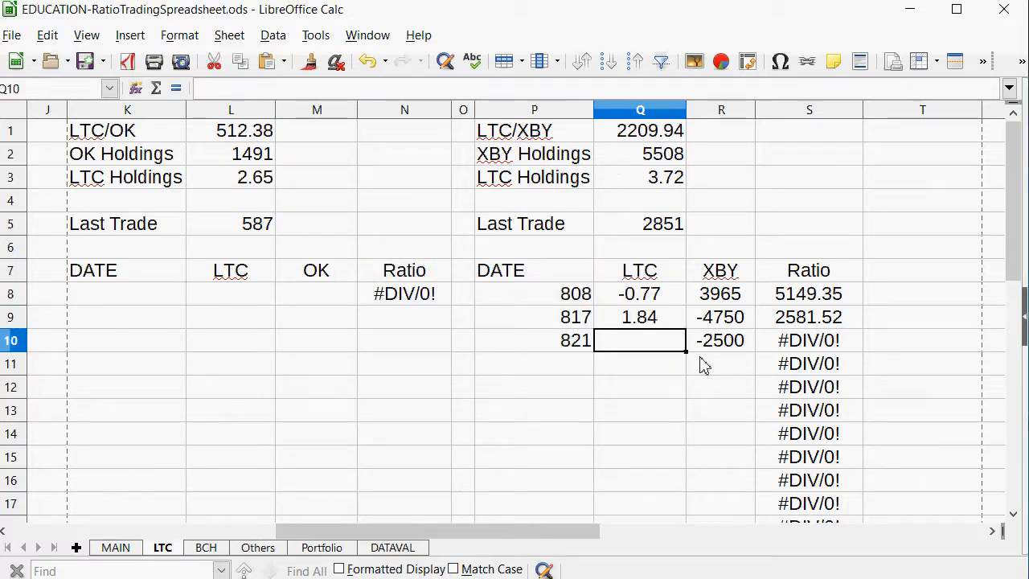
key(ctrl+z)
key(ctrl+z)
key(ctrl+z)
key(ctrl+z)
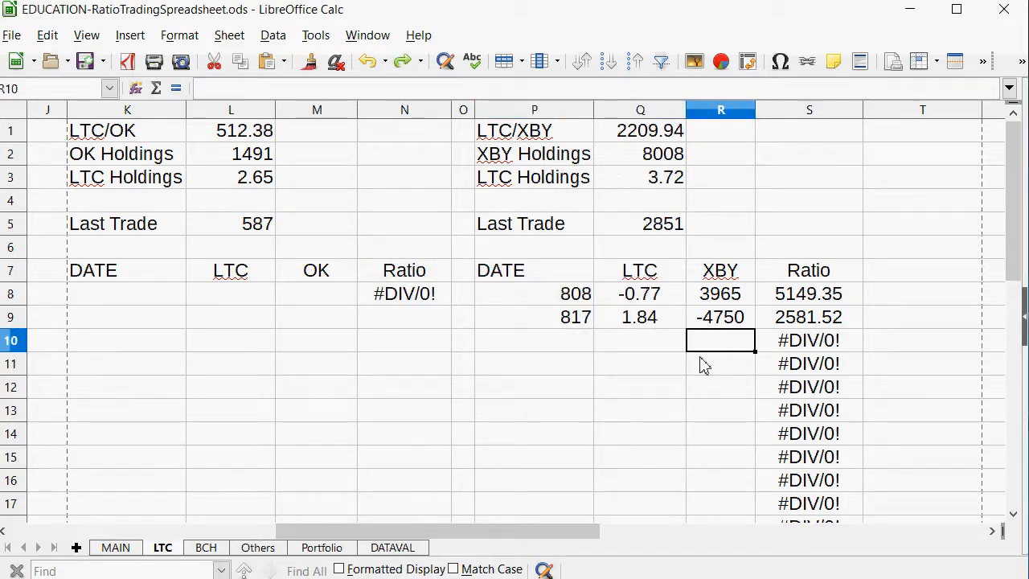
Correct the LTC/XBY Last Trade value in Q5 to 2581.
key(Up)
key(Left)
key(Down)
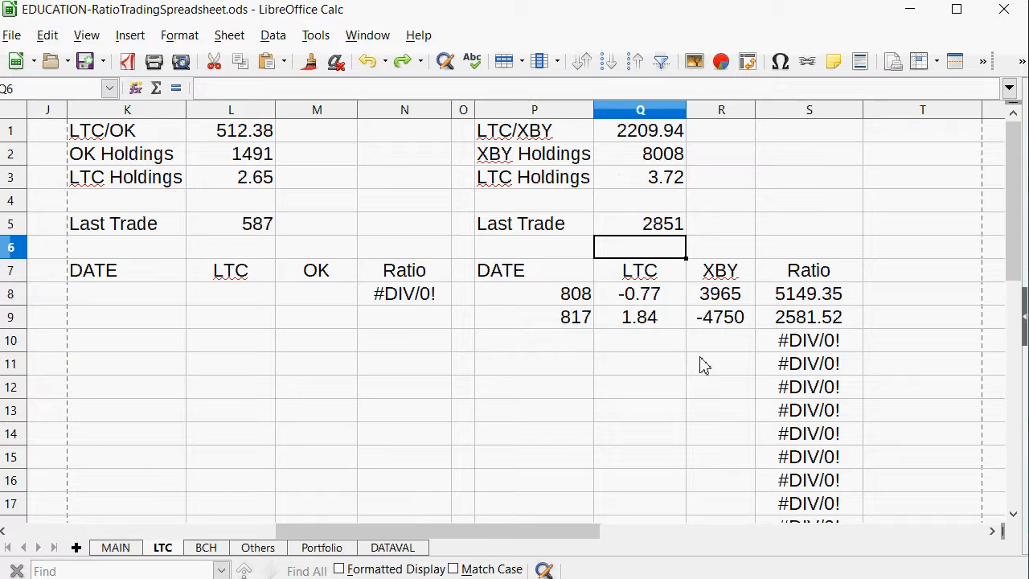
key(Up)
text(2581)
key(Return)
Recheck the ratio table on MAIN and set the date in A1 to 825.
click(113, 548)
click(360, 343)
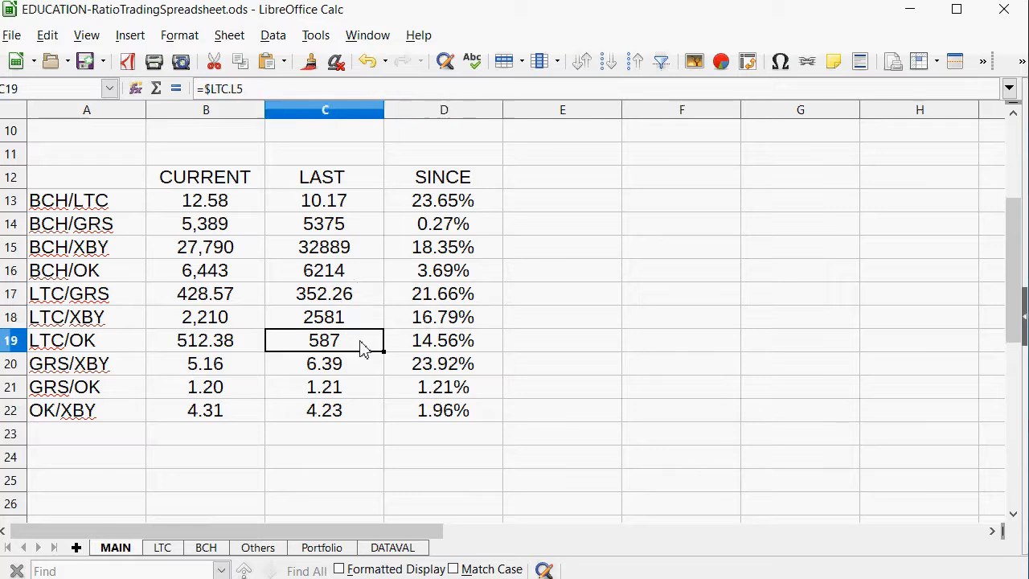
scroll(426, 361, up, 3)
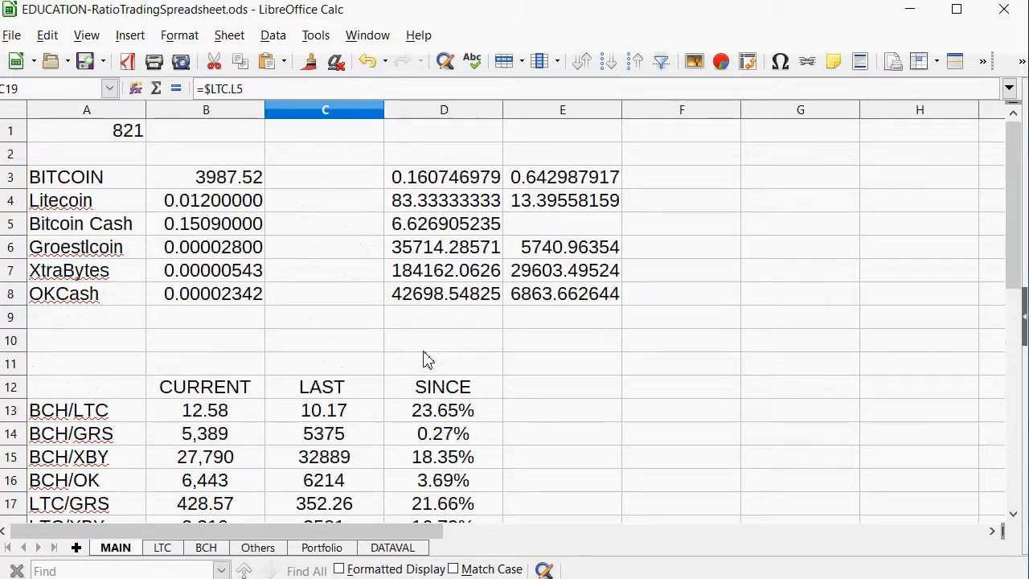
click(109, 135)
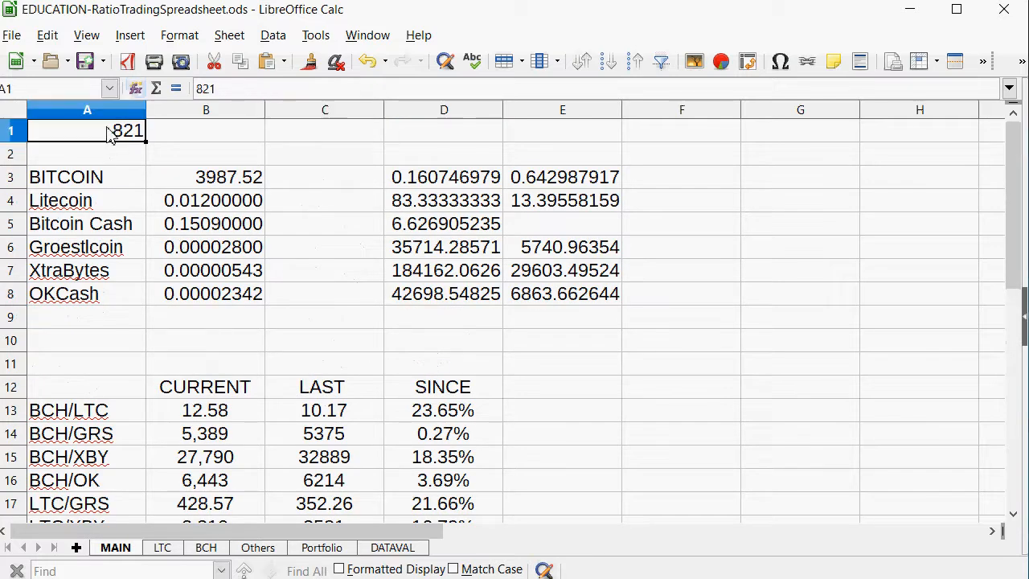
text(825)
key(Return)
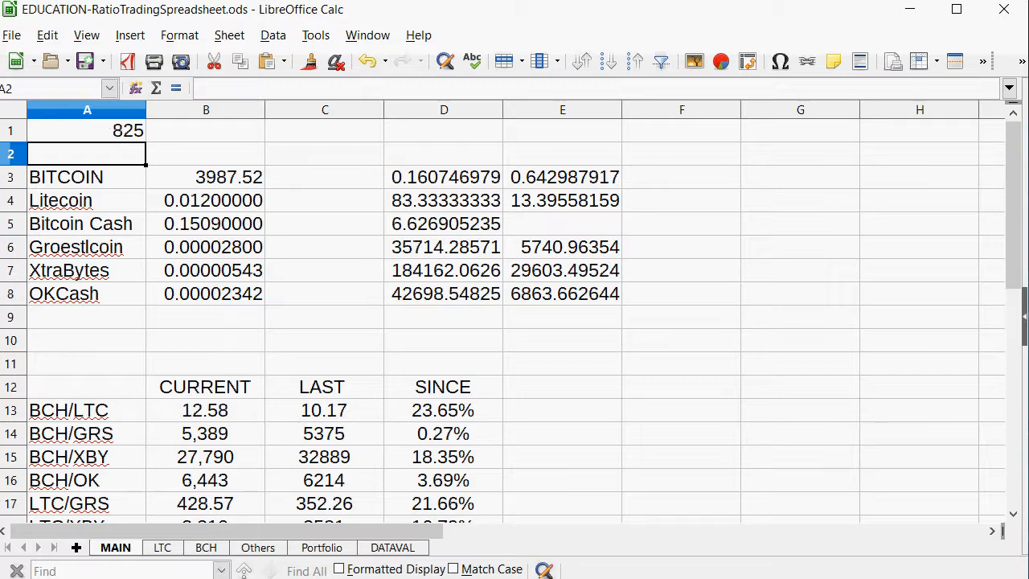
Switch to the gamprices file in Notepad and mark the price block starting with 3987.52 as done.
key(alt+Tab)
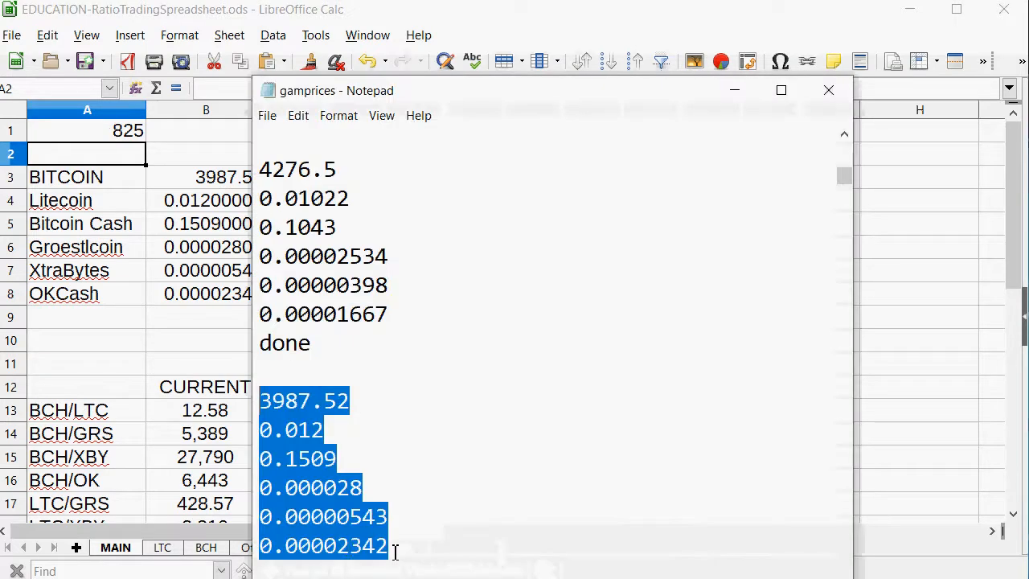
click(399, 534)
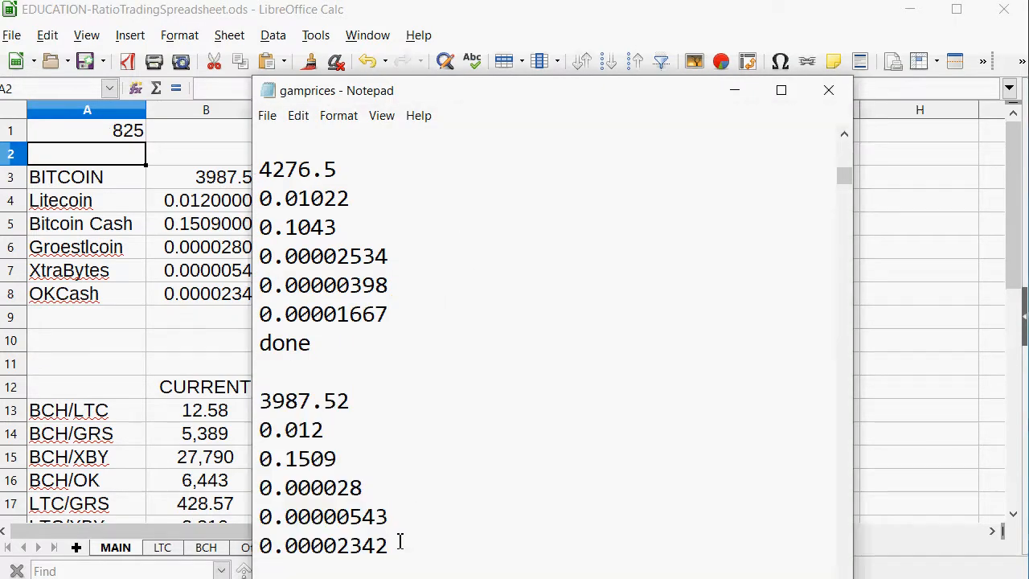
text(done)
Copy the six-line price block from 4355.98 to 0.00001957 in the price list.
scroll(541, 391, down, 3)
drag(404, 542, 204, 378)
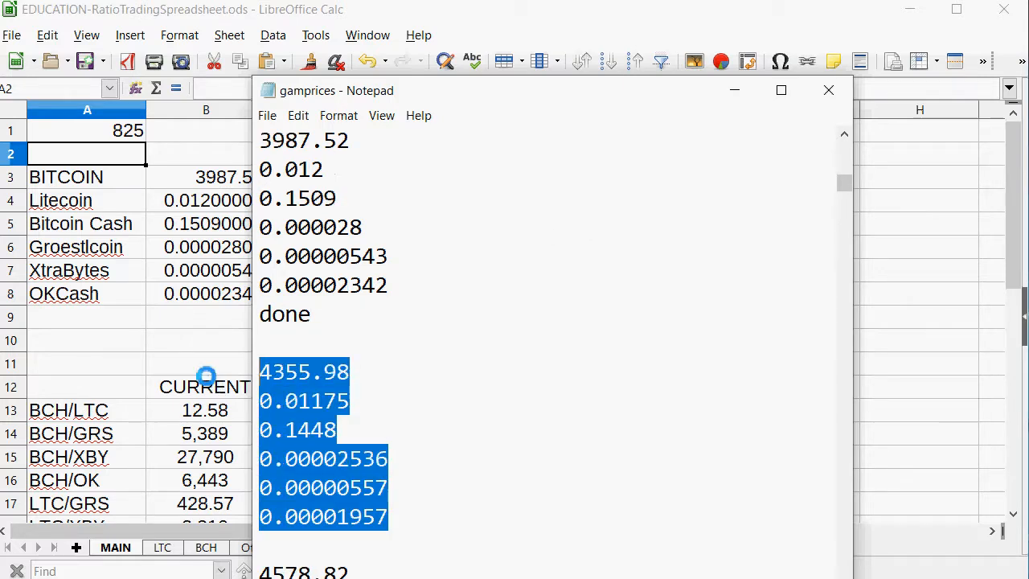
right_click(292, 392)
click(320, 445)
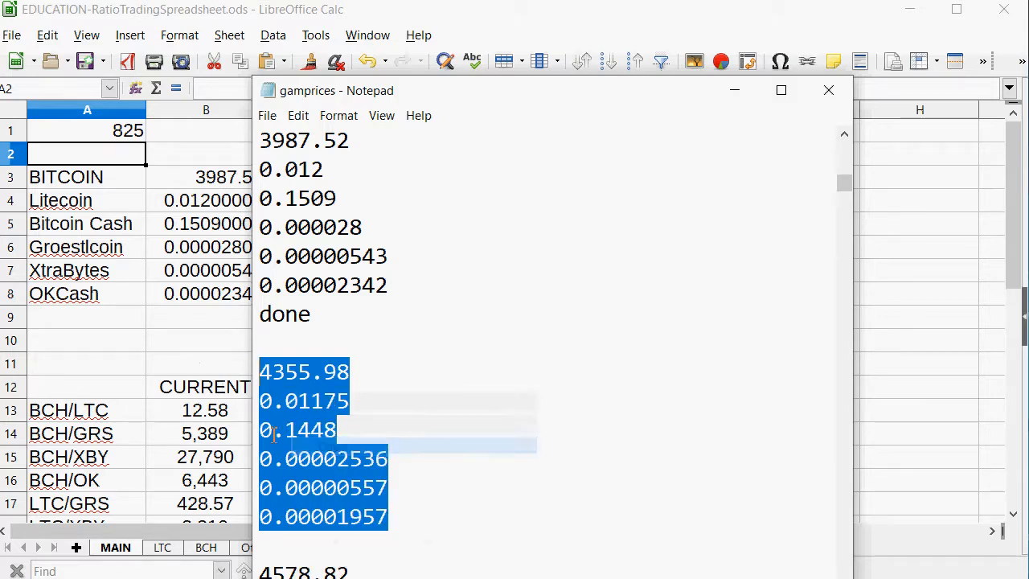
Paste the copied six-line price block into the MAIN price column starting at B3, accepting the default text import options.
click(133, 366)
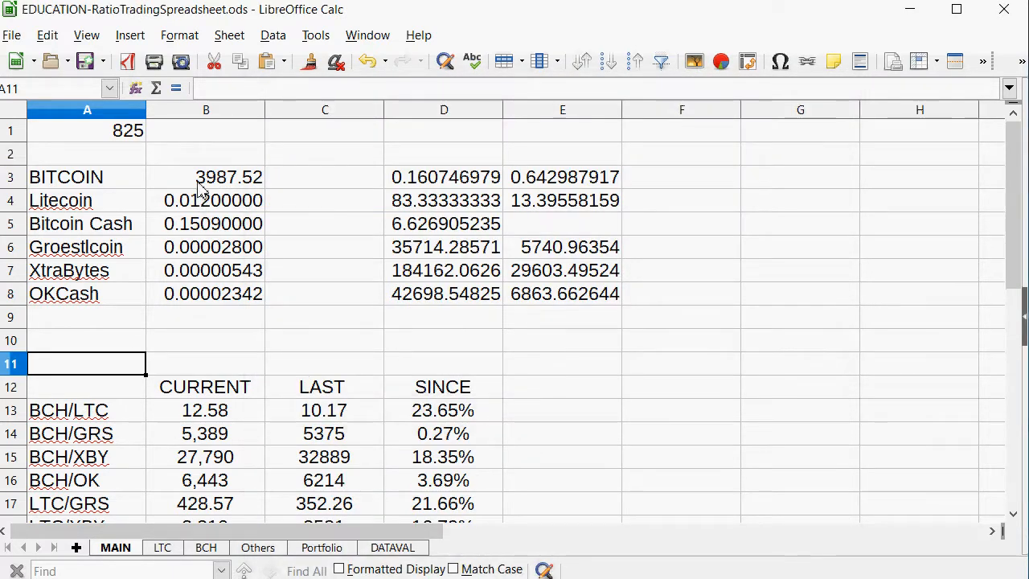
right_click(197, 180)
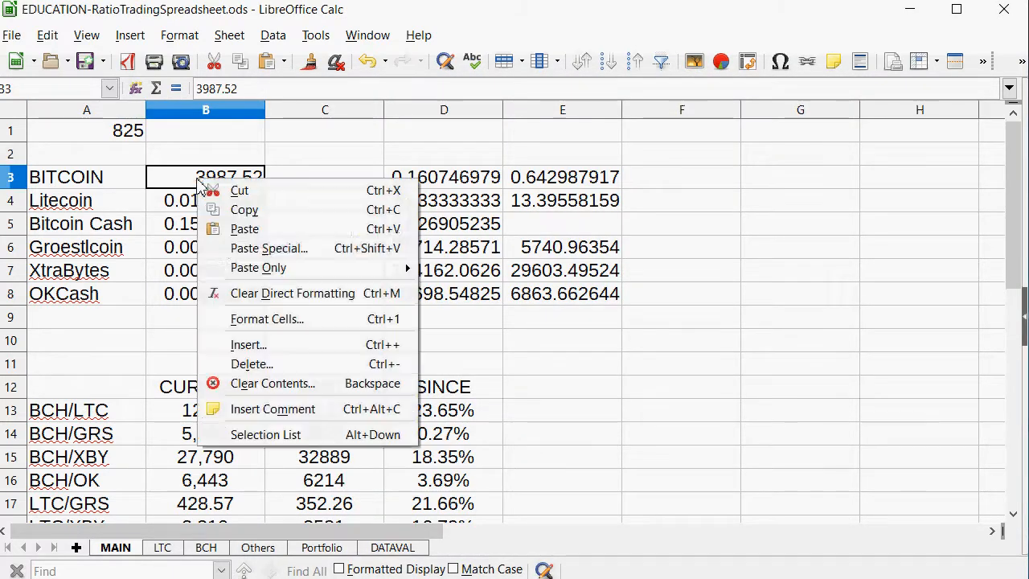
click(223, 231)
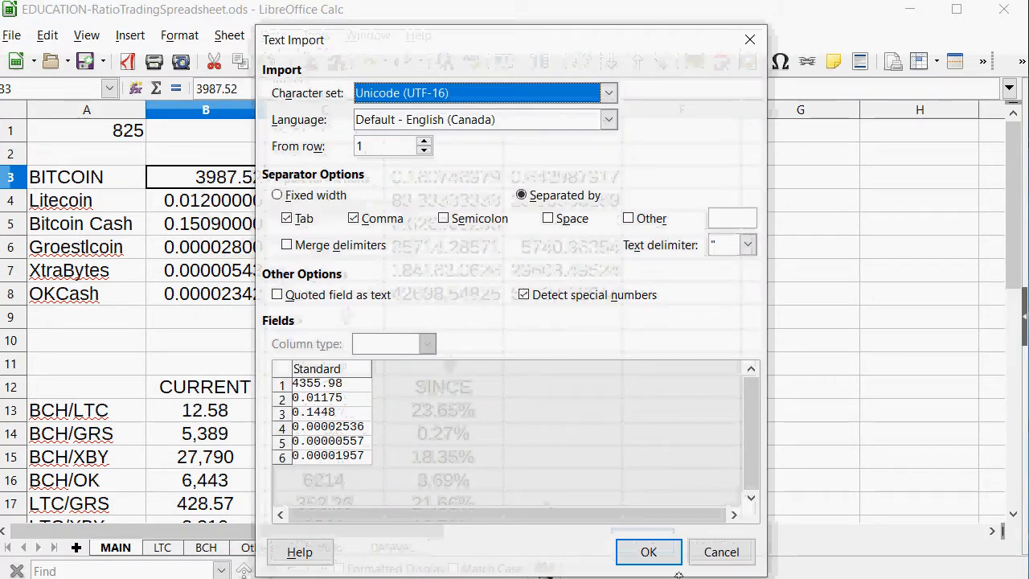
click(653, 551)
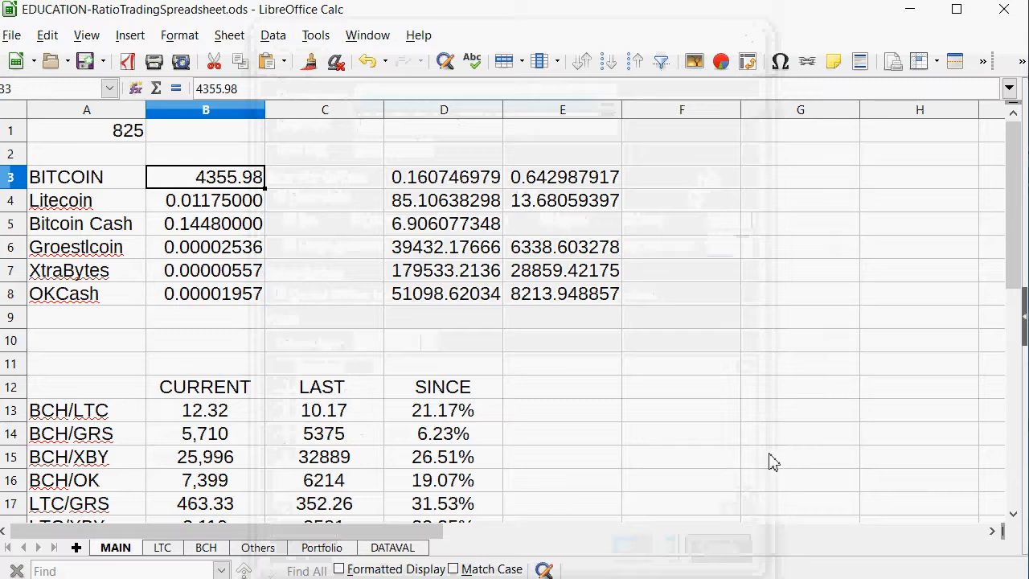
Check the total value on the Portfolio sheet and compare the current and last ratios on MAIN, focusing on GRS/XBY.
click(322, 547)
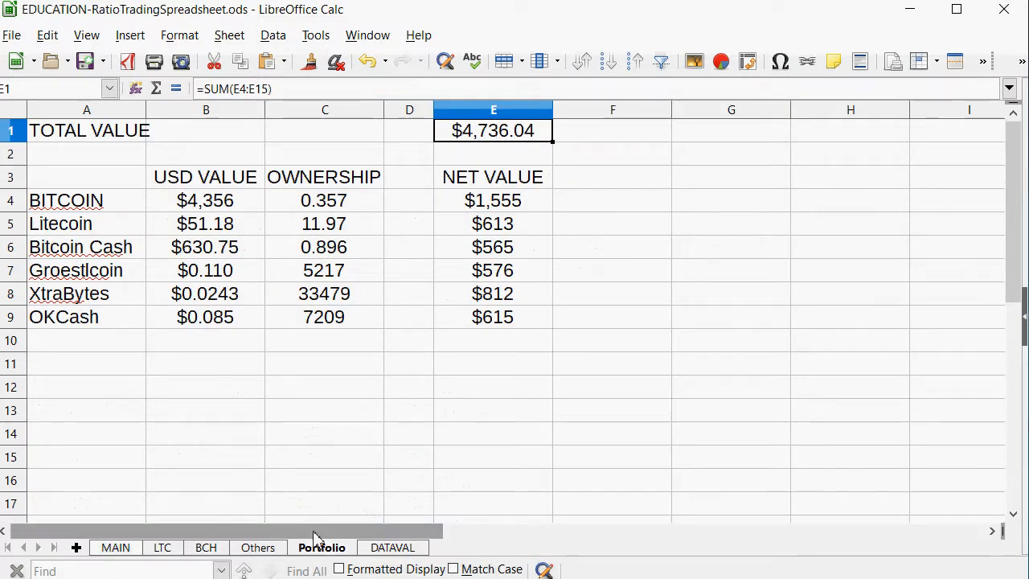
click(117, 547)
scroll(402, 338, down, 2)
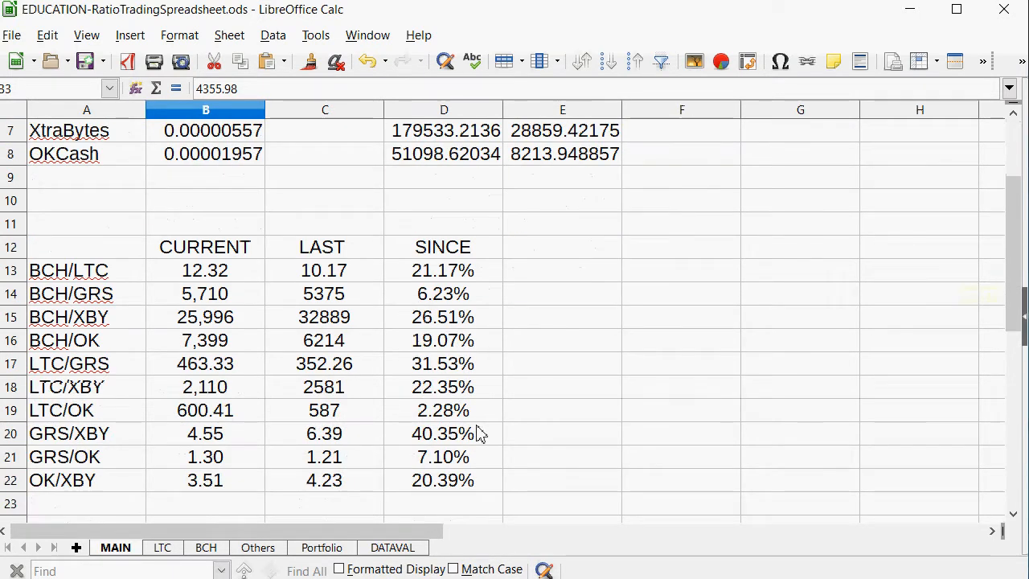
drag(452, 481, 32, 273)
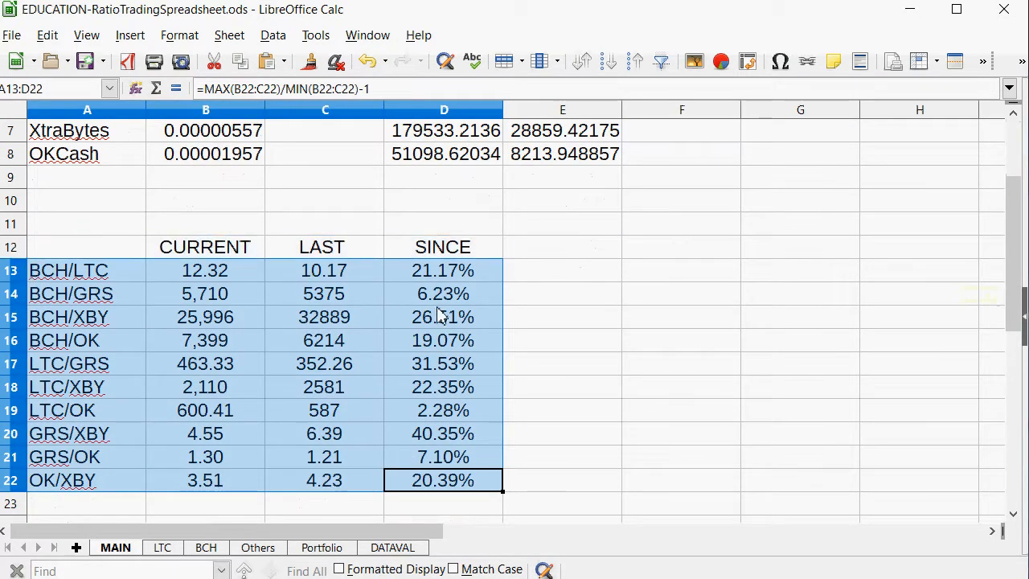
click(460, 432)
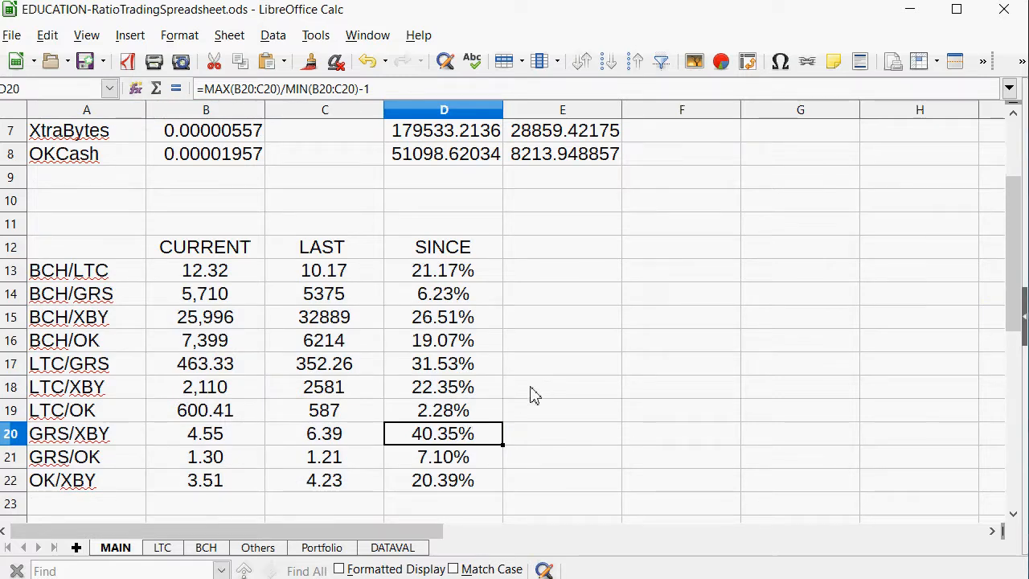
drag(342, 441, 111, 432)
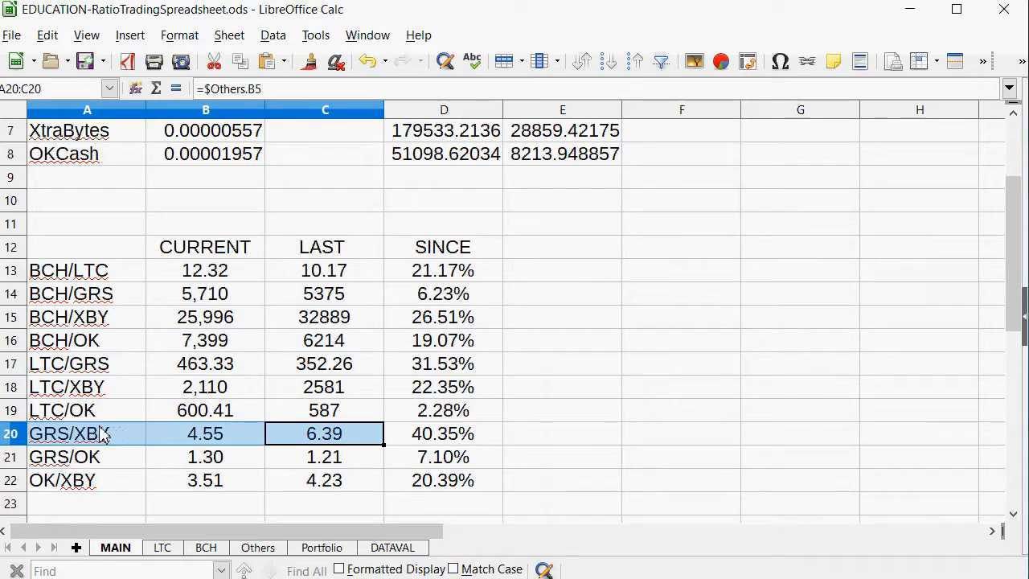
Examine the GRS/XBY trade entries and the GRS and XBY Holdings formulas on the Others sheet.
click(258, 547)
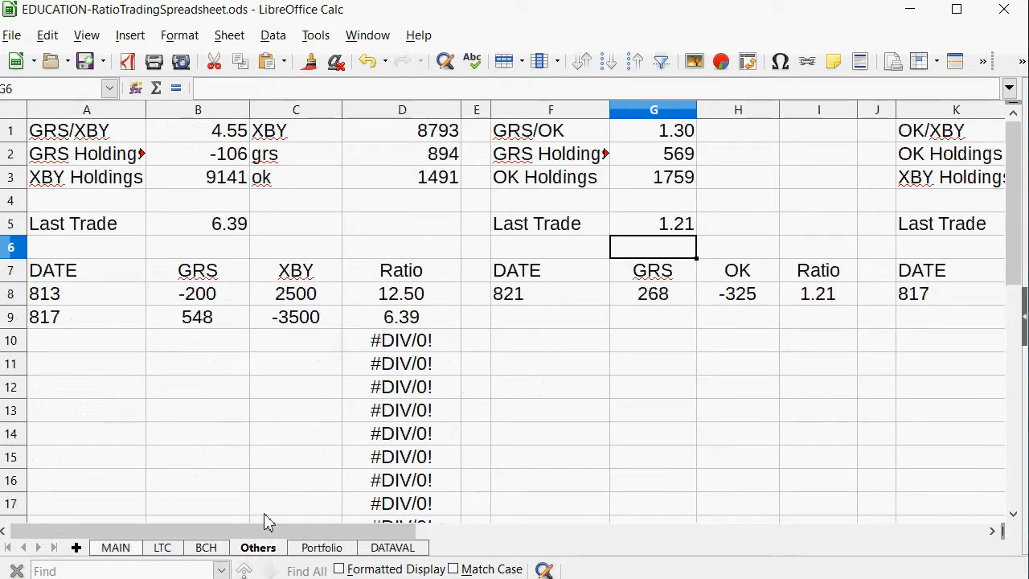
click(302, 315)
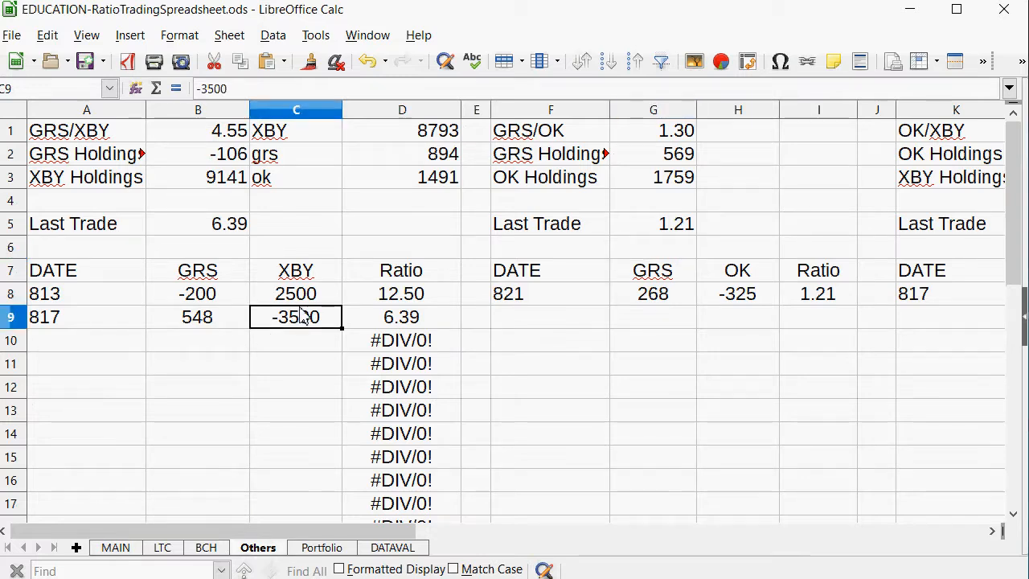
click(289, 344)
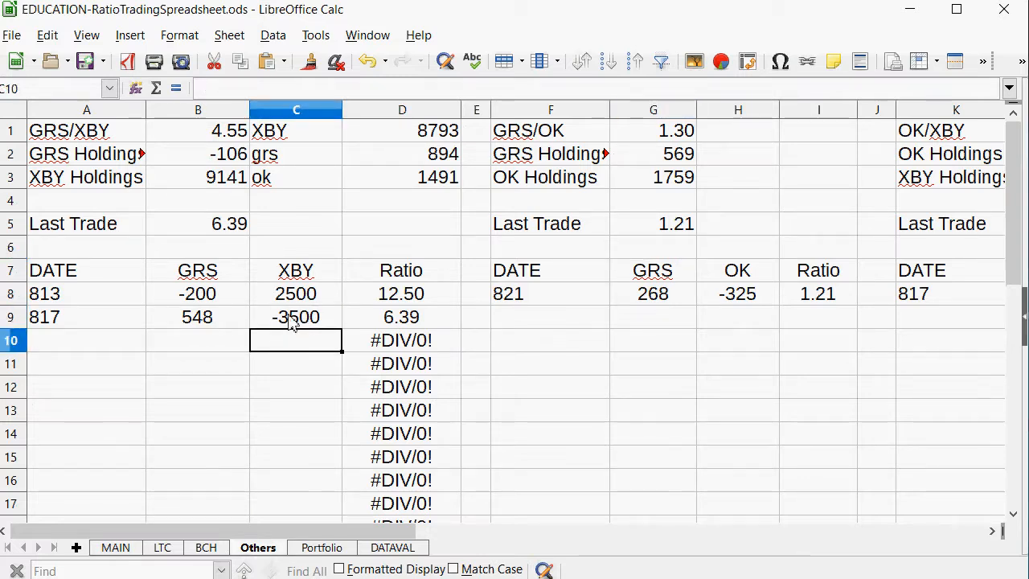
click(203, 178)
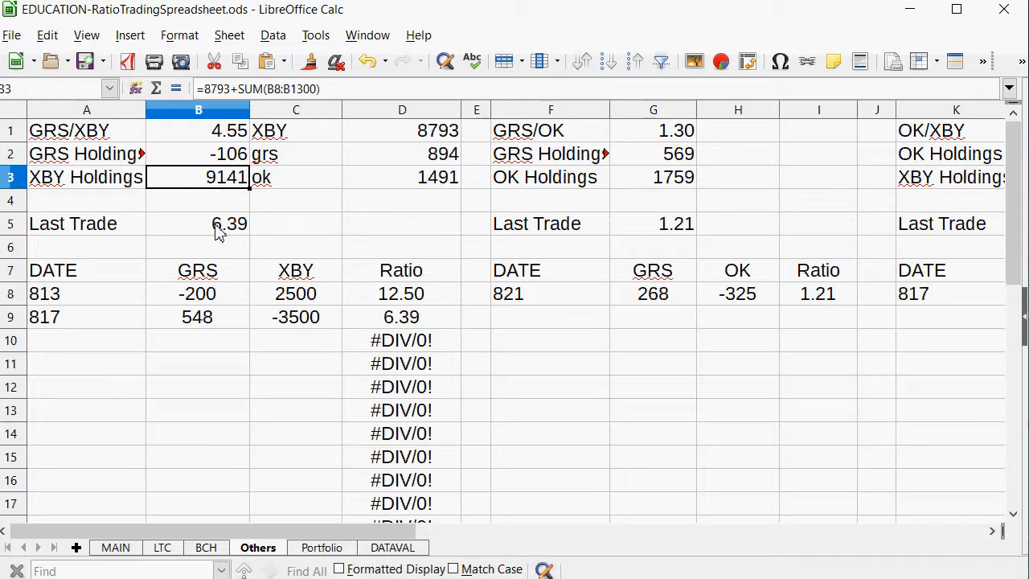
click(225, 160)
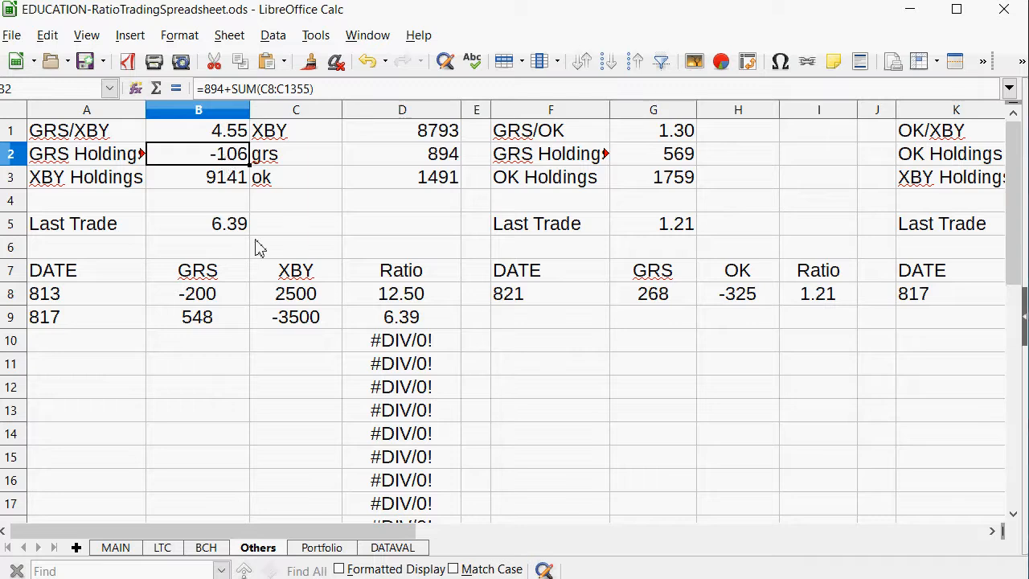
click(297, 273)
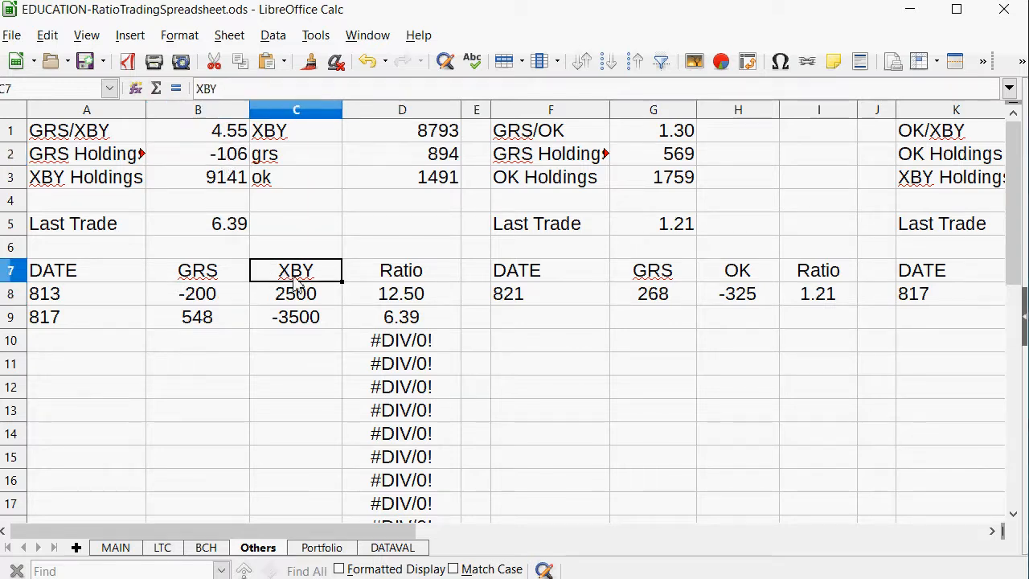
click(299, 313)
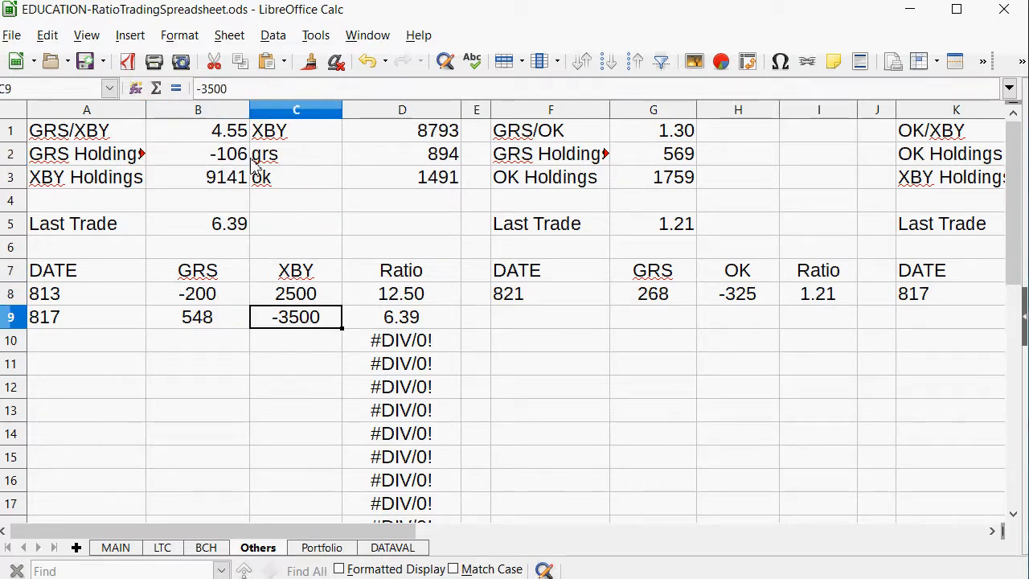
click(227, 161)
click(222, 180)
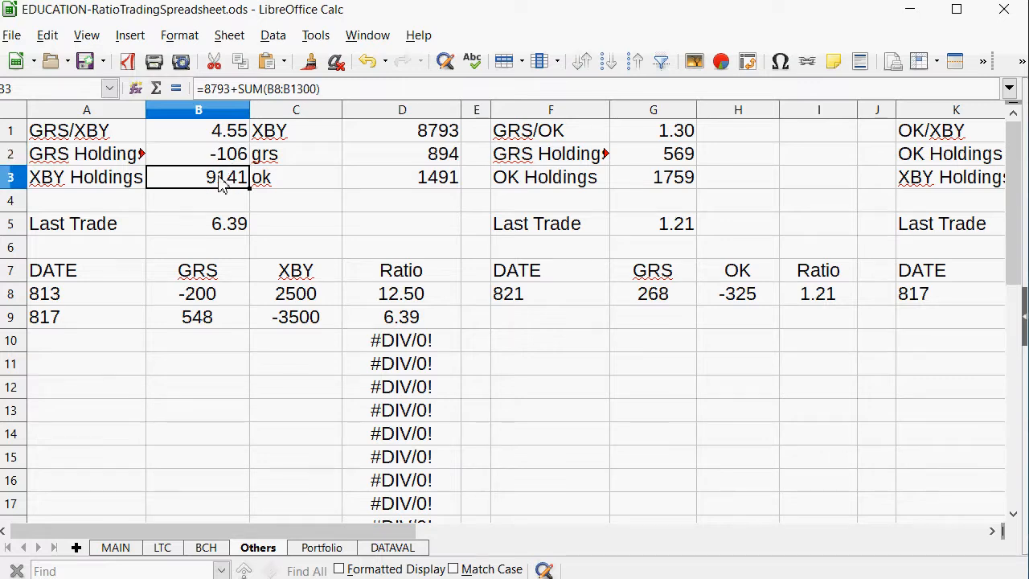
Correct the GRS Holdings formula in B2 to sum the GRS column, using =894+SUM(B8:B1500).
click(223, 164)
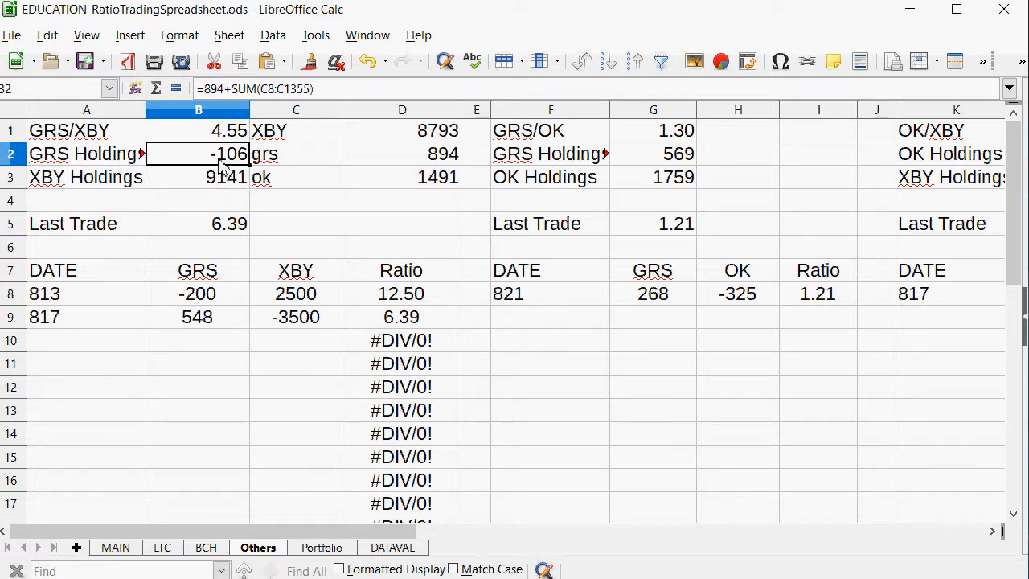
double_click(268, 89)
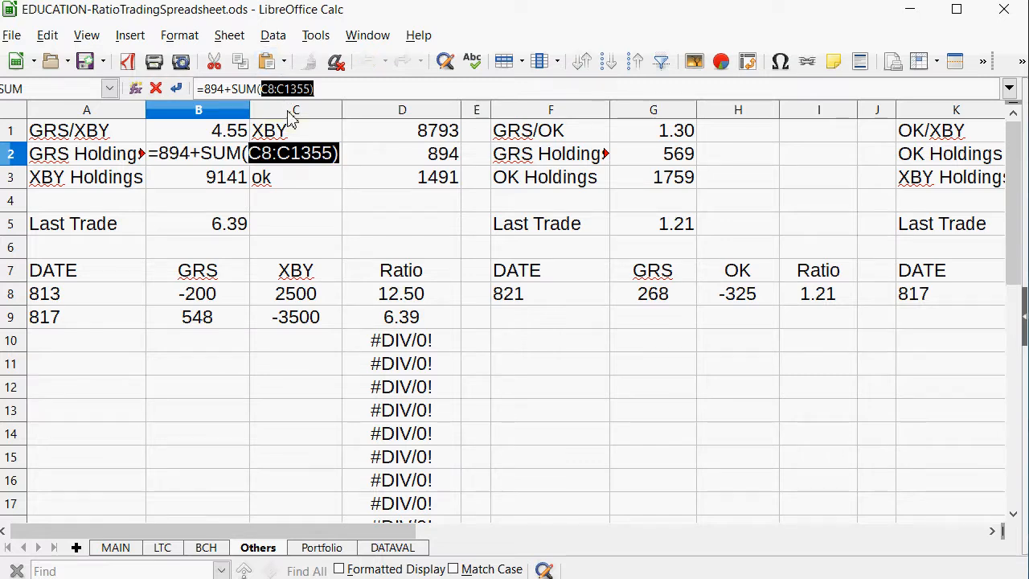
key(BackSpace)
key(BackSpace)
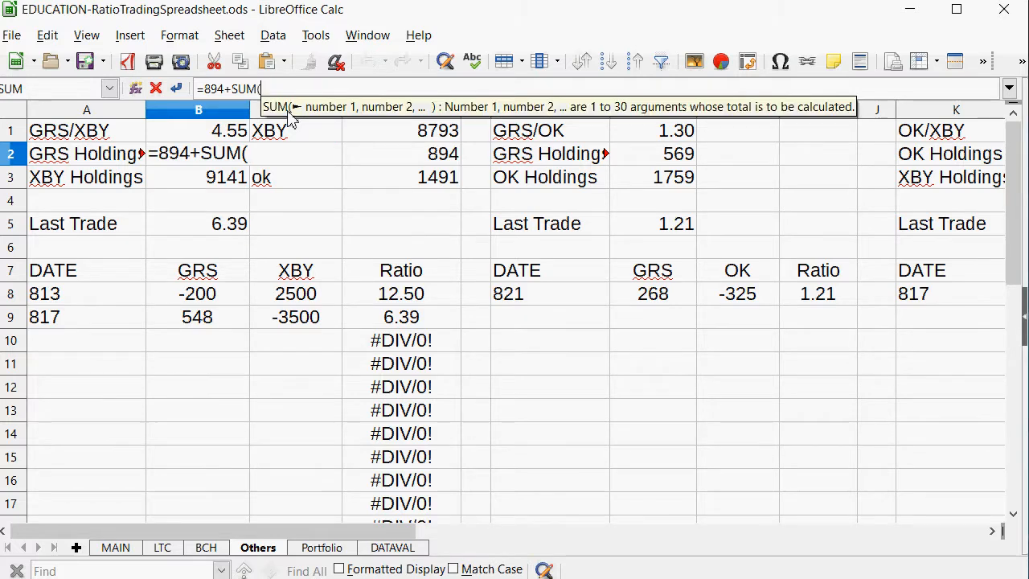
text(()
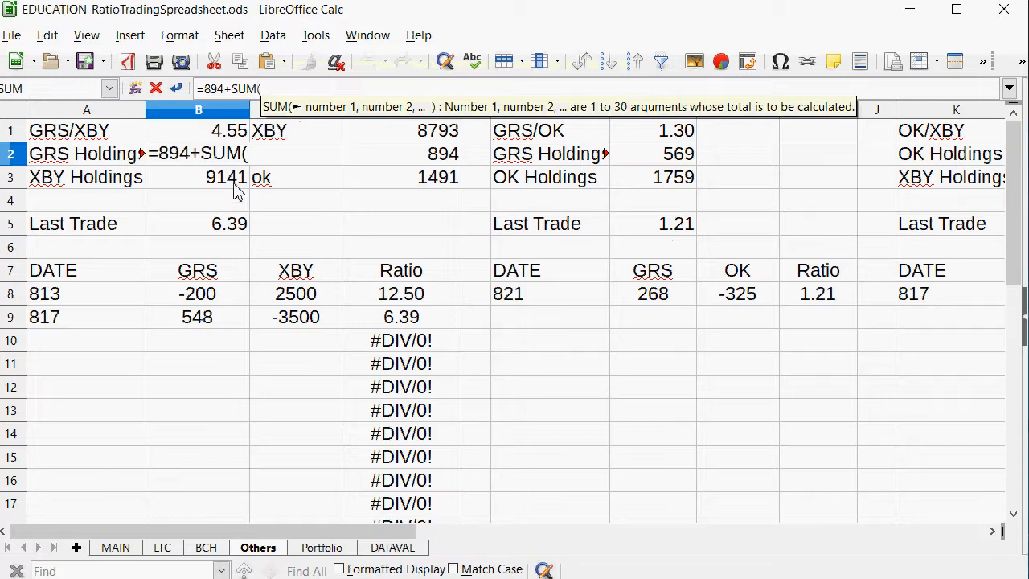
drag(198, 298, 185, 455)
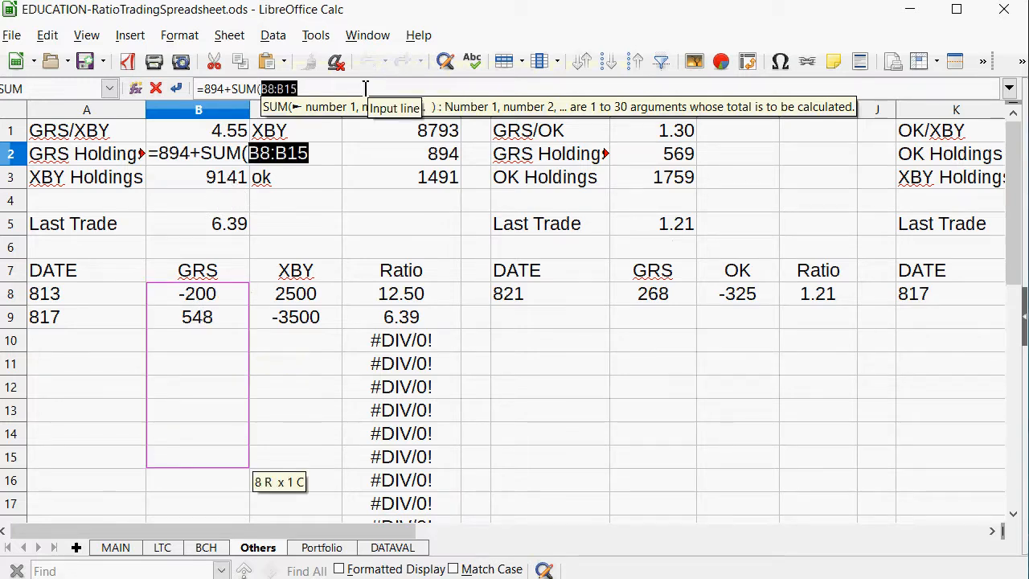
text(00)
key(Return)
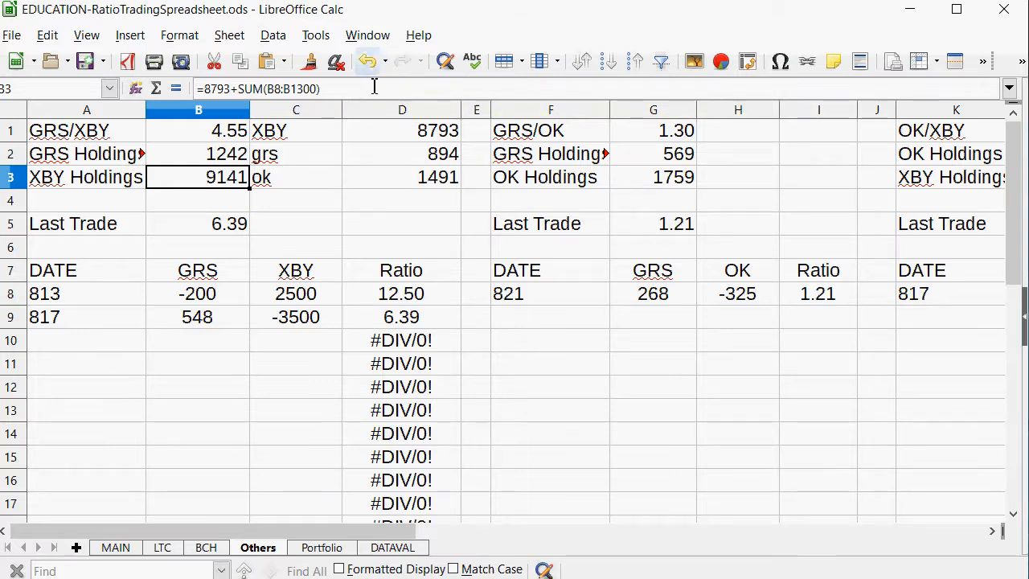
Correct the XBY Holdings formula in B3 to sum the XBY column, using =8793+SUM(C8:C1455).
click(374, 89)
key(BackSpace)
key(BackSpace)
key(BackSpace)
key(BackSpace)
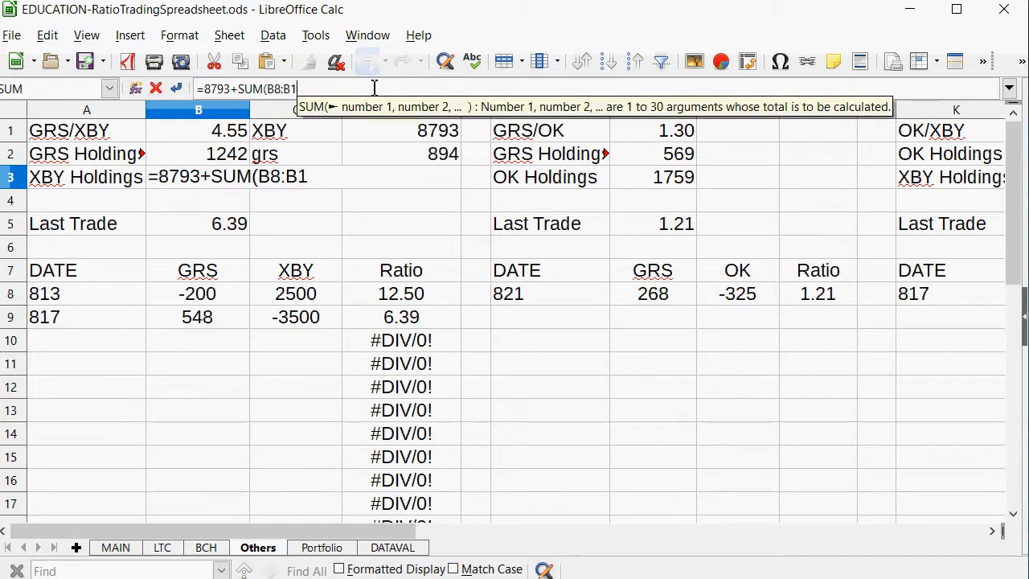
key(BackSpace)
key(BackSpace)
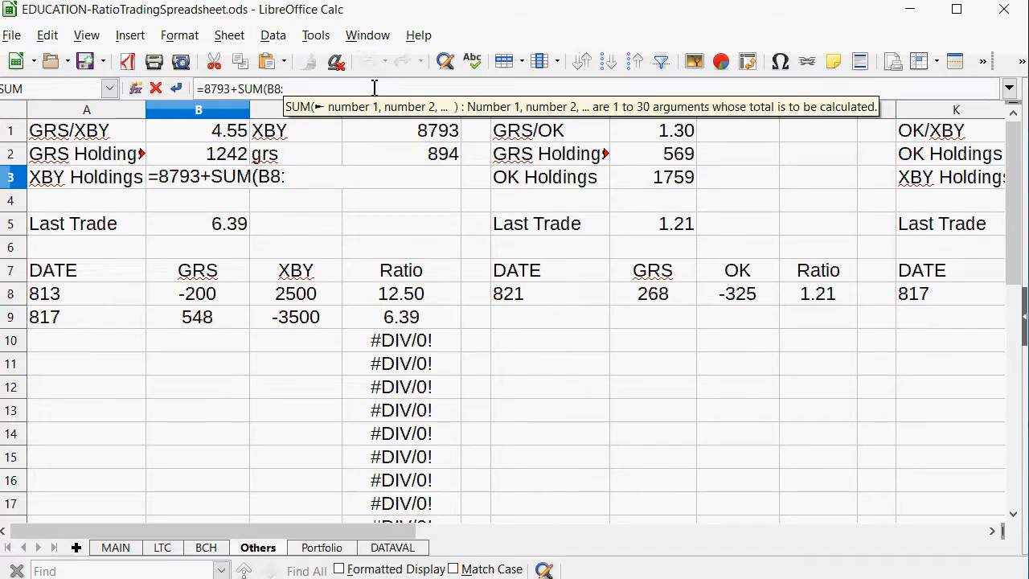
key(BackSpace)
key(BackSpace)
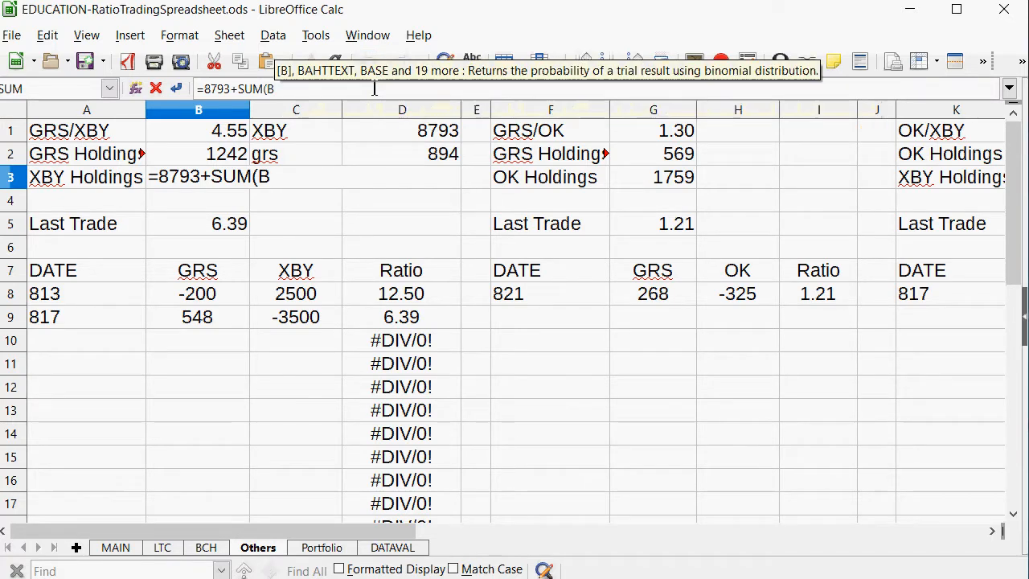
key(BackSpace)
text(c)
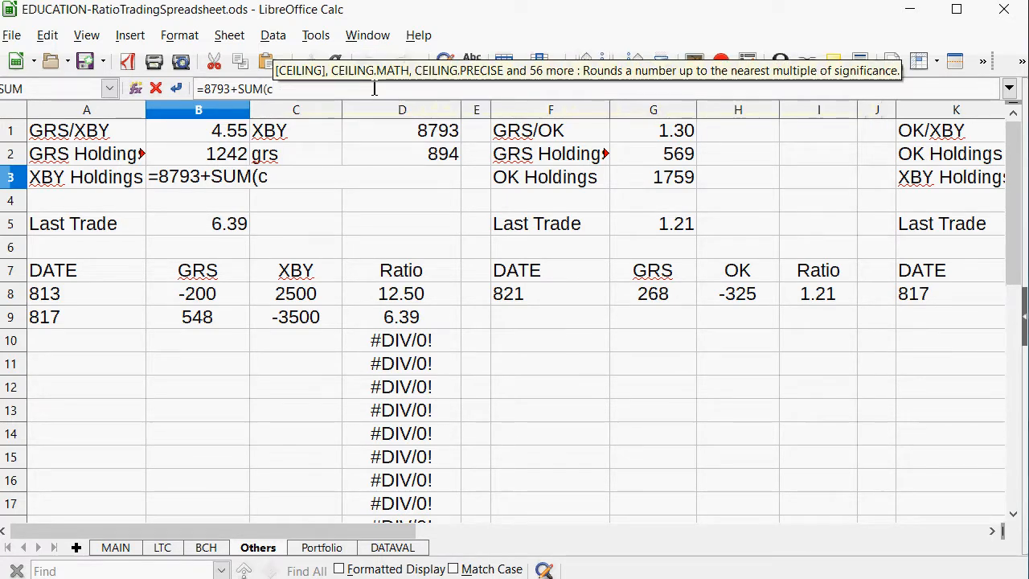
key(BackSpace)
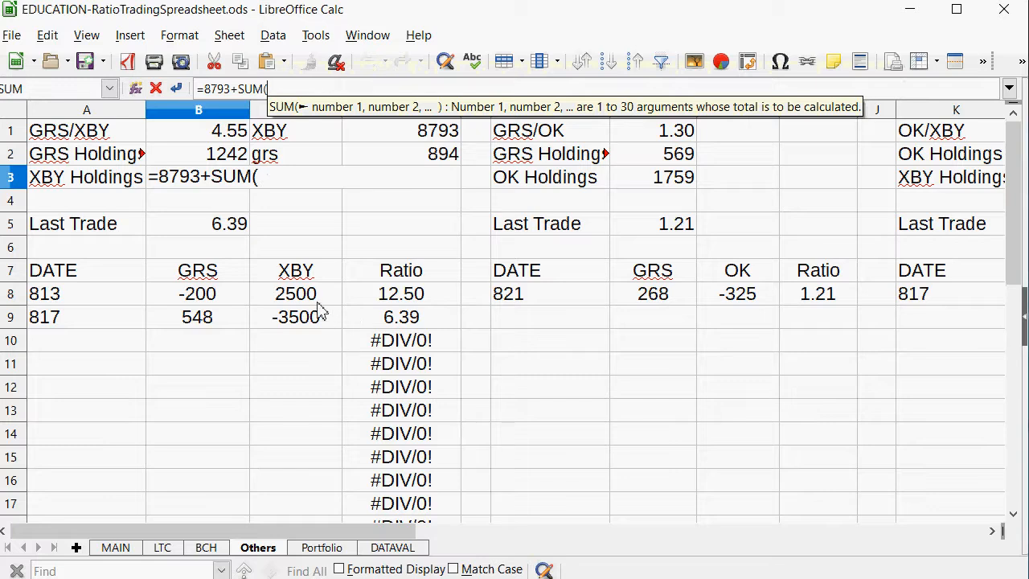
drag(318, 296, 264, 437)
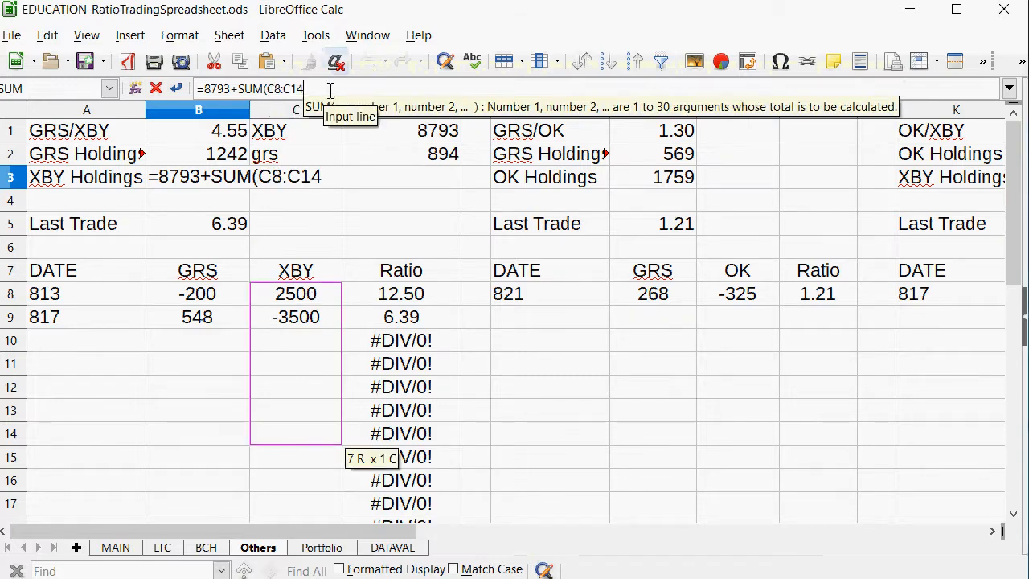
key(Return)
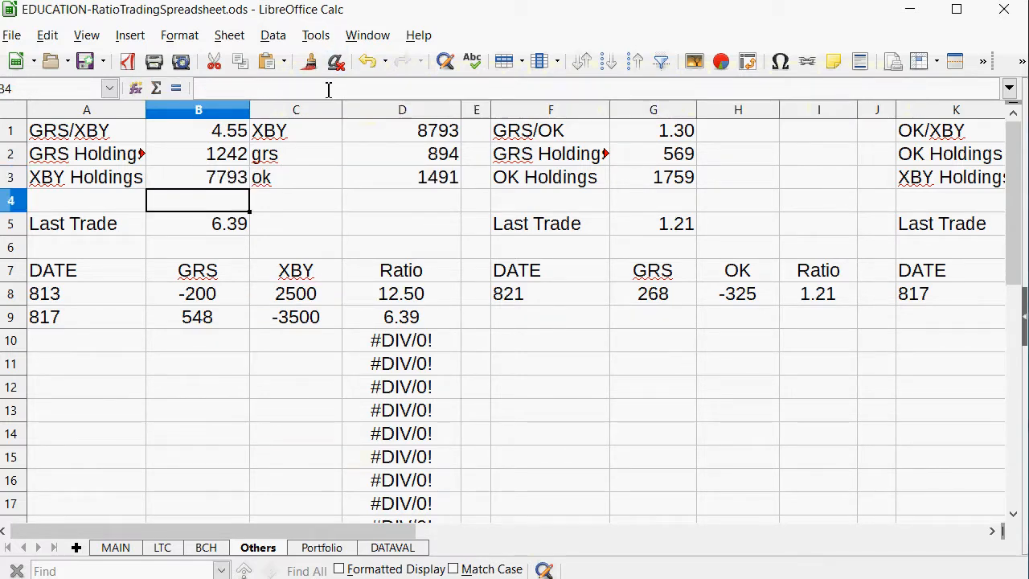
Recheck the GRS and XBY Holdings formulas and the Last Trade cell in the GRS/XBY block.
key(Up)
key(Up)
key(Up)
key(Down)
key(Down)
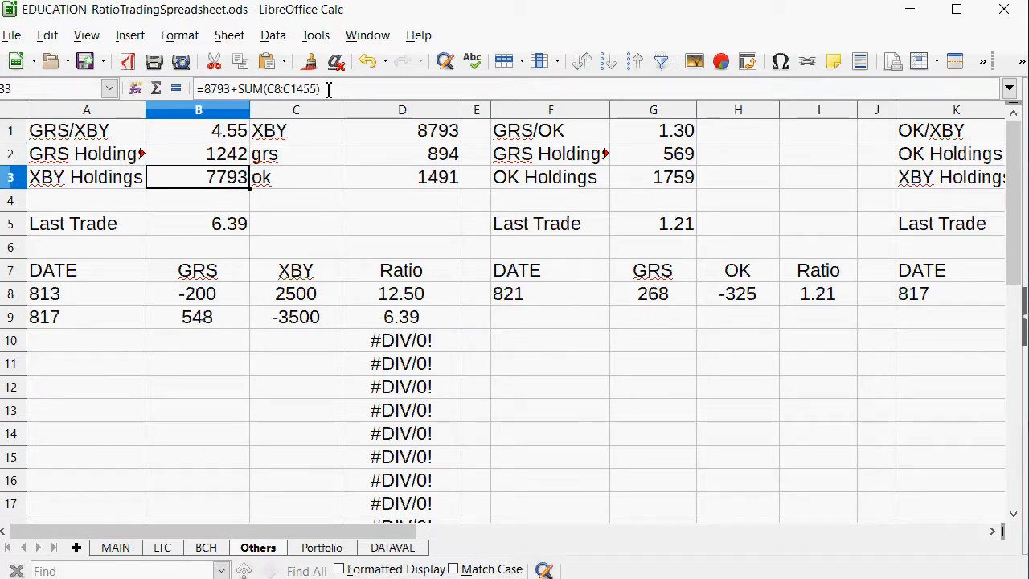
key(Down)
key(Down)
key(Down)
key(Down)
key(Up)
key(Up)
key(Up)
key(Up)
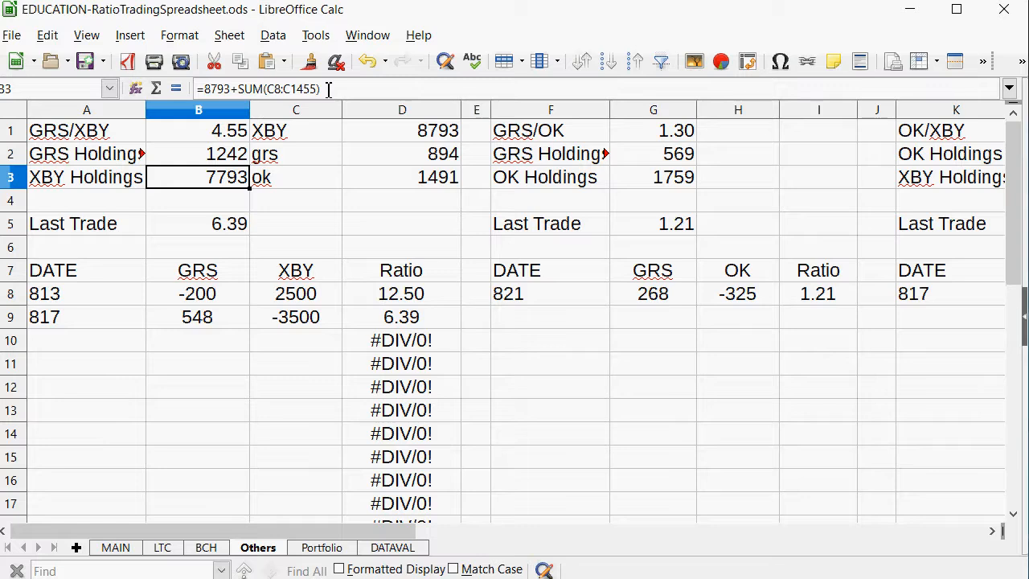
click(210, 228)
Record a GRS/XBY trade in row 10 with -2600 XBY and 560 GRS, using =C10/4.55 to estimate the GRS amount first.
click(289, 346)
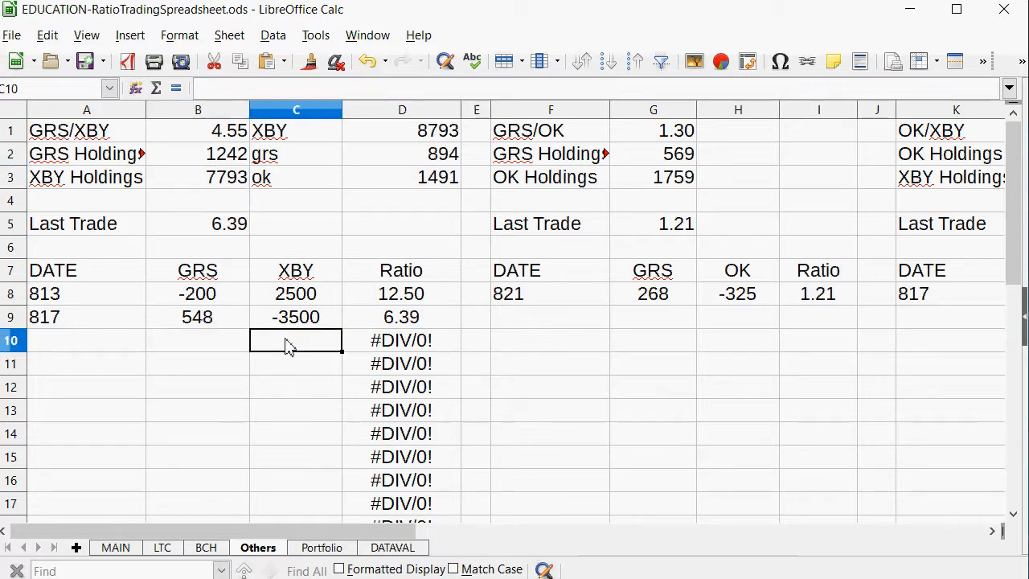
text(-2600)
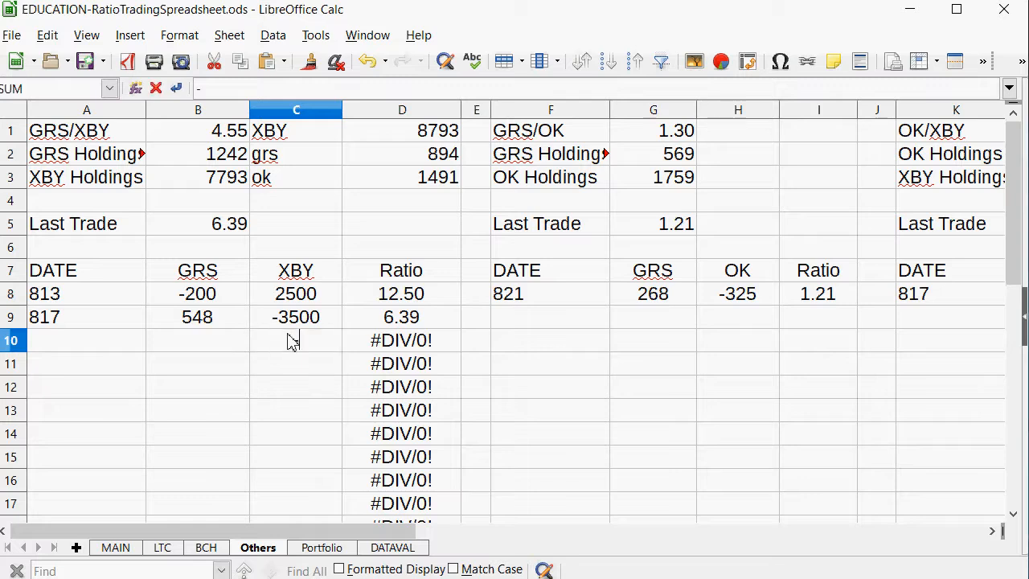
key(Left)
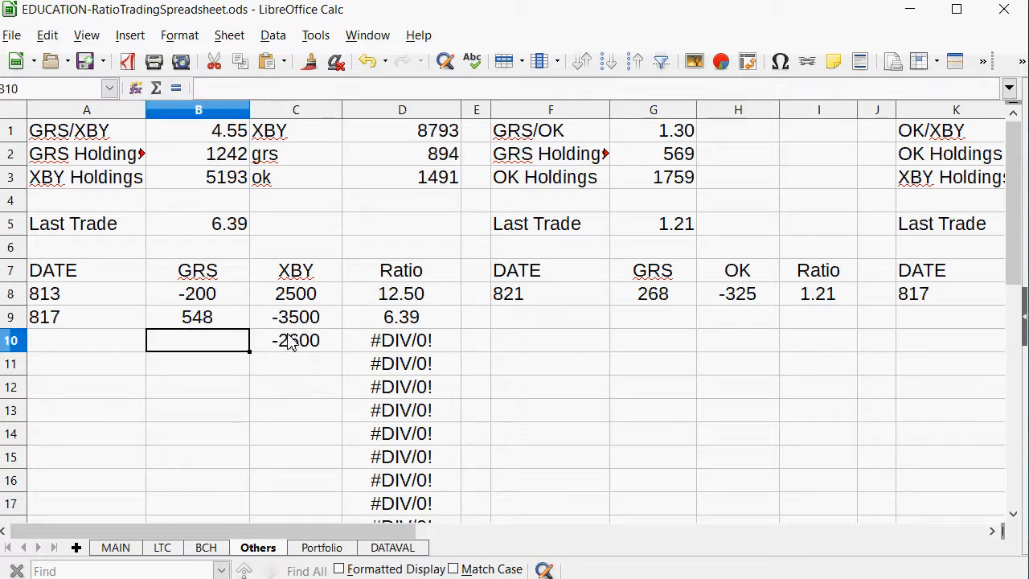
text(=)
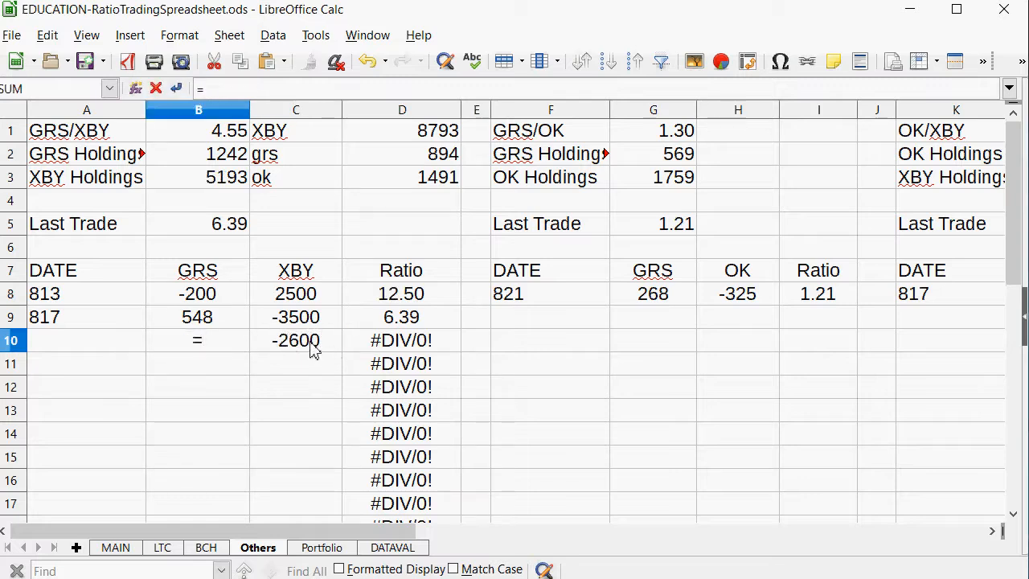
click(314, 346)
text(/4.55)
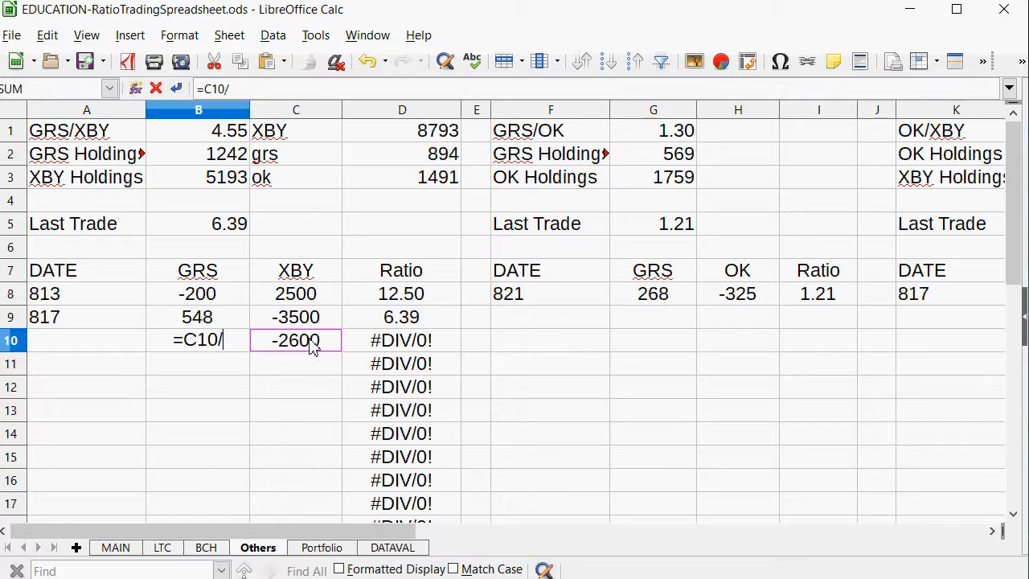
key(Return)
key(Up)
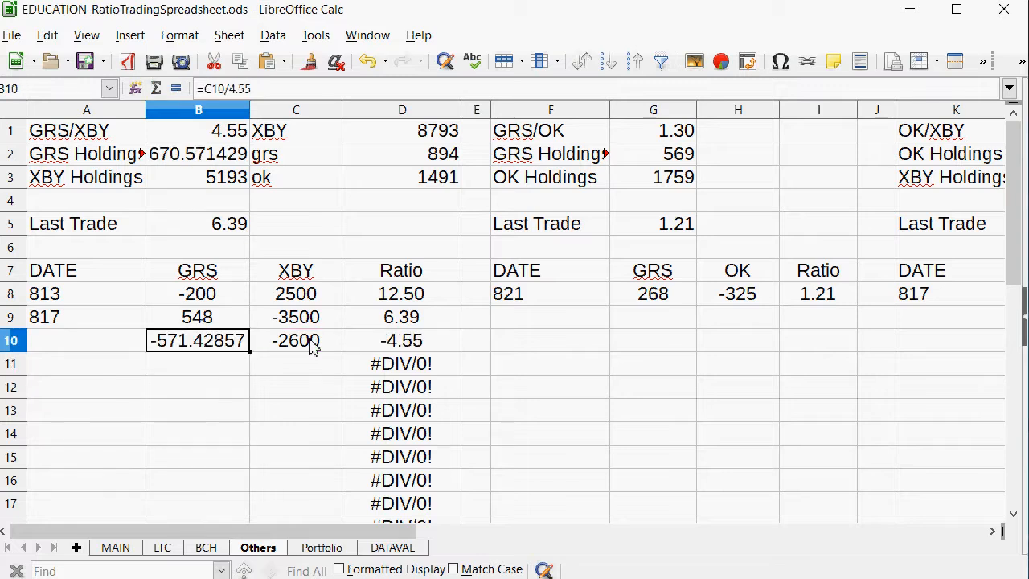
text(560)
key(Return)
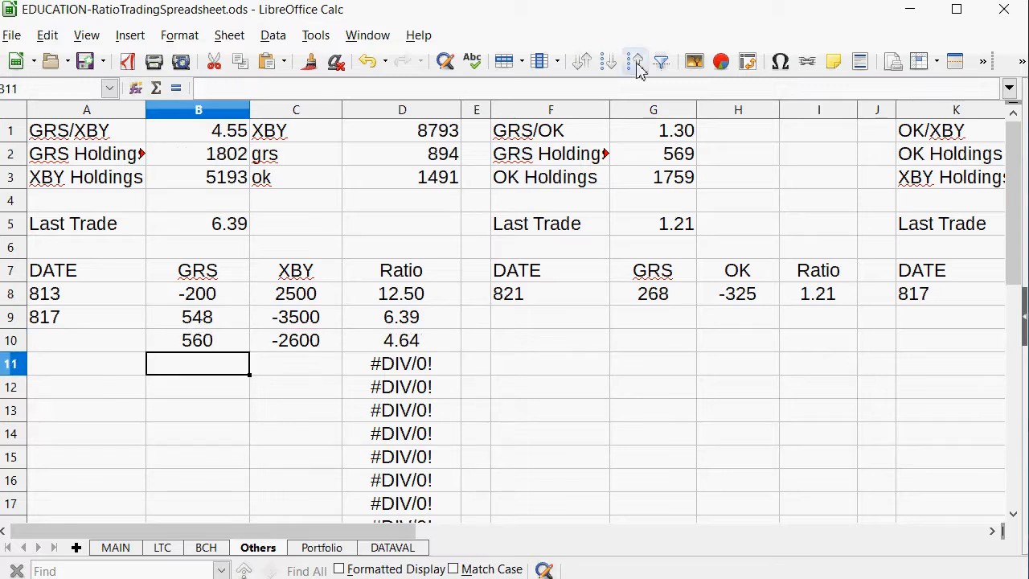
Check the current date code on MAIN and enter 825 as the new GRS/XBY trade's date in A10.
click(75, 326)
click(78, 338)
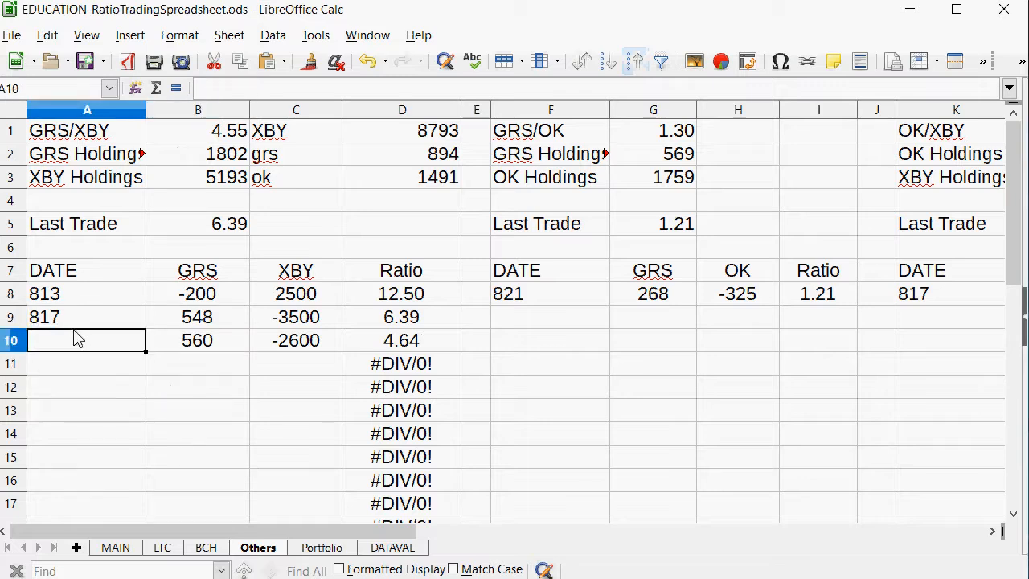
click(115, 548)
scroll(153, 290, up, 2)
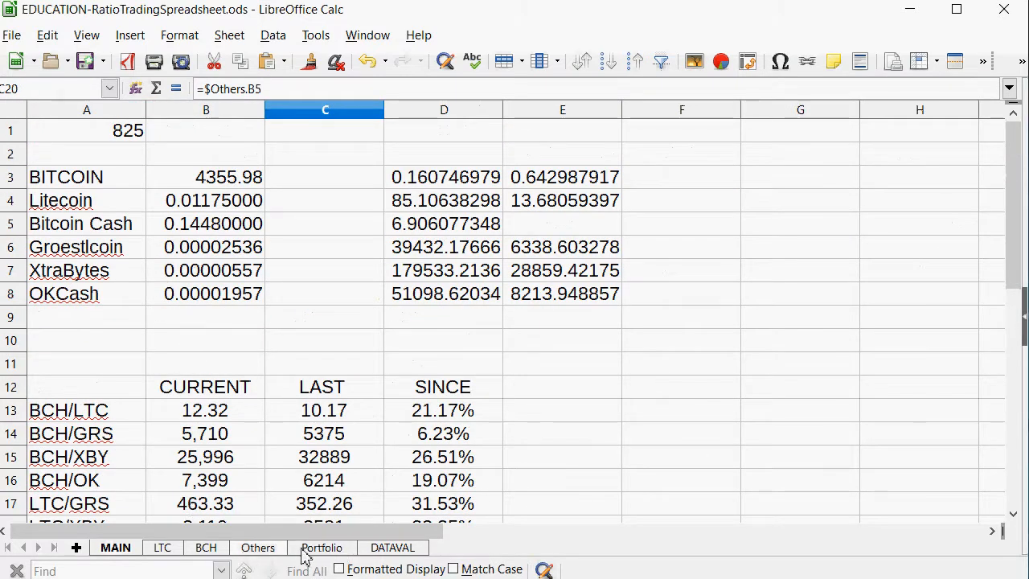
click(264, 547)
text(825)
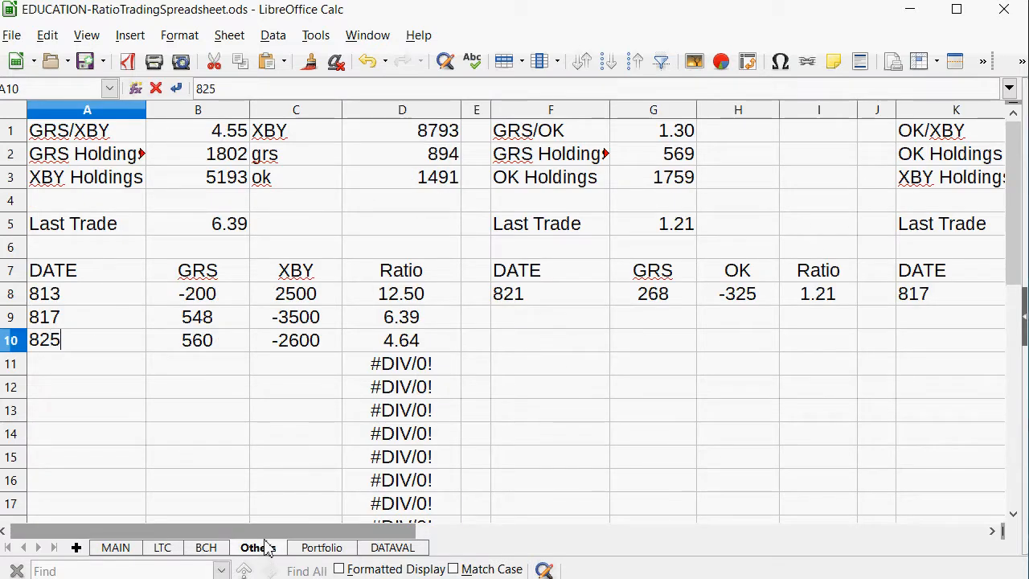
key(Return)
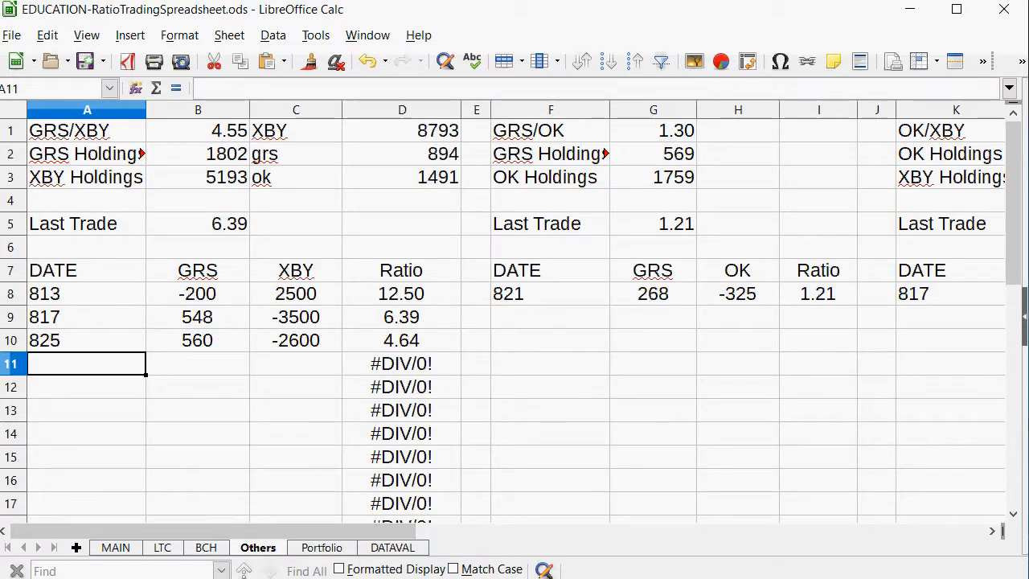
Compare the ratios on MAIN, then set the GRS/XBY Last Trade value in B5 of Others to 4.64.
click(115, 548)
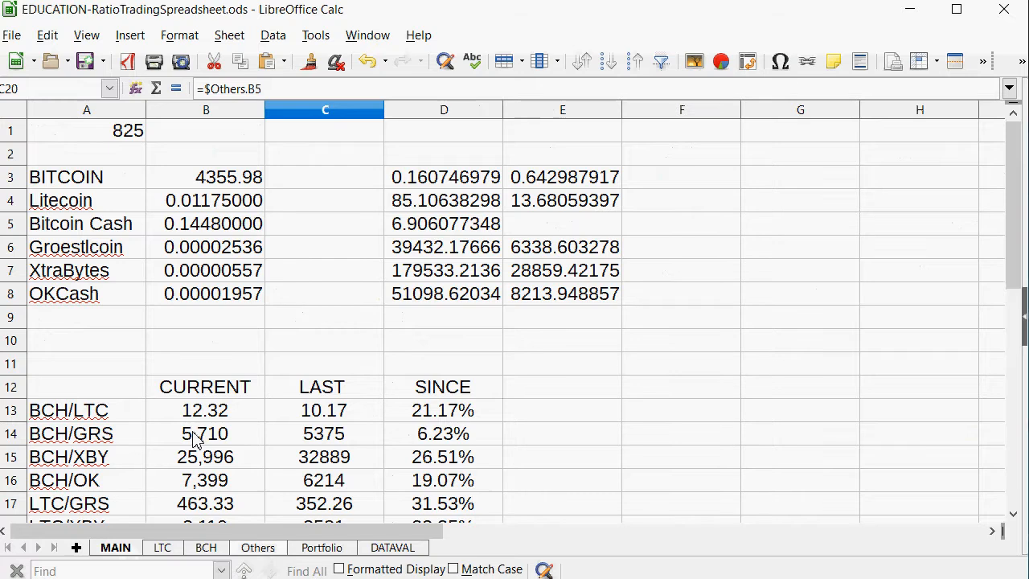
scroll(201, 442, down, 2)
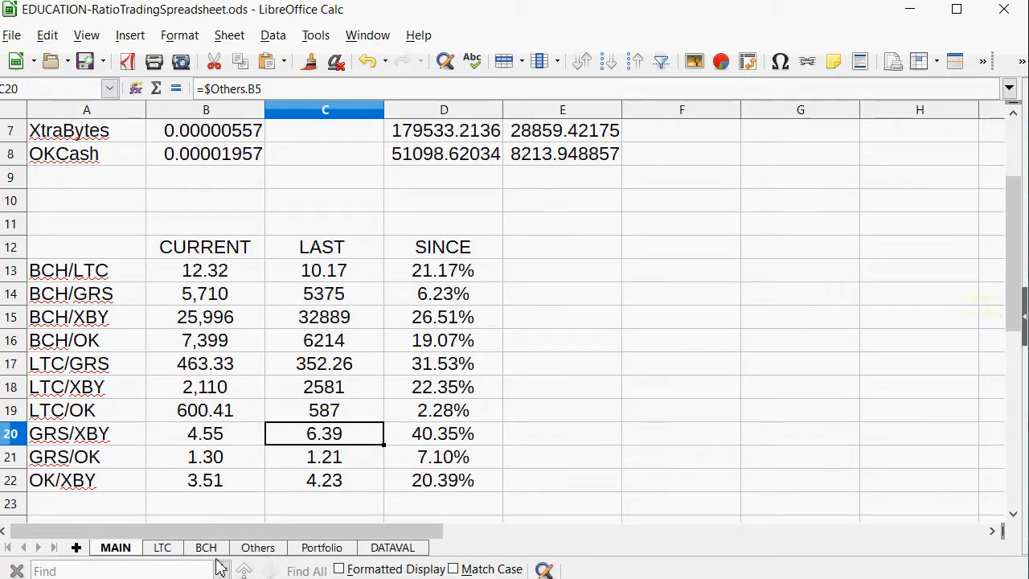
click(256, 549)
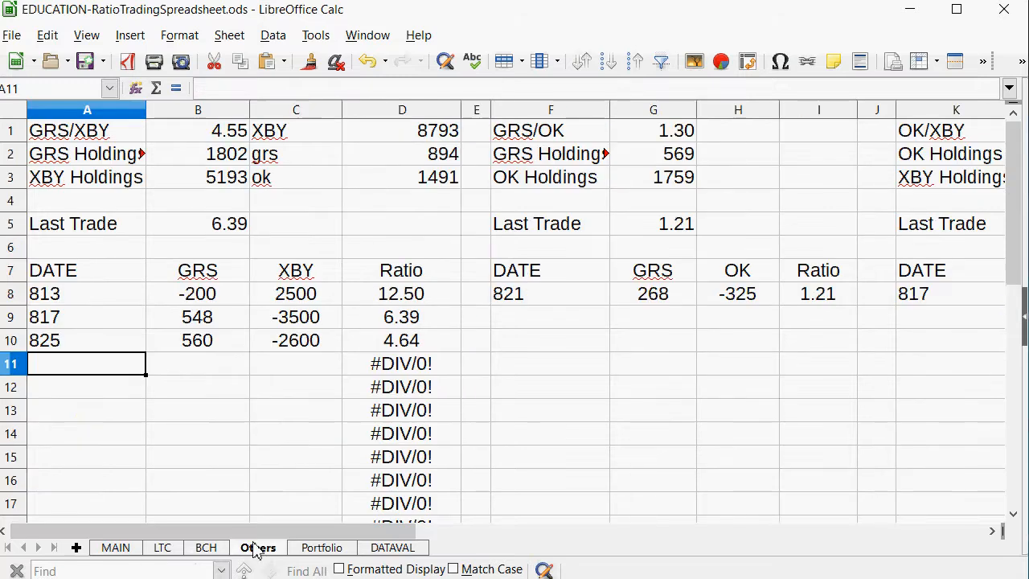
click(229, 230)
text(4)
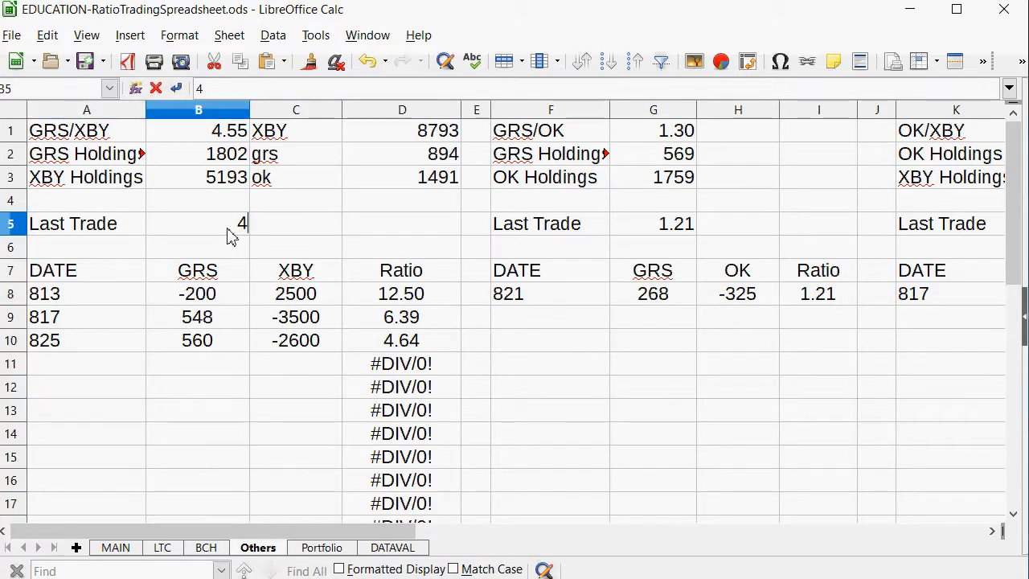
text(.64)
key(Return)
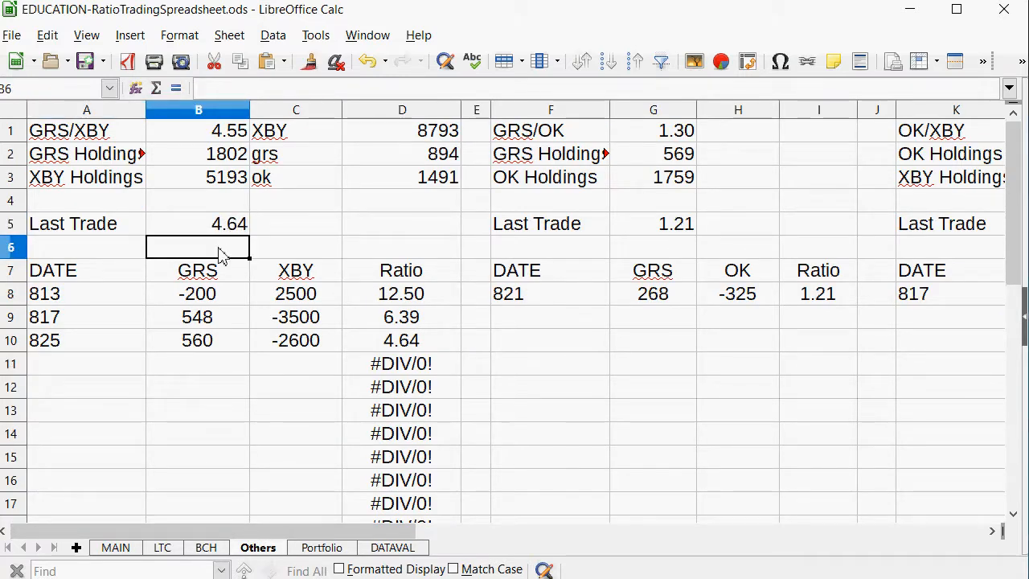
Examine the GRS/XBY and LTC/GRS ratios on MAIN and the GRS and LTC Holdings formulas in the LTC/GRS block.
click(117, 549)
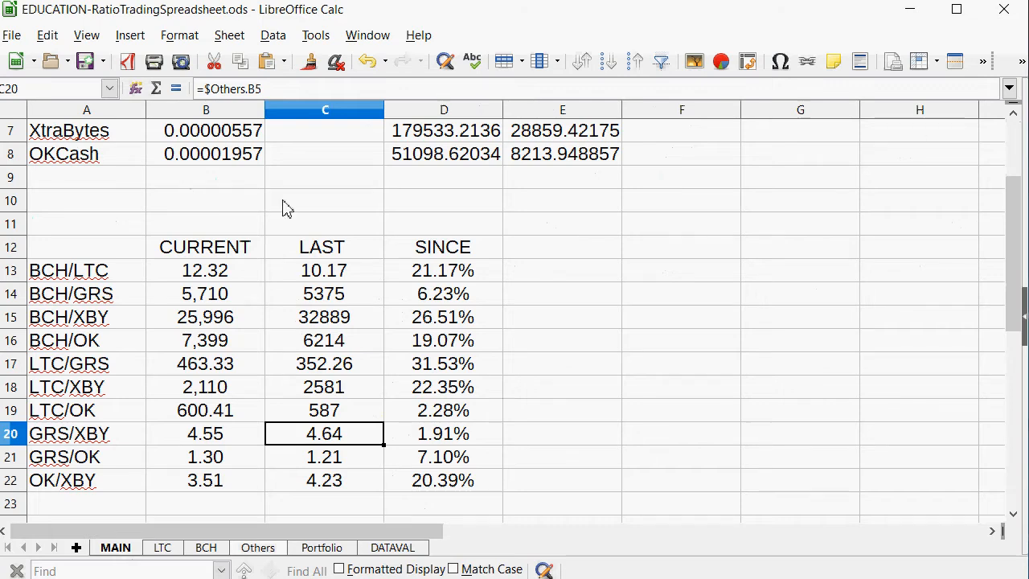
drag(434, 365, 73, 365)
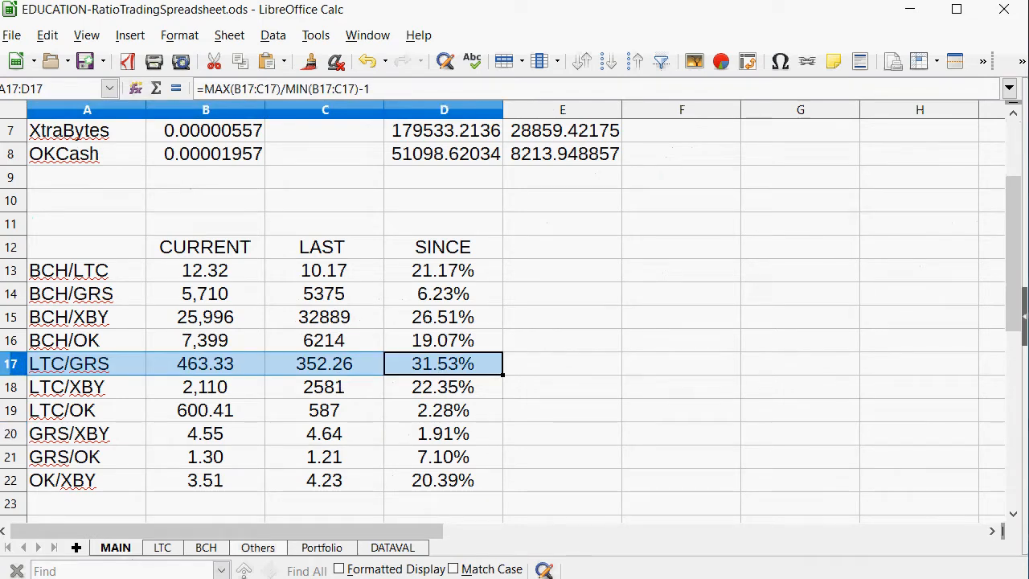
click(346, 366)
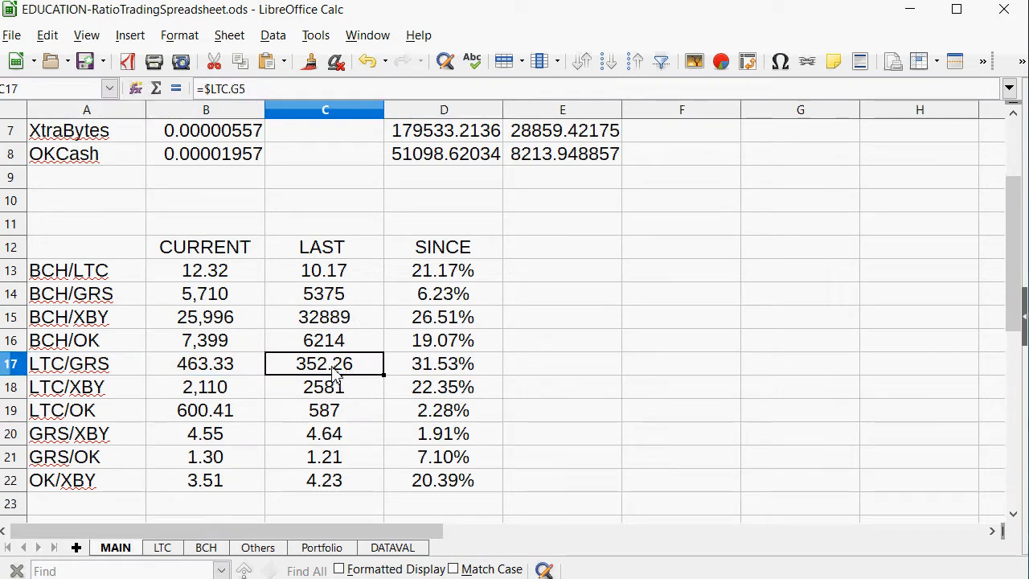
click(121, 366)
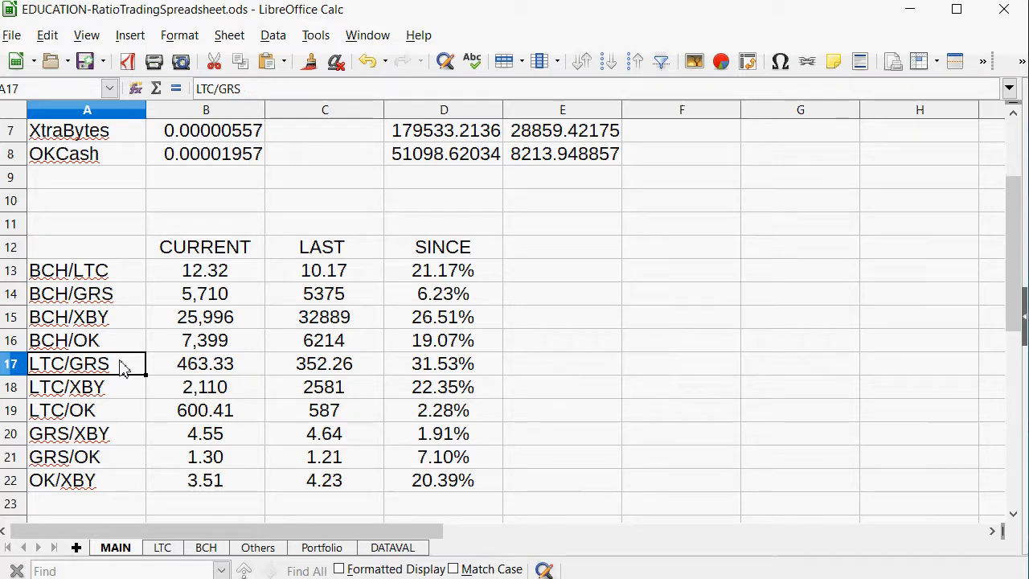
click(163, 549)
drag(563, 538, 273, 538)
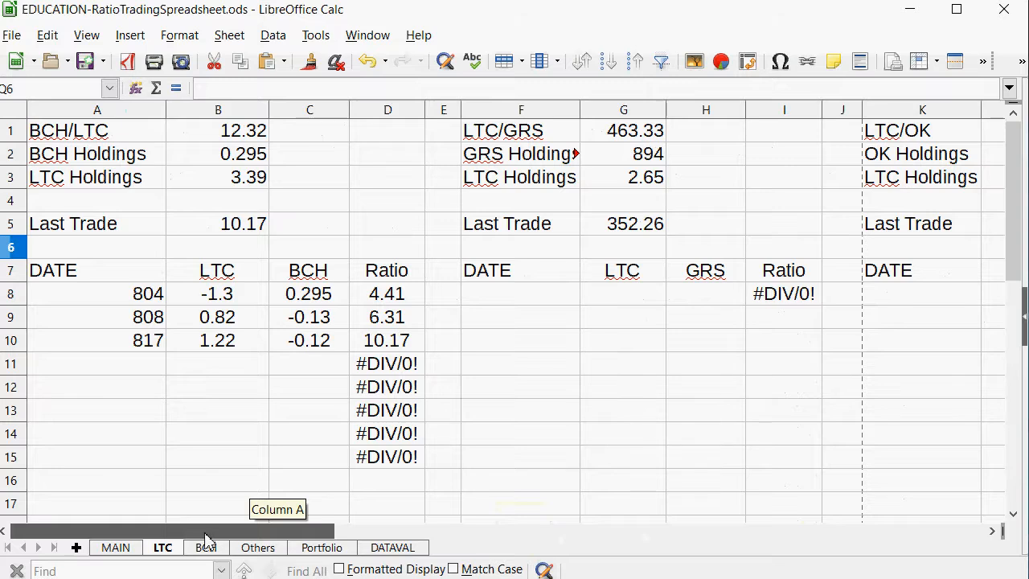
click(637, 156)
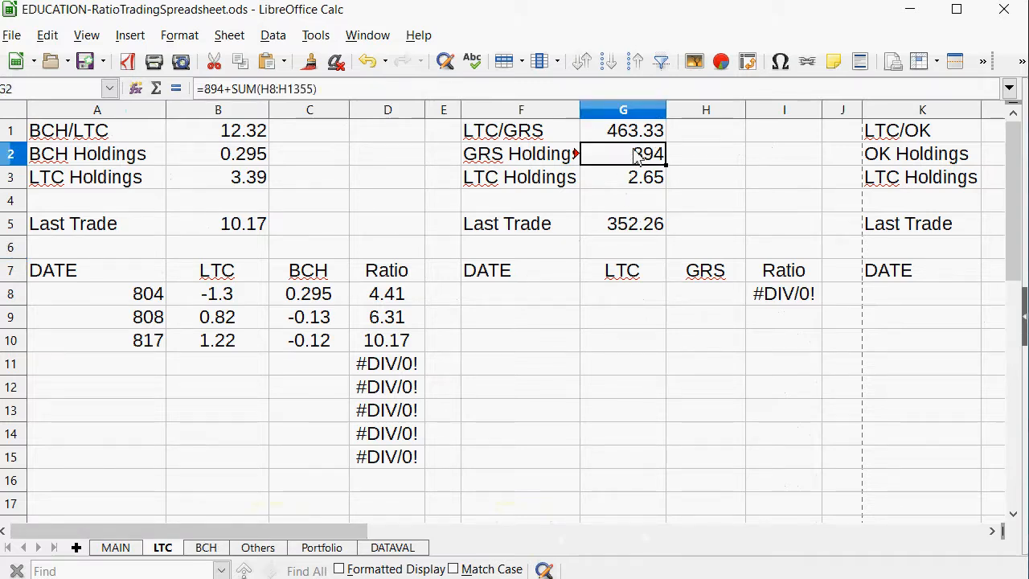
click(653, 186)
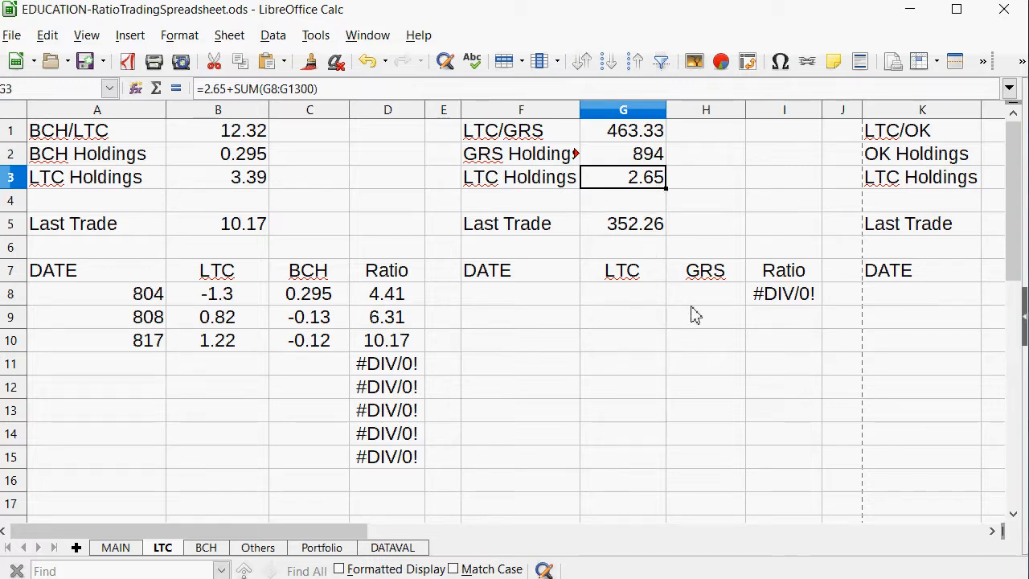
click(499, 281)
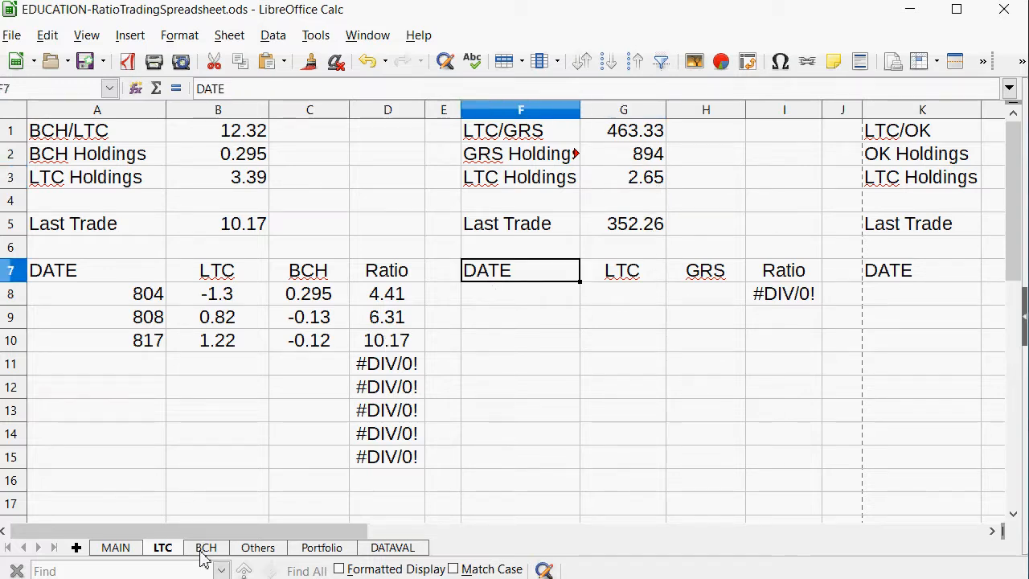
Enter 825 as the date of the first LTC/GRS trade in F8 of the LTC sheet.
click(117, 548)
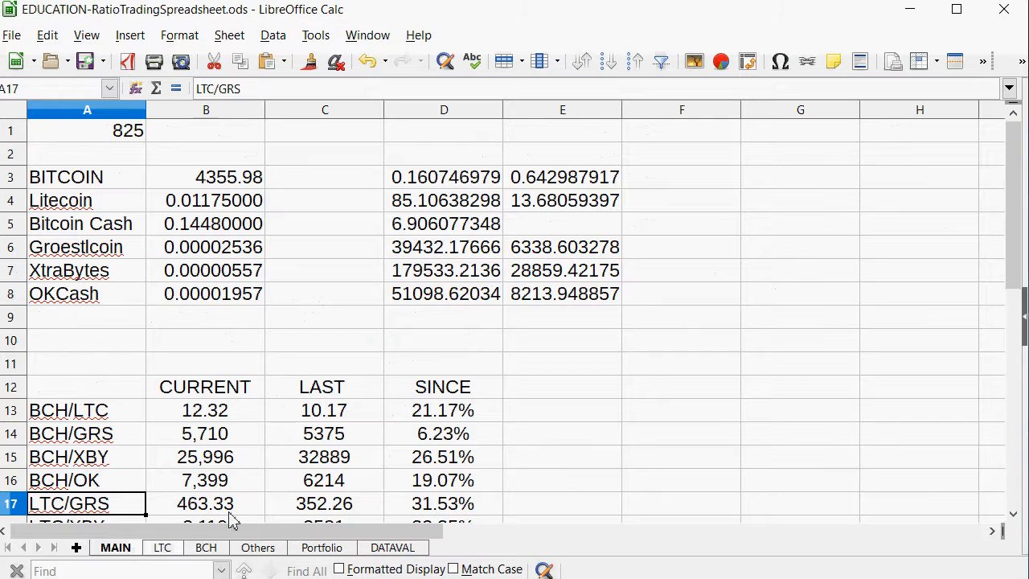
click(166, 548)
key(Down)
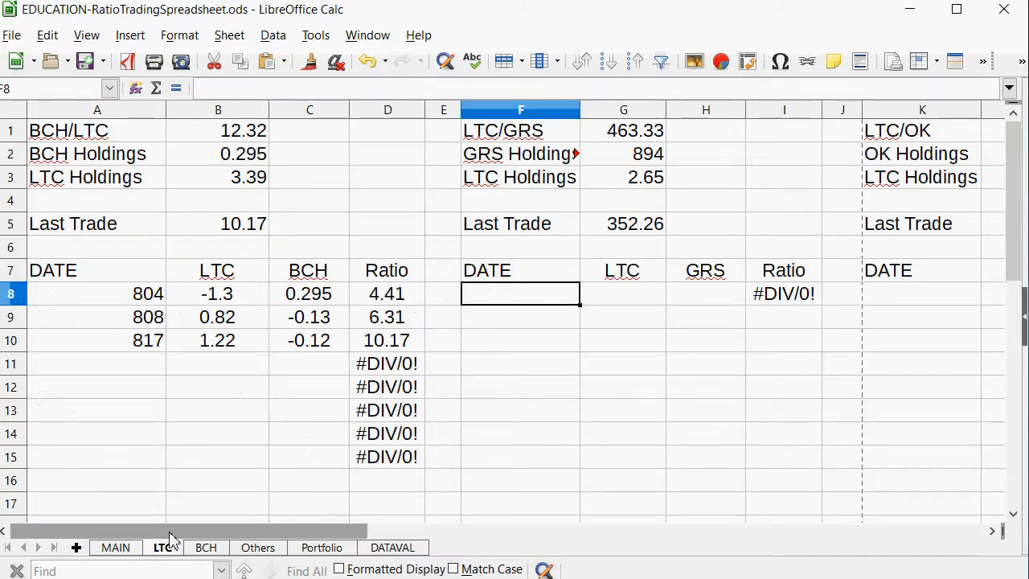
text(825)
key(Tab)
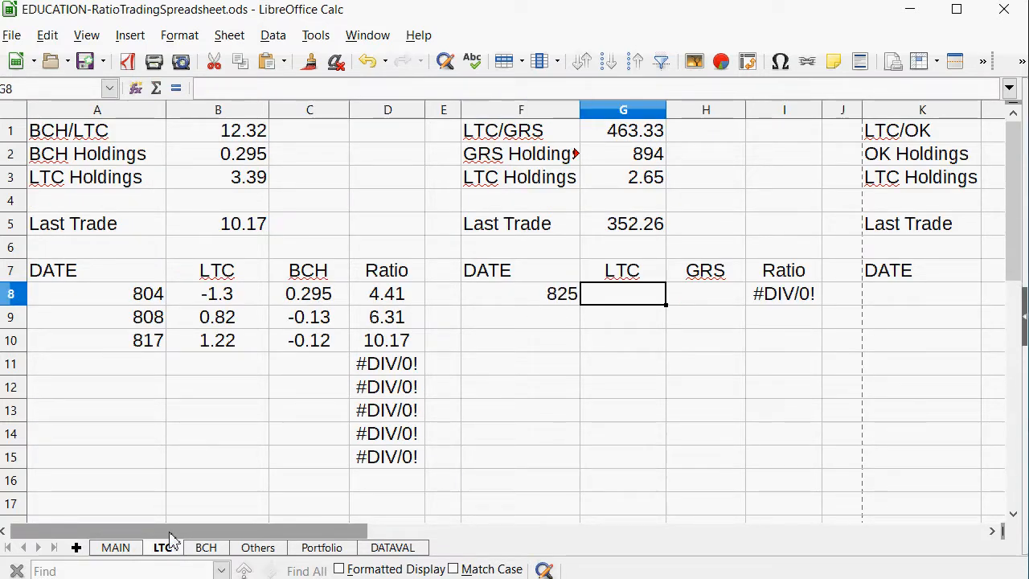
drag(529, 310, 528, 333)
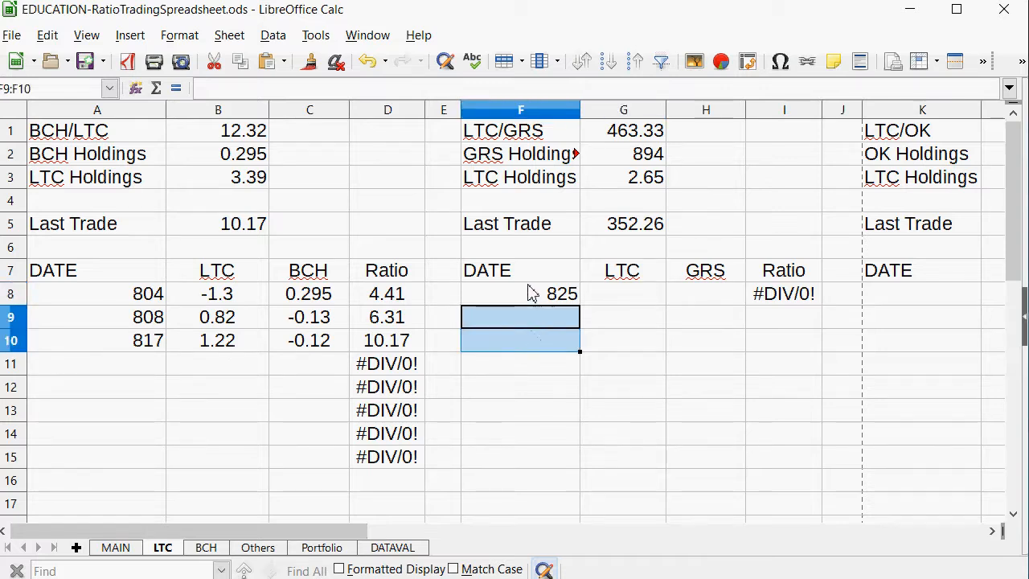
drag(529, 286, 527, 517)
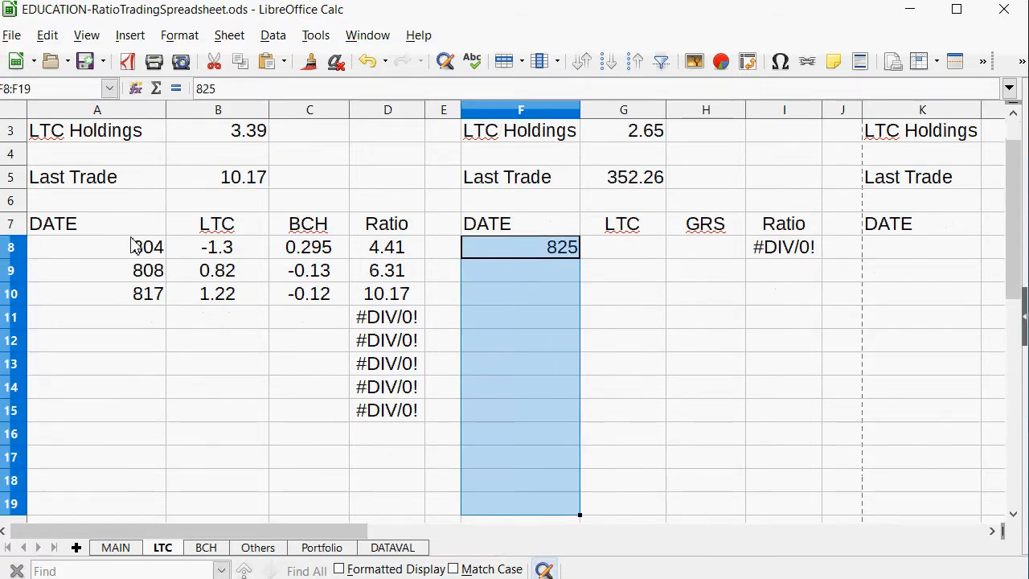
click(62, 91)
text(33)
click(734, 370)
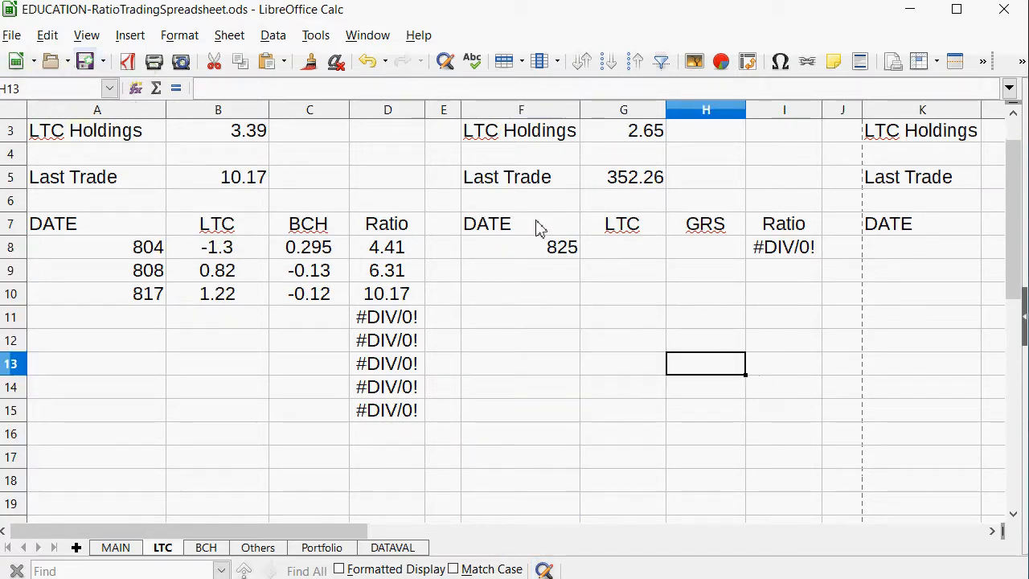
Left-align the LTC/GRS DATE cells in the range F8:F1733.
drag(521, 247, 521, 457)
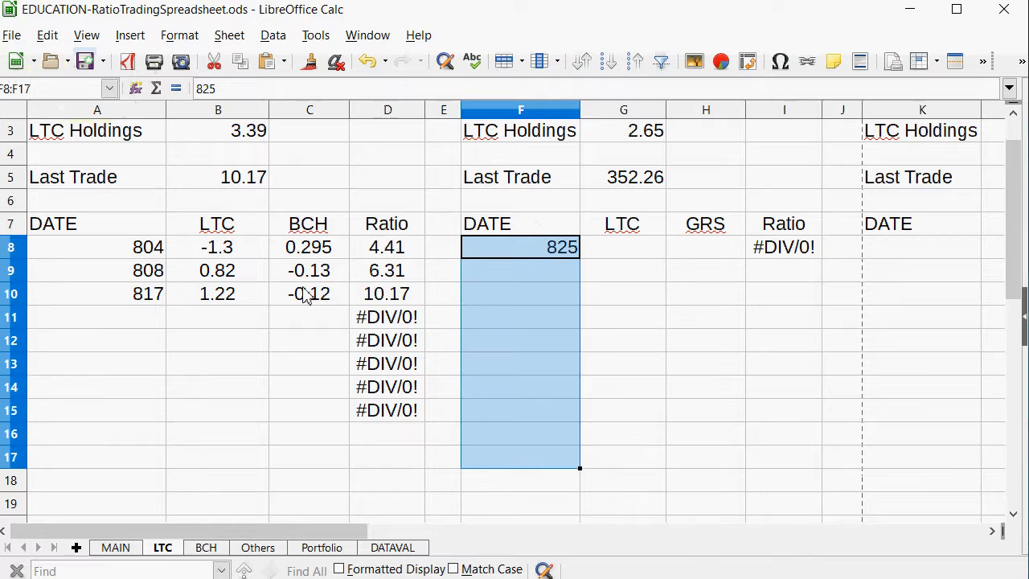
click(58, 90)
text(33)
key(Return)
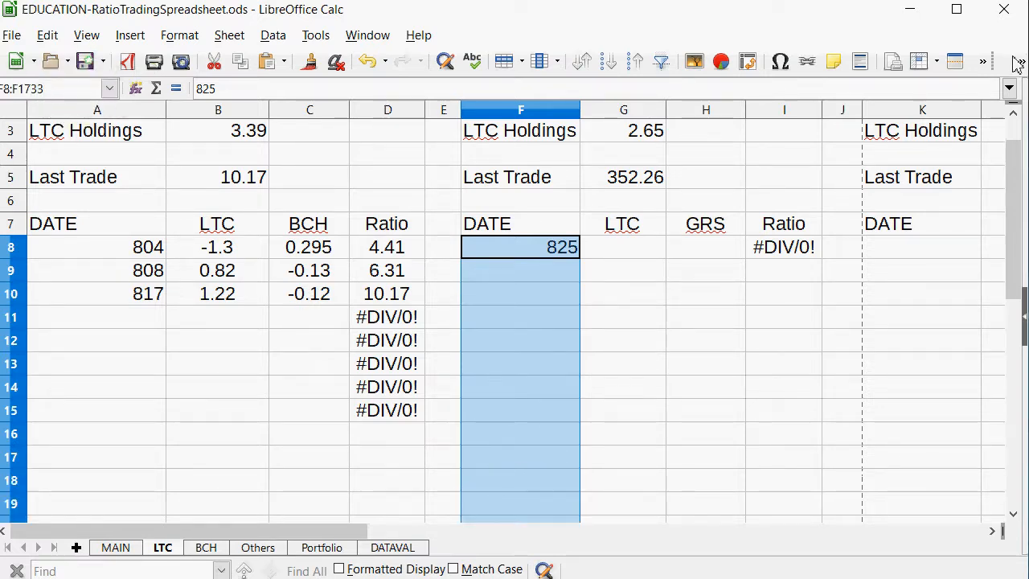
key(F2)
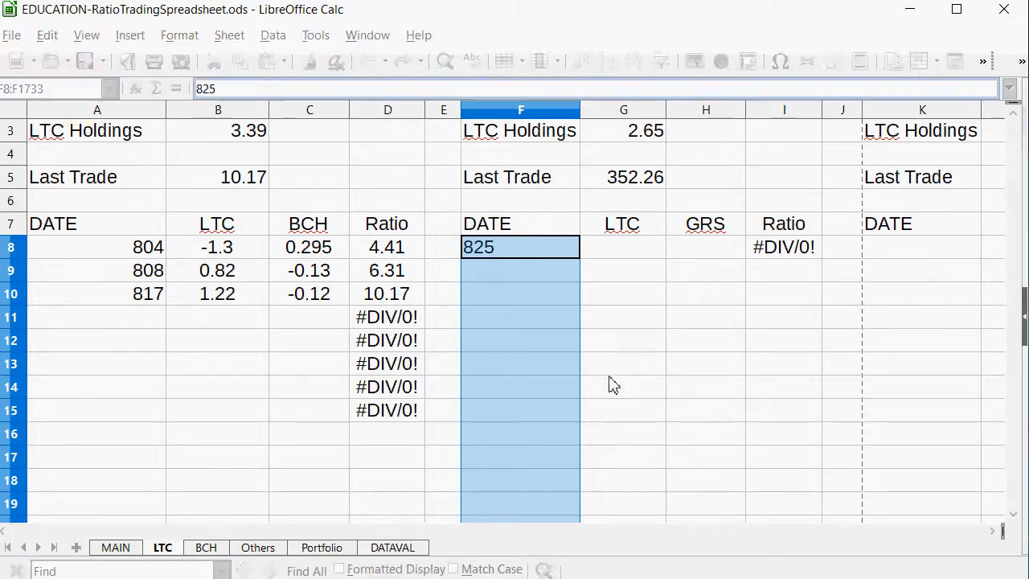
click(639, 348)
Enter -0.4 as the LTC amount of the 825 LTC/GRS trade in G8.
scroll(636, 346, up, 1)
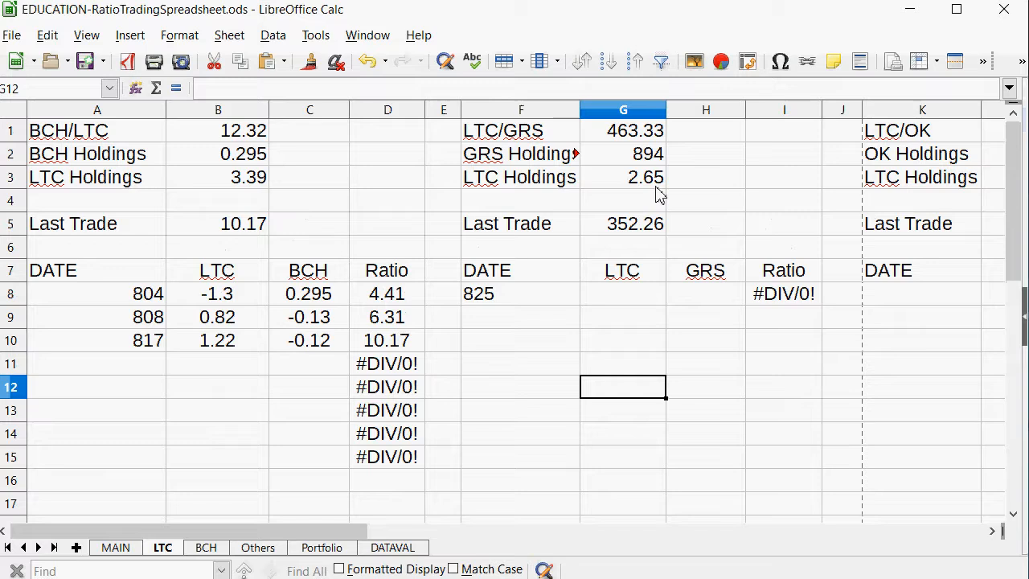
click(674, 299)
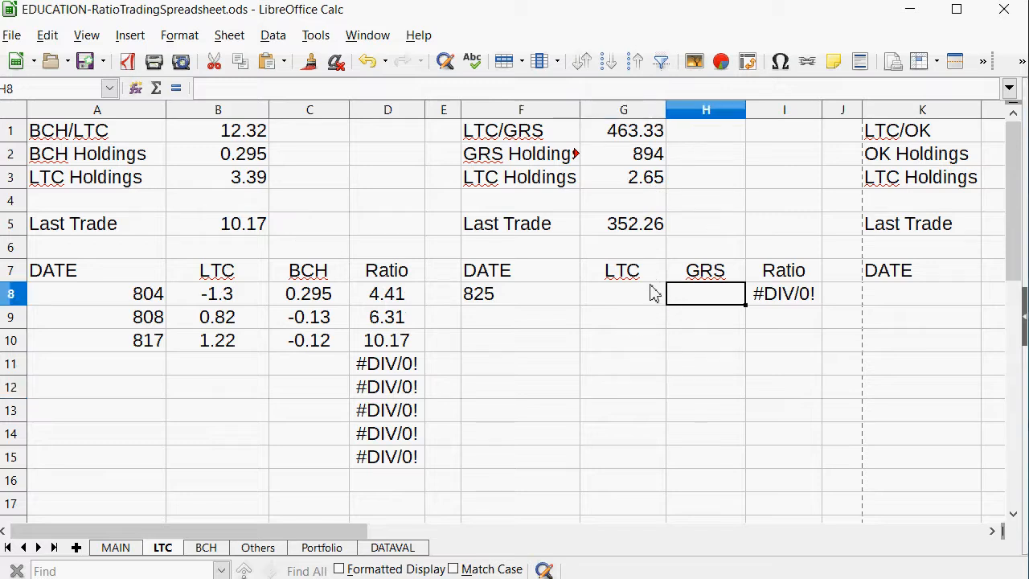
click(652, 294)
text(-0.4)
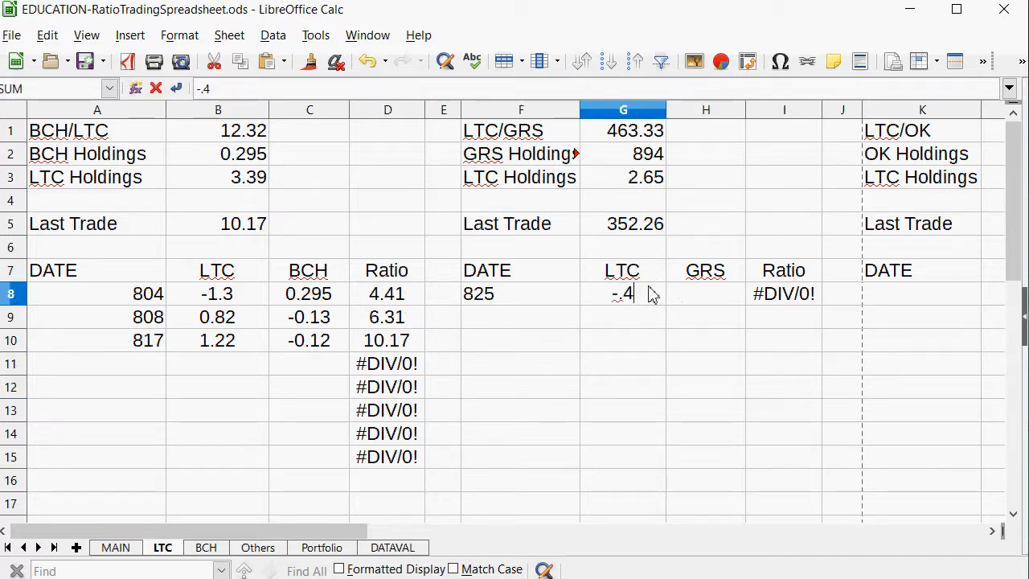
key(Return)
Try to calculate the trade's GRS amount in H8 with the formula =G1/G8.
key(Right)
key(Up)
text(=)
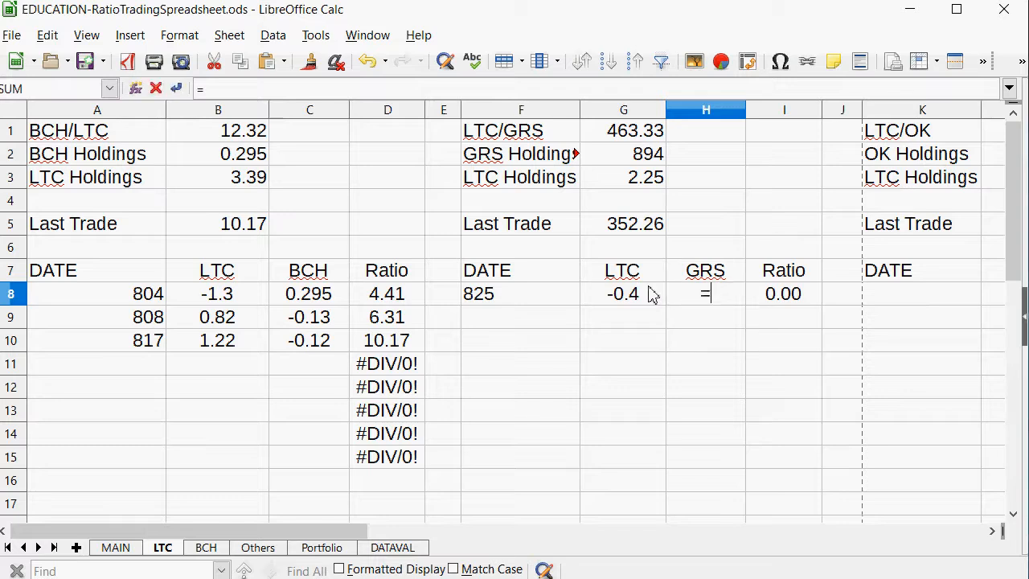
click(616, 135)
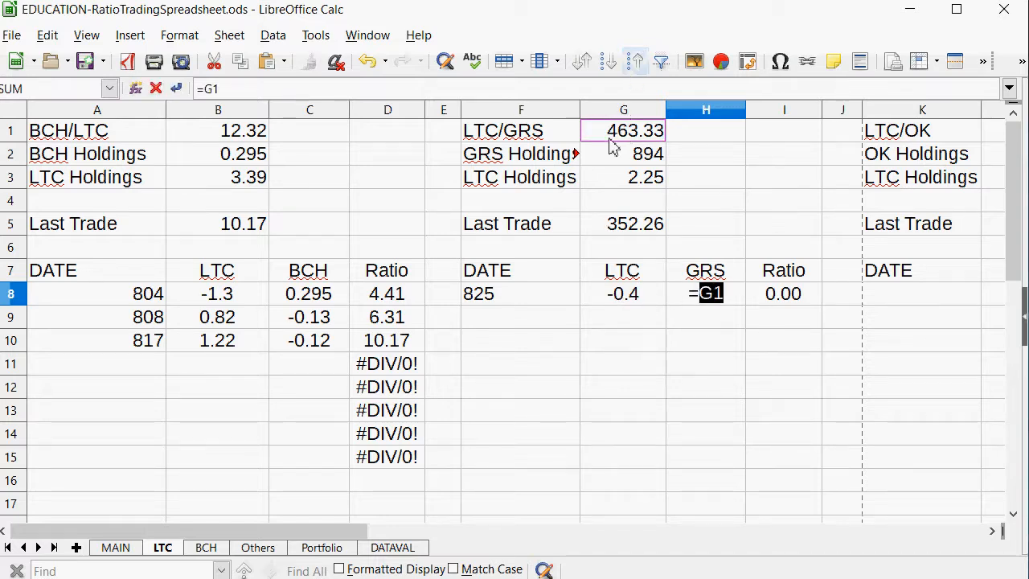
text(/)
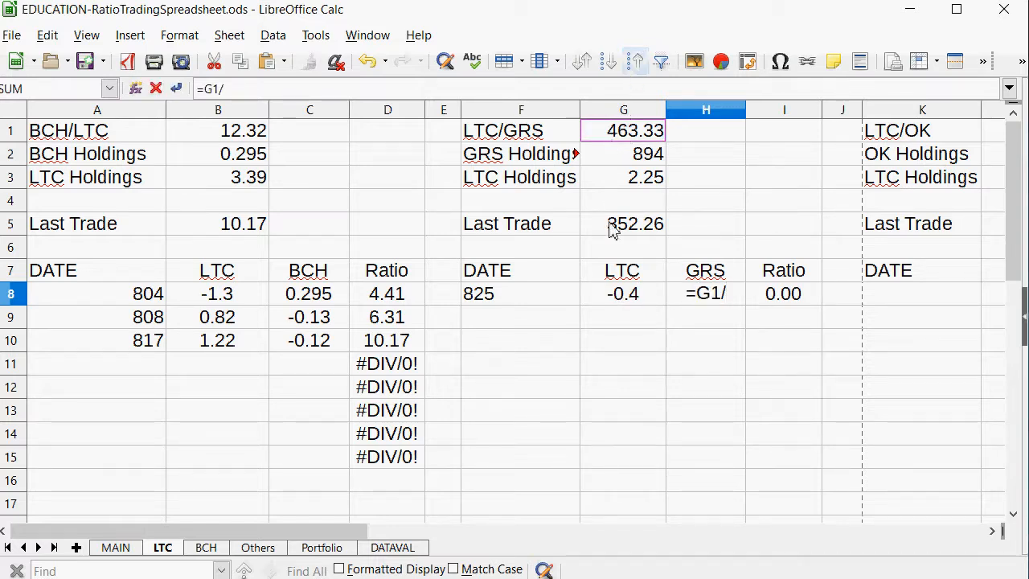
click(633, 296)
key(Return)
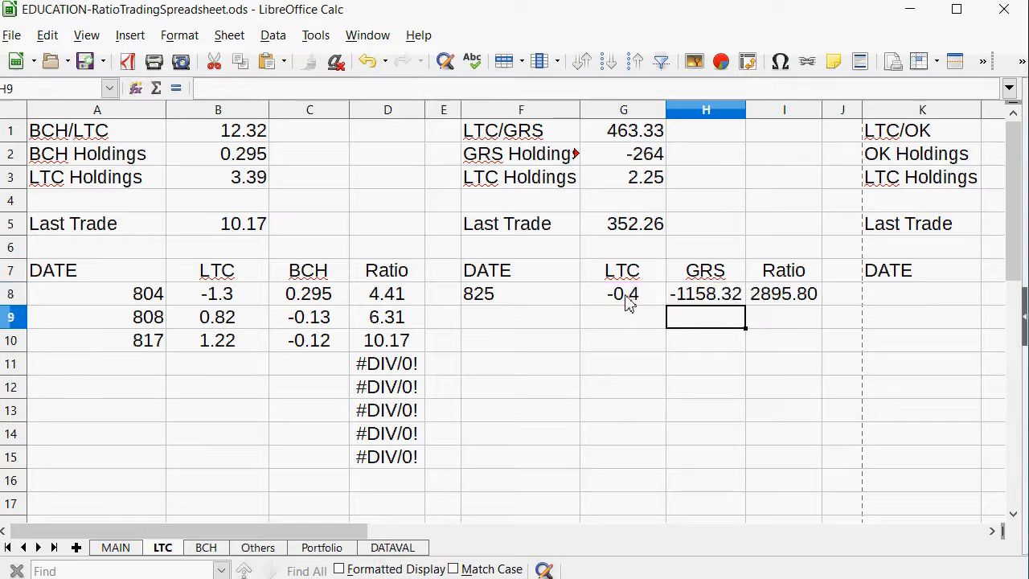
Replace the H8 formula with =G8*G1 to calculate the GRS amount from the LTC amount and current ratio.
key(Up)
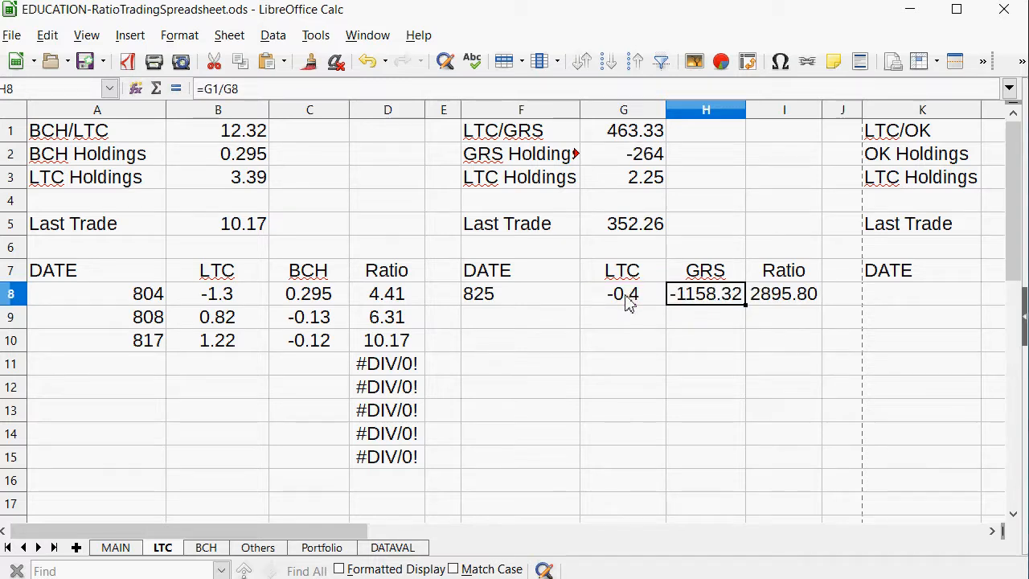
text(=)
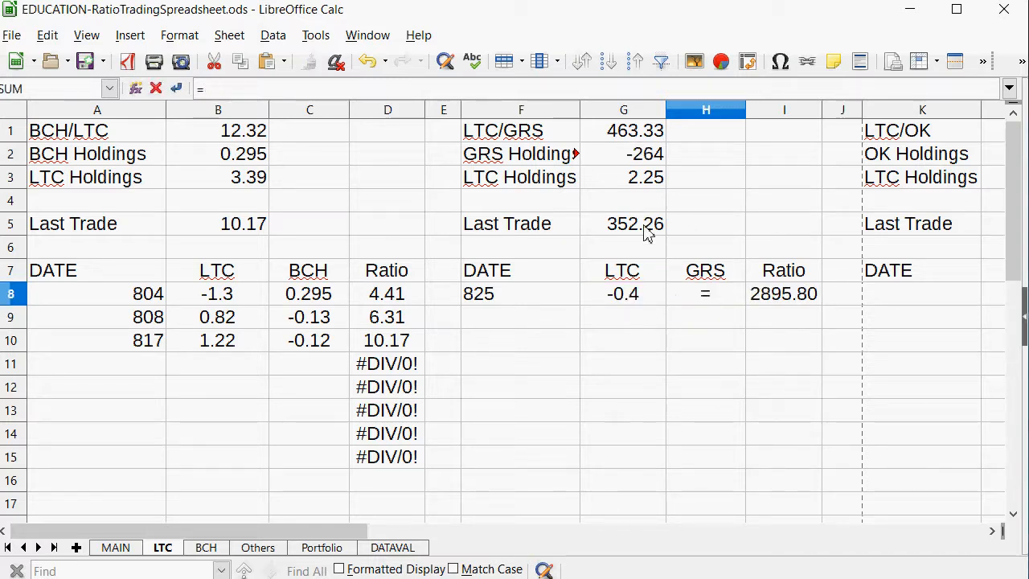
click(630, 296)
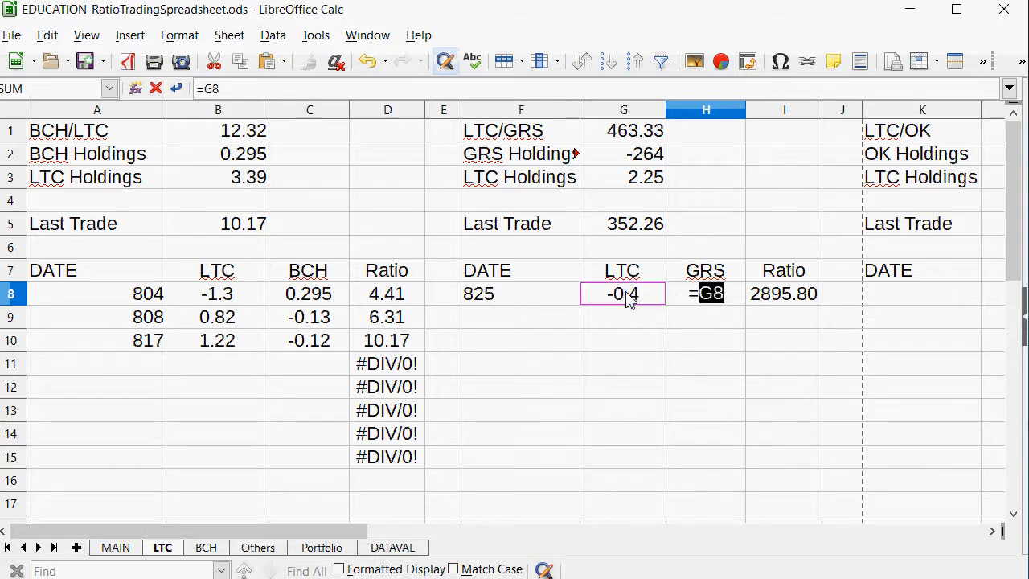
text(*)
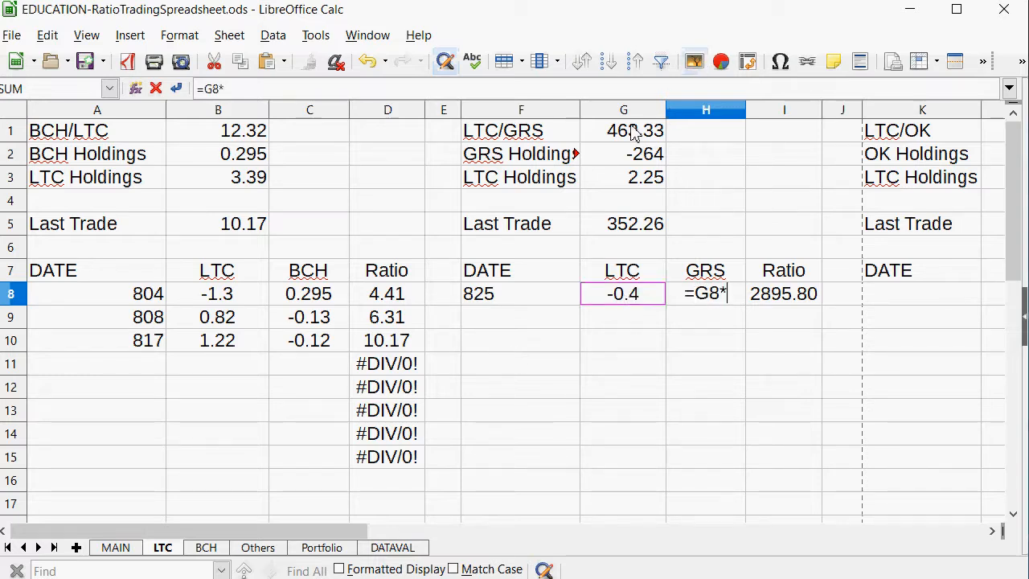
click(632, 134)
key(Return)
key(Up)
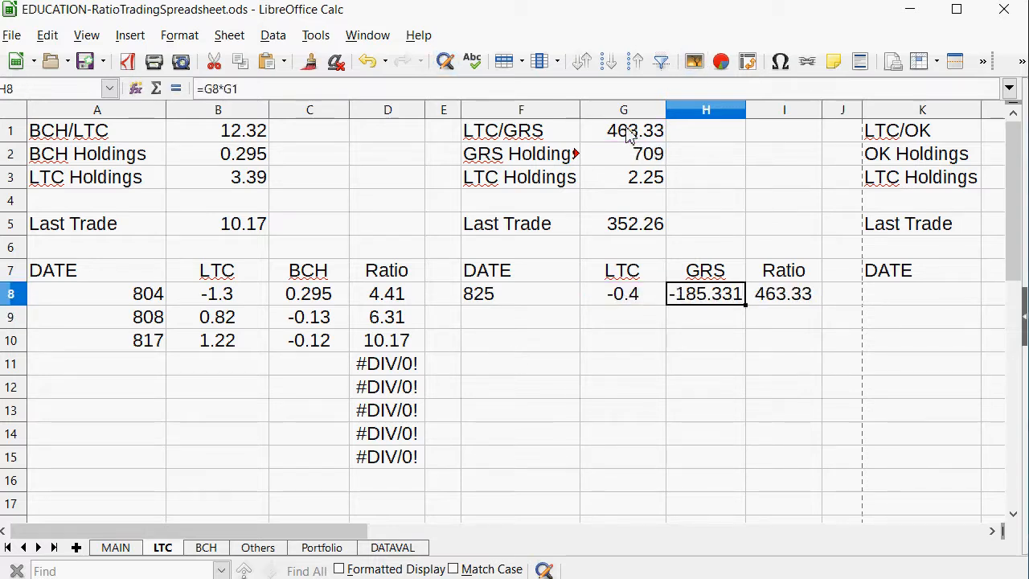
Enter 184 as the GRS amount of the 825 LTC/GRS trade in H8.
text(1)
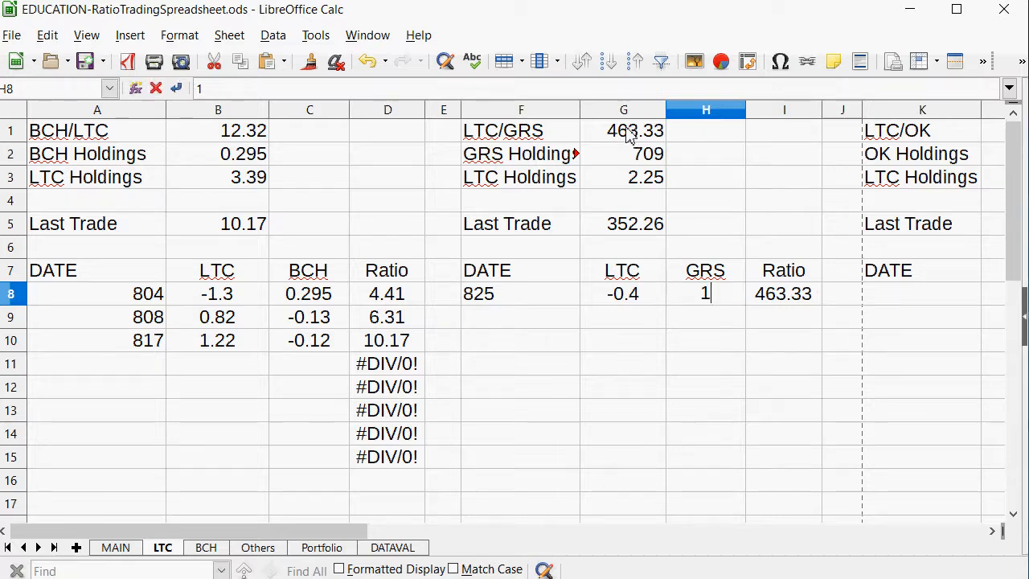
text(84)
key(Return)
Set the LTC/GRS Last Trade value in G5 to 460.
key(Up)
key(Up)
key(Up)
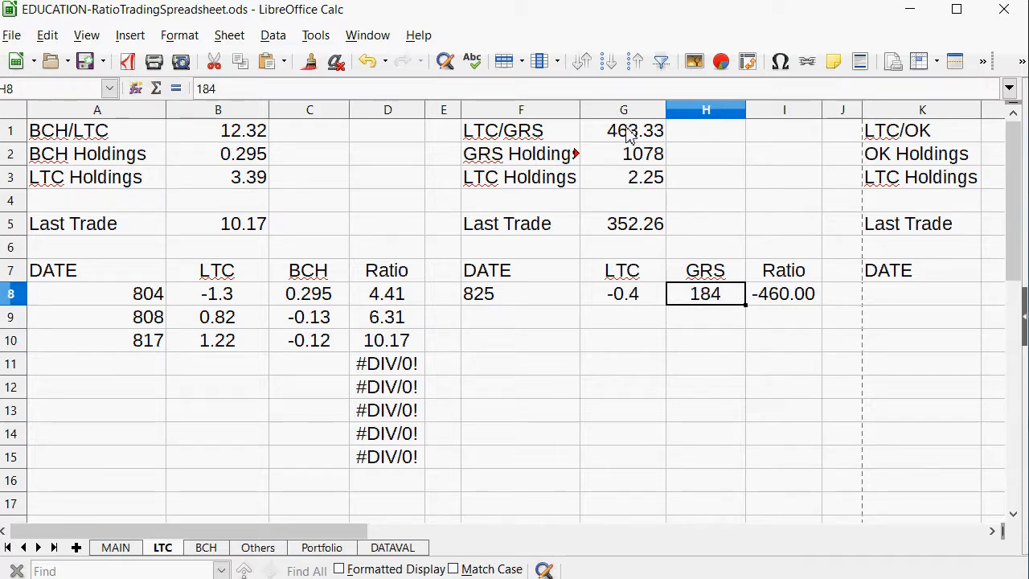
key(Left)
key(Up)
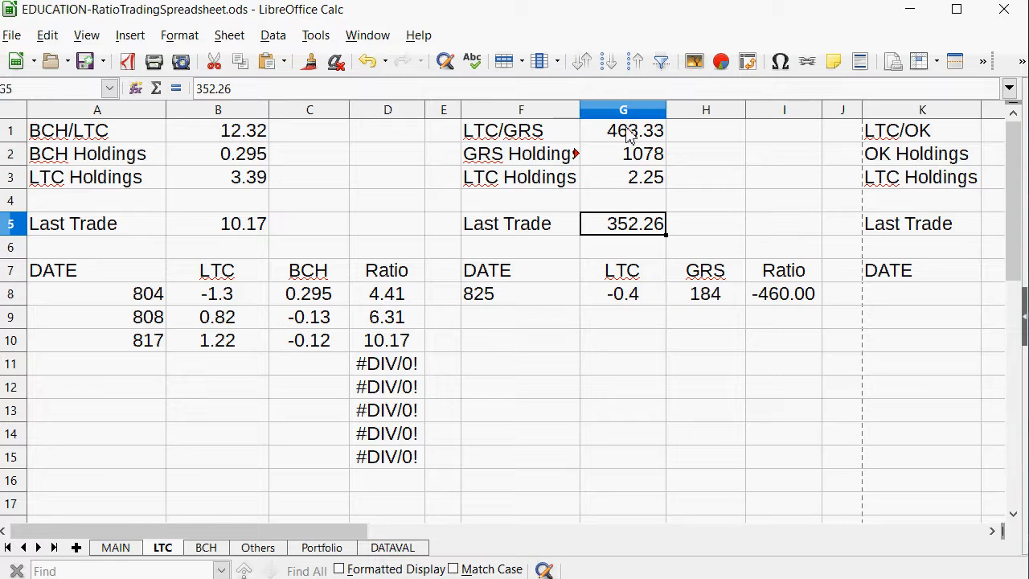
text(460)
key(Return)
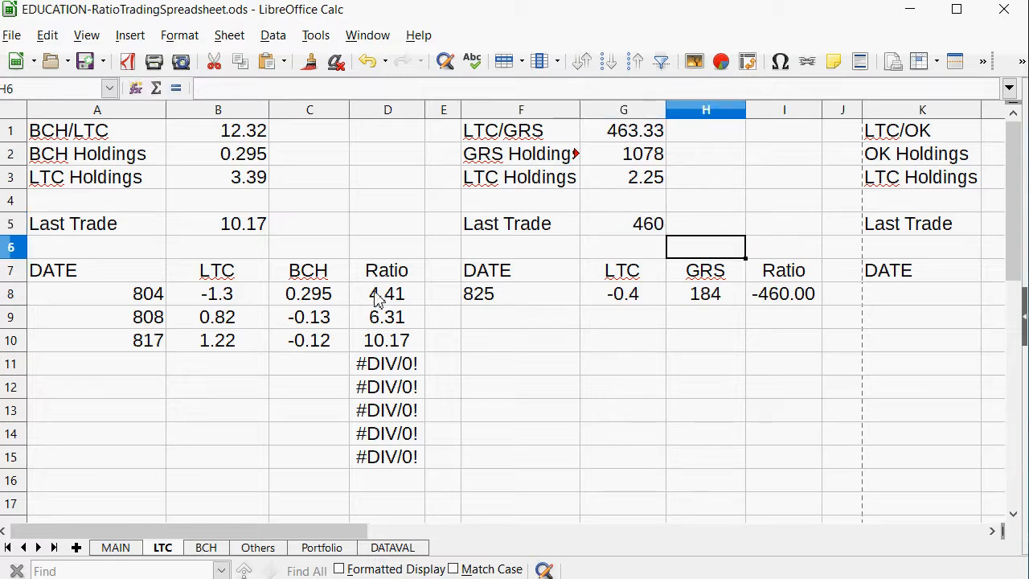
Examine the ratio table on MAIN, especially the BCH/XBY row, and the total value on the Portfolio sheet.
click(115, 547)
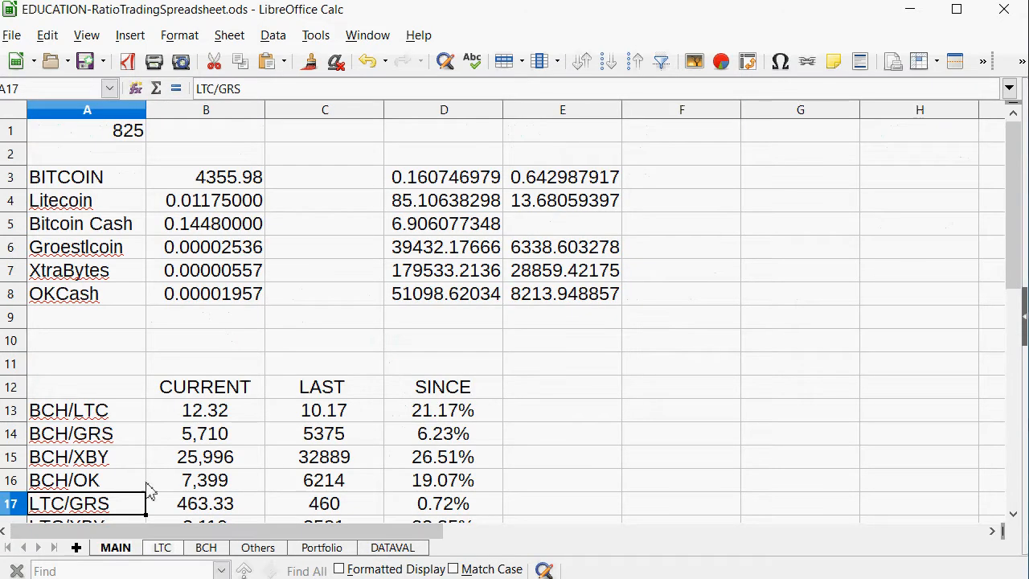
scroll(241, 350, down, 3)
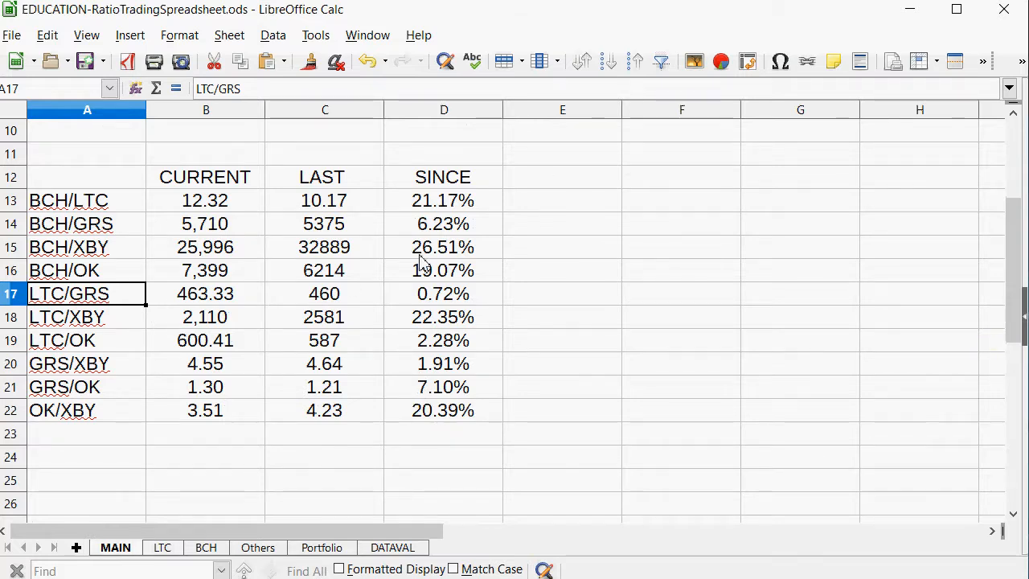
drag(423, 251, 54, 251)
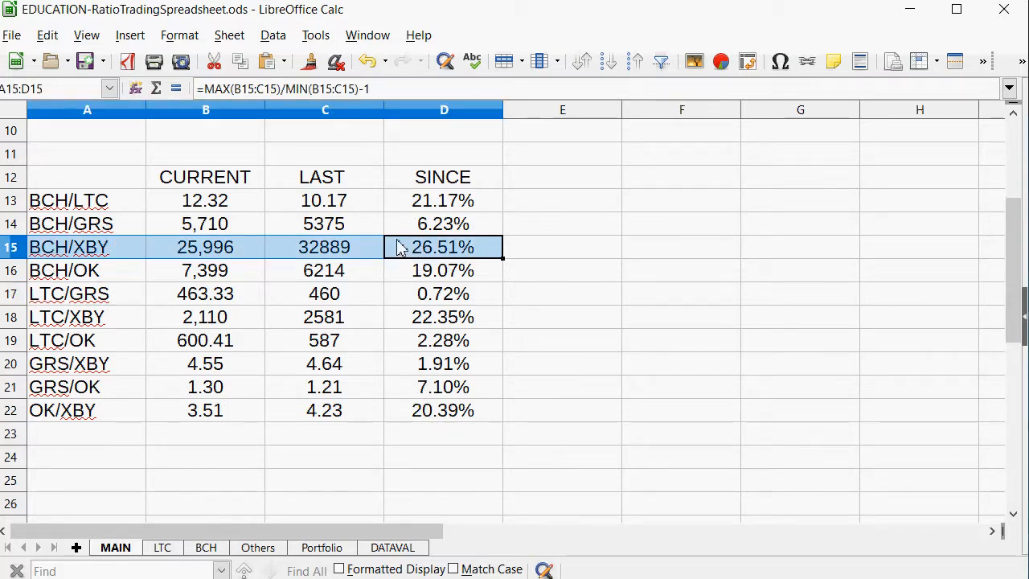
scroll(397, 248, up, 3)
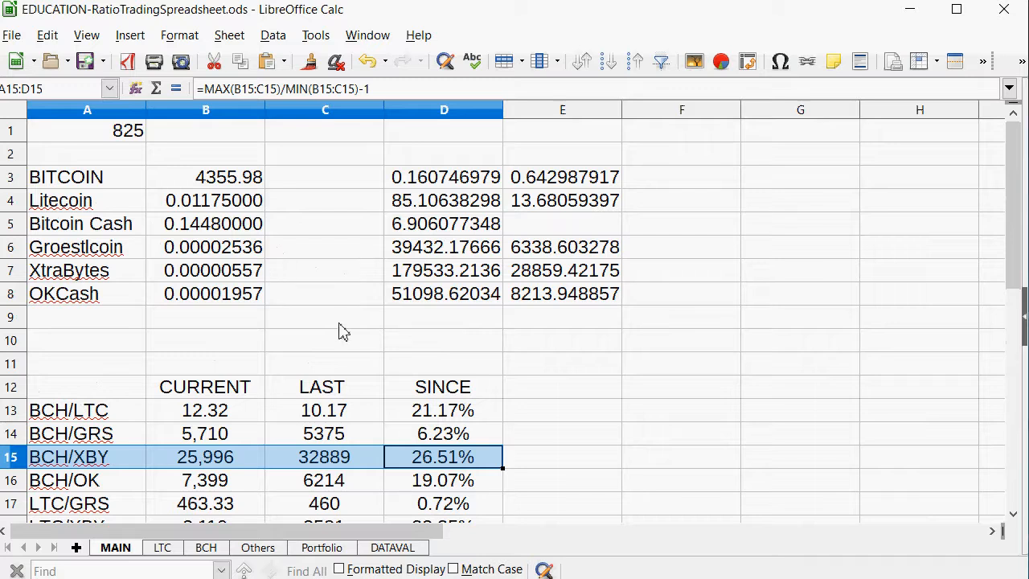
click(334, 551)
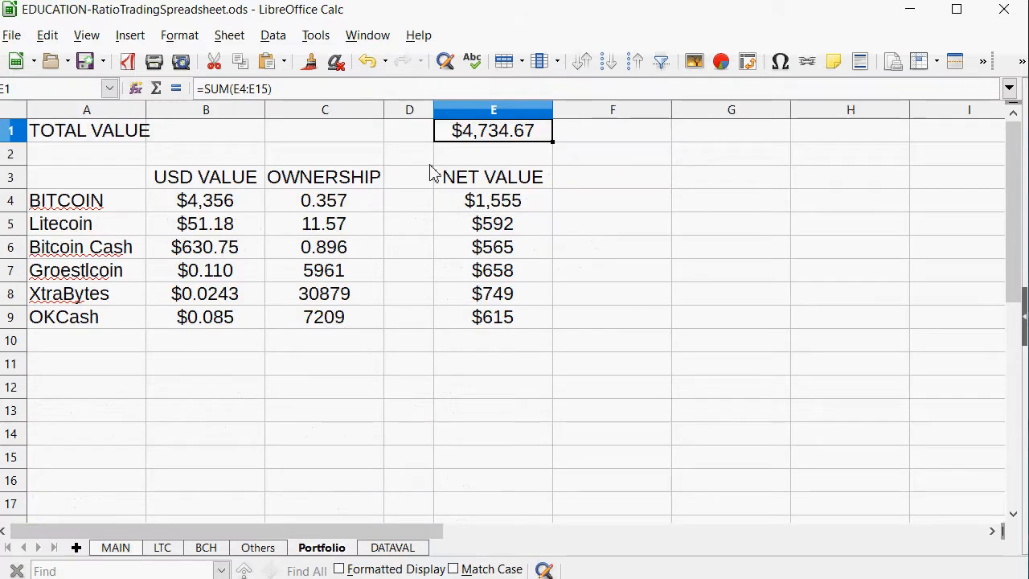
Switch to the gamprices Notepad file and add "done" below the price block starting with 4355.98.
click(120, 550)
key(alt+Tab)
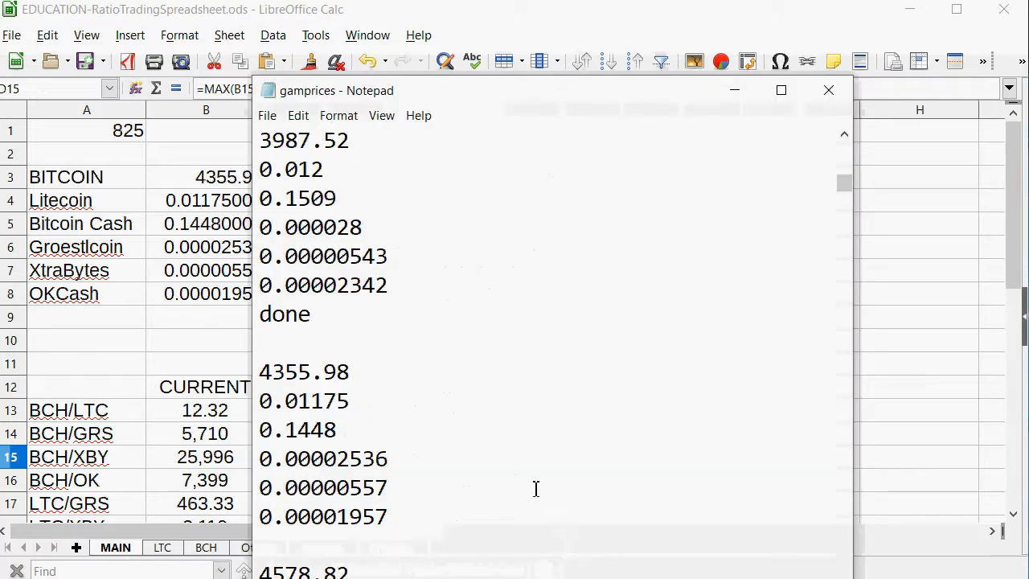
key(Return)
text(d)
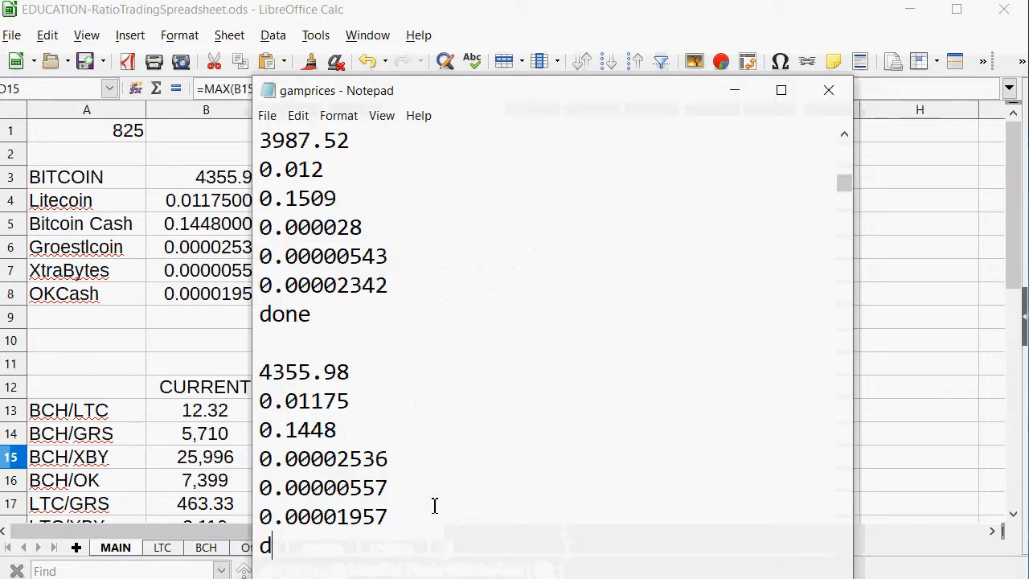
text(one)
Copy the next block of six prices in gamprices, from 4578.82 through 0.00001916.
scroll(627, 397, down, 3)
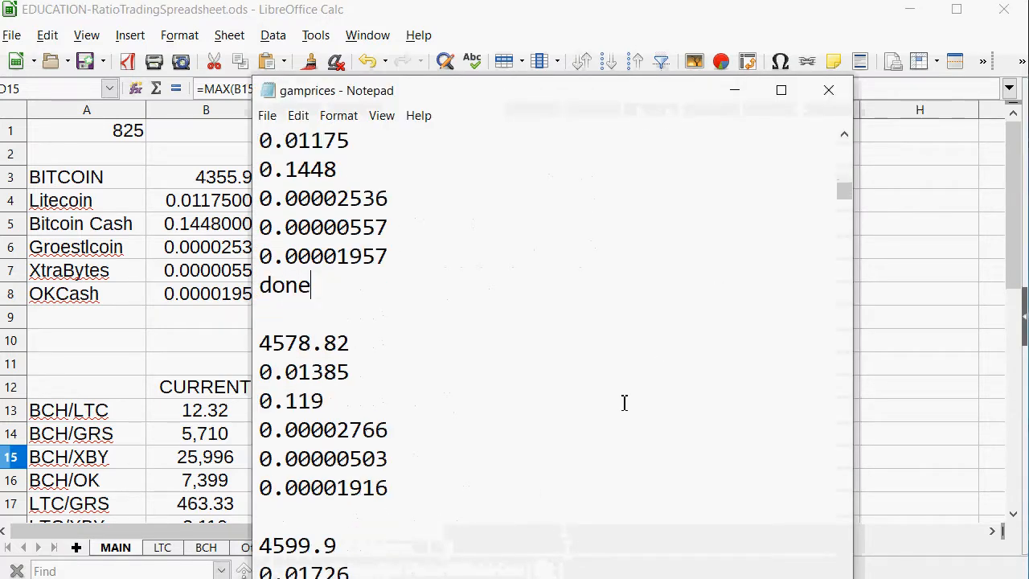
drag(477, 504, 205, 358)
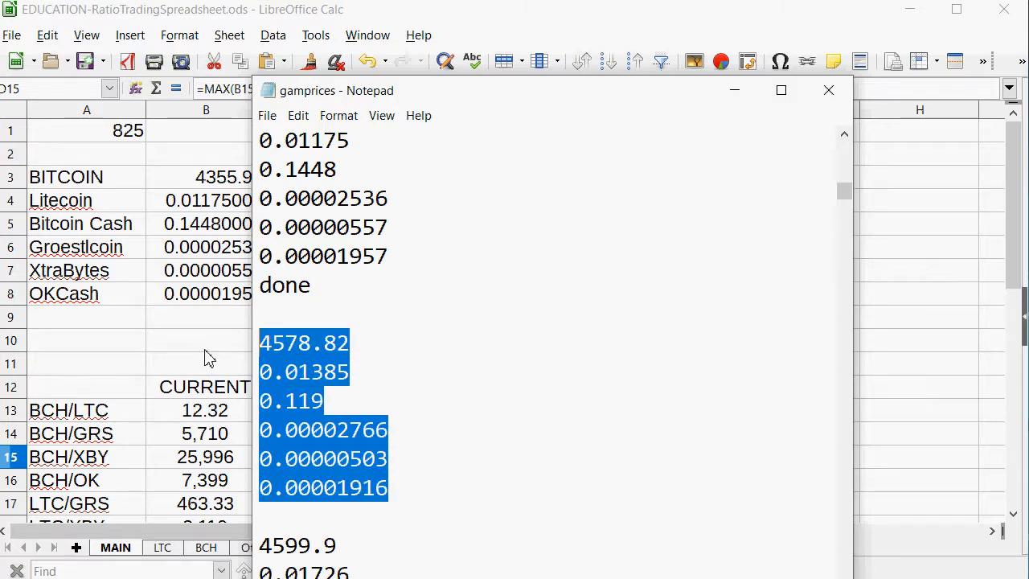
right_click(314, 353)
click(354, 407)
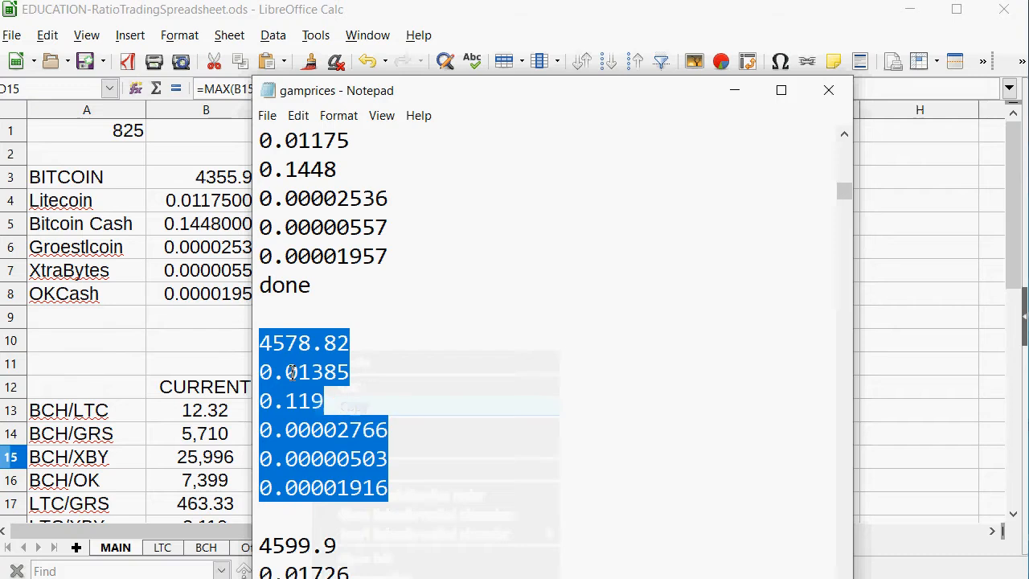
Return to the MAIN sheet in LibreOffice Calc and clear the contents of the calculation cells D3:E8.
click(119, 302)
click(426, 181)
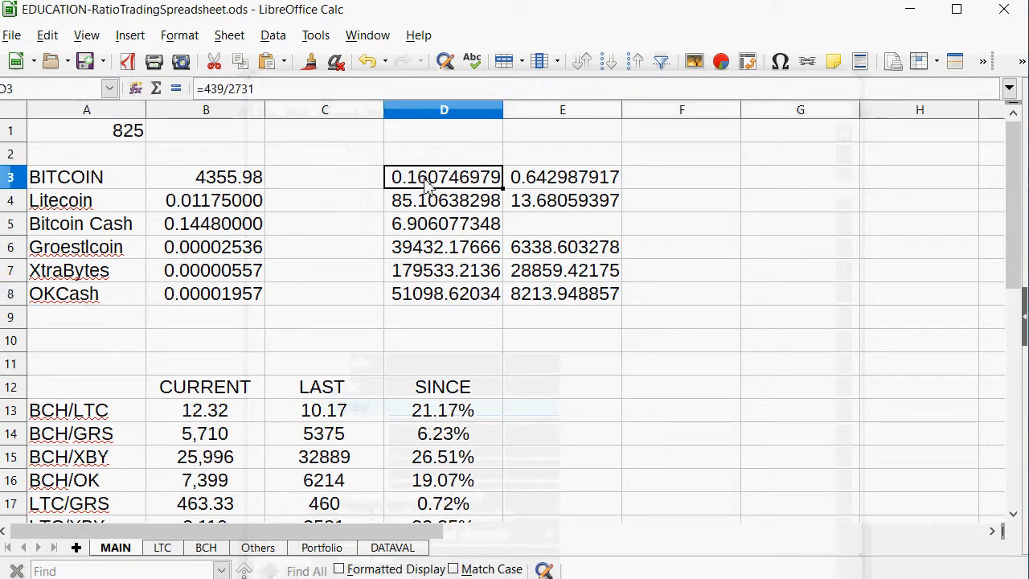
click(434, 256)
click(455, 317)
click(537, 277)
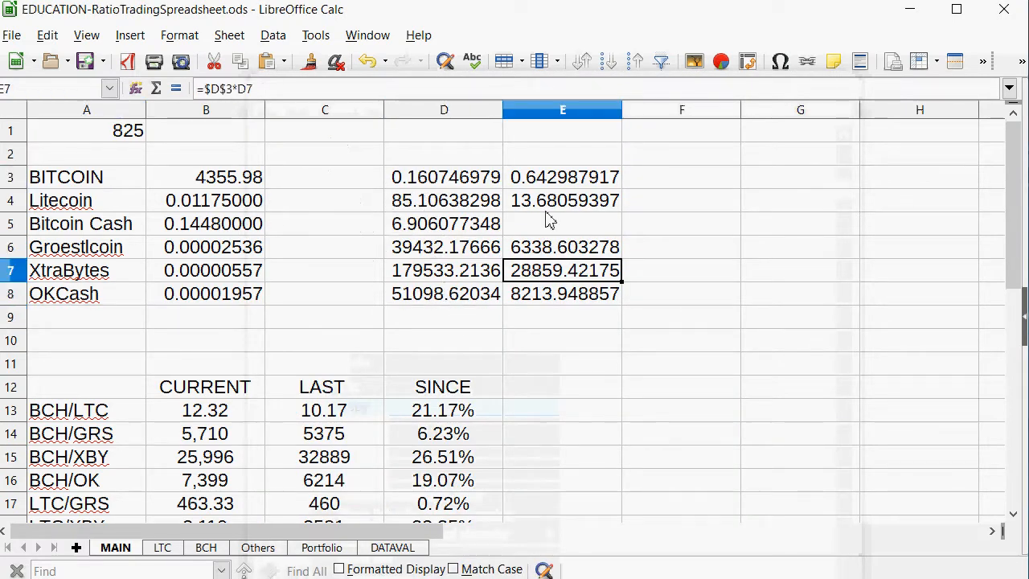
drag(442, 177, 593, 304)
key(BackSpace)
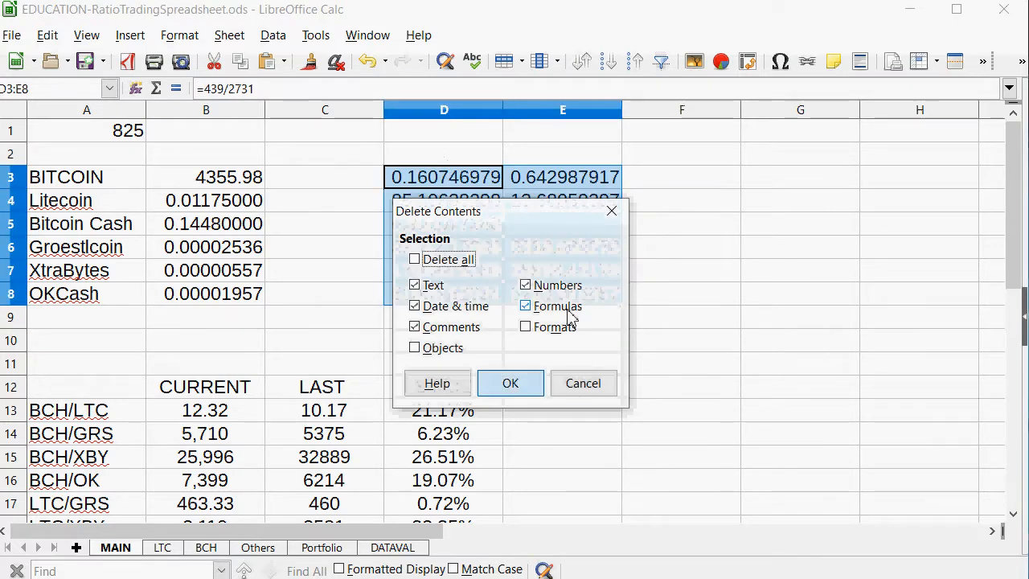
key(Return)
key(Left)
key(Right)
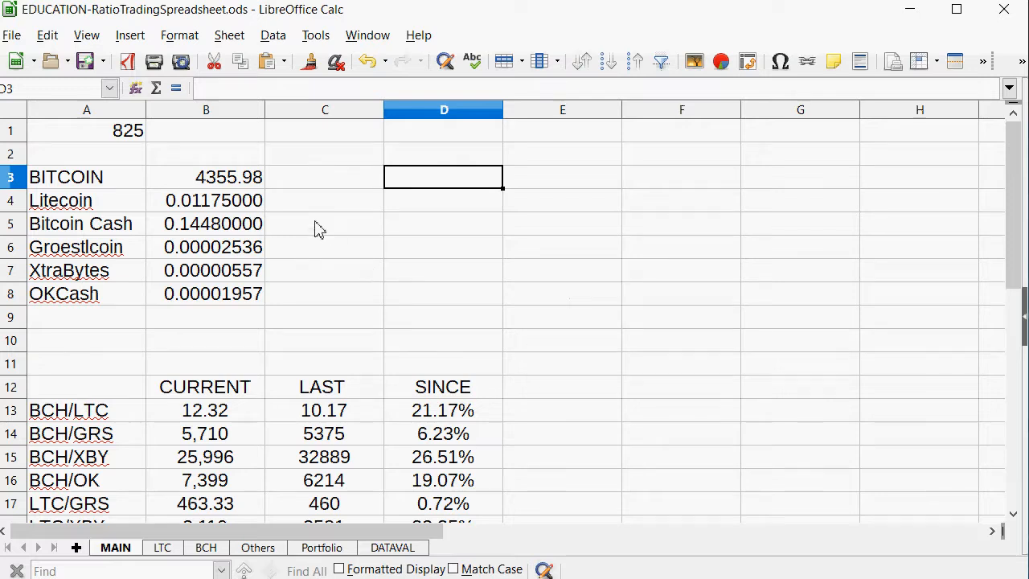
Paste the copied prices as text into MAIN starting at F3, accepting the default import options.
click(717, 175)
right_click(717, 175)
click(726, 221)
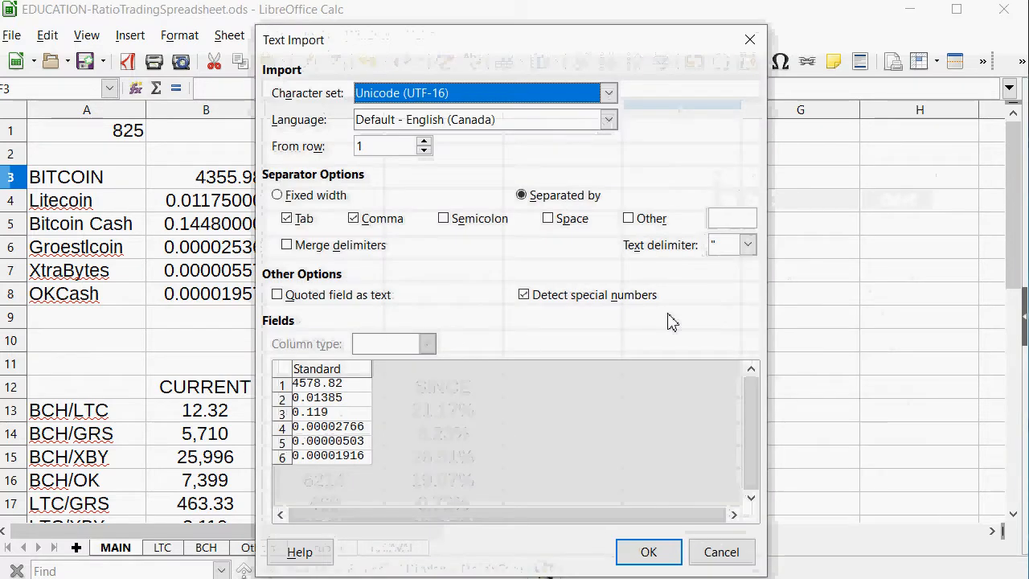
click(641, 552)
Copy the existing coin prices in B3:B8 of MAIN and paste them starting at H3.
drag(232, 177, 229, 296)
right_click(234, 266)
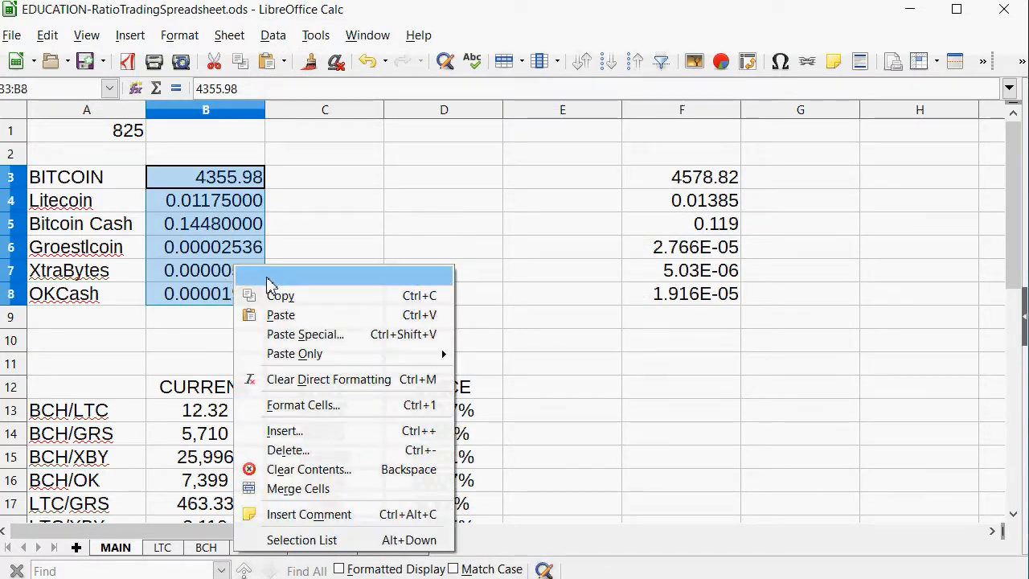
click(306, 303)
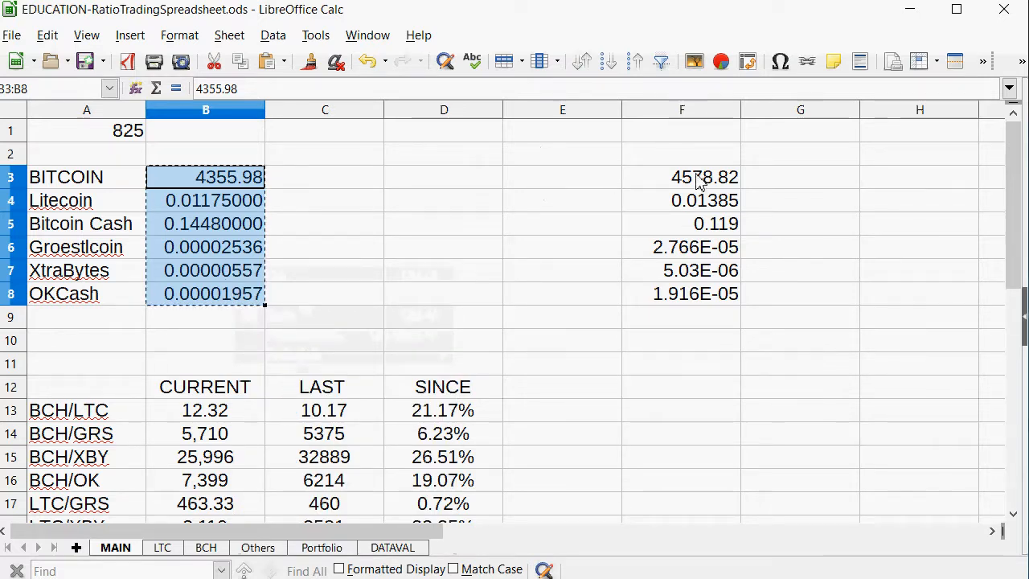
click(937, 178)
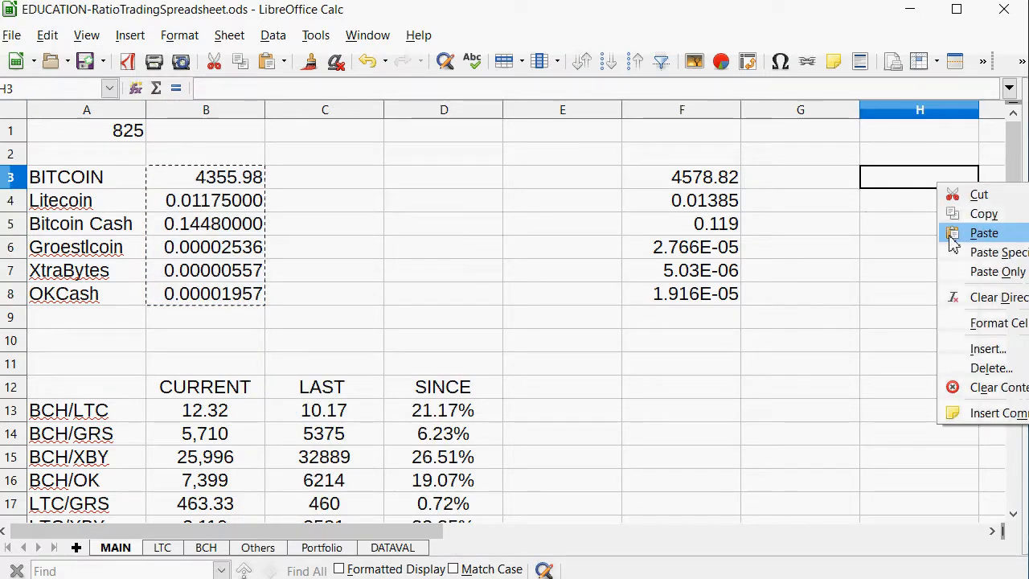
click(983, 233)
click(362, 190)
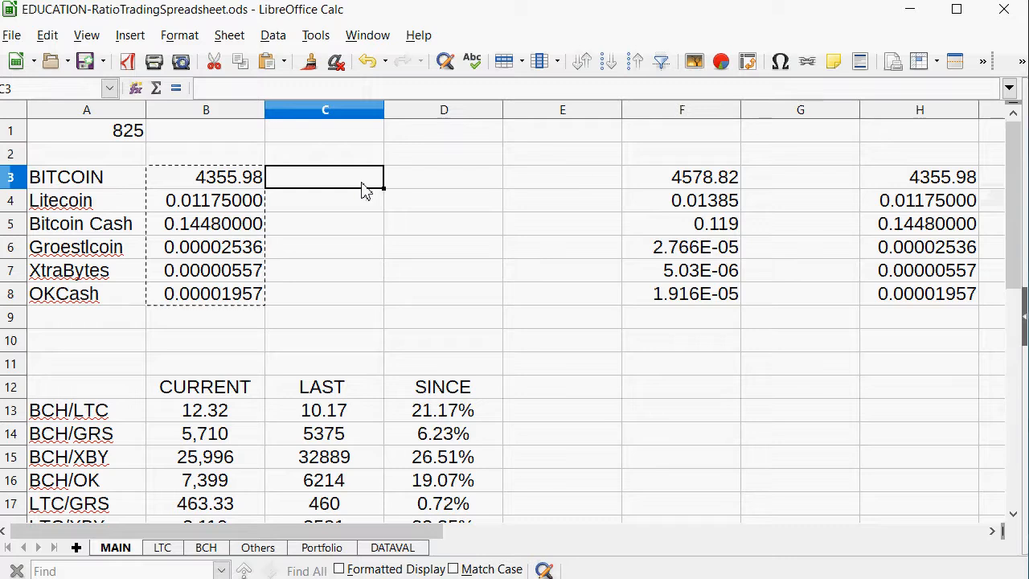
Enter the formula =(H3-B3)/B3 in C3 to calculate Bitcoin's percentage price change.
text(=()
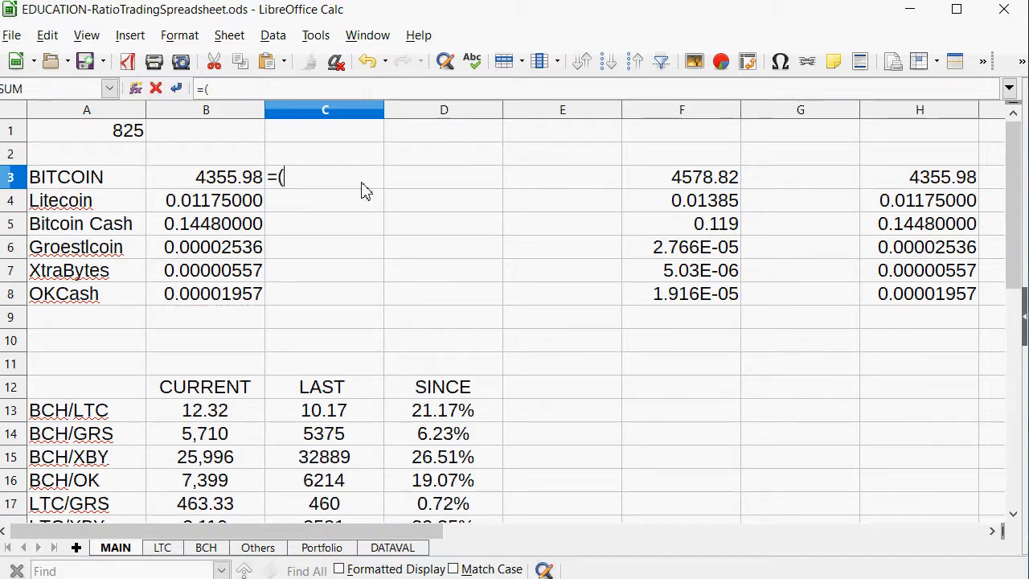
click(934, 185)
text(-)
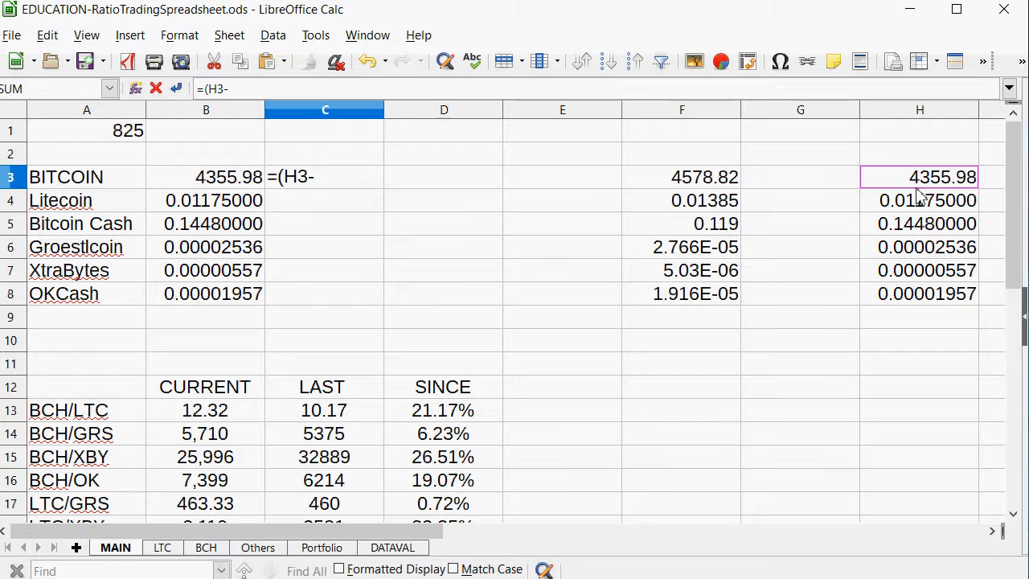
click(202, 177)
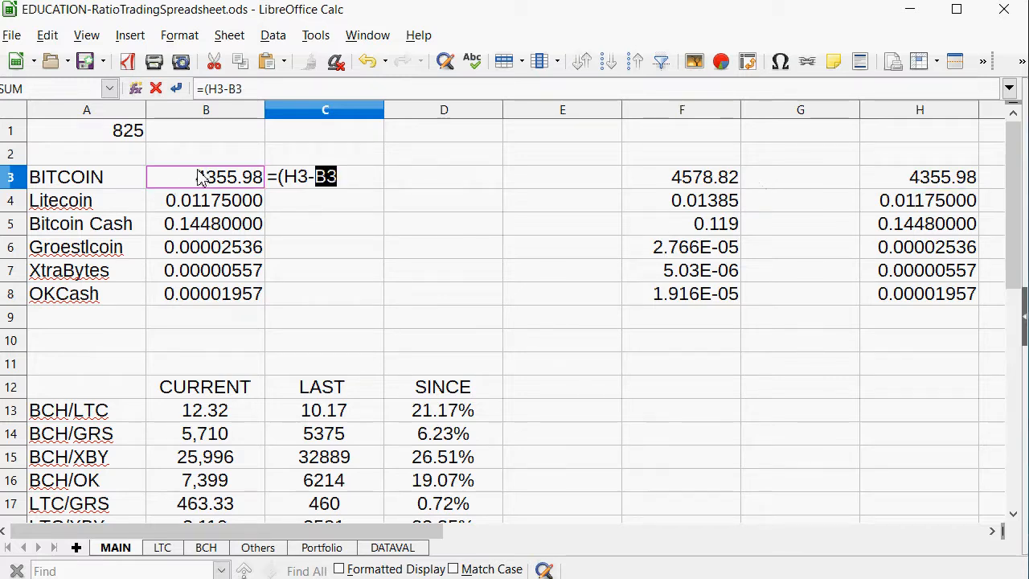
text())
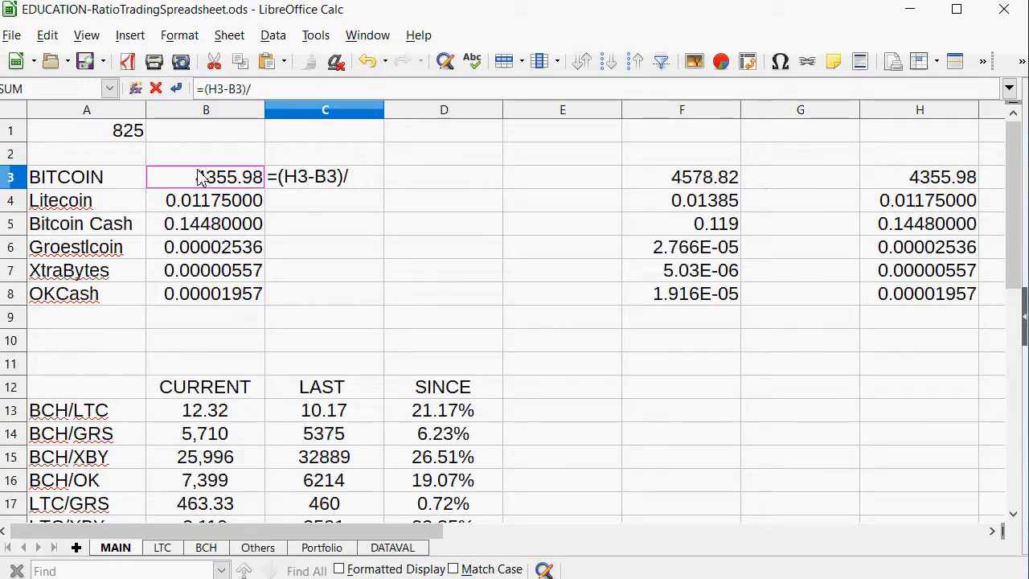
text(/)
click(201, 178)
key(Return)
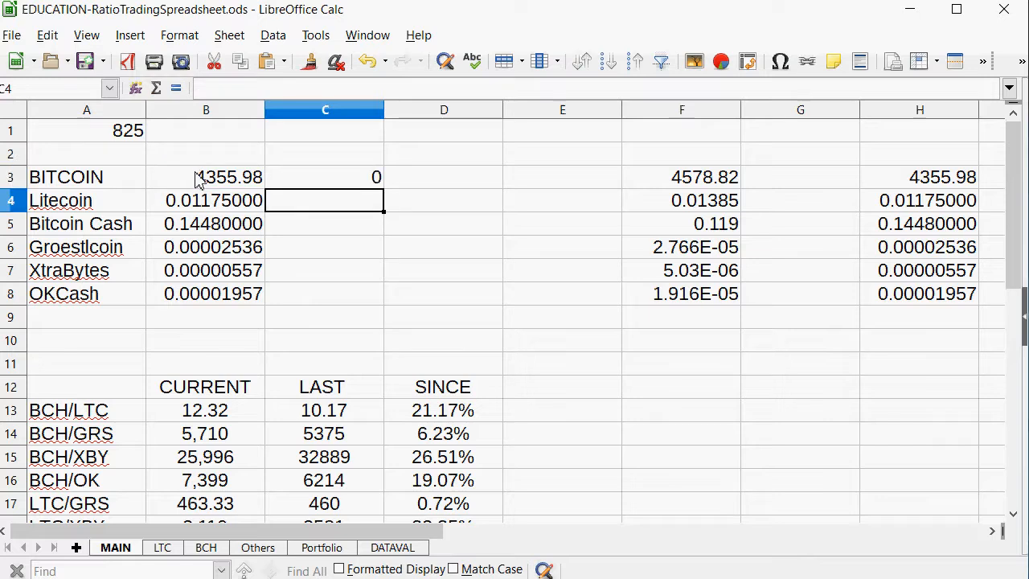
Format C3 as a percentage with two decimal places, negative numbers in red, and a dark green font color.
click(321, 177)
right_click(323, 175)
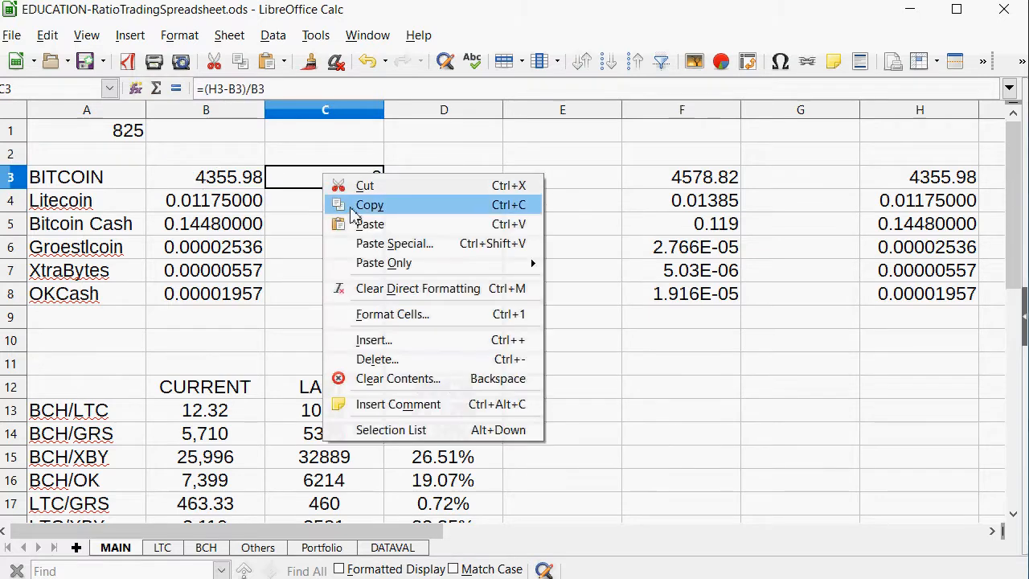
click(416, 315)
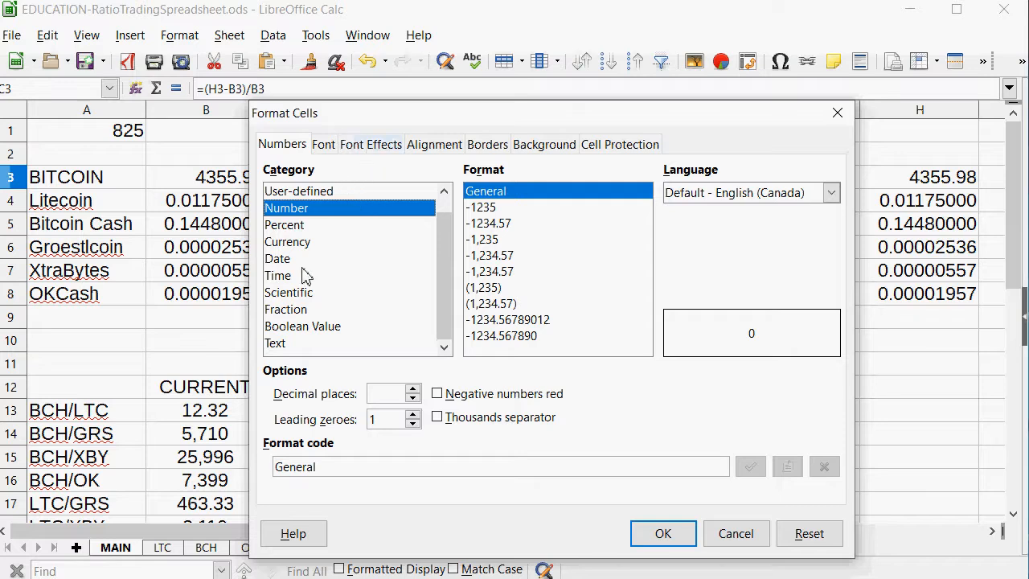
click(298, 225)
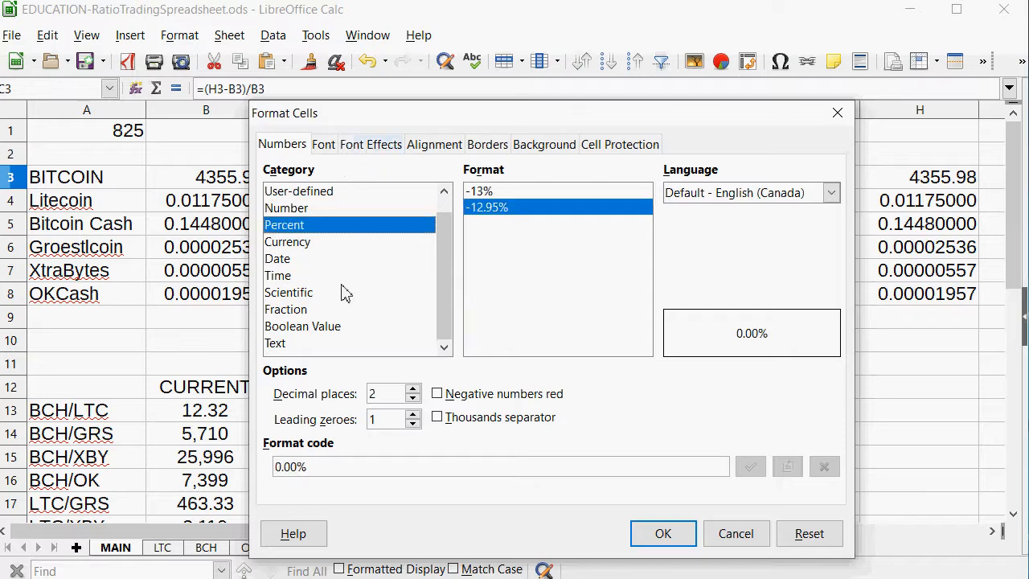
click(486, 396)
click(324, 144)
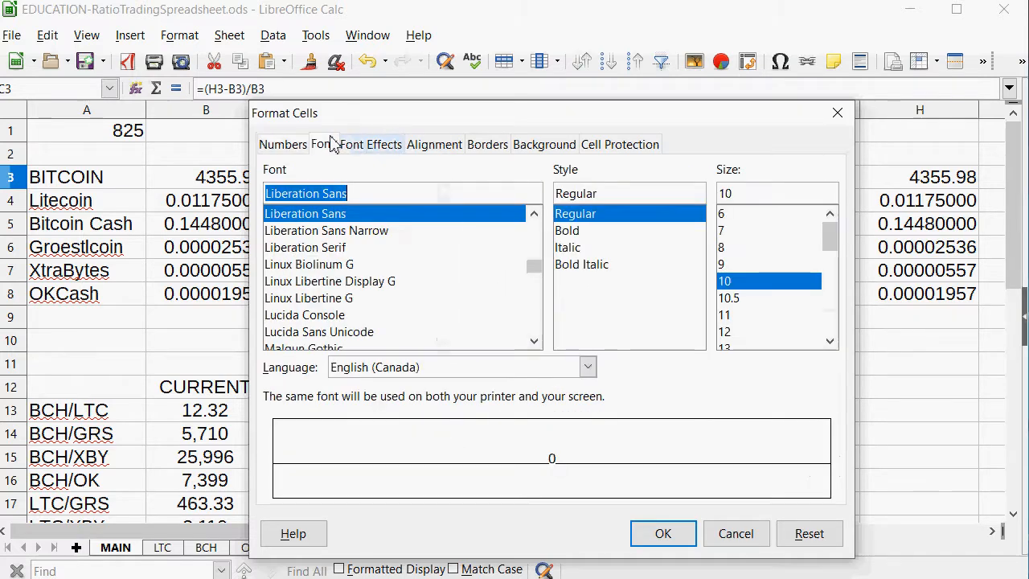
click(374, 145)
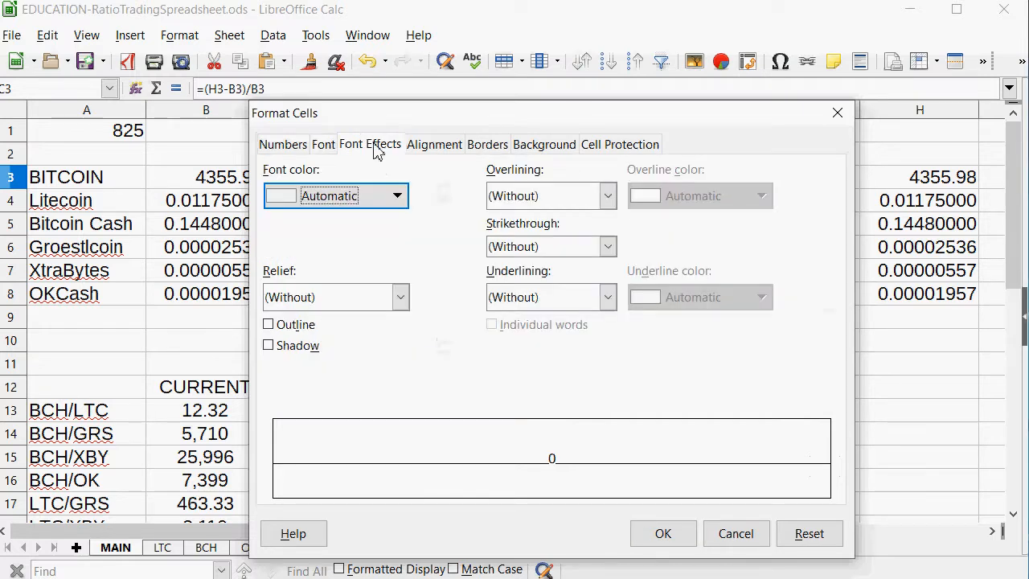
click(354, 208)
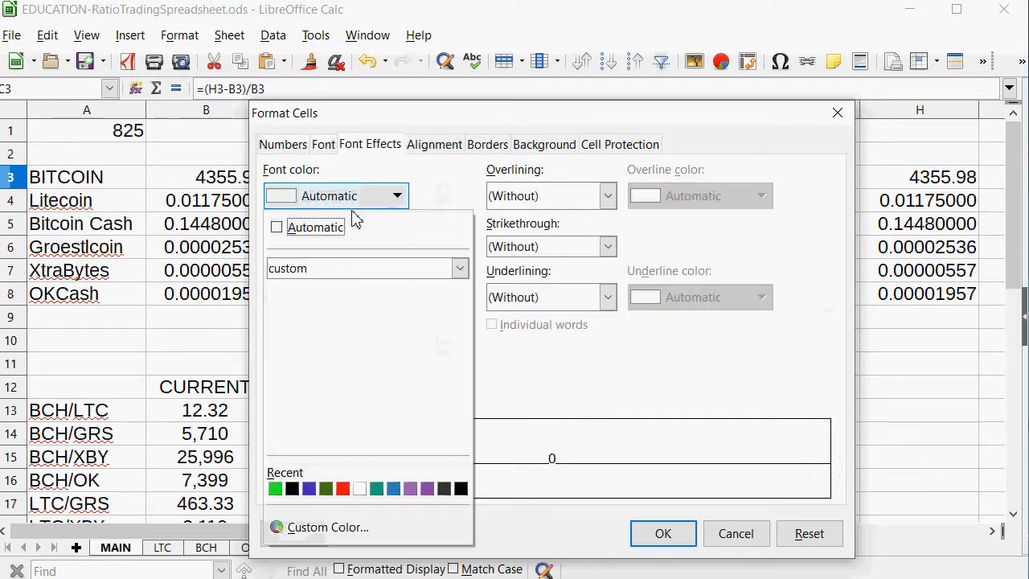
click(333, 486)
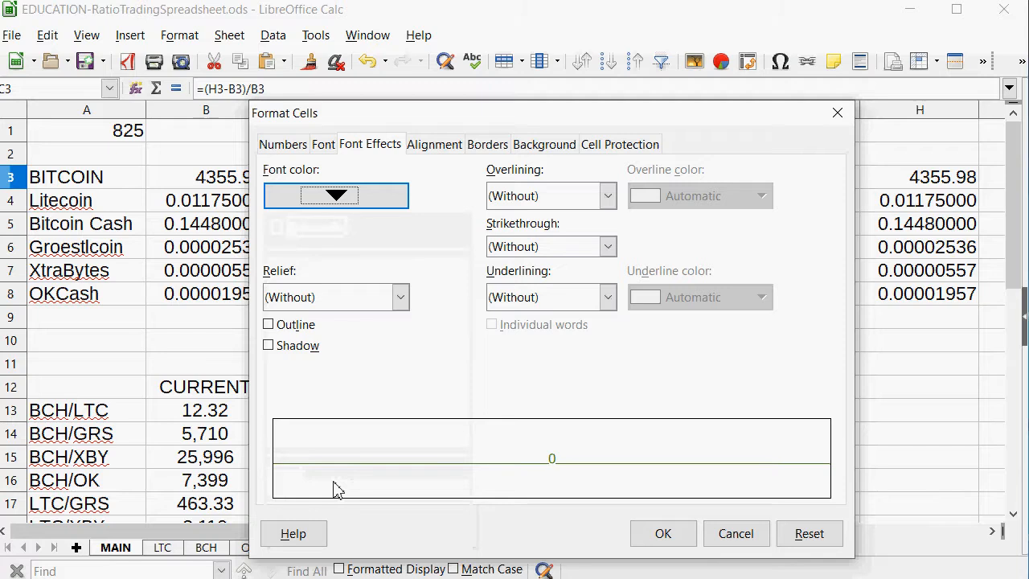
click(665, 533)
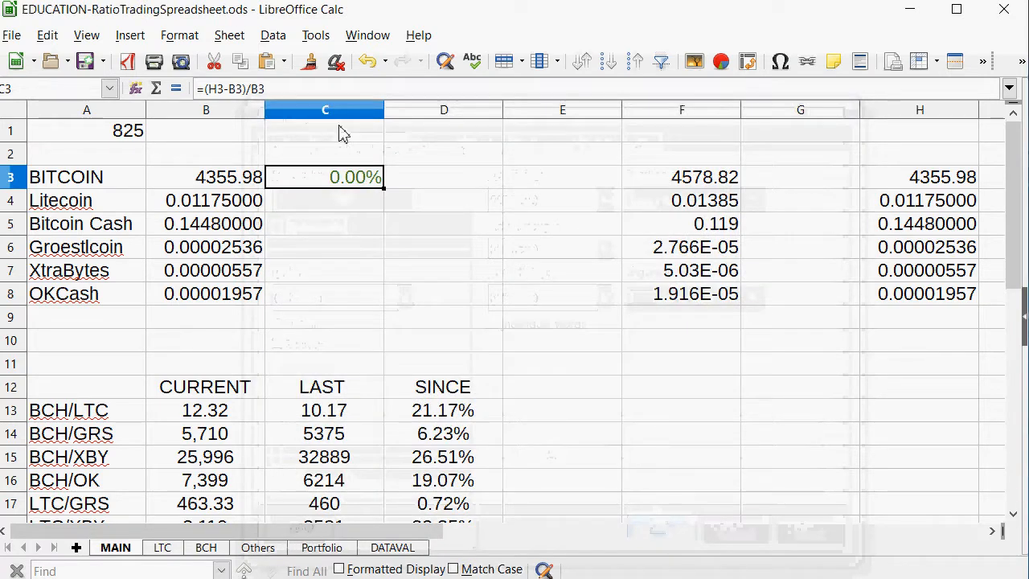
Copy the price change formula and formatting from C3 into C4:C8 for the remaining coins.
right_click(358, 183)
click(362, 208)
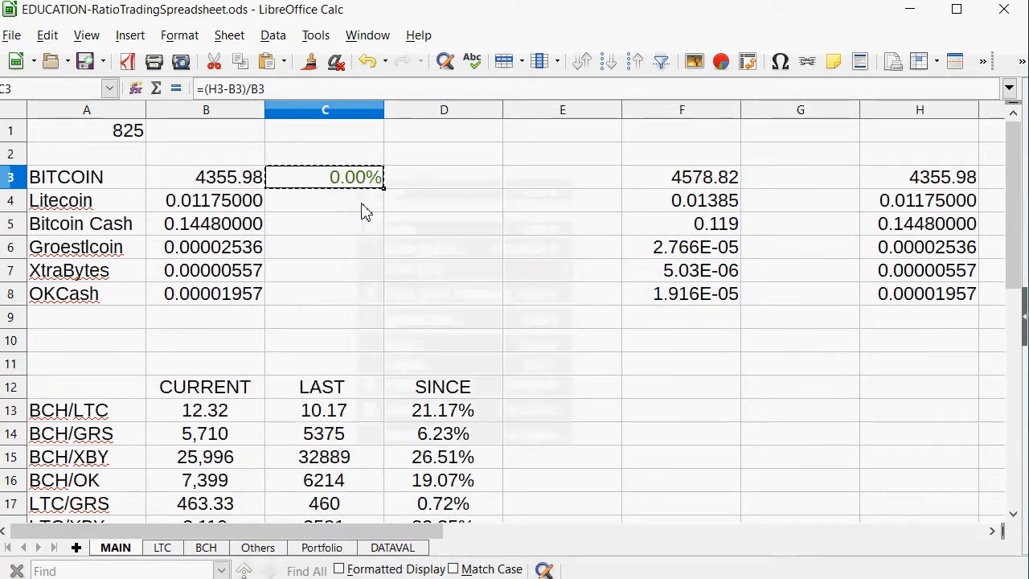
drag(363, 205, 334, 300)
right_click(334, 300)
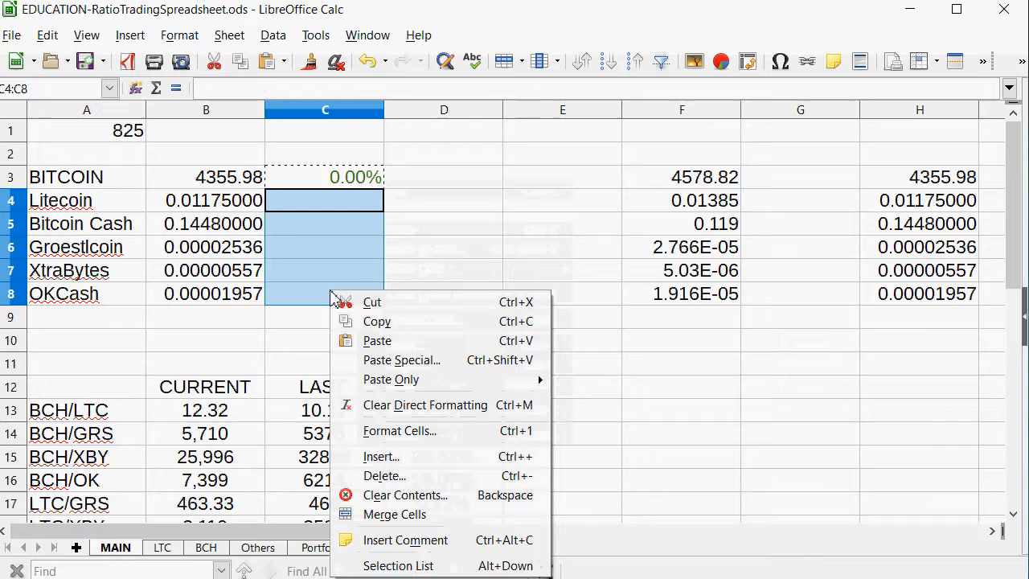
click(346, 339)
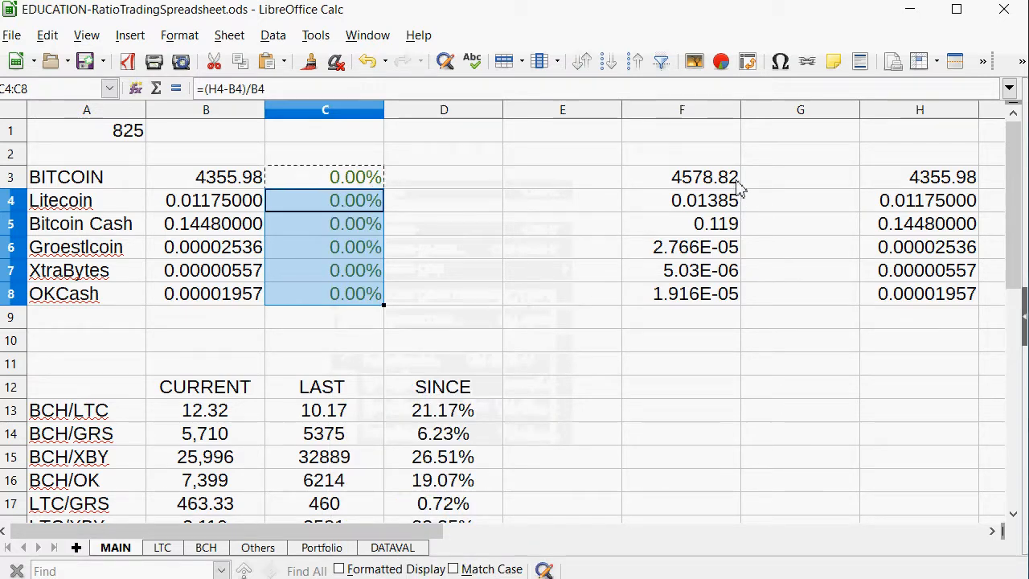
Move the new coin prices from F3:F8 into B3:B8, replacing the existing prices.
drag(733, 182, 720, 299)
right_click(719, 299)
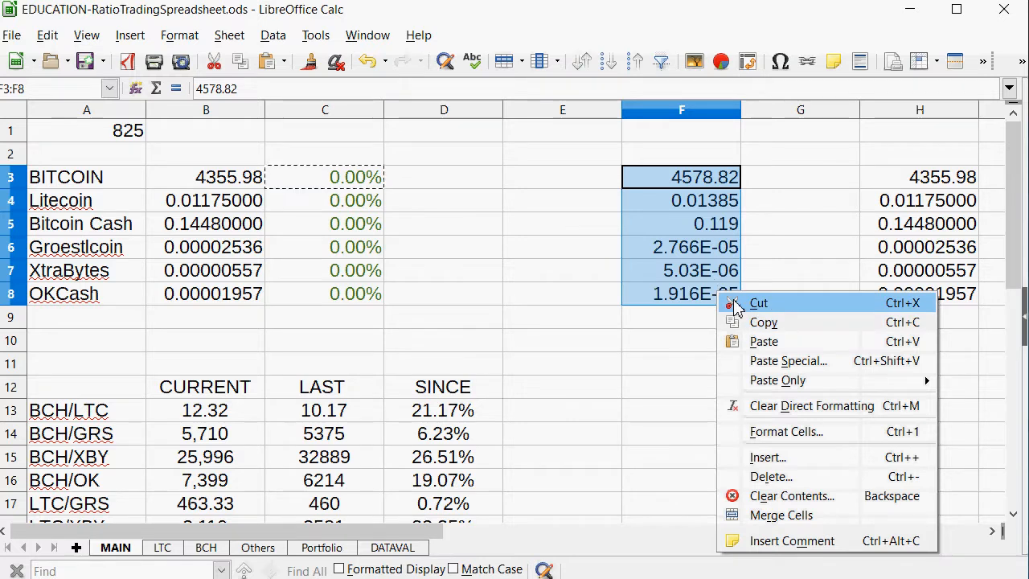
click(729, 303)
click(215, 153)
click(245, 176)
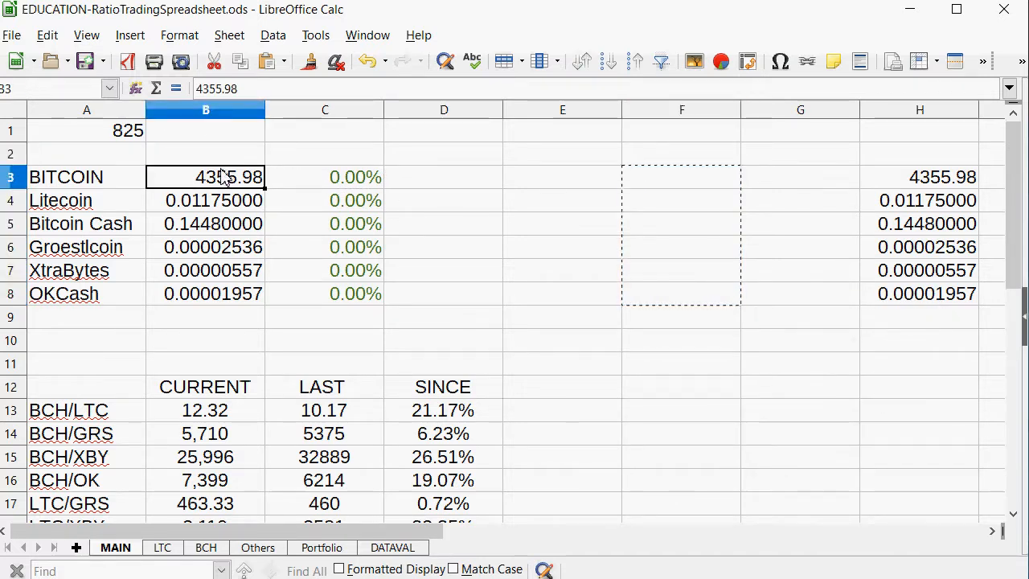
right_click(225, 172)
click(242, 220)
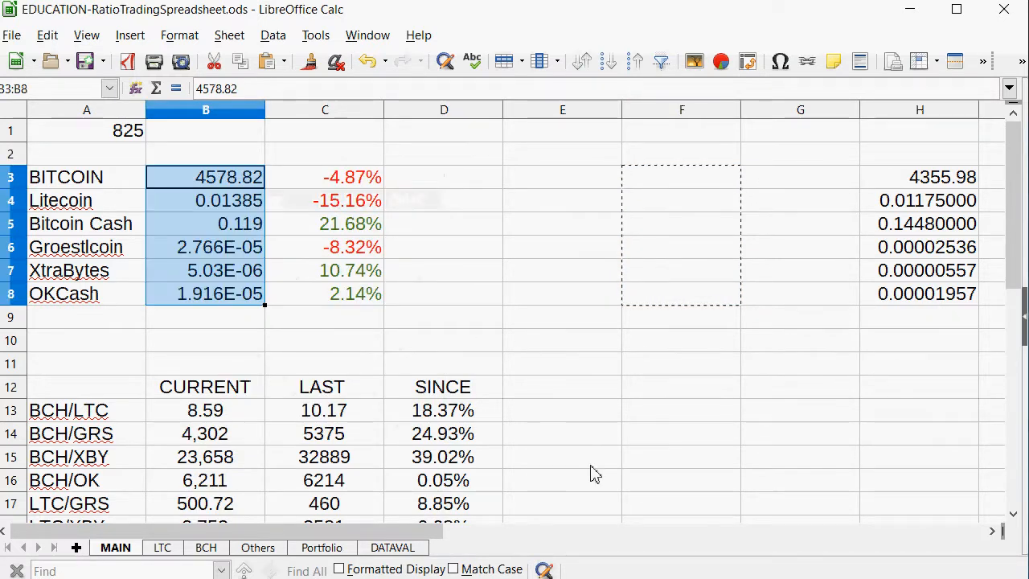
Compare the coin price changes in C3:C8 with the current and last ratios for BCH/LTC and BCH/XBY.
click(341, 206)
drag(353, 229, 345, 202)
scroll(695, 362, down, 2)
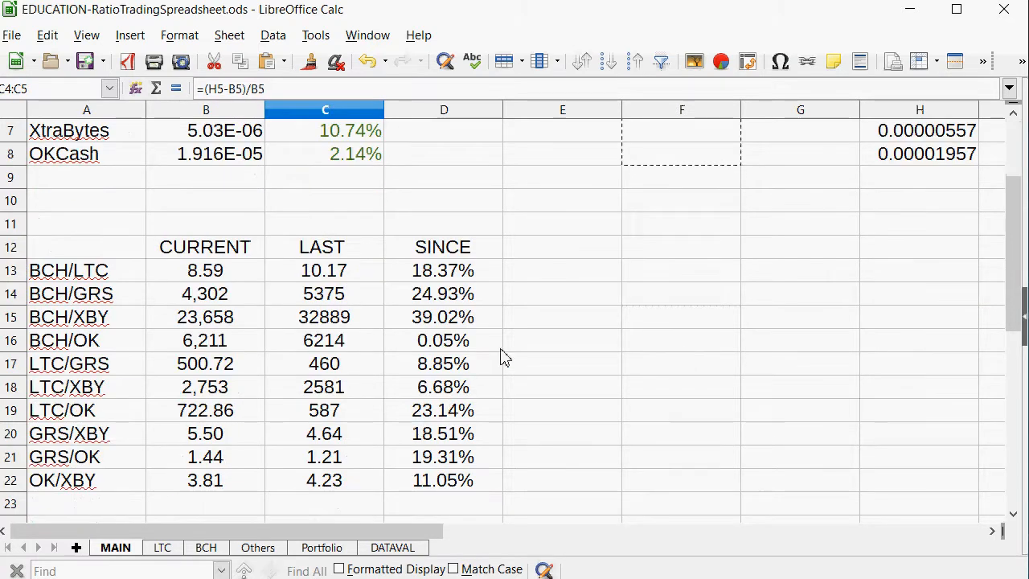
click(434, 316)
drag(410, 270, 72, 281)
scroll(498, 391, up, 2)
scroll(499, 391, down, 3)
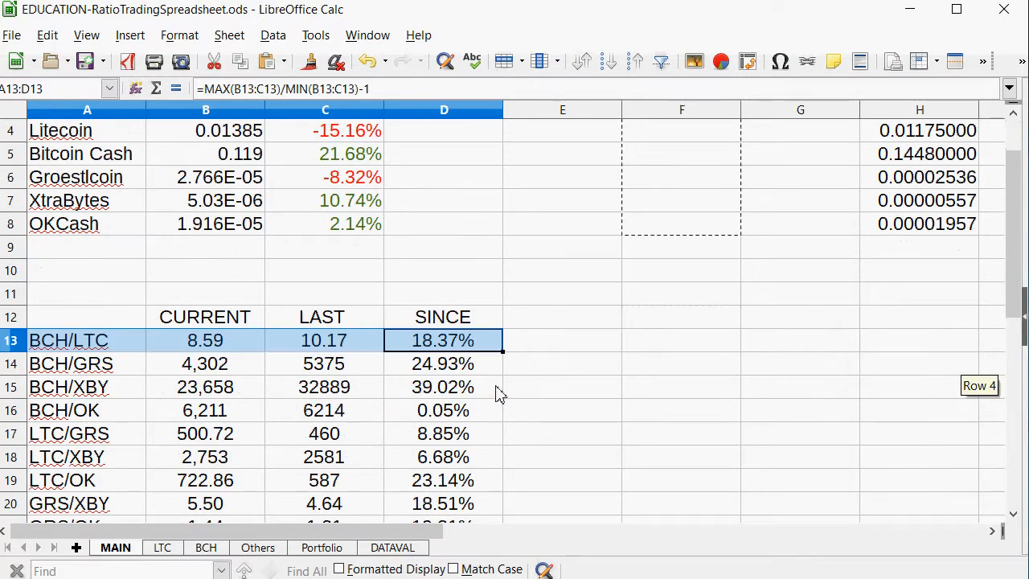
drag(435, 247, 46, 254)
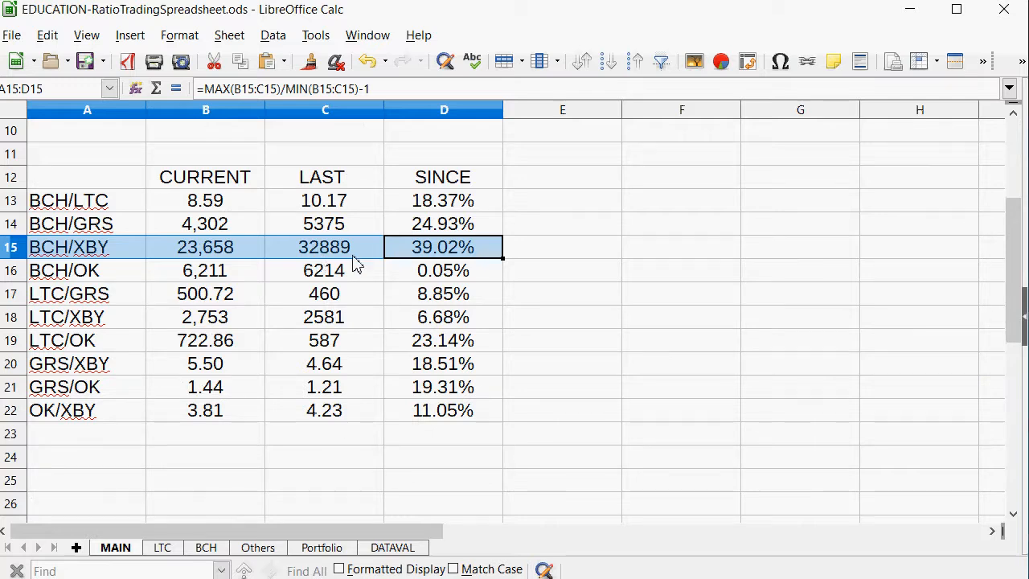
scroll(357, 265, up, 3)
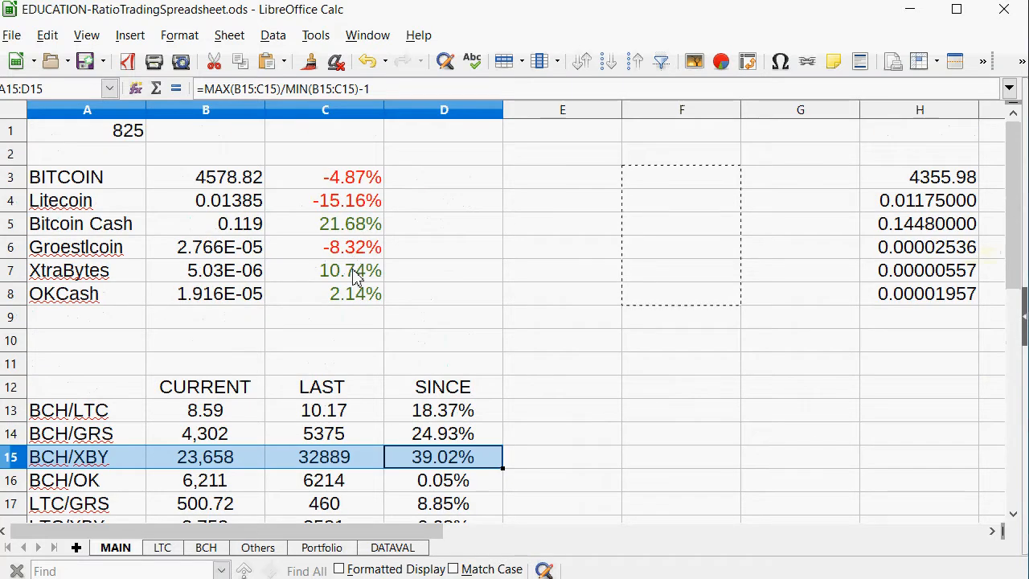
click(368, 225)
click(366, 270)
scroll(444, 338, down, 2)
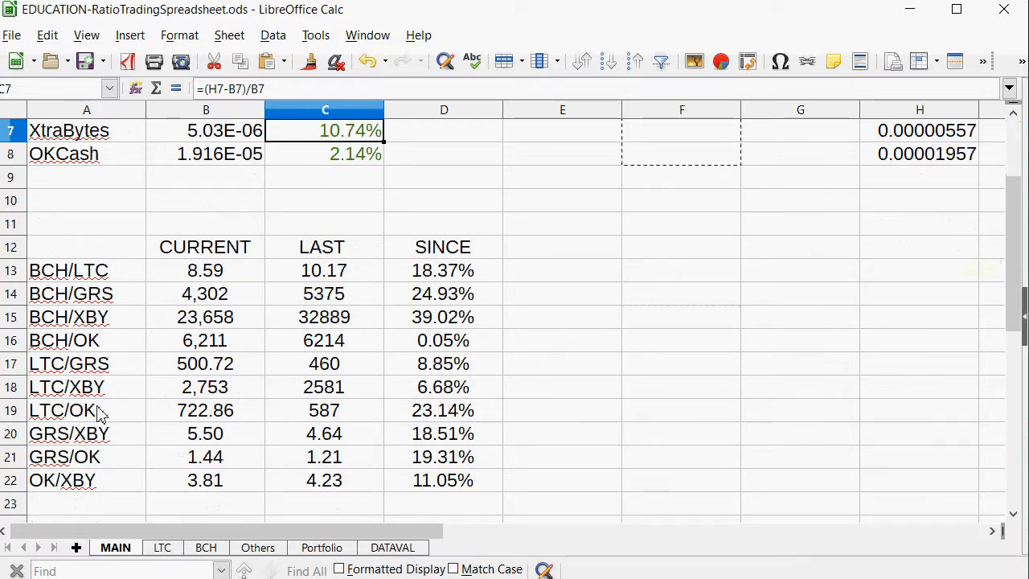
drag(94, 325, 424, 326)
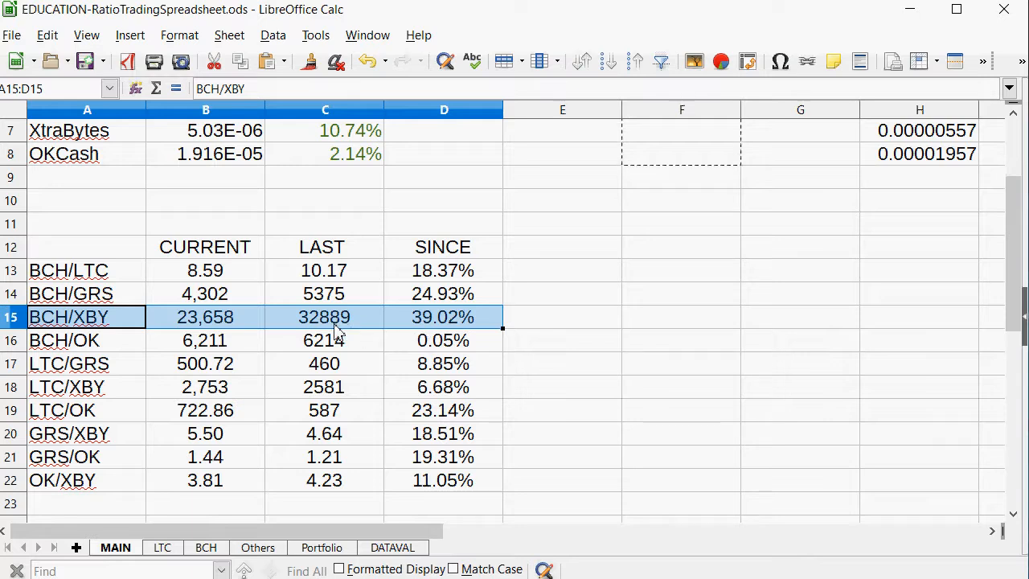
scroll(270, 341, up, 2)
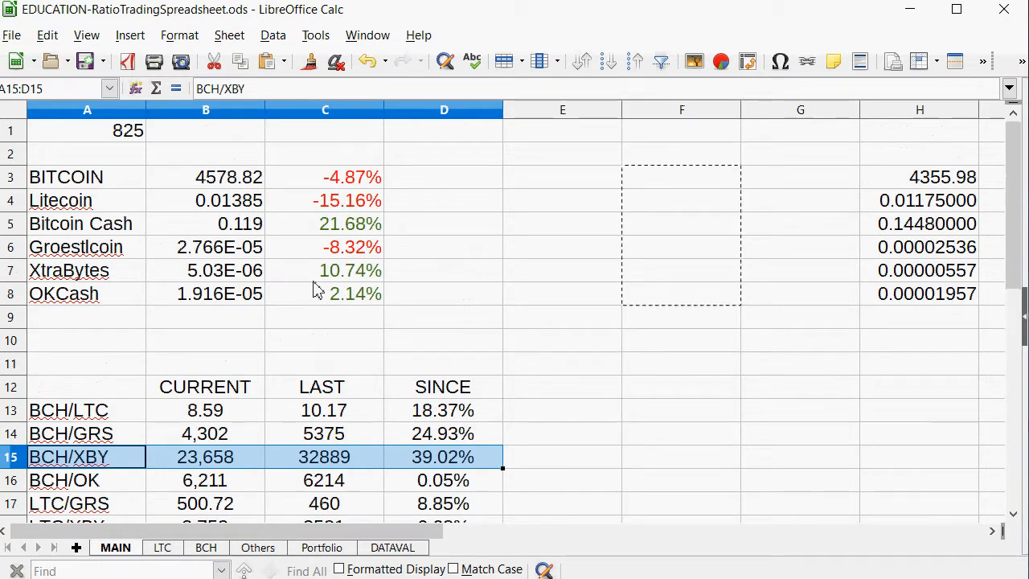
click(889, 275)
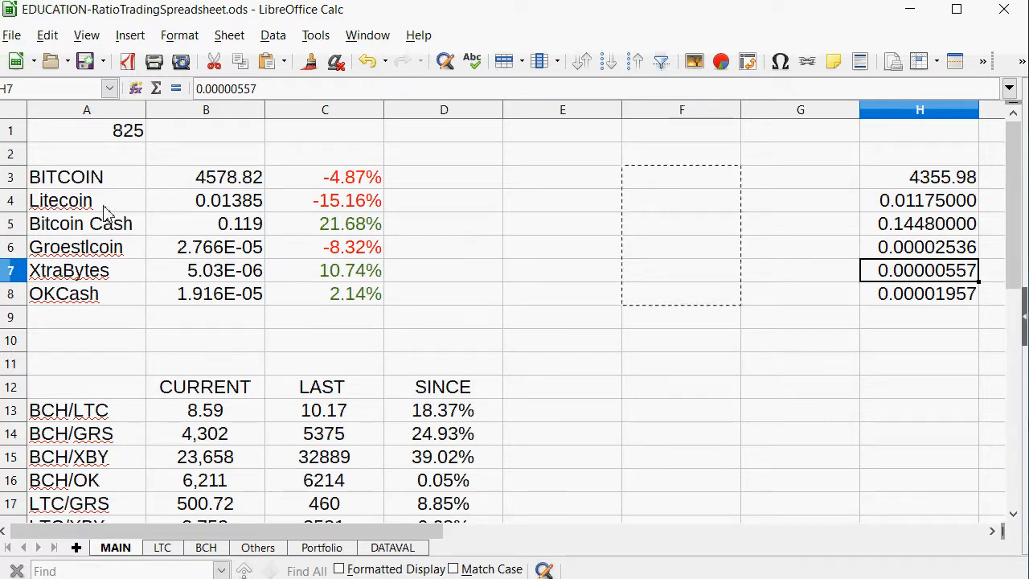
drag(102, 202, 227, 200)
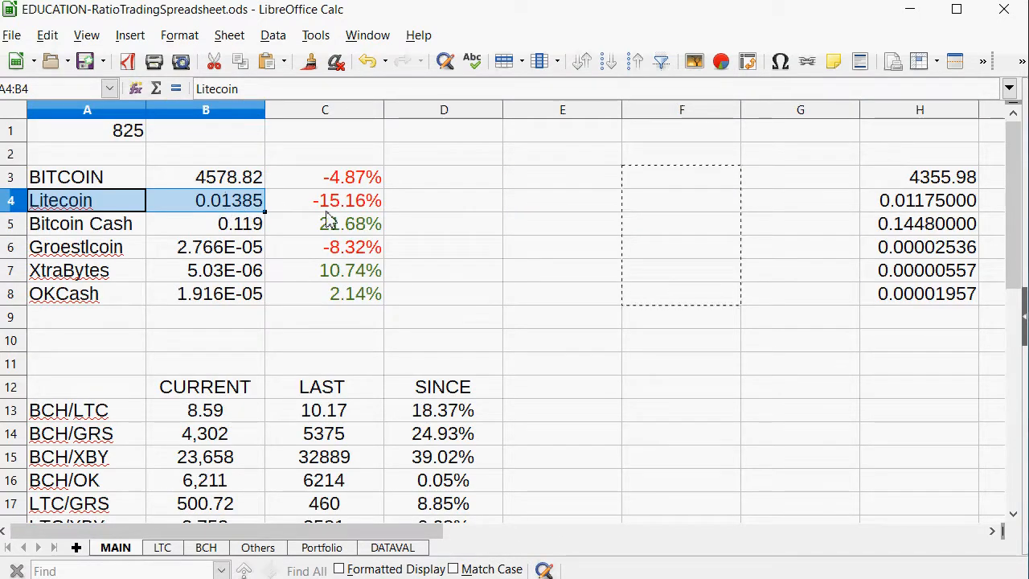
scroll(152, 394, down, 1)
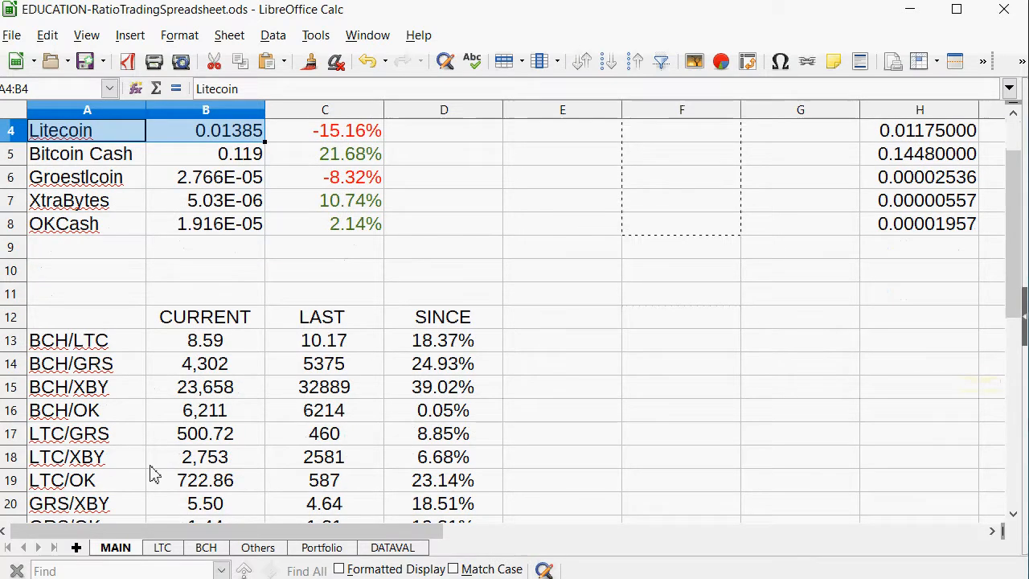
Re-enter the BCH/XBY current ratio in B15 as =B5/B7, then select its last ratio in C15.
click(206, 389)
scroll(209, 389, up, 1)
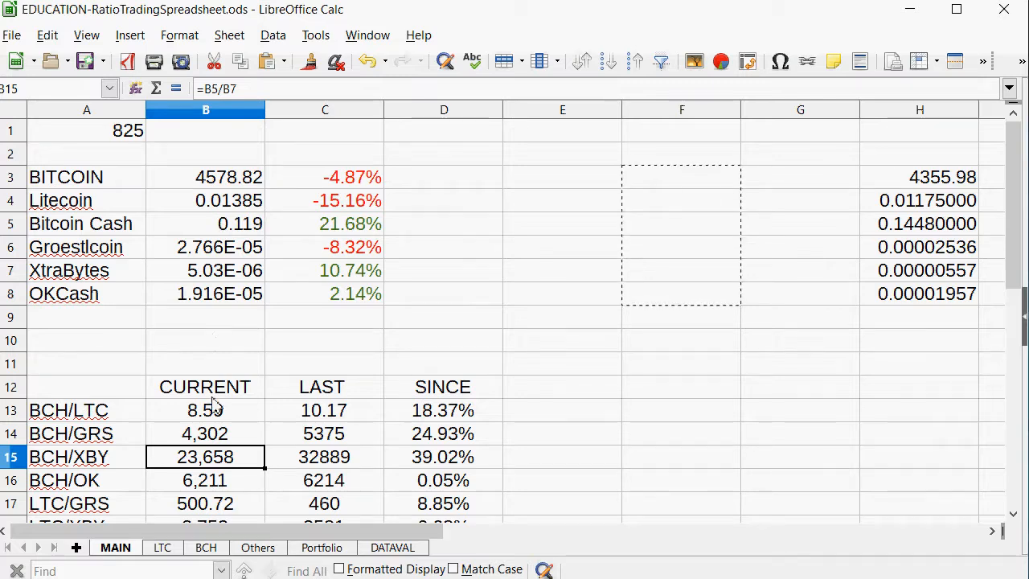
text(=)
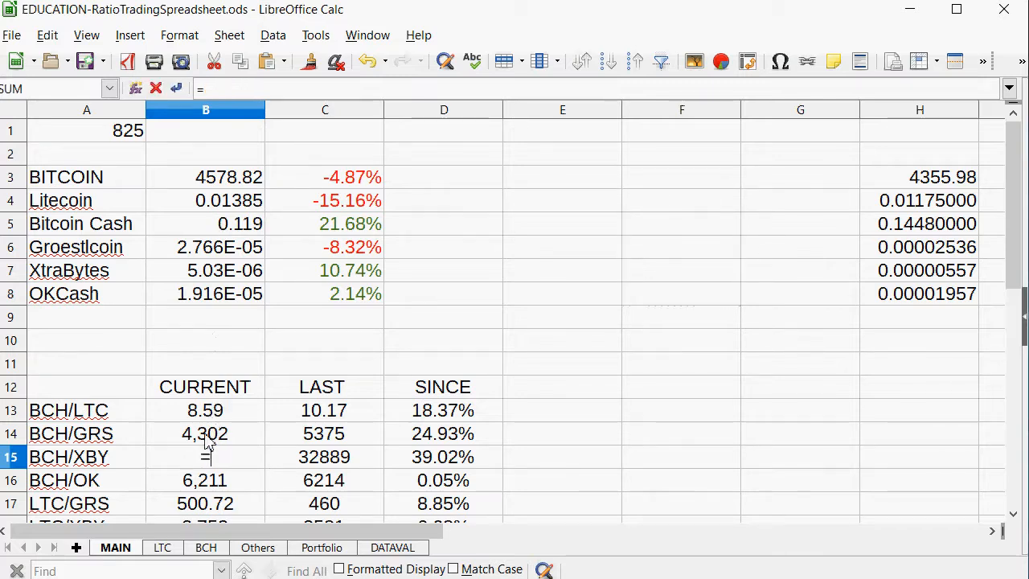
click(235, 225)
text(/)
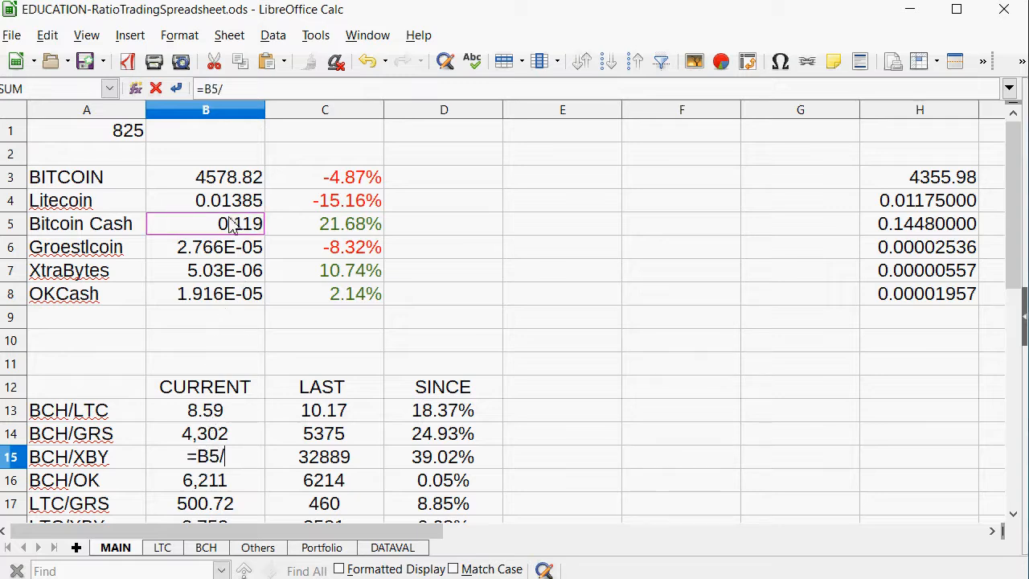
click(203, 280)
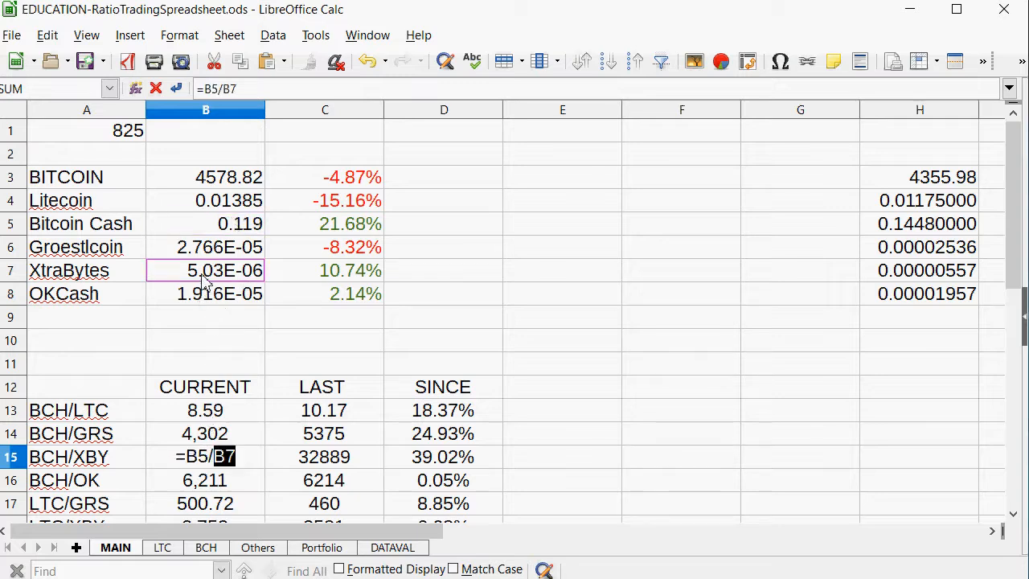
key(Return)
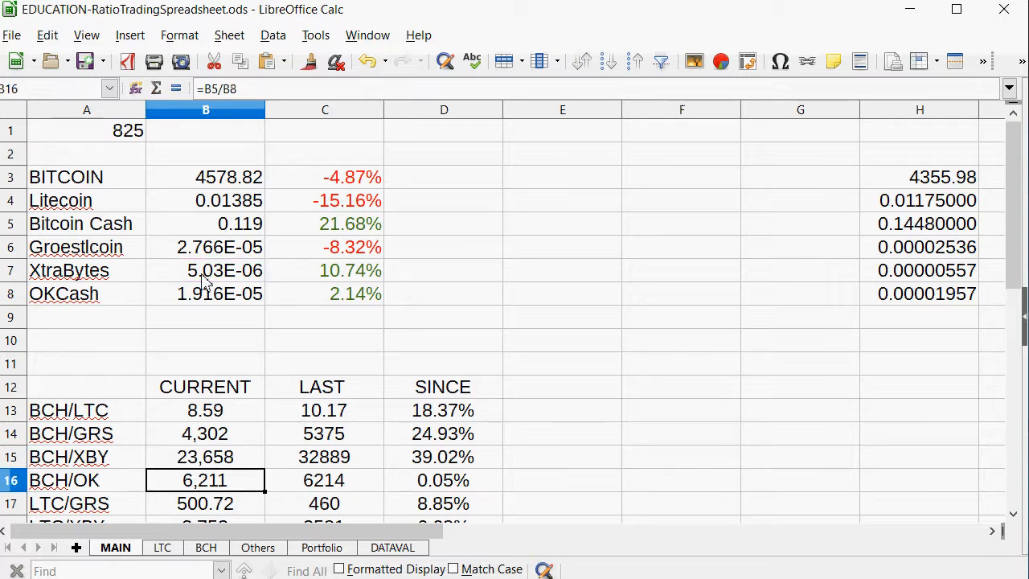
key(Up)
key(Right)
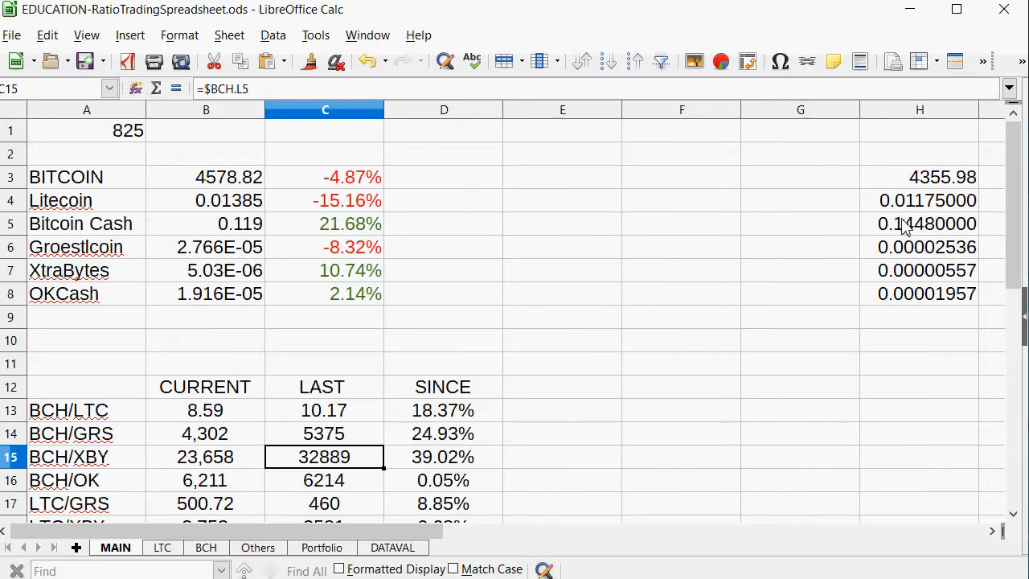
Check the Bitcoin Cash row and re-enter its price change in C5 as =(B5-H5)/H5.
drag(905, 226, 94, 234)
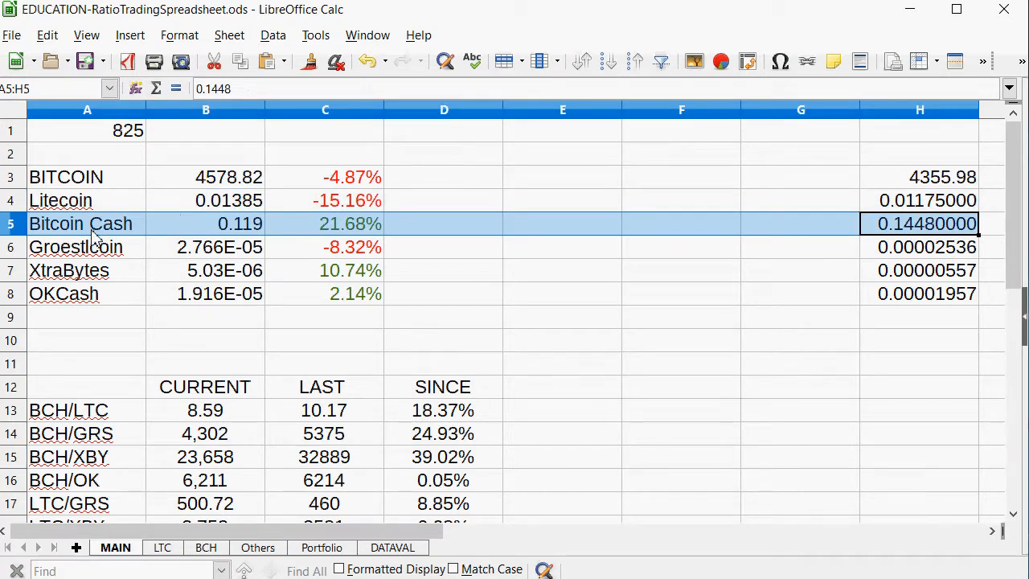
click(356, 228)
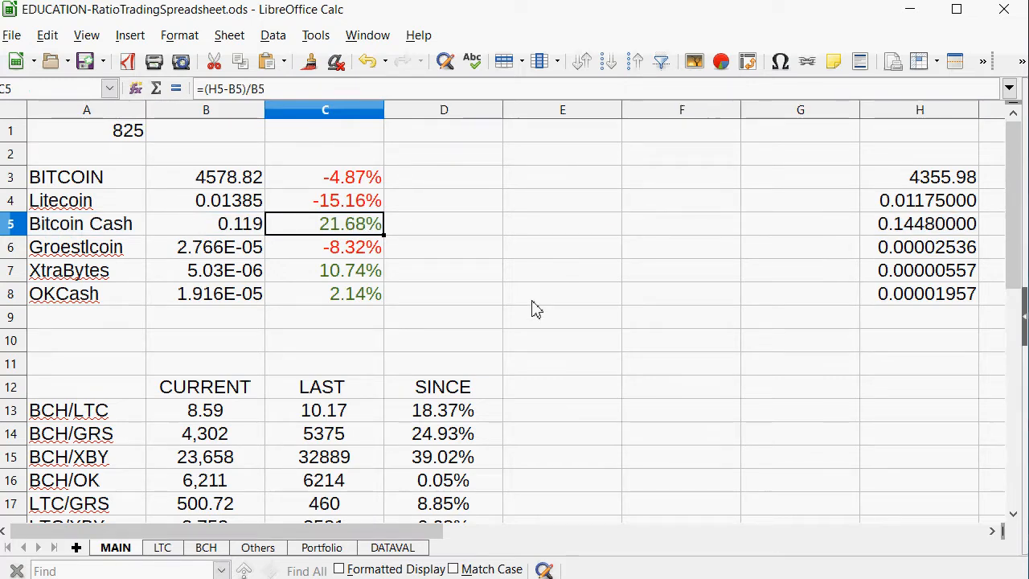
text(=()
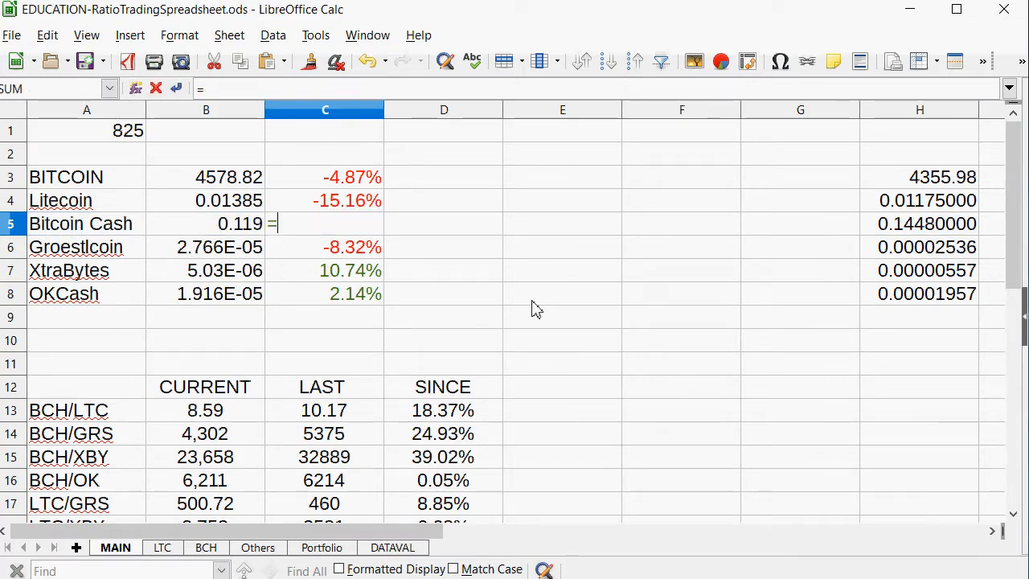
click(241, 210)
click(228, 229)
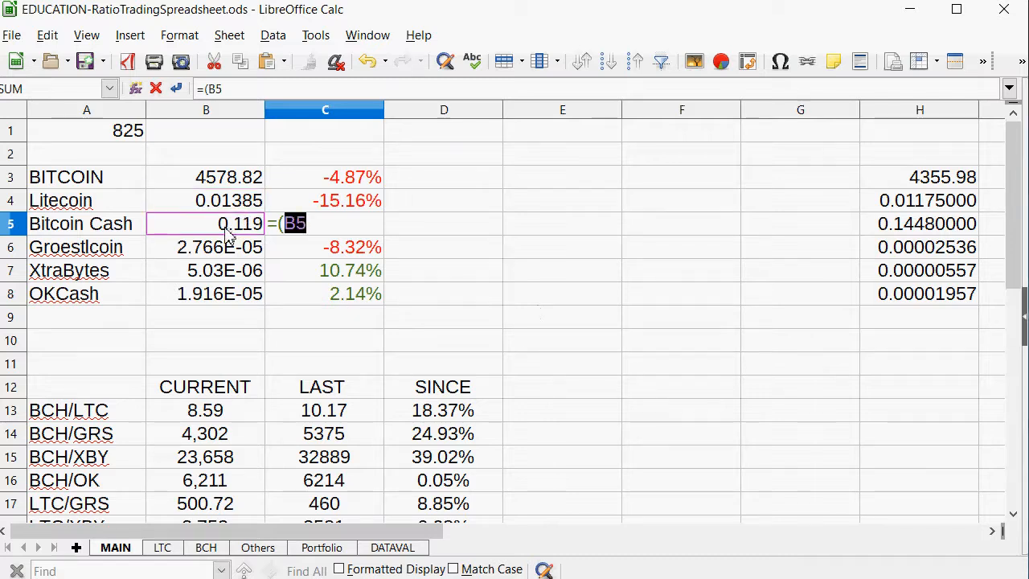
text(-)
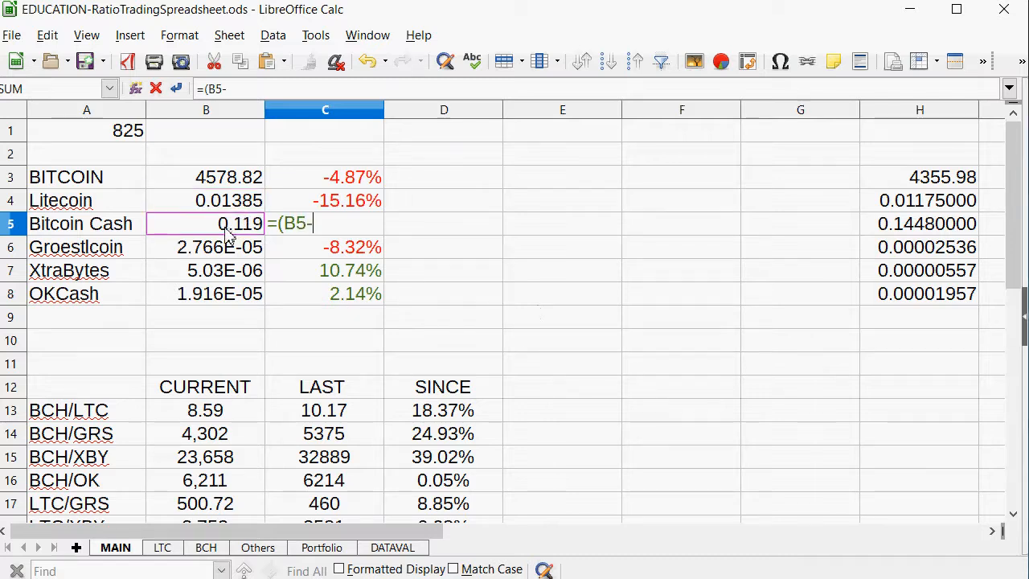
click(919, 227)
text())
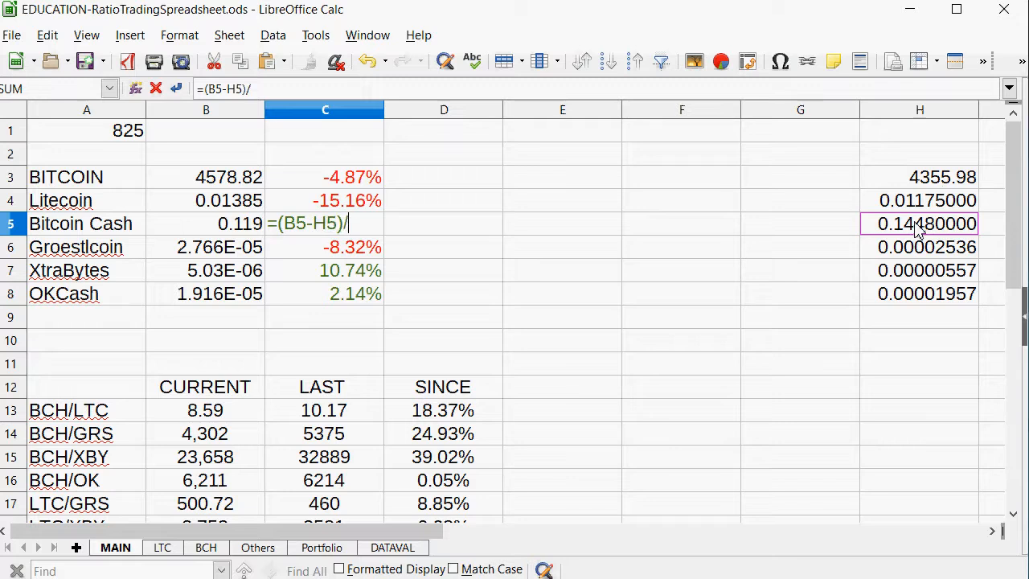
text(/)
click(919, 229)
key(Return)
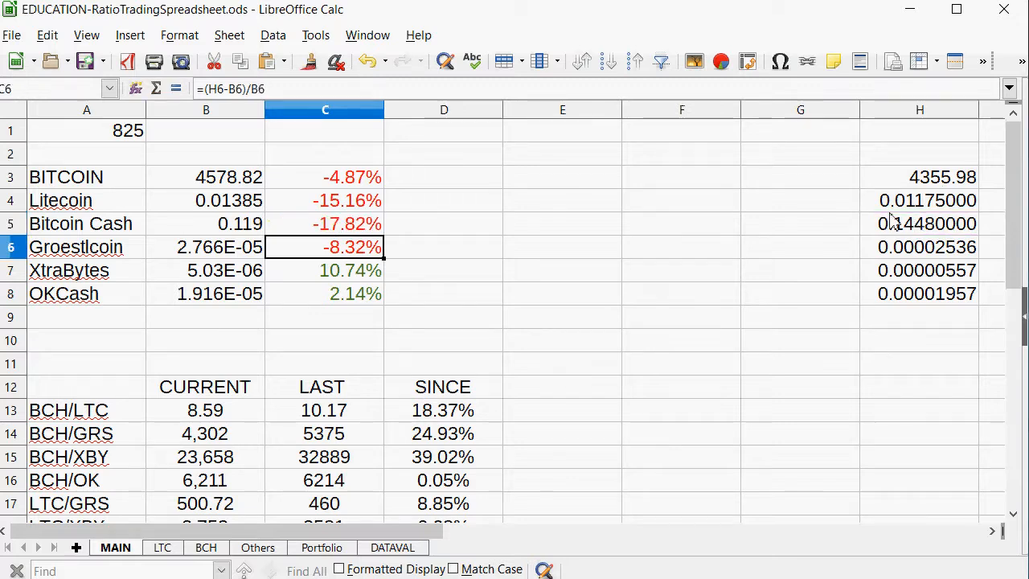
right_click(325, 228)
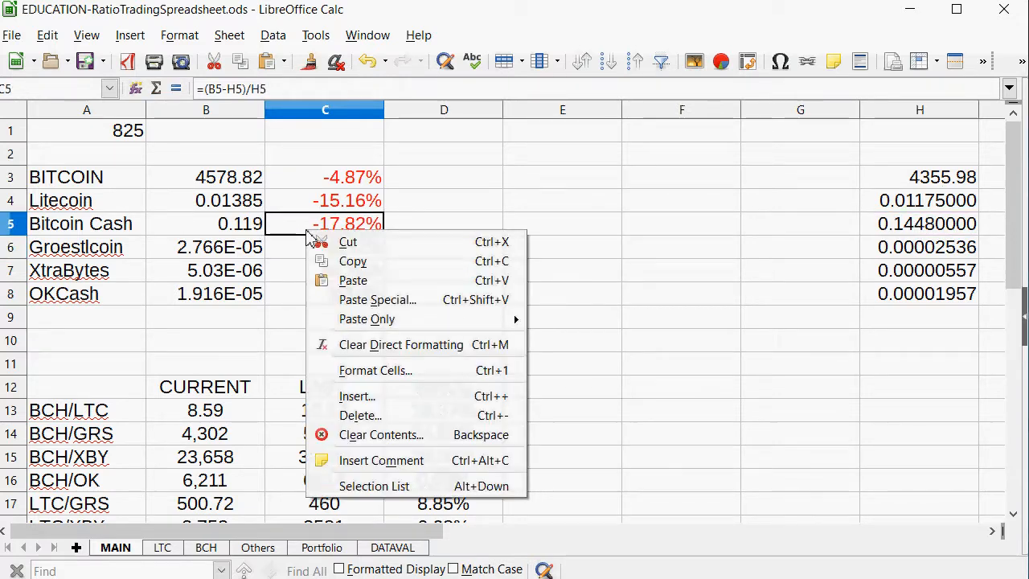
click(322, 280)
key(ctrl+z)
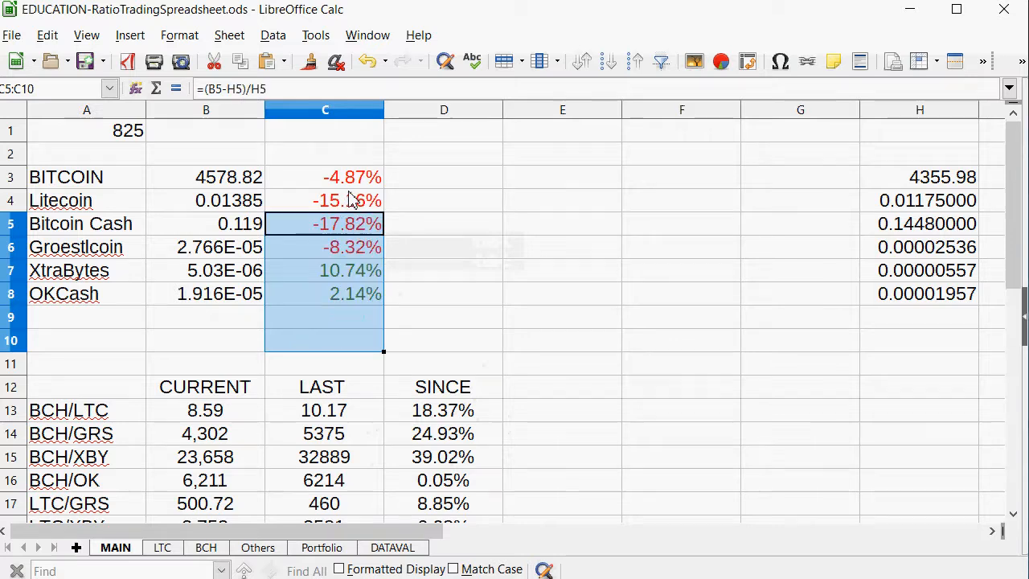
Copy the corrected price change formula from C5 into C3:C8 for all coins.
right_click(304, 232)
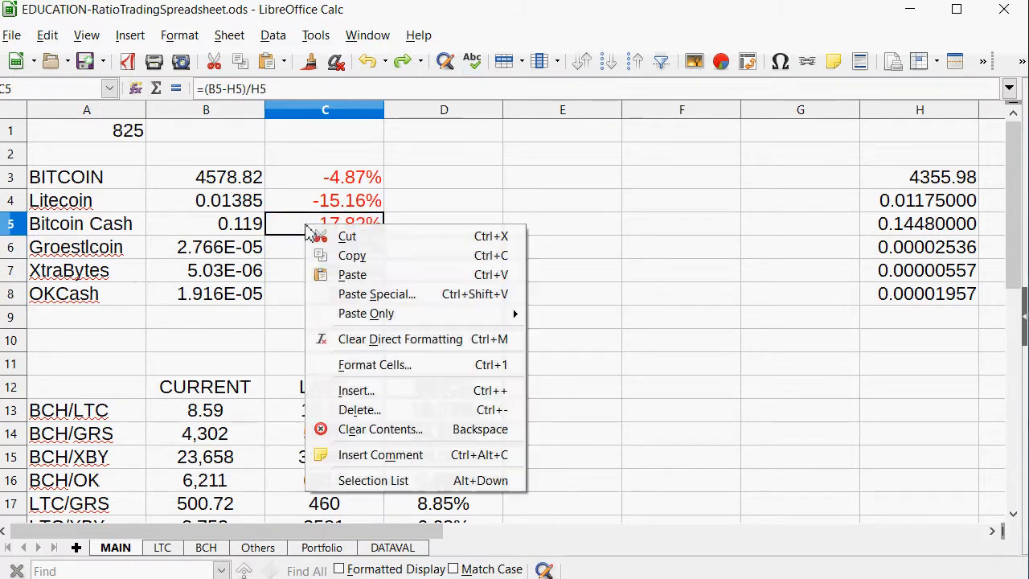
click(345, 255)
drag(354, 187, 333, 294)
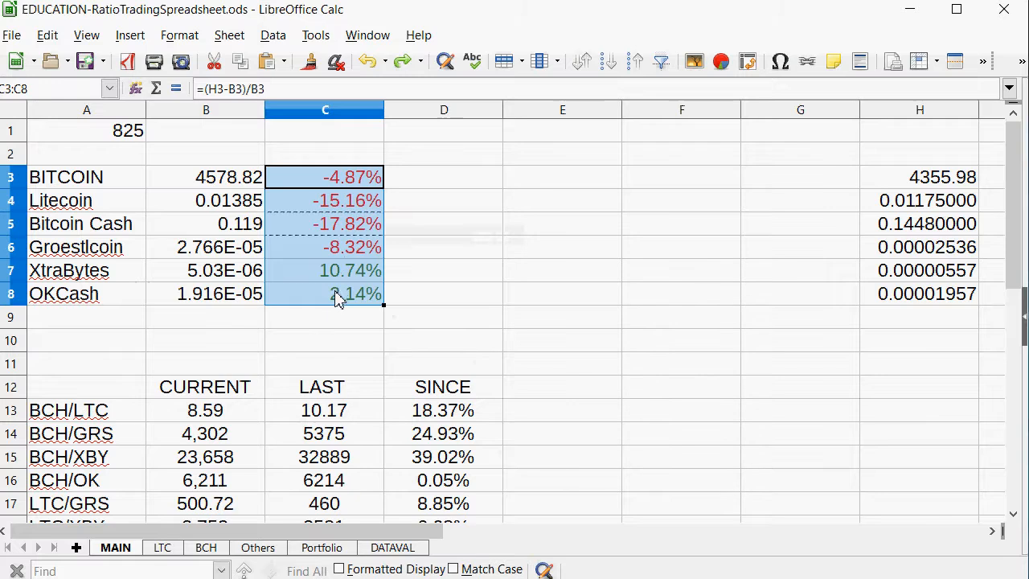
right_click(333, 294)
click(345, 337)
click(553, 228)
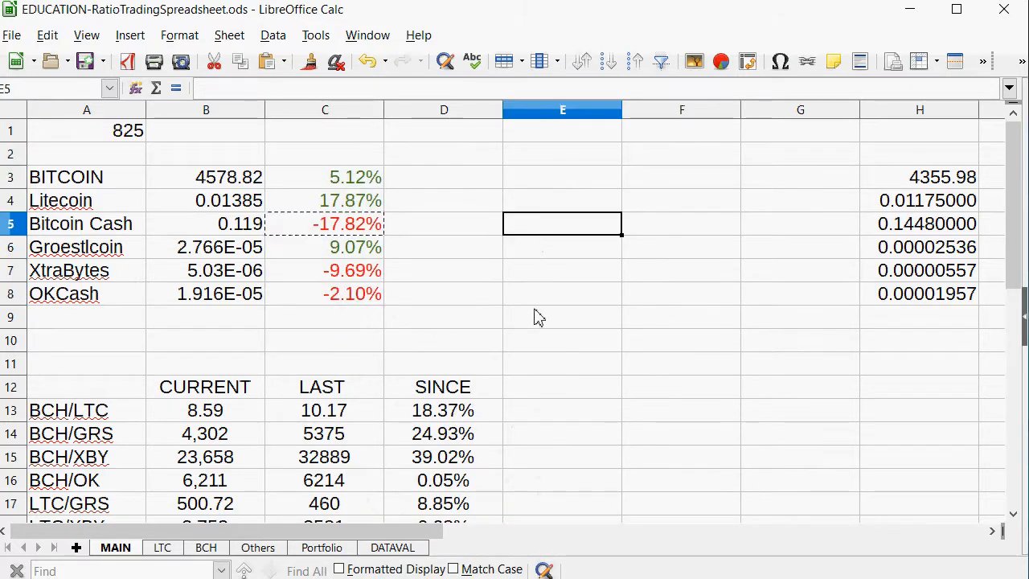
Check the Bitcoin Cash and XtraBytes price changes against the BCH/XBY ratio in row 15 and its trade log on the BCH sheet.
click(354, 271)
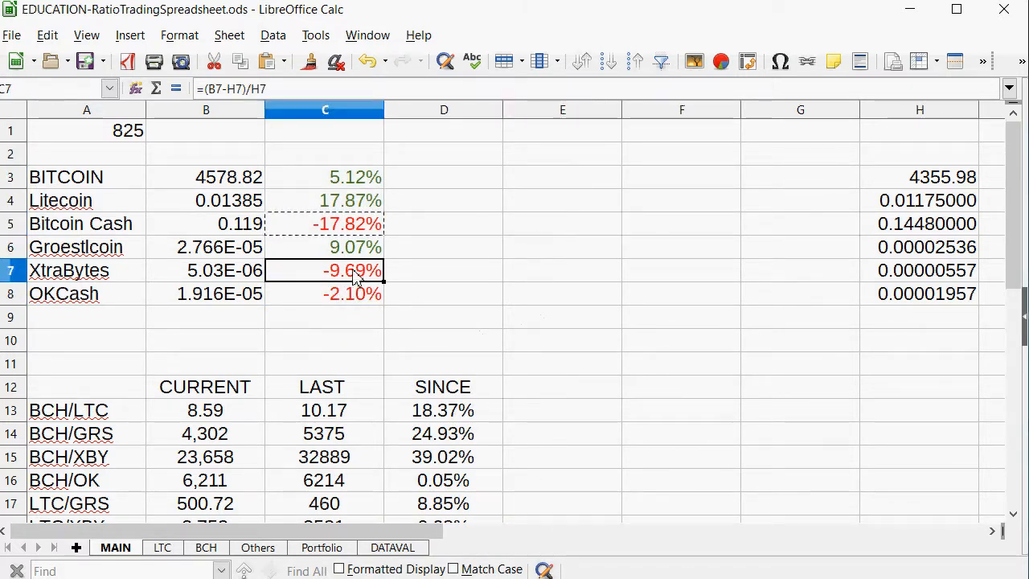
drag(354, 226, 72, 225)
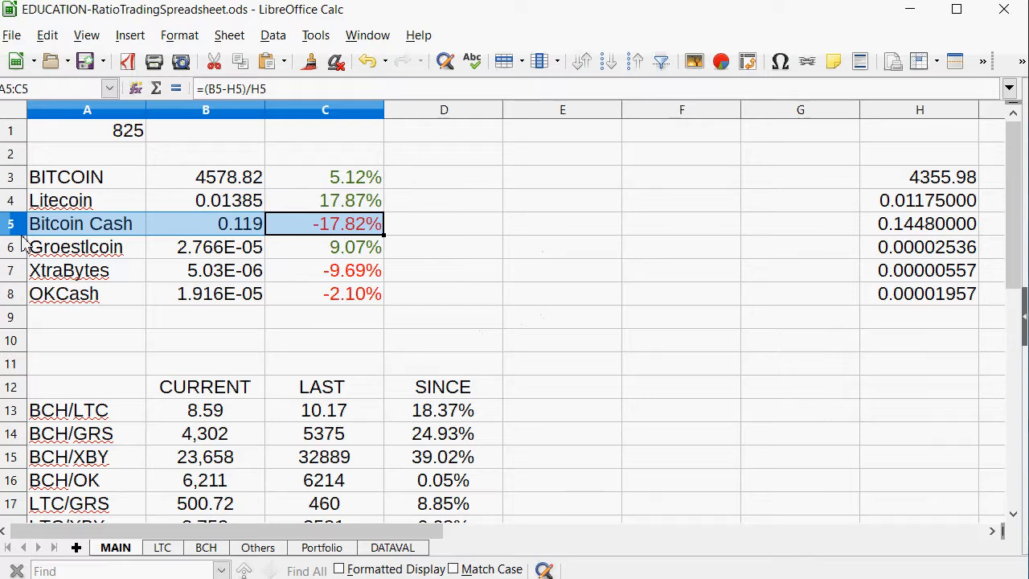
scroll(521, 491, down, 2)
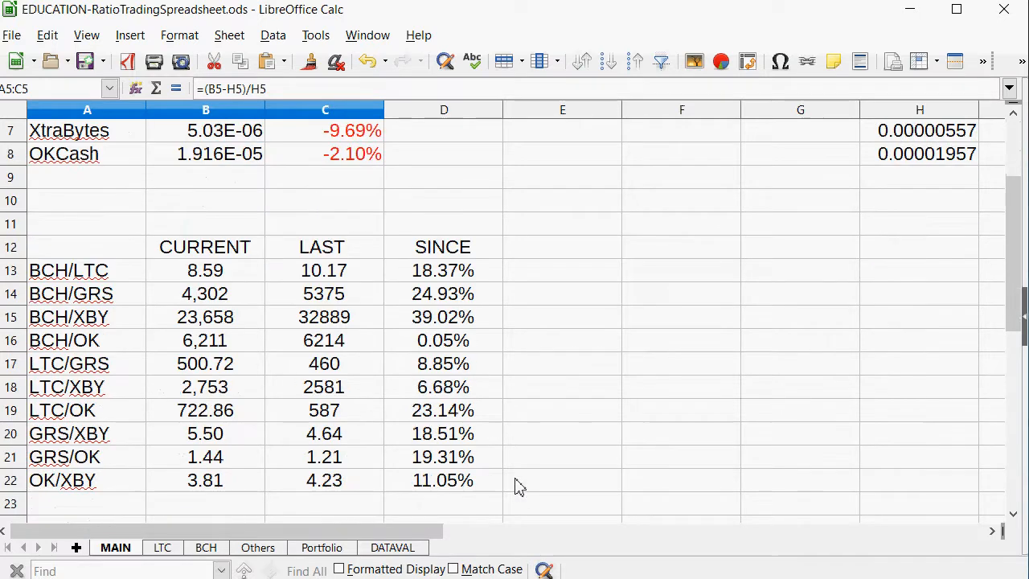
click(444, 301)
drag(441, 324, 41, 322)
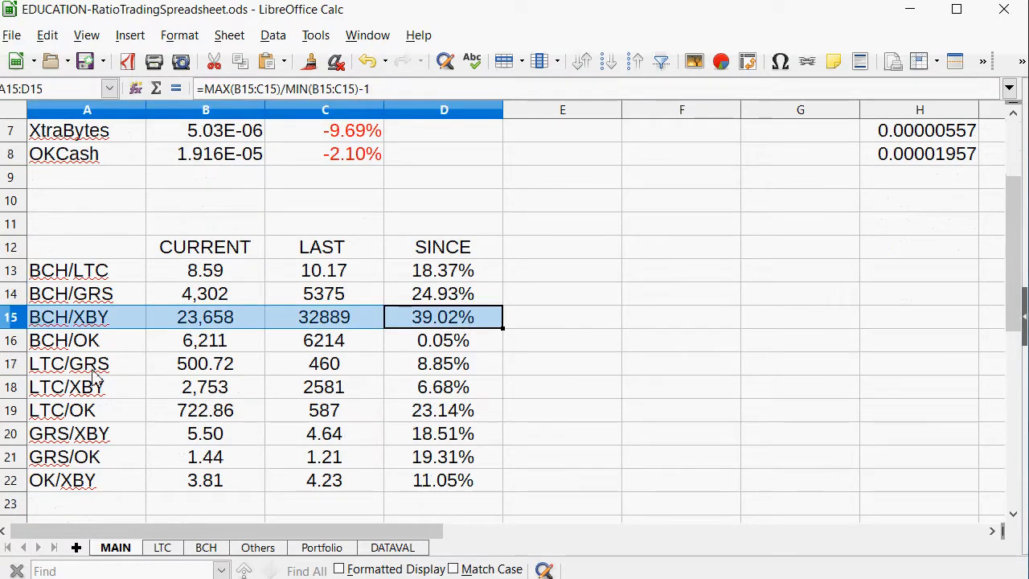
click(196, 549)
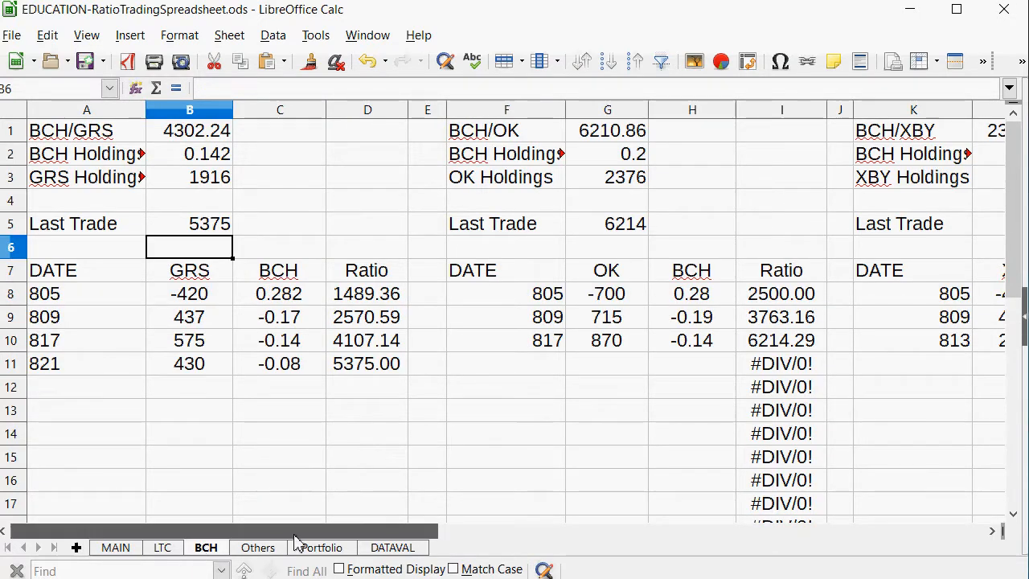
drag(302, 530, 552, 531)
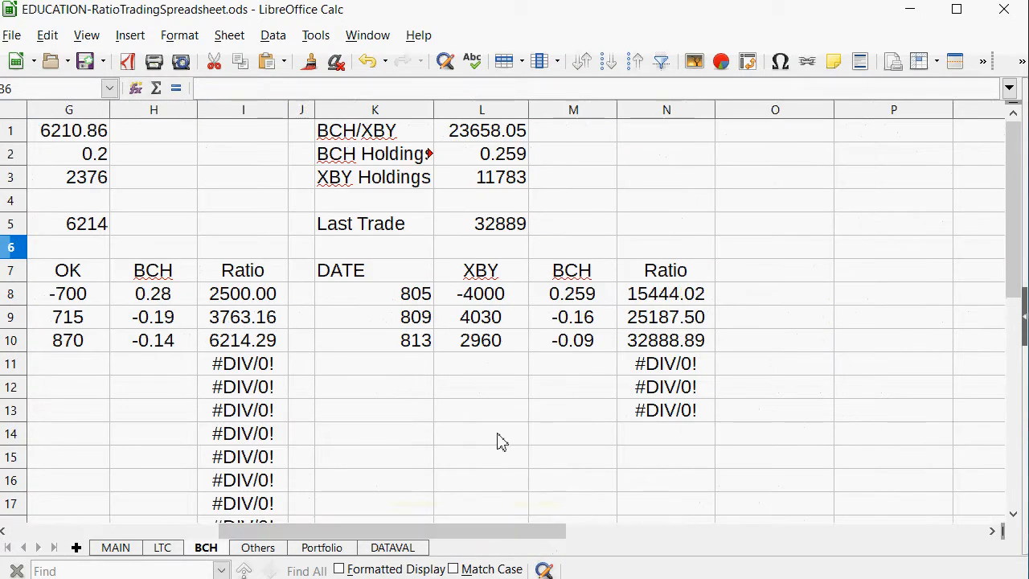
click(117, 548)
scroll(134, 452, up, 2)
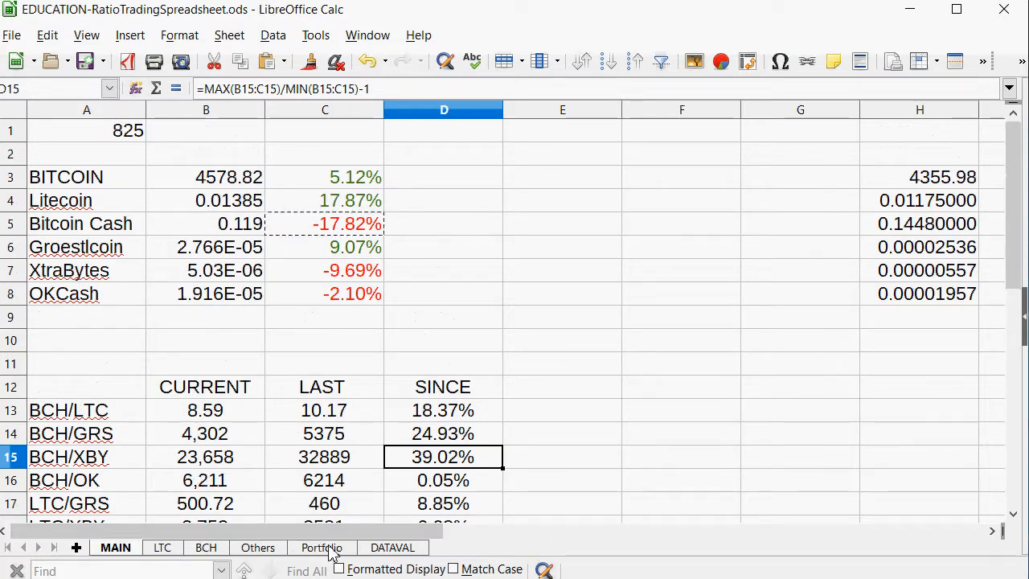
Set the date in A1 of the MAIN sheet to 829.
click(118, 132)
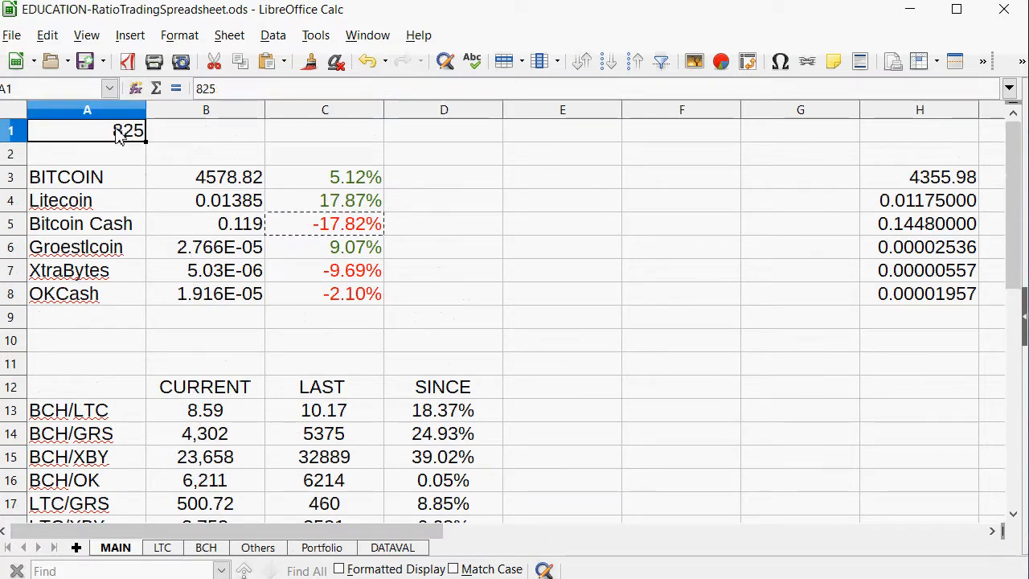
text(829)
key(Return)
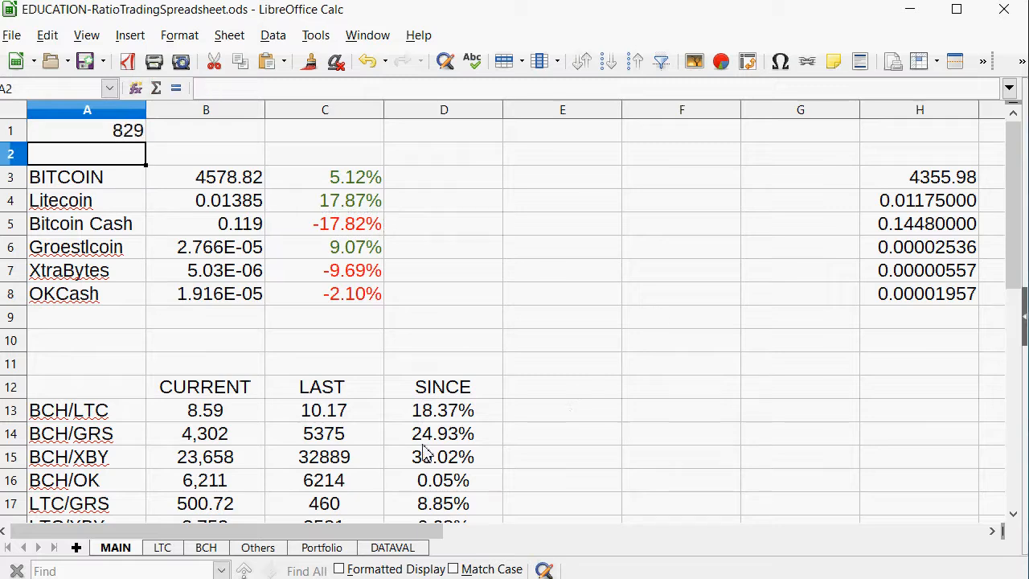
Start a new BCH/XBY trade row on the BCH sheet with the date 829 in K11.
click(206, 550)
click(405, 366)
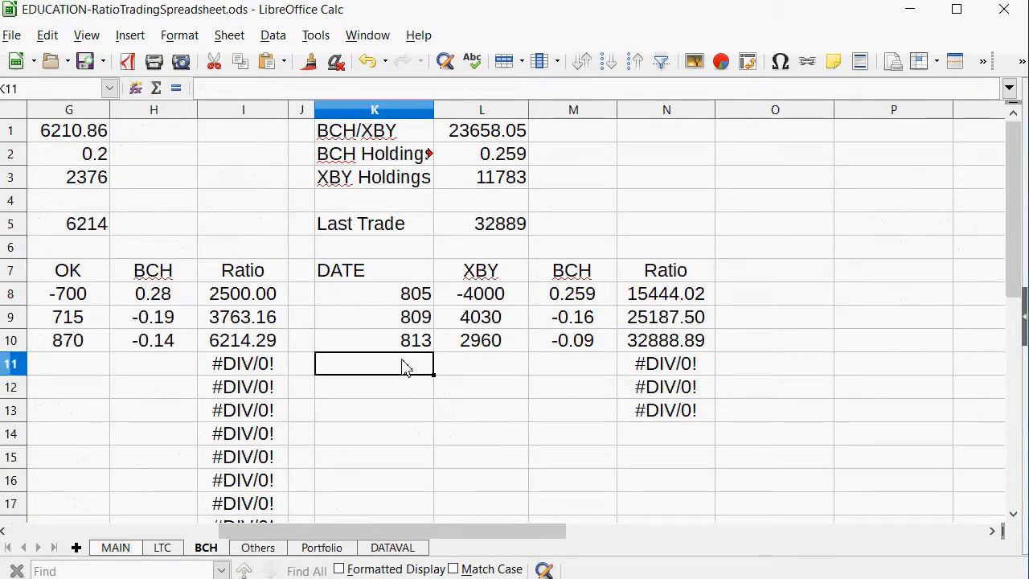
text(829)
key(Tab)
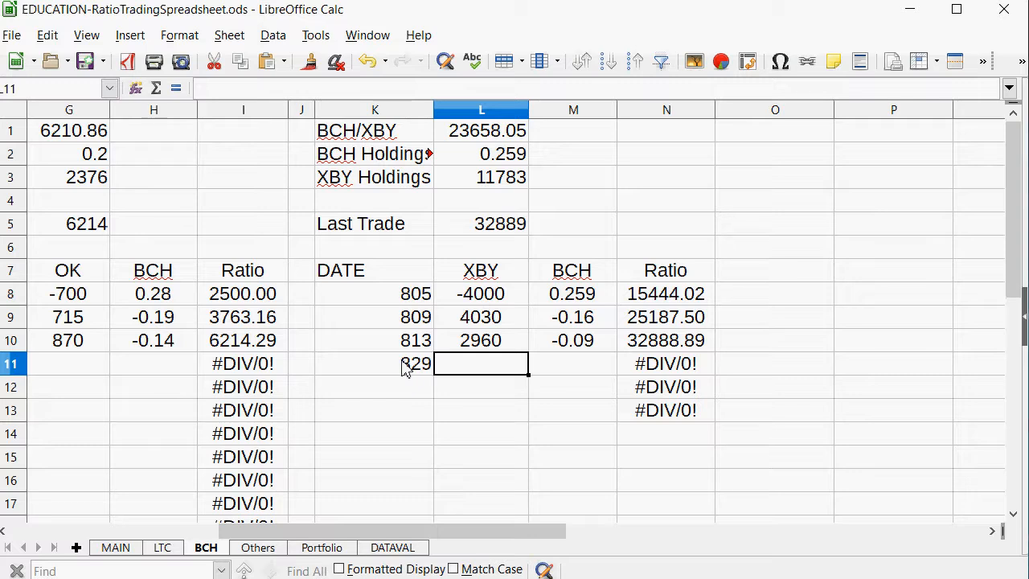
Examine the ratios and XBY amounts of the earlier BCH/XBY trades and the XBY holdings in L3 to size the new trade.
key(Up)
key(Right)
key(Right)
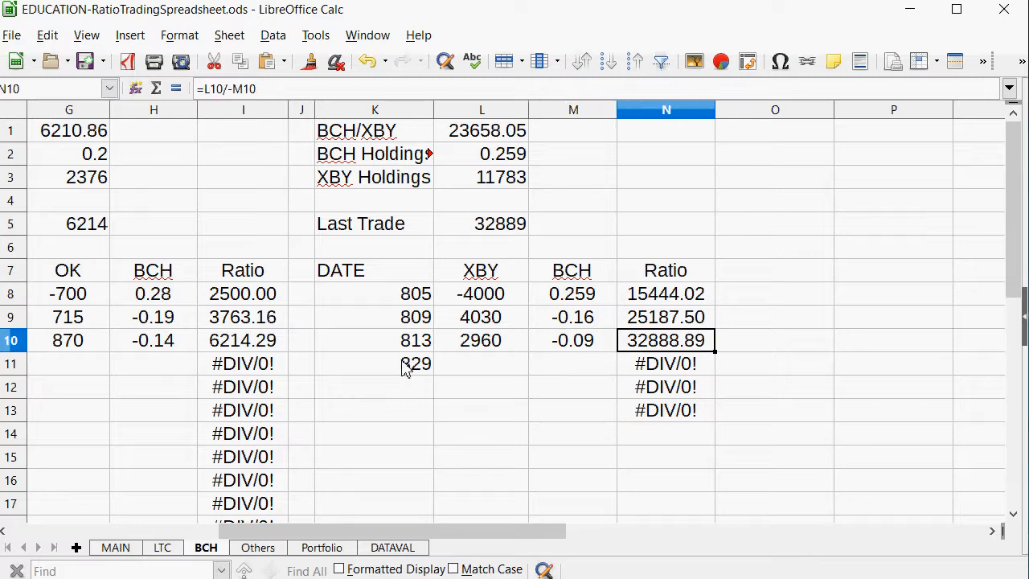
key(Up)
key(Down)
key(Left)
key(Left)
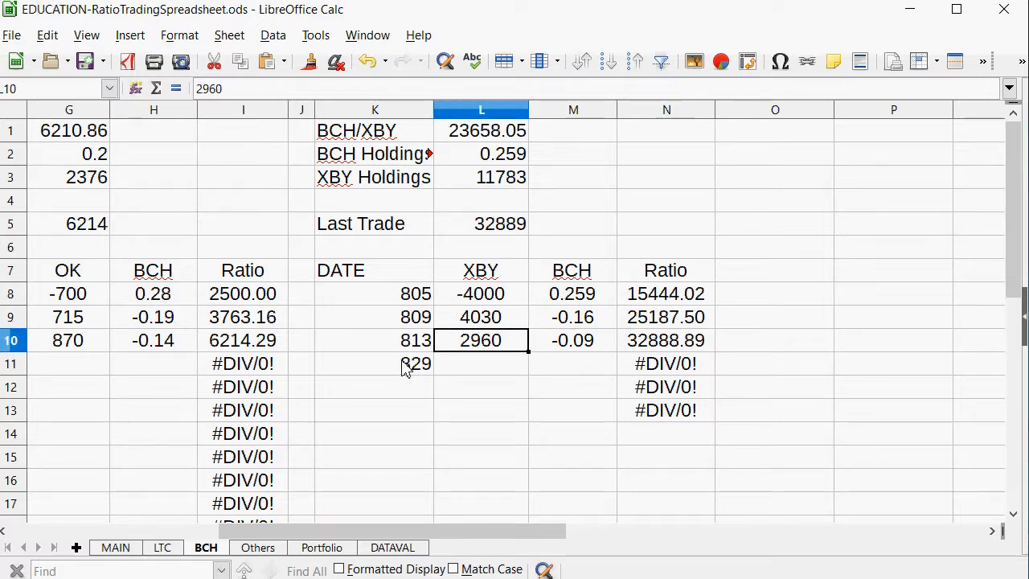
key(Down)
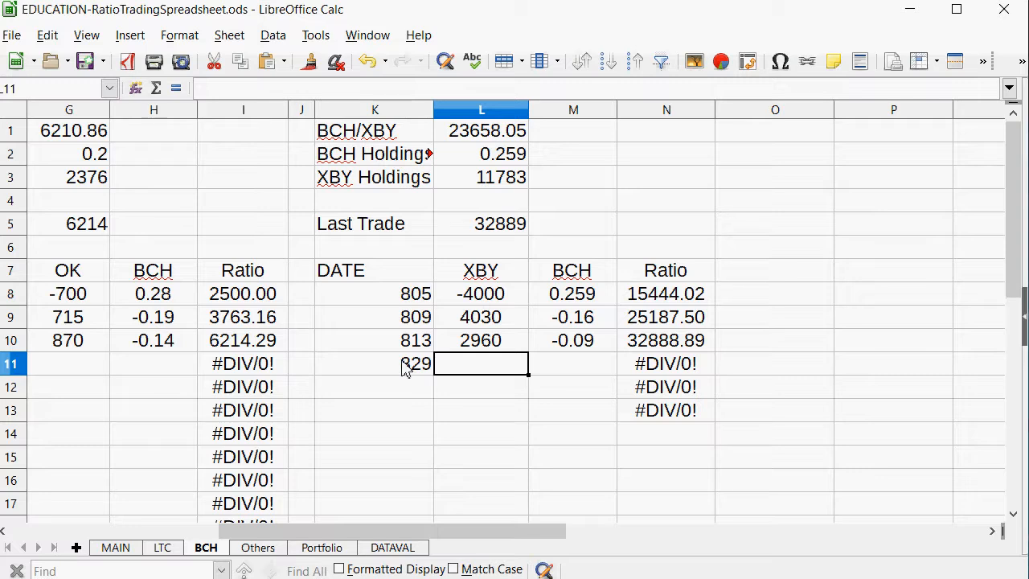
key(Up)
key(Up)
key(Up)
key(Up)
key(Up)
key(Up)
key(Up)
key(Up)
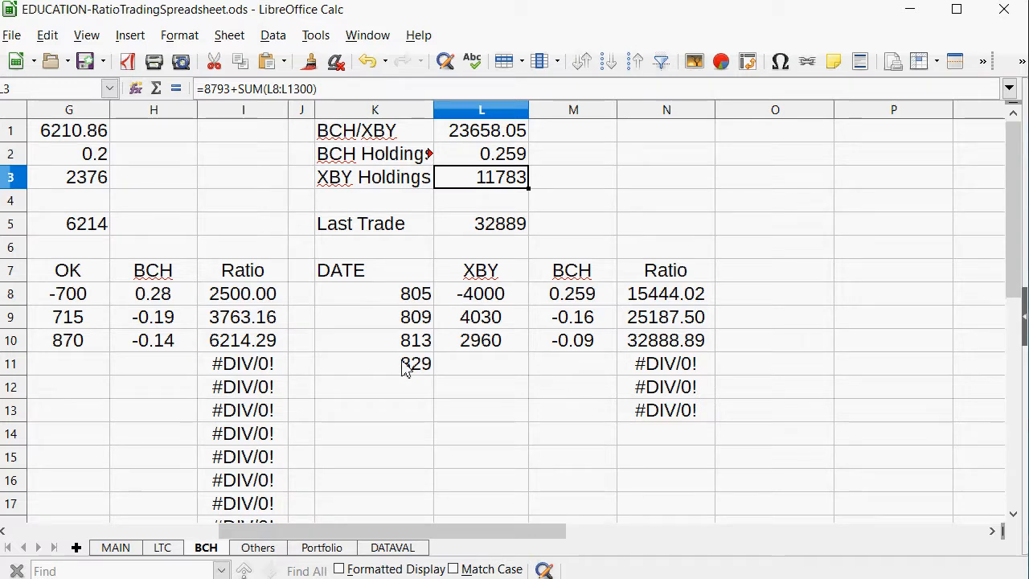
key(Up)
key(Down)
key(Down)
key(Down)
key(Down)
key(Down)
key(Down)
key(Down)
key(Down)
key(Down)
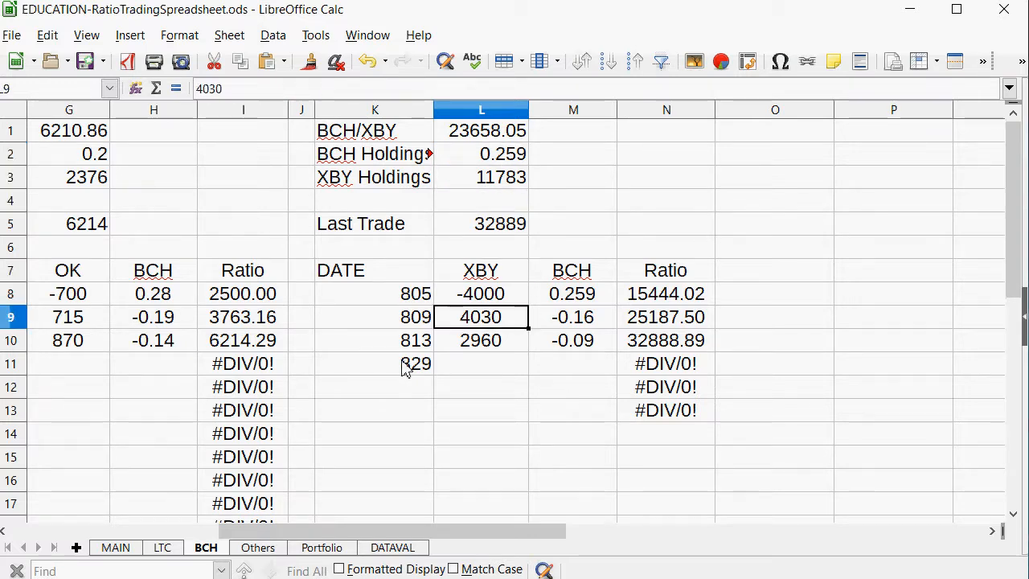
Enter -2900 as the XBY amount of the new trade in L11.
text(-)
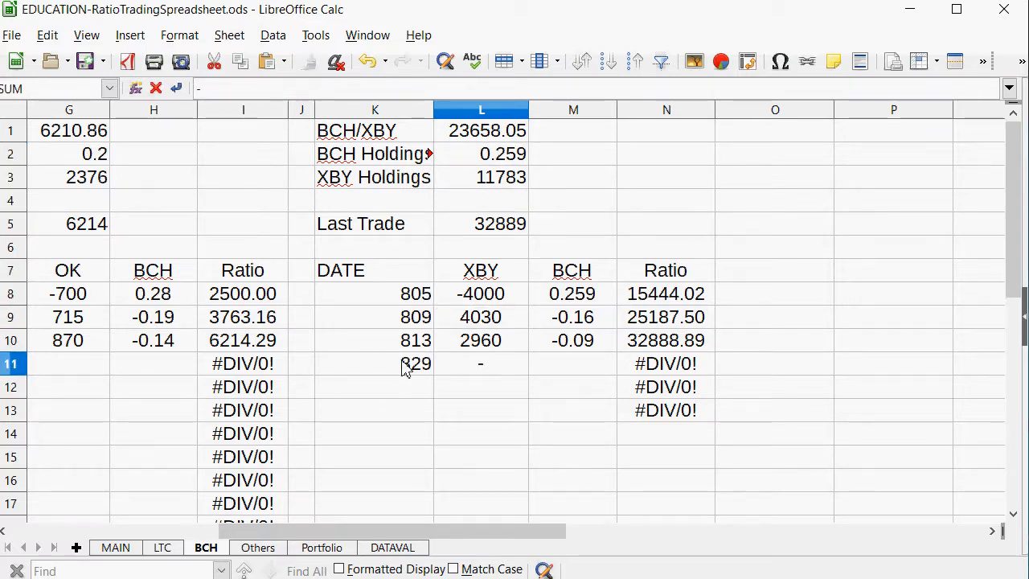
text(2900)
key(Tab)
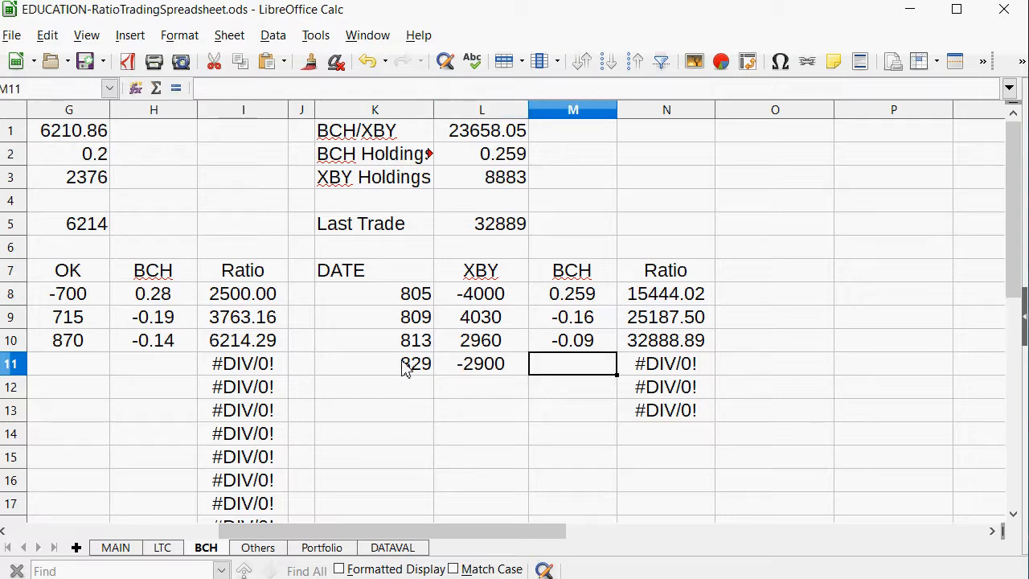
Calculate the new trade's BCH amount in M11 with =L11/L1, and replace the formula with the fixed value 0.122.
text(=)
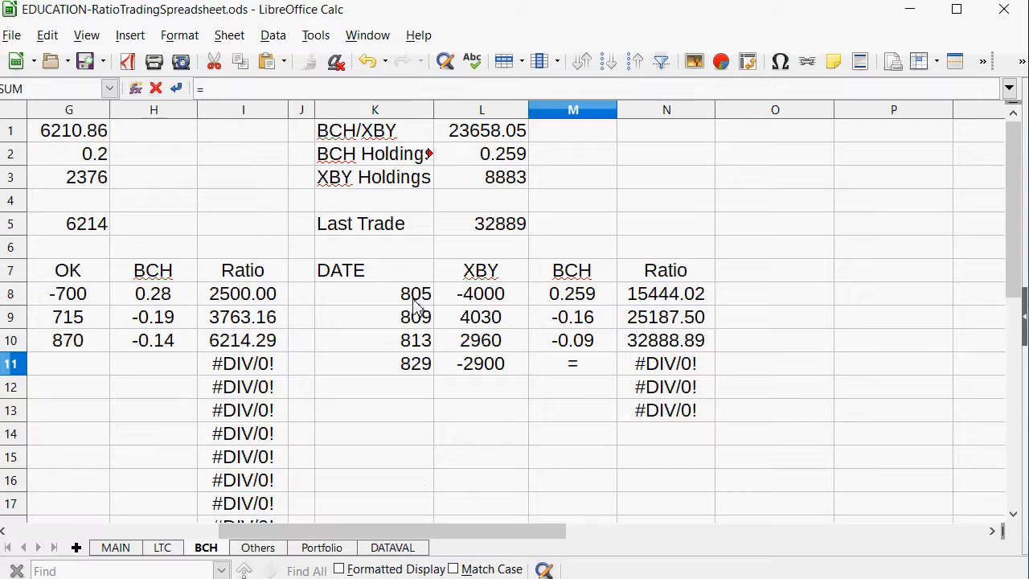
click(475, 370)
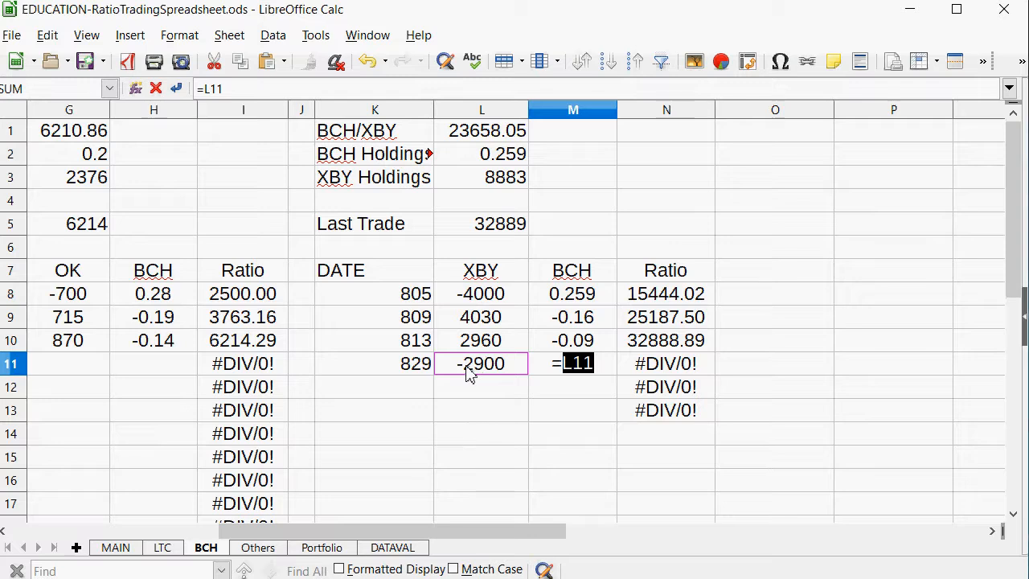
text(/)
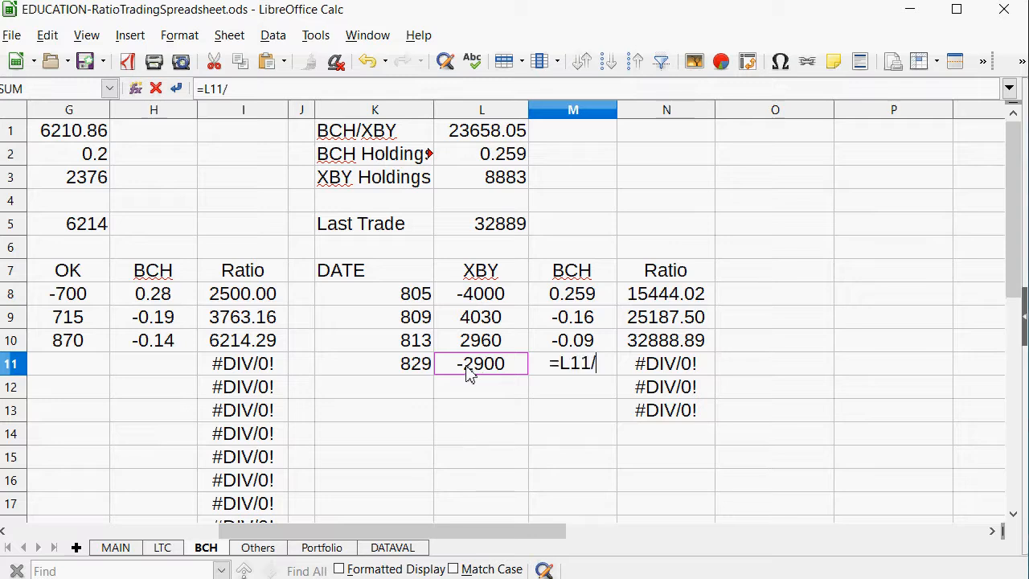
click(485, 137)
key(Return)
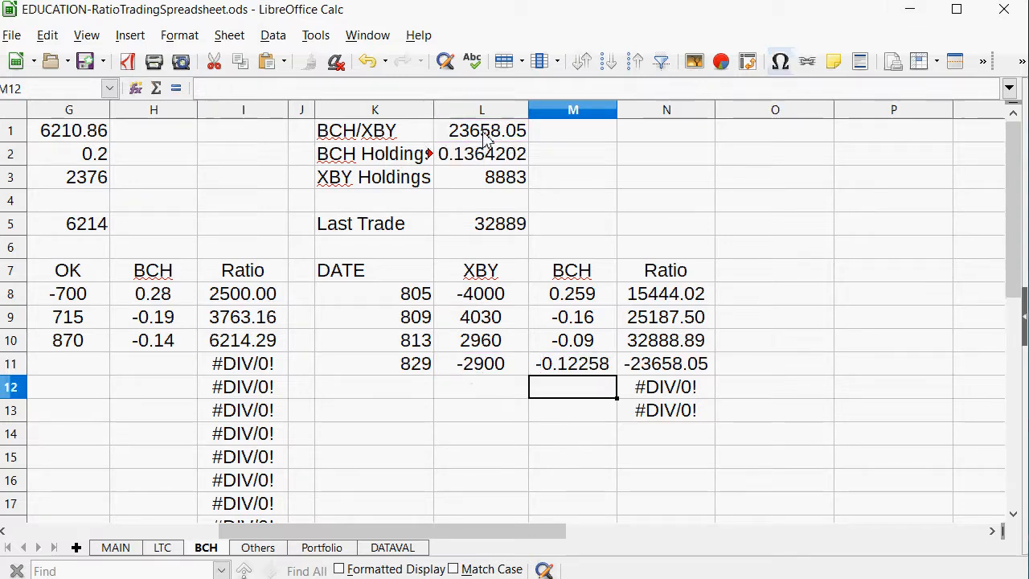
key(Up)
text(.122)
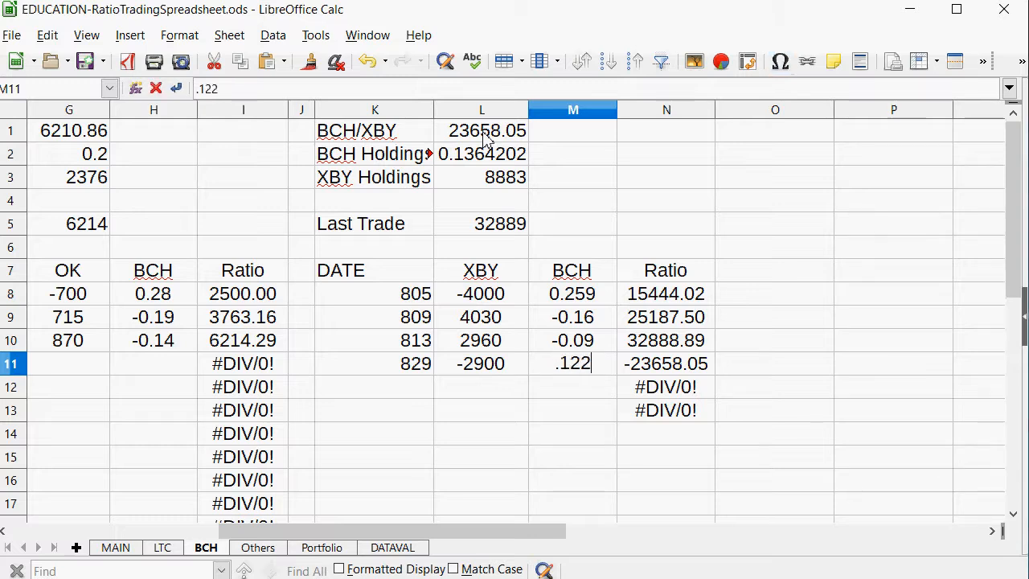
key(Return)
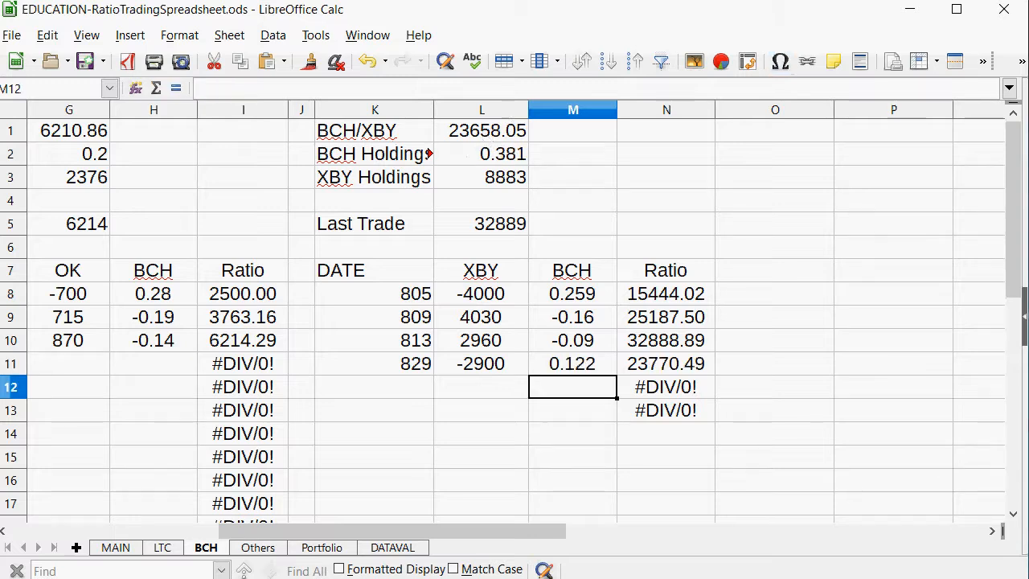
Set the BCH/XBY Last Trade ratio in L5 to 23770.
click(500, 230)
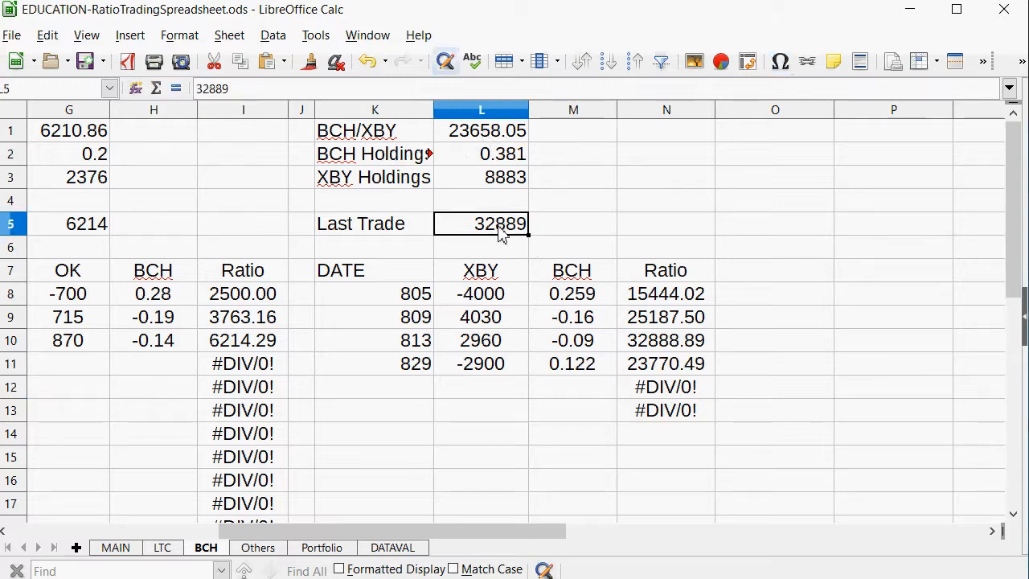
text(23770)
key(Return)
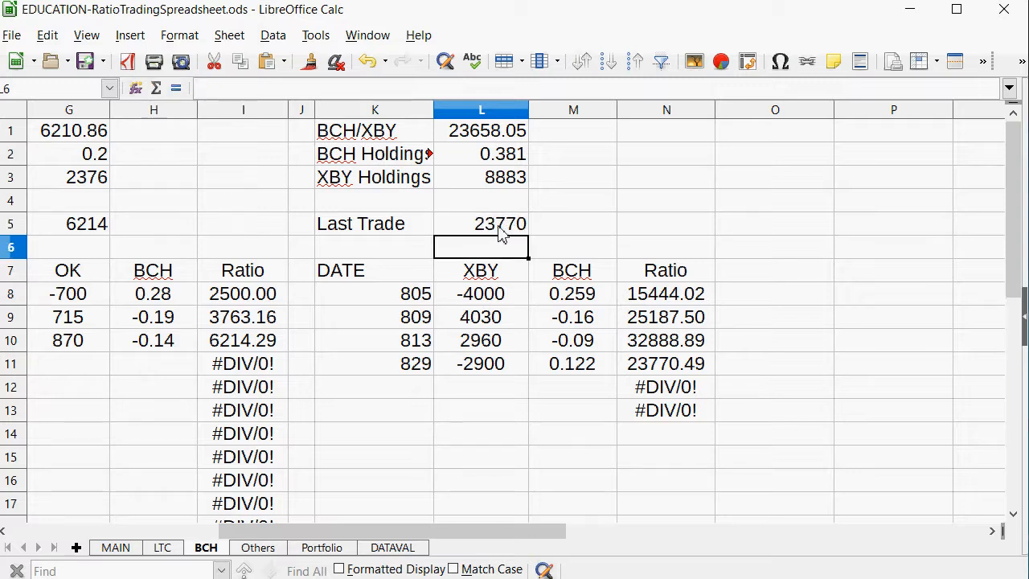
Review the coins' ownership and net values on the Portfolio sheet, from Litecoin down to OKCash.
click(350, 549)
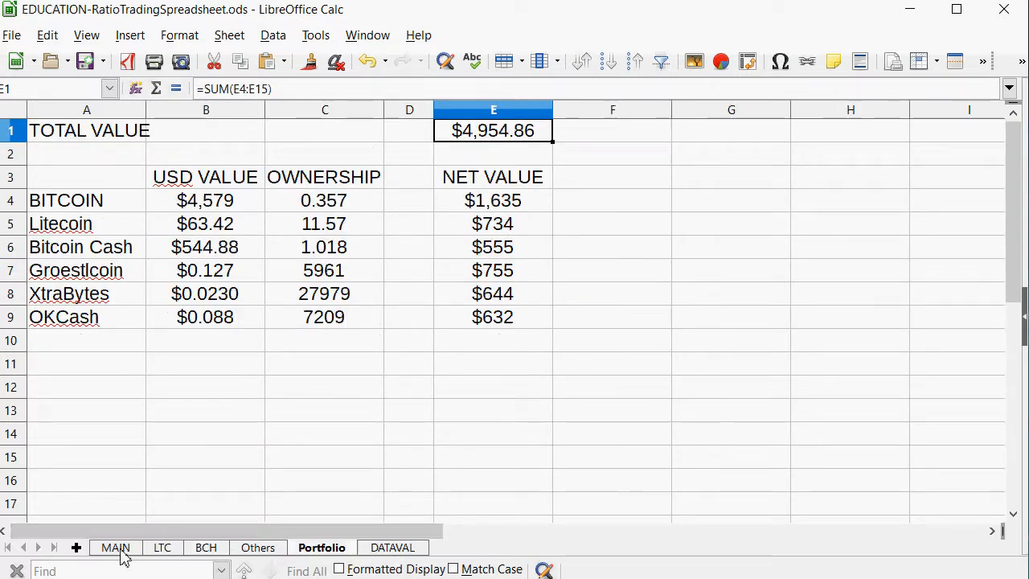
drag(493, 228, 91, 319)
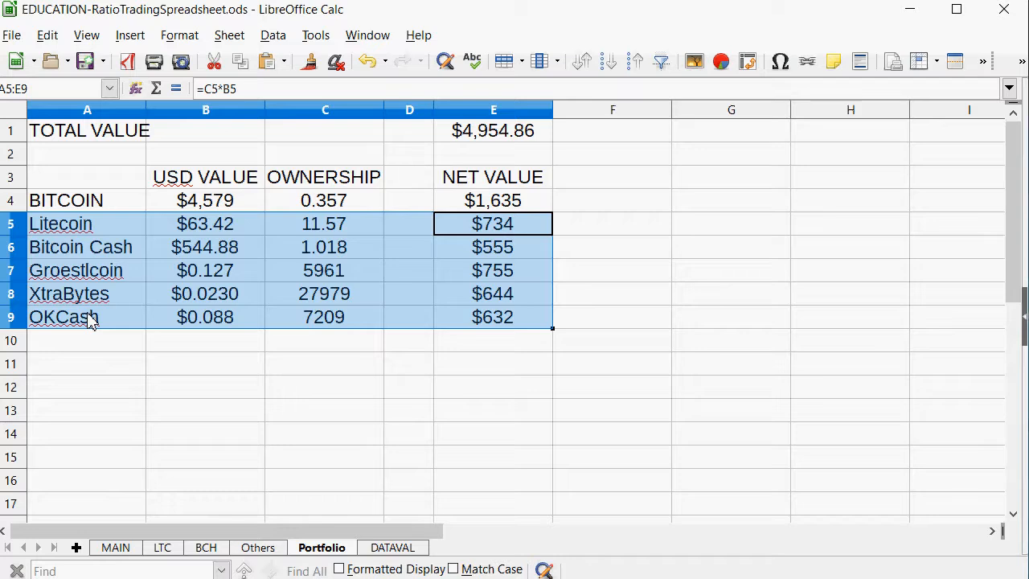
click(447, 228)
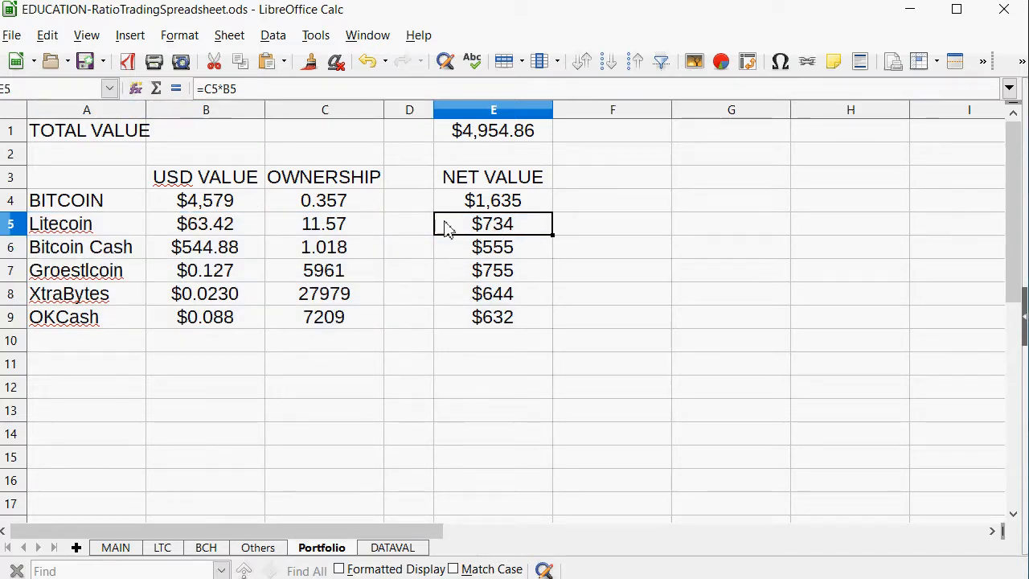
Switch to the gamprices file in Notepad and add "done" on a new line under the price set starting with 4578.82.
click(115, 547)
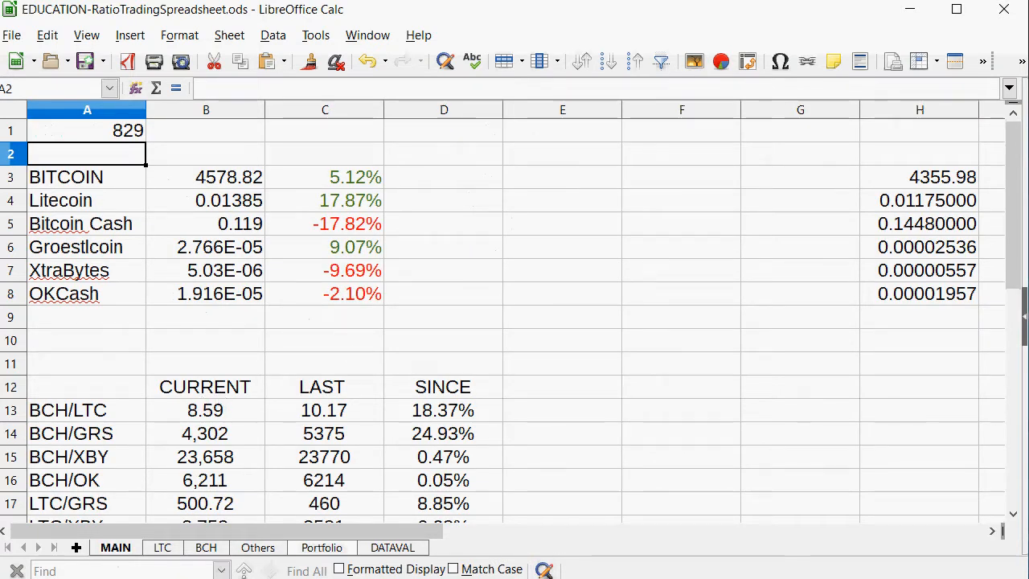
key(alt+Tab)
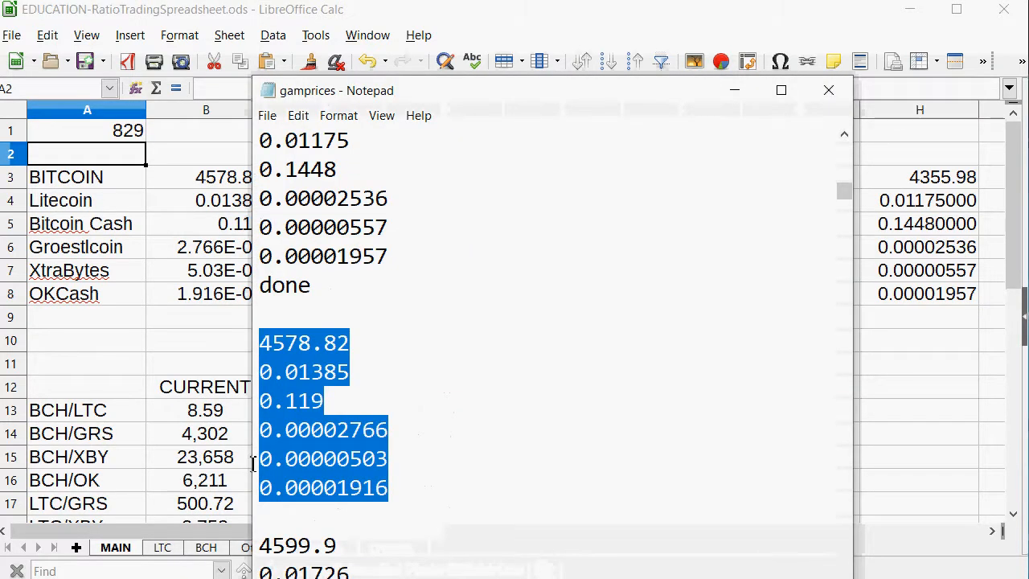
click(446, 492)
key(Return)
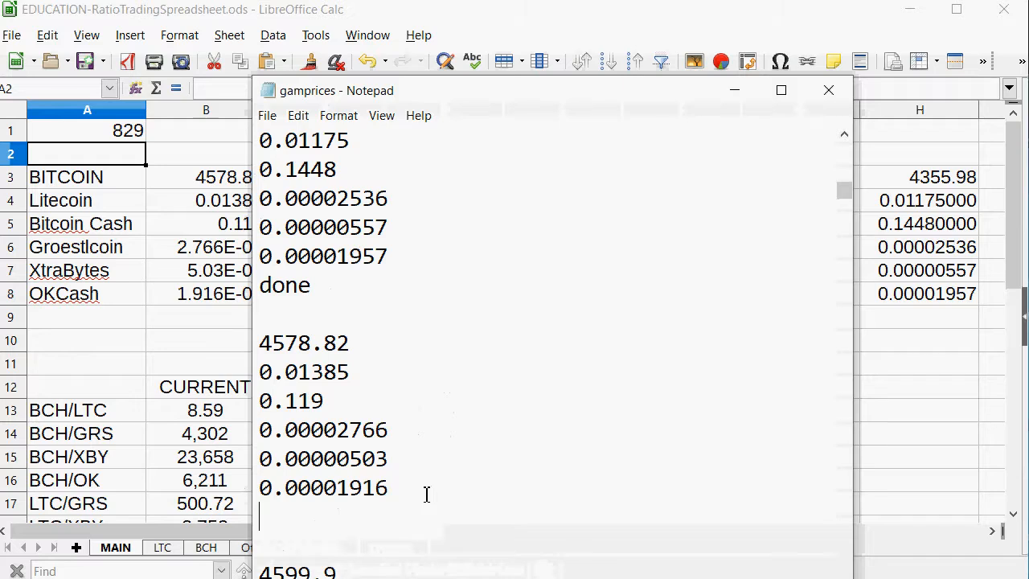
text(done)
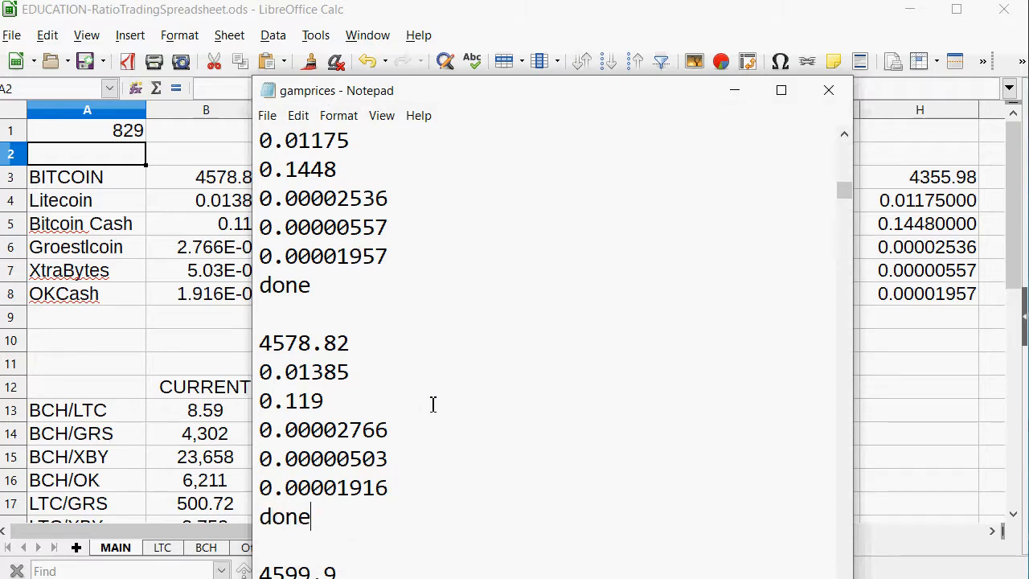
Copy the six prices starting with 4599.9 from Notepad and paste them over the coin prices from B3 on the MAIN sheet.
scroll(433, 405, down, 2)
drag(406, 553, 257, 406)
right_click(324, 429)
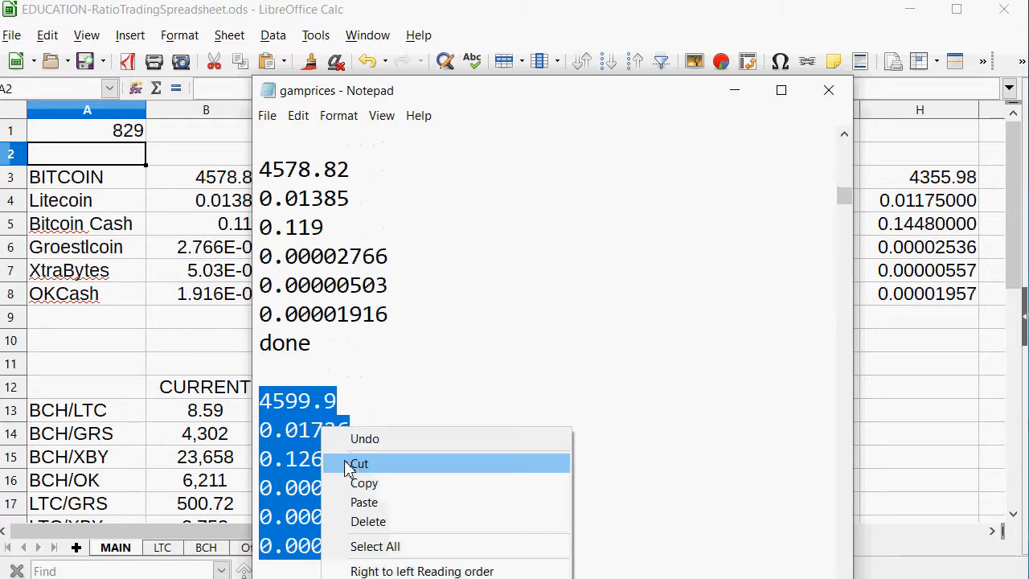
click(354, 483)
click(60, 271)
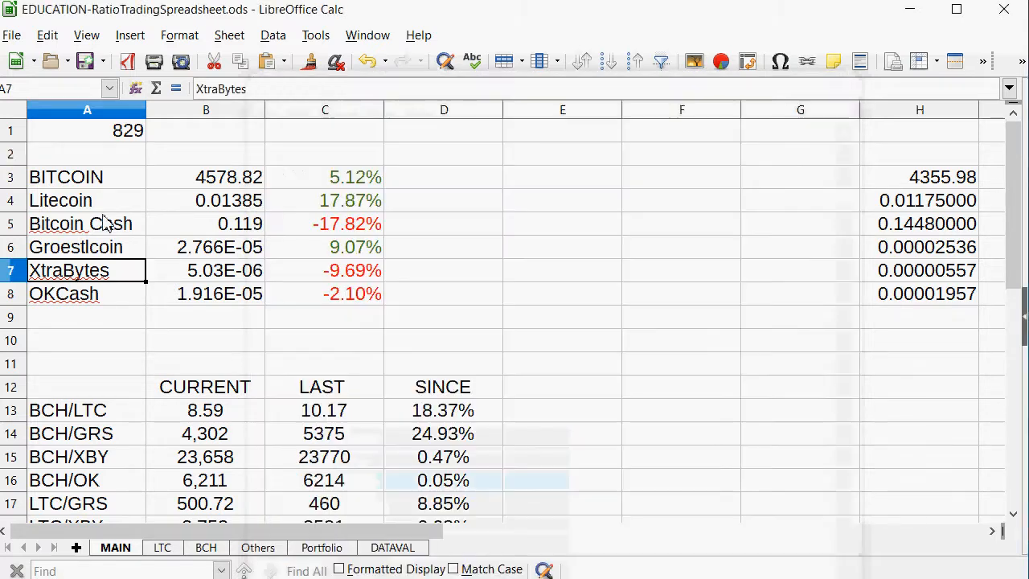
right_click(222, 185)
click(242, 232)
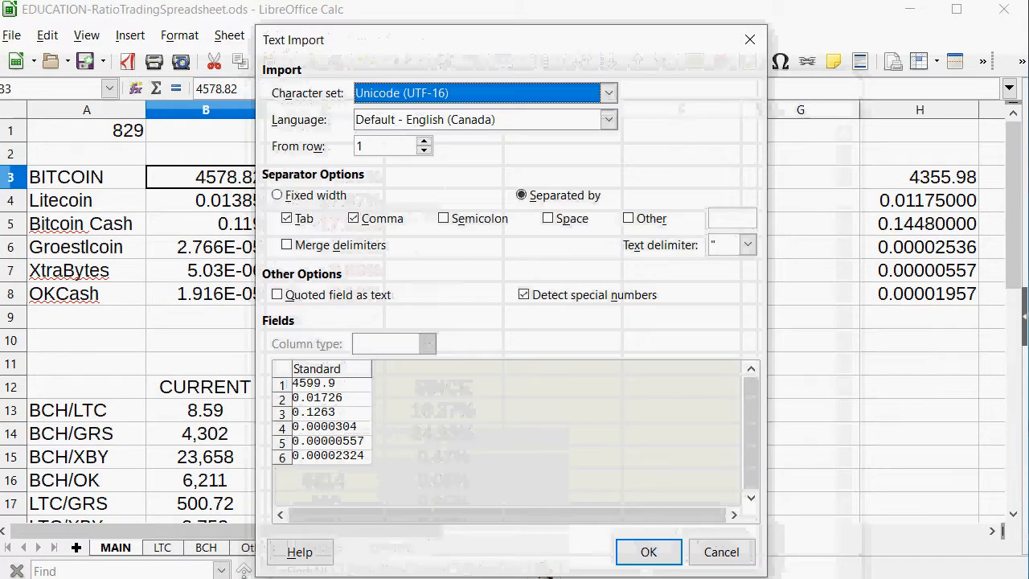
click(646, 553)
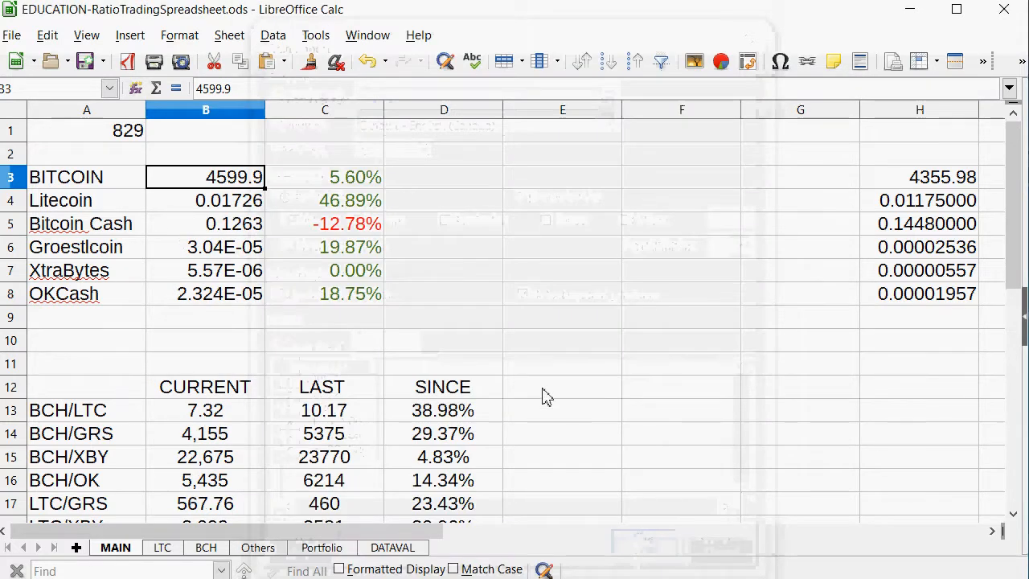
Examine the coins' price changes and the changes since the last trades on the MAIN sheet, especially the BCH/LTC ratio.
scroll(544, 386, down, 2)
scroll(544, 386, up, 2)
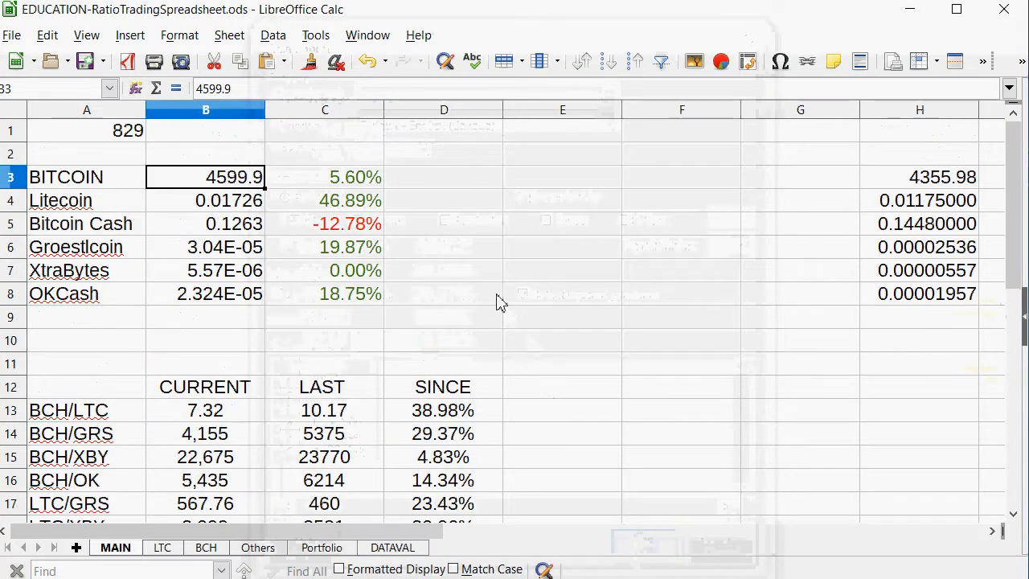
drag(321, 224, 247, 247)
click(345, 200)
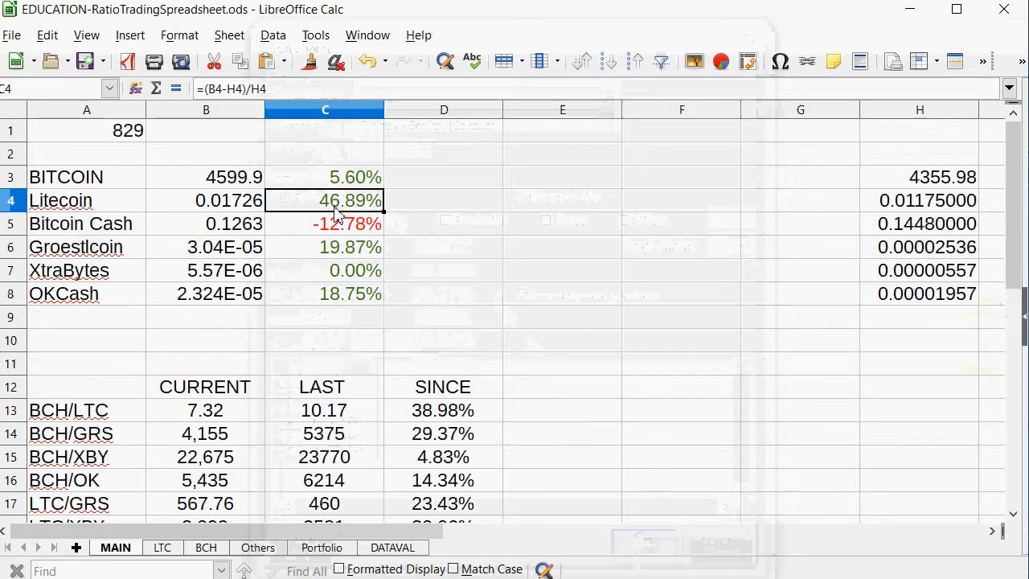
drag(338, 177, 175, 202)
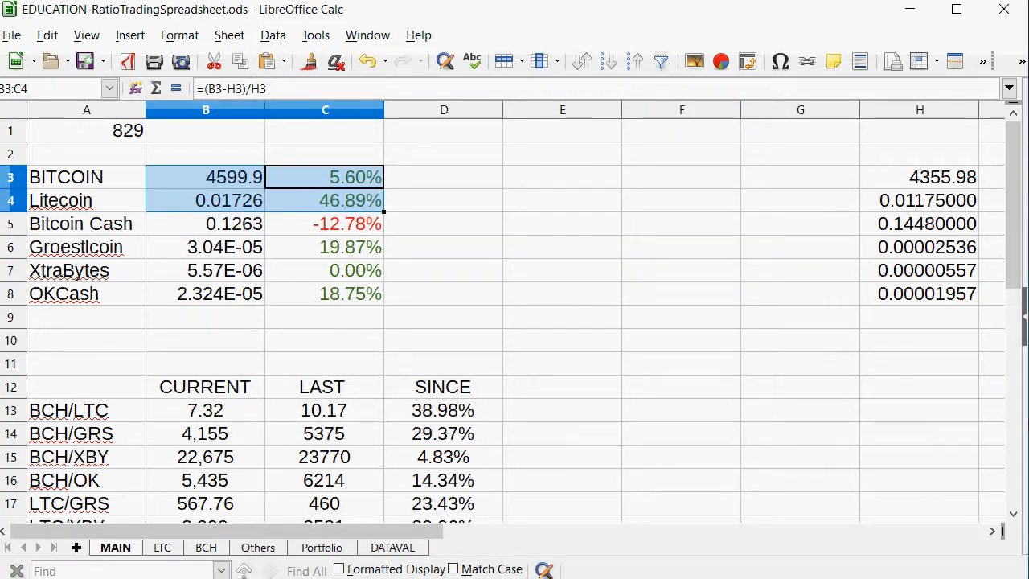
scroll(488, 257, down, 2)
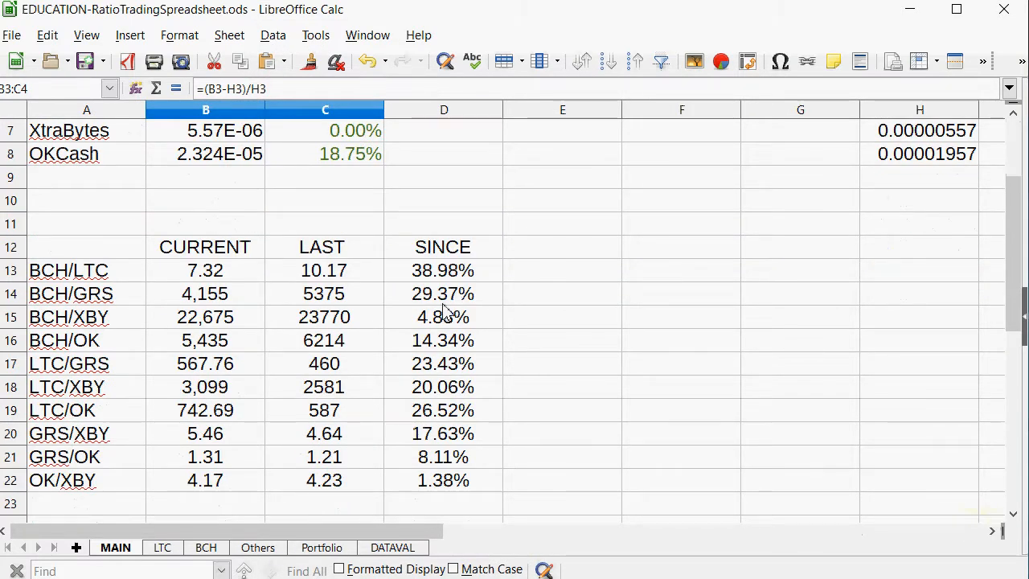
drag(445, 278, 87, 278)
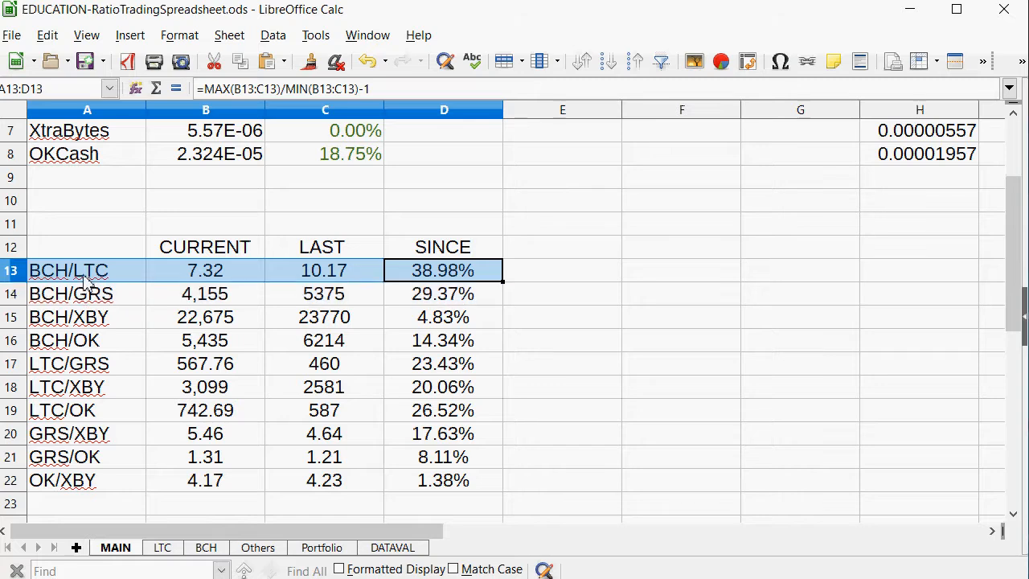
Check the date on the MAIN sheet and start a new BCH/LTC trade row on the LTC sheet with 829 in A11.
click(163, 550)
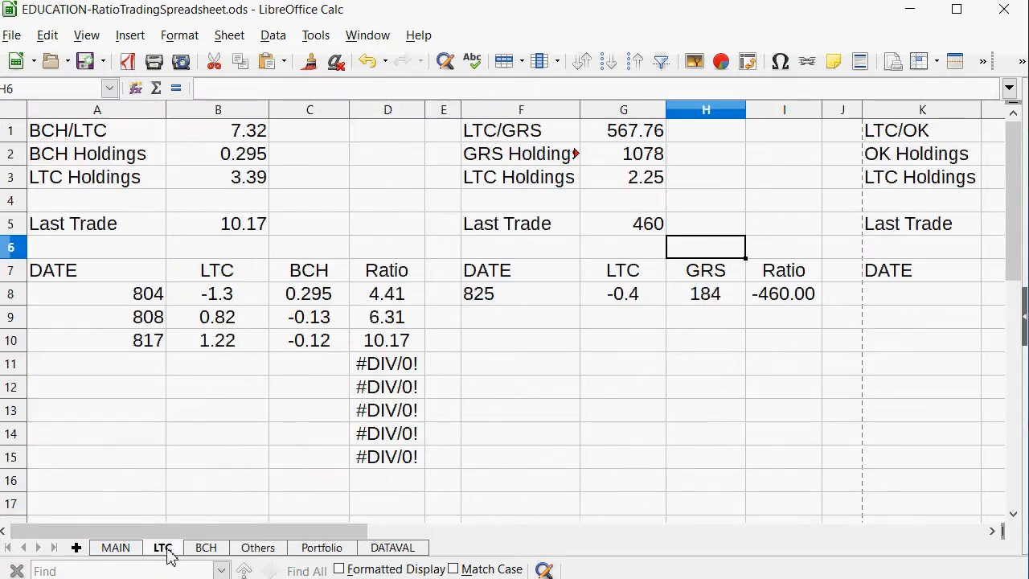
click(113, 547)
scroll(180, 137, up, 2)
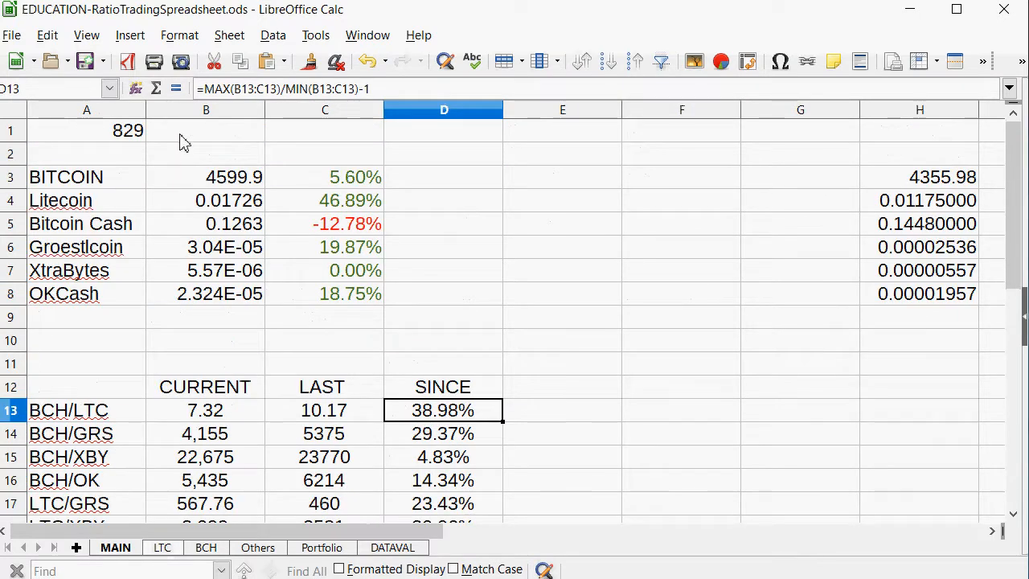
click(133, 133)
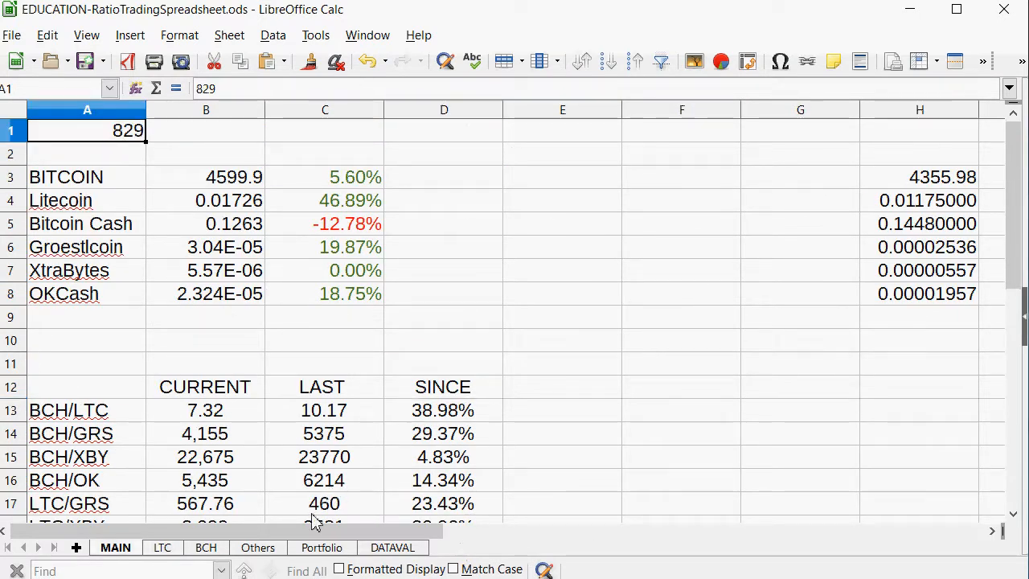
click(156, 549)
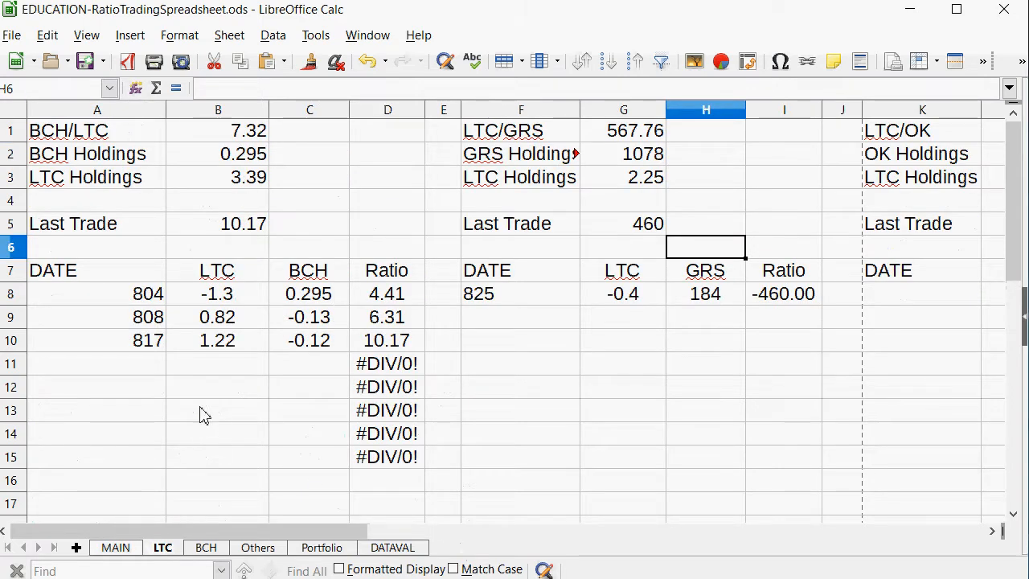
click(140, 362)
text(829)
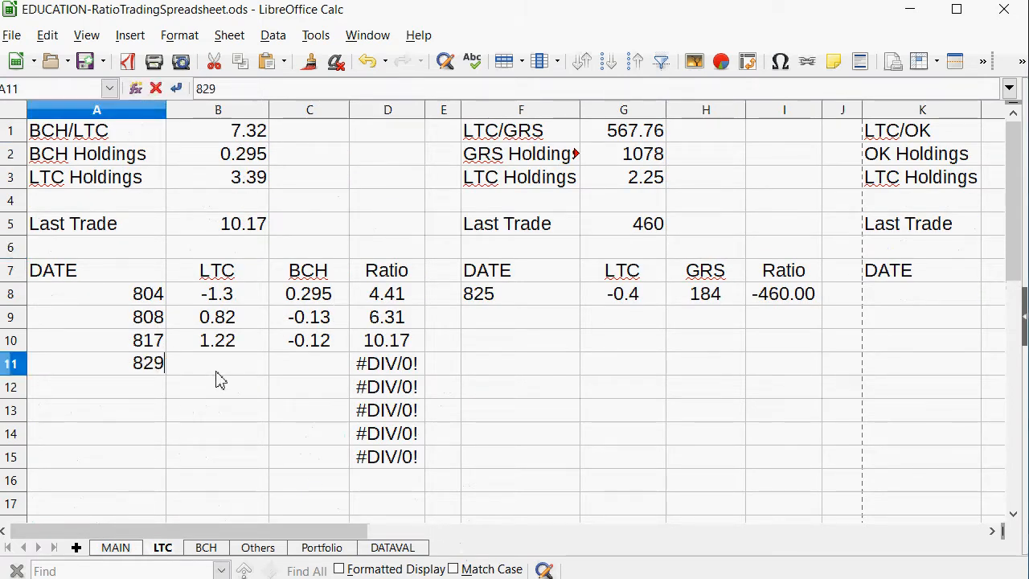
key(Right)
key(Right)
key(Left)
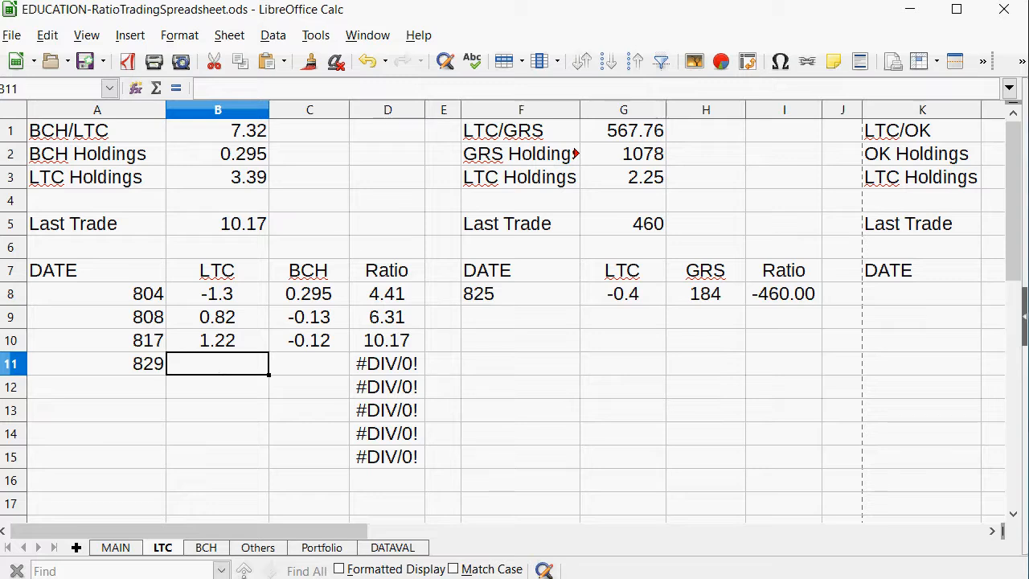
Compare the amounts of the 817 trade and enter -0.95 as the new trade's LTC amount in B11.
drag(214, 342, 297, 340)
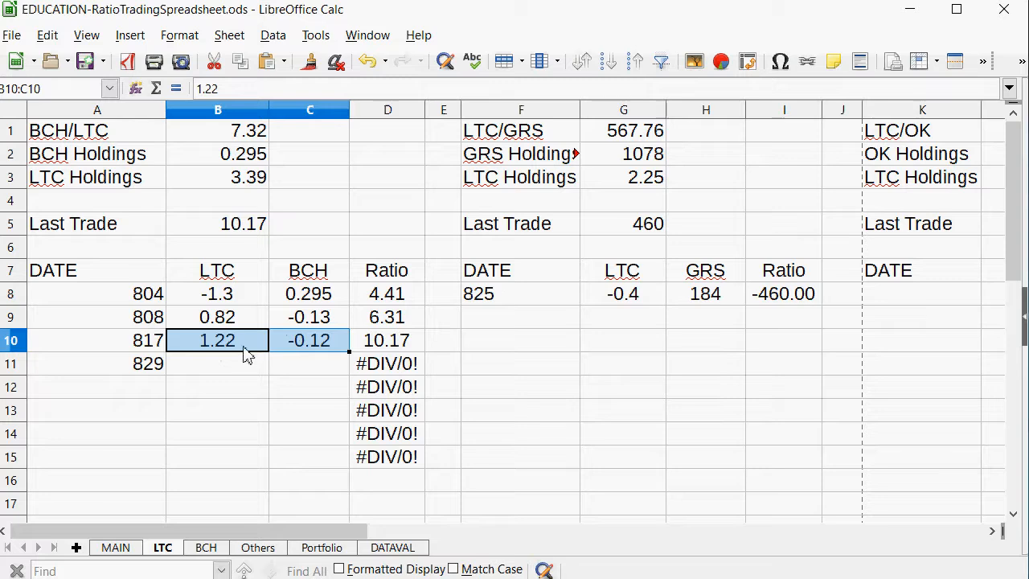
click(239, 377)
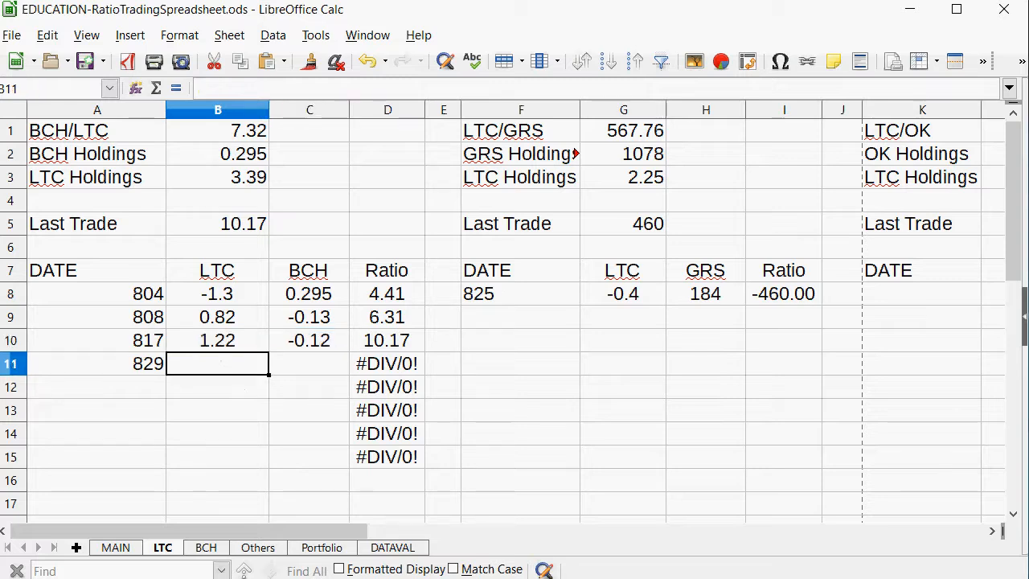
text(-0)
text(.9)
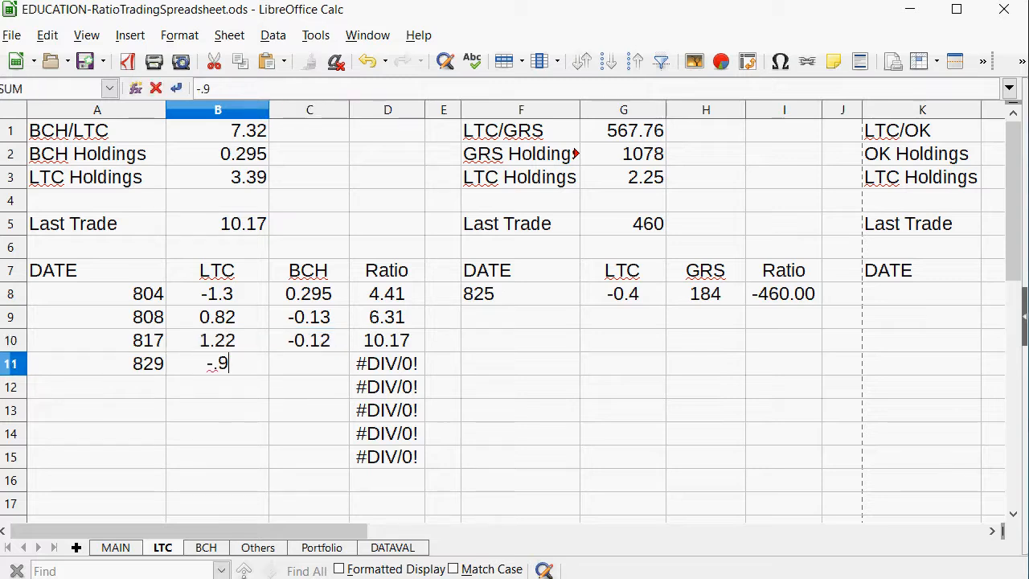
text(5)
key(Return)
key(Up)
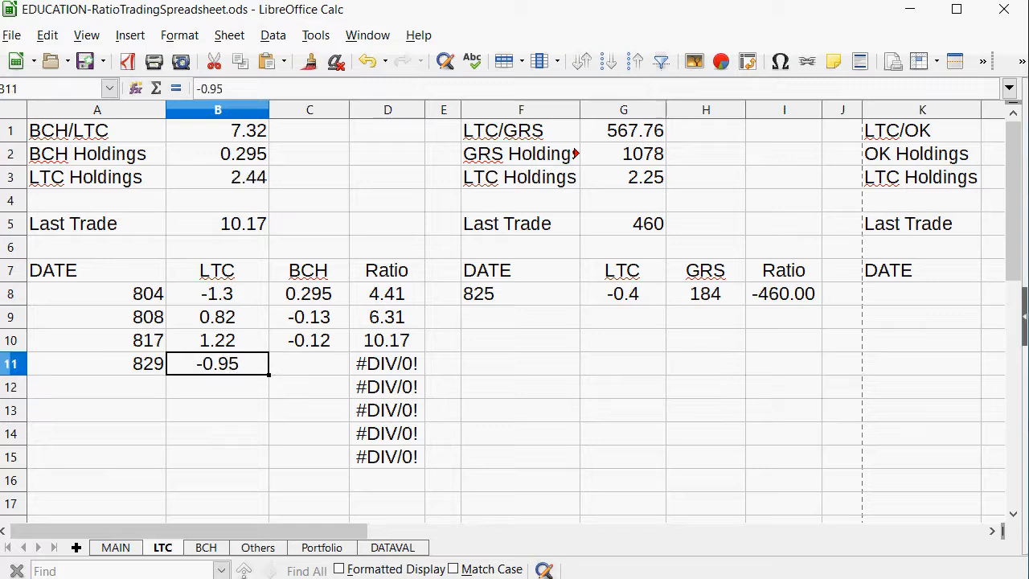
Begin a formula in C11 for the BCH amount of the new BCH/LTC trade.
key(Right)
text(=)
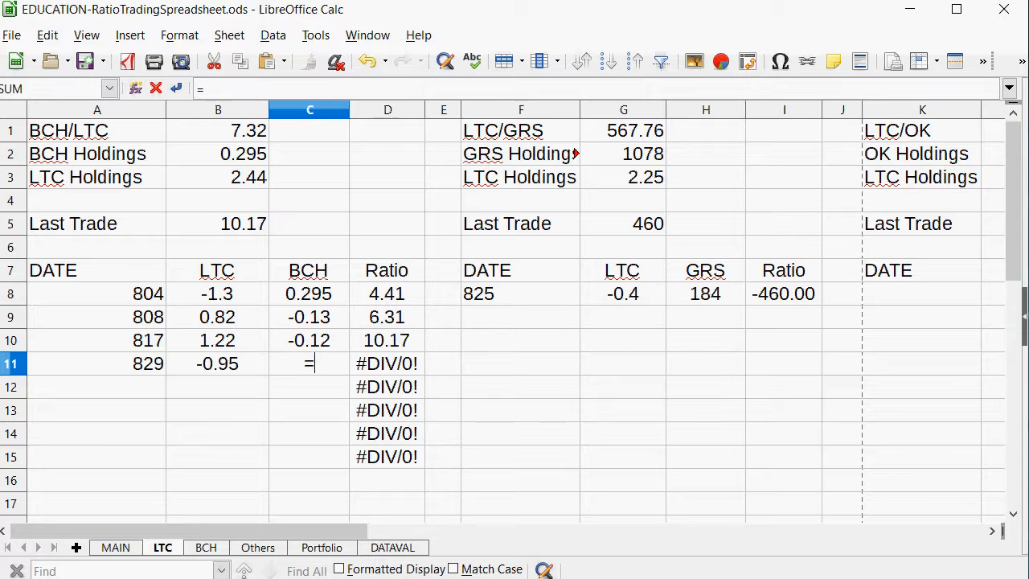
Calculate the BCH amount in C11 as B11/B1, then replace the formula with the rounded positive value .129.
click(224, 373)
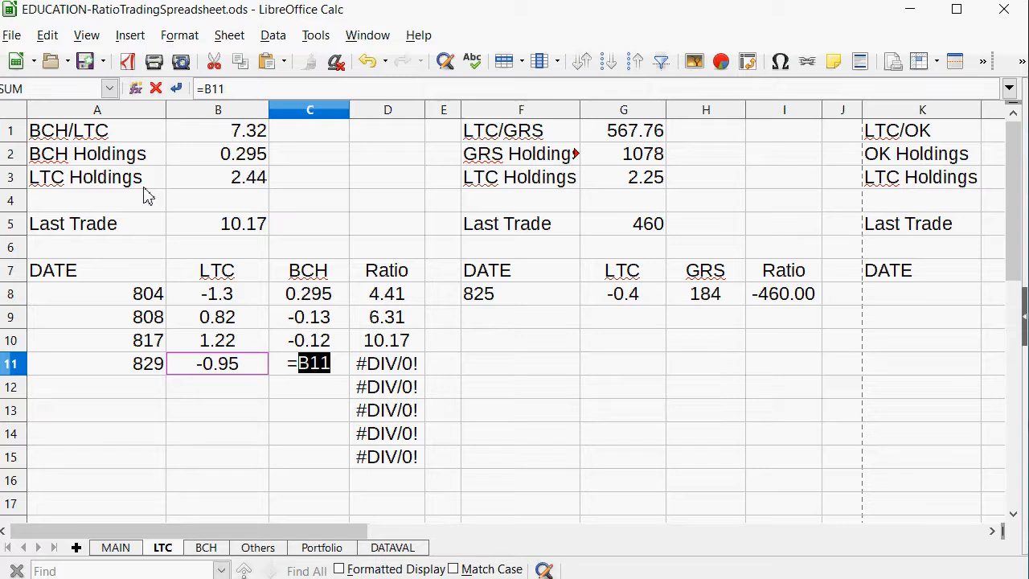
text(/)
click(241, 138)
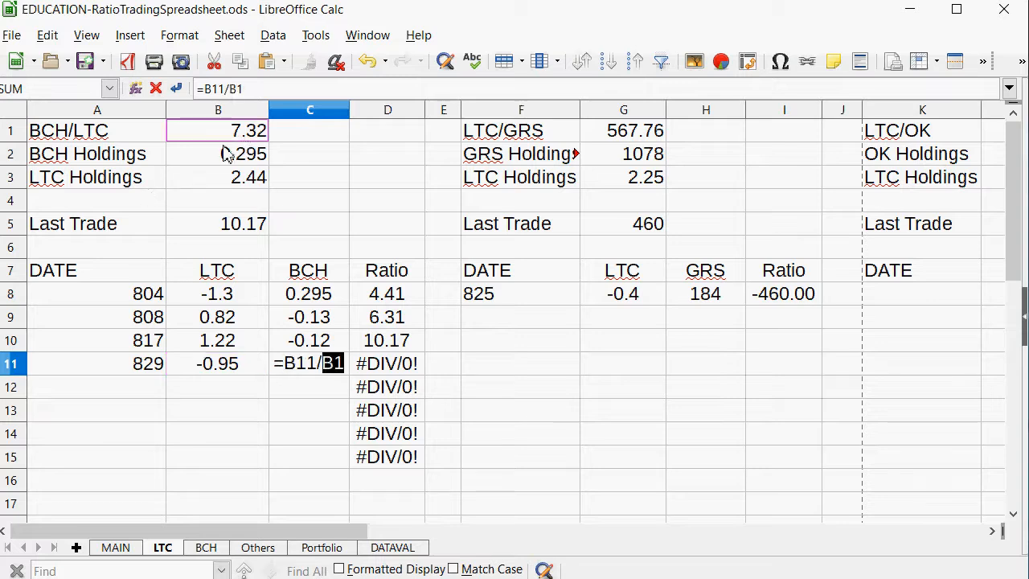
key(Return)
key(Up)
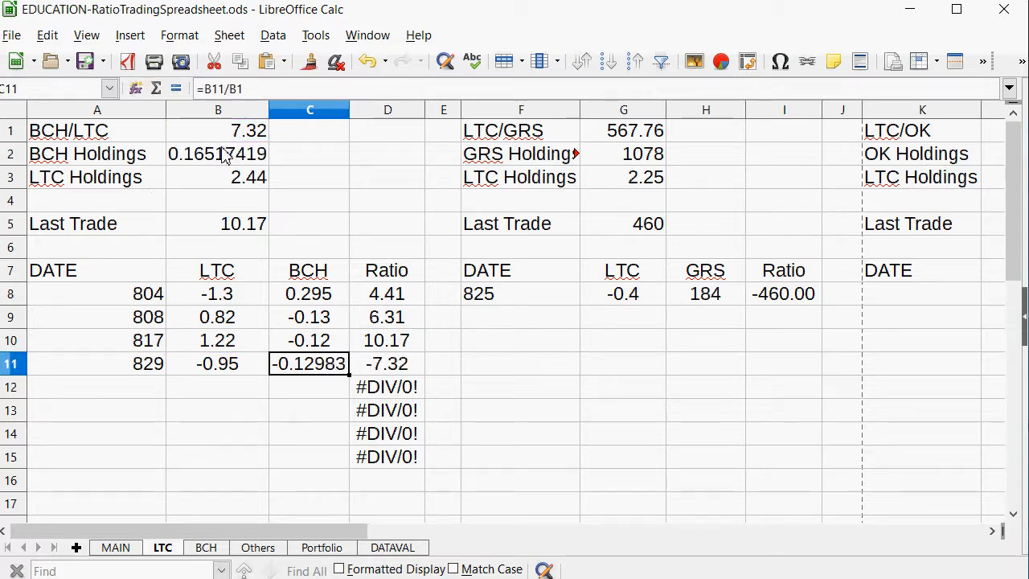
text(.129)
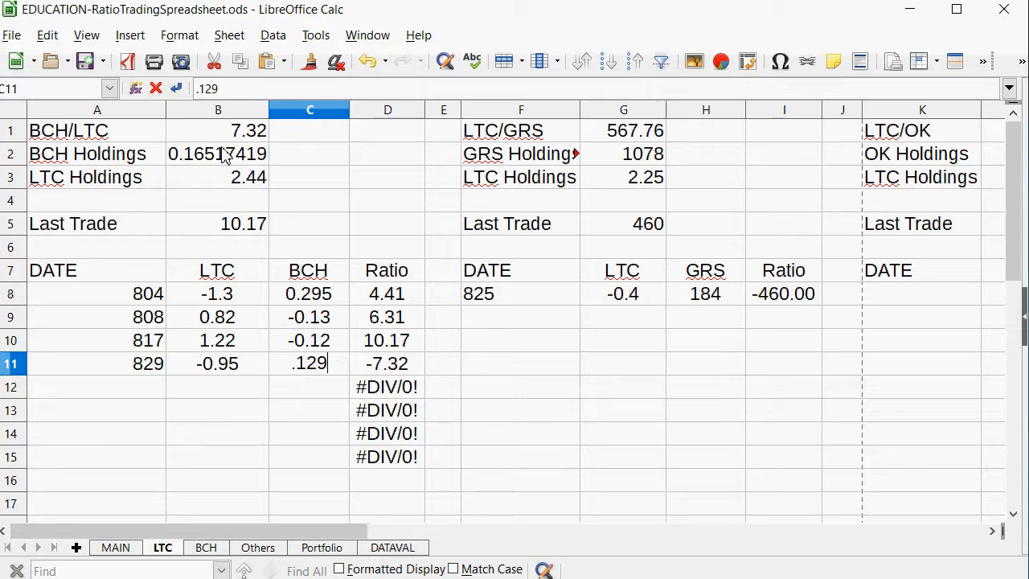
key(Return)
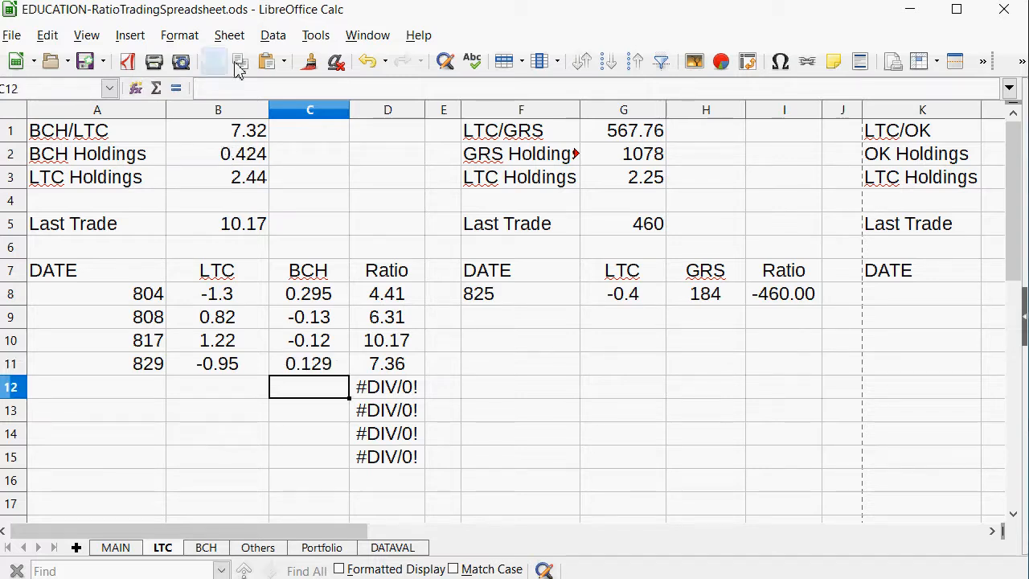
Set the BCH/LTC Last Trade ratio in B5 to 7.36.
click(206, 225)
text(7.36)
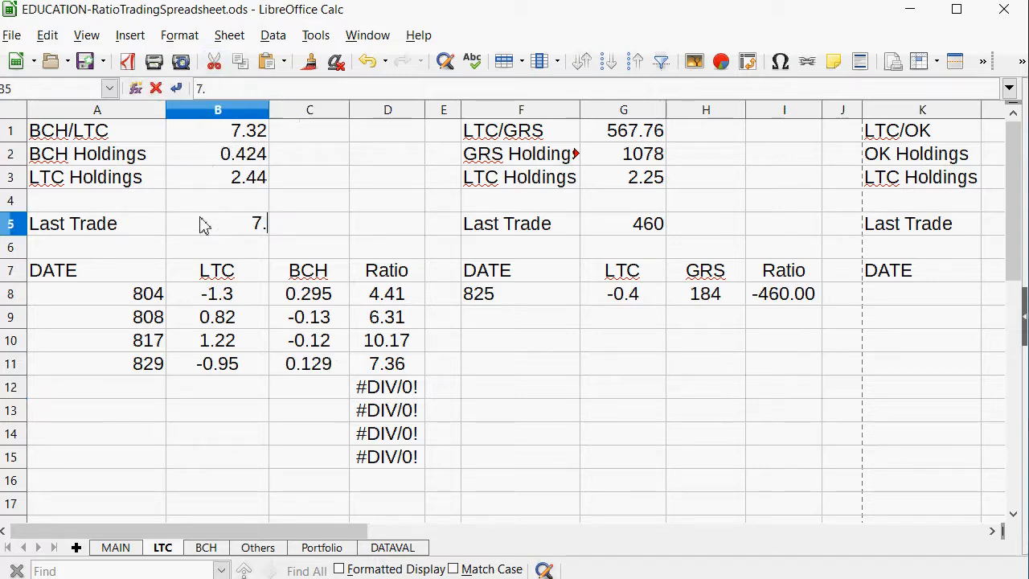
key(Return)
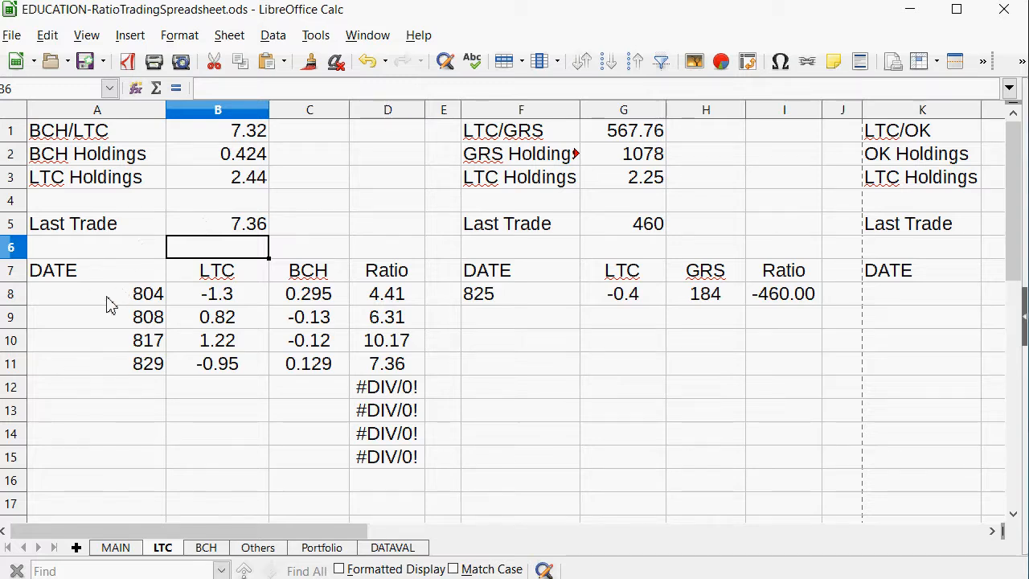
Extend the selection of the BCH/LTC date column to A8:A1655 and left-align its dates.
drag(93, 317, 76, 457)
drag(89, 293, 46, 482)
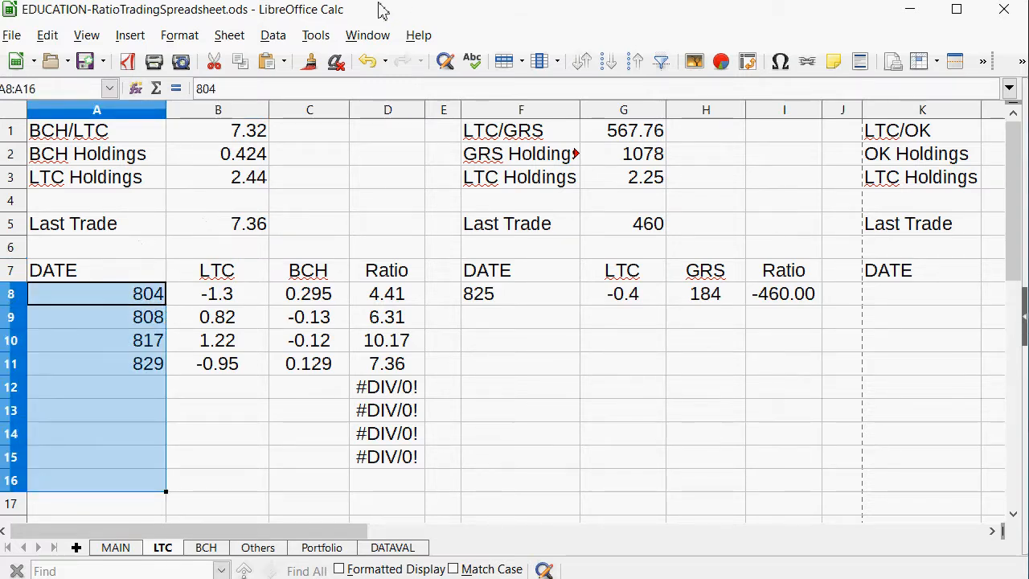
click(55, 89)
click(59, 96)
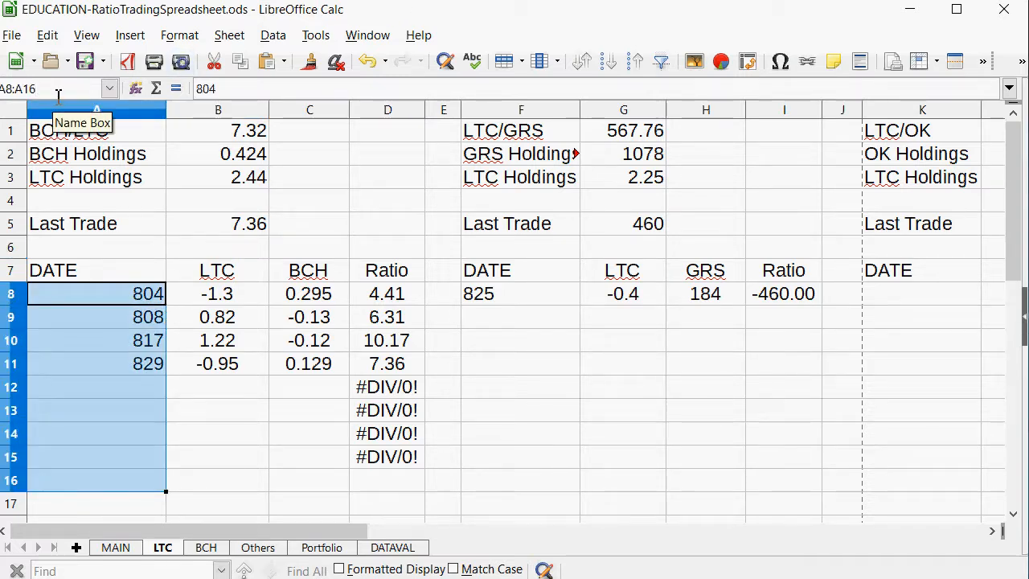
text(55)
key(Return)
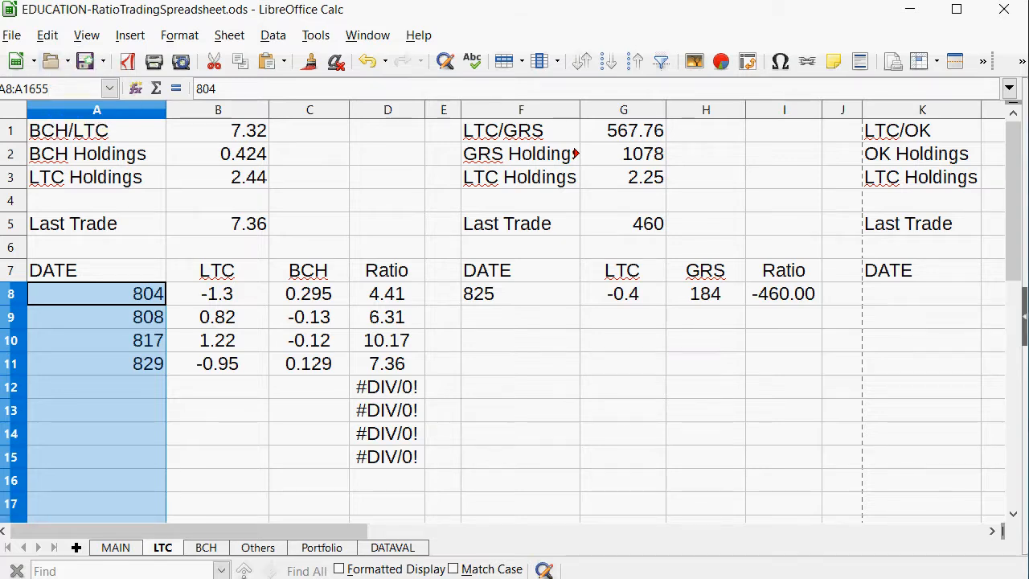
click(1023, 63)
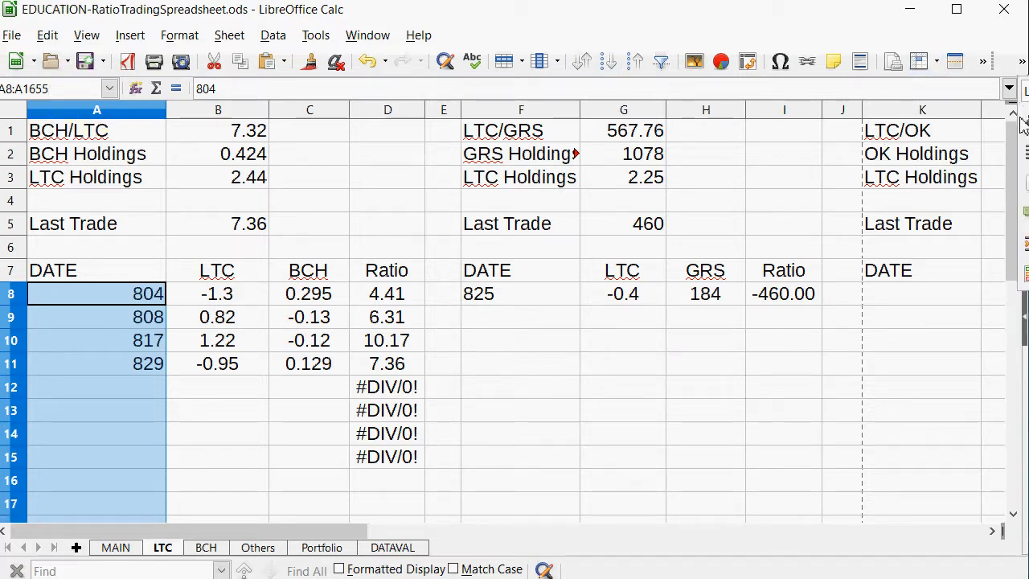
click(1023, 123)
click(521, 271)
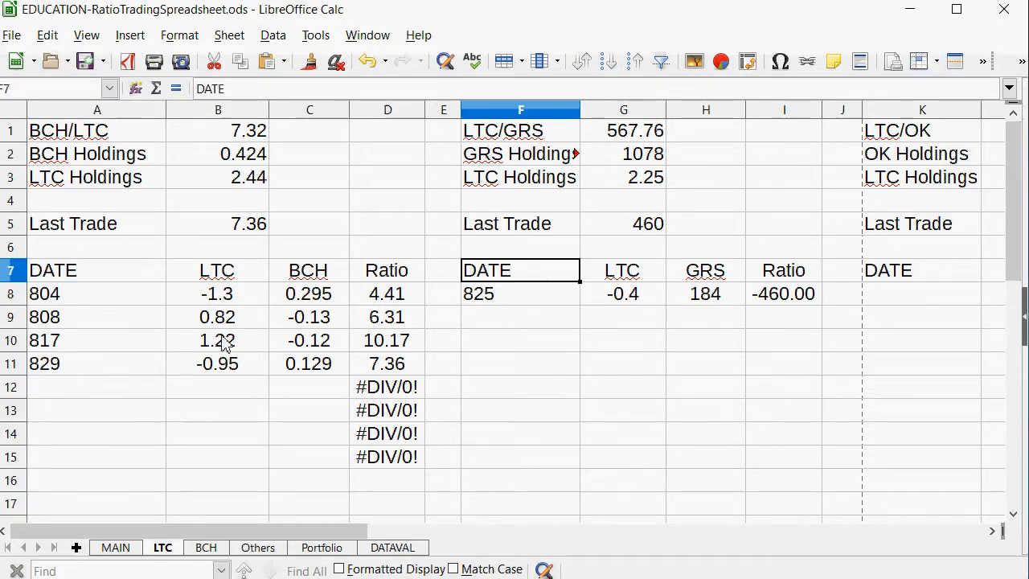
Check the BCH/GRS ratio on the MAIN sheet and start a new BCH/GRS trade on the BCH sheet with 829 in A12.
click(121, 552)
scroll(434, 217, down, 2)
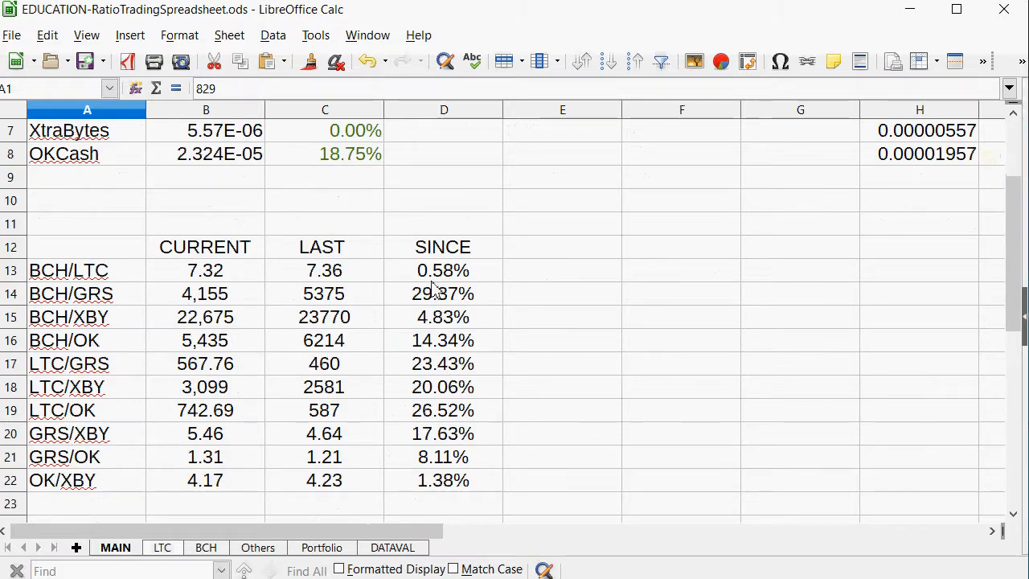
drag(434, 290, 74, 301)
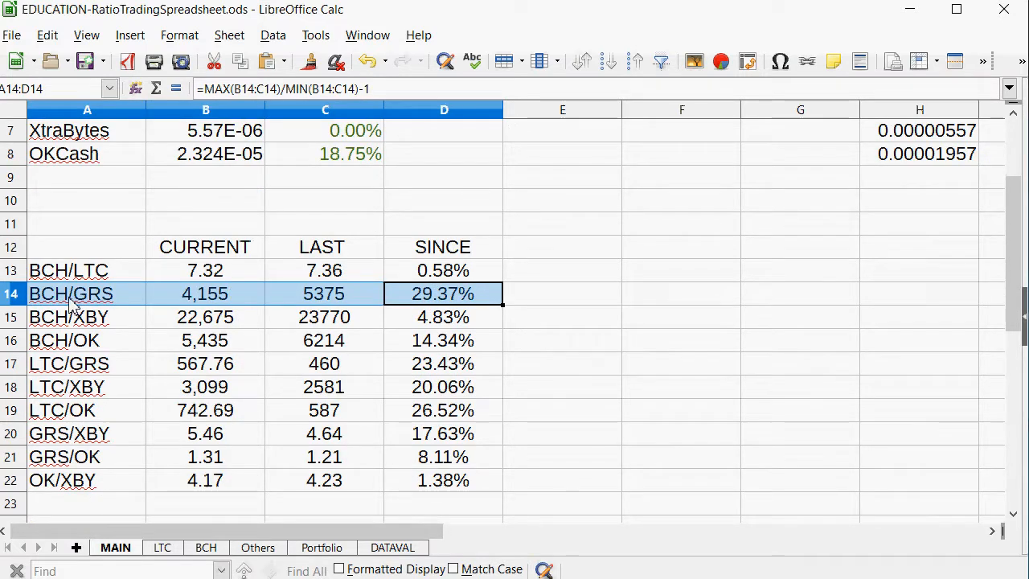
scroll(352, 271, up, 2)
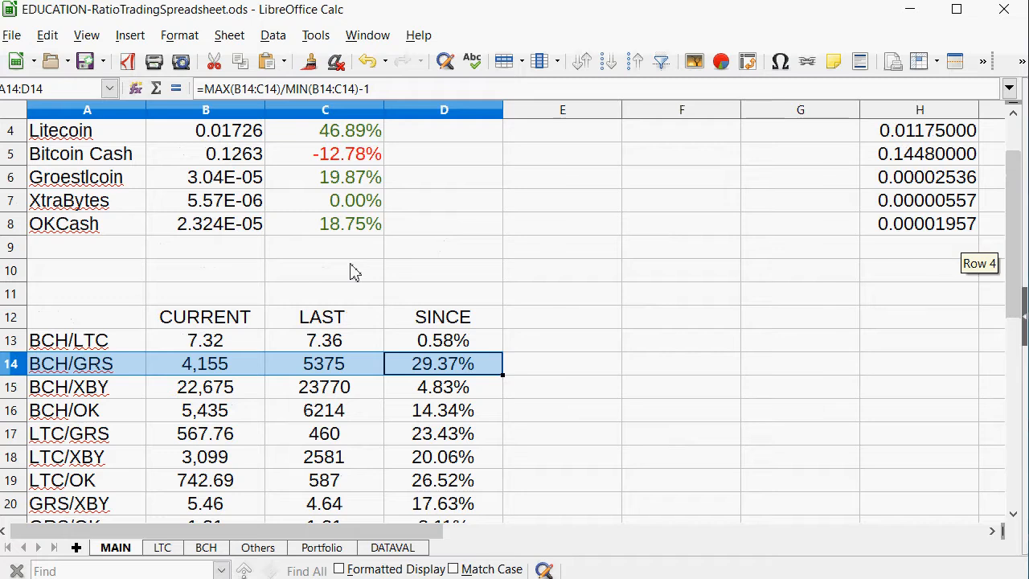
scroll(245, 309, down, 1)
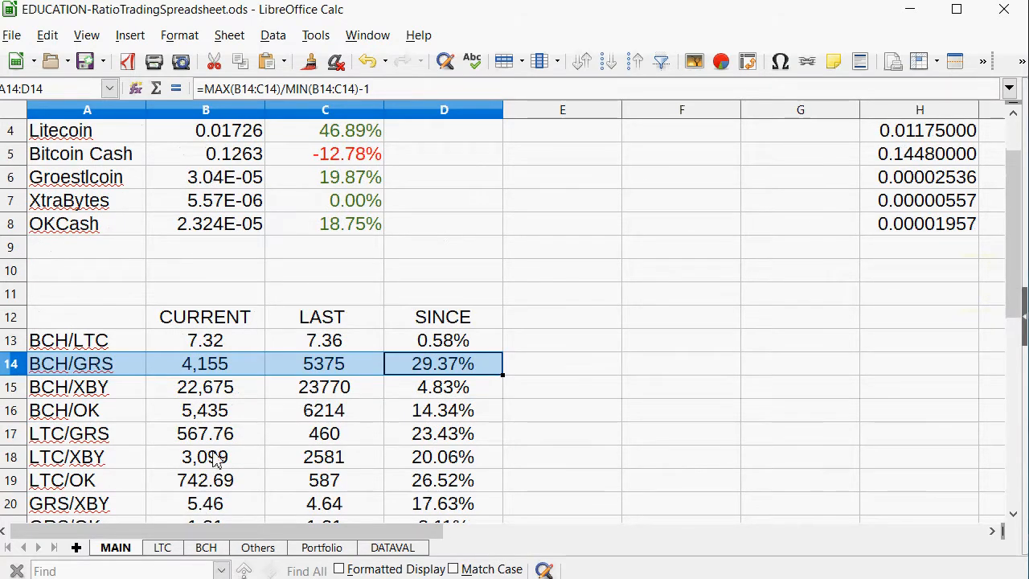
click(324, 386)
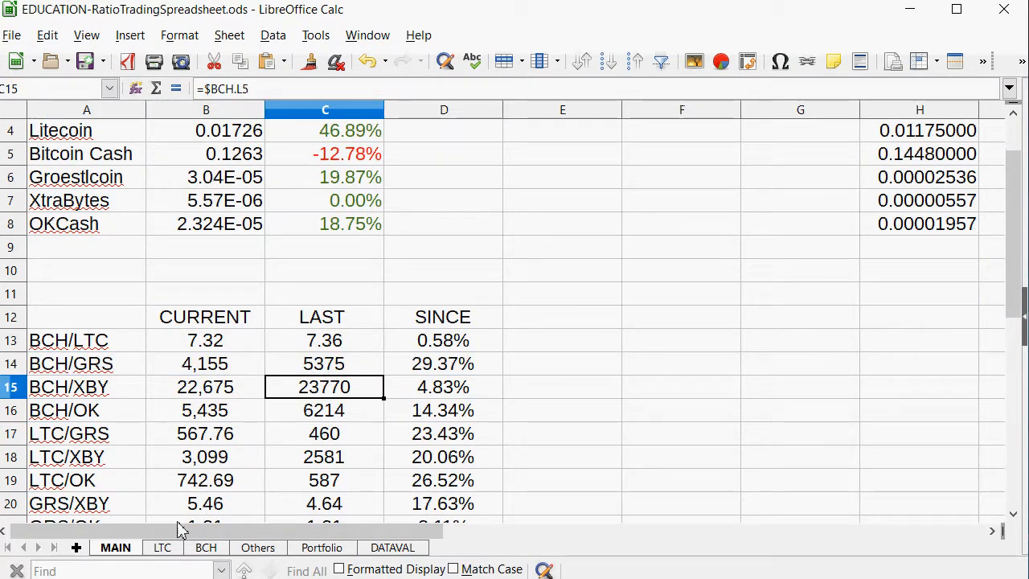
click(209, 549)
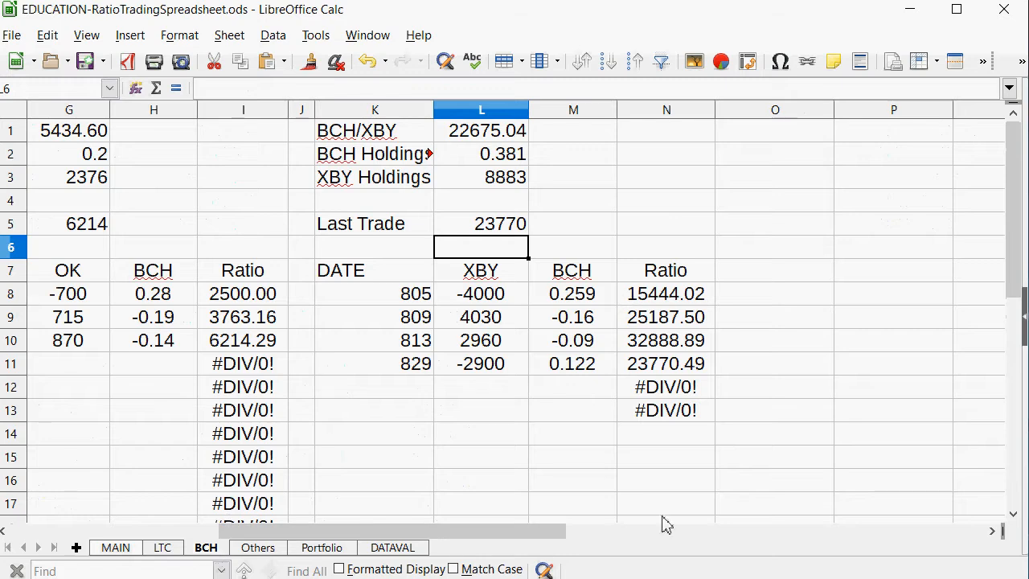
drag(482, 531, 273, 531)
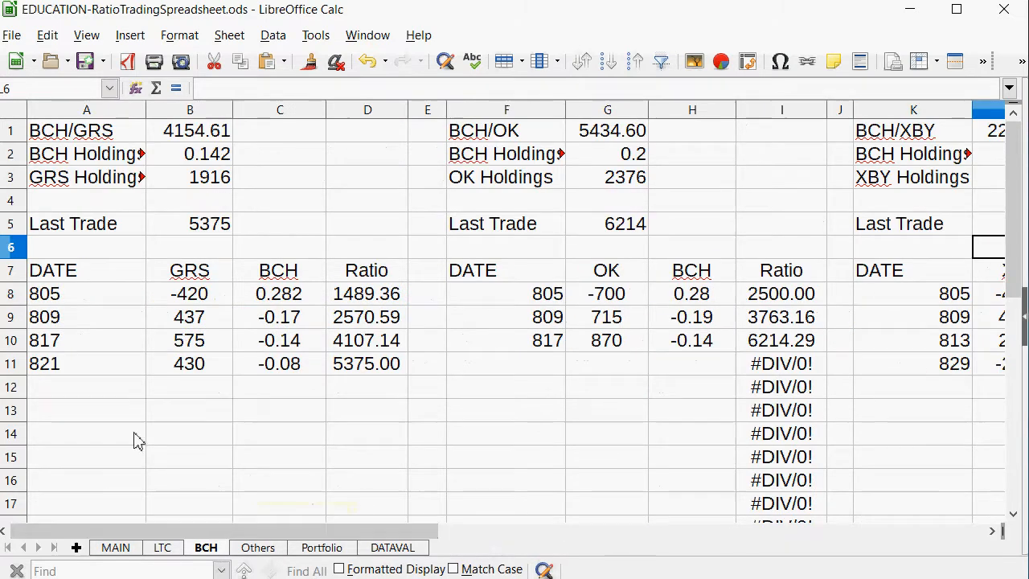
click(43, 389)
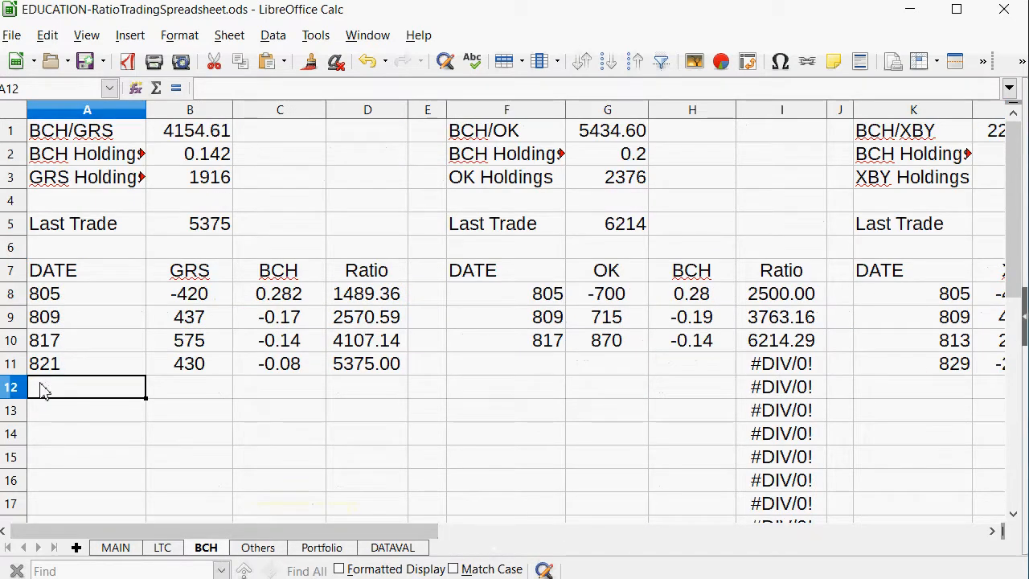
text(829)
key(Tab)
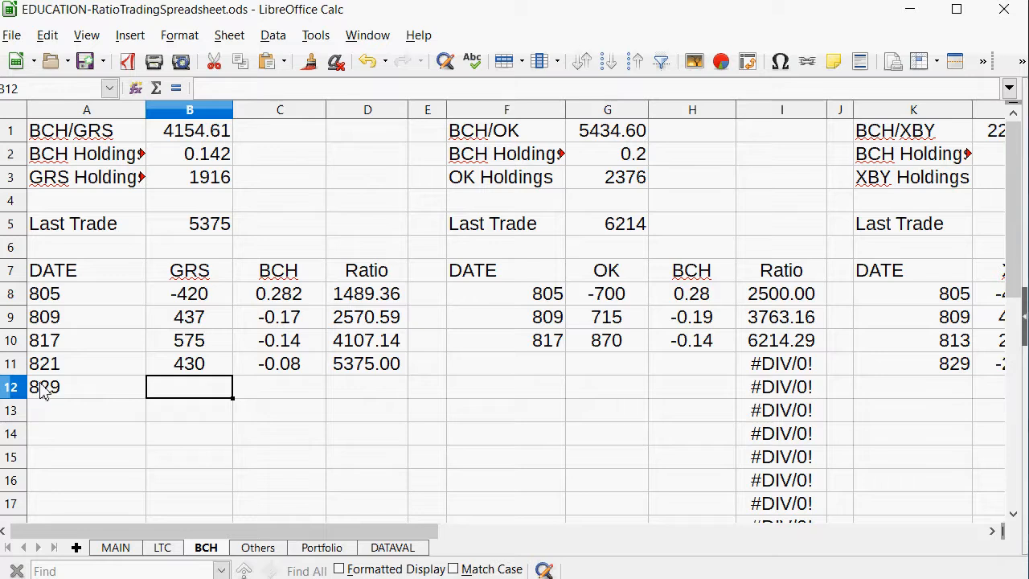
Enter -425 as the GRS amount in B12, calculate B12/B1 in C12, and replace that formula with the BCH amount .102.
text(-425)
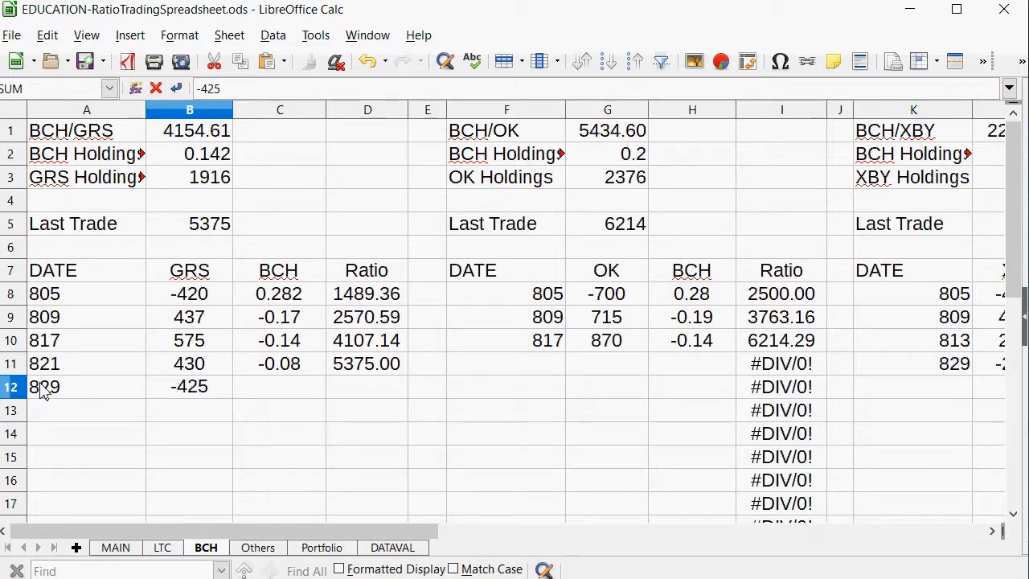
key(Tab)
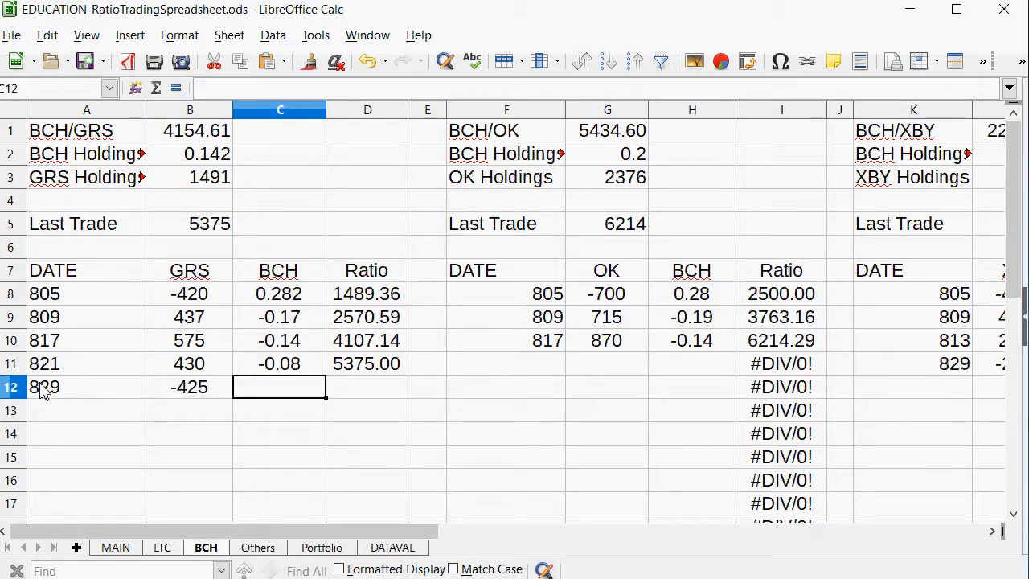
text(=)
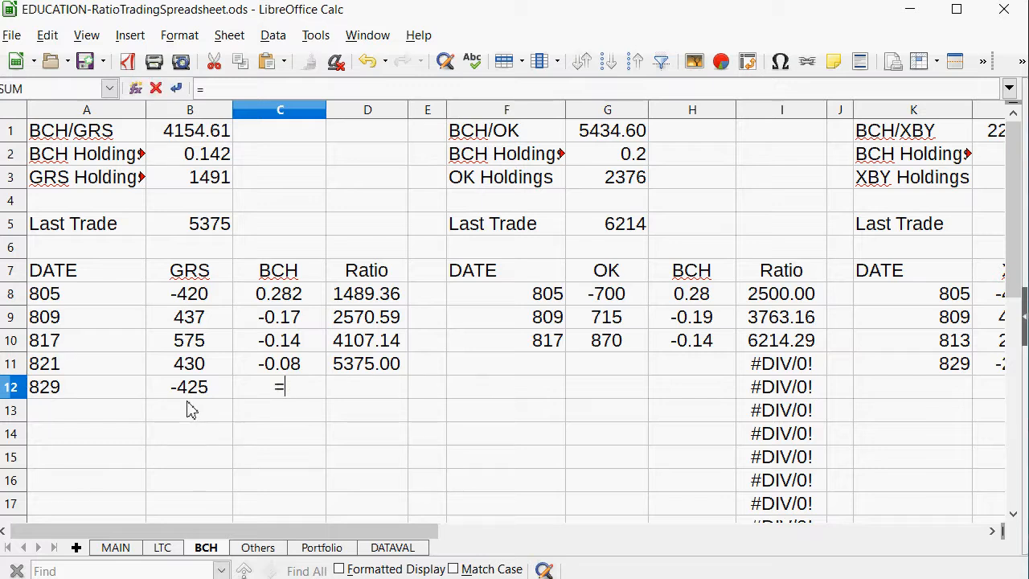
click(188, 397)
text(/)
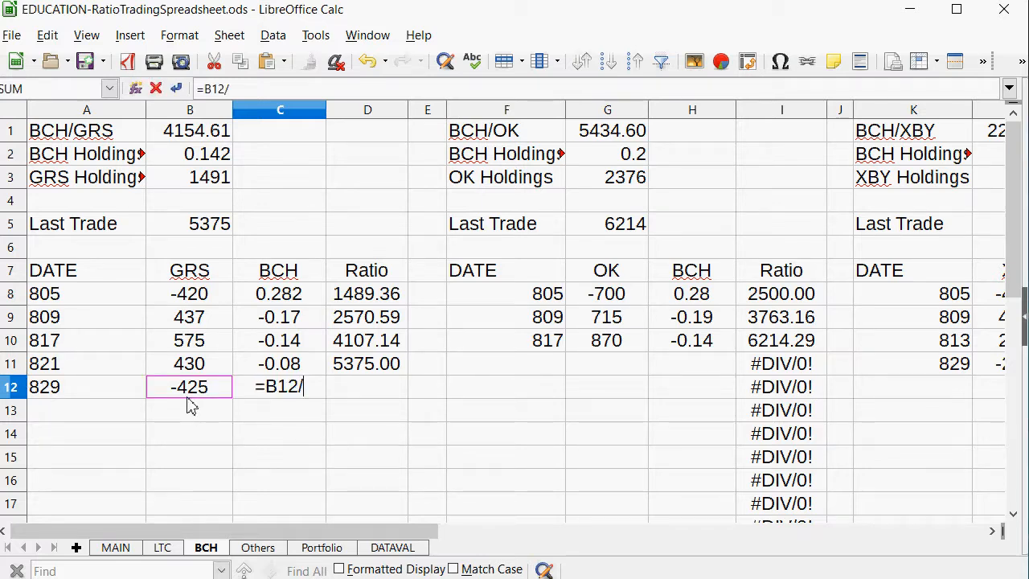
click(185, 145)
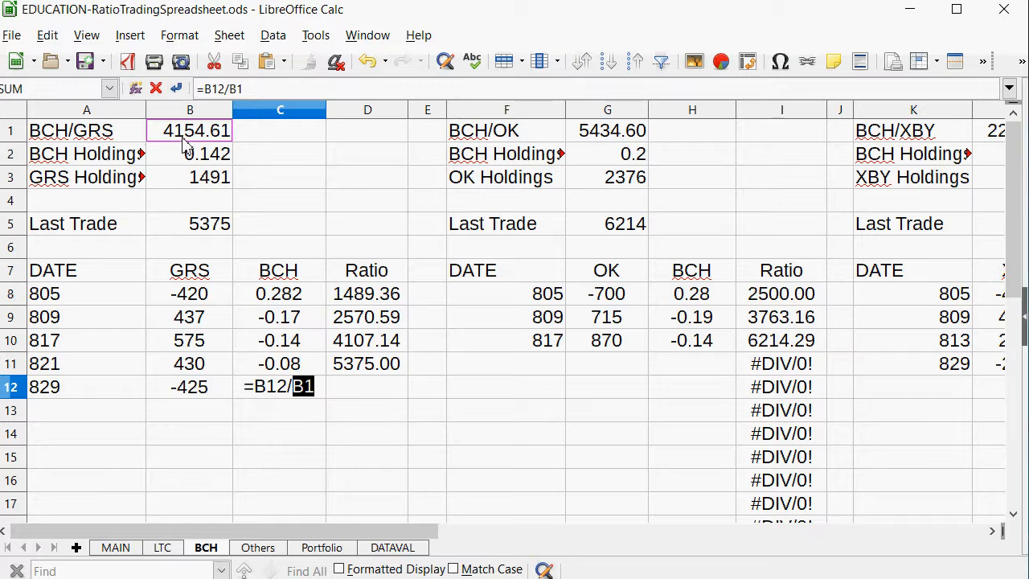
key(Return)
key(Up)
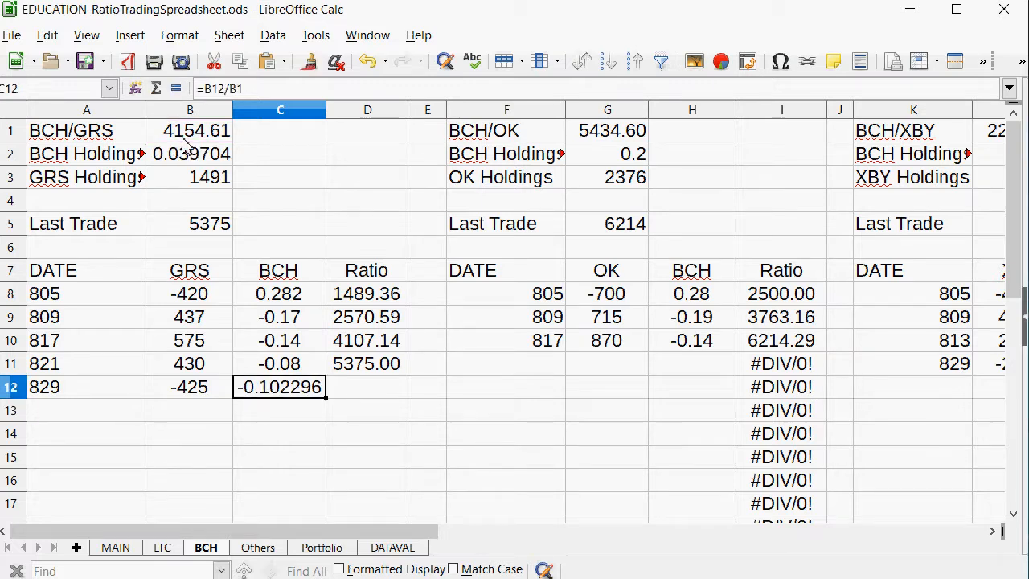
text(.102)
key(Tab)
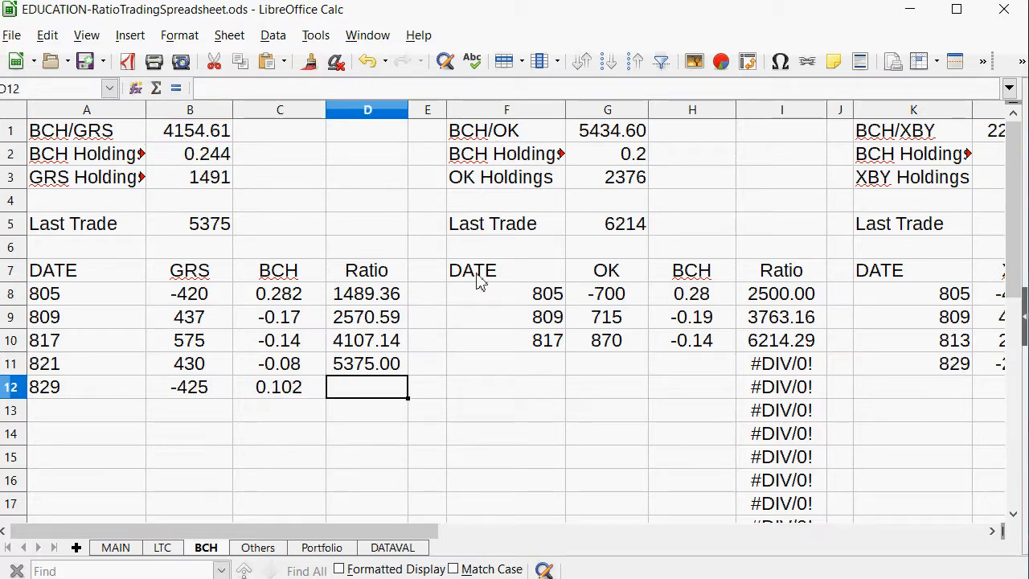
Copy the BCH/GRS ratio formula from D11 into D12 for the new trade.
click(375, 365)
right_click(375, 366)
click(414, 395)
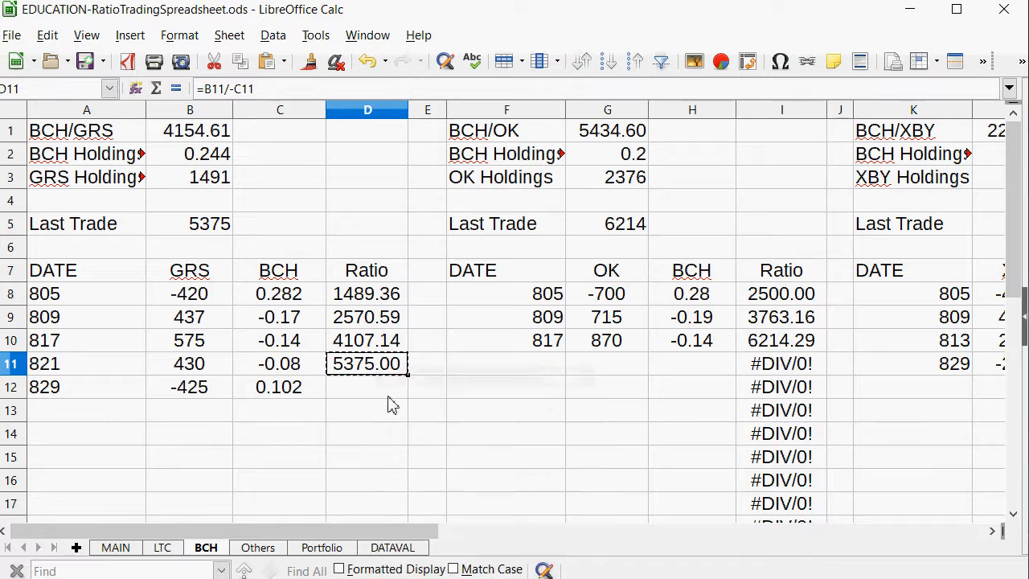
right_click(386, 394)
click(402, 441)
Set the BCH/GRS Last Trade ratio in B5 to 4167.
click(192, 228)
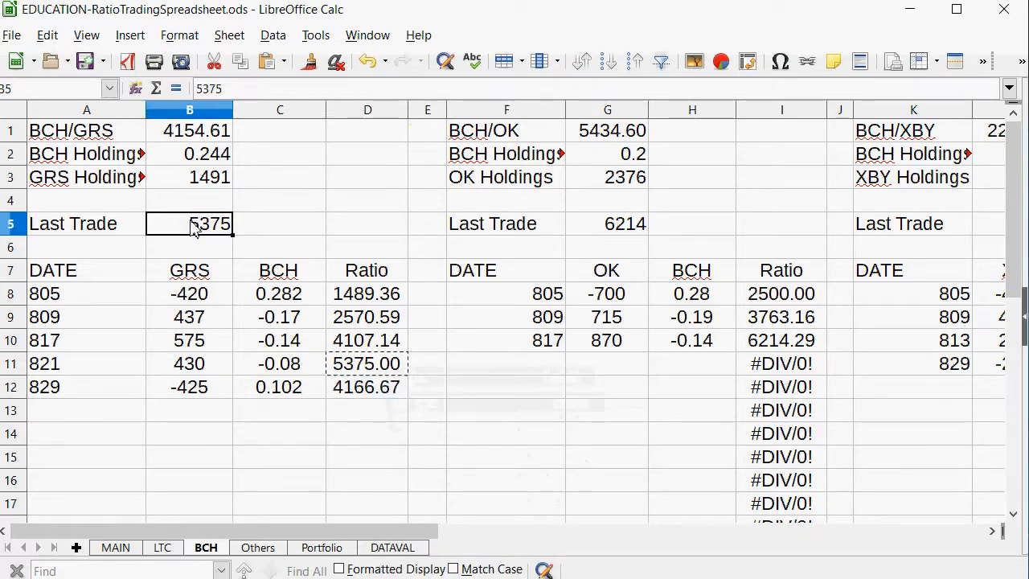
text(4167)
key(Return)
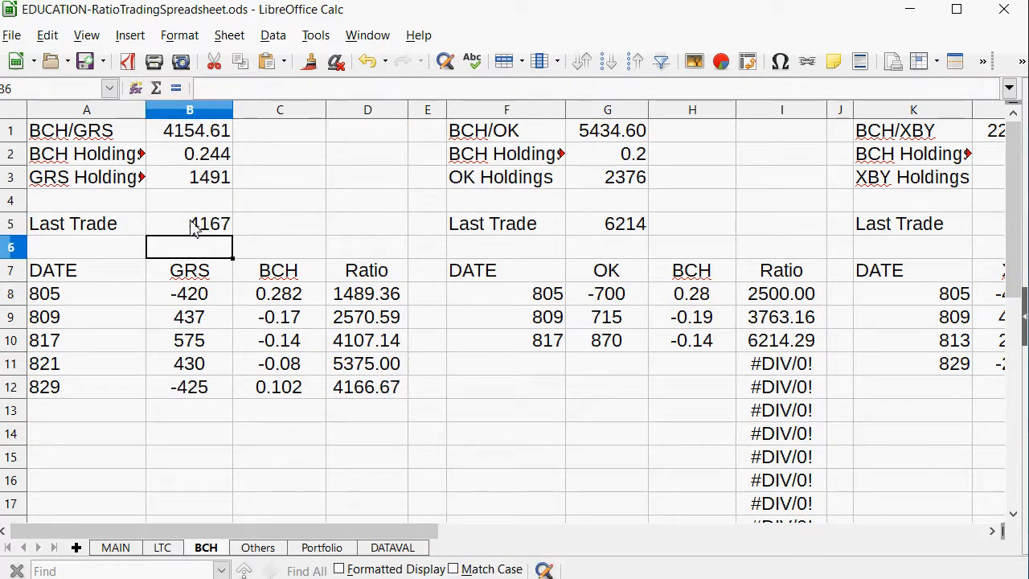
Examine the ratio changes since the last trades on the MAIN sheet, especially LTC/OK, against the coins' price changes.
click(115, 548)
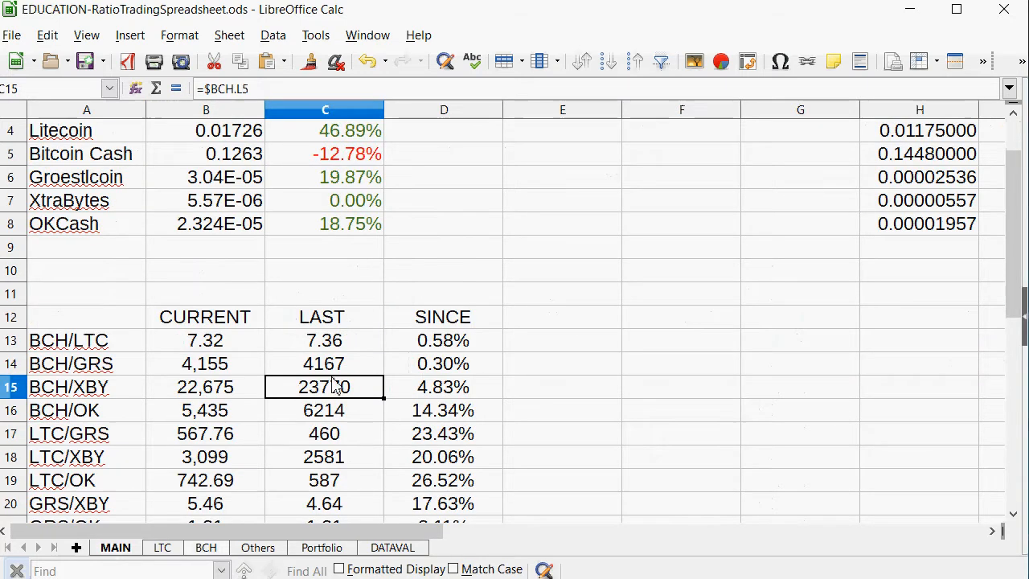
scroll(337, 384, down, 2)
drag(453, 343, 64, 340)
scroll(383, 279, up, 3)
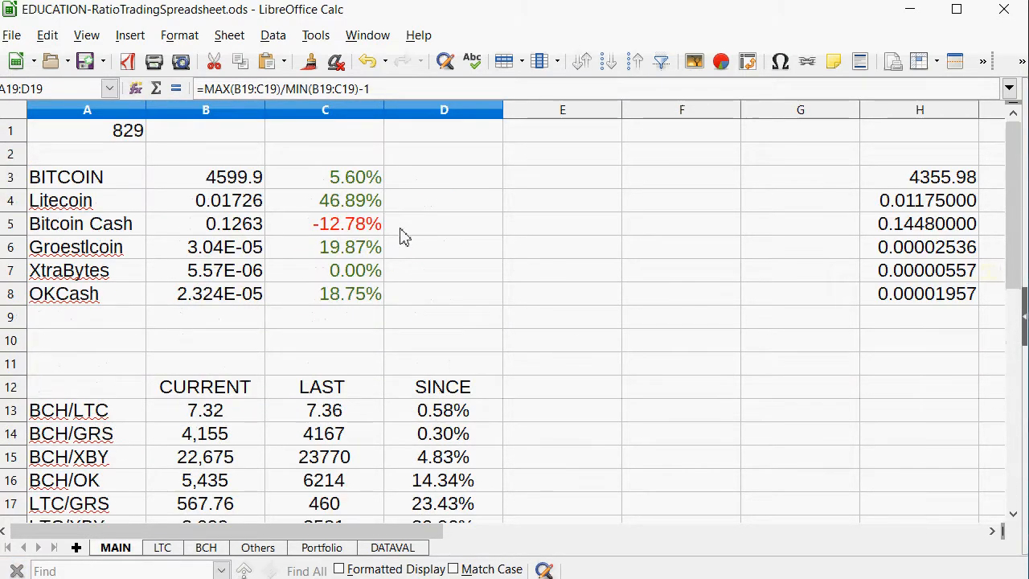
scroll(395, 250, down, 4)
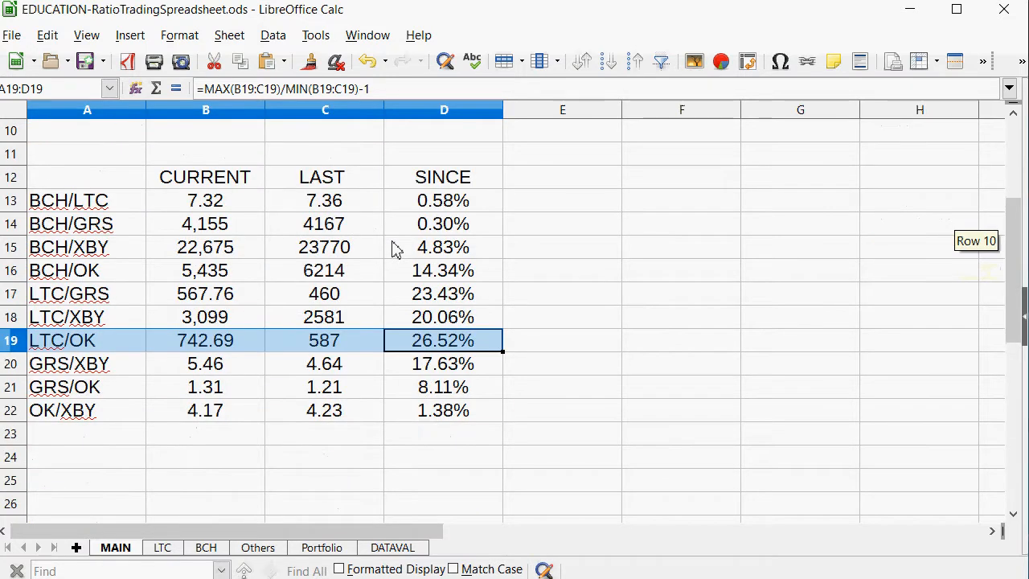
scroll(396, 250, up, 3)
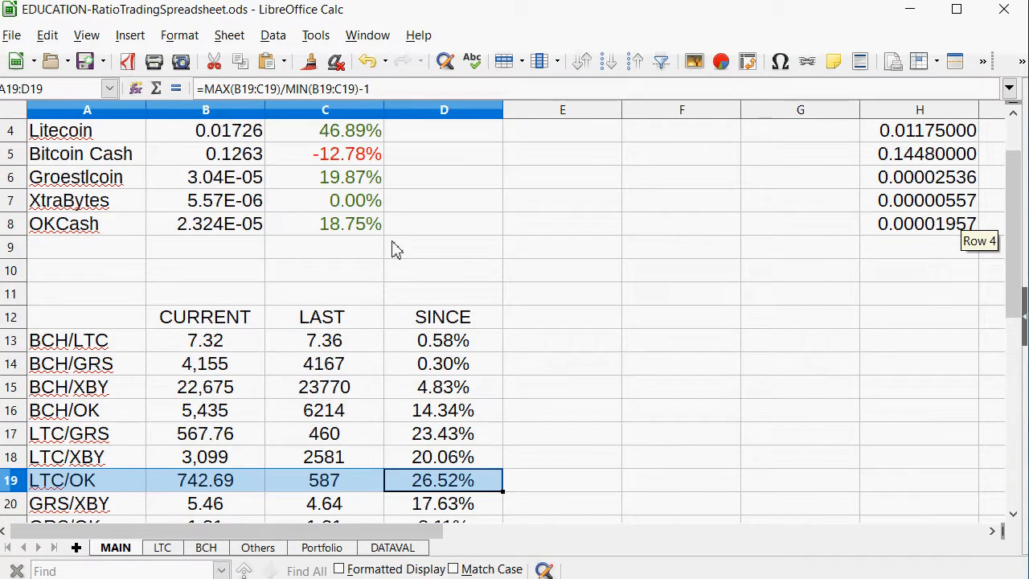
Review the total value and the individual coins' net values on the Portfolio sheet, and return to MAIN.
scroll(396, 249, up, 1)
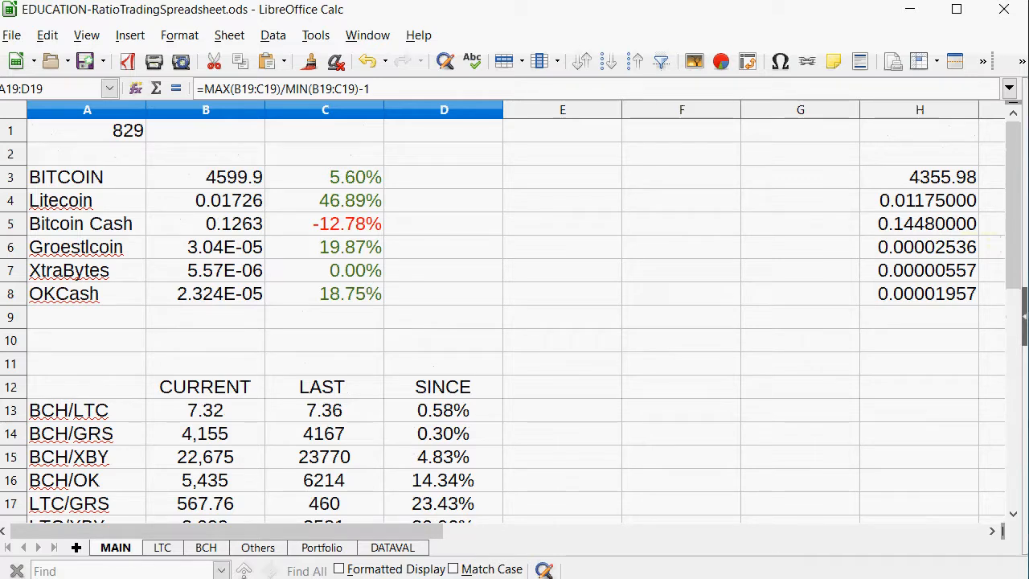
click(313, 553)
click(494, 109)
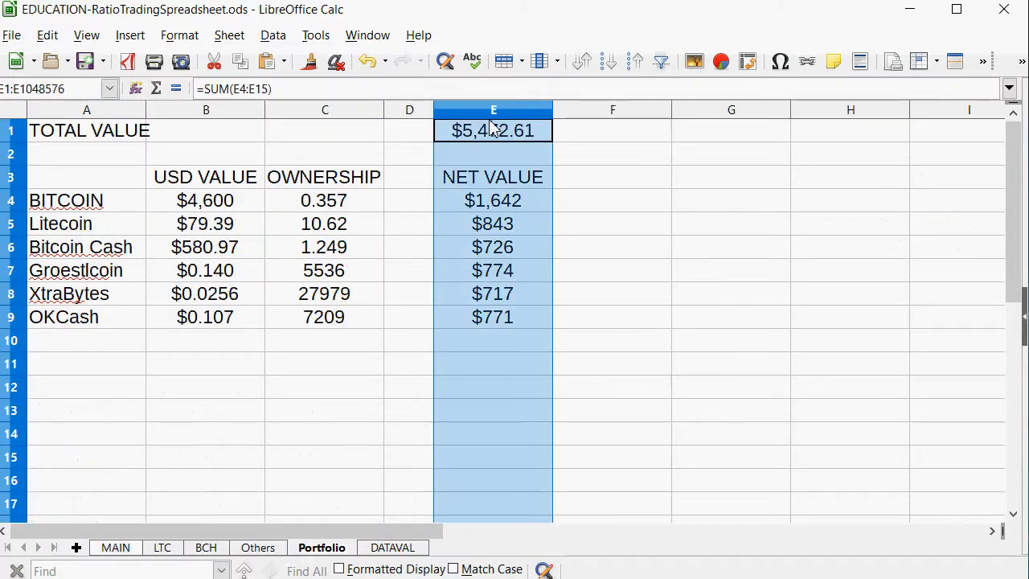
click(527, 314)
drag(483, 229, 484, 331)
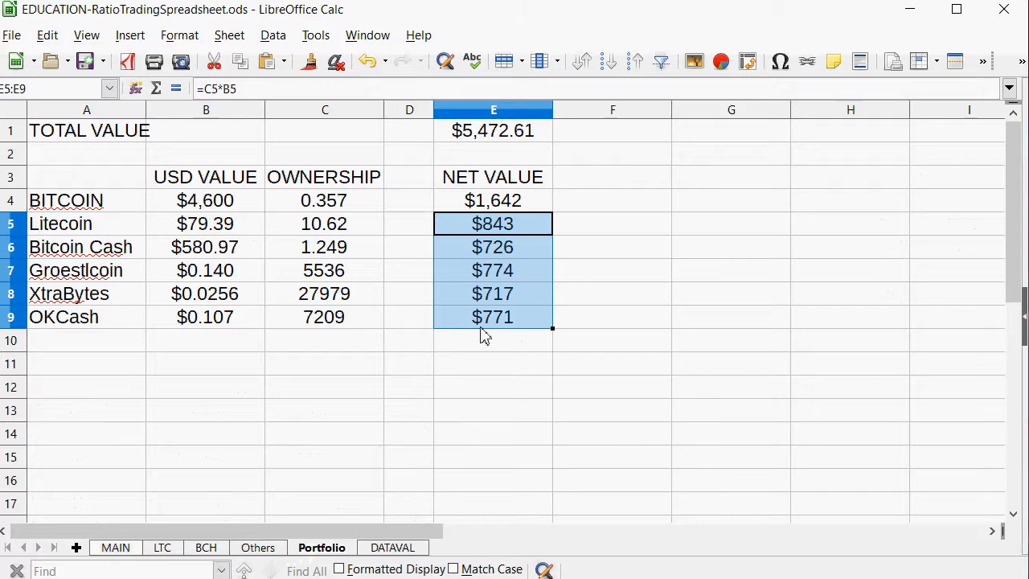
click(112, 548)
scroll(395, 378, down, 1)
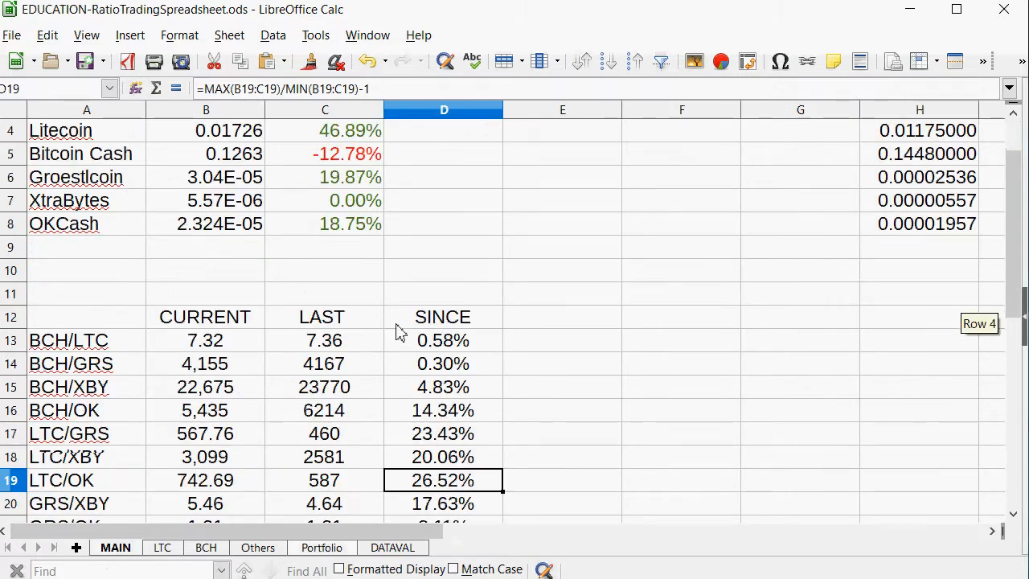
Switch to the gamprices file in Notepad, mark the 4599.9 price block as done, and copy the price block from 4605.8 to 0.00006477.
click(402, 578)
click(438, 544)
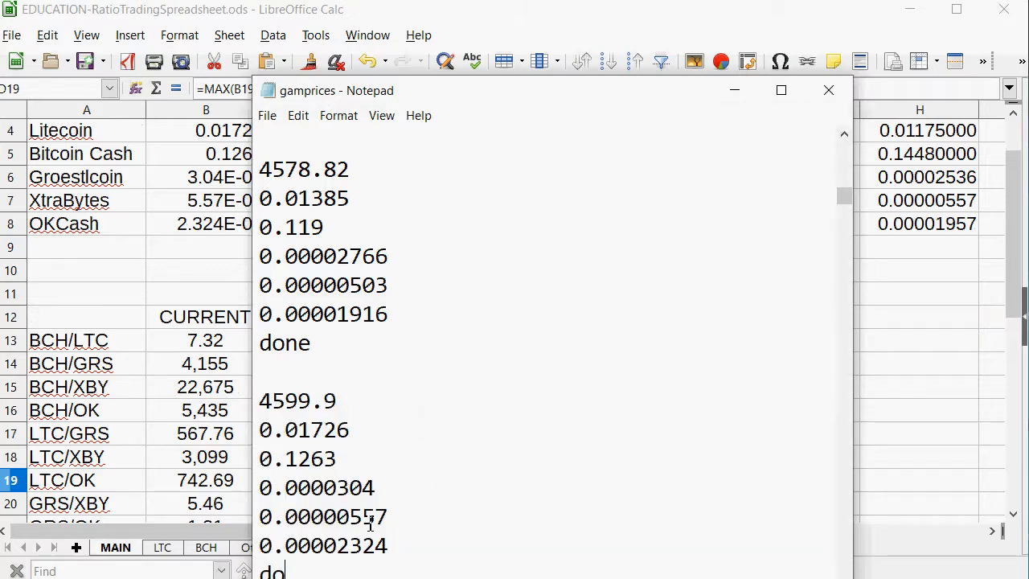
scroll(615, 484, down, 3)
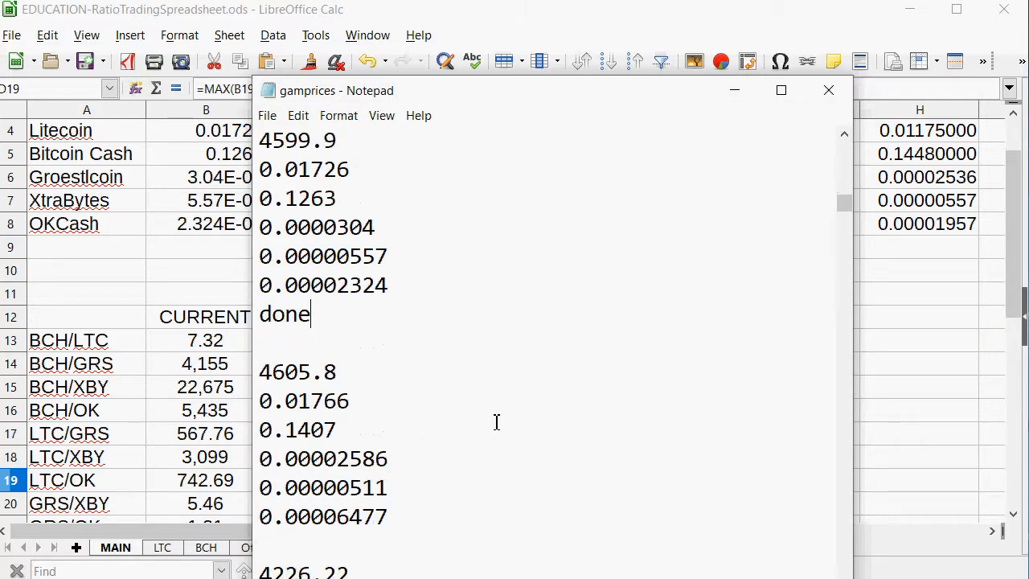
drag(393, 518, 37, 352)
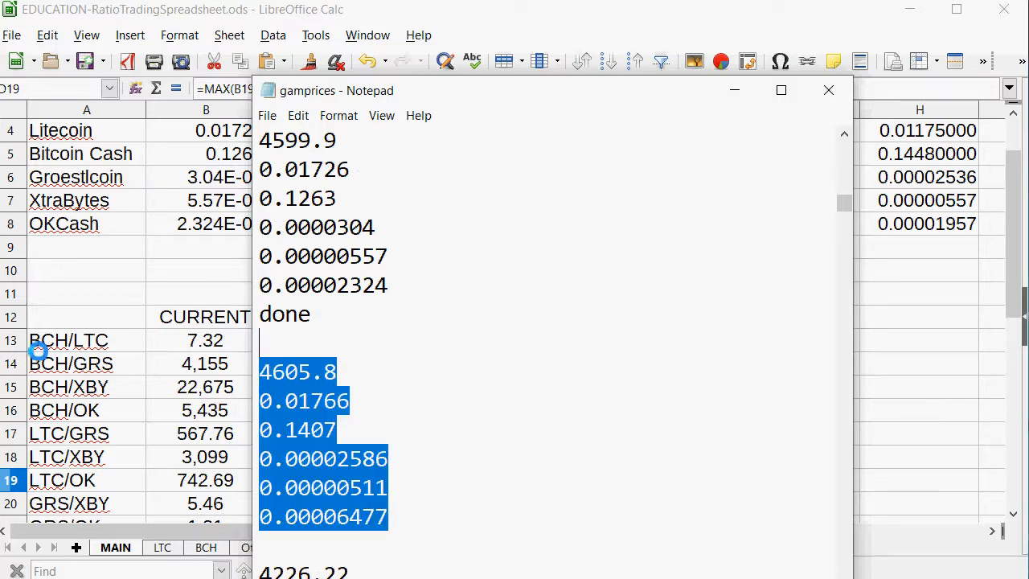
click(361, 429)
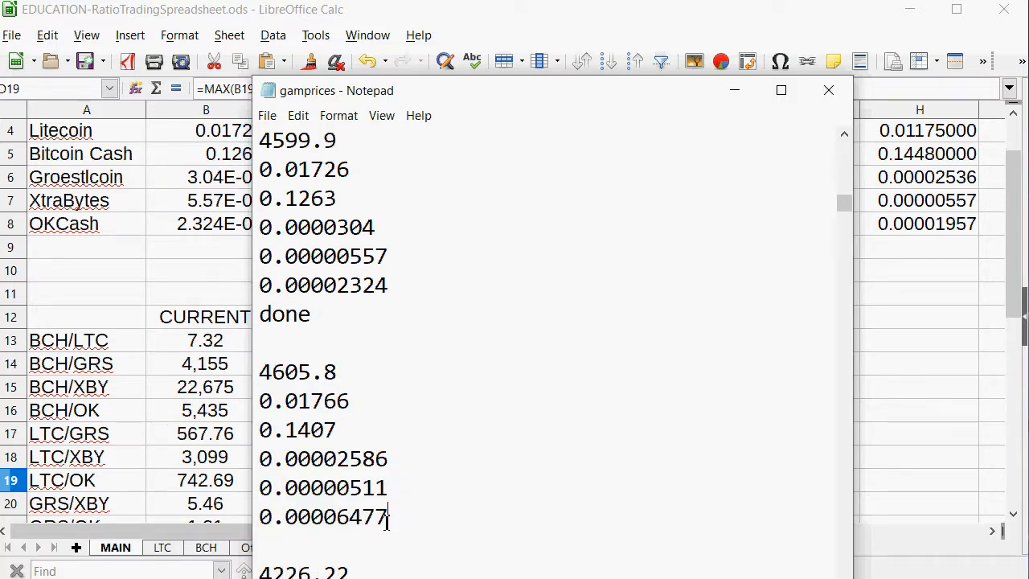
drag(387, 519, 143, 383)
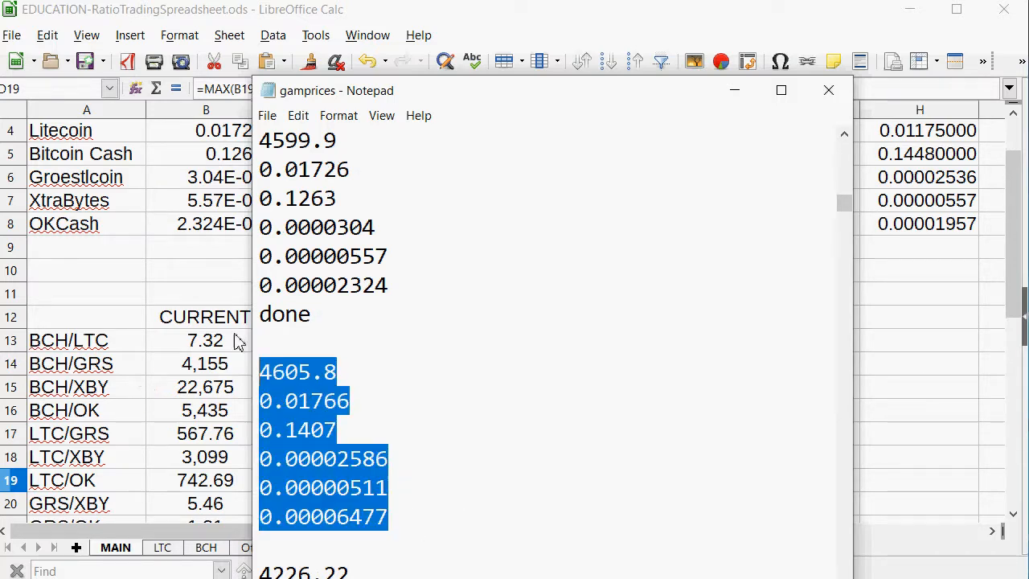
right_click(304, 394)
click(315, 447)
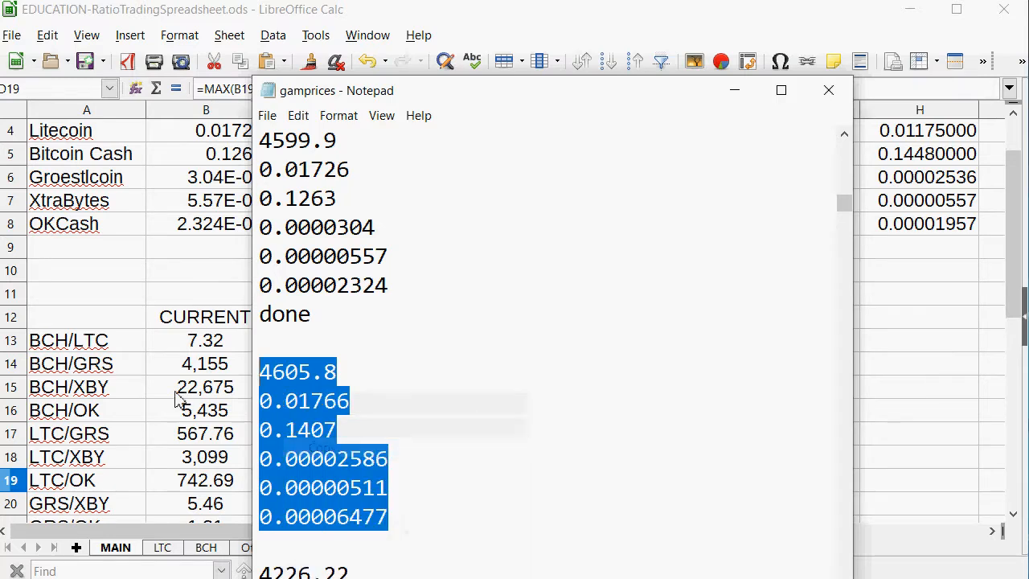
Switch back to LibreOffice Calc and paste the six copied prices into the MAIN sheet starting at B3, from 4605.8 to 0.00006477.
click(179, 393)
click(221, 177)
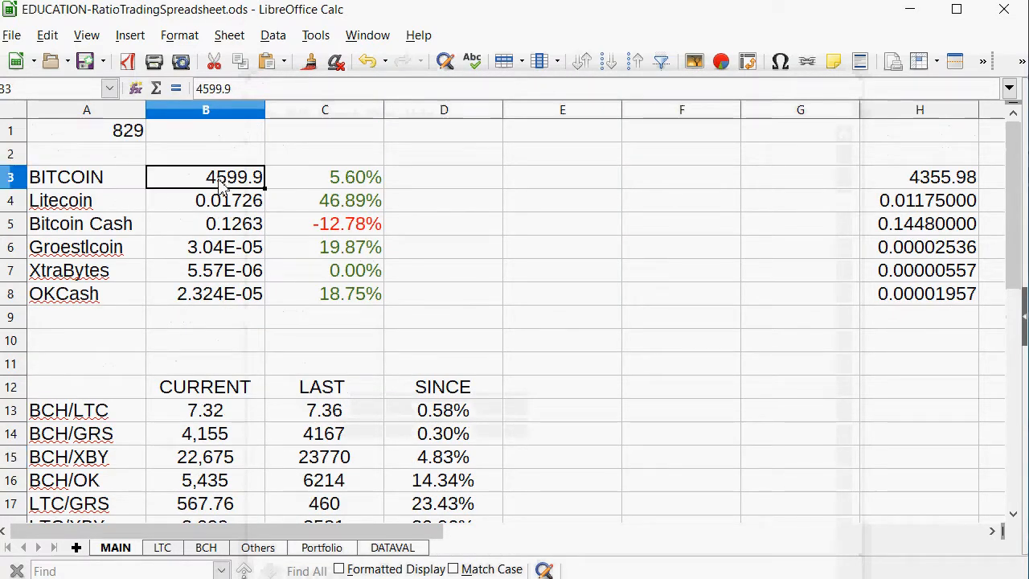
right_click(220, 180)
click(281, 249)
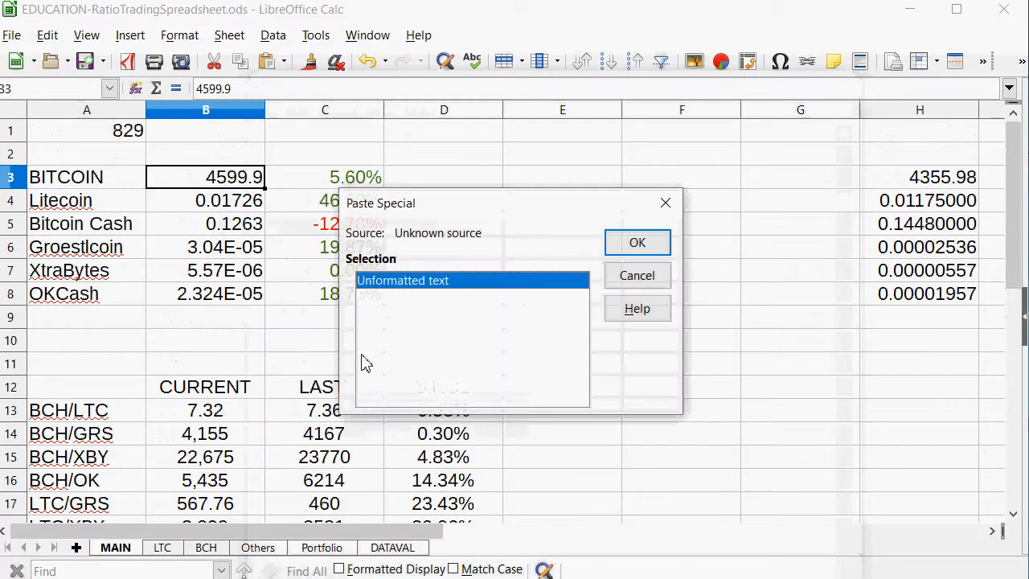
click(659, 281)
right_click(214, 175)
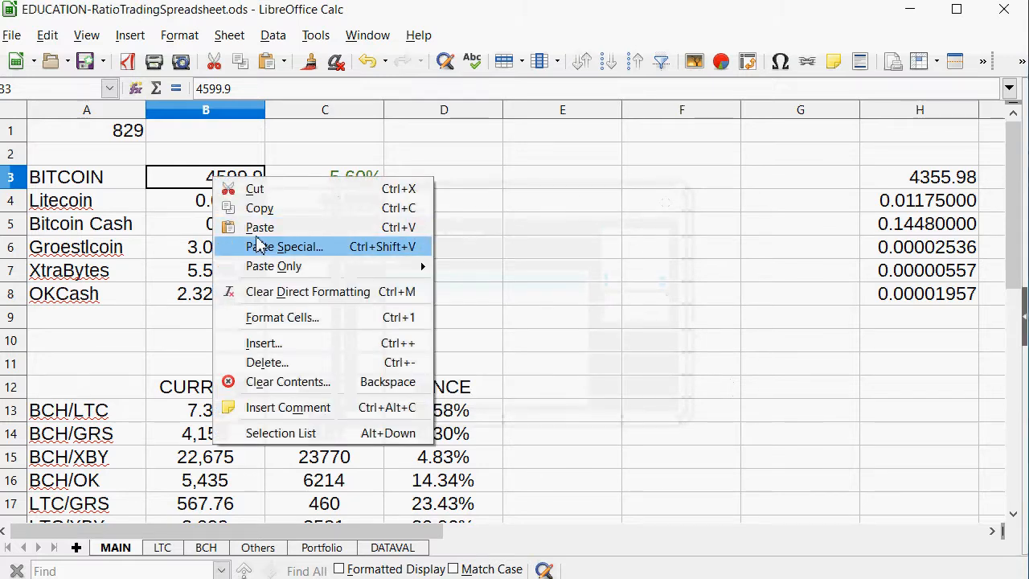
click(259, 237)
click(643, 553)
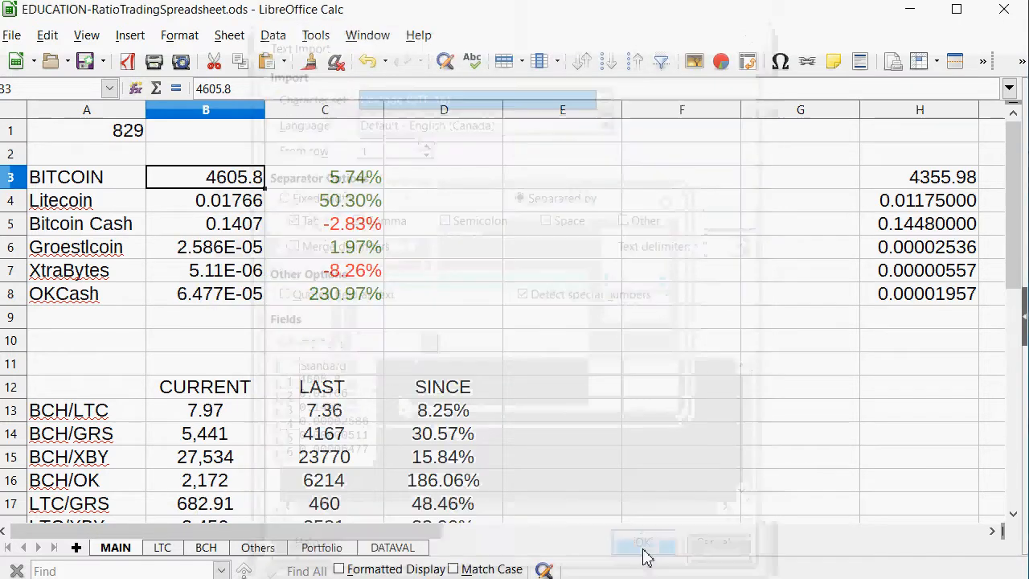
Examine the ratio changes since the last trades on MAIN, especially GRS/OK, against OKCash's price change.
scroll(338, 346, down, 2)
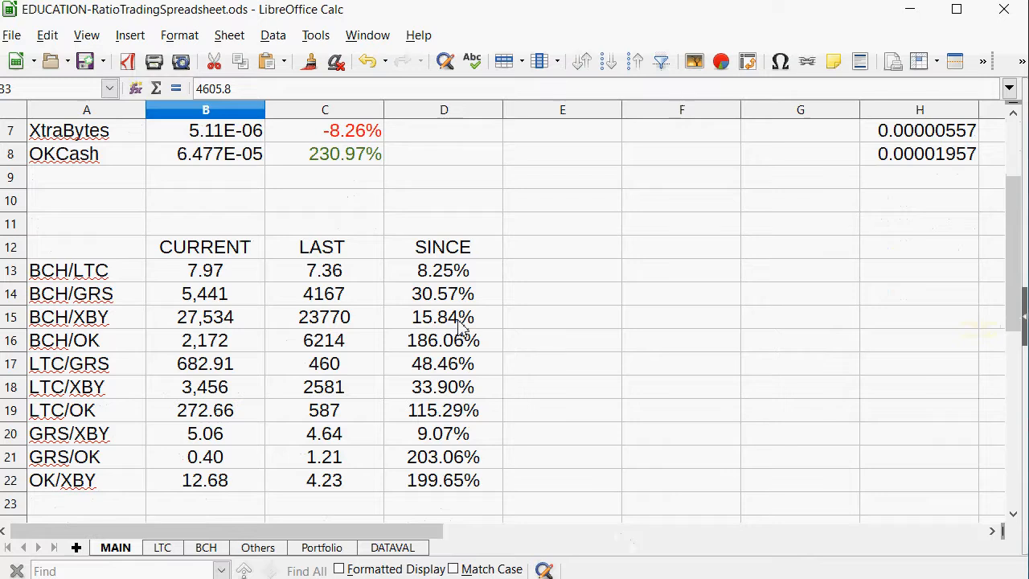
drag(444, 317, 46, 362)
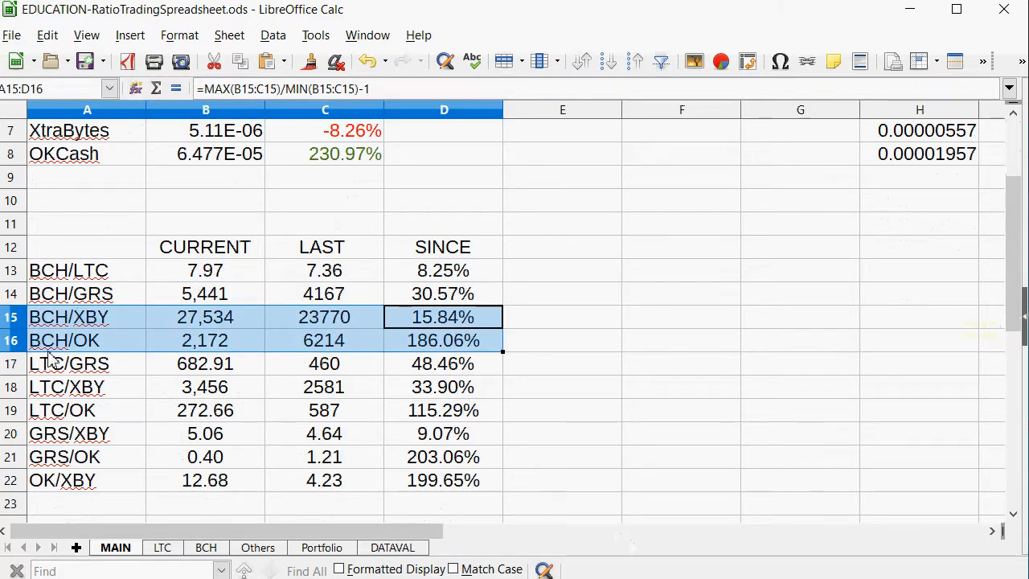
scroll(247, 298, up, 2)
click(374, 299)
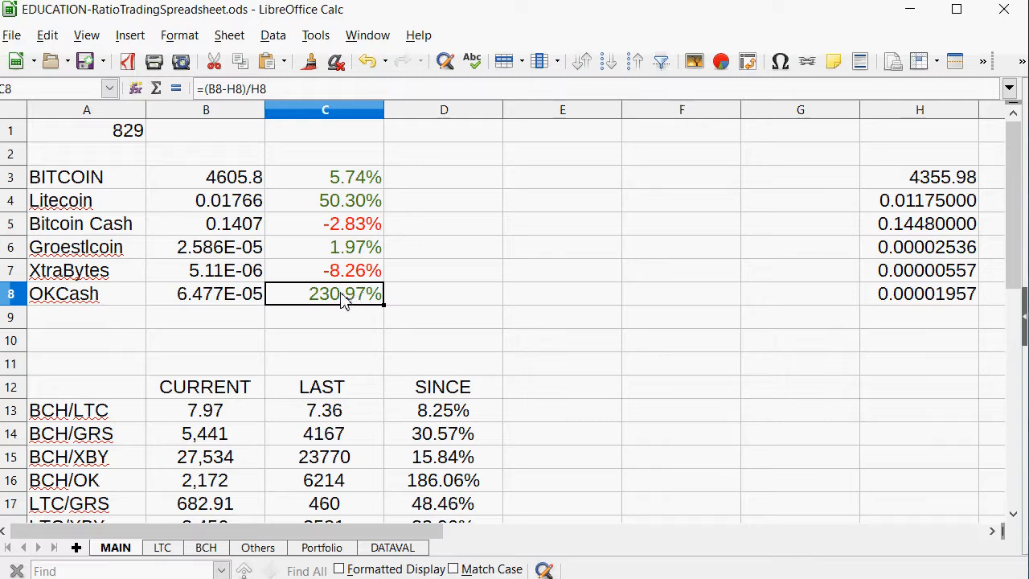
scroll(342, 298, down, 2)
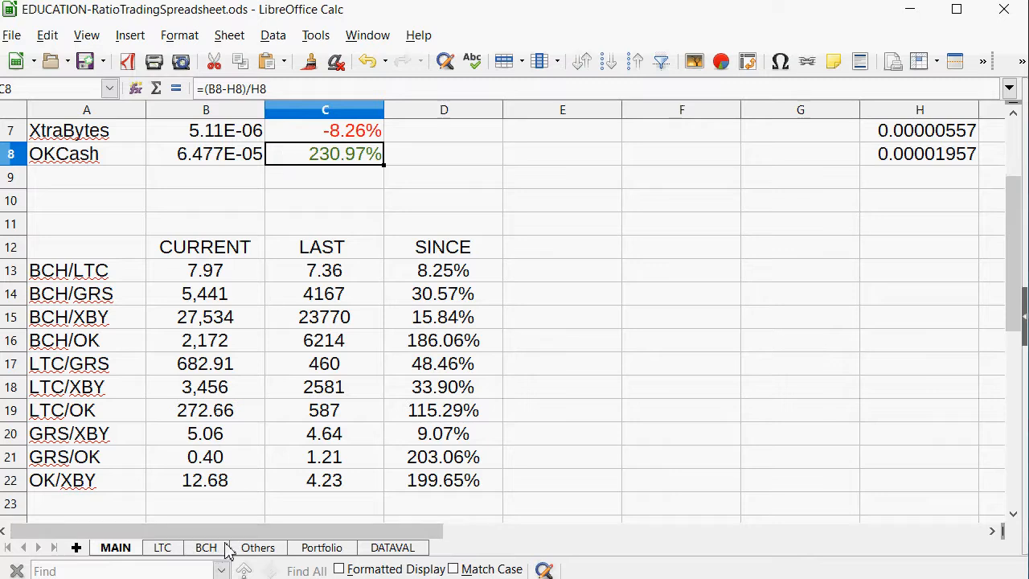
drag(435, 465, 4, 463)
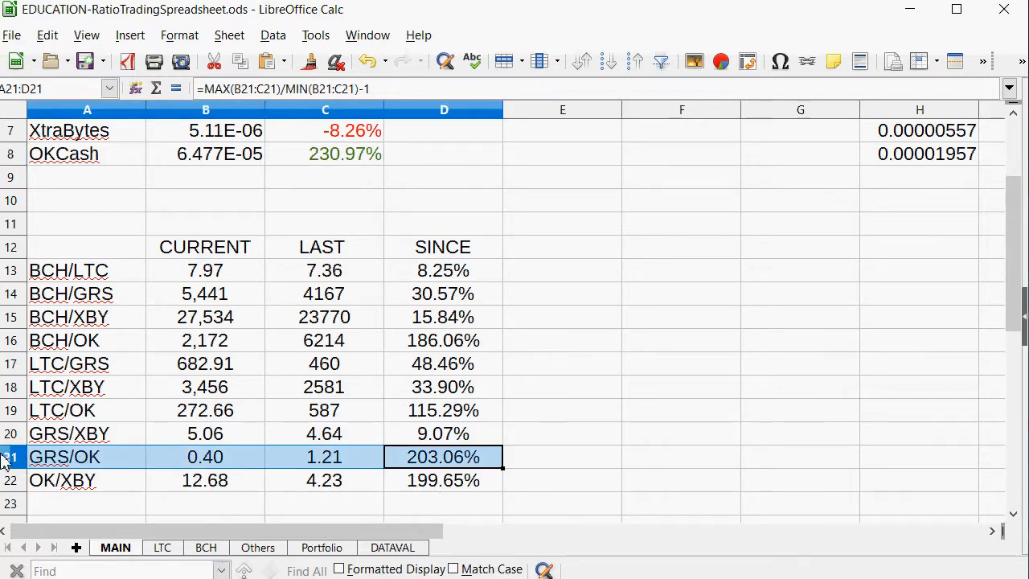
click(340, 458)
click(403, 464)
drag(402, 464, 101, 465)
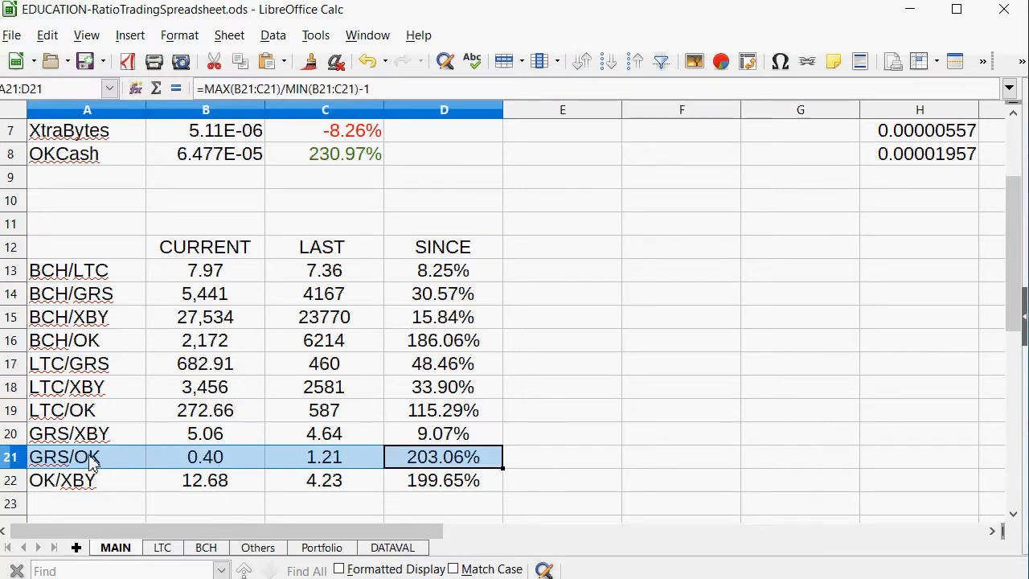
Enter -1100 as the OK amount of a new GRS/OK trade in H9 on the Others sheet.
click(257, 547)
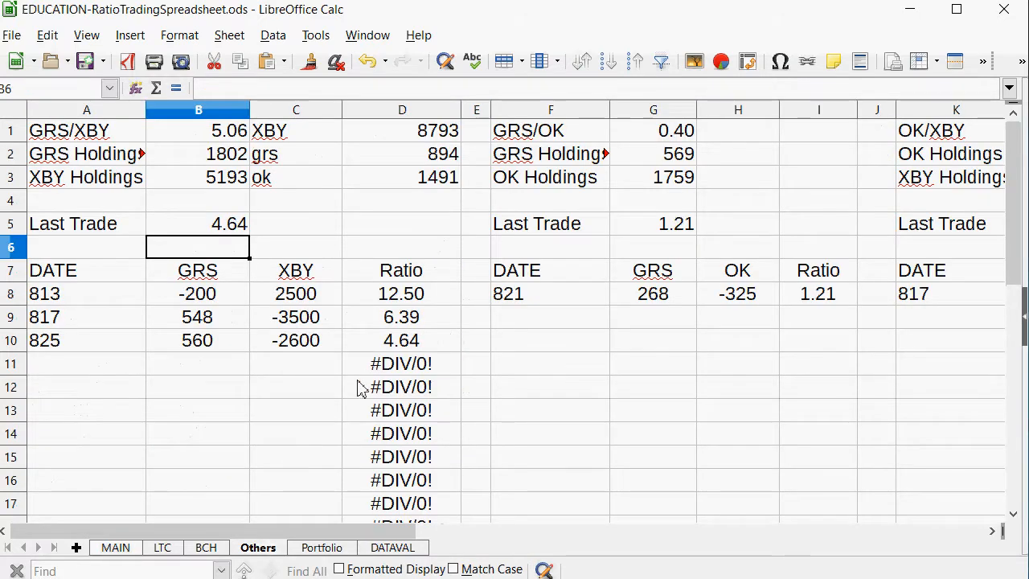
click(664, 182)
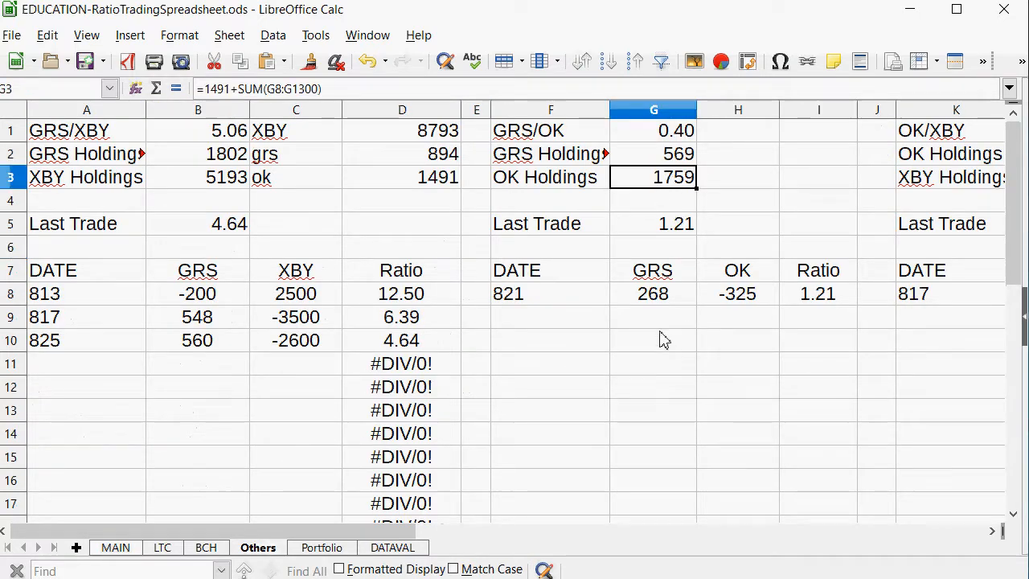
click(707, 321)
text(-1100)
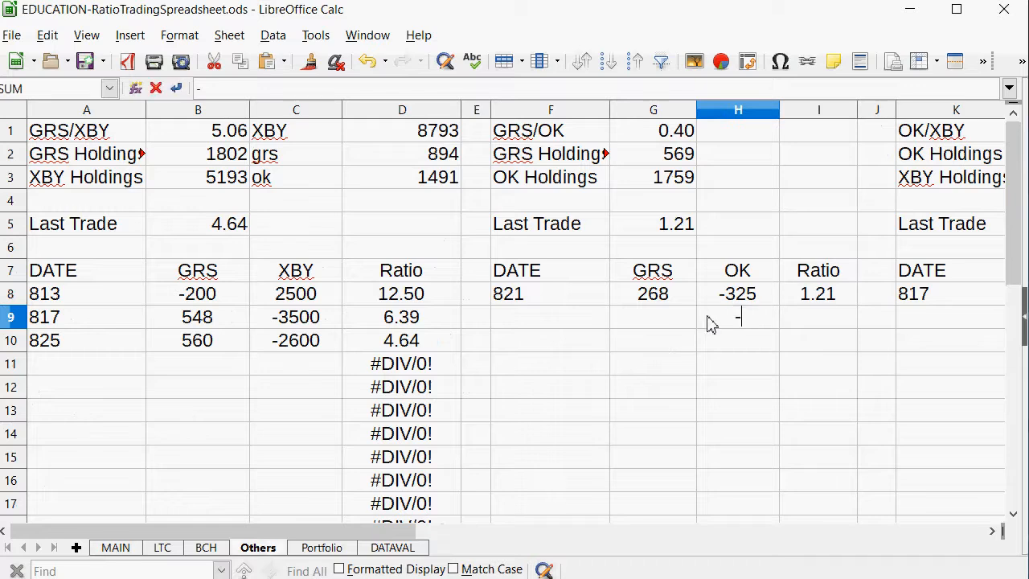
key(Left)
key(Left)
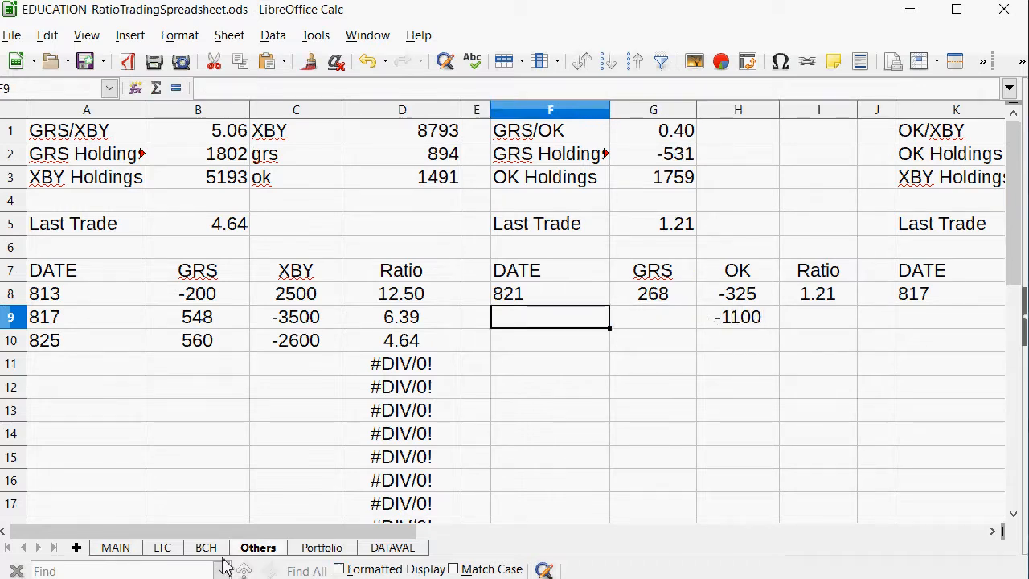
Set the current date in A1 on the MAIN sheet to 902.
click(115, 548)
scroll(108, 278, up, 2)
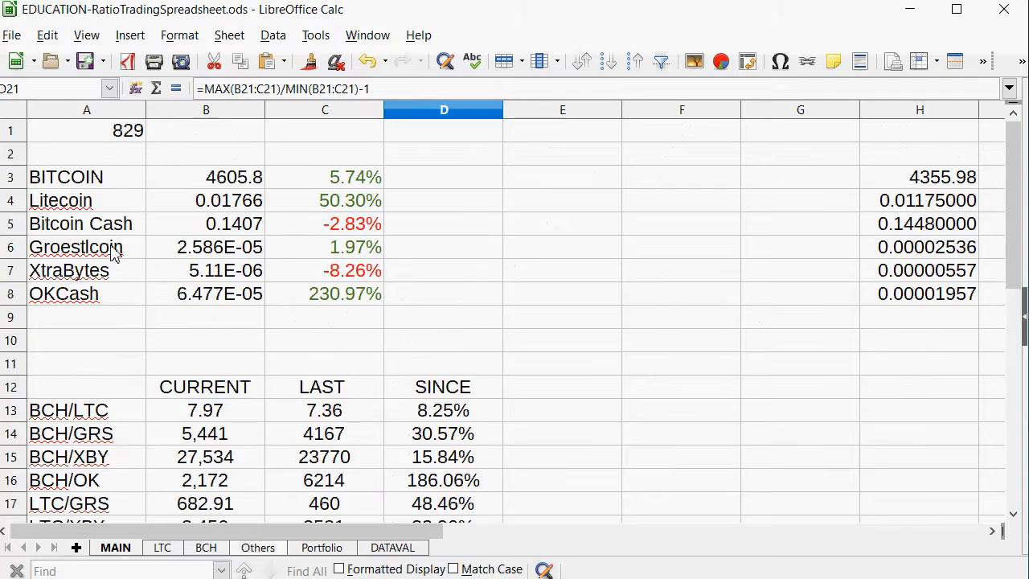
click(125, 137)
text(902)
key(Return)
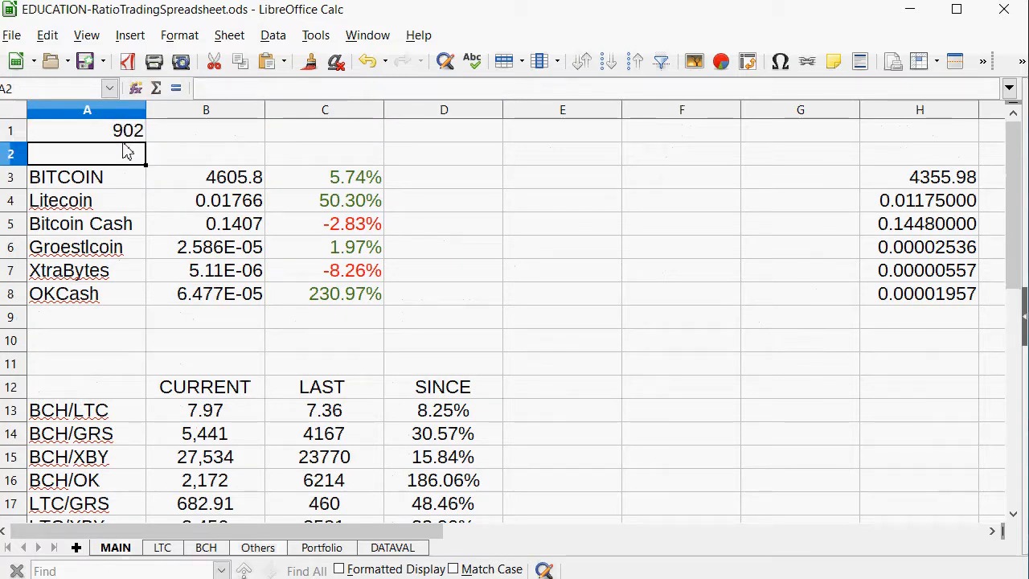
Enter 902 as the date of the new GRS/OK trade in F9 on the Others sheet.
click(270, 550)
text(902)
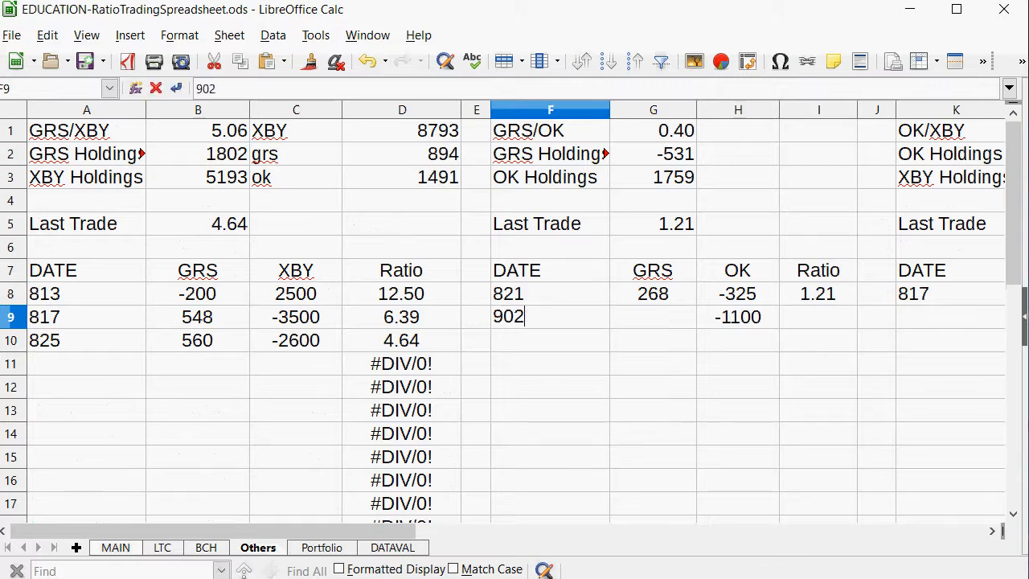
key(Return)
Calculate H9*2.5 in G9 for the new trade, and replace that formula with the GRS amount 2700.
click(653, 317)
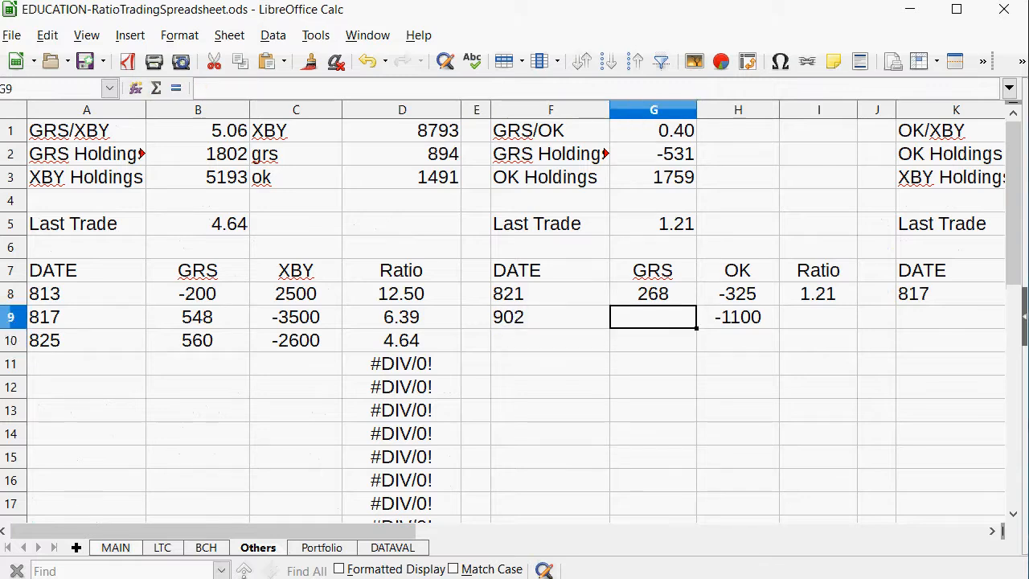
text(=)
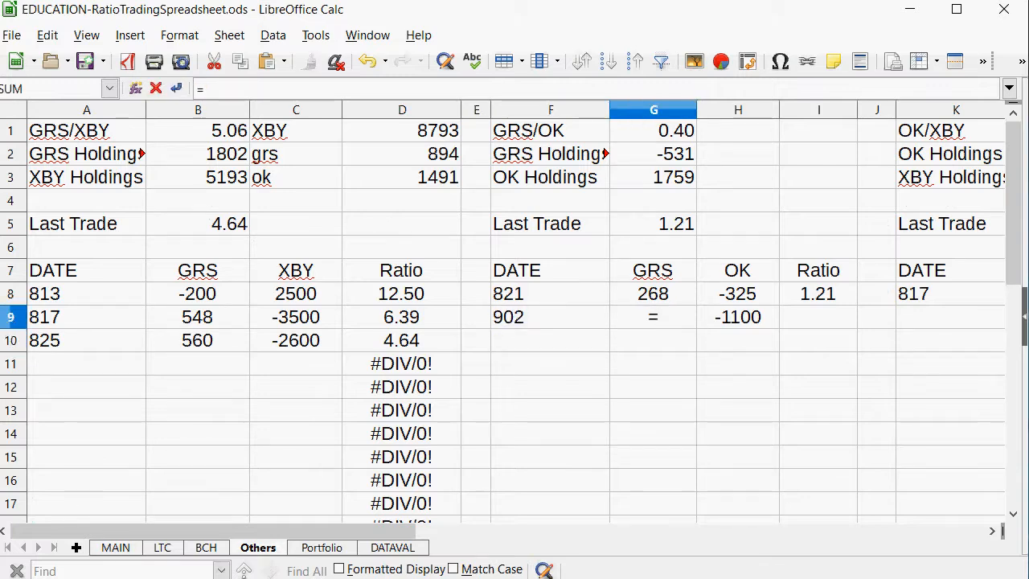
click(762, 317)
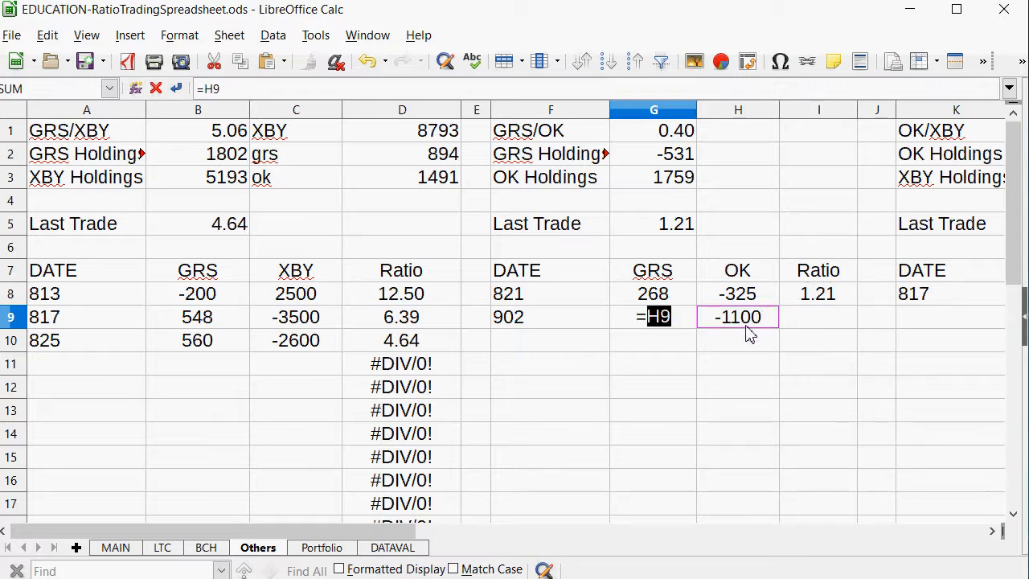
text(*2.5)
key(Return)
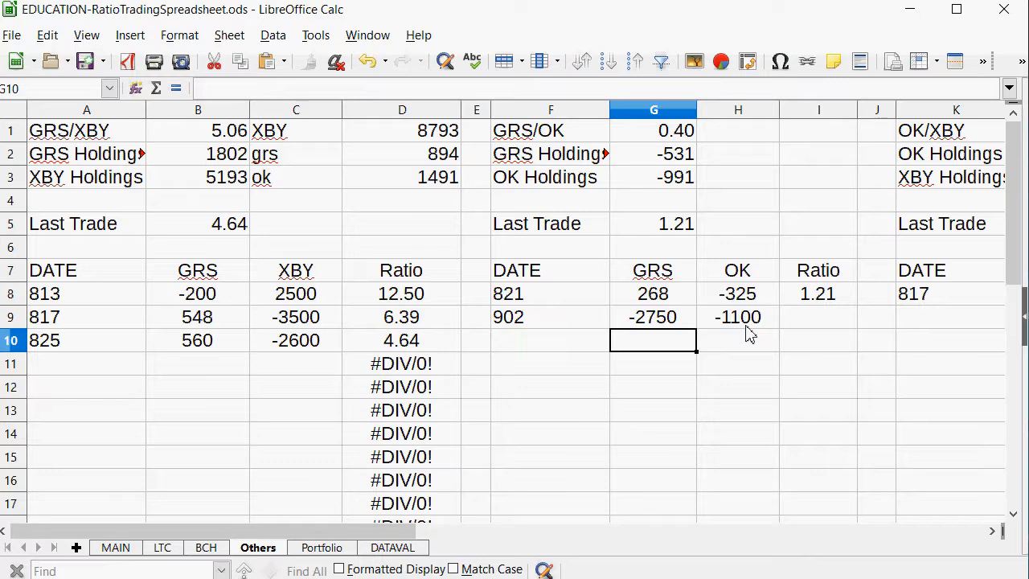
key(Up)
text(2700)
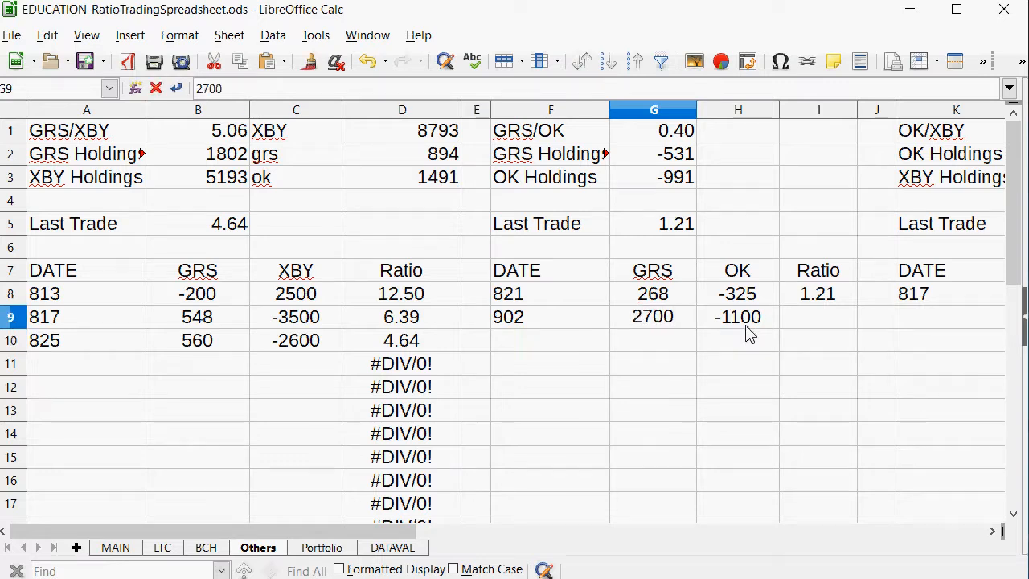
key(Tab)
key(Tab)
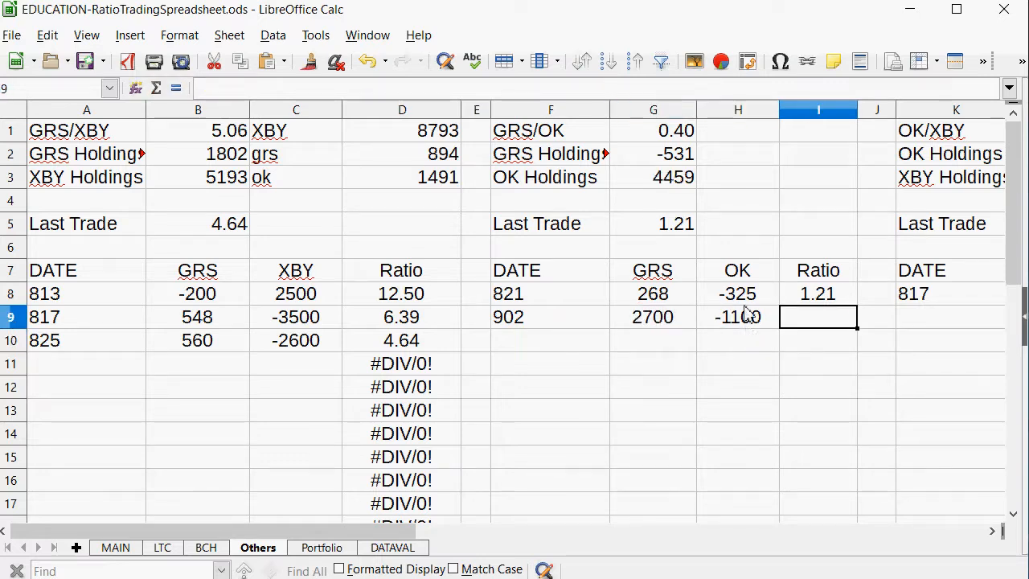
Copy the GRS/OK ratio formula from I8 into I9 for the new trade.
right_click(833, 299)
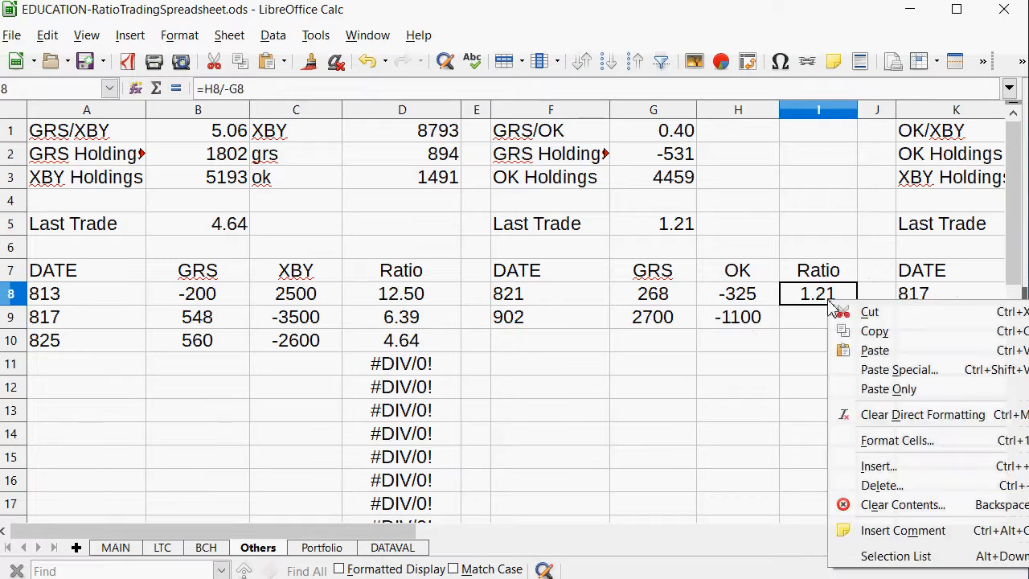
click(844, 333)
click(831, 339)
click(828, 322)
right_click(827, 324)
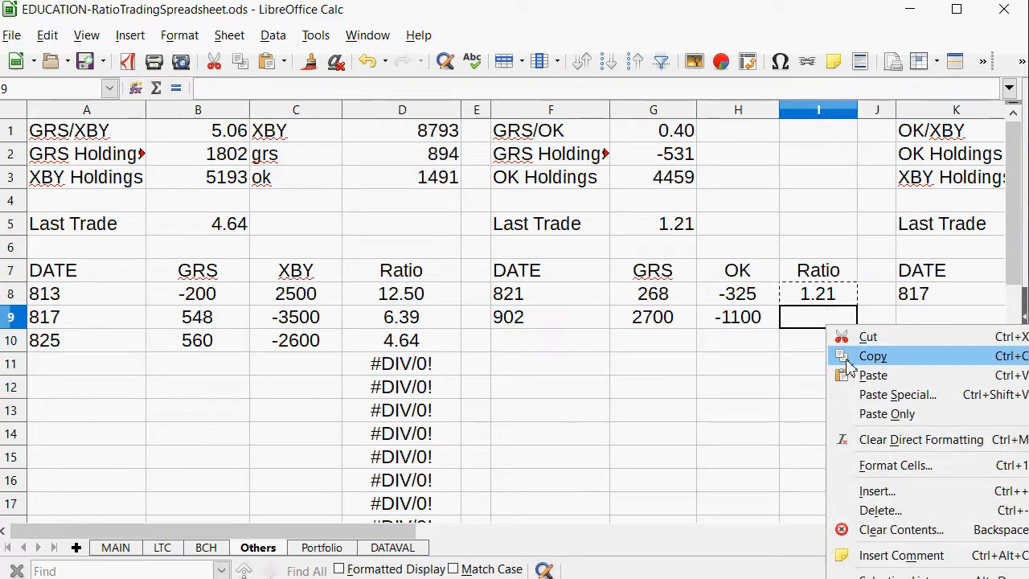
click(850, 376)
click(839, 323)
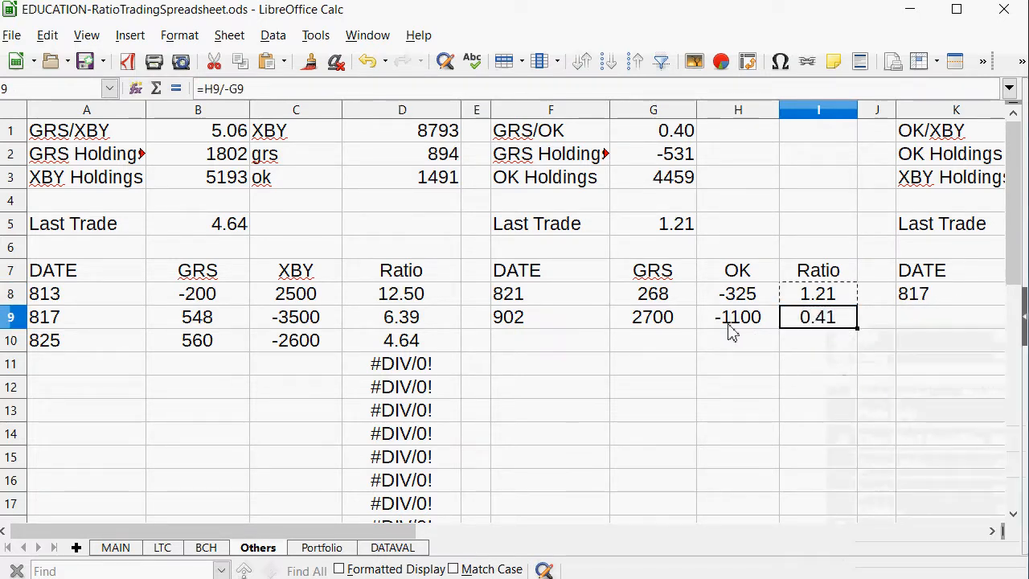
Set the Last Trade ratio of the GRS/OK pair in G5 to 0.41.
click(664, 227)
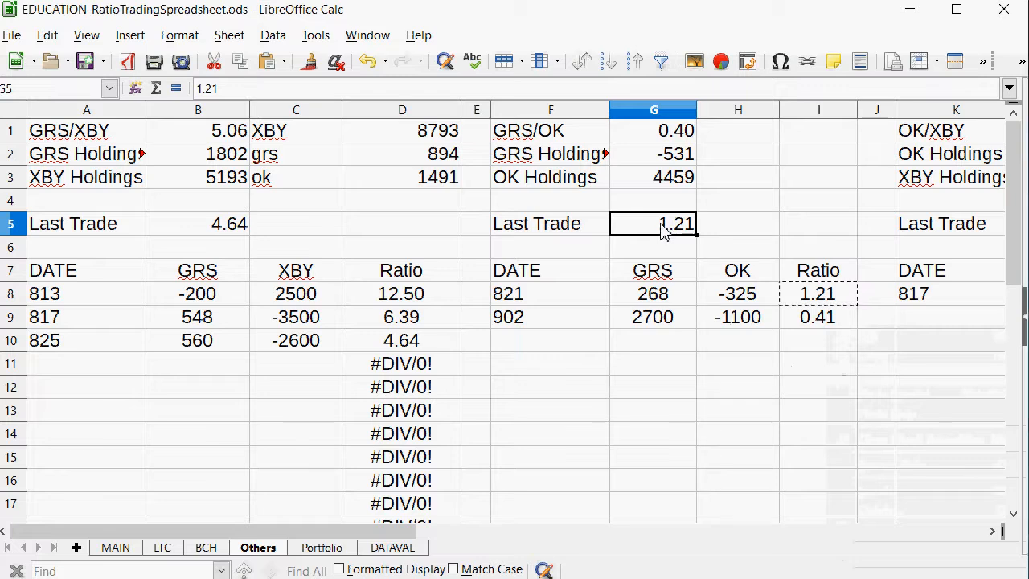
text(.41)
key(Return)
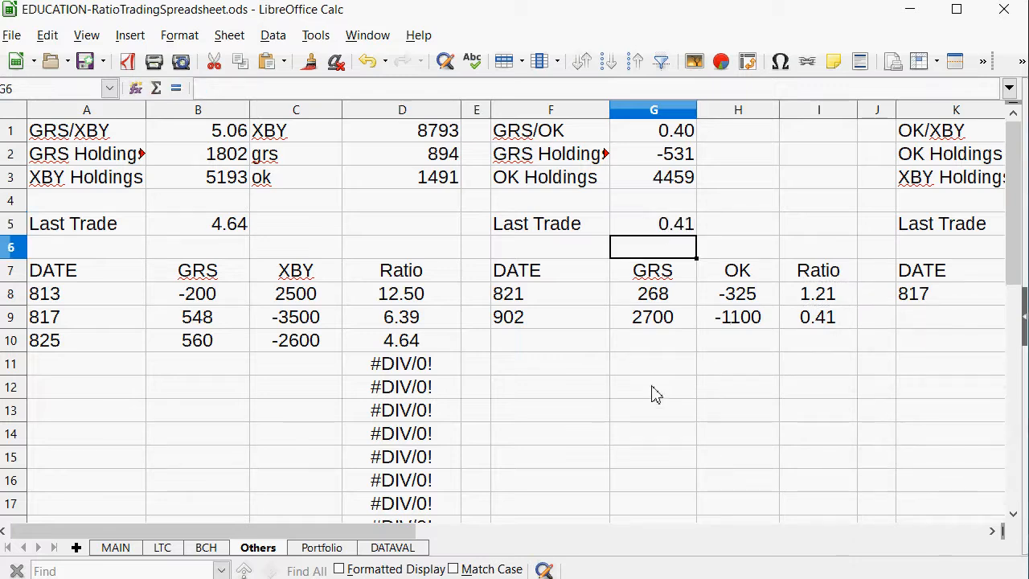
Check the ratio comparison on MAIN, and enter 902 as the date of the new OK/XBY trade in K9 on the Others sheet.
click(117, 548)
scroll(454, 378, down, 2)
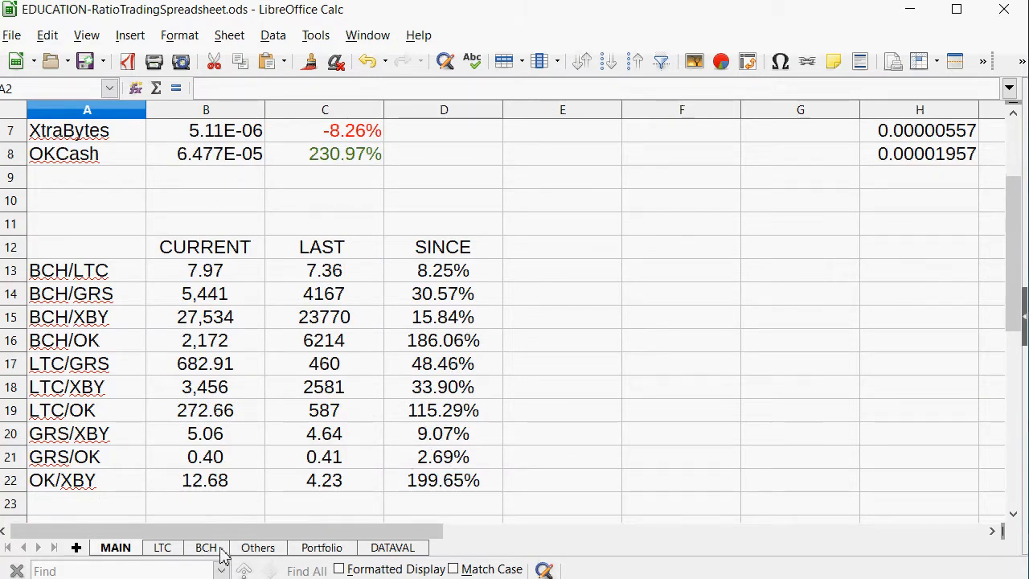
click(258, 549)
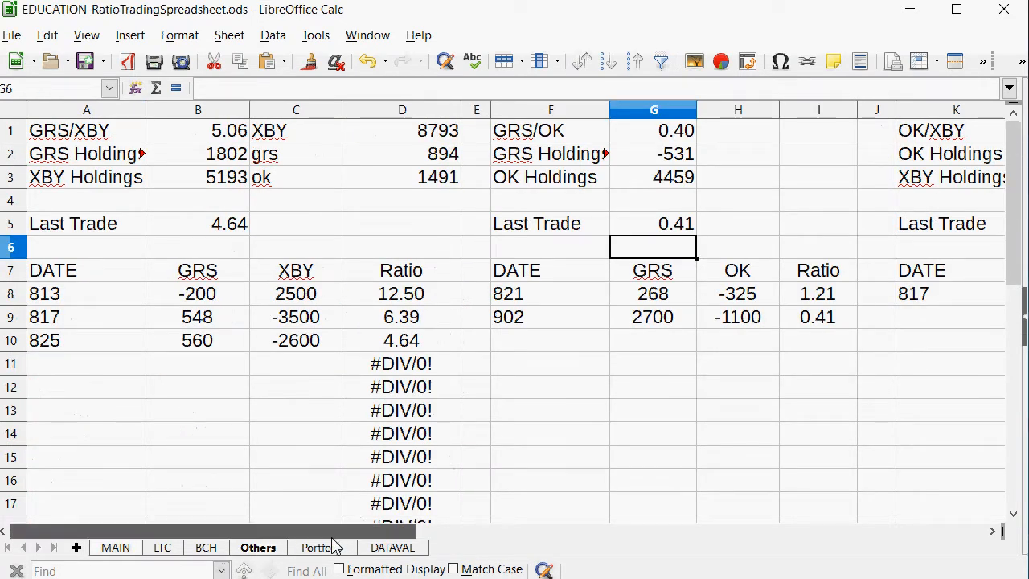
drag(337, 530, 634, 531)
click(245, 328)
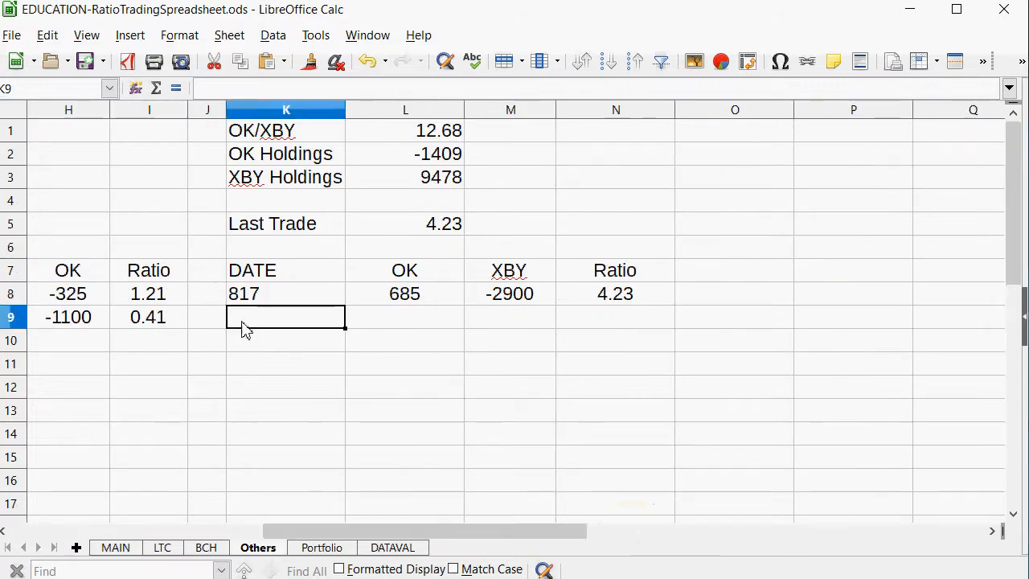
text(902)
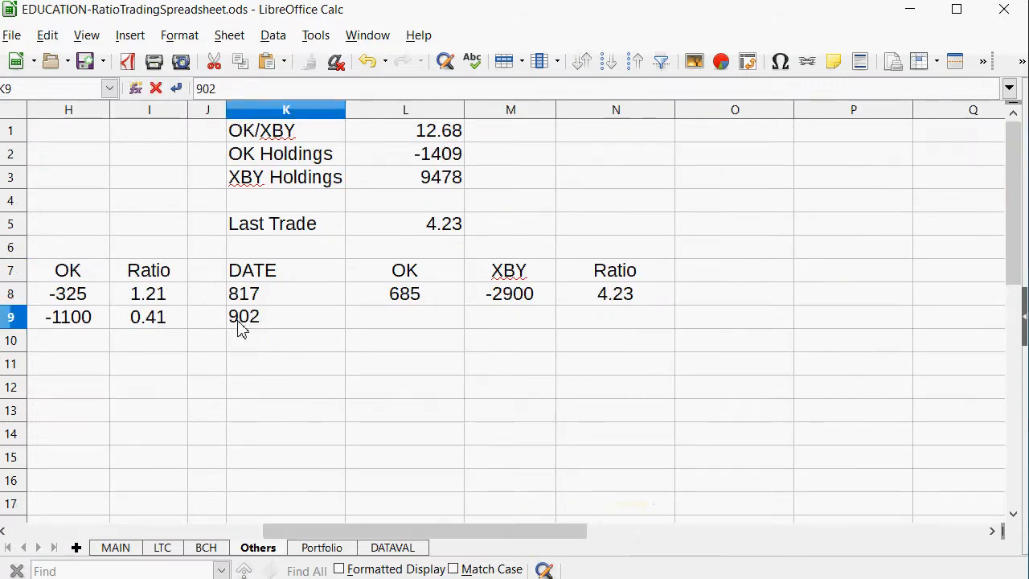
key(Tab)
Correct the GRS Holdings formula in G2 so it adds the GRS column: =894+SUM(G8:G16).
key(Tab)
key(shift+Tab)
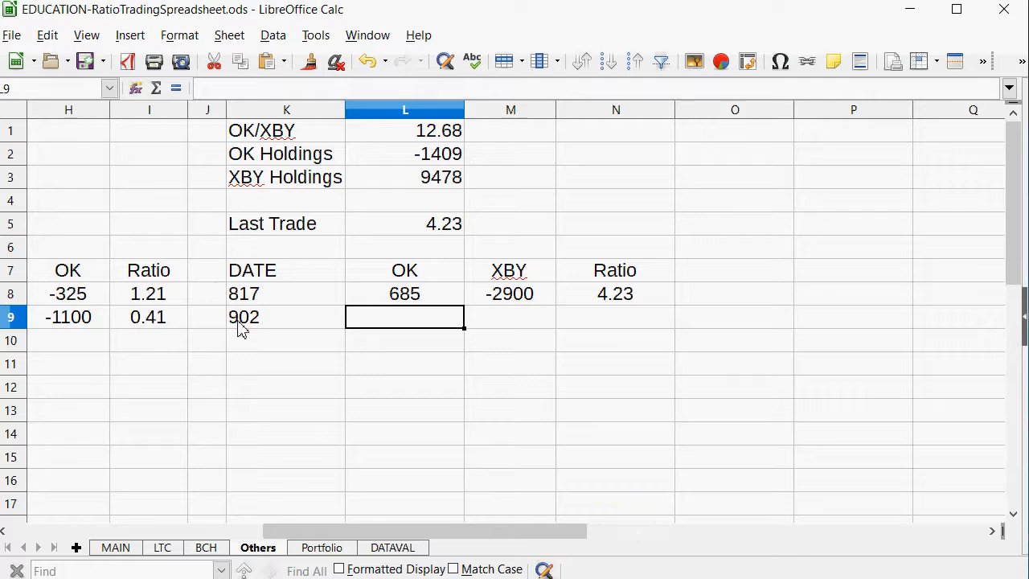
key(Tab)
key(Up)
key(Left)
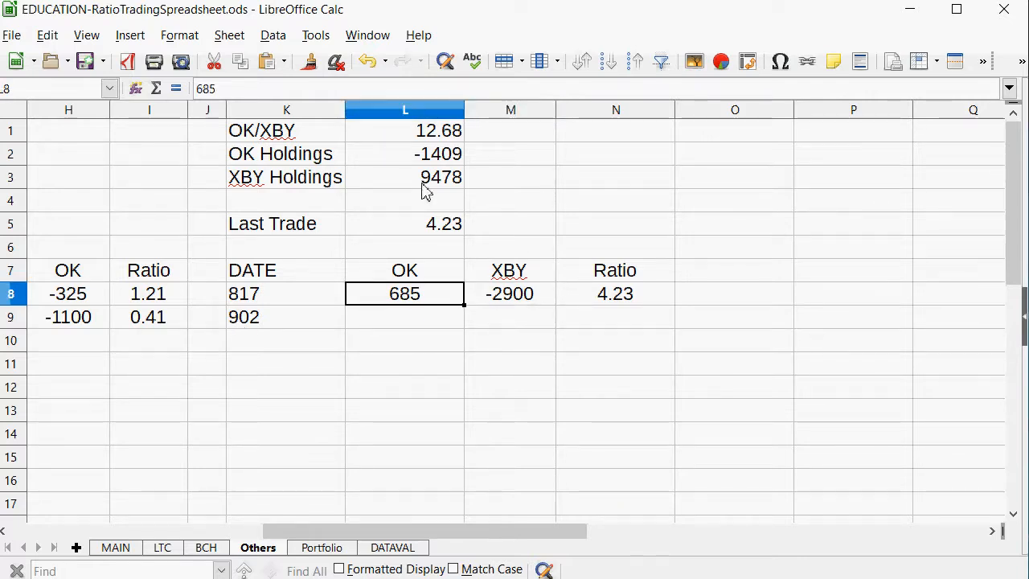
drag(444, 155, 442, 135)
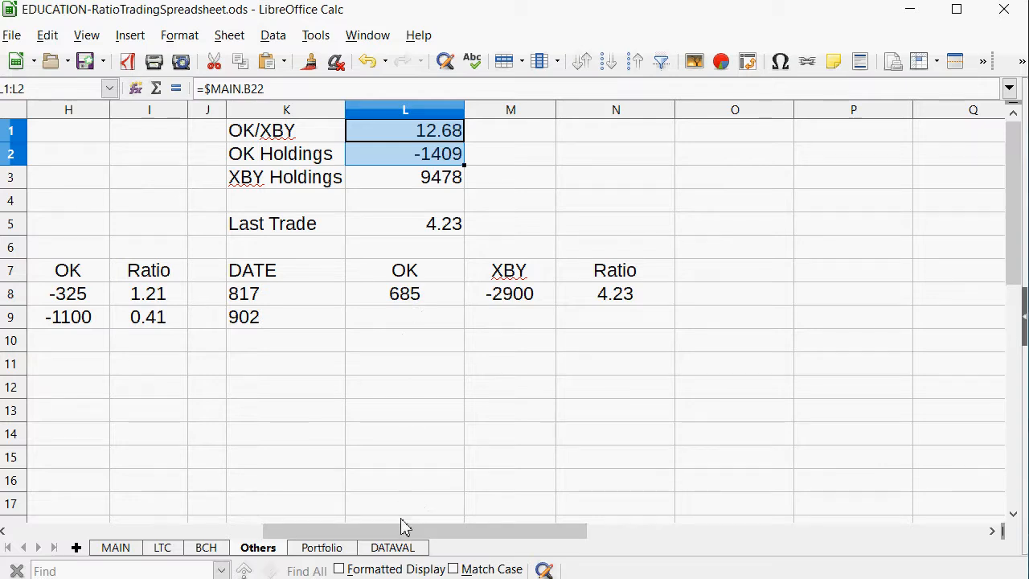
drag(402, 526, 207, 554)
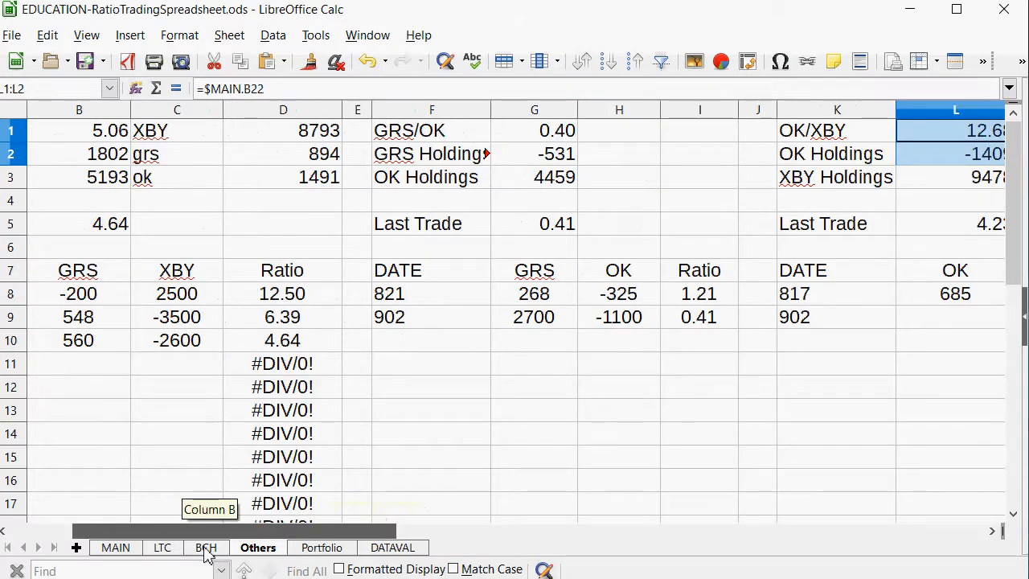
click(553, 301)
click(555, 161)
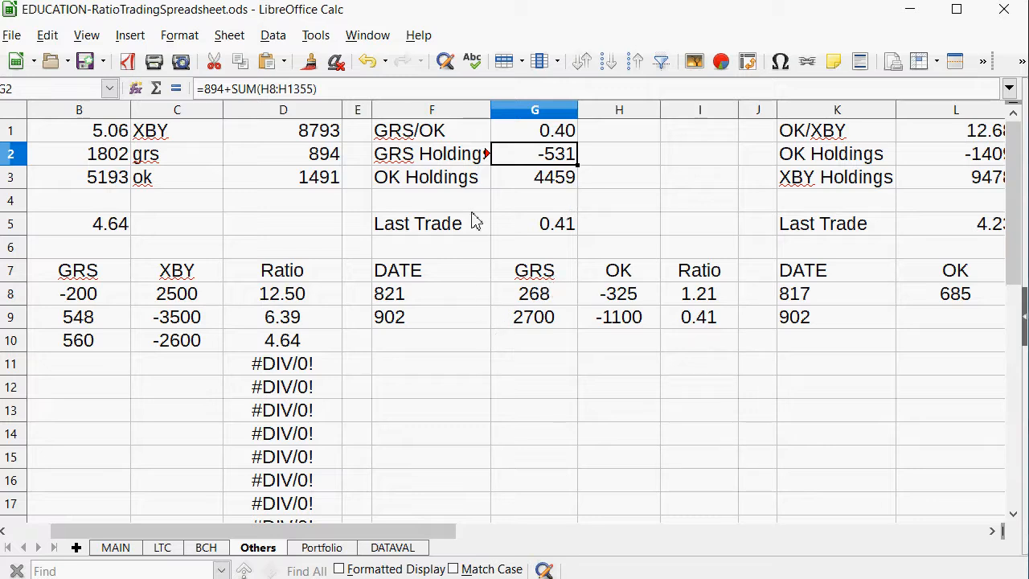
click(272, 90)
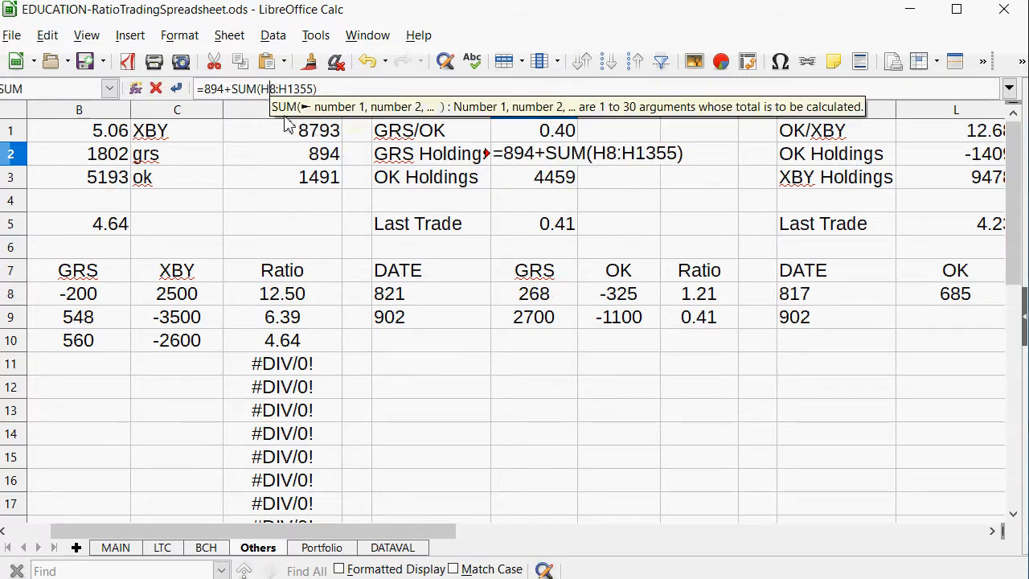
key(BackSpace)
text(g)
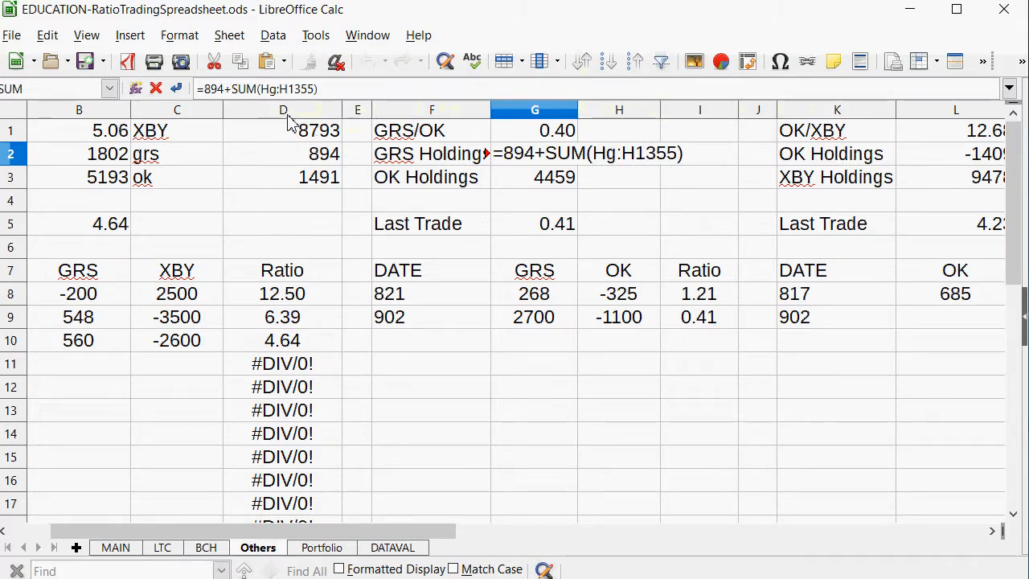
key(BackSpace)
key(BackSpace)
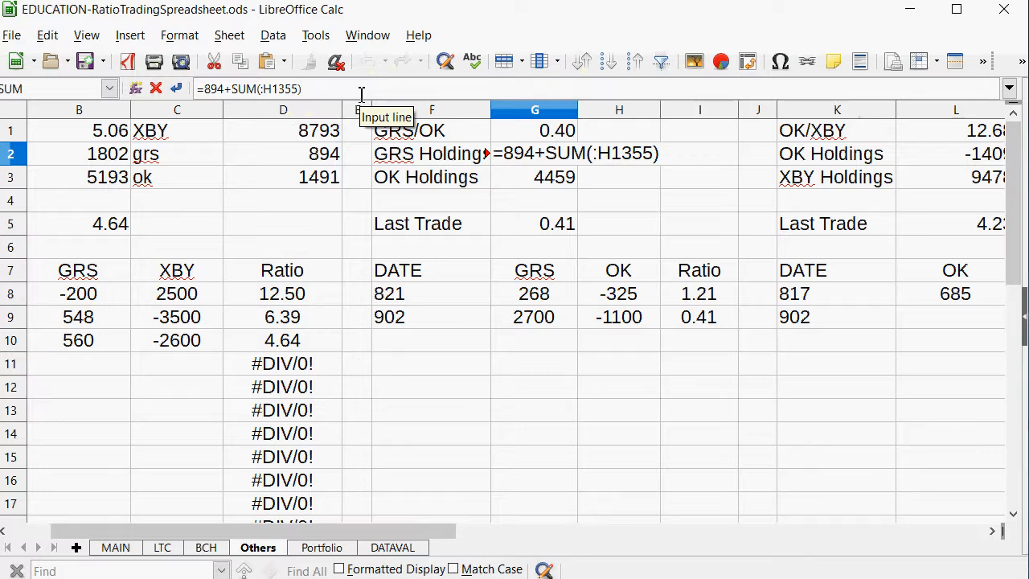
key(BackSpace)
key(BackSpace)
key(BackSpace)
key(BackSpace)
key(BackSpace)
key(BackSpace)
key(BackSpace)
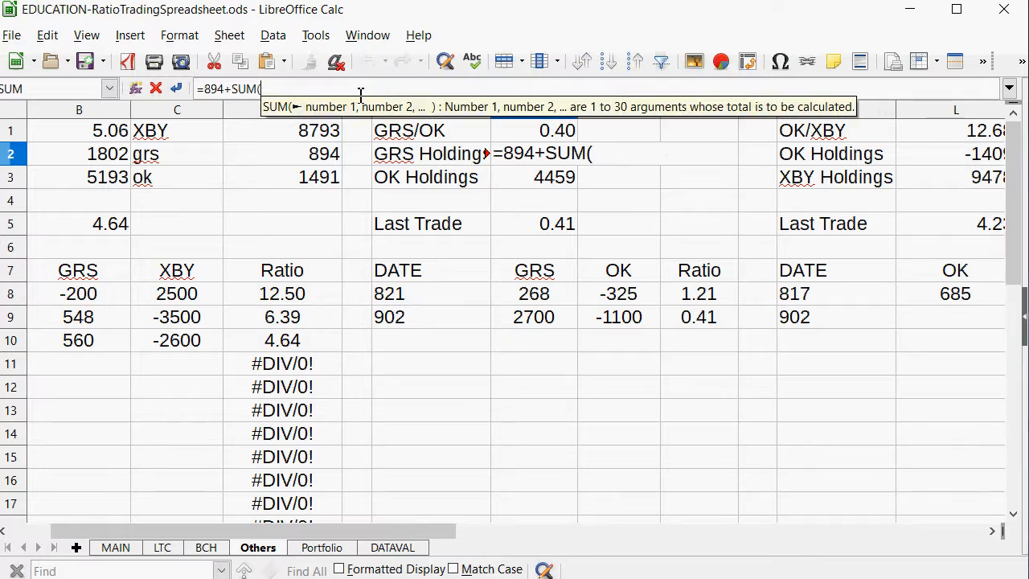
drag(551, 304, 522, 483)
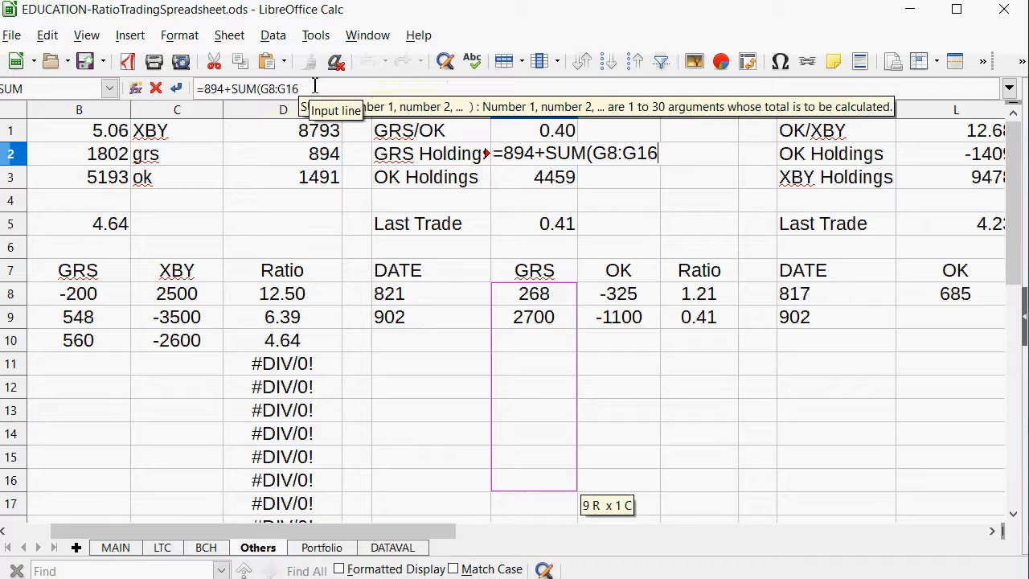
key(Return)
Correct the OK Holdings formula in G3 so it adds the OK column: =1491+SUM(H8:H1300).
key(Up)
key(Right)
key(Down)
key(Down)
key(Down)
key(Down)
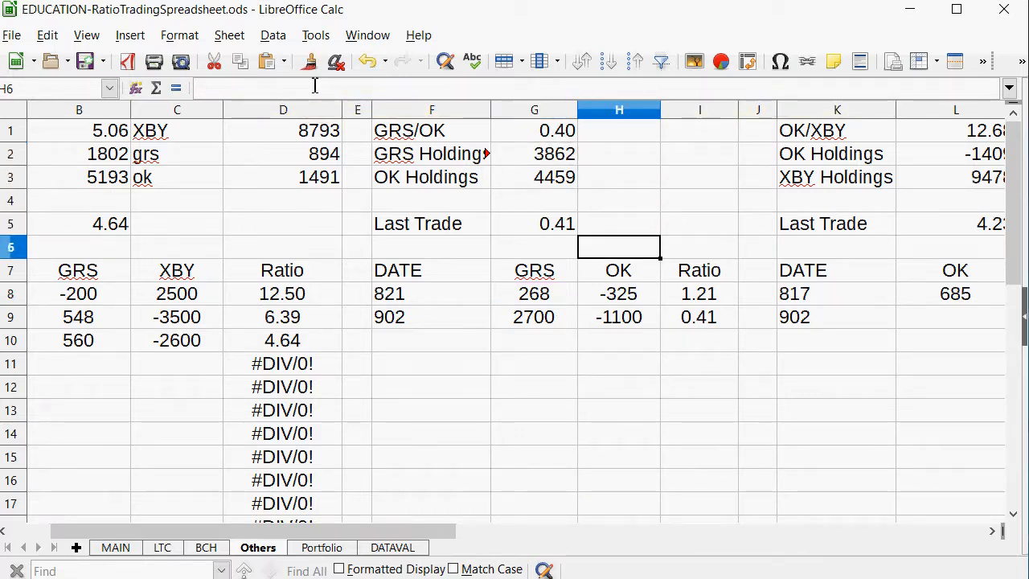
key(Down)
key(Down)
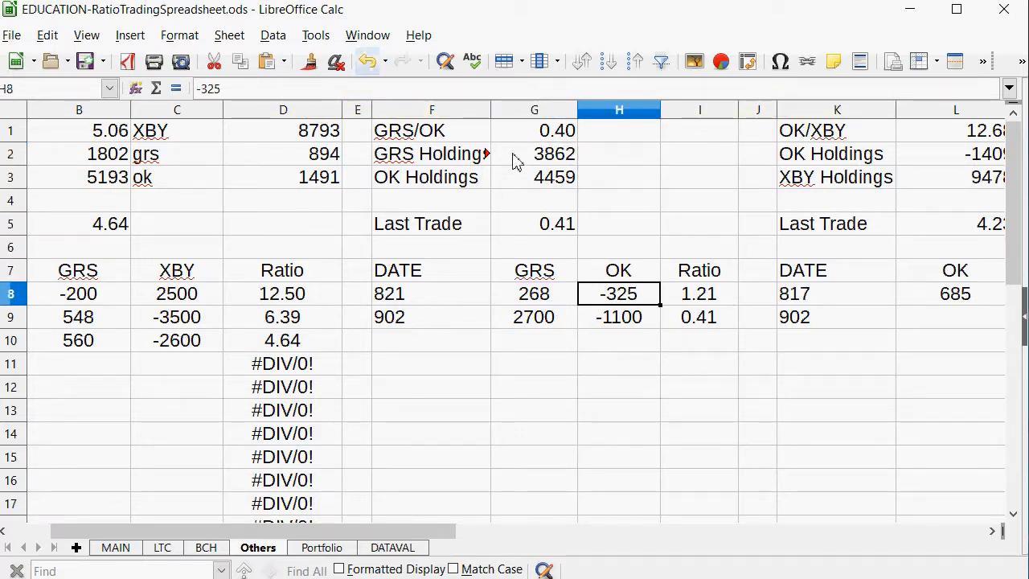
click(539, 179)
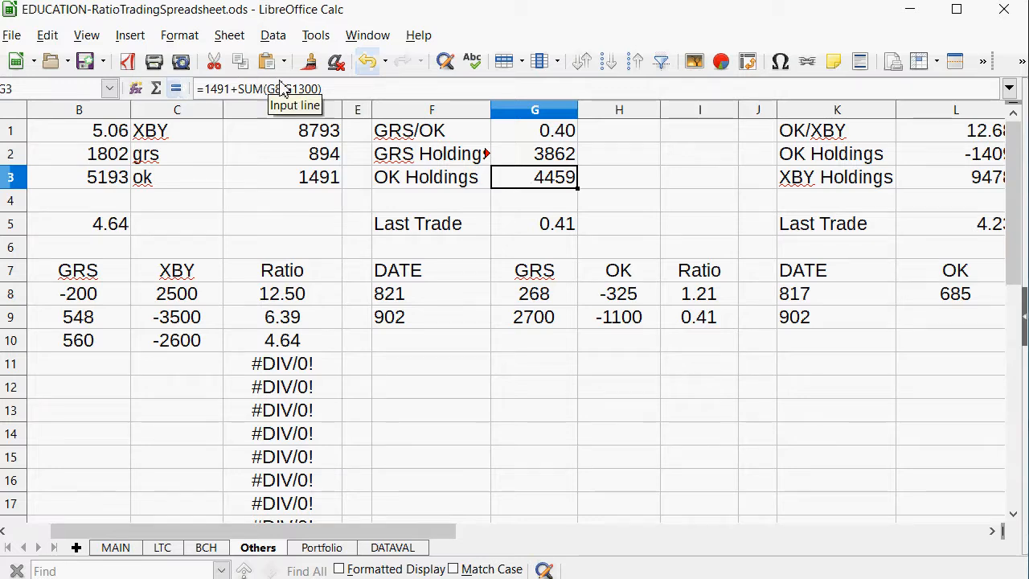
click(281, 88)
key(BackSpace)
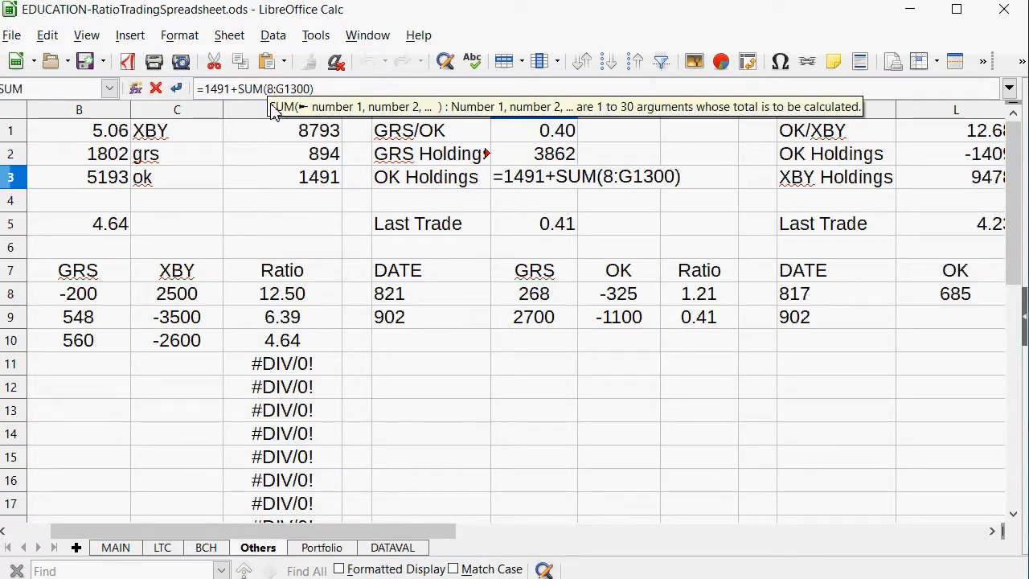
text(h)
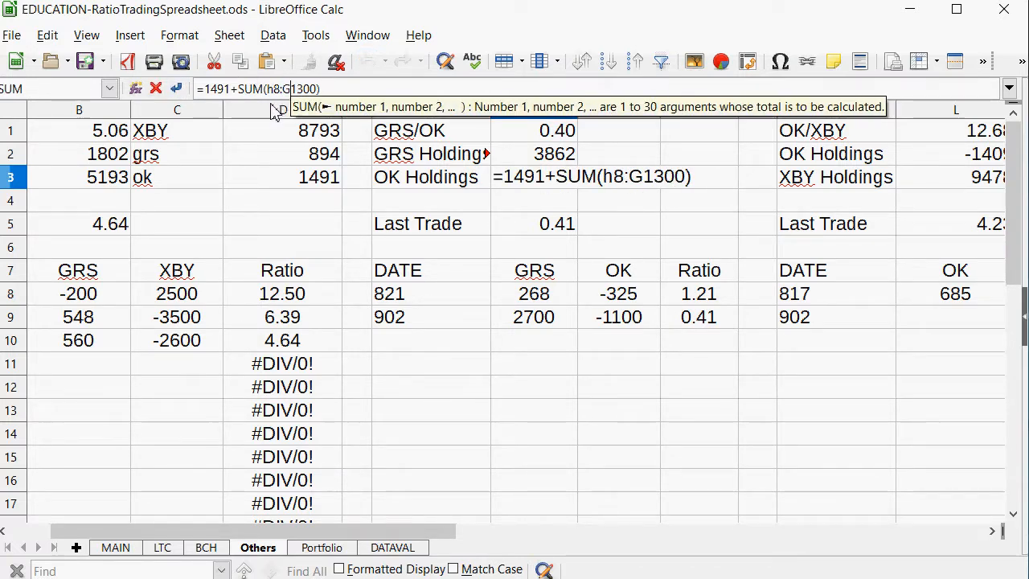
key(Return)
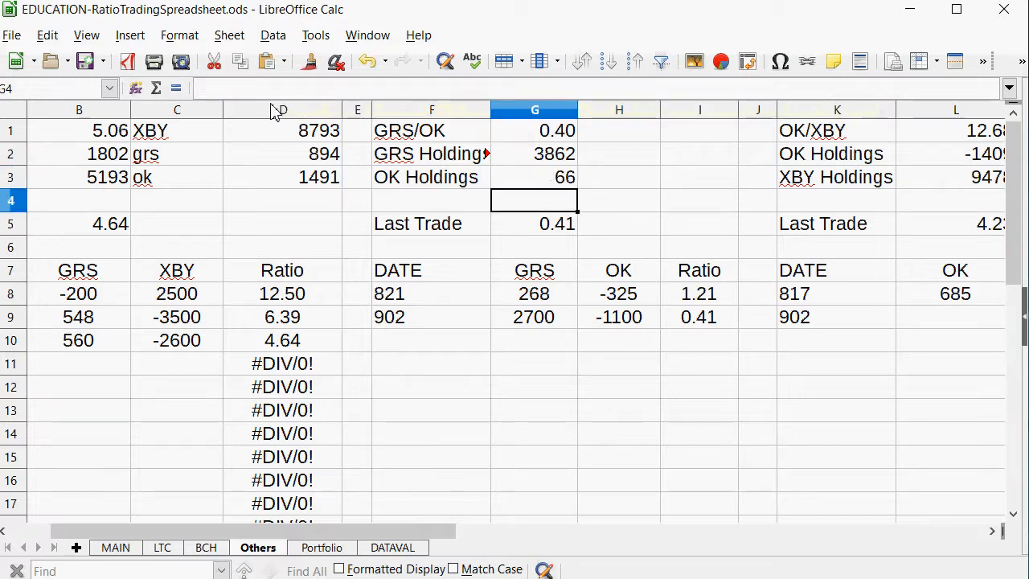
key(Up)
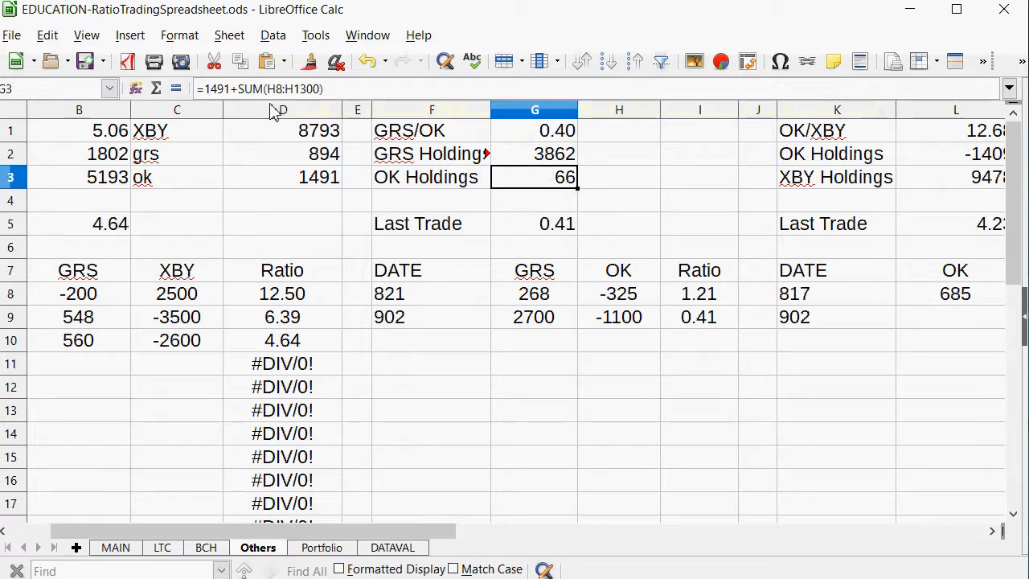
click(361, 86)
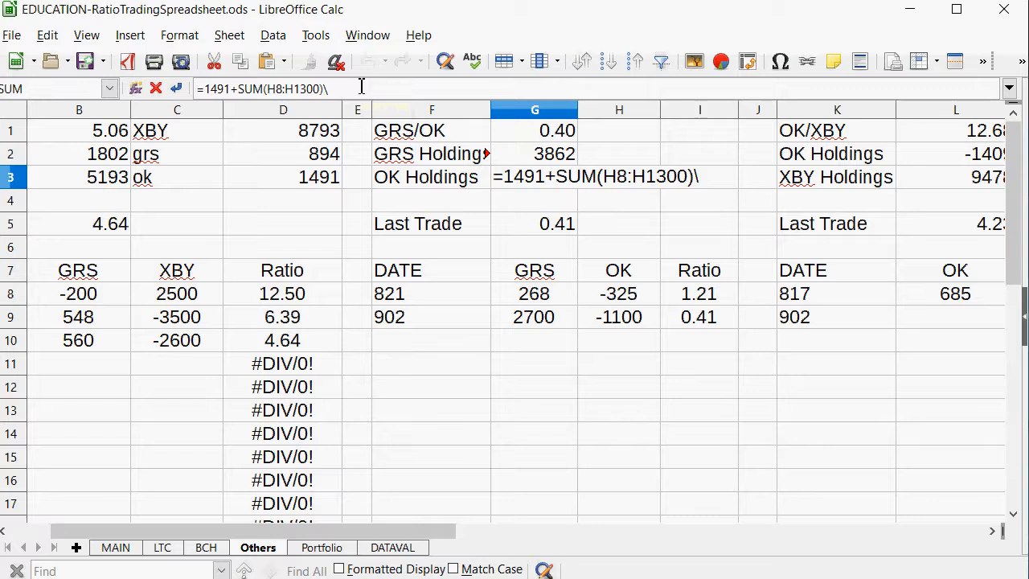
key(Return)
key(Up)
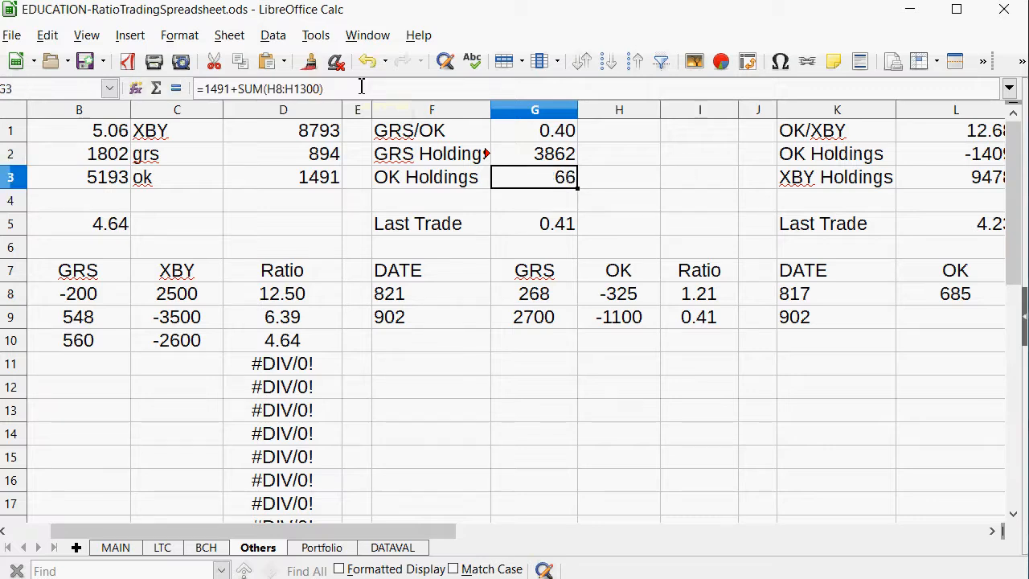
Change the OK amount of the 902 GRS/OK trade in H9 to -800.
key(Down)
key(Down)
key(Up)
key(Up)
key(Down)
key(Down)
key(Down)
key(Down)
key(Down)
key(Down)
key(Right)
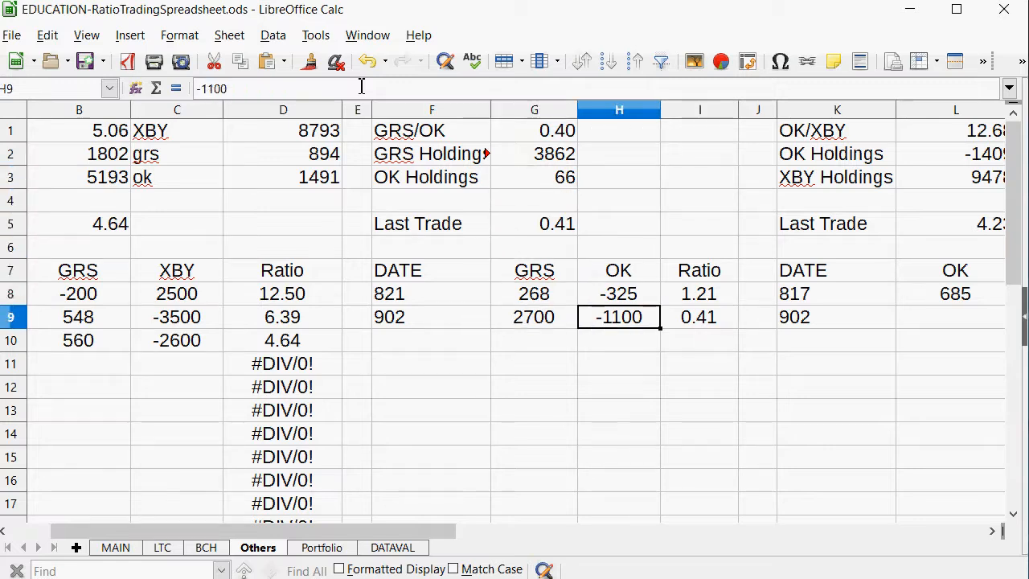
text(-800)
key(Return)
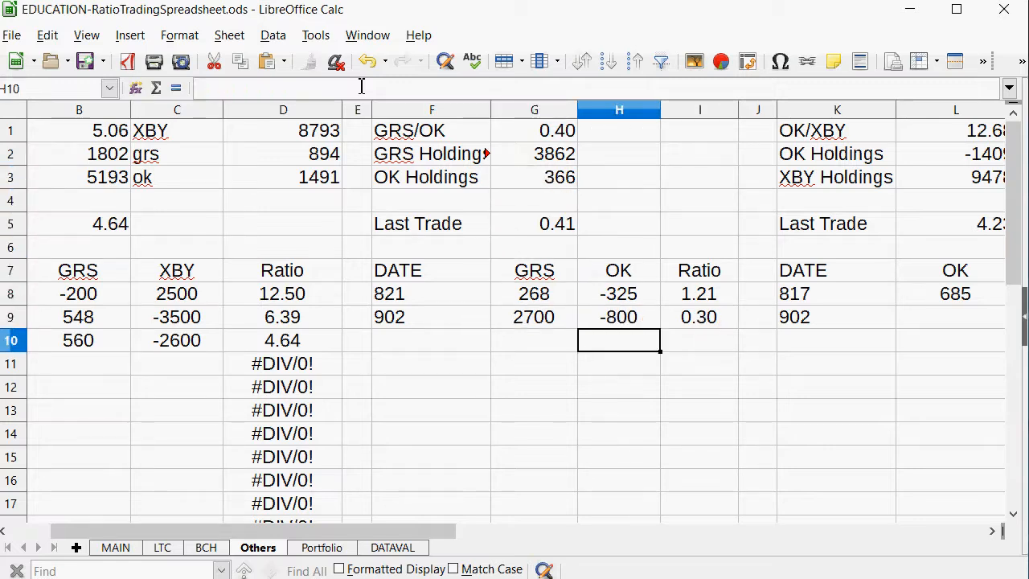
Change the GRS amount of the 902 GRS/OK trade in G9 to 1950.
key(Left)
key(Up)
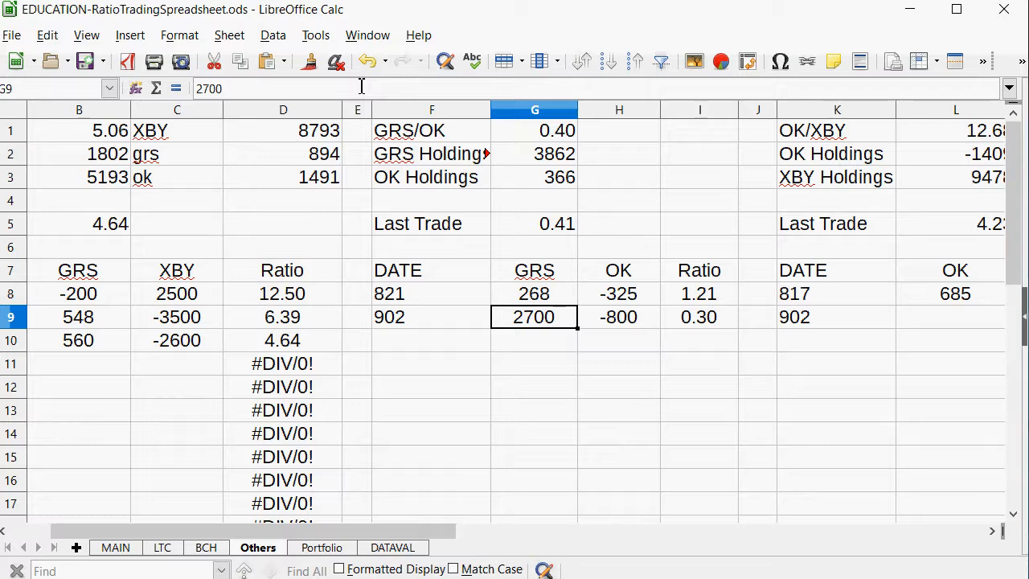
text(1950)
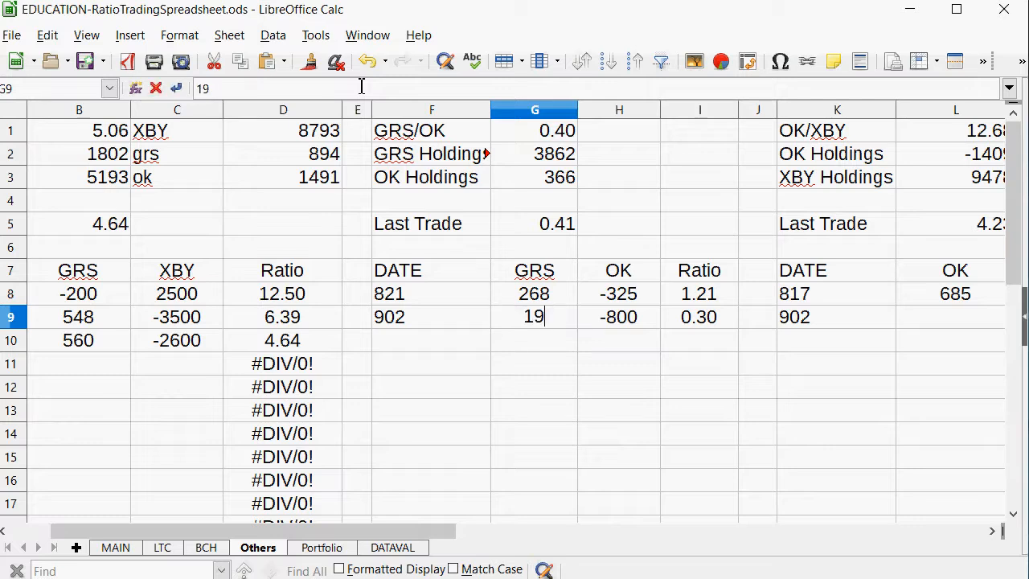
key(Return)
key(Right)
key(Up)
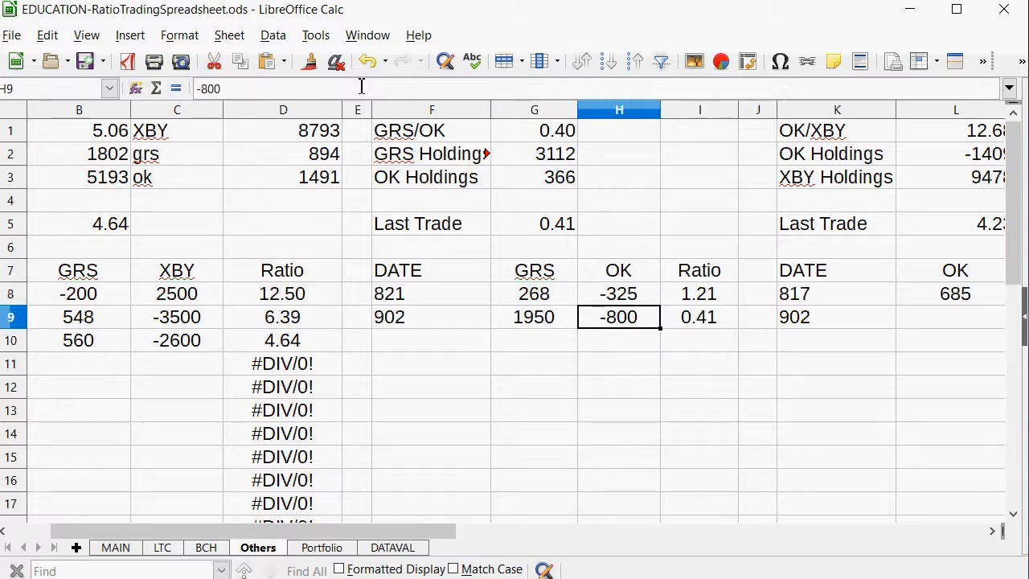
Correct the OK Holdings formula in L2 so it adds the OK column: =1491+SUM(L8:L1355).
key(Up)
key(Right)
key(Right)
key(Right)
key(Right)
key(Right)
key(Right)
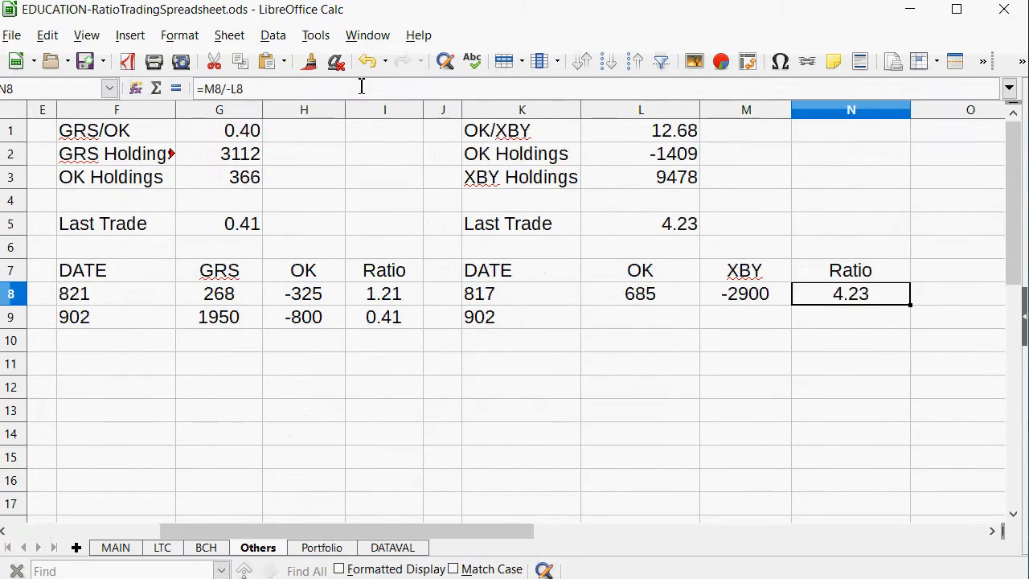
key(Left)
key(Left)
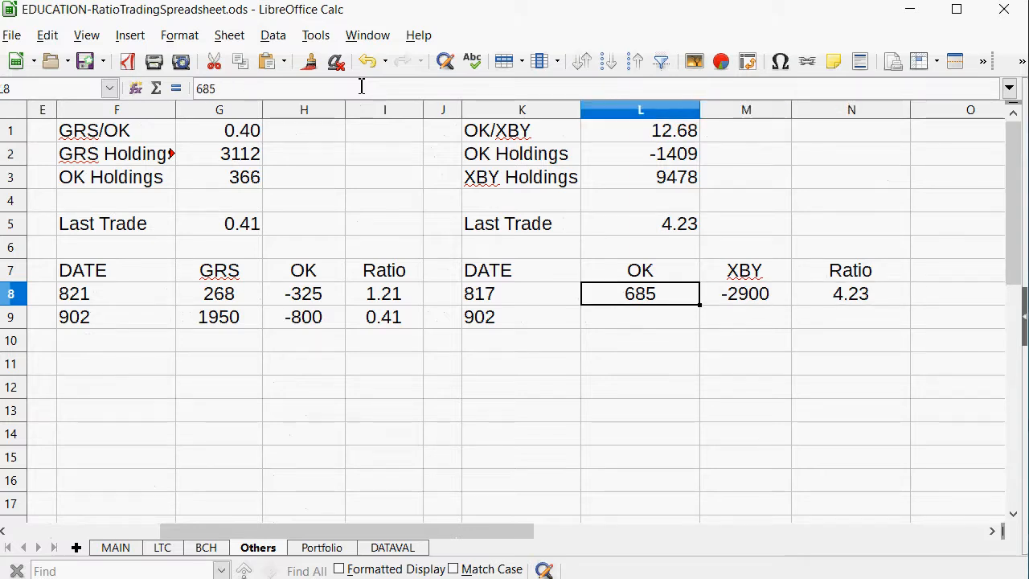
click(640, 161)
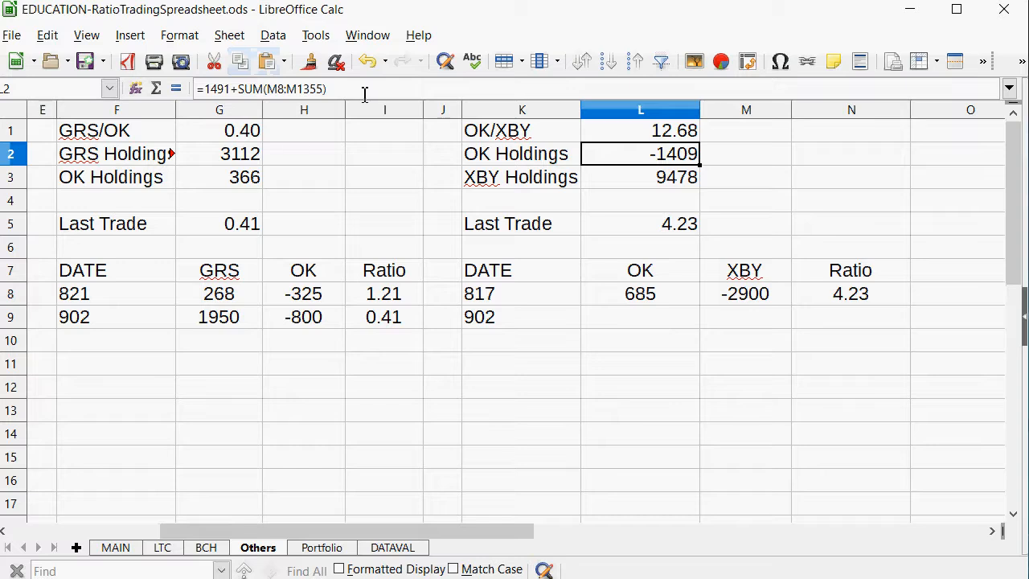
click(281, 84)
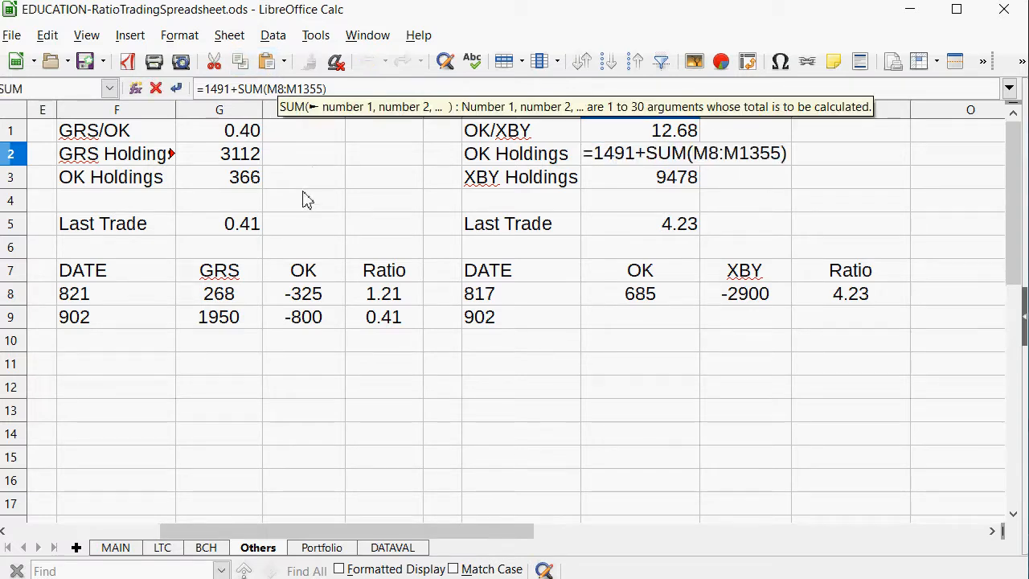
key(BackSpace)
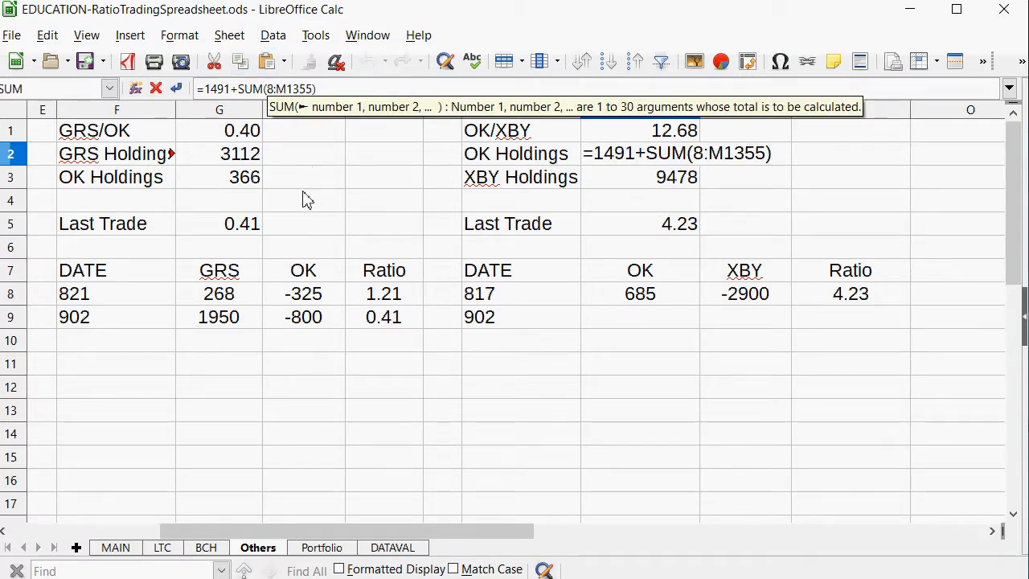
text(l)
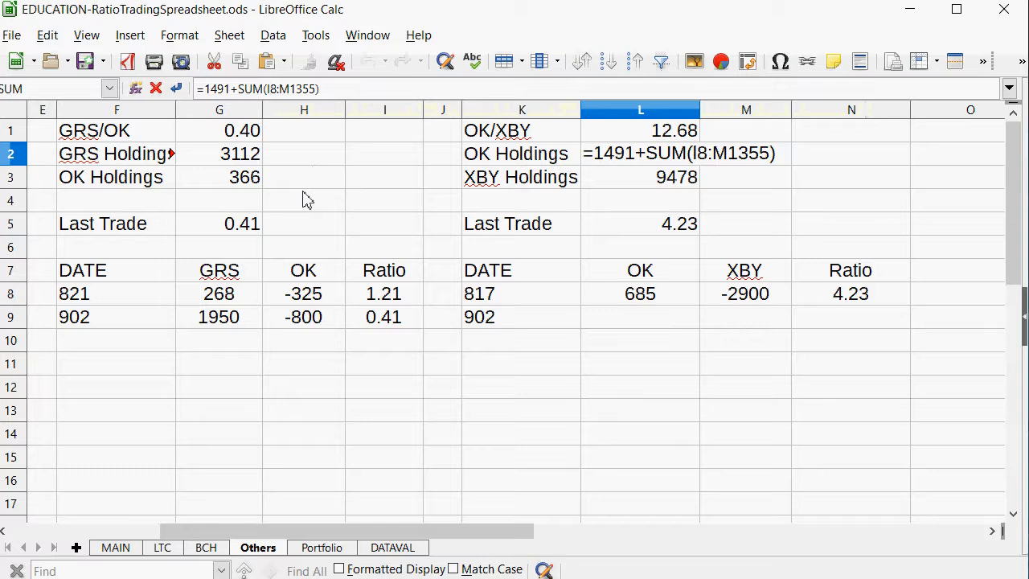
key(Right)
key(Right)
key(Right)
key(BackSpace)
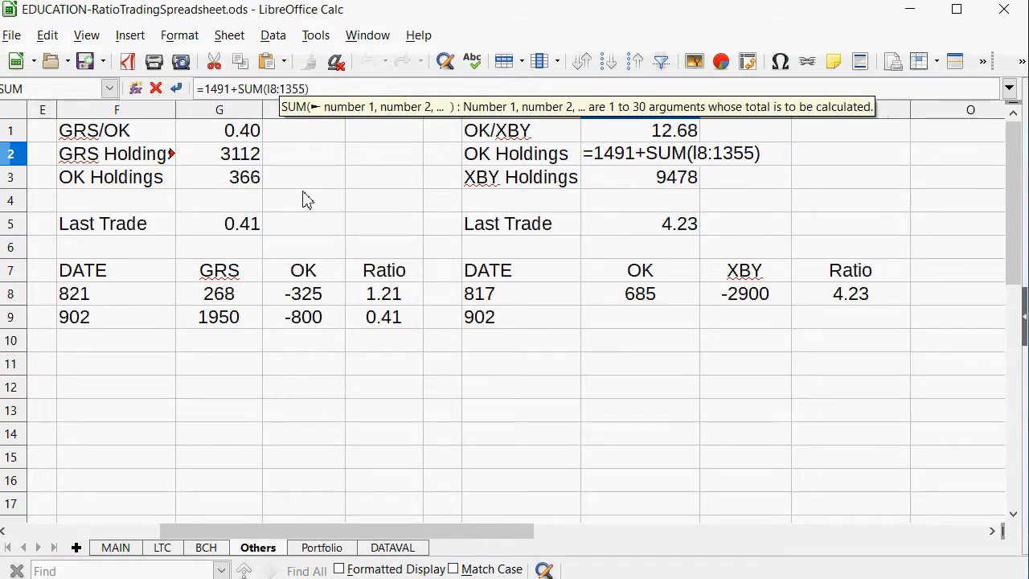
key(Return)
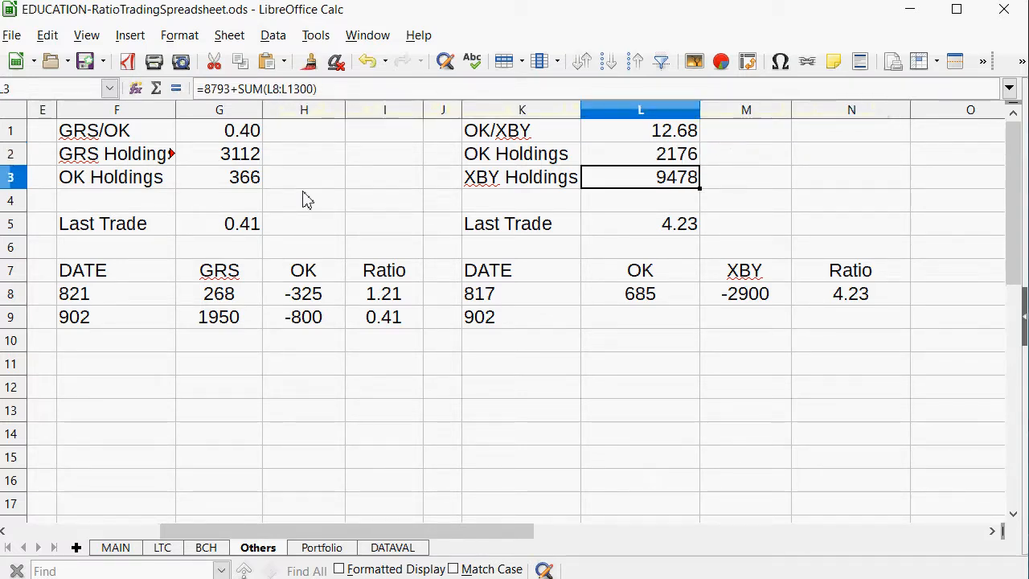
Correct the XBY Holdings formula in L3 so it adds the XBY column: =8793+SUM(M8:M1300).
click(283, 90)
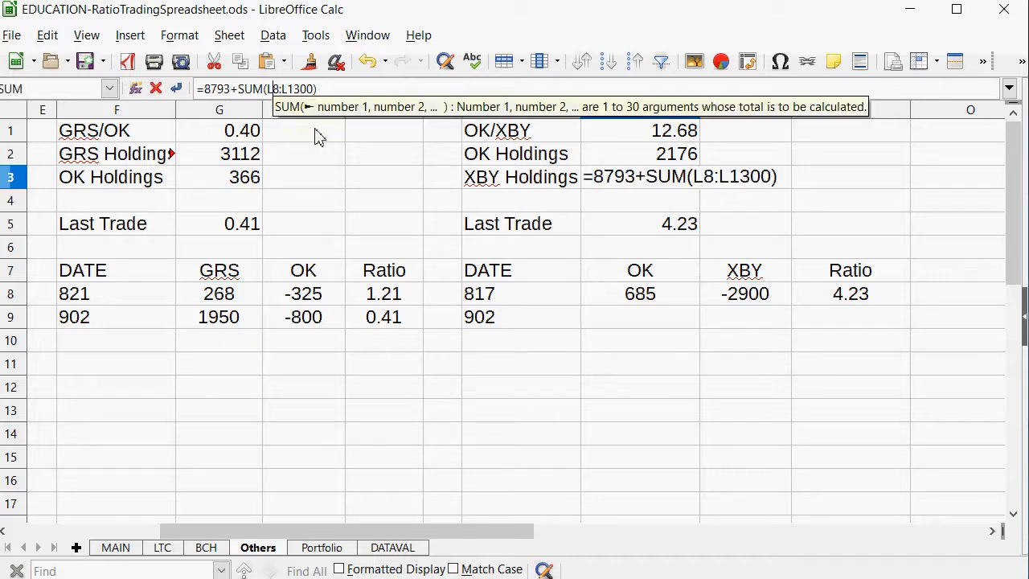
key(BackSpace)
text(m)
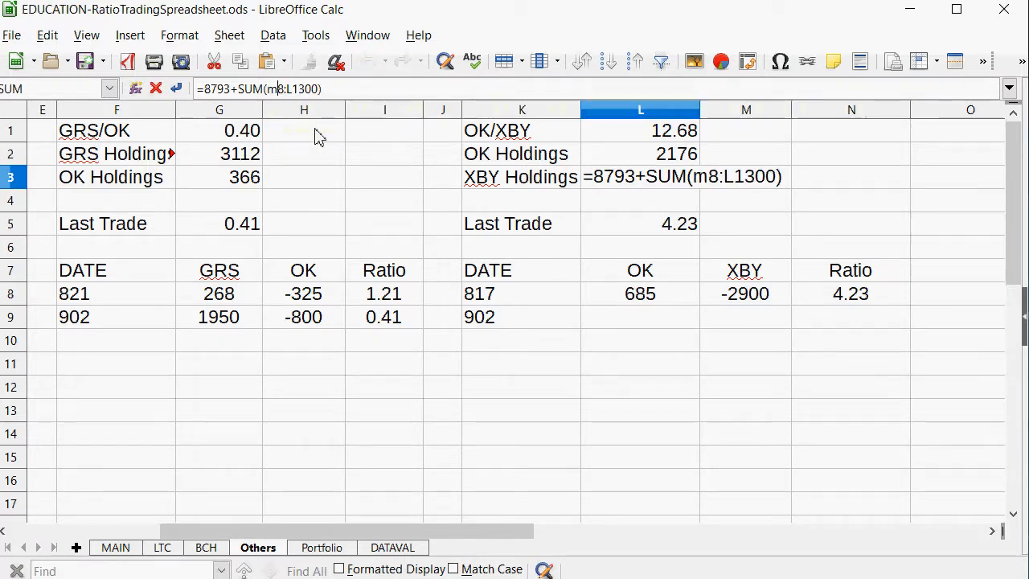
key(Right)
key(Right)
key(Right)
key(BackSpace)
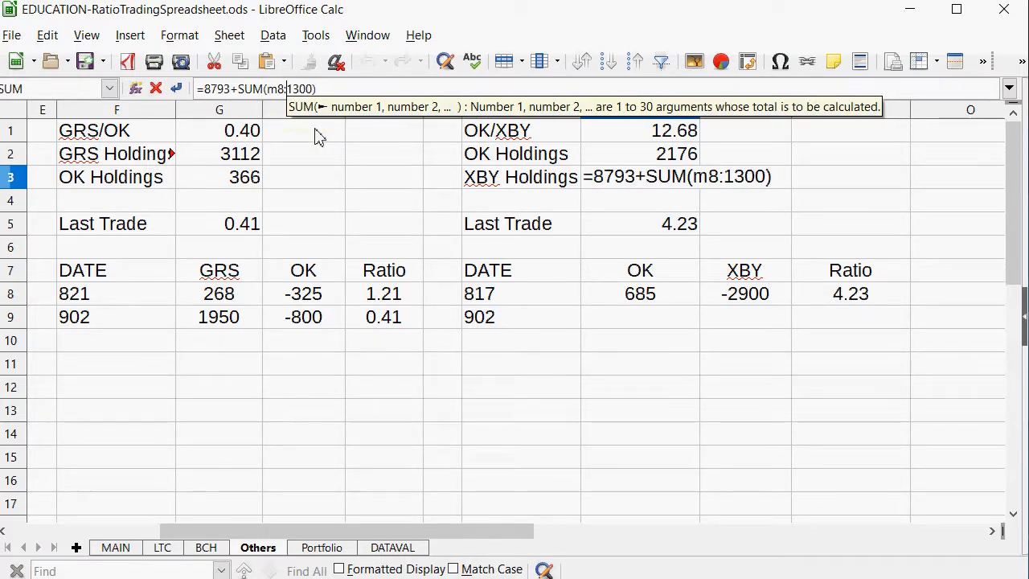
text(m)
key(Return)
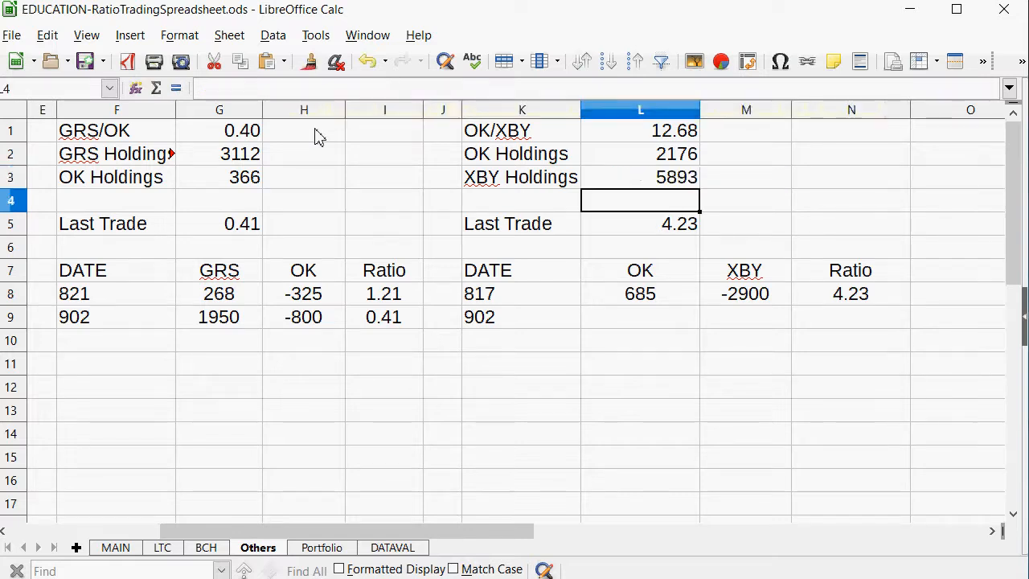
Enter -1475 as the OK amount of the 902 OK/XBY trade in L9.
click(668, 339)
click(659, 318)
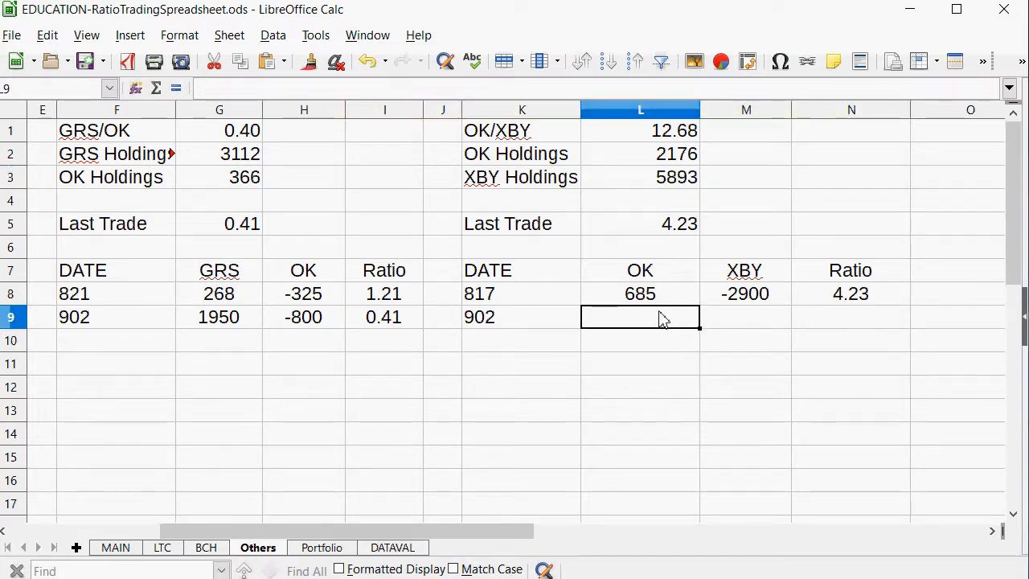
text(-1475)
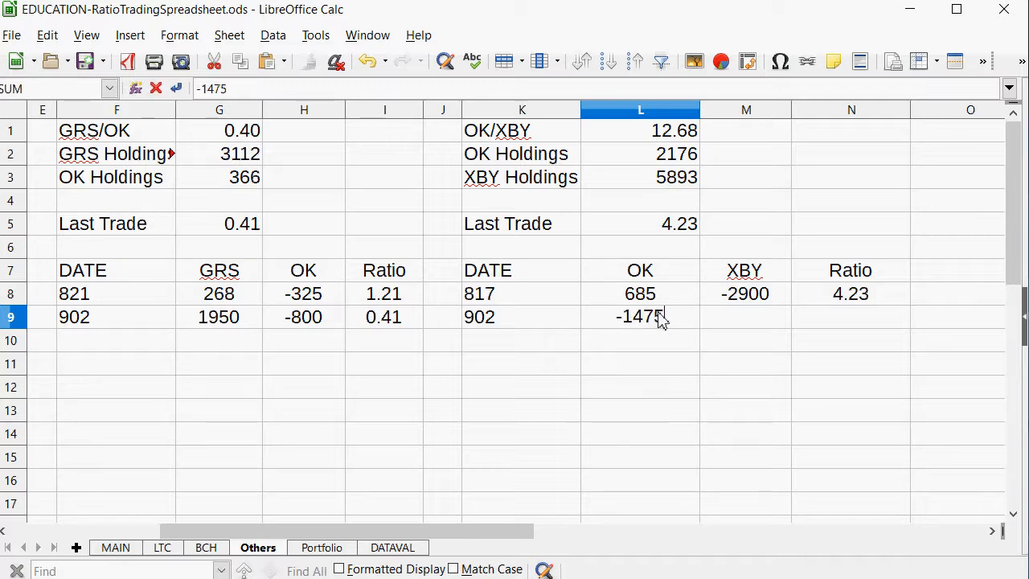
key(Return)
Calculate the XBY amount of the 902 OK/XBY trade in M9 with =L9*12.6, and replace the formula with 18575.
key(Right)
key(Up)
text(=)
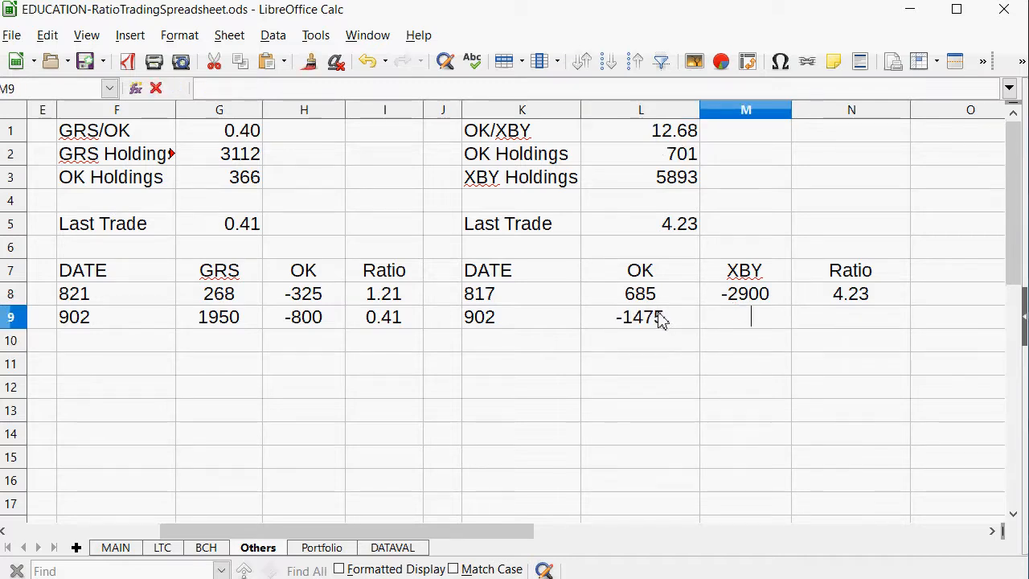
click(642, 330)
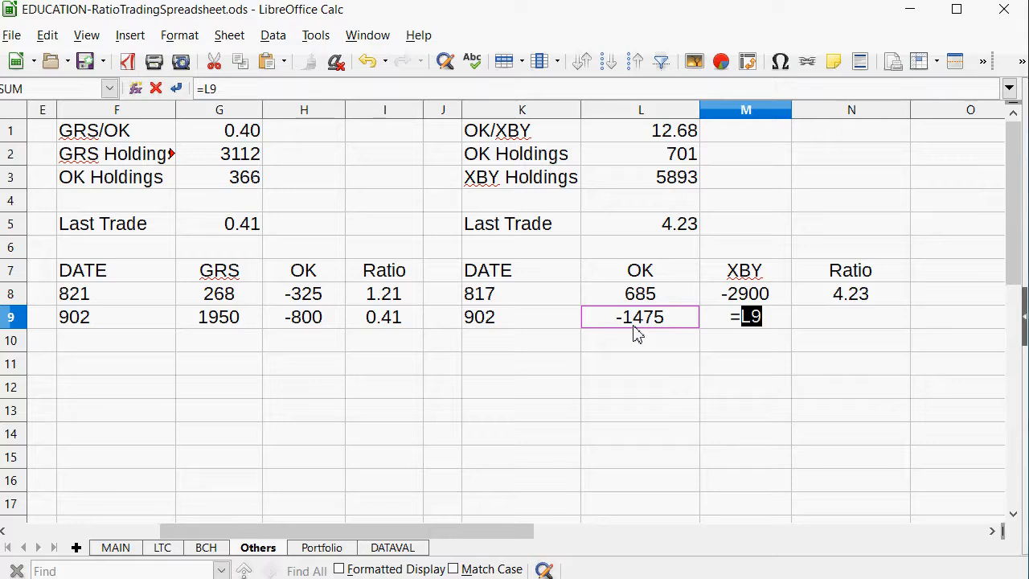
text(*12.6)
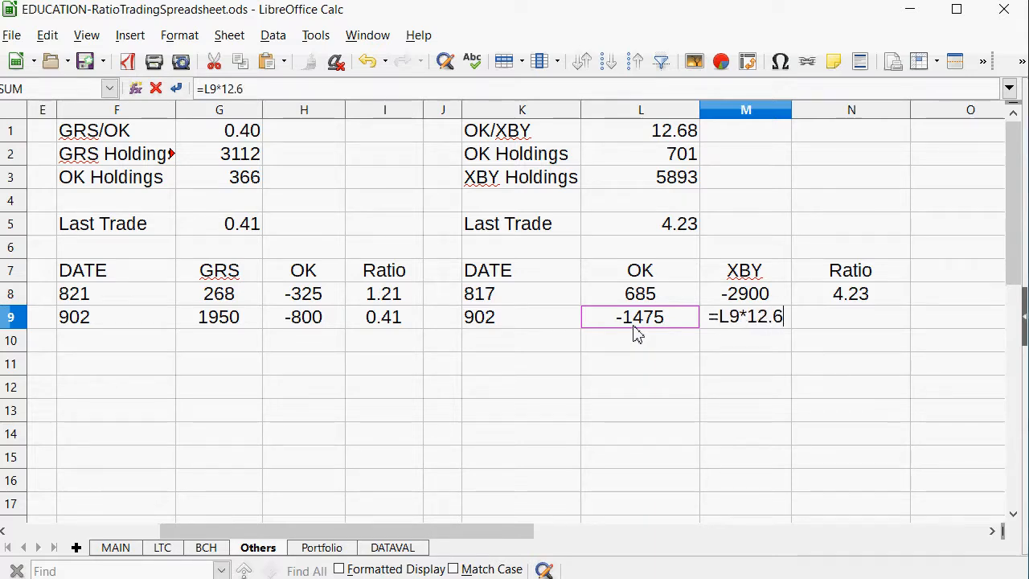
key(Return)
key(Up)
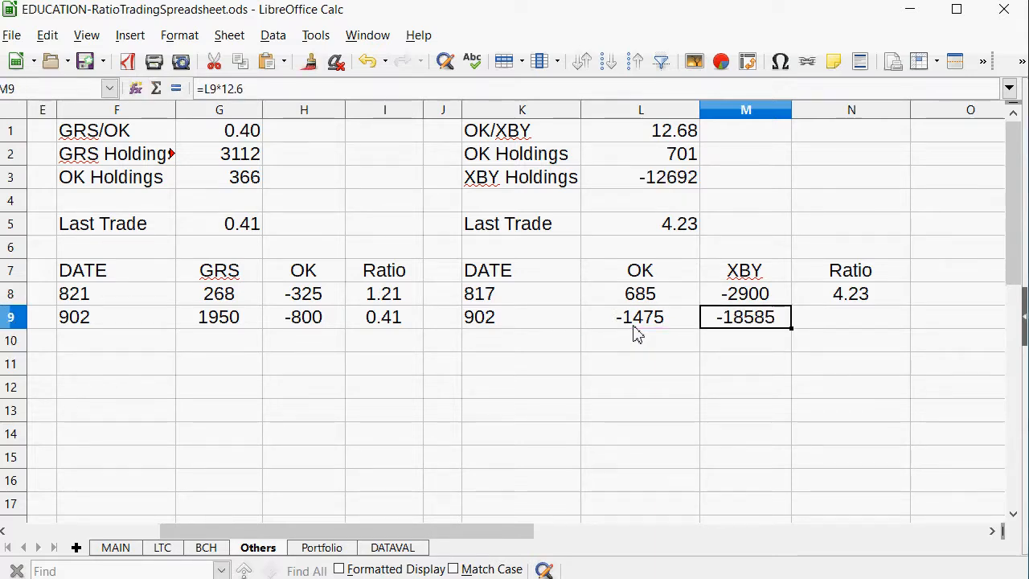
text(18575)
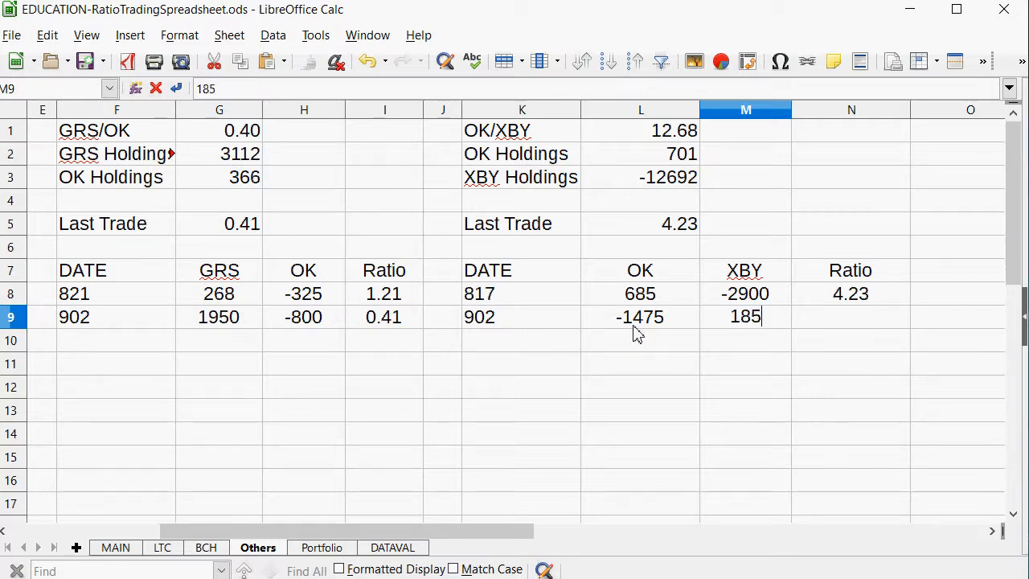
key(Return)
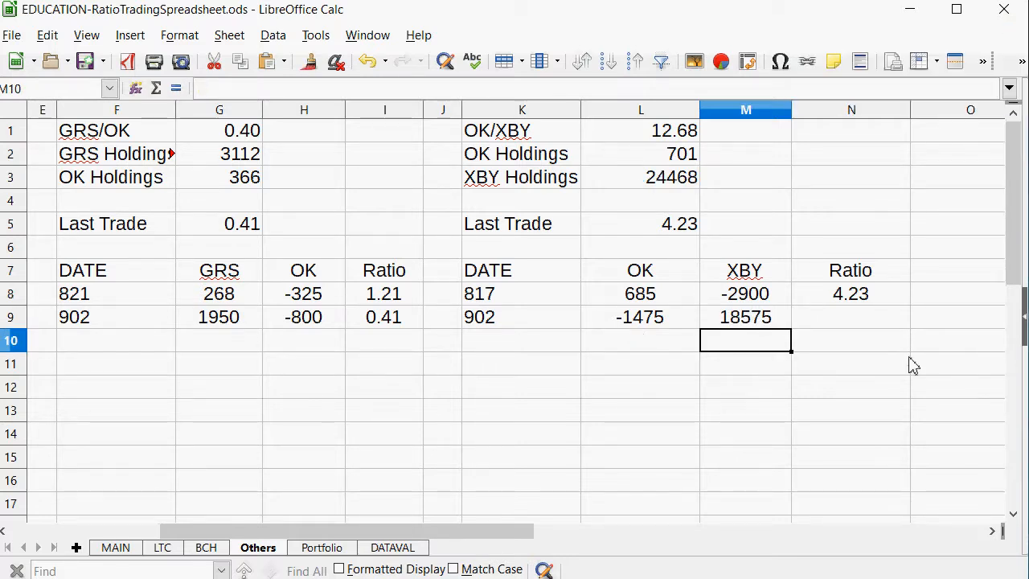
Copy the OK/XBY ratio formula from N8 into N9:N14.
right_click(858, 301)
click(864, 326)
drag(864, 326, 846, 437)
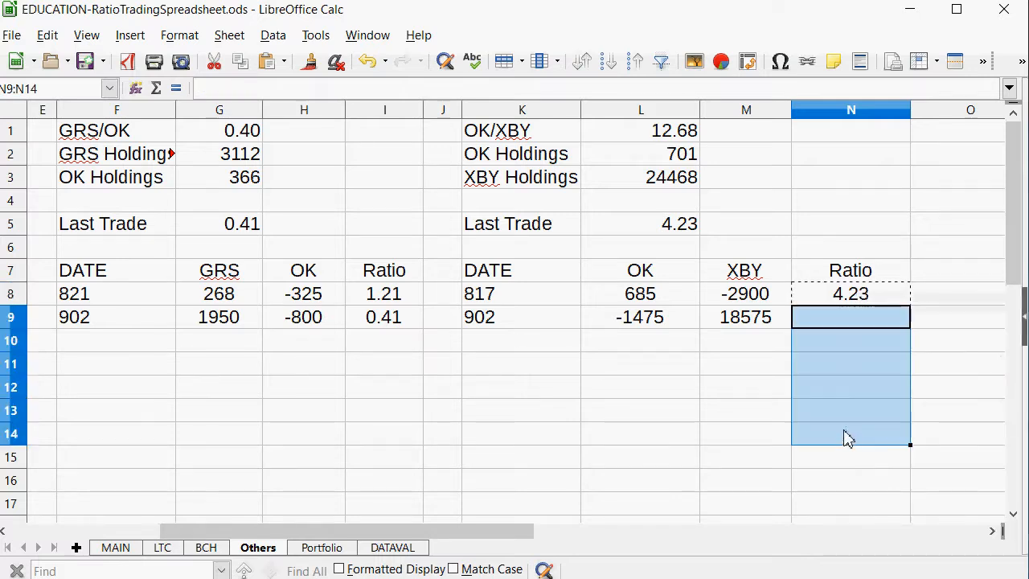
right_click(845, 426)
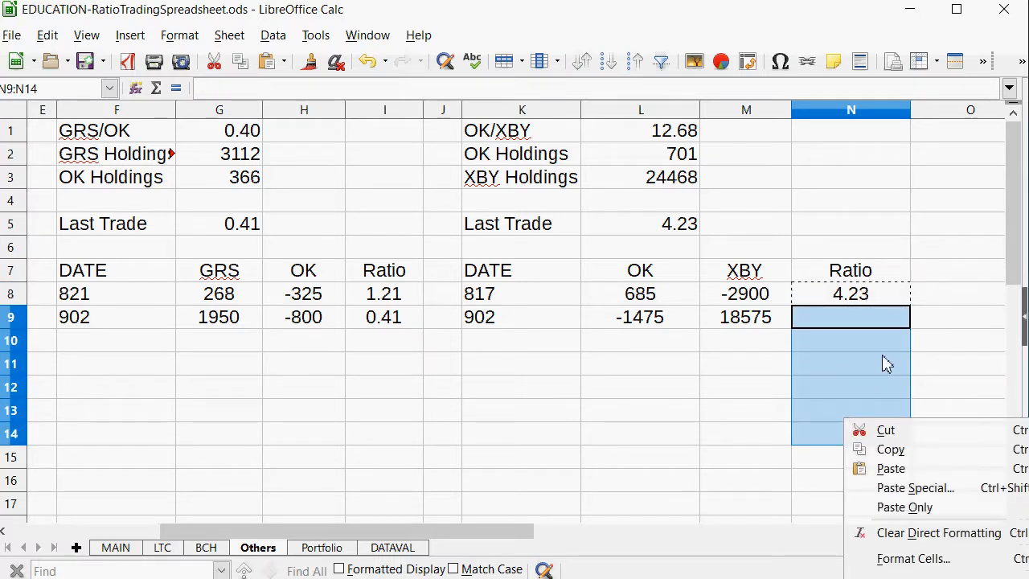
click(855, 469)
Set the OK/XBY Last Trade value in L5 to 12.59.
click(666, 224)
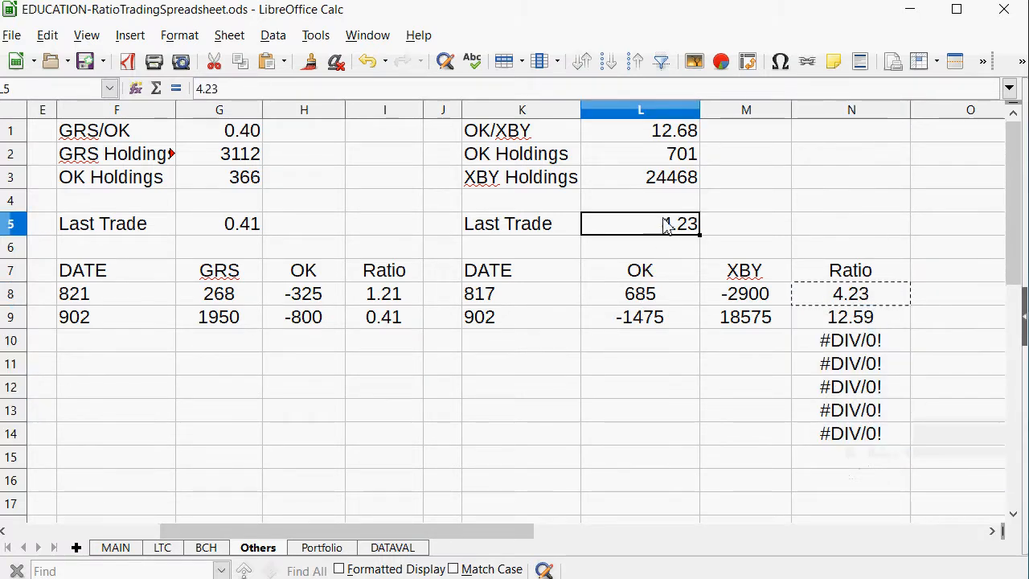
text(12.59)
key(Return)
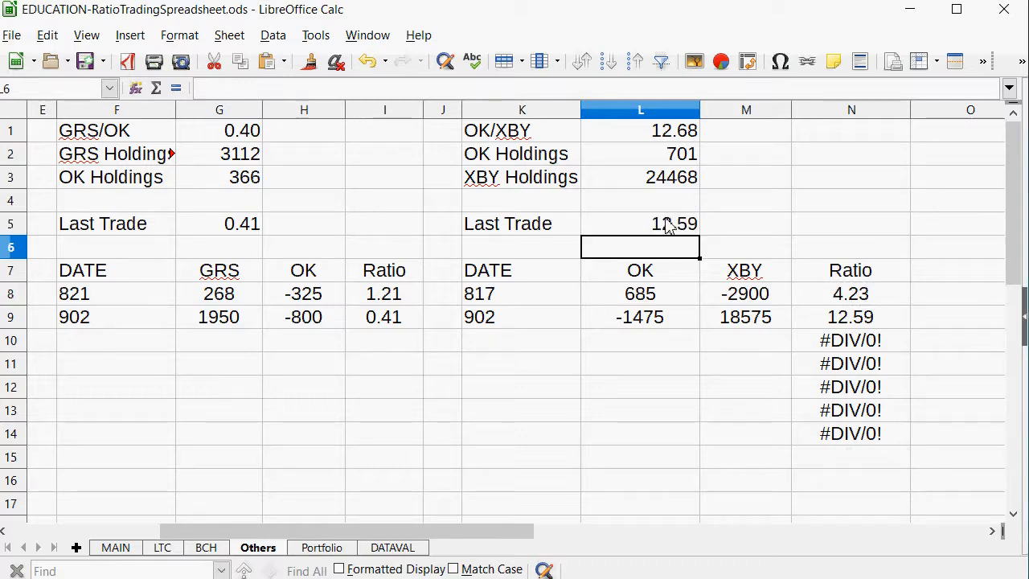
Add a 902 trade in row 11 of the BCH/OK table on the BCH sheet, with an OK amount of -1700.
click(129, 548)
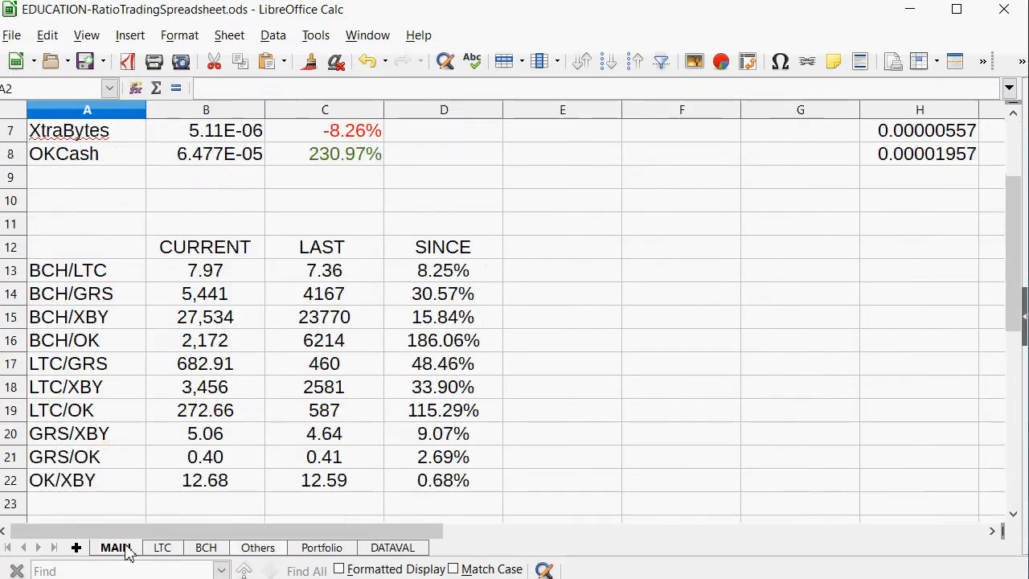
drag(418, 348, 117, 348)
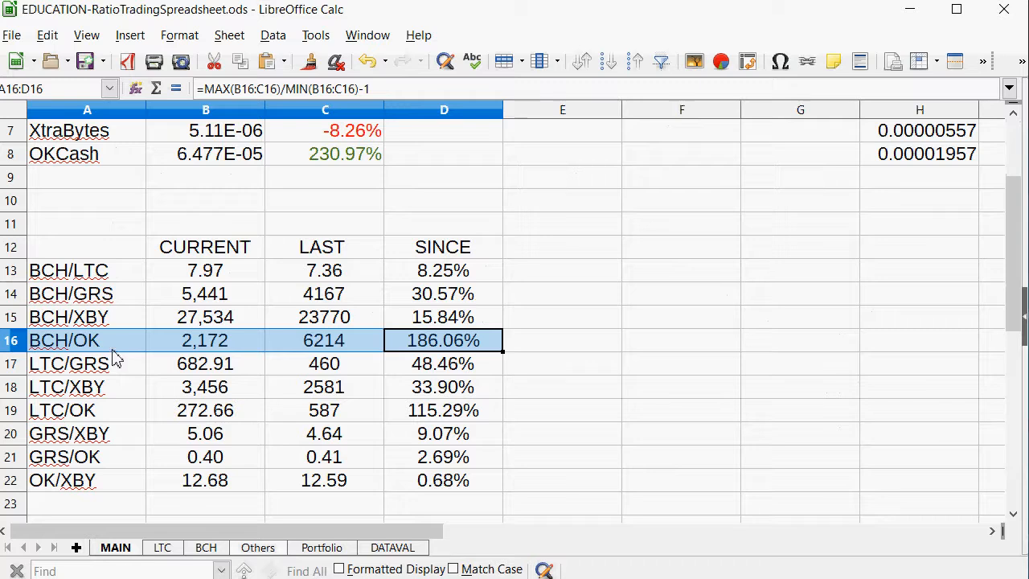
click(206, 547)
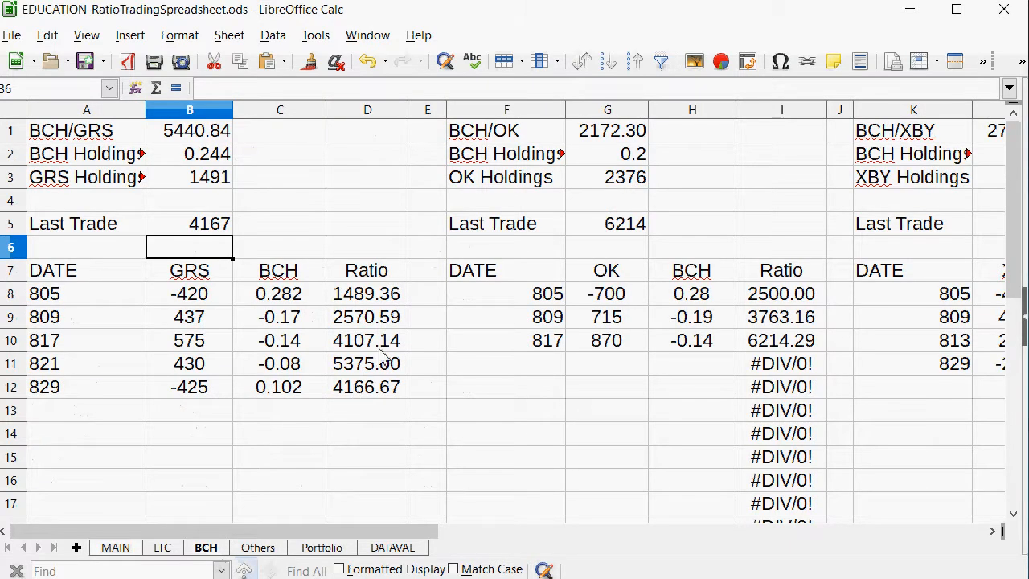
click(617, 184)
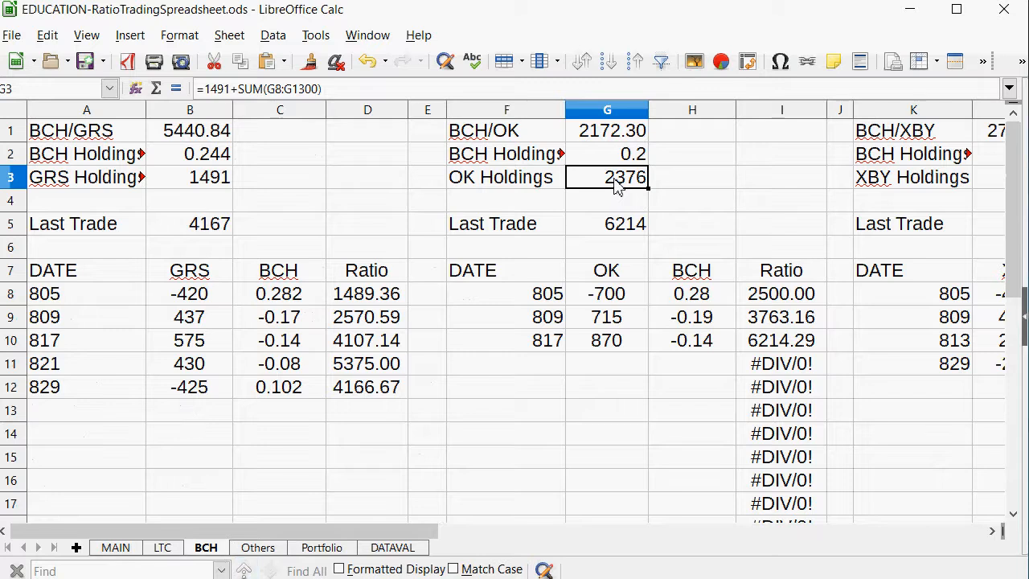
click(616, 157)
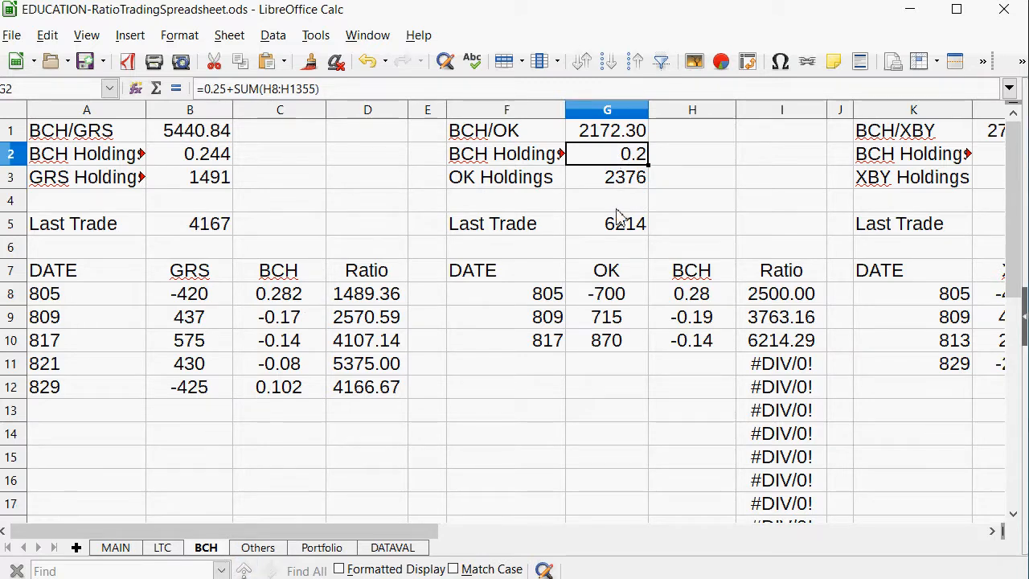
drag(598, 375, 542, 367)
click(537, 372)
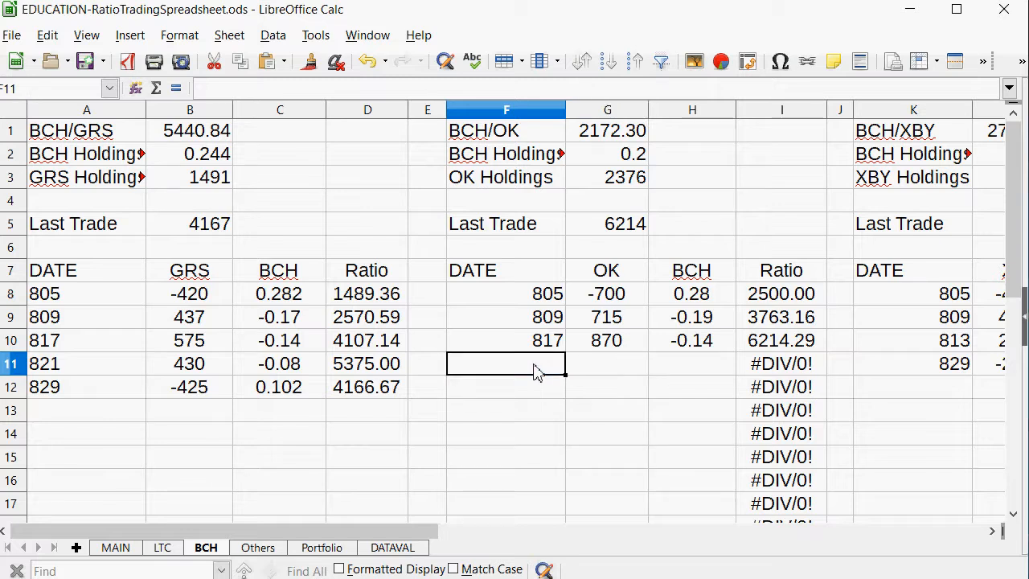
text(902)
key(Tab)
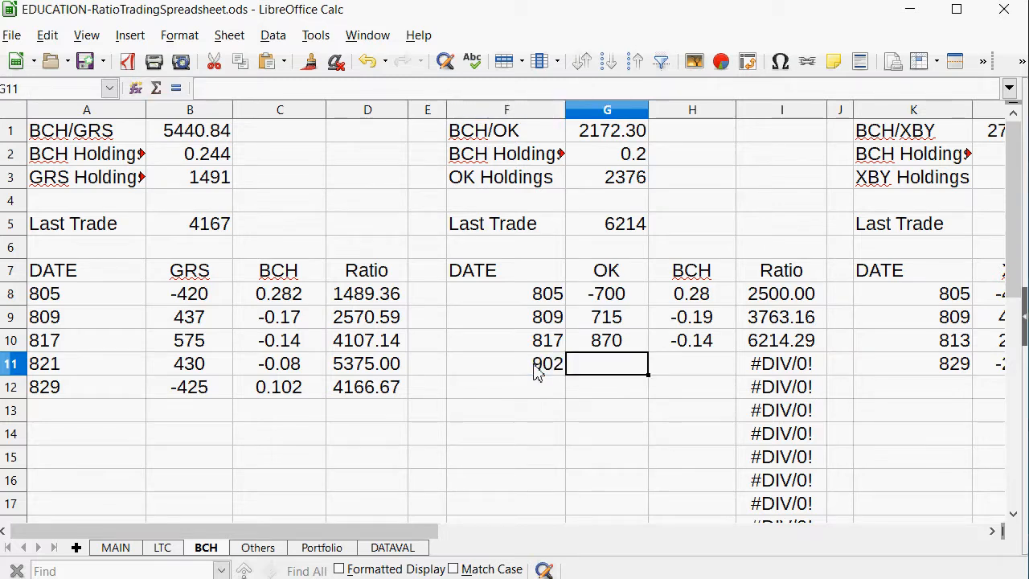
text(-1700)
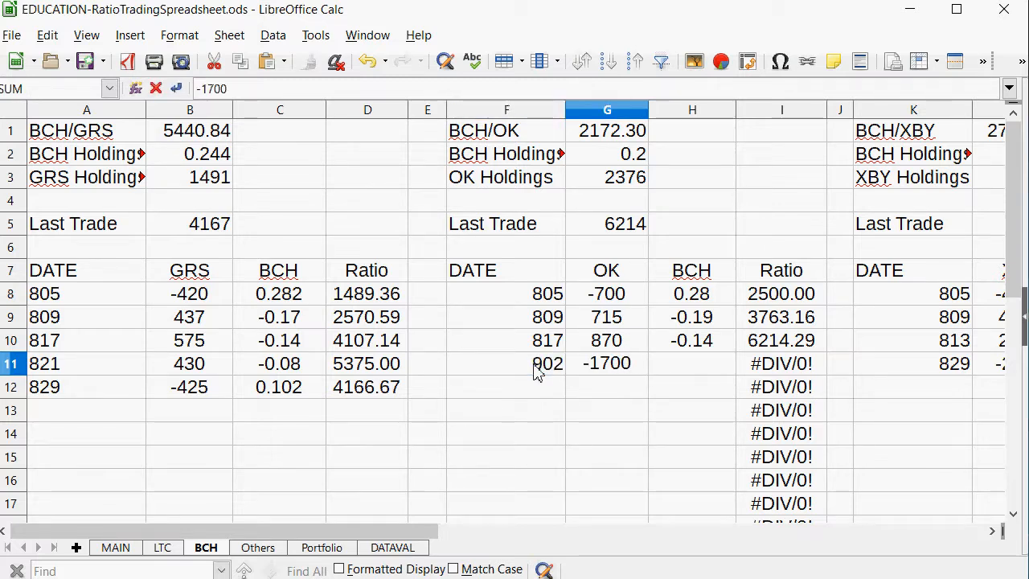
key(Tab)
Calculate the BCH amount of the 902 BCH/OK trade in H11 with =G11/G1, and replace the formula with 0.78.
text(=)
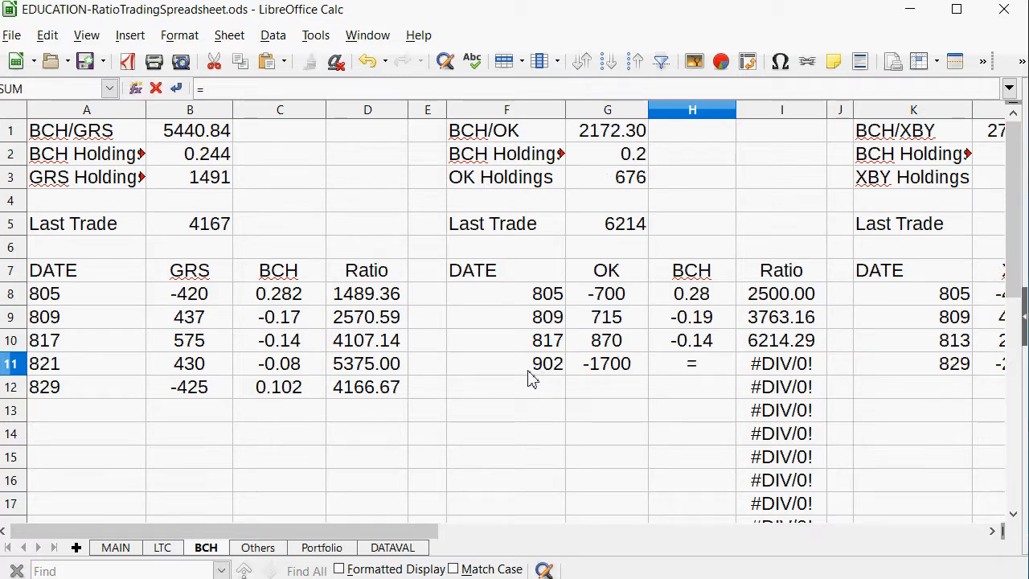
click(605, 371)
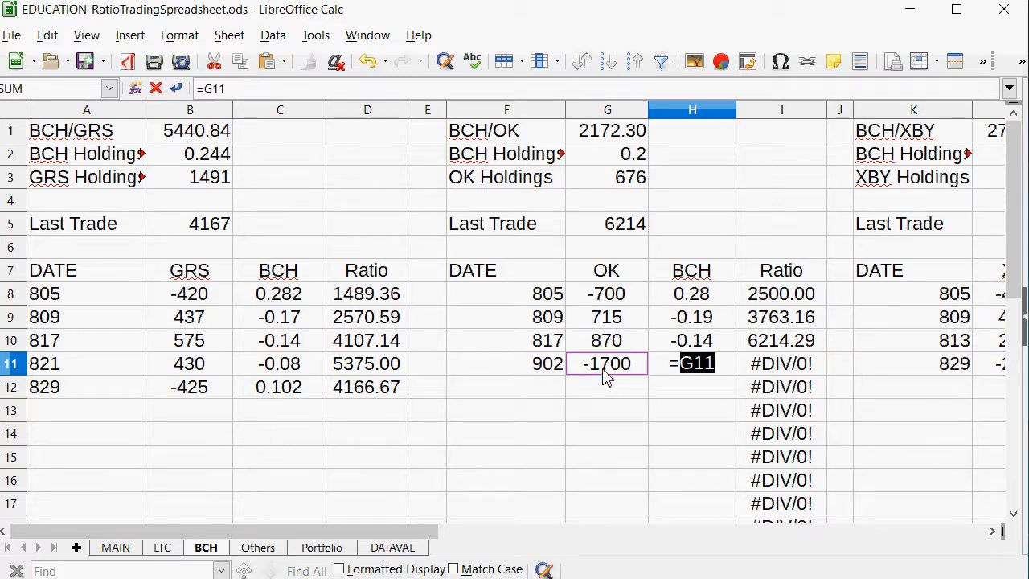
text(/)
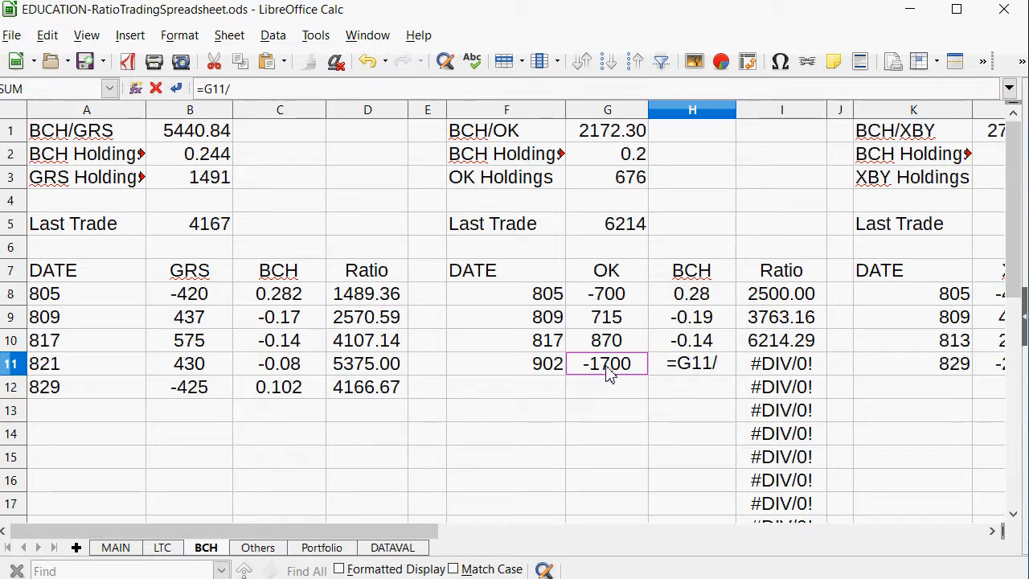
click(627, 138)
key(Return)
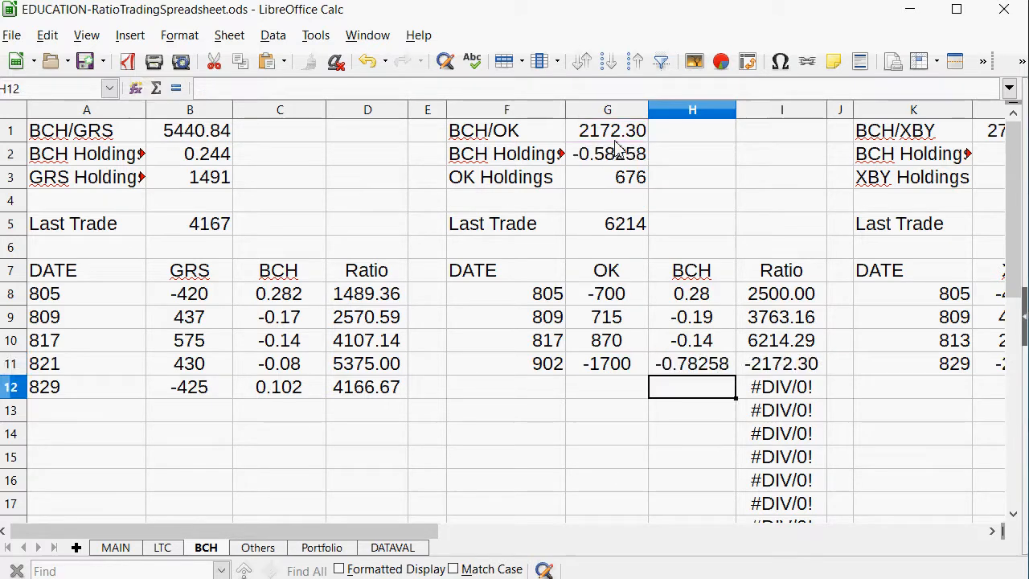
key(Up)
text(78)
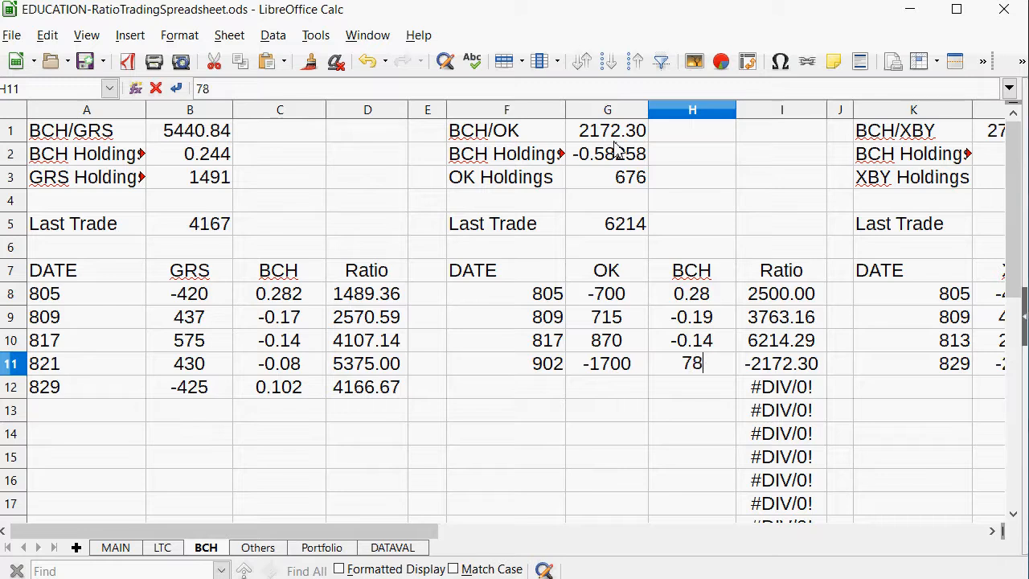
key(BackSpace)
key(BackSpace)
text(0.78)
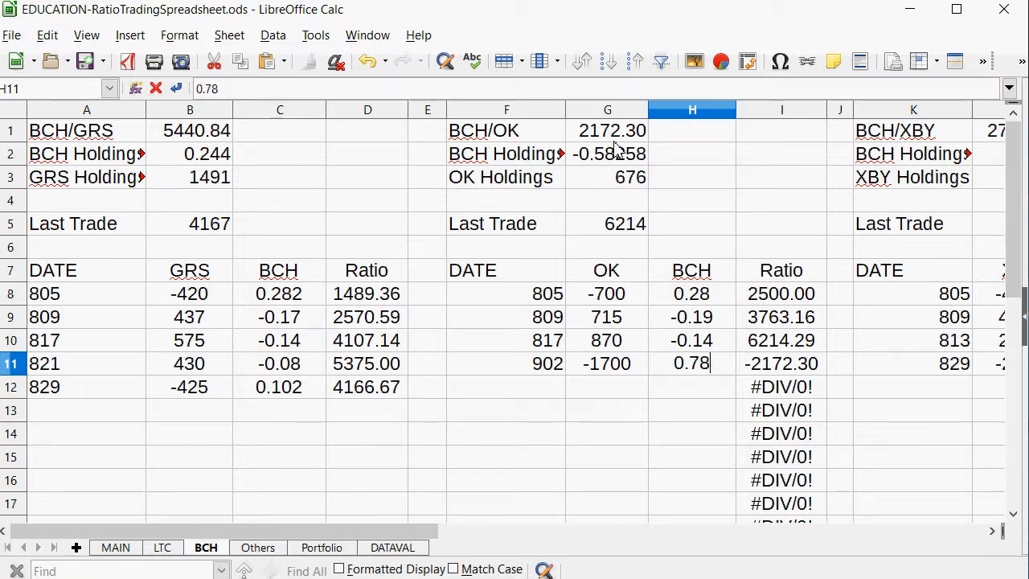
key(Return)
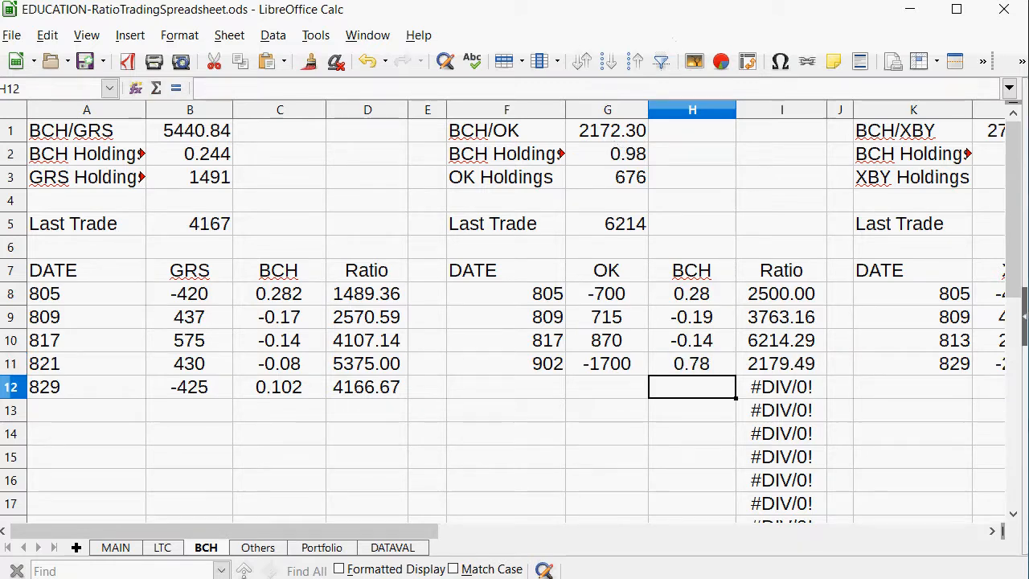
Set the BCH/OK Last Trade value in G5 of the BCH sheet to 2175.
click(116, 548)
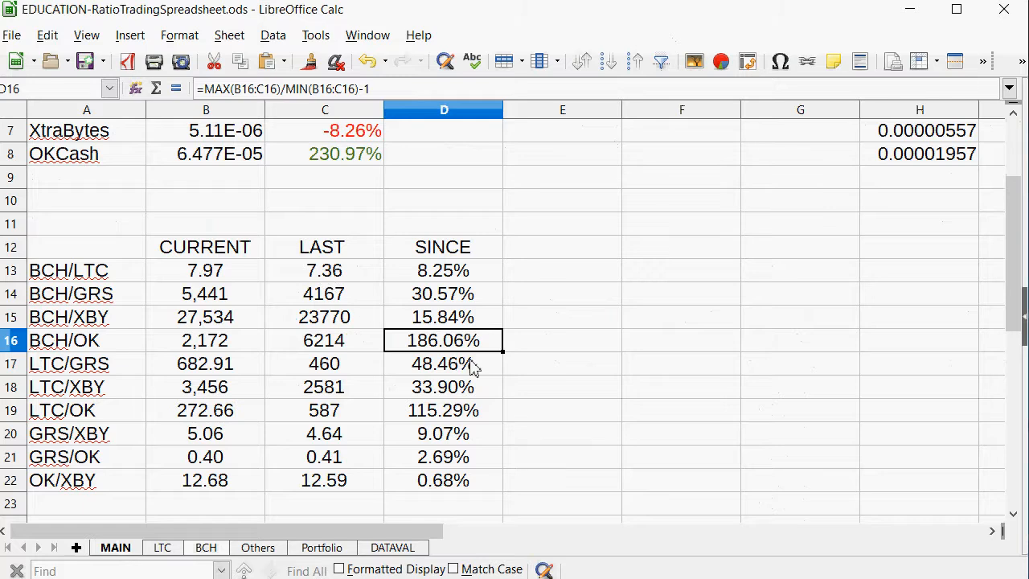
click(205, 548)
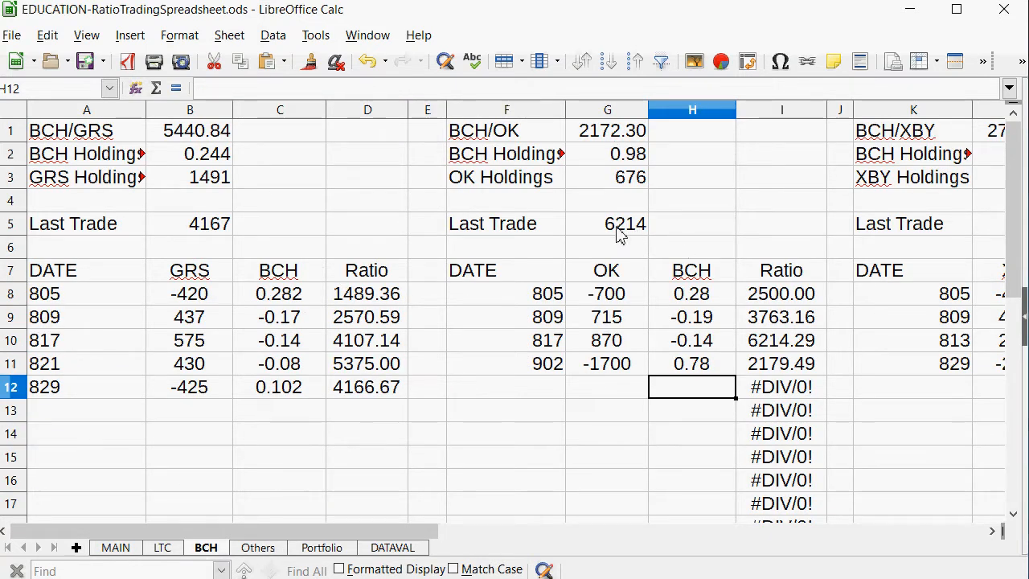
click(618, 230)
text(27)
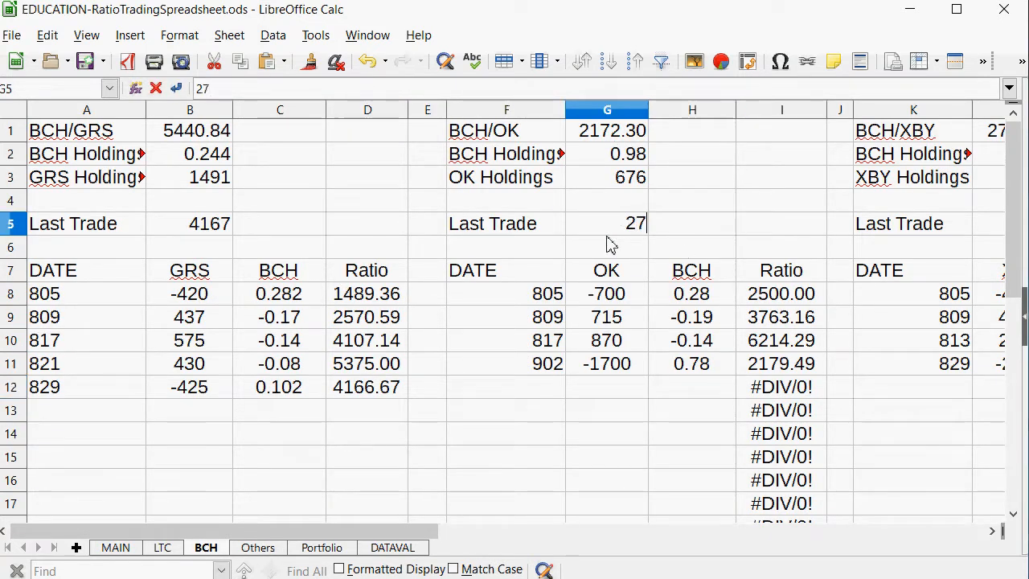
text(1)
key(BackSpace)
key(BackSpace)
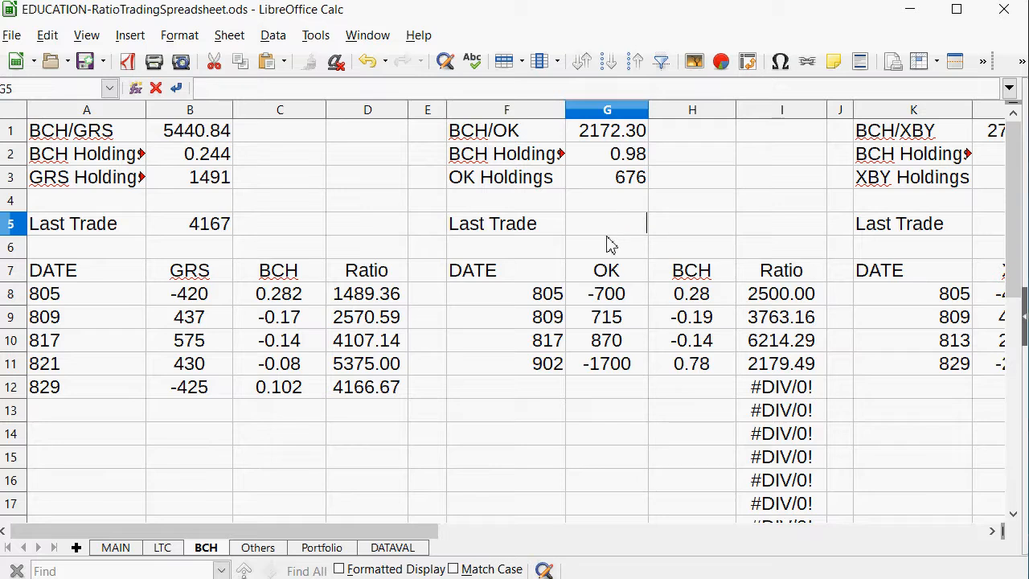
text(2175)
key(Return)
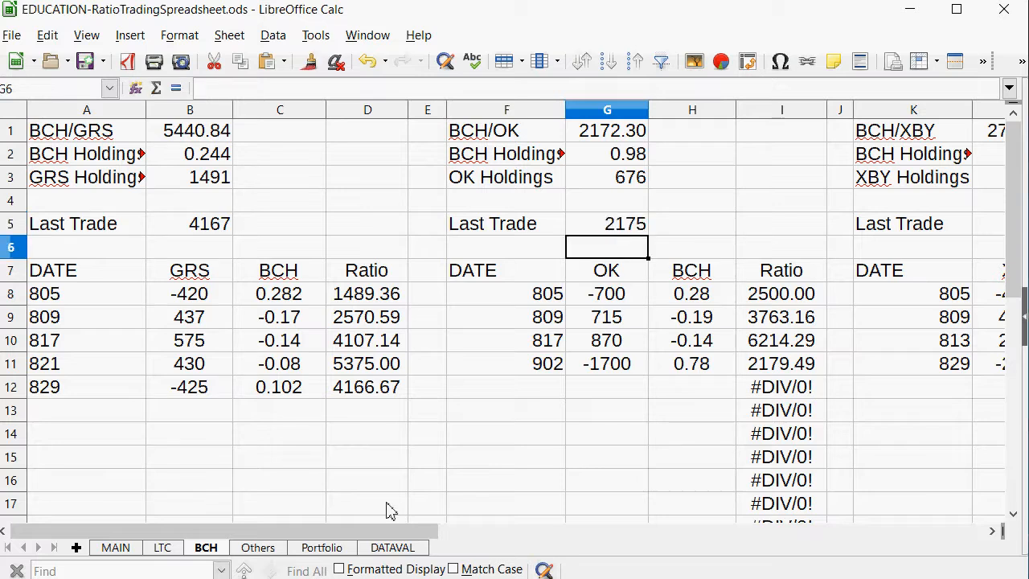
Review the LTC/OK ratio row on the MAIN sheet and the LTC/XBY holdings formulas on the LTC sheet.
click(115, 546)
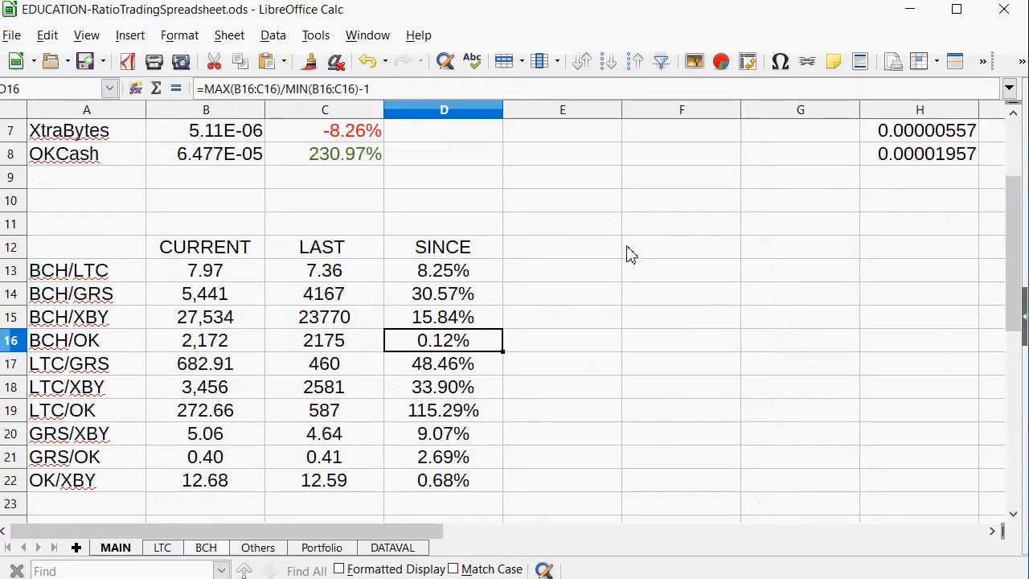
drag(438, 412, 87, 410)
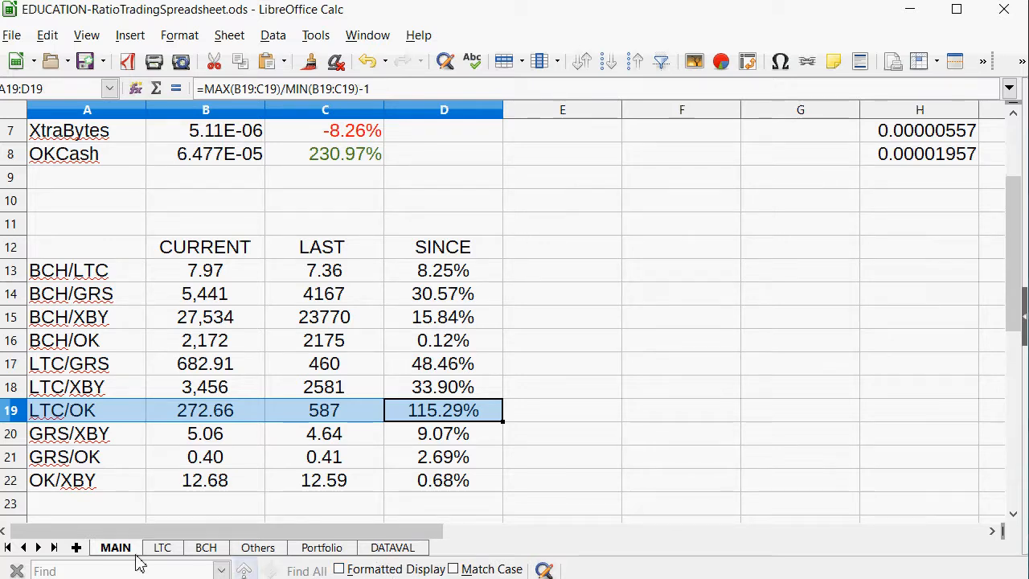
click(161, 550)
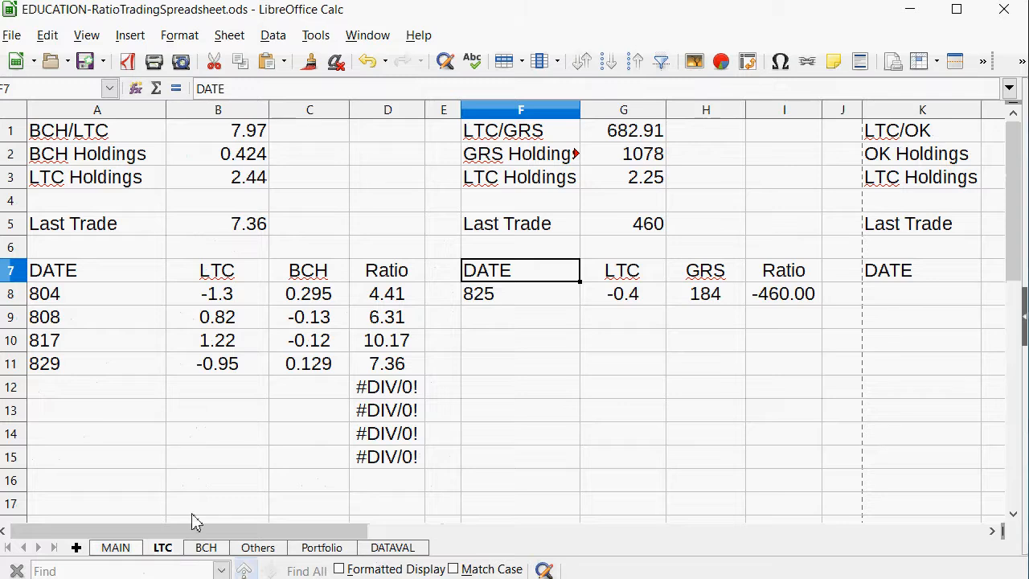
drag(225, 531, 388, 539)
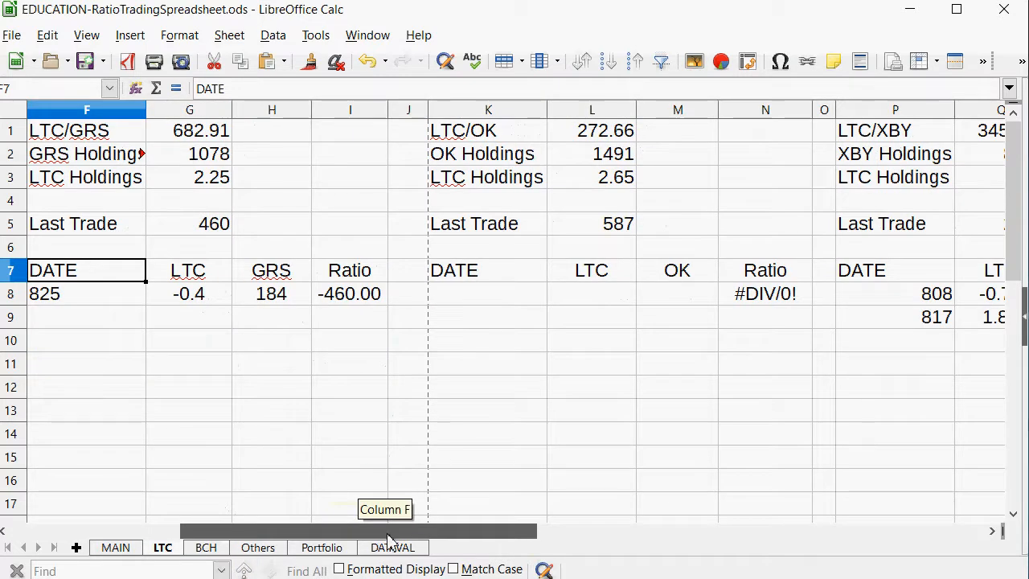
drag(389, 539, 484, 537)
click(683, 156)
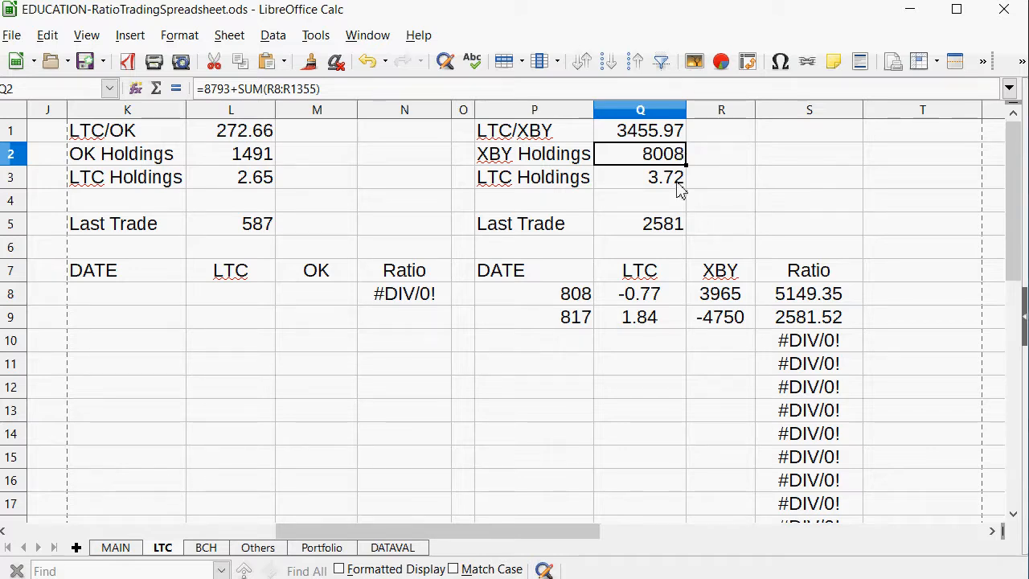
click(679, 187)
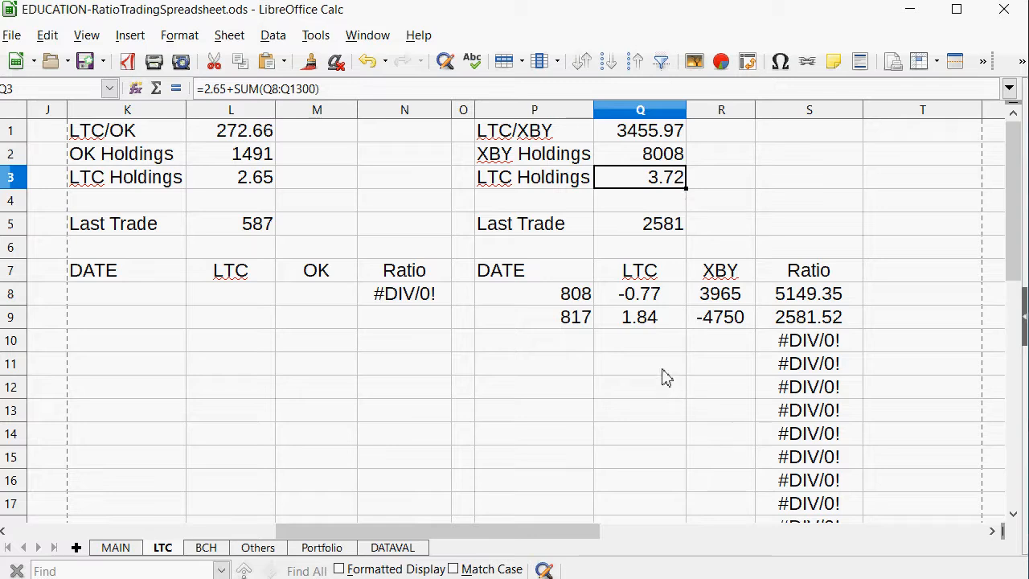
Enter a 902 trade in row 10 of the LTC/XBY table, with an XBY amount of -5700.
click(575, 340)
text(902)
key(Tab)
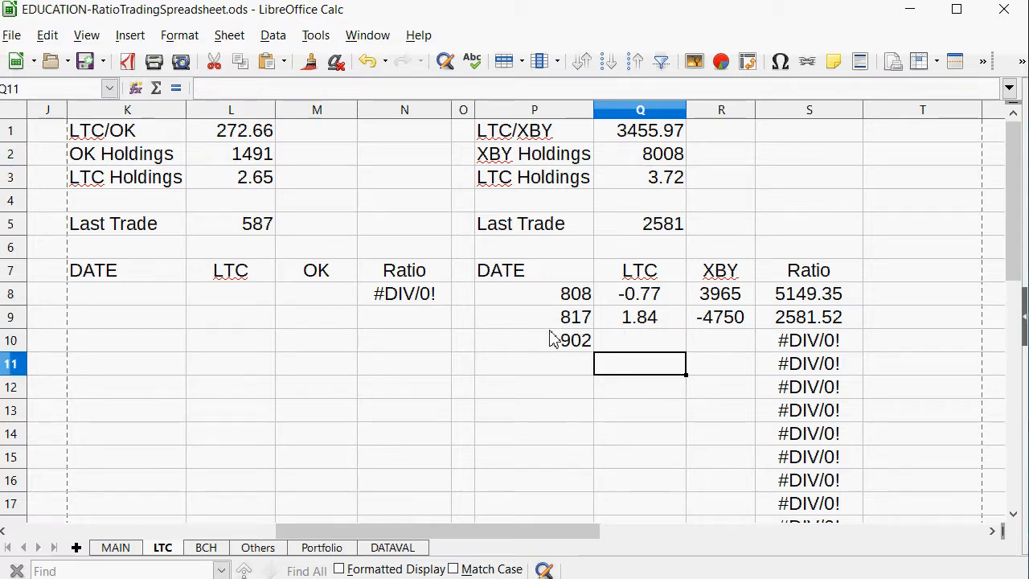
key(Tab)
text(-)
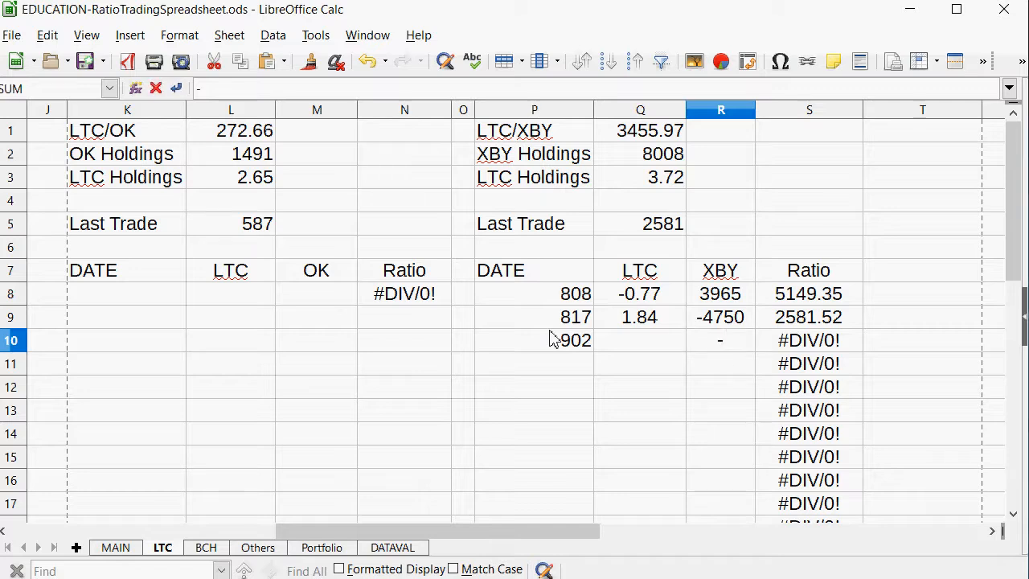
text(6)
text(700)
key(Return)
key(Up)
key(Left)
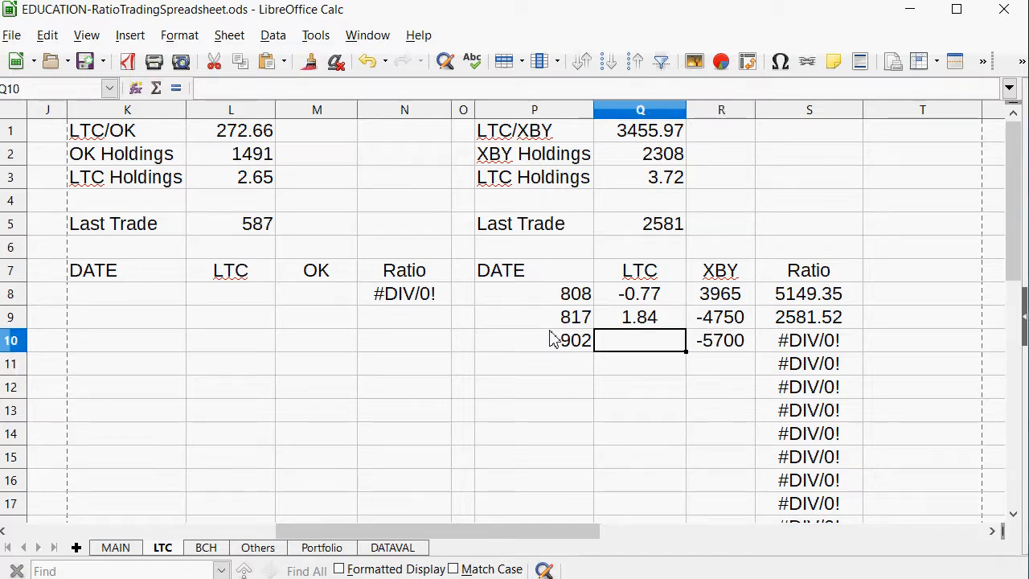
Try to calculate the LTC amount in Q10 by dividing R10, and undo both that formula and the XBY amount.
text(=)
click(726, 340)
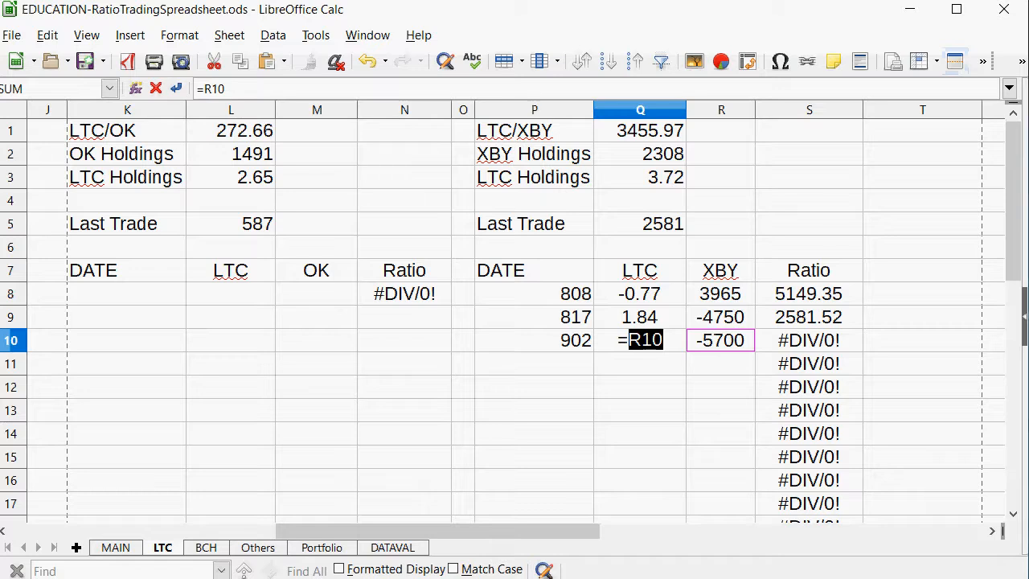
text(/)
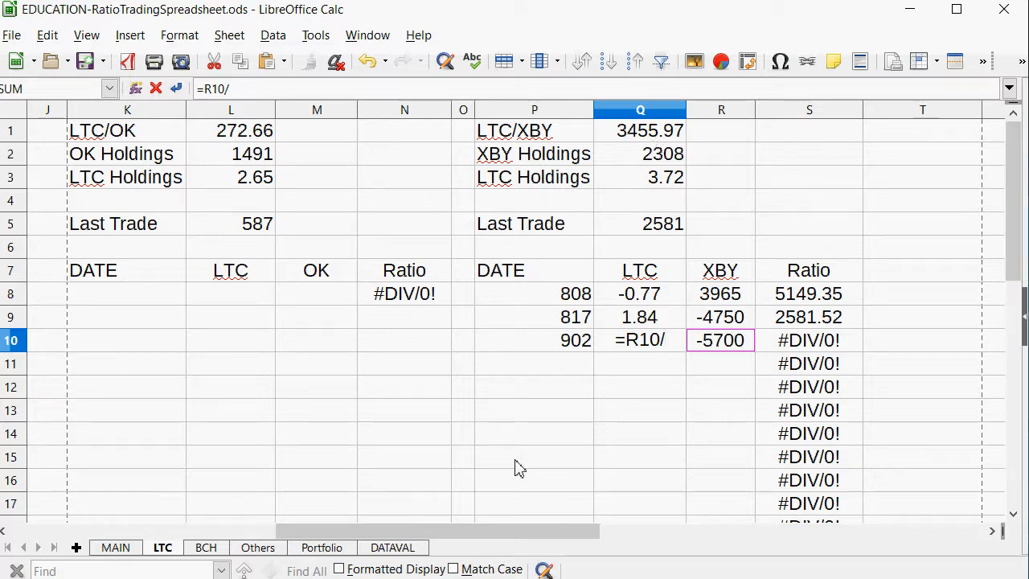
key(Return)
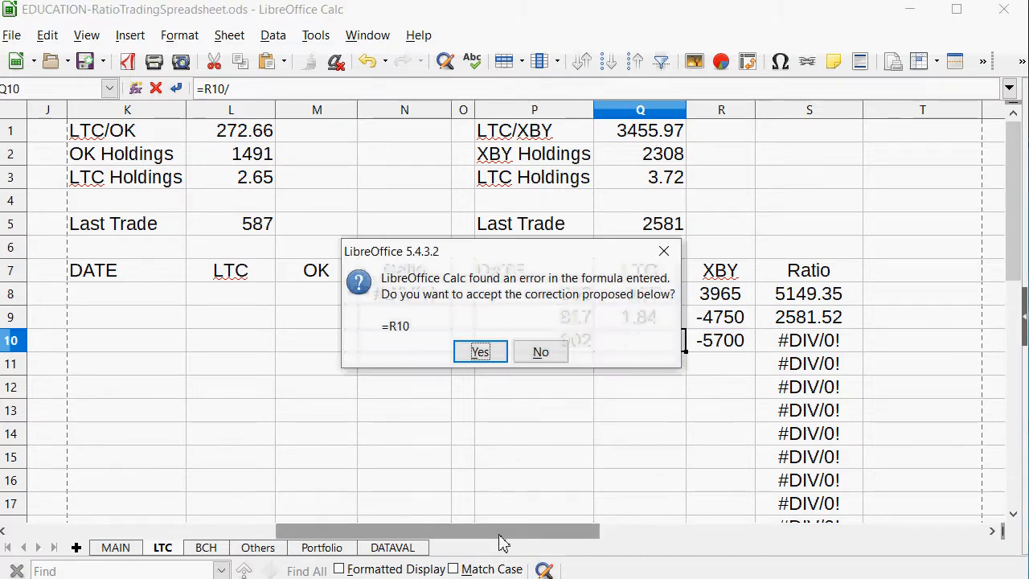
key(Return)
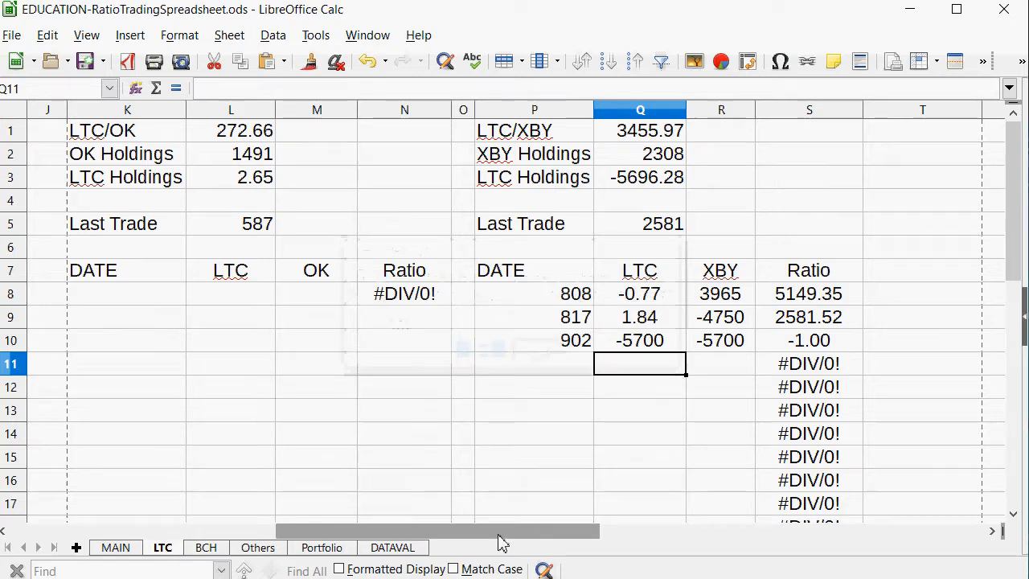
key(ctrl+z)
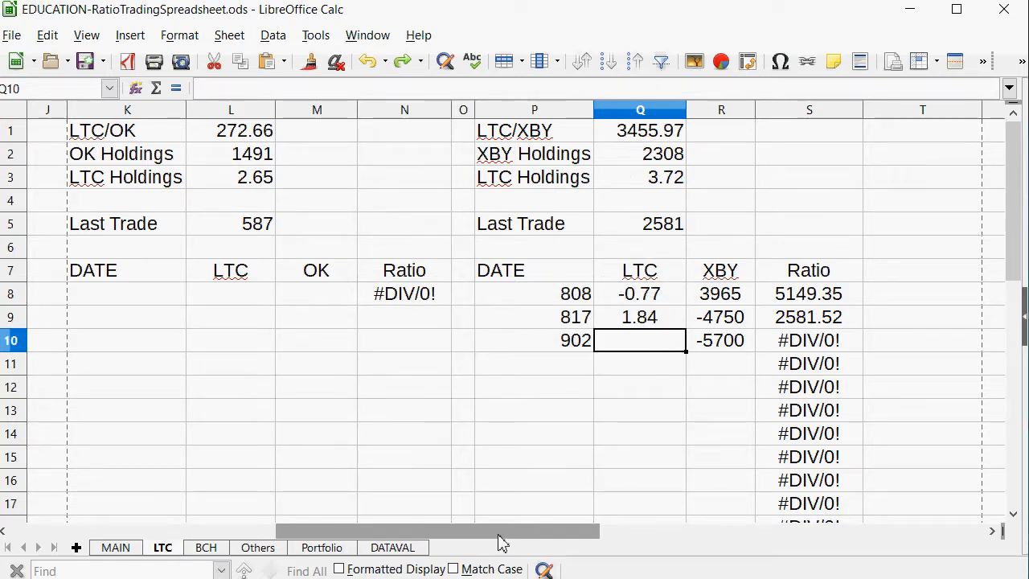
key(ctrl+z)
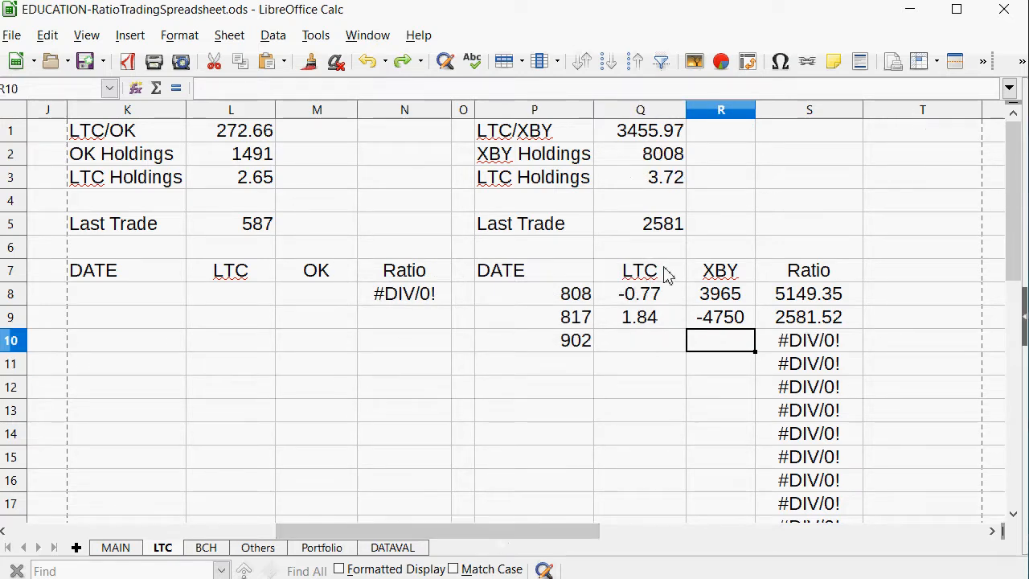
Check the current LTC/OK ratio formula in B19 of the MAIN sheet and return to the LTC sheet.
click(136, 552)
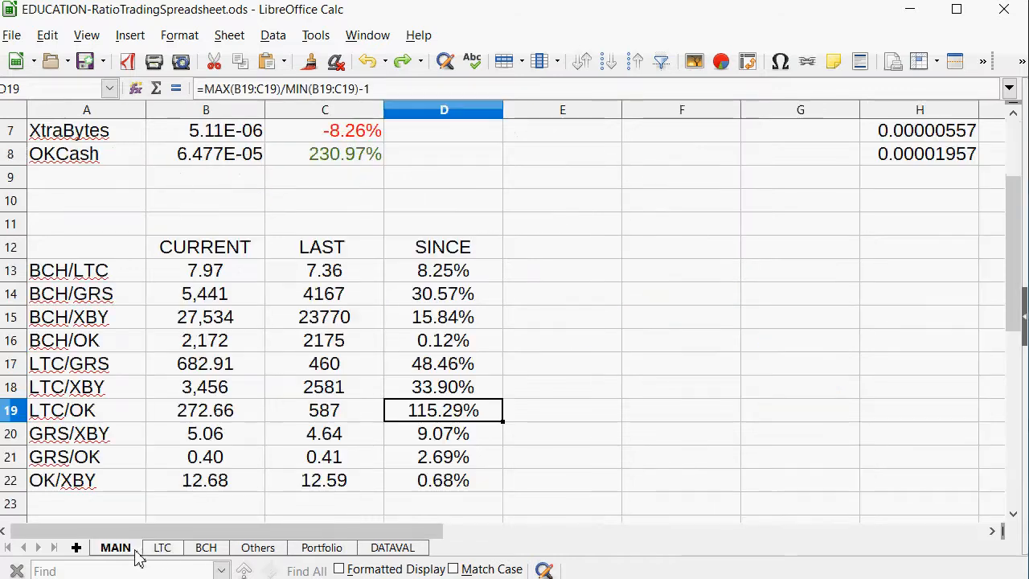
scroll(156, 223, up, 2)
scroll(156, 357, down, 3)
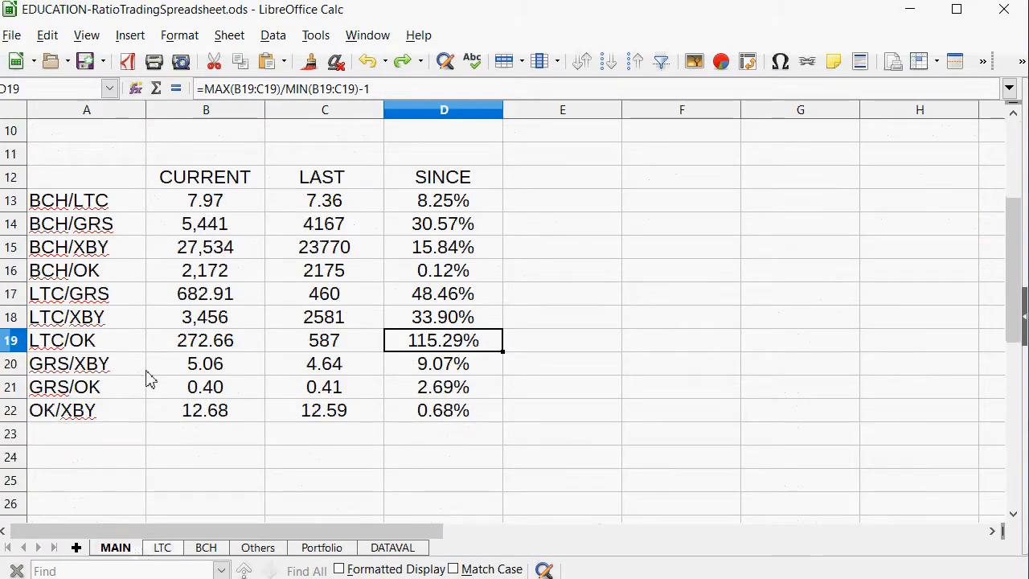
click(203, 346)
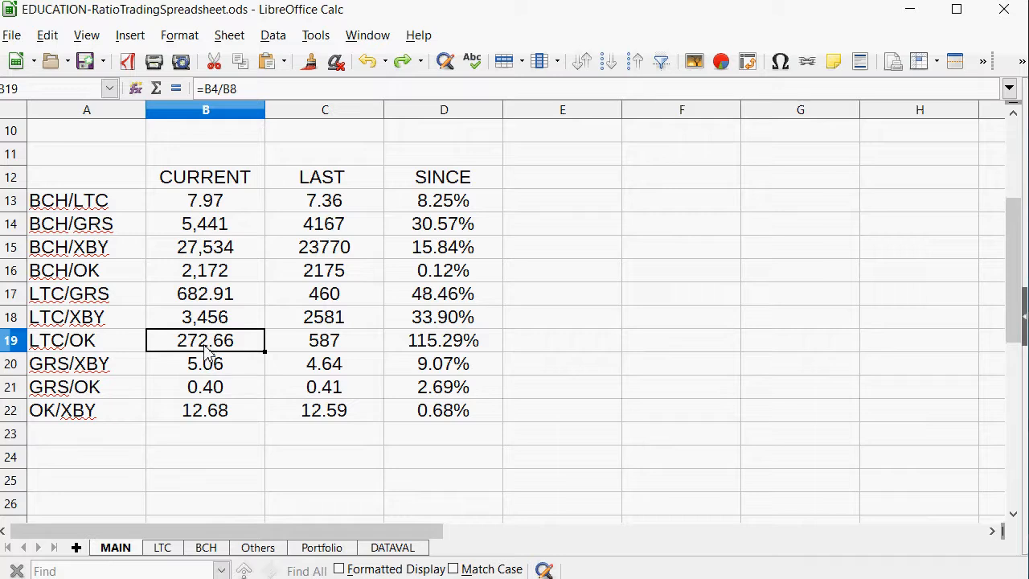
click(152, 548)
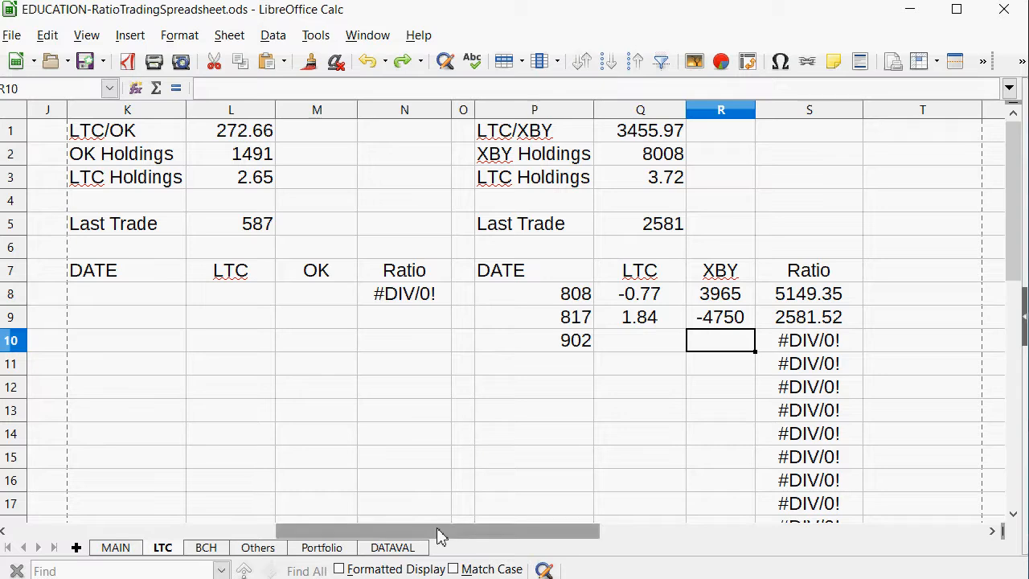
Clear the 902 date from P10 in the LTC/XBY table.
click(565, 349)
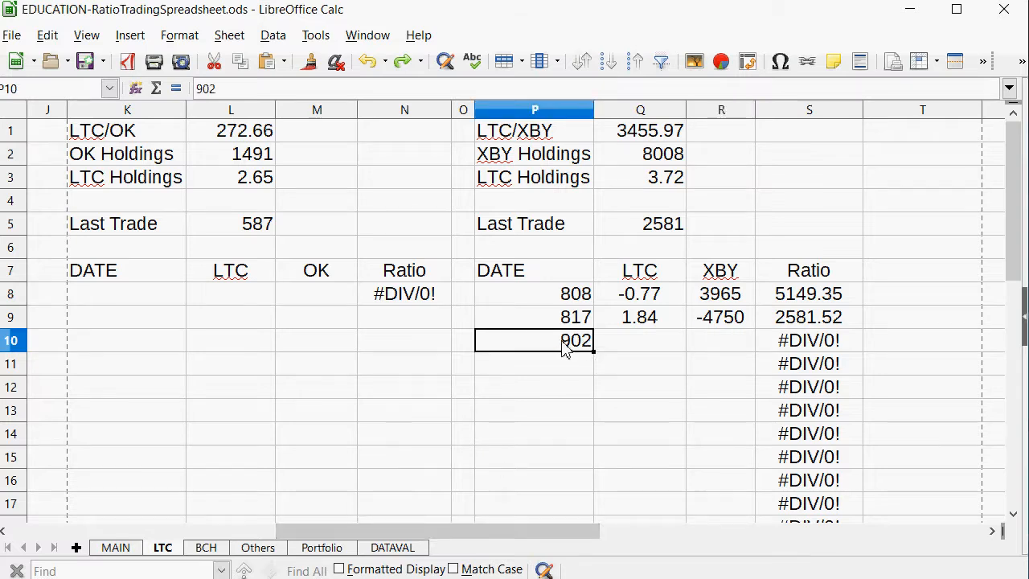
key(BackSpace)
key(Return)
Enter the date 902 in K8, the first row of the LTC/OK trade table.
key(Left)
key(Left)
key(Left)
key(Left)
key(Left)
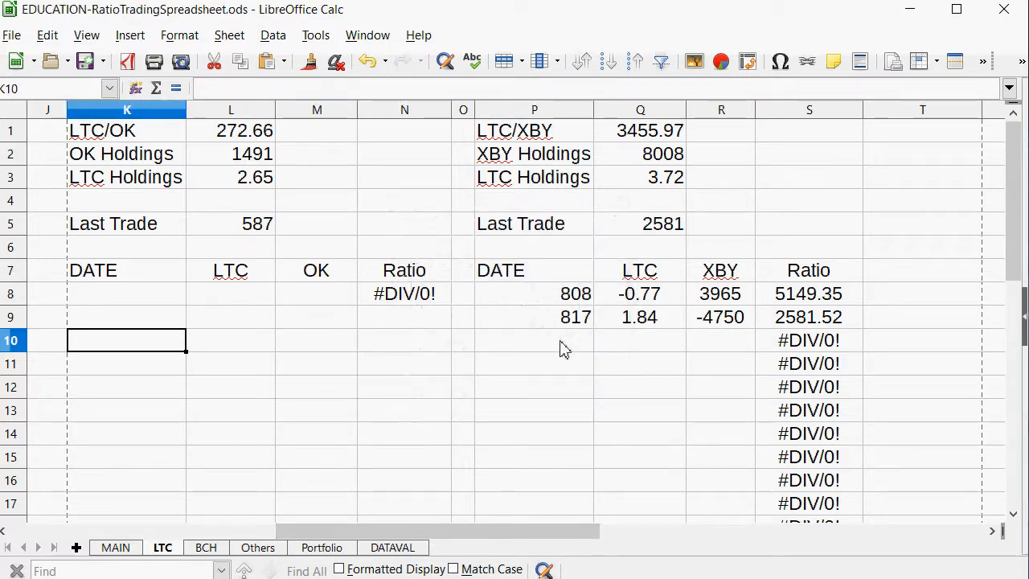
key(Up)
key(Up)
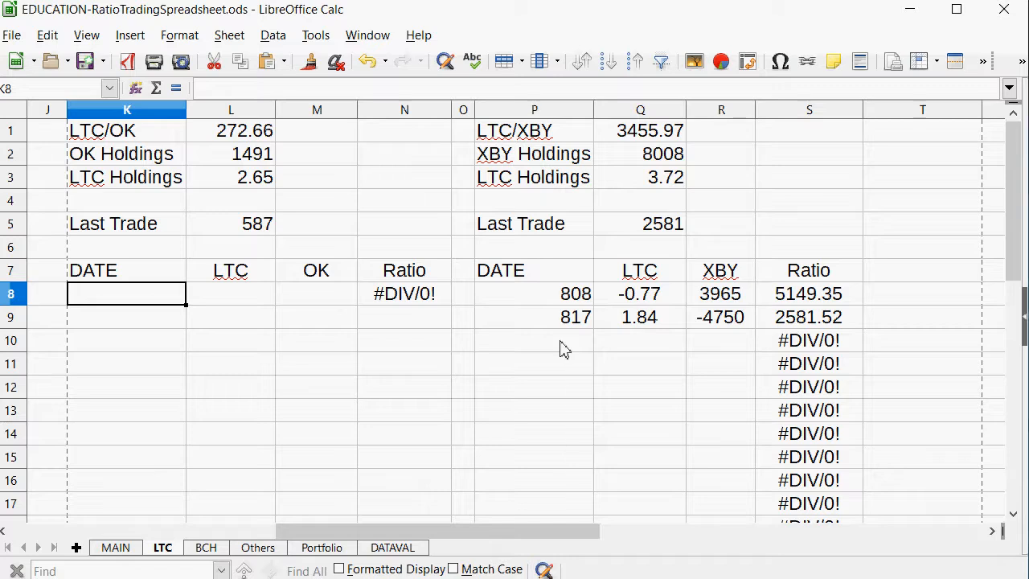
text(902)
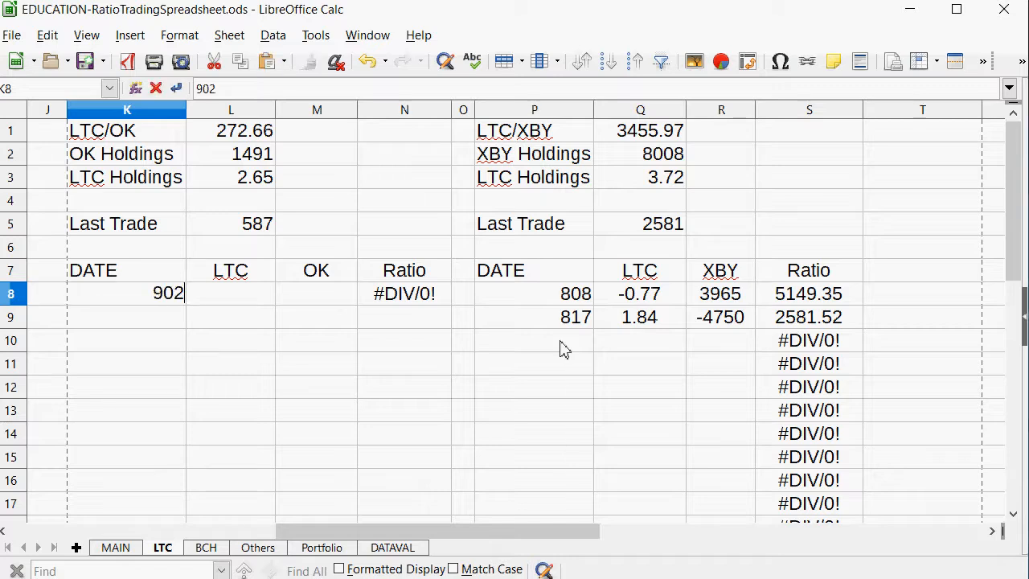
key(Return)
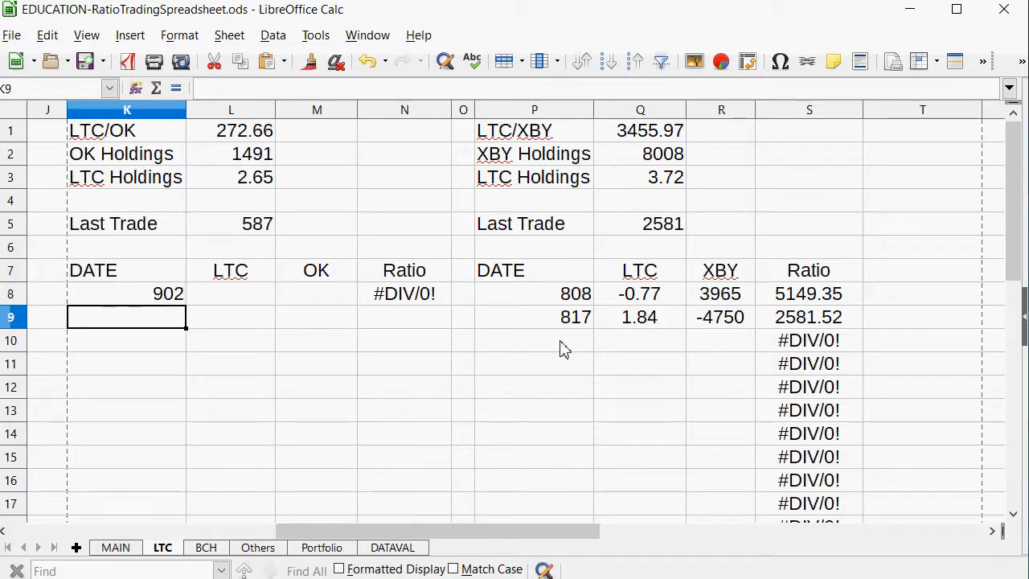
Left-align the LTC/OK date cells in K8:K1355.
drag(156, 298, 156, 410)
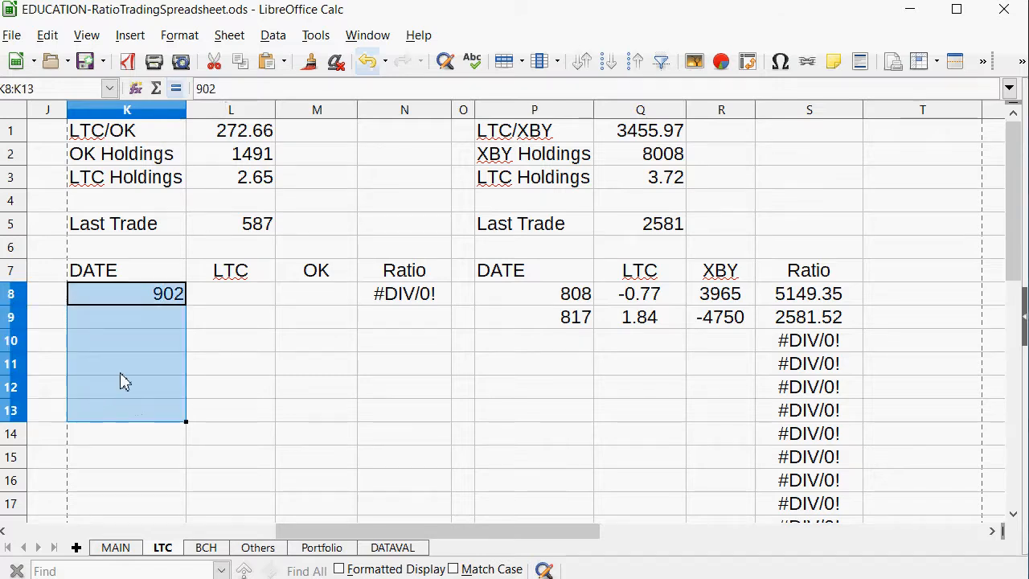
click(24, 90)
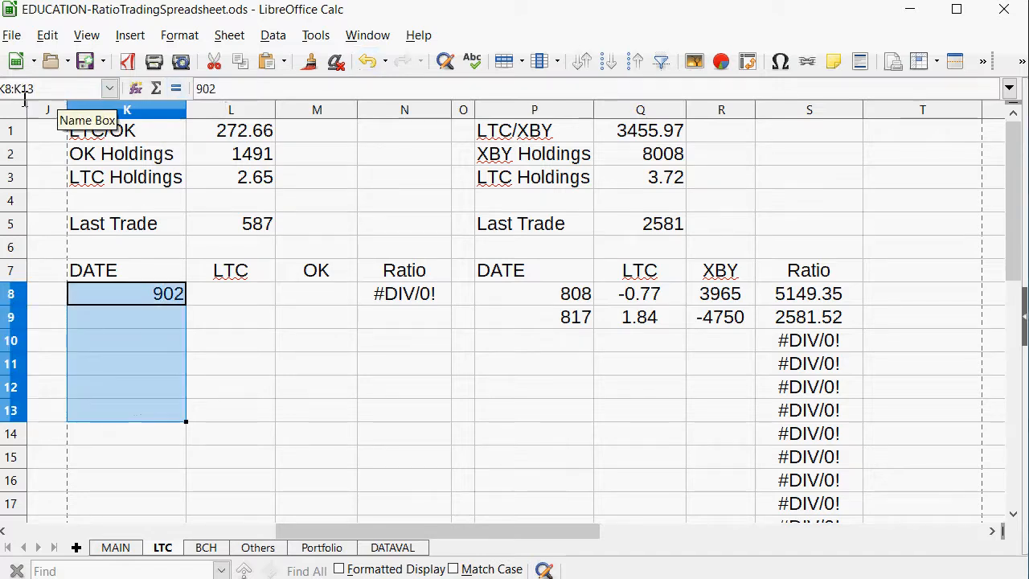
text(55)
key(Return)
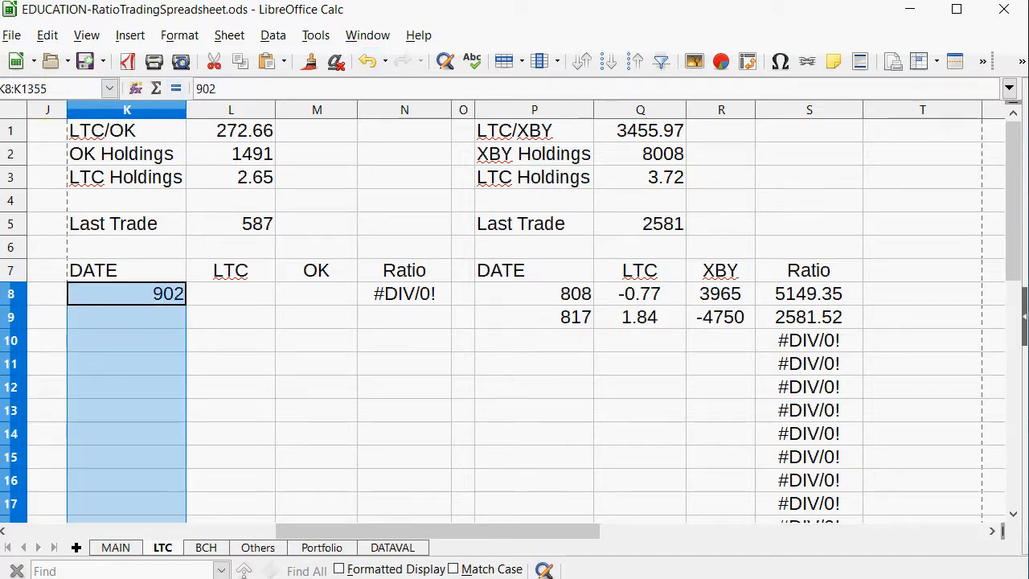
click(1023, 62)
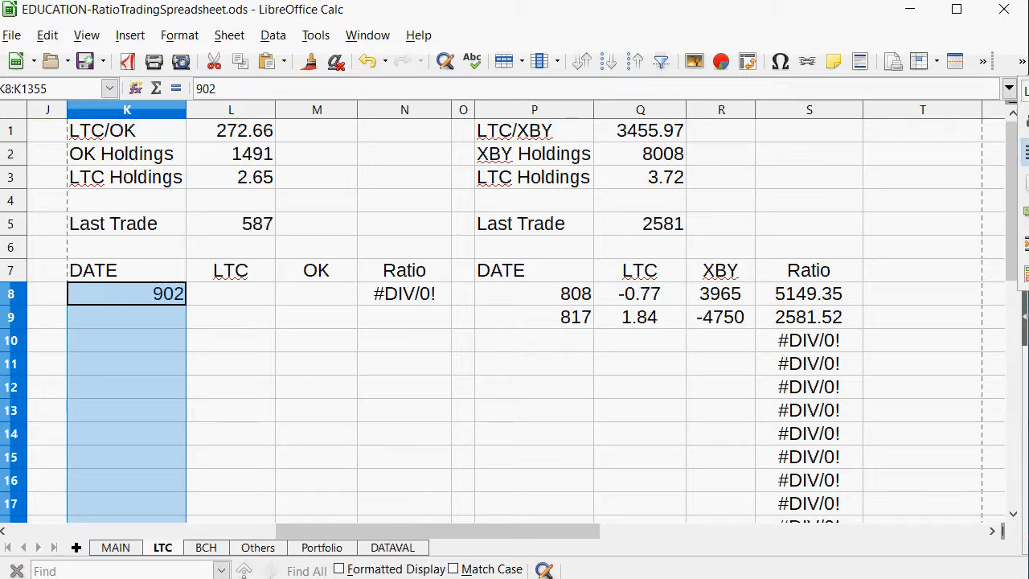
click(1027, 152)
click(472, 427)
Check the LTC and OK holdings formulas in L3 and L2, and enter an OK amount of -1000 in M8.
click(232, 295)
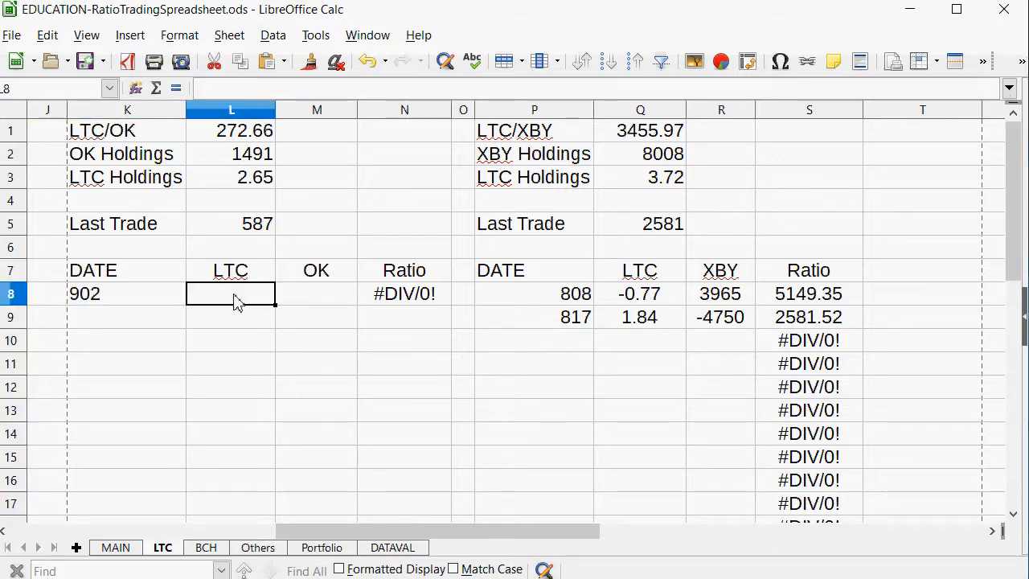
click(251, 178)
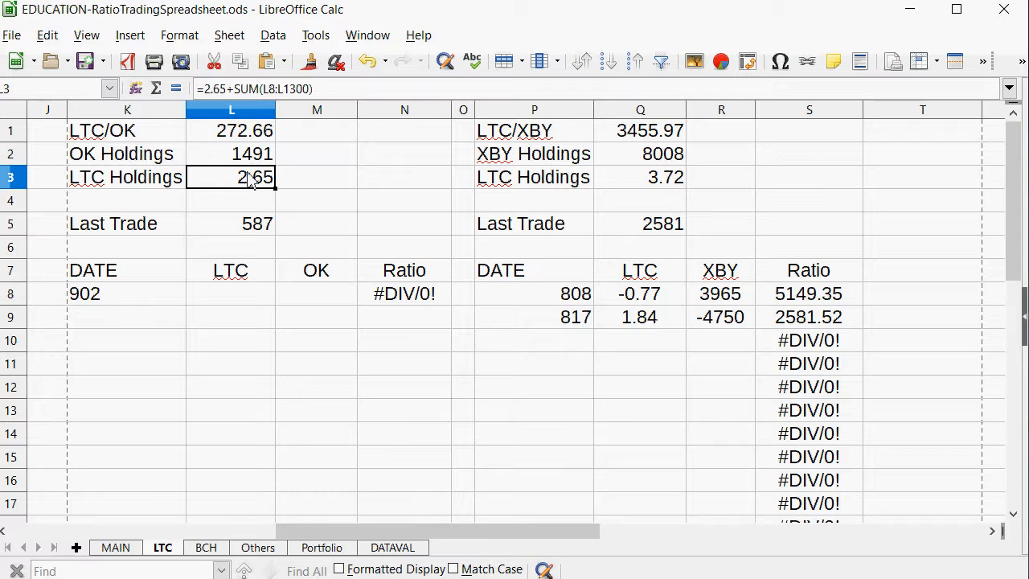
click(253, 161)
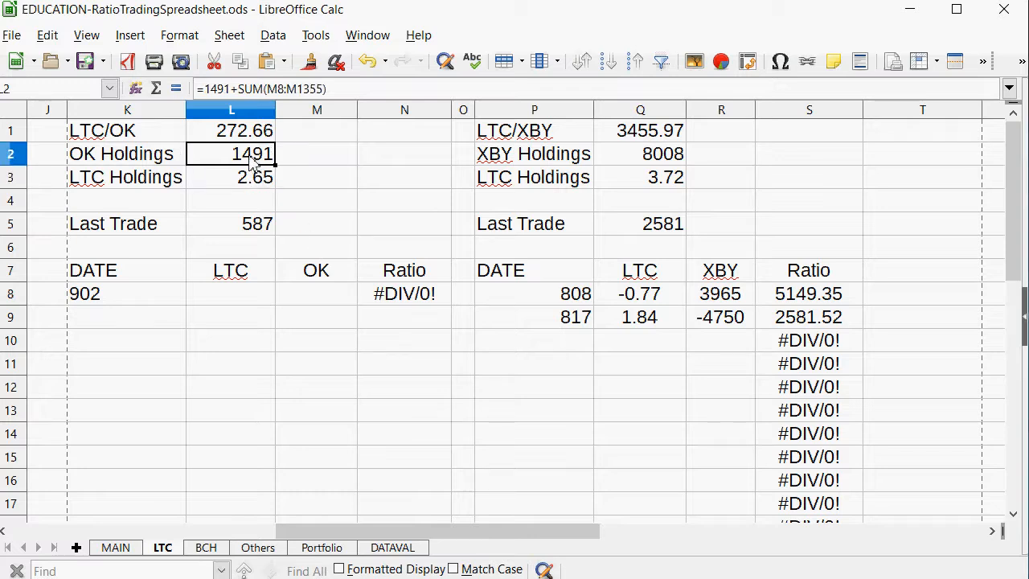
click(261, 301)
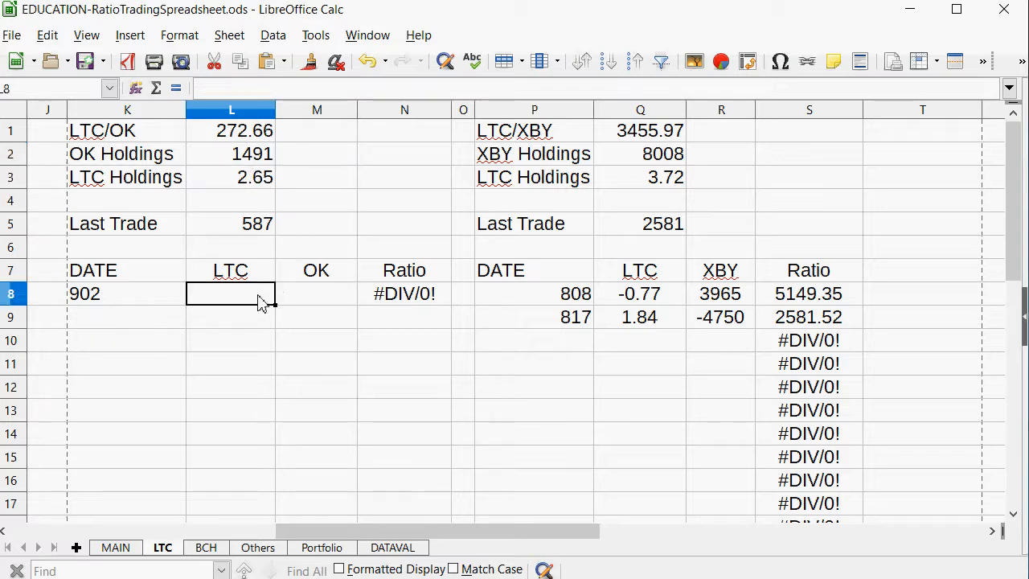
click(309, 296)
text(-1000)
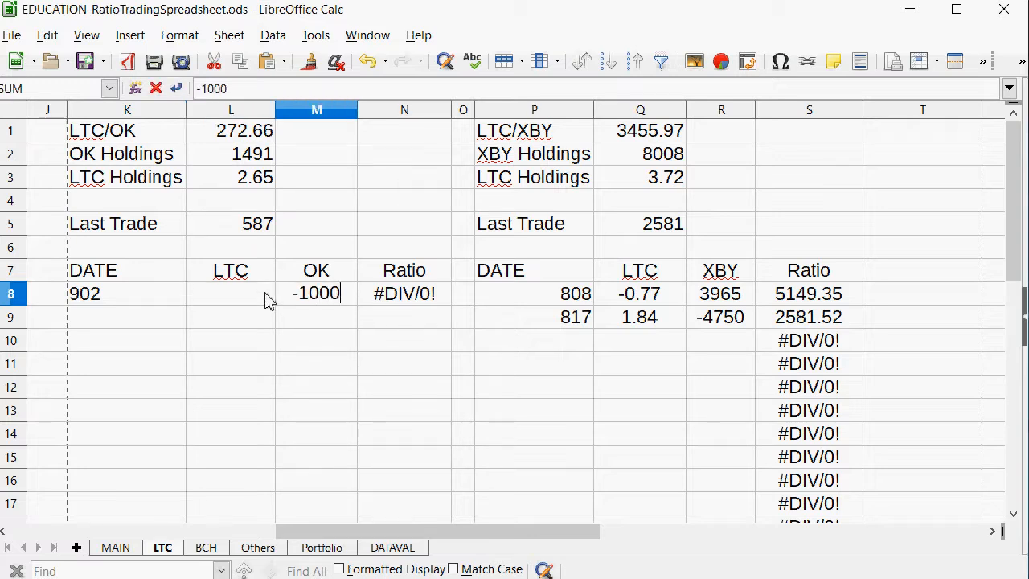
Calculate the LTC amount in L8 as M8 divided by the current ratio in L1, and replace the formula with 3.66.
click(268, 299)
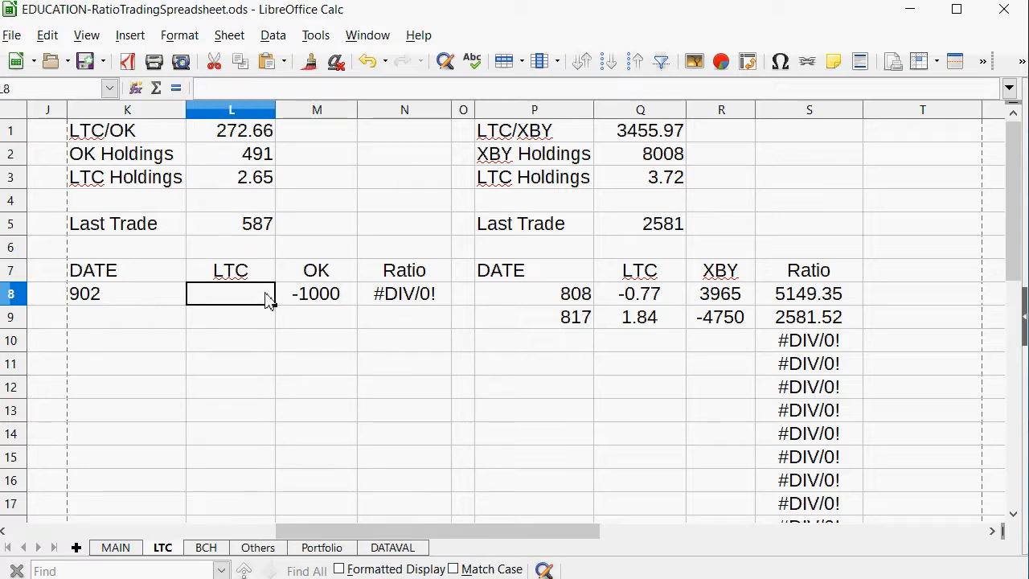
text(=)
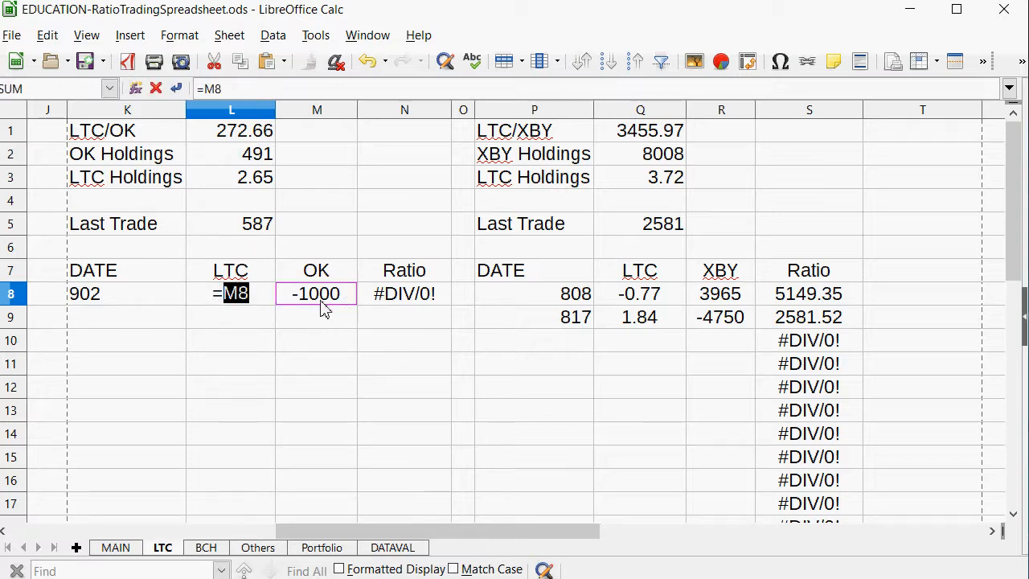
text(/)
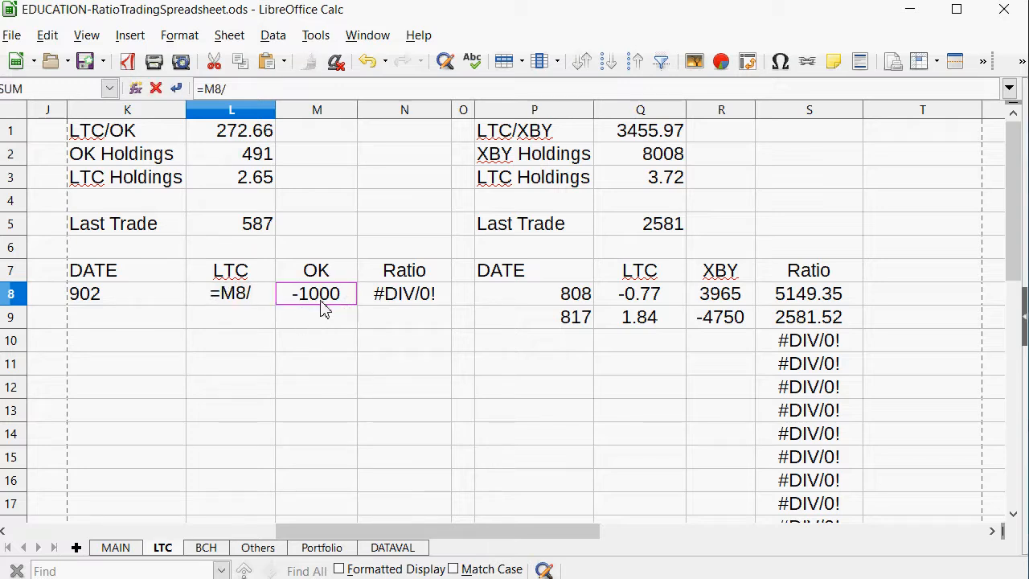
click(242, 131)
key(Return)
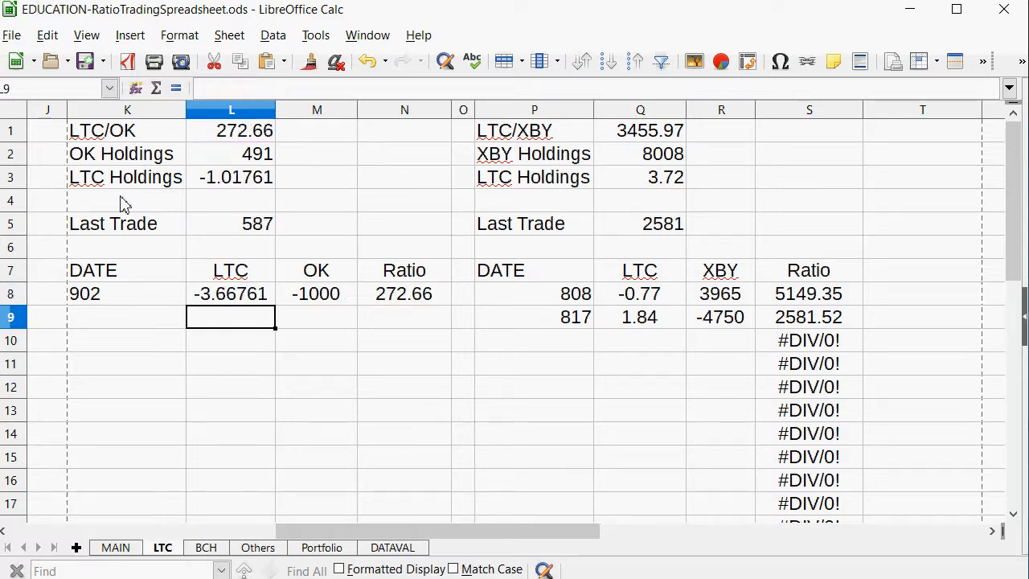
key(Up)
text(3.66)
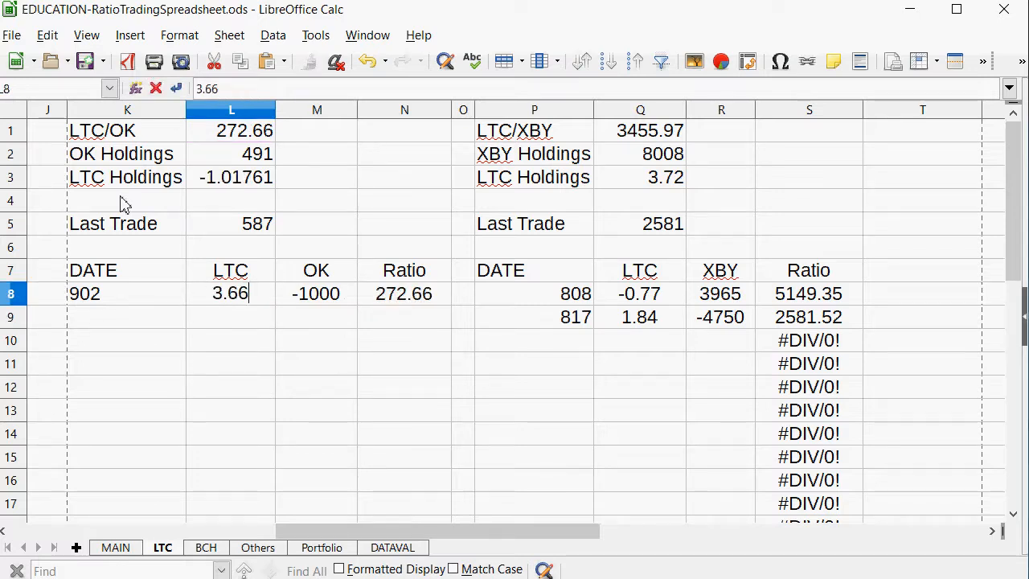
key(Return)
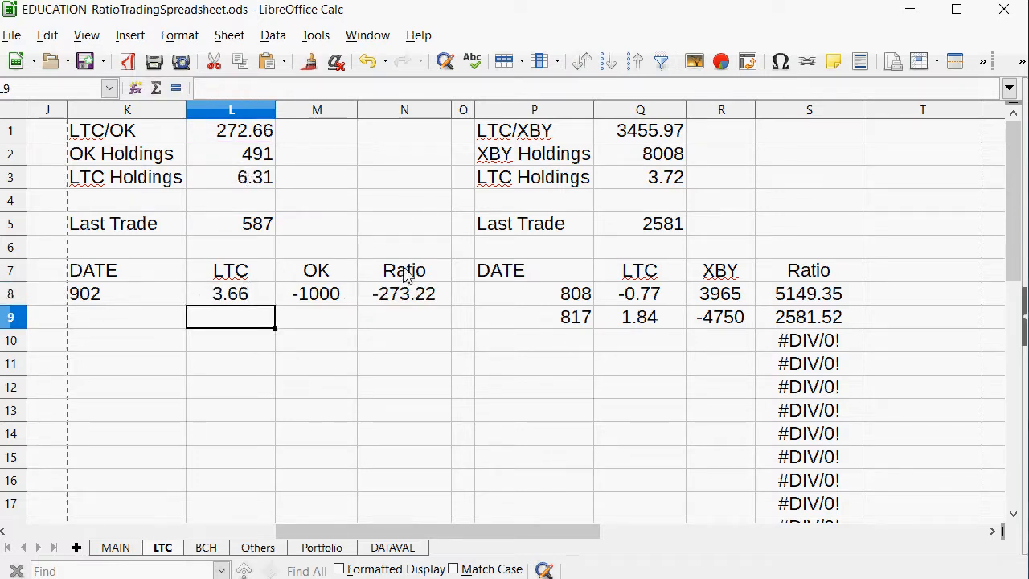
Negate the ratio formula in N8 of the LTC/OK table, making it =-M8/L8.
click(405, 296)
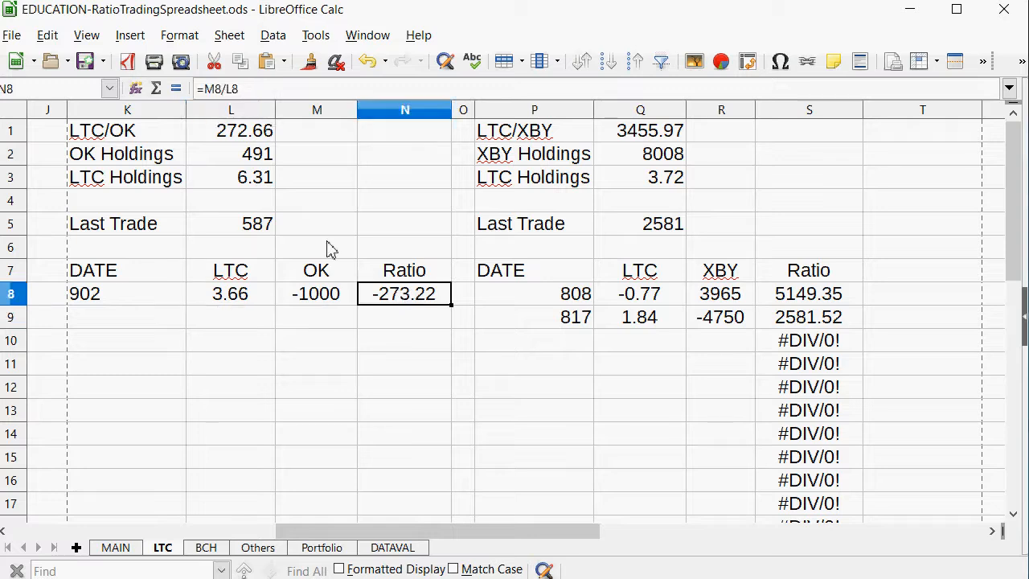
click(237, 89)
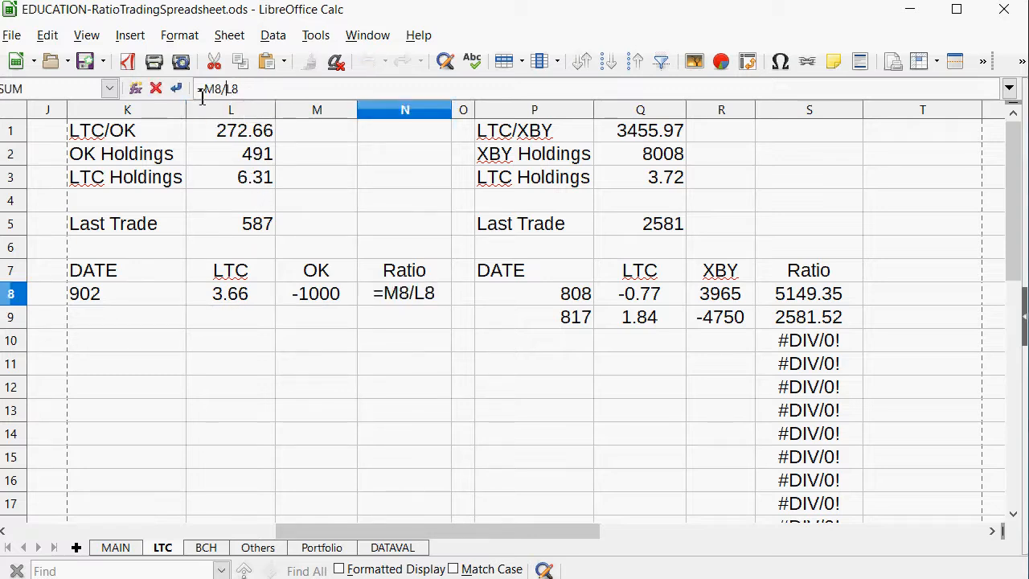
text(-)
key(Return)
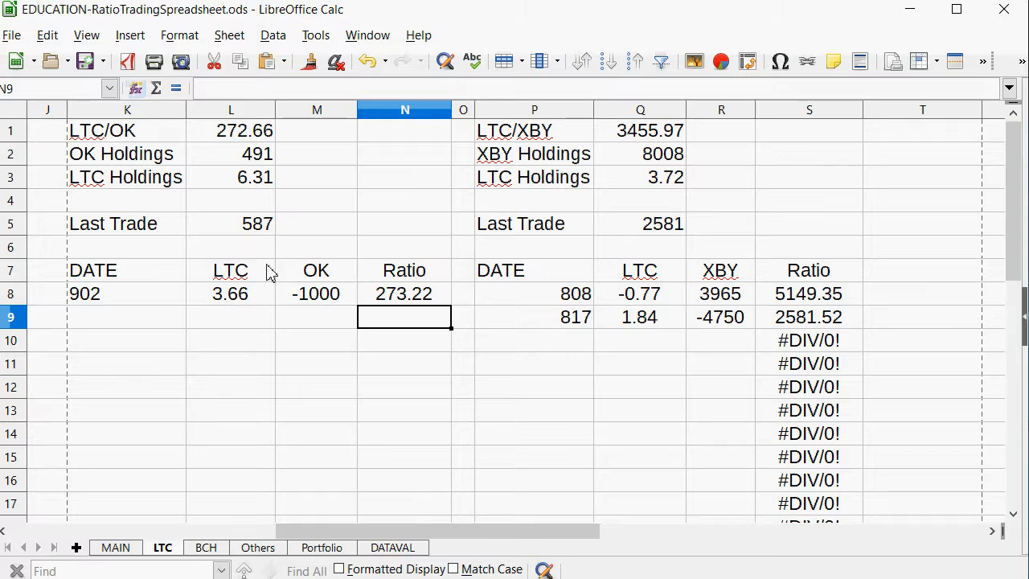
Set the LTC/OK Last Trade ratio in L5 to 273.
click(268, 232)
text(27)
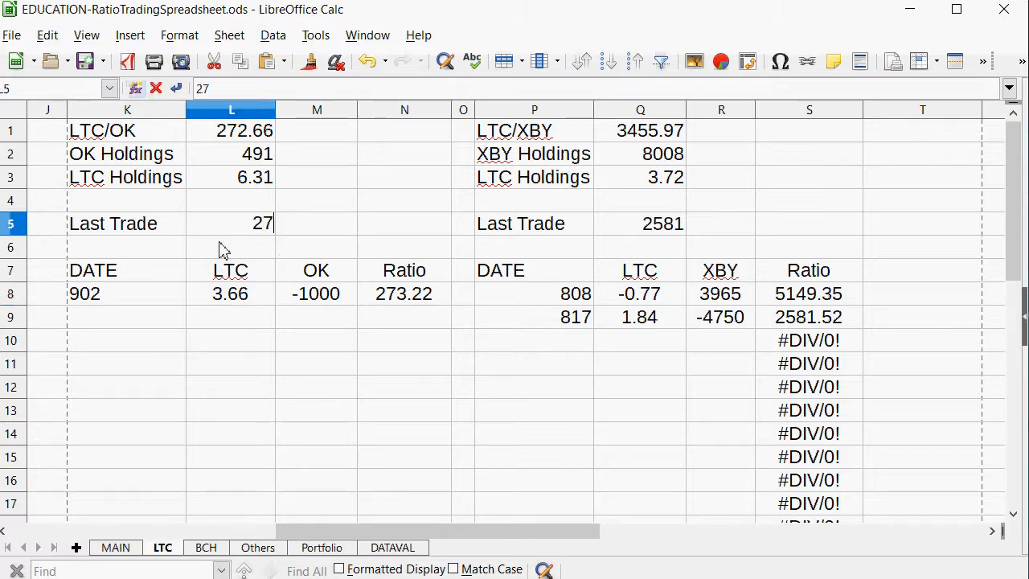
text(3)
key(Return)
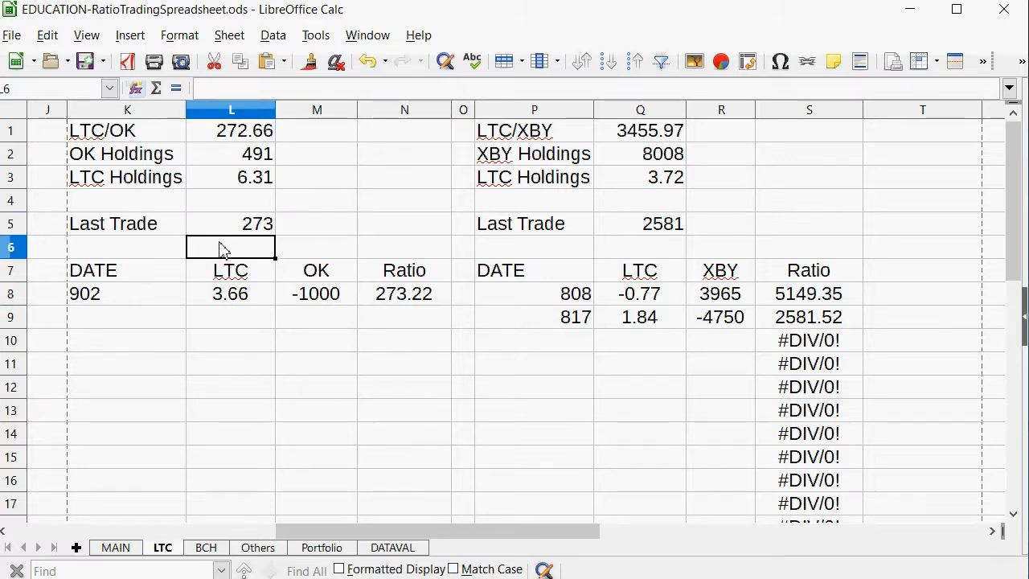
Review the LTC/GRS row on the MAIN sheet and undo the stray "f" entered in D17.
click(115, 548)
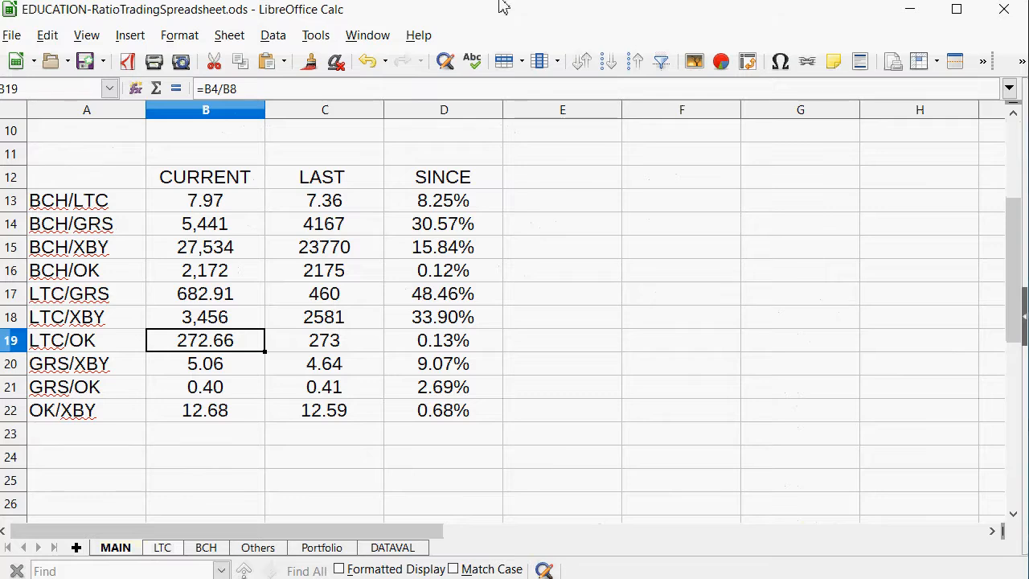
drag(431, 295, 71, 294)
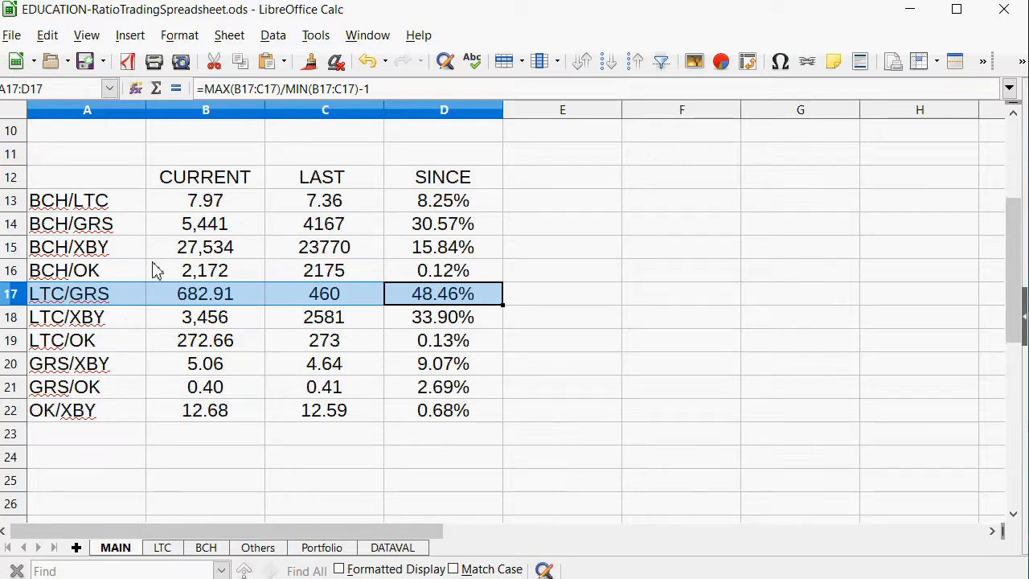
text(f)
key(Return)
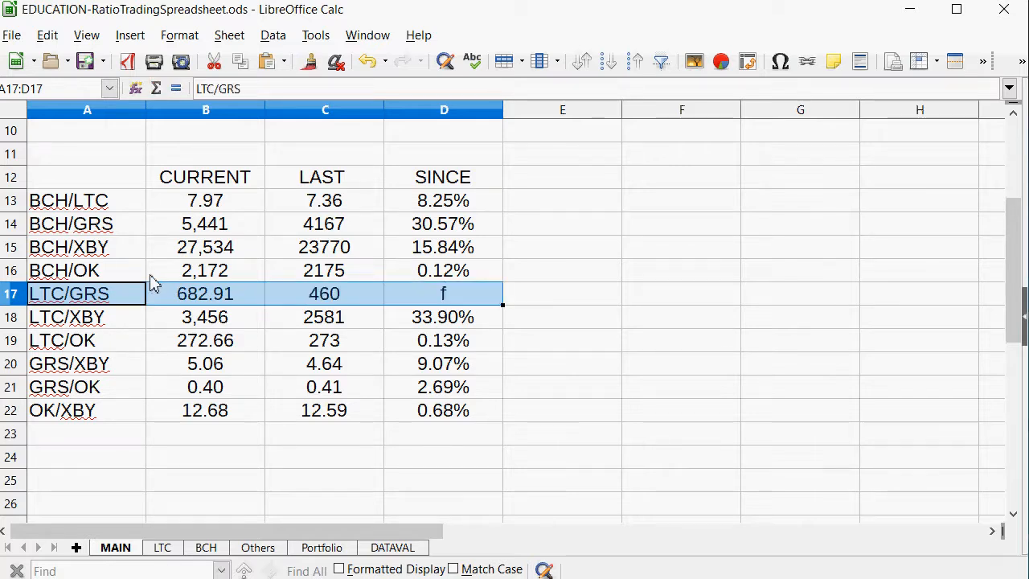
key(ctrl+z)
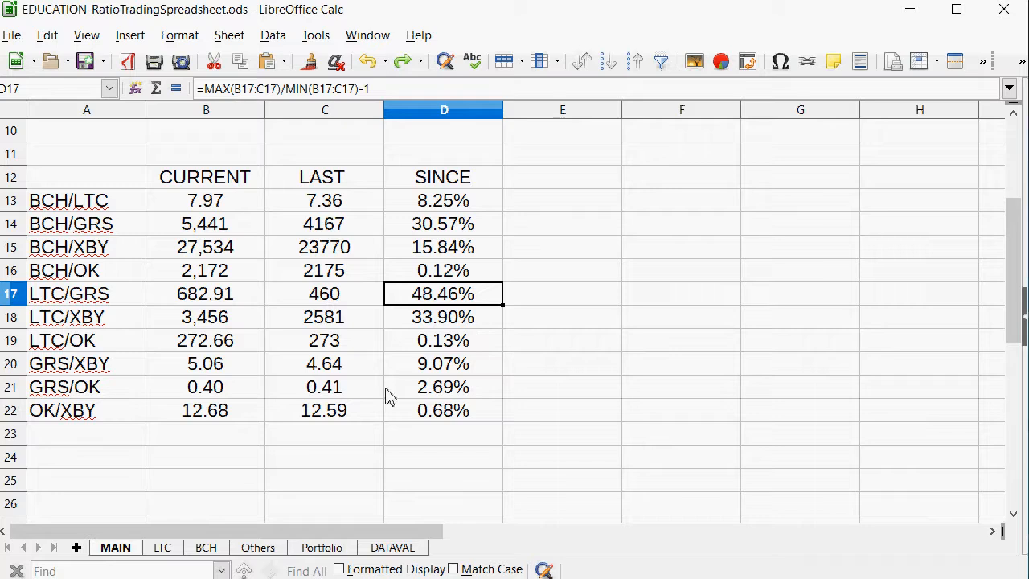
Return to the LTC sheet and enter the date 902 in F9 of the LTC/GRS table.
click(163, 548)
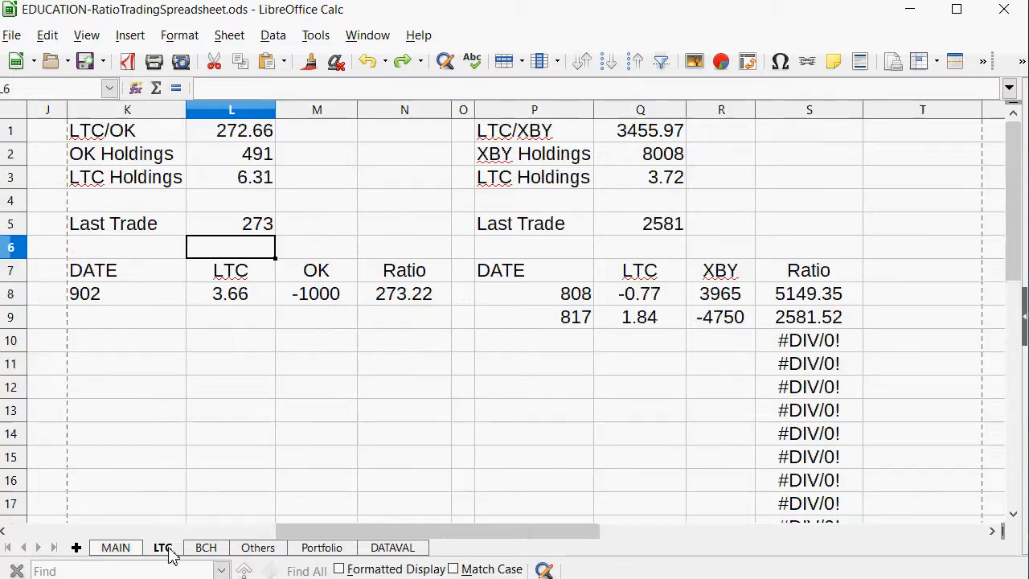
drag(345, 532, 23, 550)
click(489, 322)
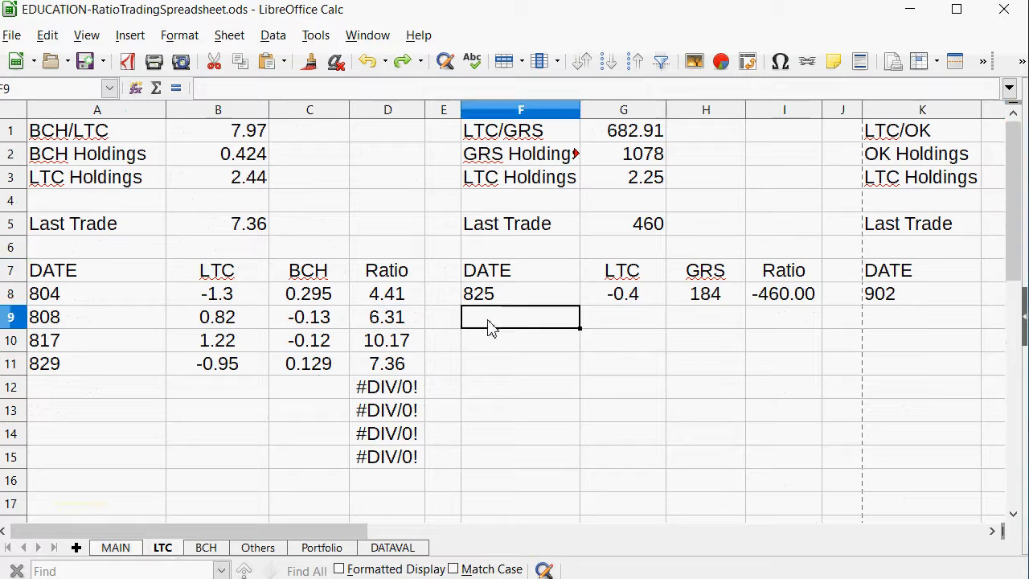
text(902)
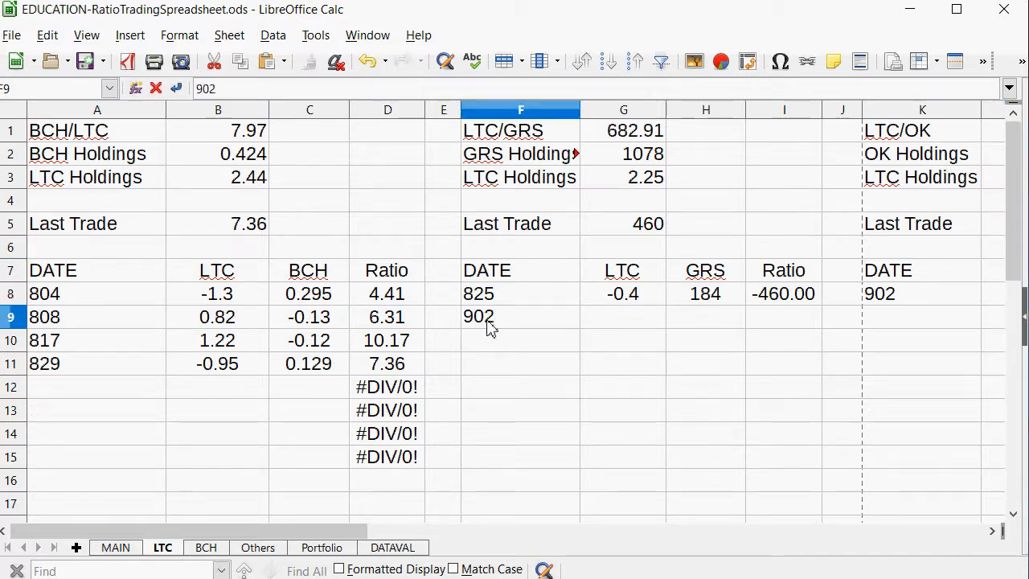
key(Tab)
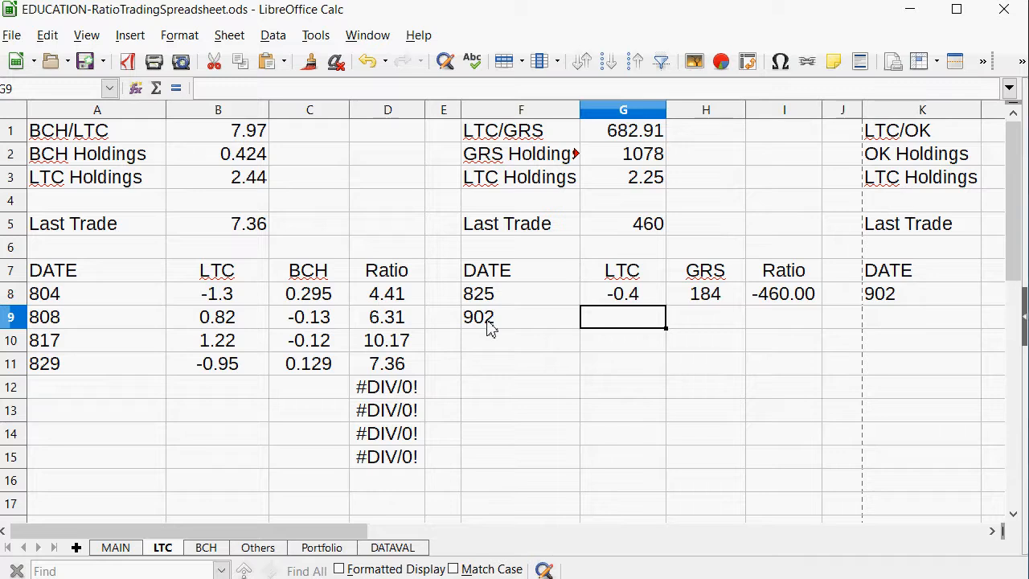
Enter an LTC amount of -0.4 in G9 for the 902 LTC/GRS trade.
text(-)
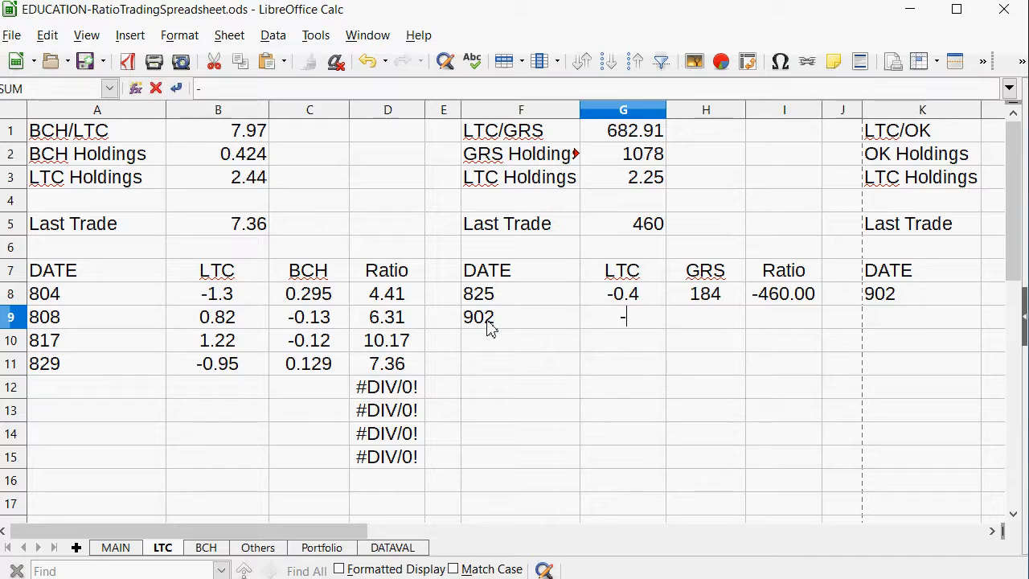
text(.4)
key(Return)
key(Up)
key(Right)
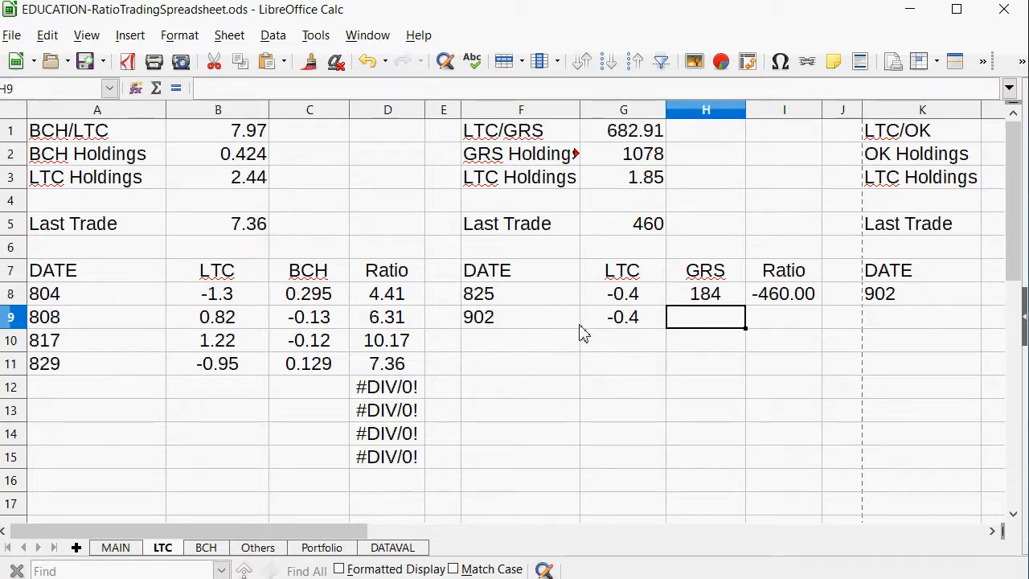
Change the LTC amount in G9 of the 902 LTC/GRS trade to -0.5.
key(Left)
key(Left)
click(613, 344)
click(607, 321)
text(-.5)
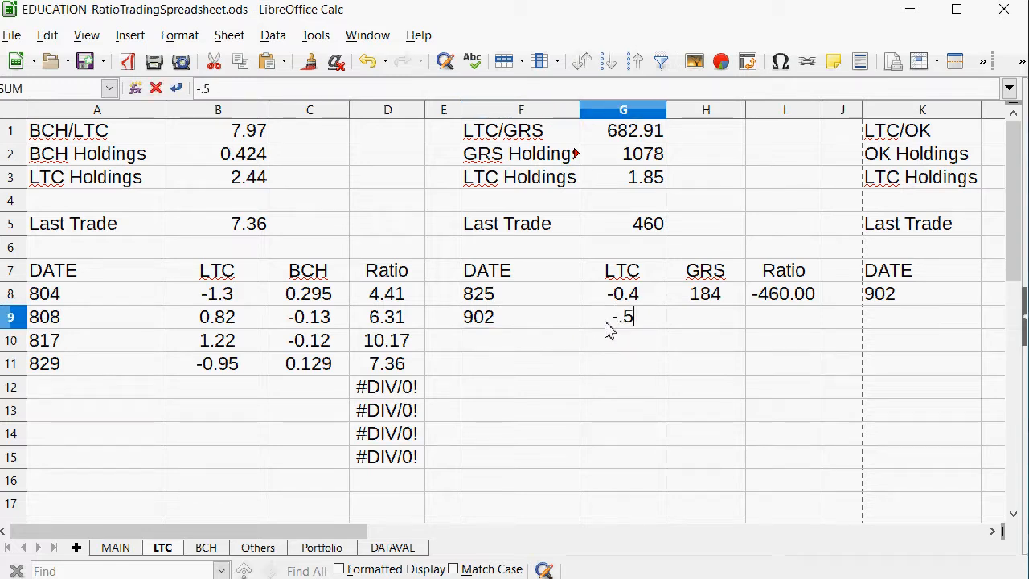
key(Return)
click(607, 323)
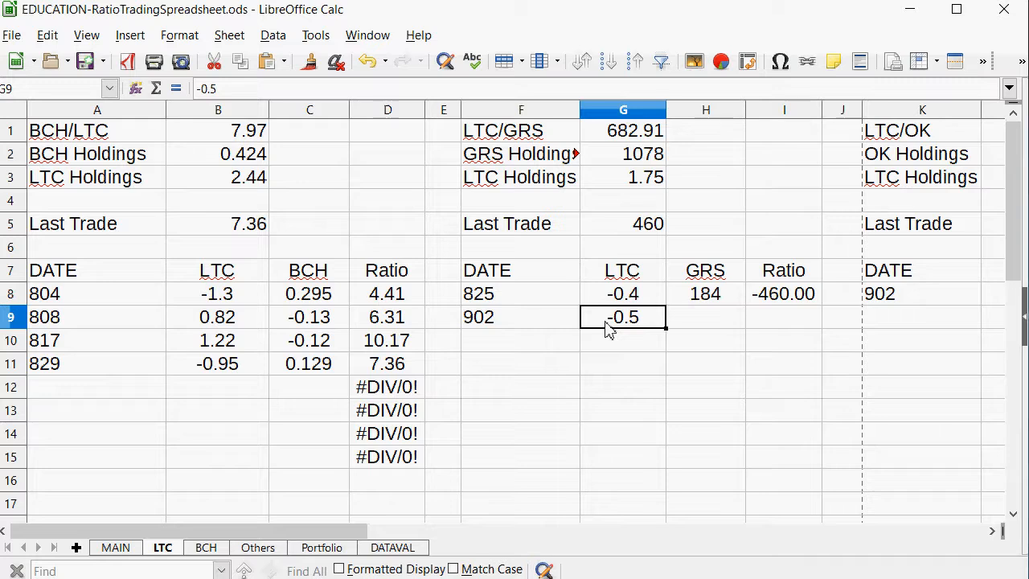
Enter a GRS amount of 340 in H9 for the 902 LTC/GRS trade.
key(Tab)
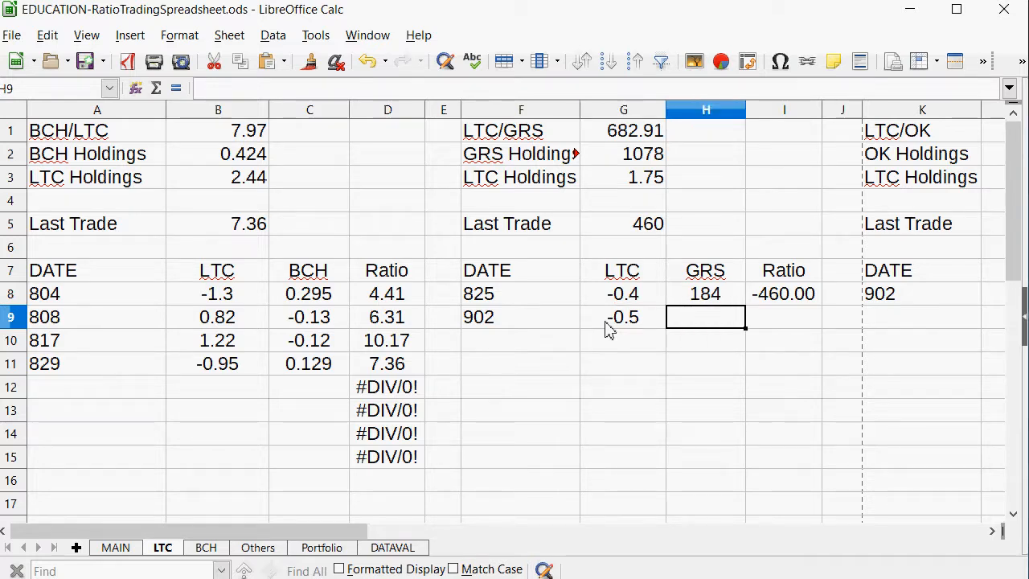
text(=-)
key(BackSpace)
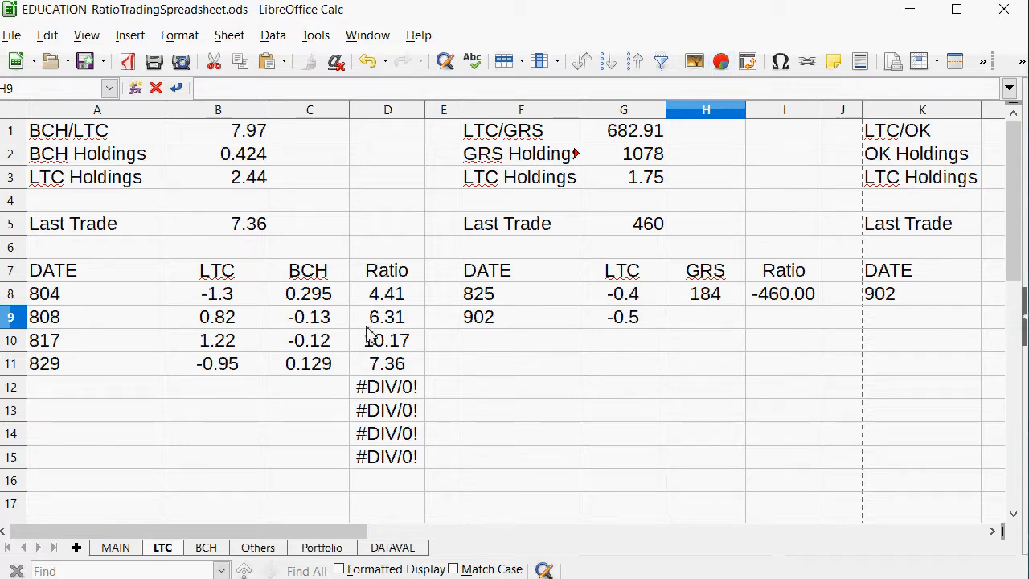
text(340)
key(Return)
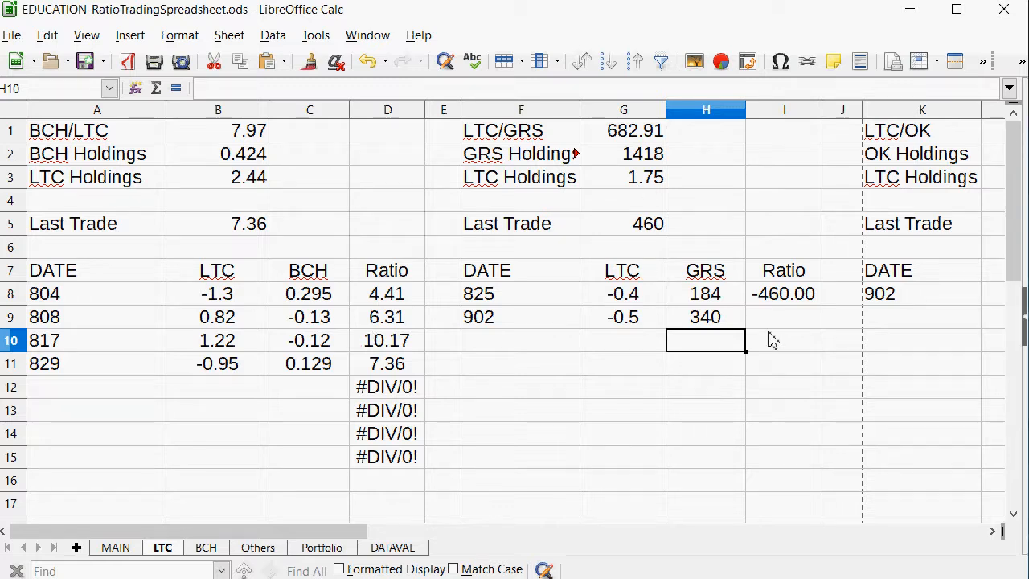
Negate the LTC/GRS ratio formula in I8 so it reads =-H8/G8.
click(769, 299)
right_click(765, 298)
click(773, 323)
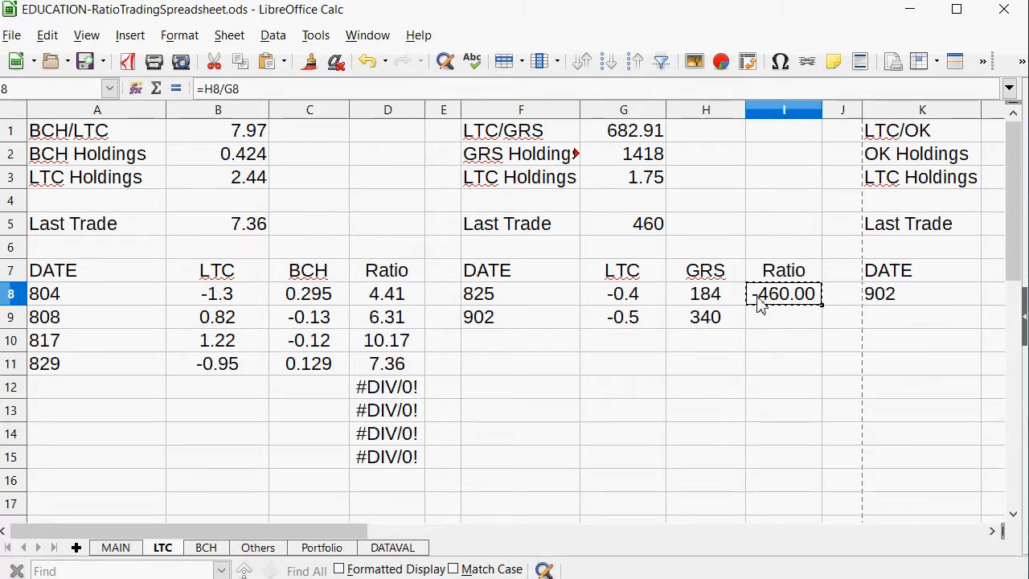
click(208, 88)
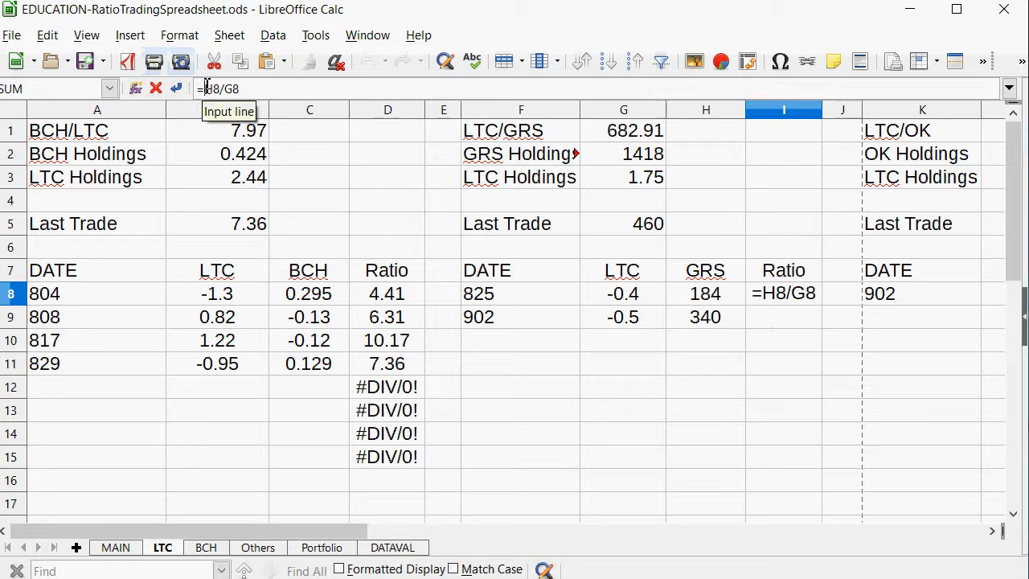
key(Return)
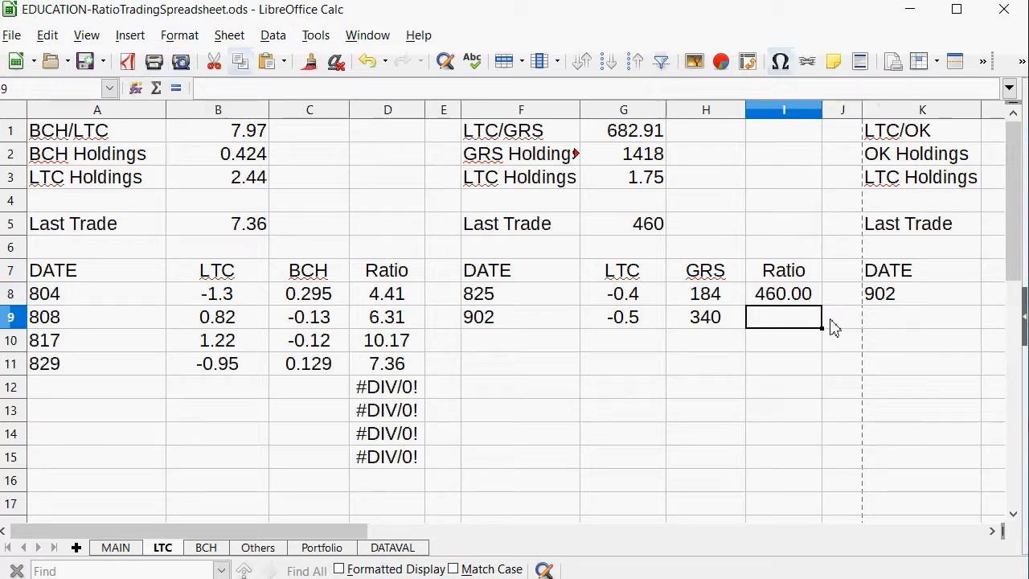
Copy the corrected ratio formula from I8 into I9 for the 902 LTC/GRS trade.
right_click(785, 295)
click(812, 327)
click(792, 321)
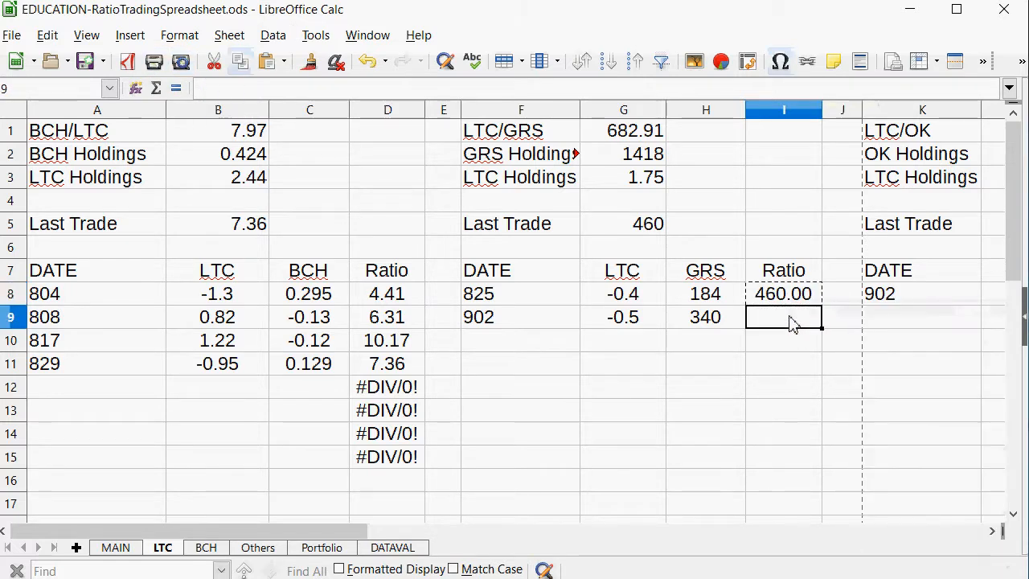
right_click(792, 322)
click(820, 363)
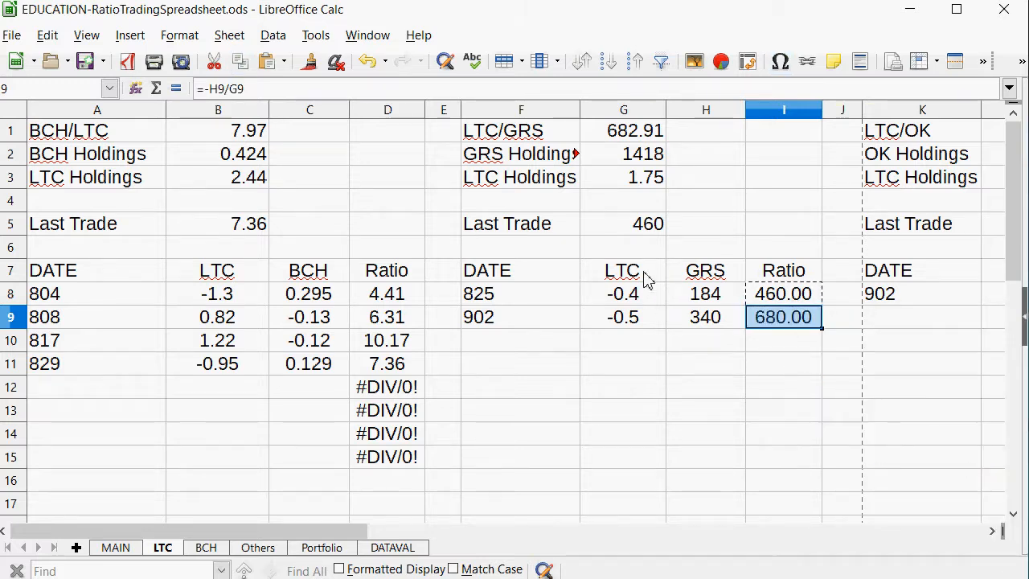
Set the LTC/GRS Last Trade ratio in G5 to 680.
click(652, 224)
text(68)
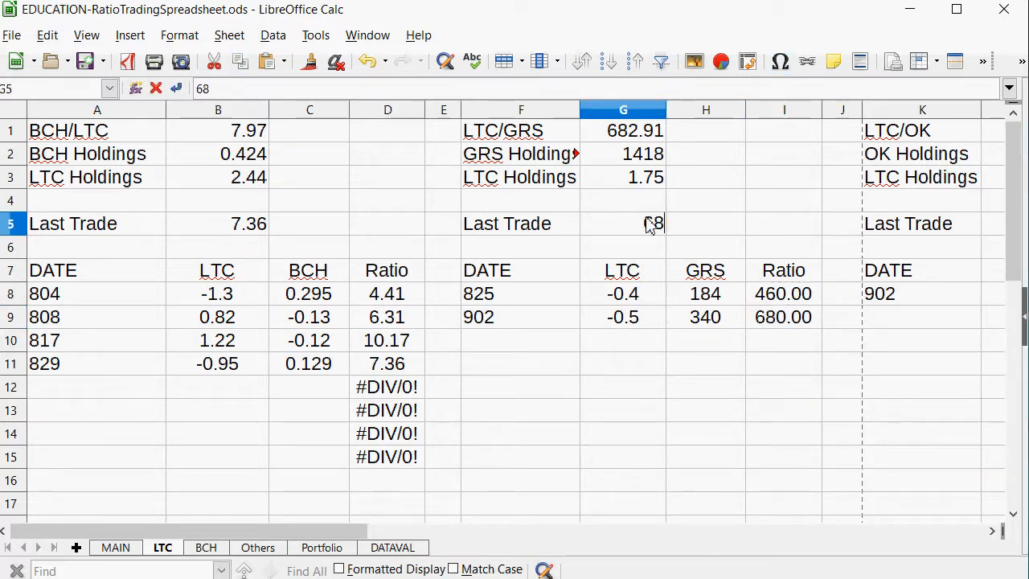
text(0)
key(Return)
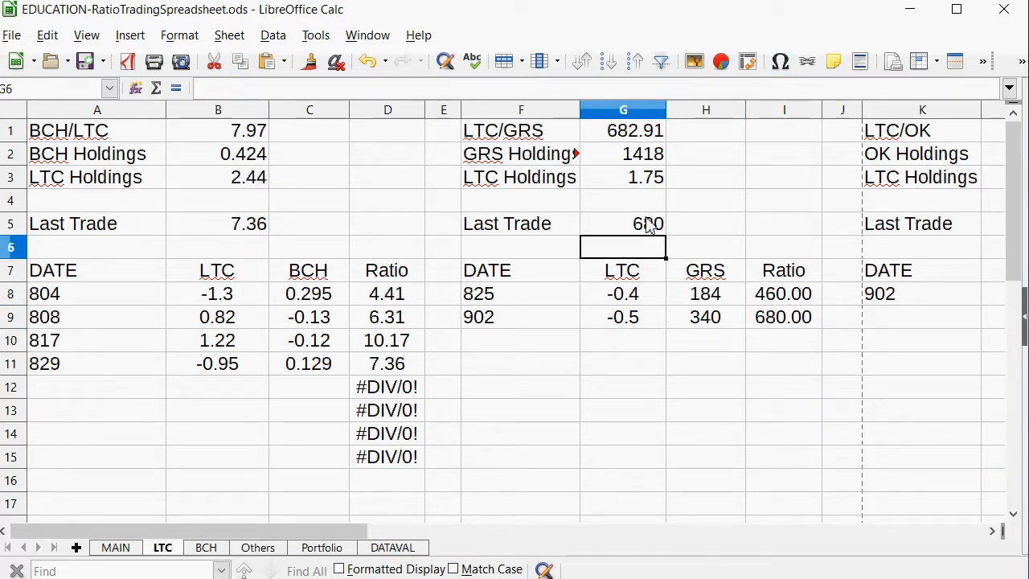
Check the LTC/XBY row on the MAIN sheet and enter the date 902 in P10 of the LTC sheet's LTC/XBY table.
click(110, 549)
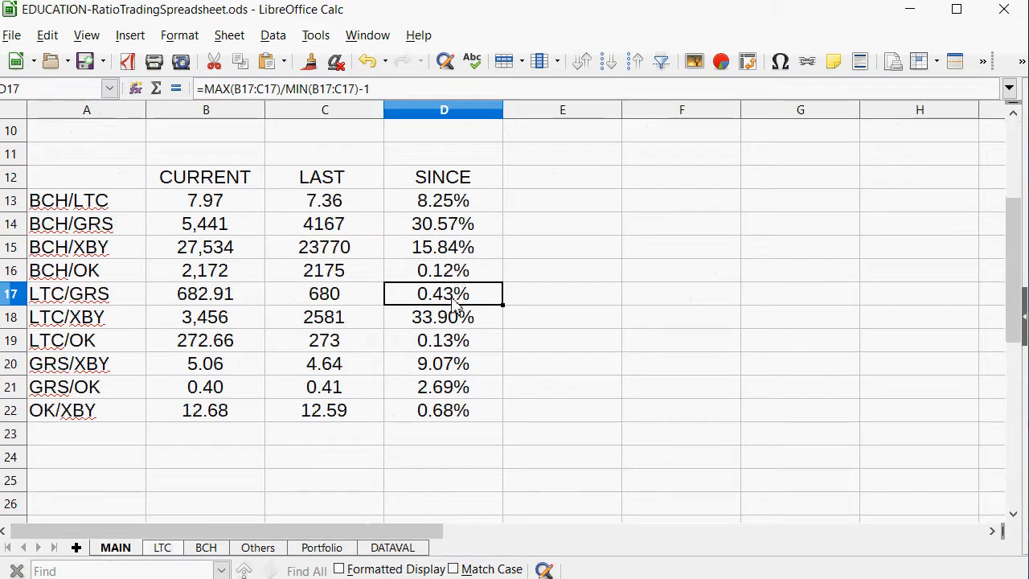
drag(450, 316, 64, 317)
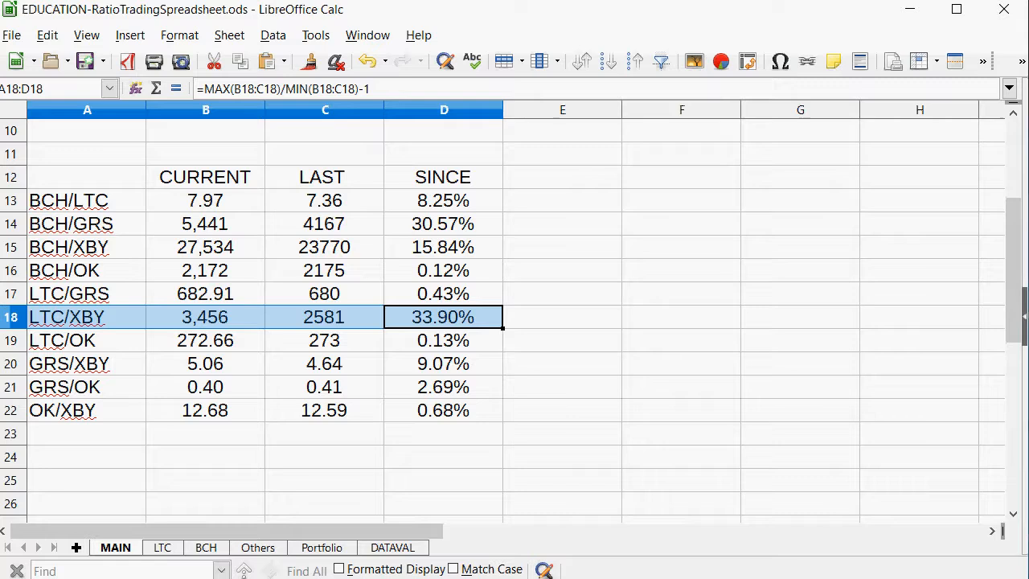
click(163, 548)
drag(165, 532, 475, 510)
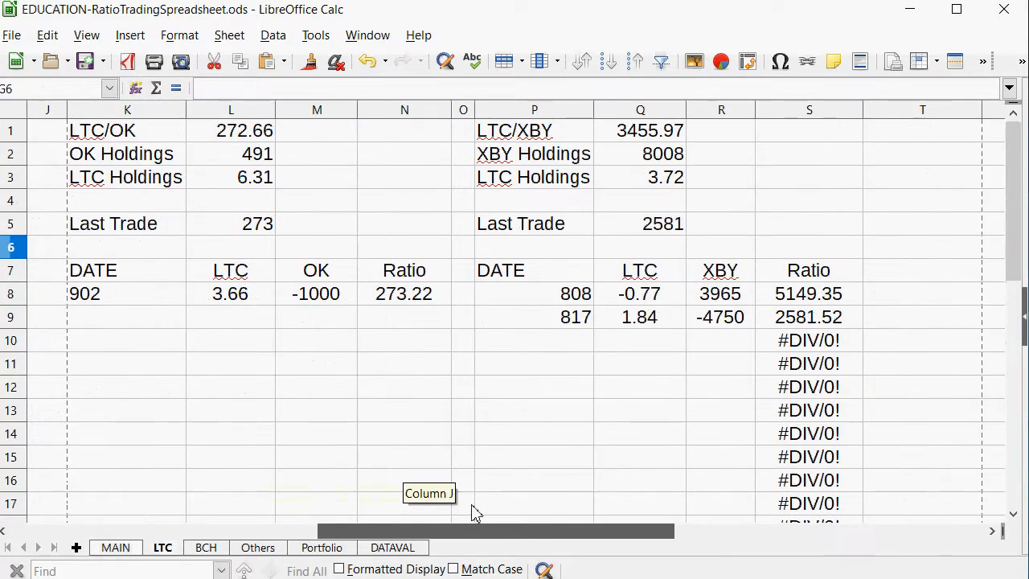
click(589, 349)
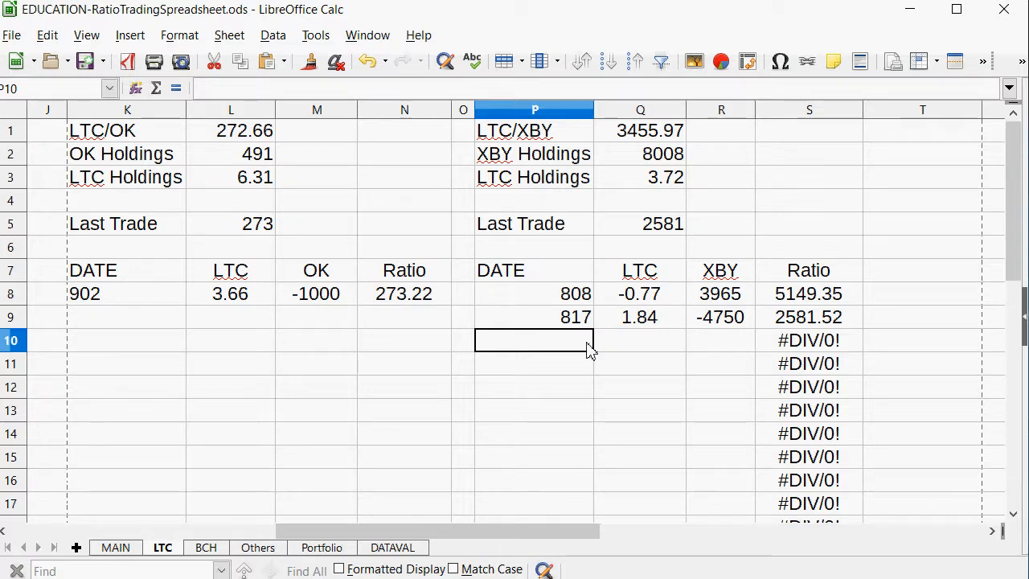
text(902)
key(Tab)
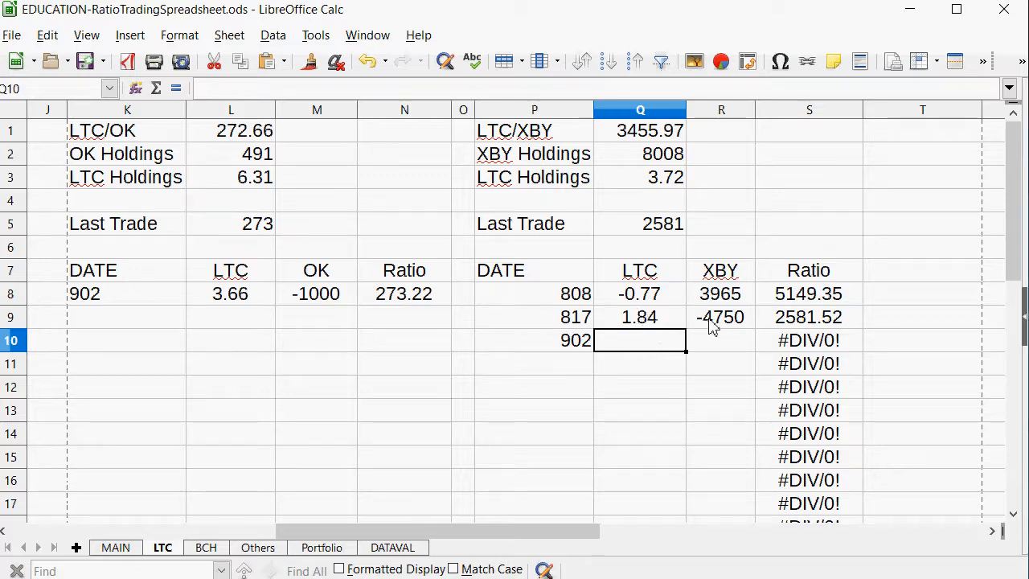
Review the previous LTC/XBY trade and LTC holdings, and enter an LTC amount of -0.8 in Q10.
click(746, 320)
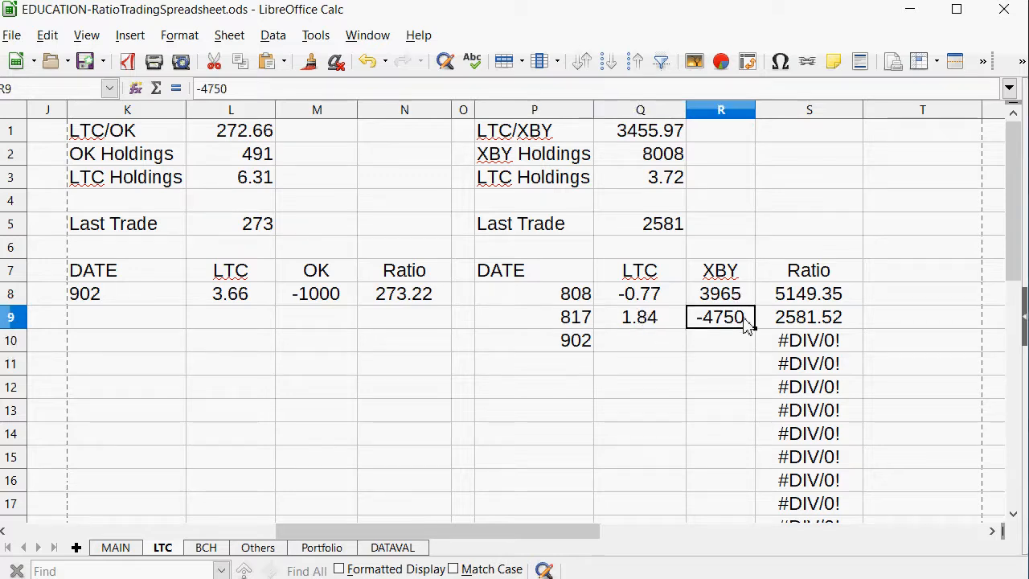
click(623, 327)
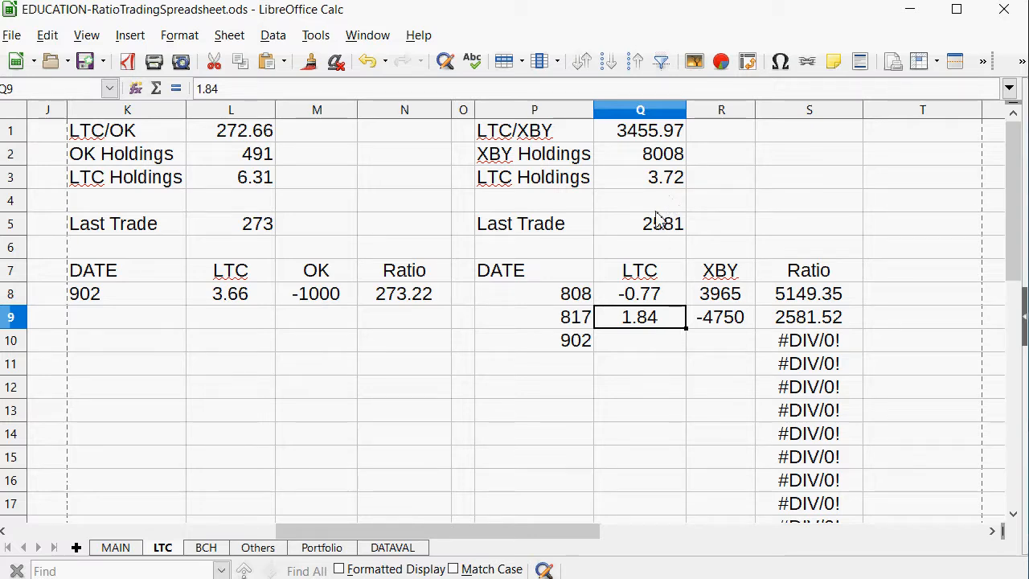
click(668, 179)
click(661, 355)
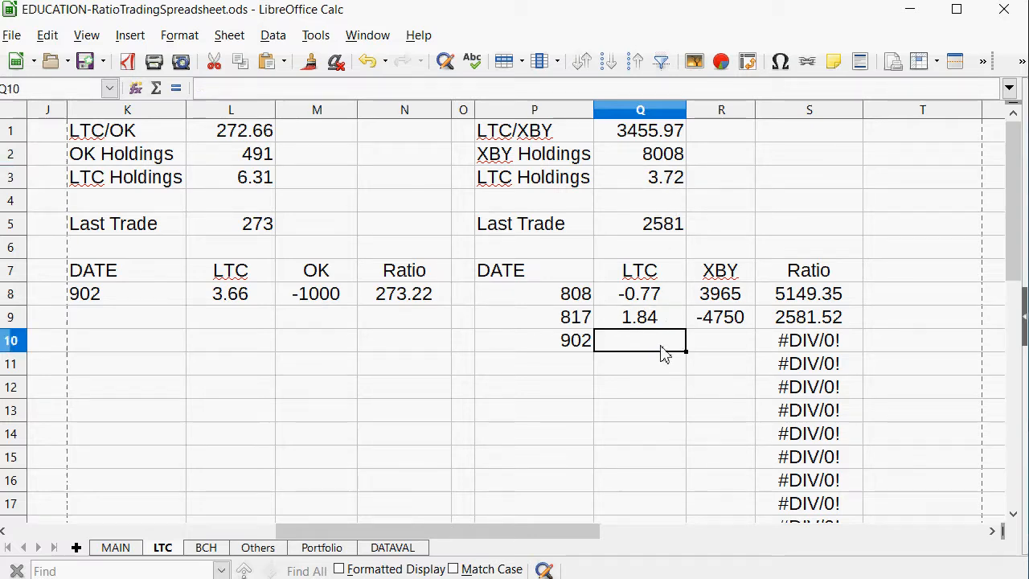
text(-.8)
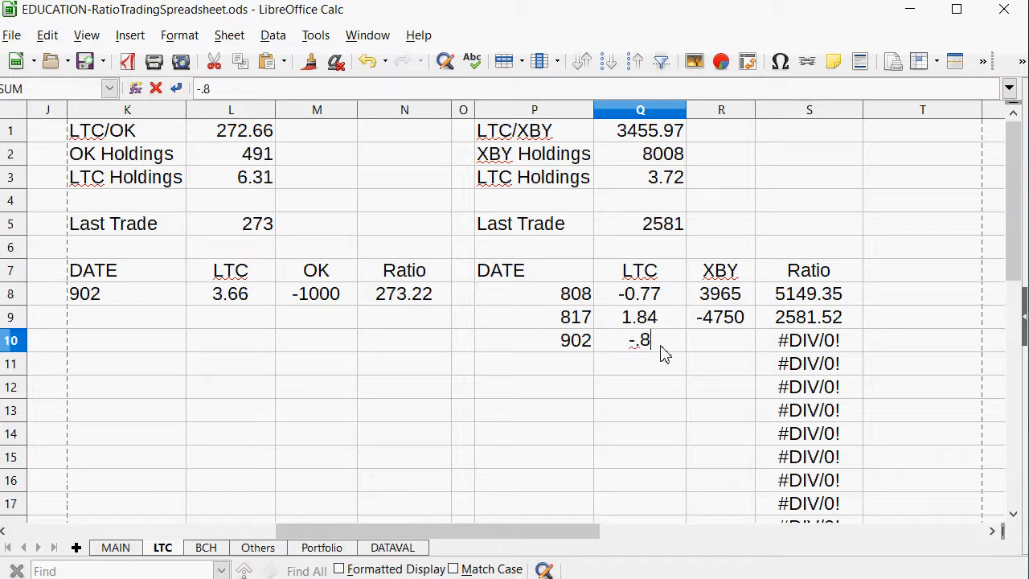
key(Tab)
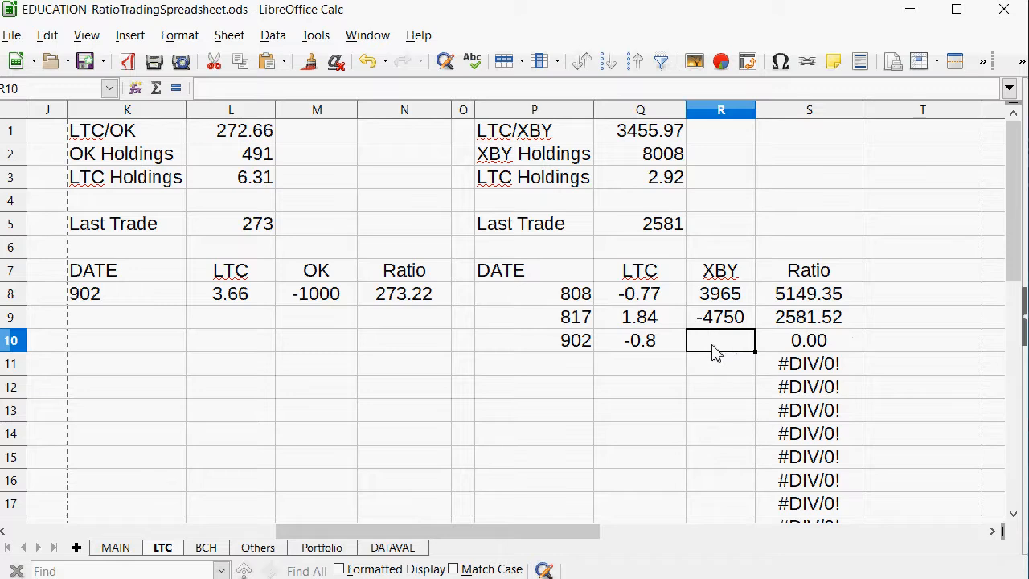
Try to calculate the XBY amount in R10 with the formula =.8Q1.
text(=.8)
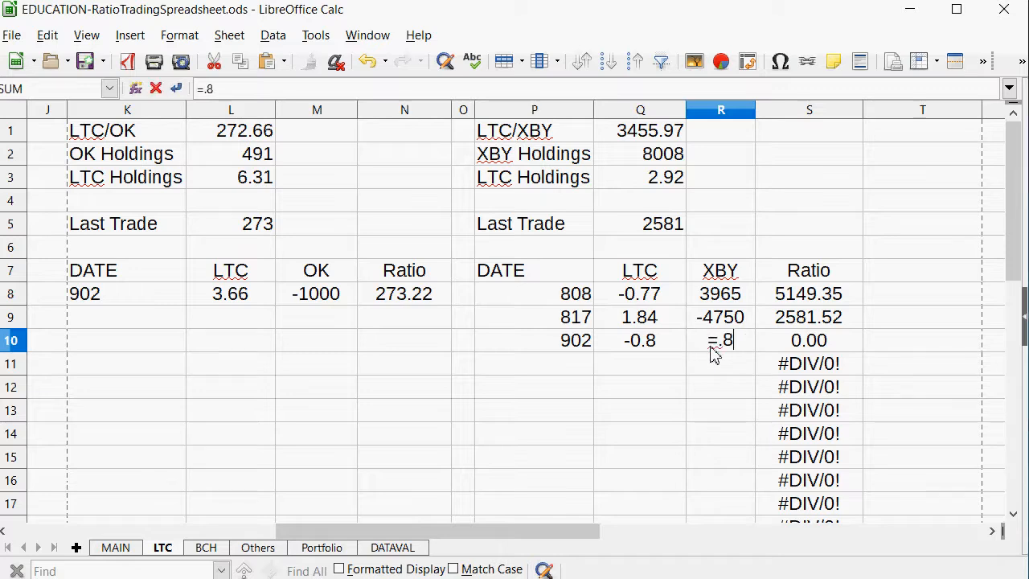
click(643, 132)
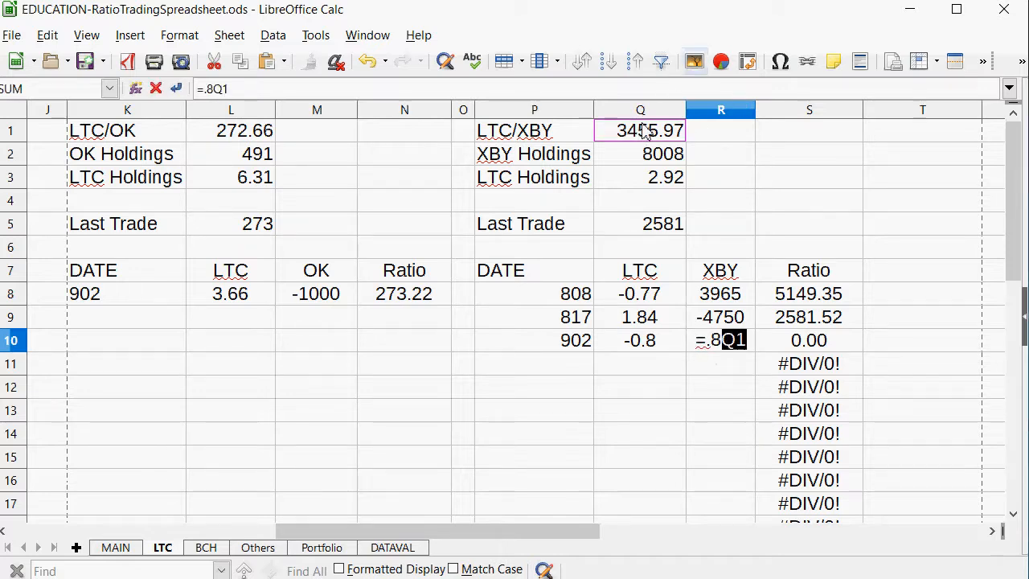
key(Return)
key(Up)
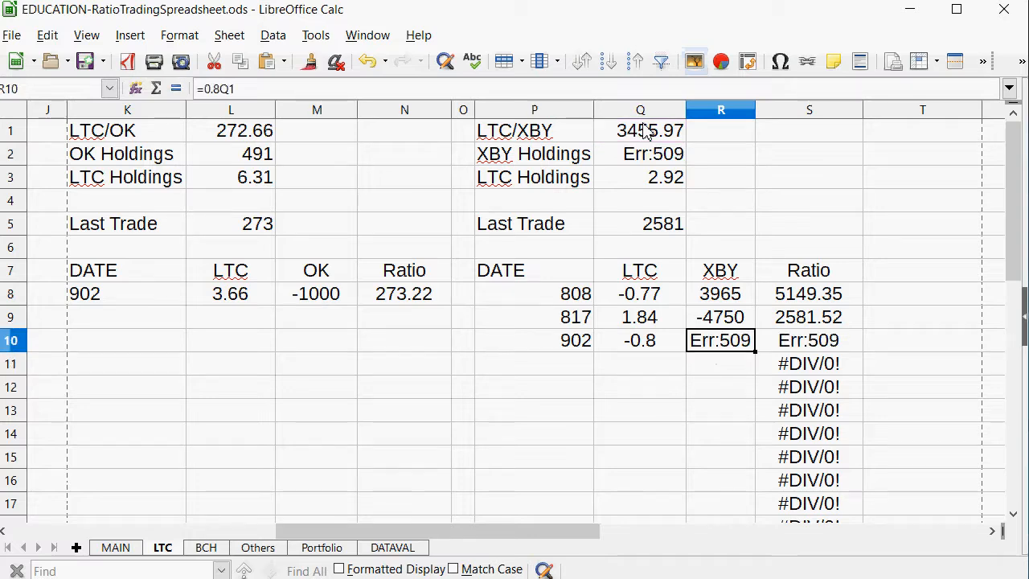
Calculate the XBY amount in R10 with =Q1*.8 and replace the formula with the rounded amount 2750.
text(=)
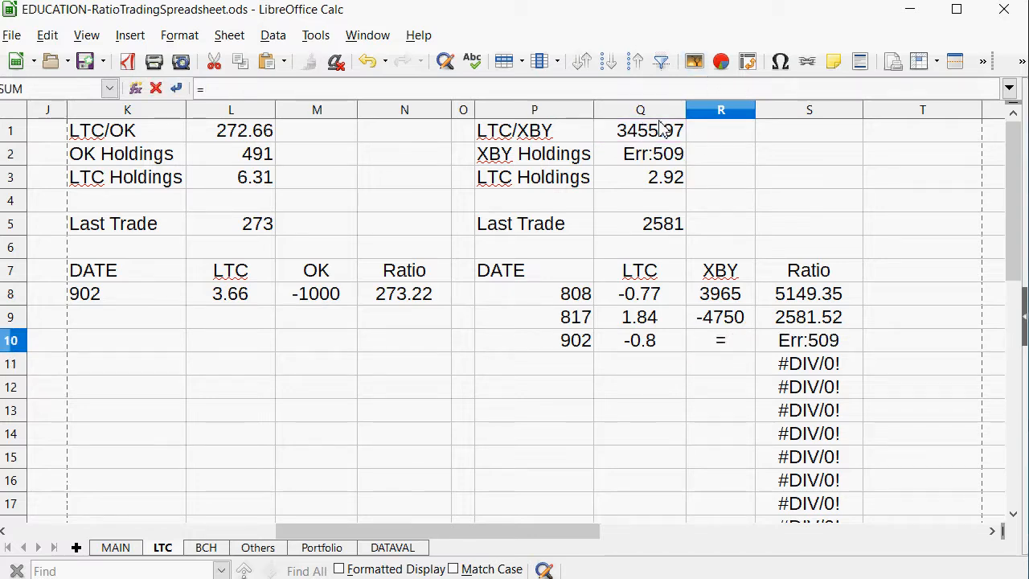
click(659, 128)
text(*.8)
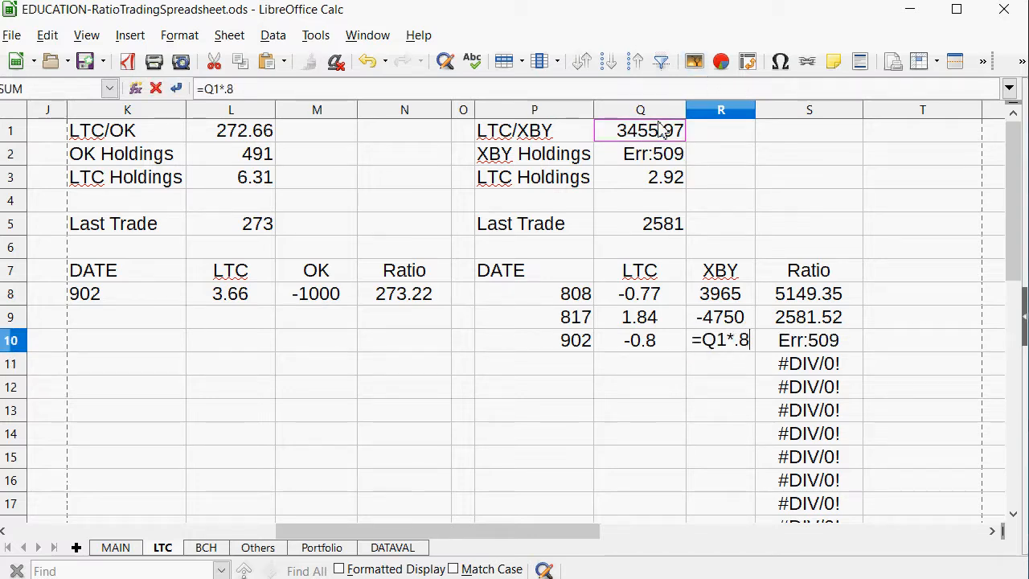
key(Return)
key(Up)
text(2750)
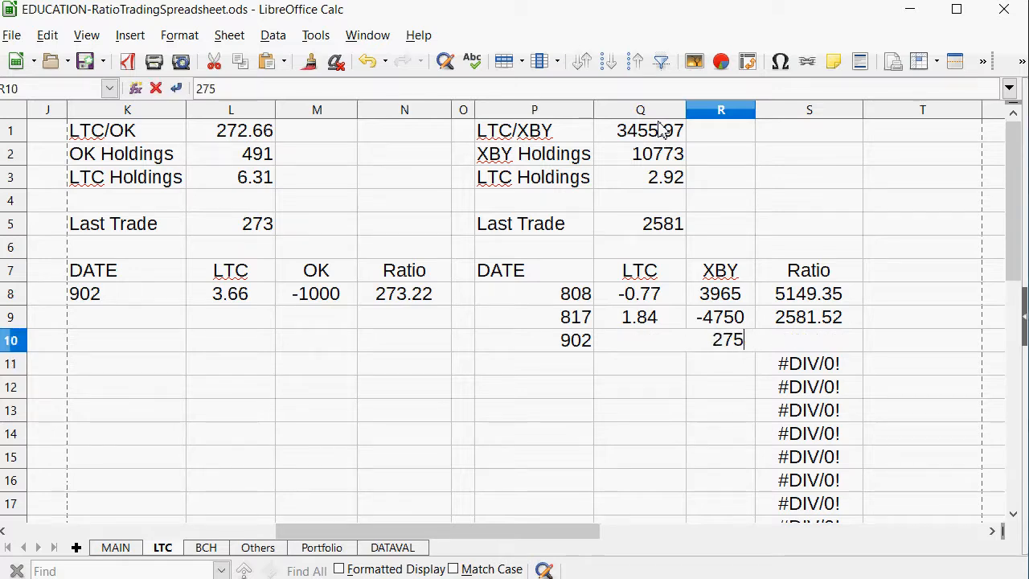
key(Return)
Set the LTC/XBY Last Trade ratio in Q5 to 3437.
key(Up)
key(Up)
key(Up)
key(Up)
key(Up)
key(Up)
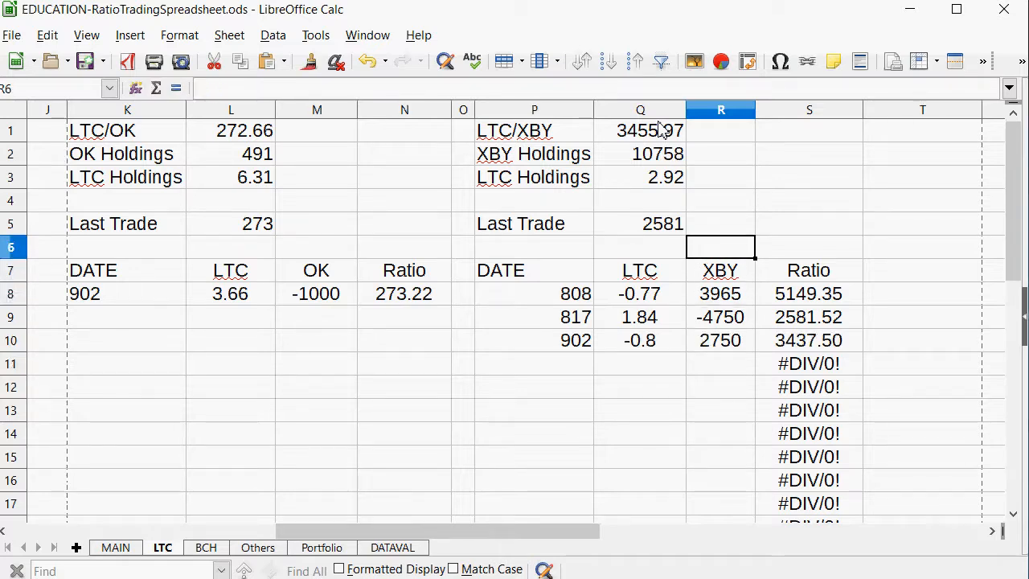
key(Left)
text(3437)
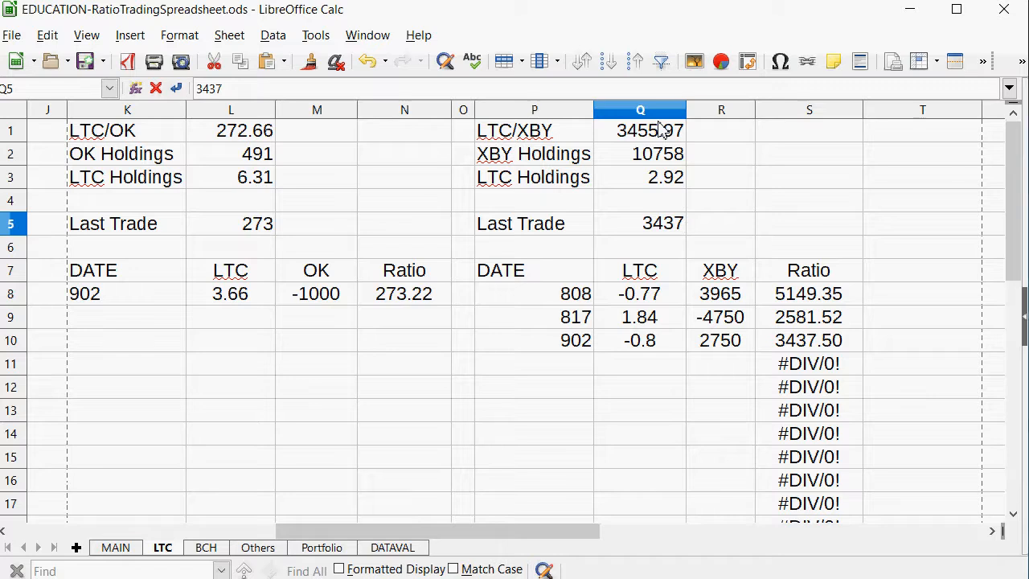
key(Return)
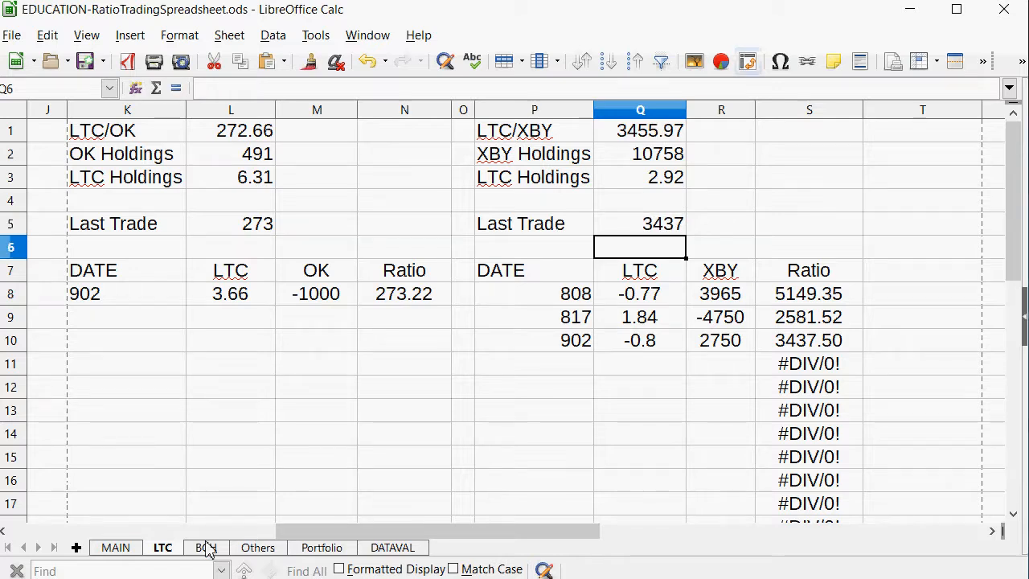
Check the BCH/GRS ratio row on the MAIN sheet and start a trade dated 902 in A13 of the BCH sheet.
click(131, 549)
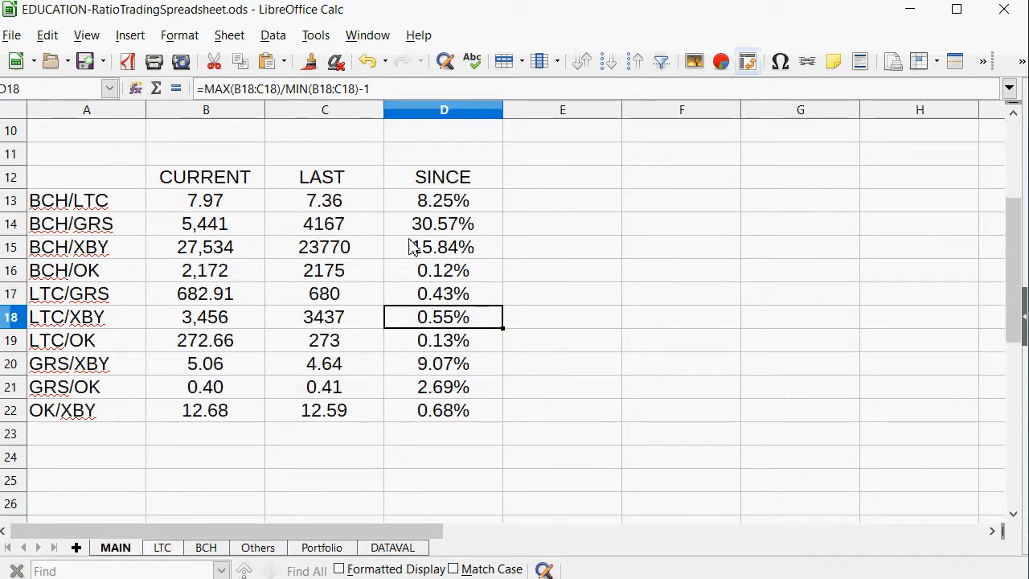
drag(435, 226, 93, 229)
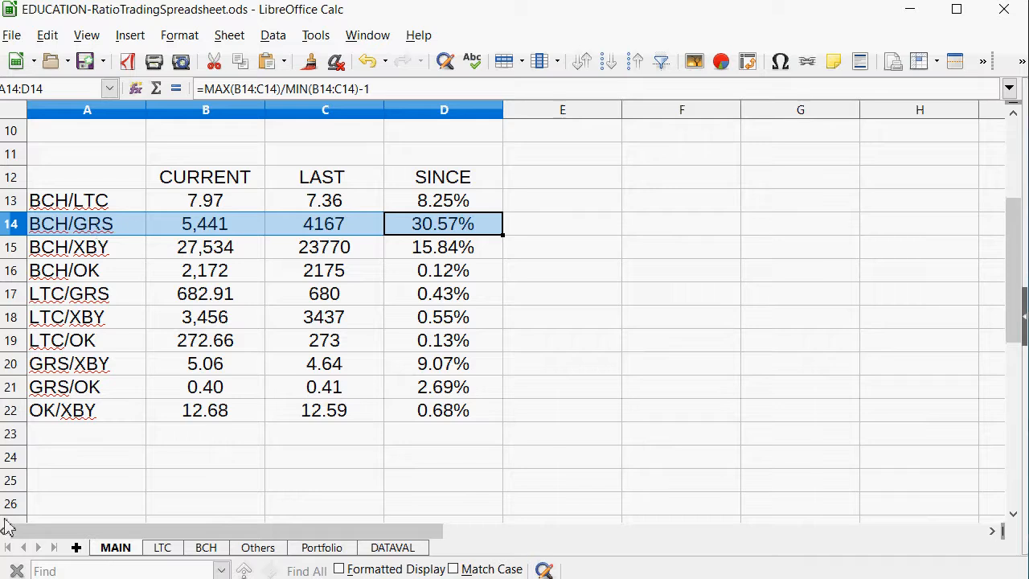
click(205, 548)
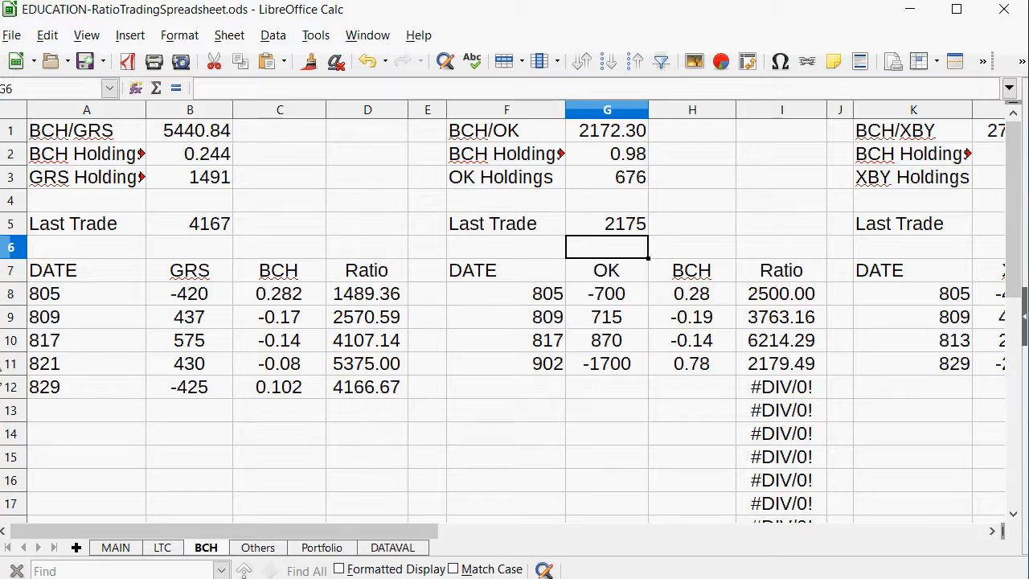
click(45, 410)
text(90)
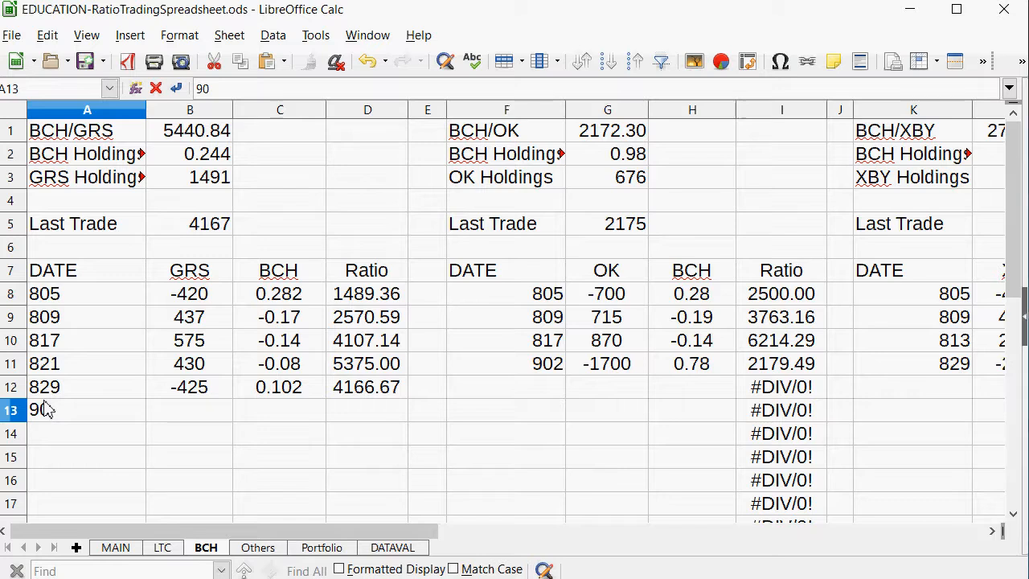
text(2)
key(Tab)
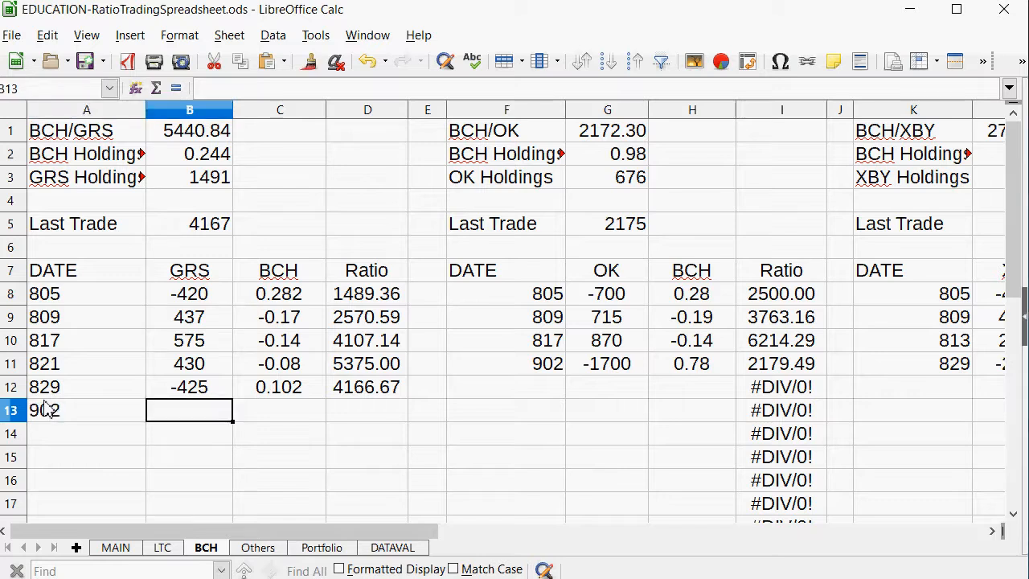
Review the BCH and GRS holdings formulas and enter a BCH amount of -0.08 in C13 for the 902 trade.
key(Tab)
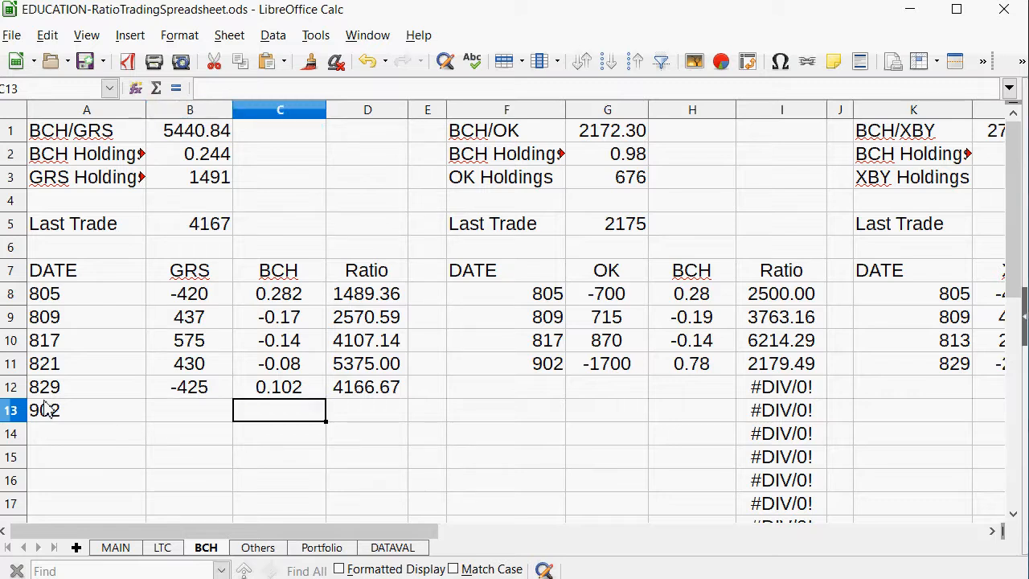
click(202, 159)
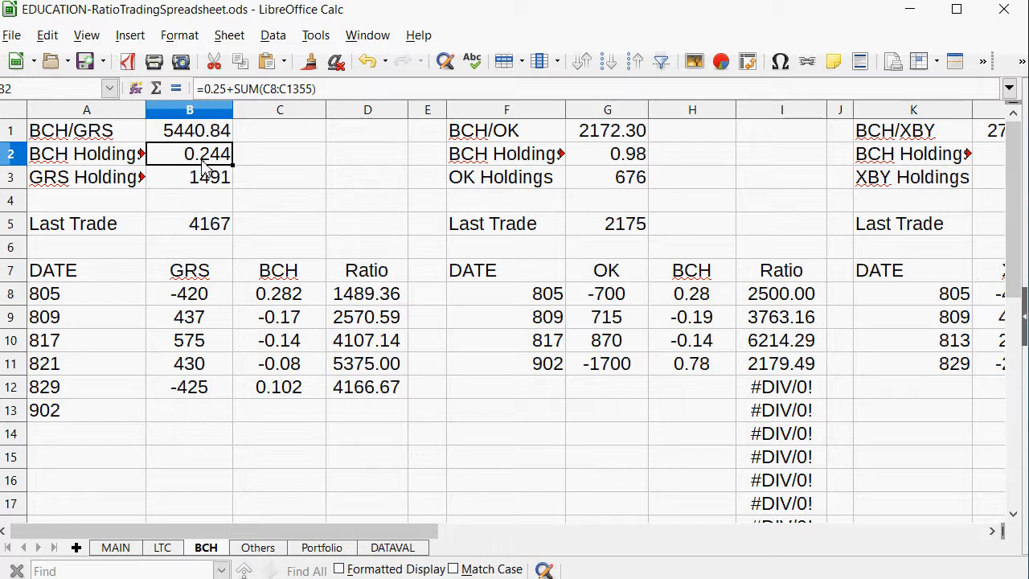
click(208, 188)
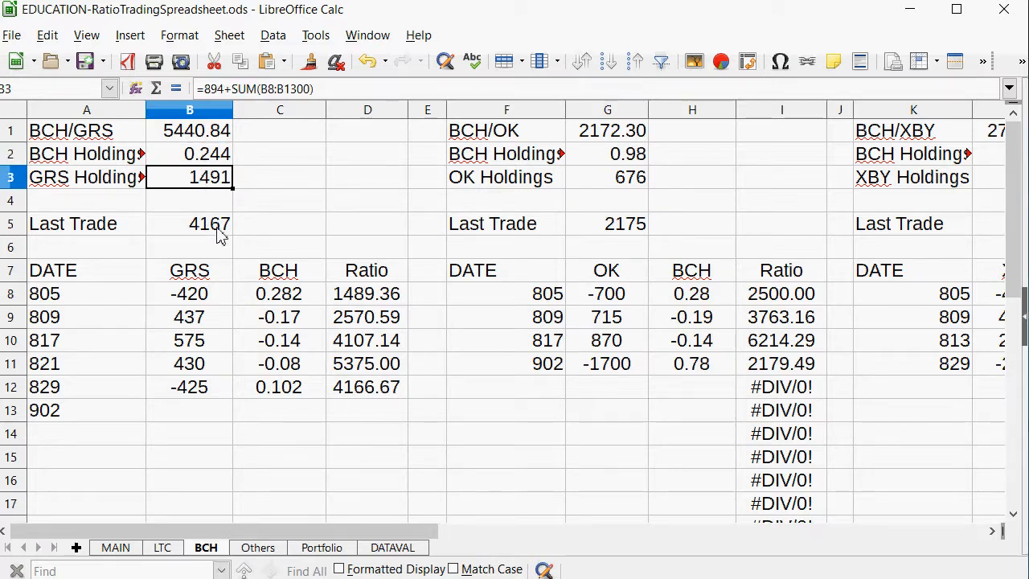
click(185, 413)
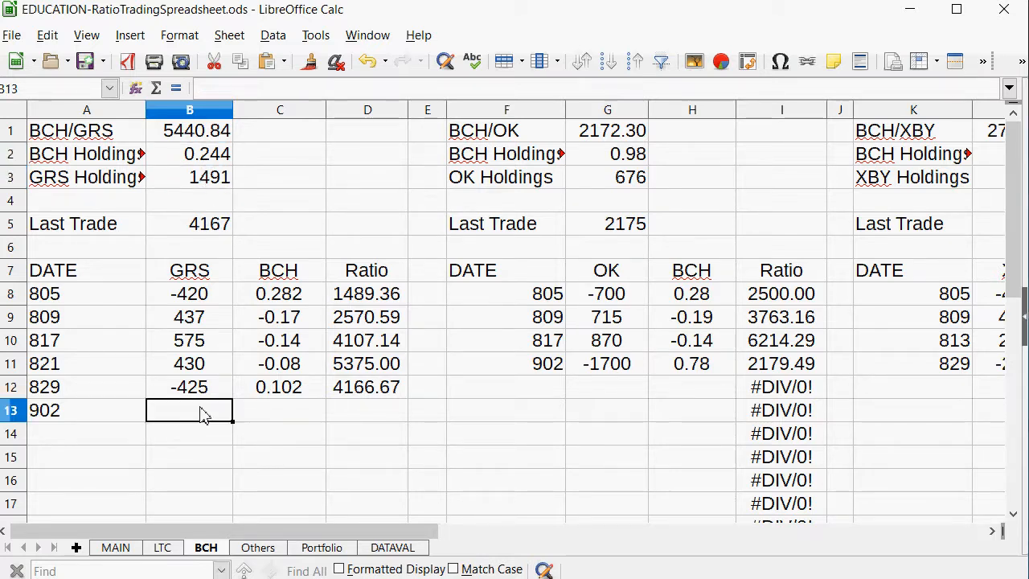
click(295, 409)
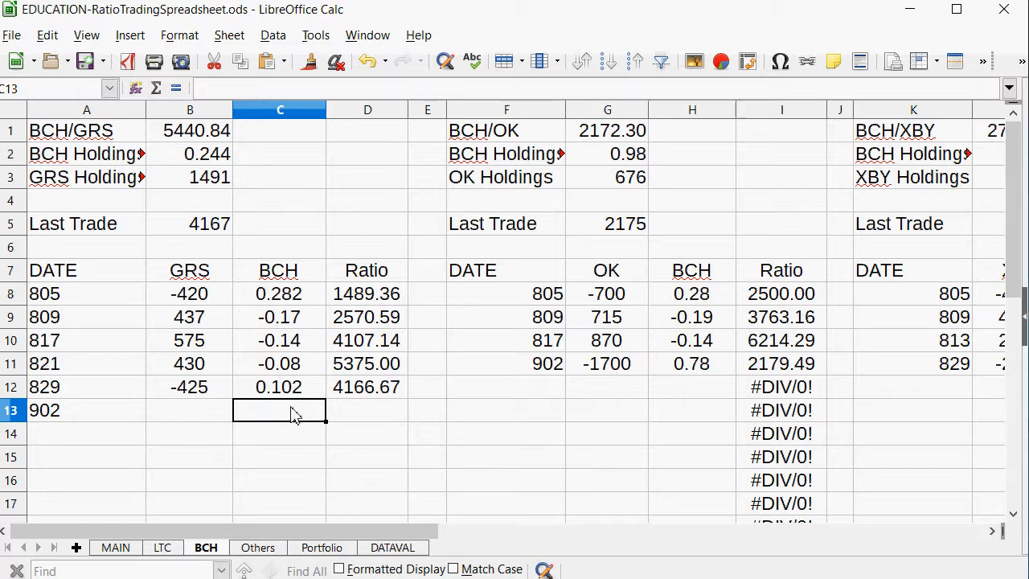
text(-0.)
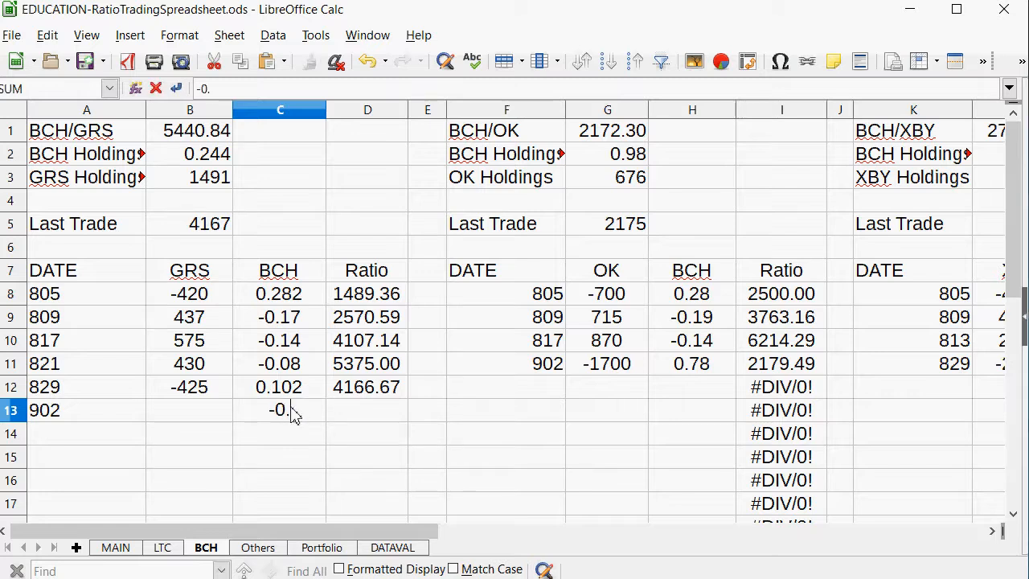
text(8)
key(Left)
key(Right)
text(-0.)
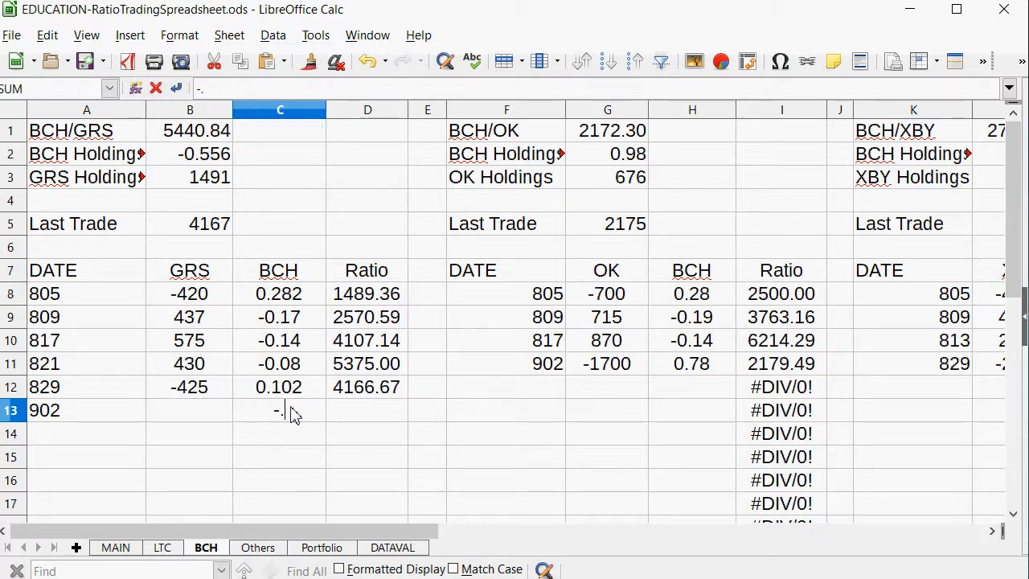
text(08)
key(Left)
Calculate the GRS amount in B13 with =.08*B1 and replace the formula with the rounded amount 430.
text(=)
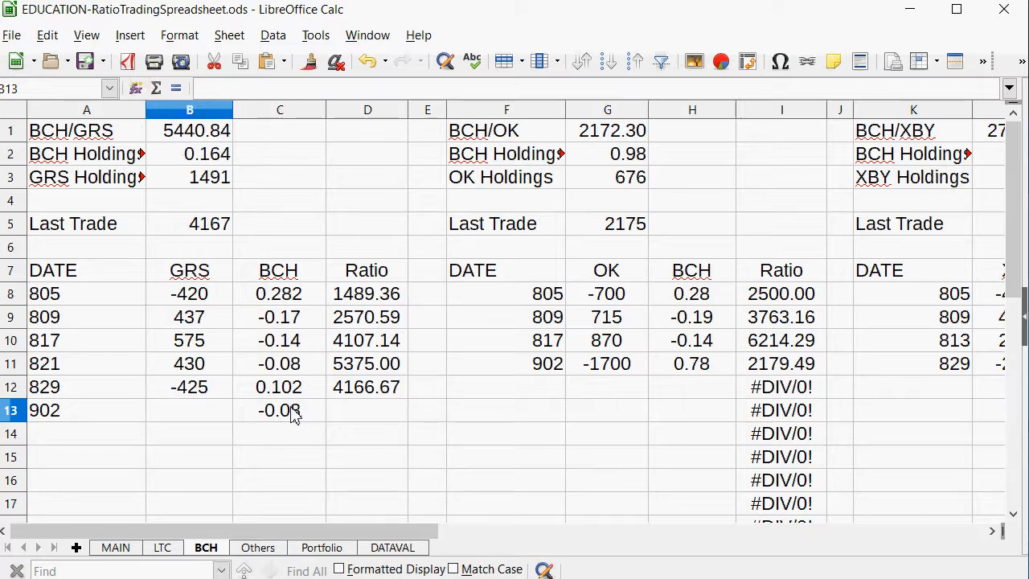
text(.08)
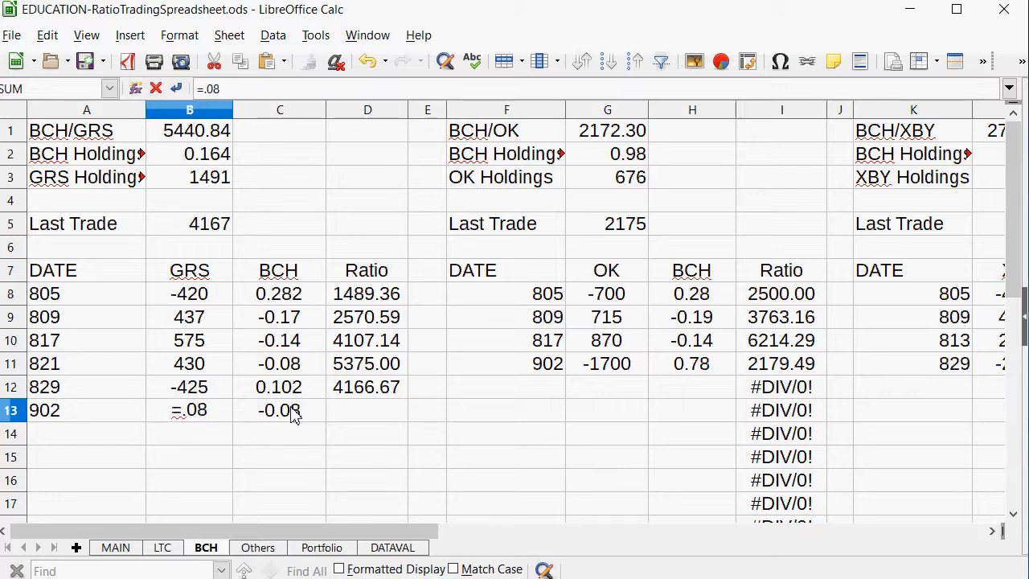
text(*)
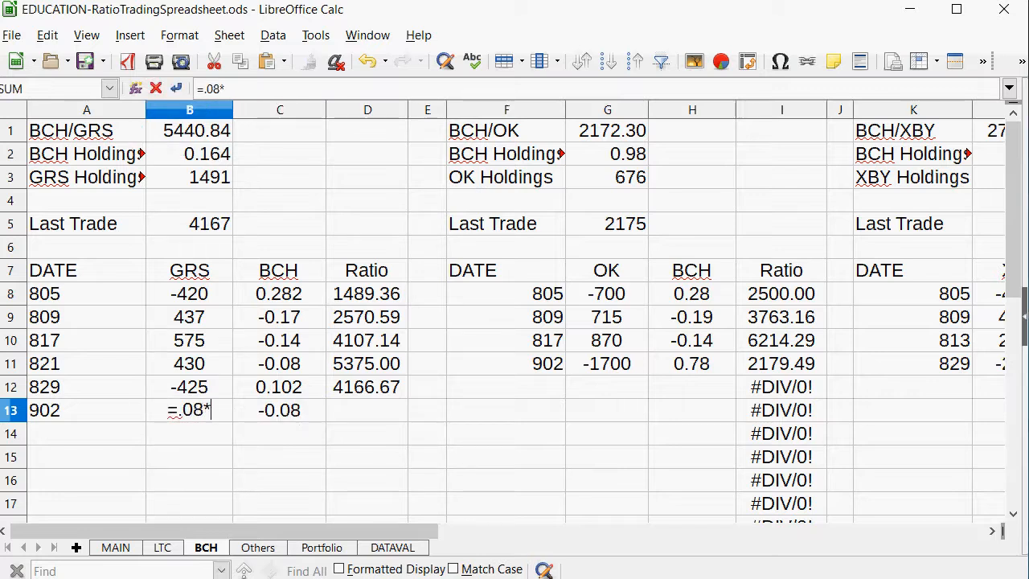
click(174, 137)
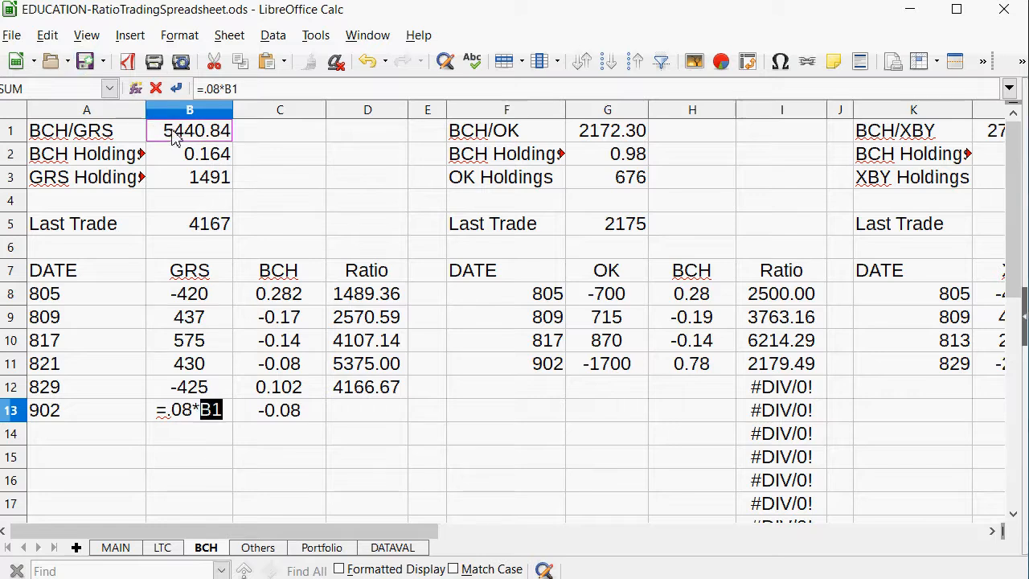
key(Return)
key(Up)
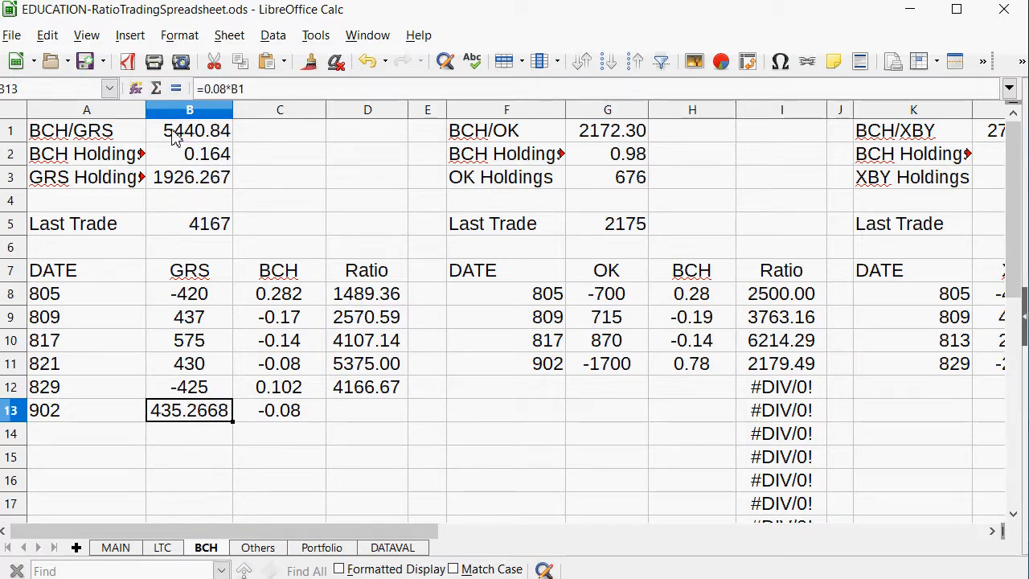
text(430)
key(Return)
Copy the BCH/GRS ratio formula from D12 into D13 for the 902 trade.
key(Right)
key(Right)
key(Up)
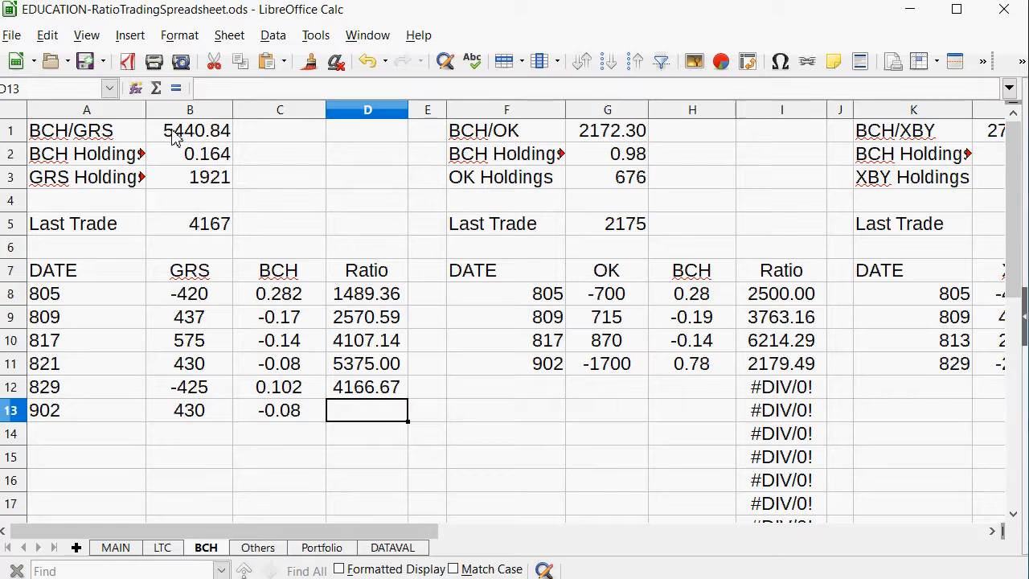
key(Left)
key(Left)
key(Up)
key(Down)
key(Right)
key(Right)
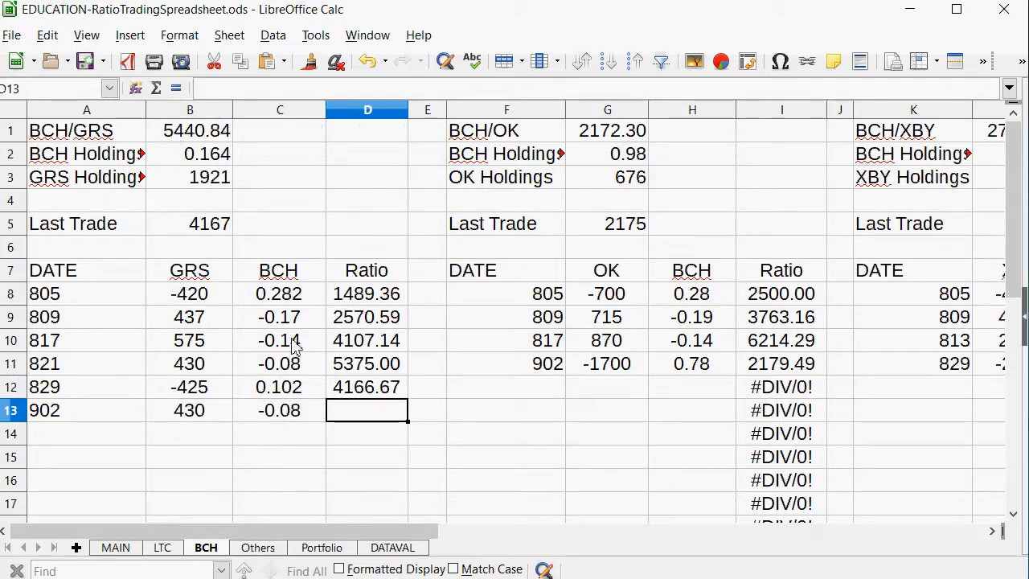
click(378, 389)
right_click(384, 390)
click(426, 415)
right_click(396, 413)
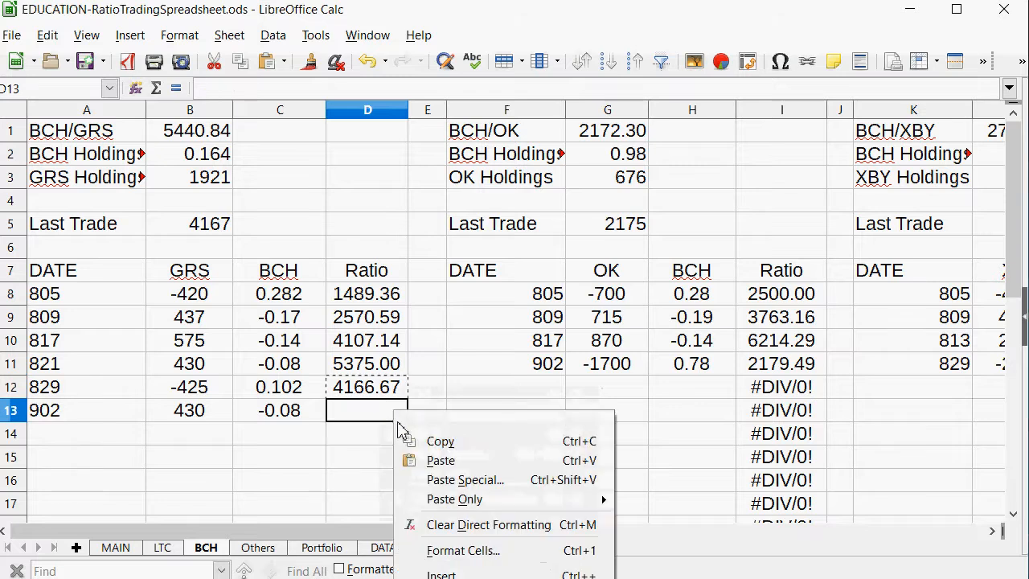
click(408, 460)
Set the BCH/GRS Last Trade ratio in B5 to 5375.
click(219, 230)
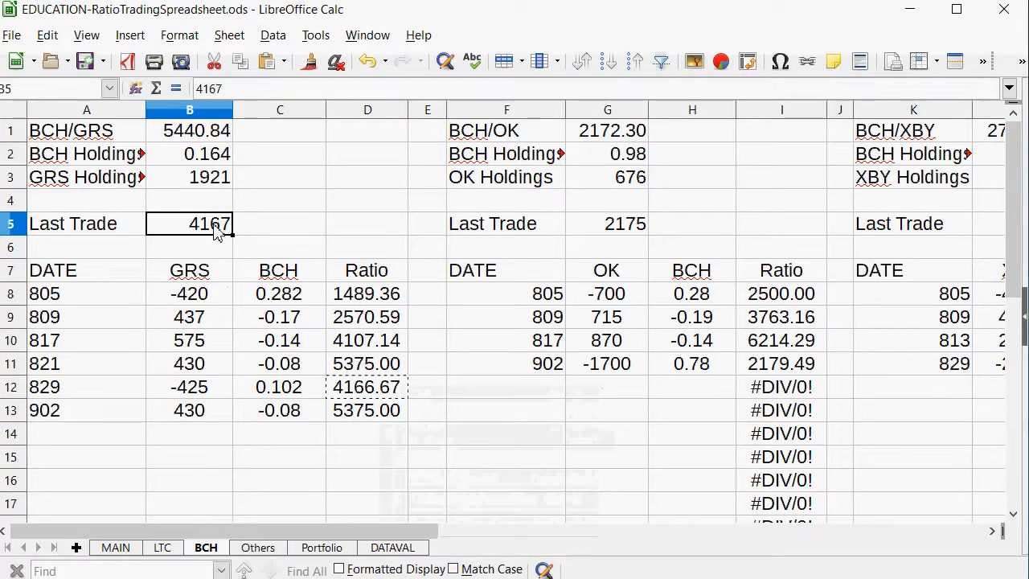
text(5375)
key(Return)
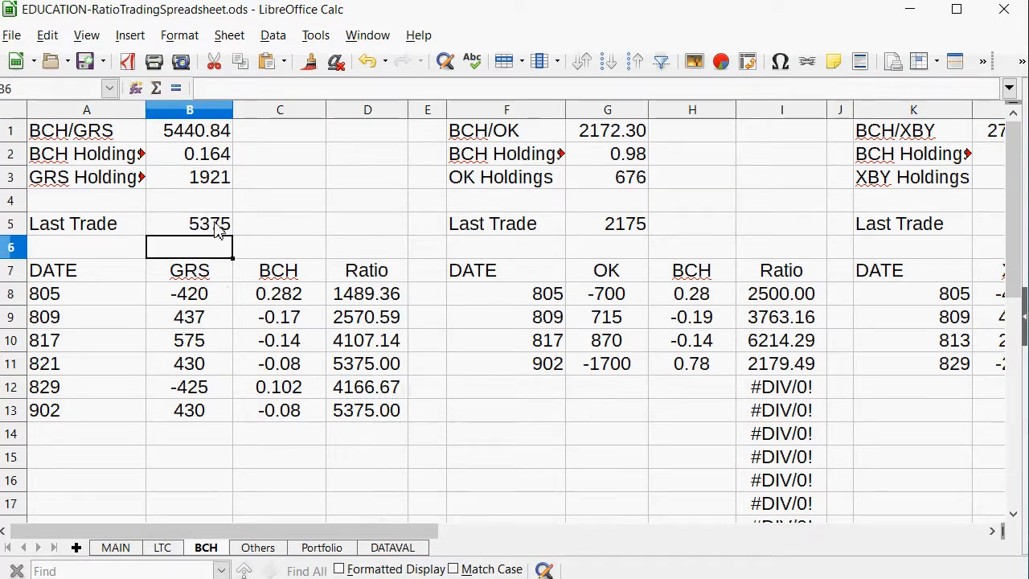
Examine the ownership and net value of each coin on the Portfolio sheet, comparing OKCash and Groestlcoin with the others.
click(323, 550)
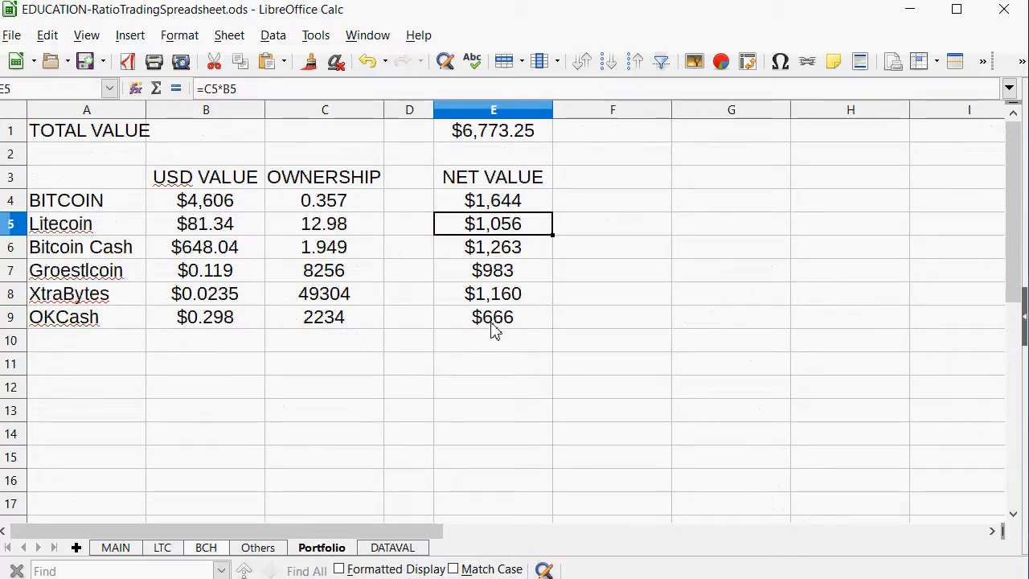
drag(492, 324, 97, 321)
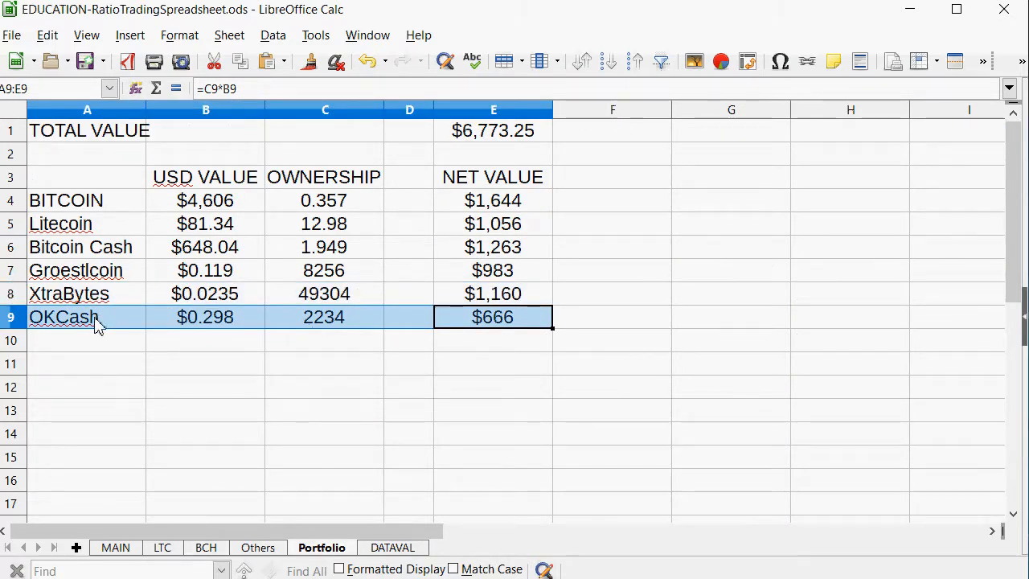
drag(493, 278, 49, 270)
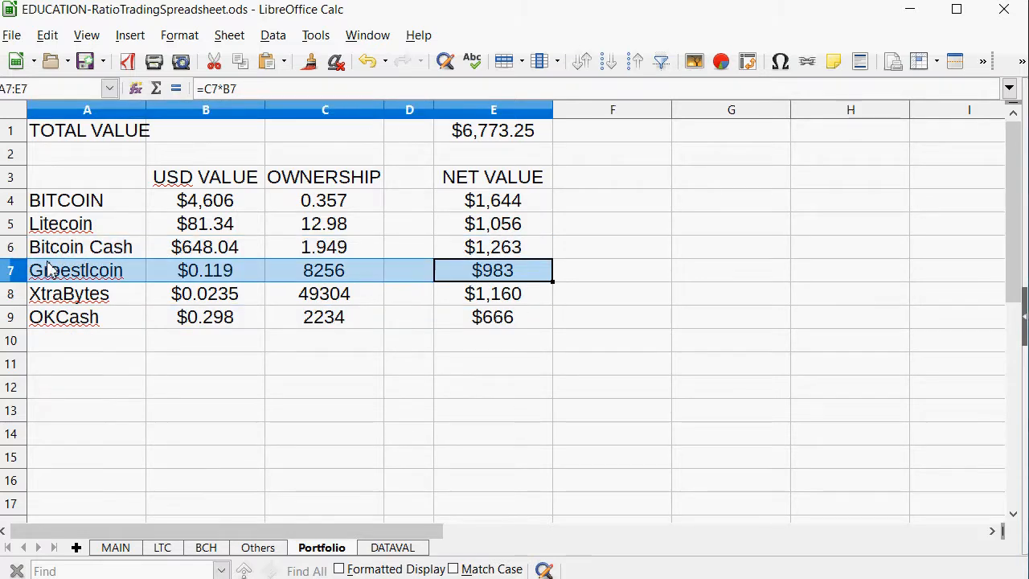
drag(485, 308, 11, 228)
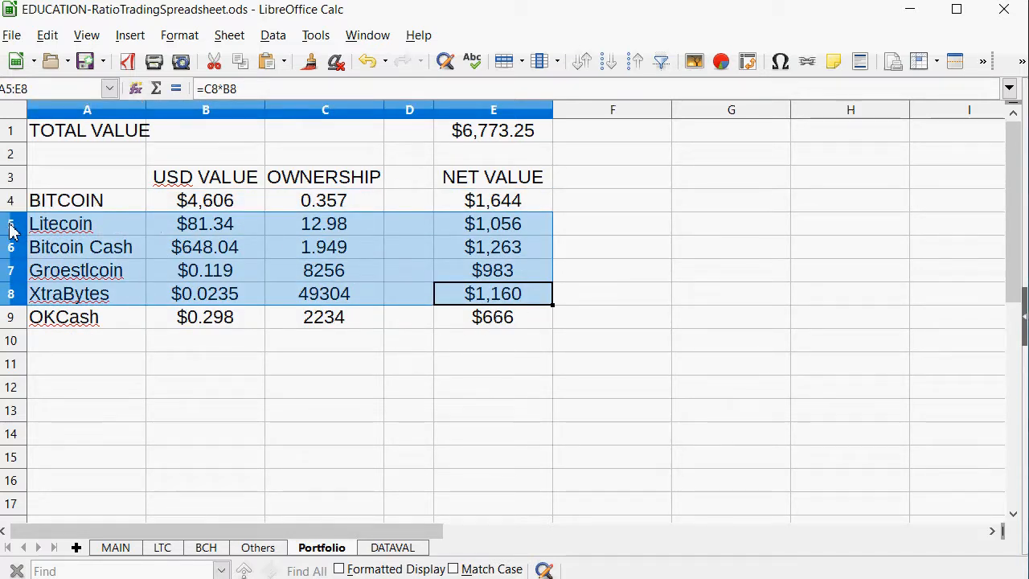
click(190, 271)
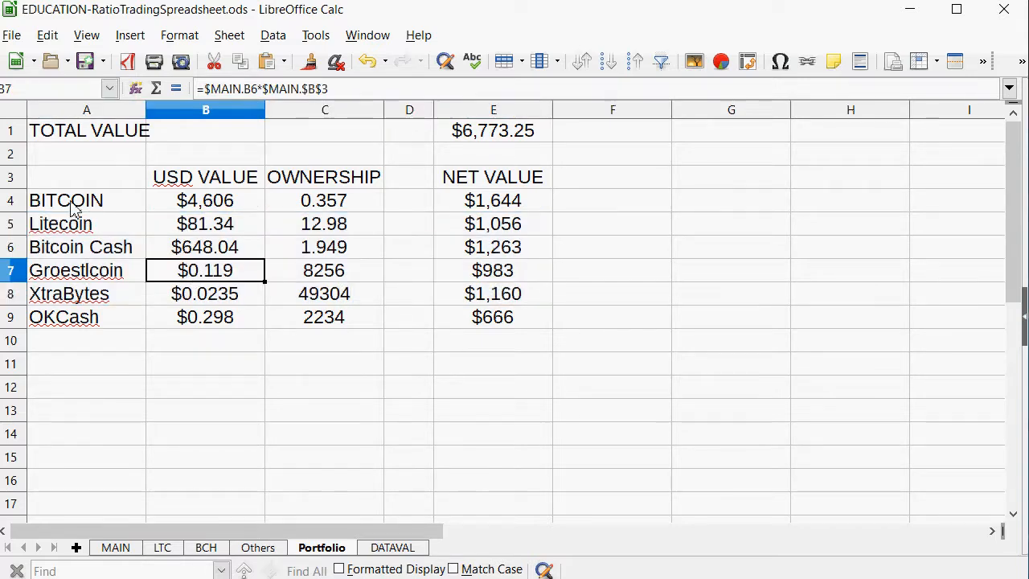
drag(72, 208, 486, 318)
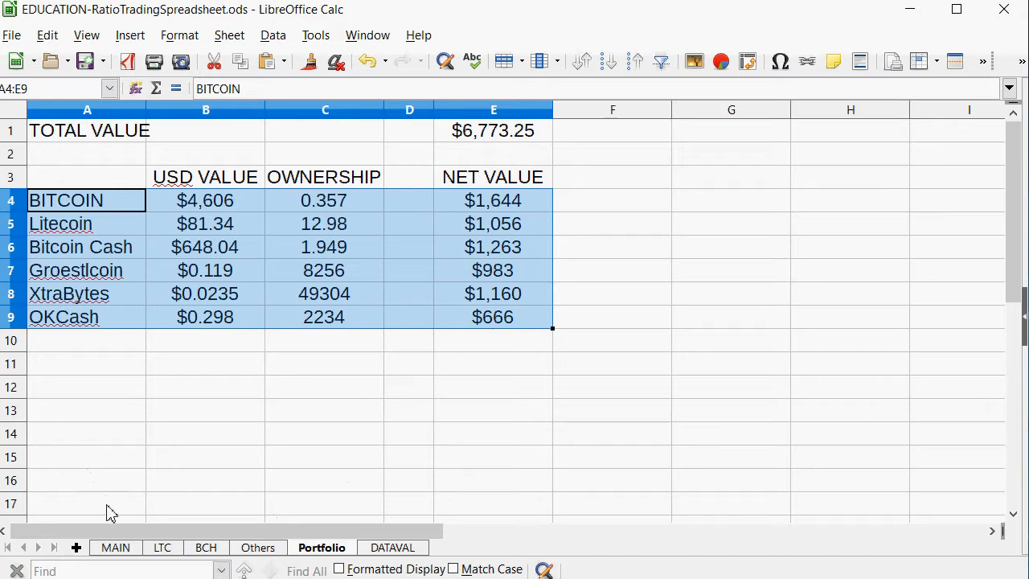
Review the price changes in C3:C8 on the MAIN sheet and set the date in A1 to 906.
click(113, 551)
scroll(364, 210, up, 3)
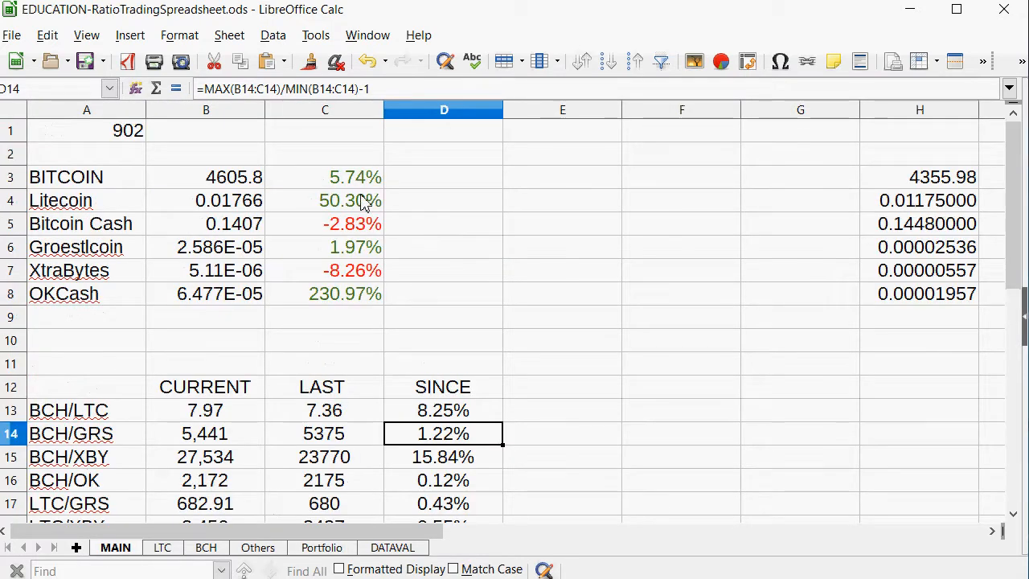
drag(365, 178, 345, 309)
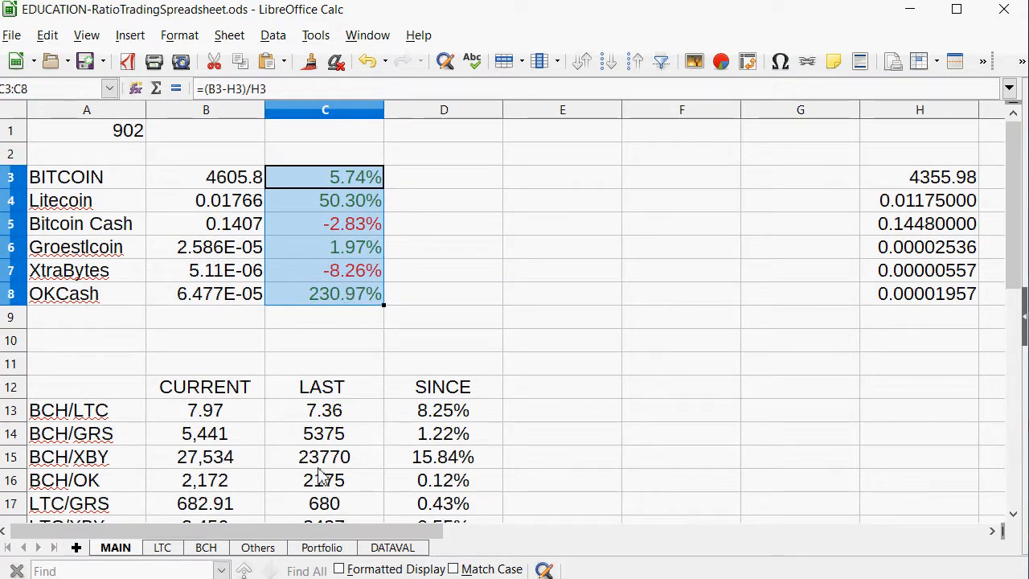
click(142, 139)
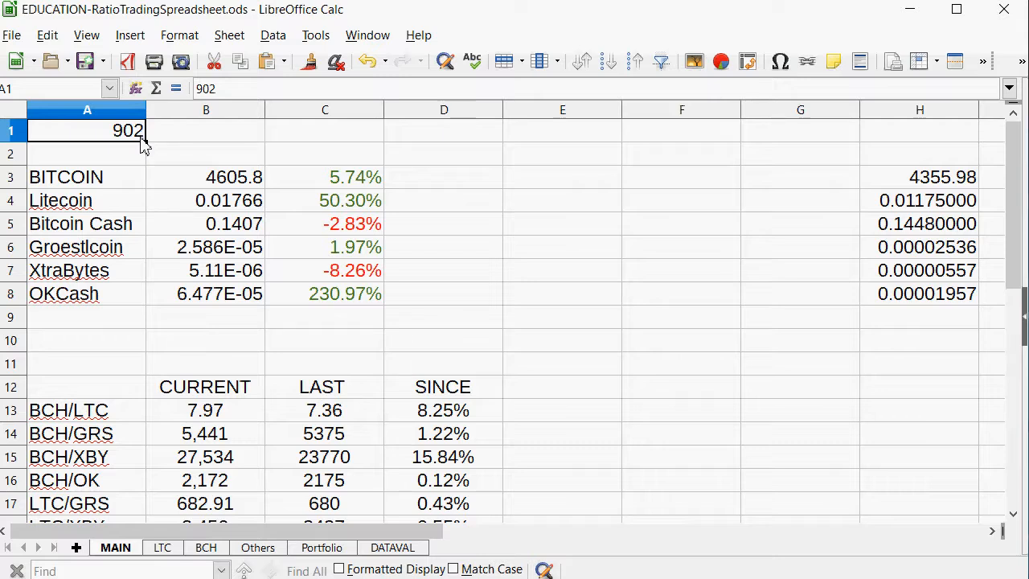
text(906)
key(Return)
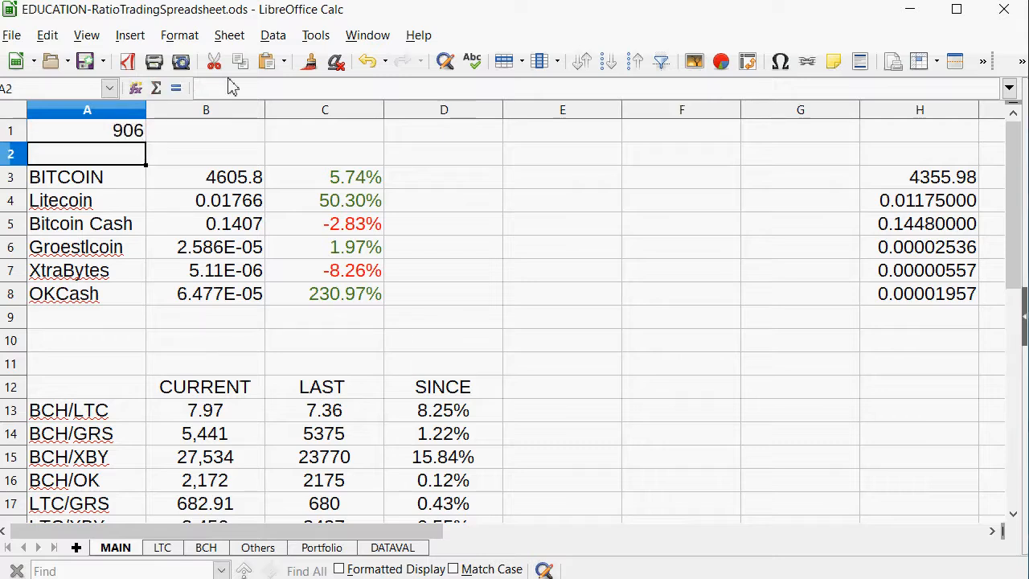
Switch to the gamprices file in Notepad and add a "done" line below the price set ending in 0.00006477.
key(alt+Tab)
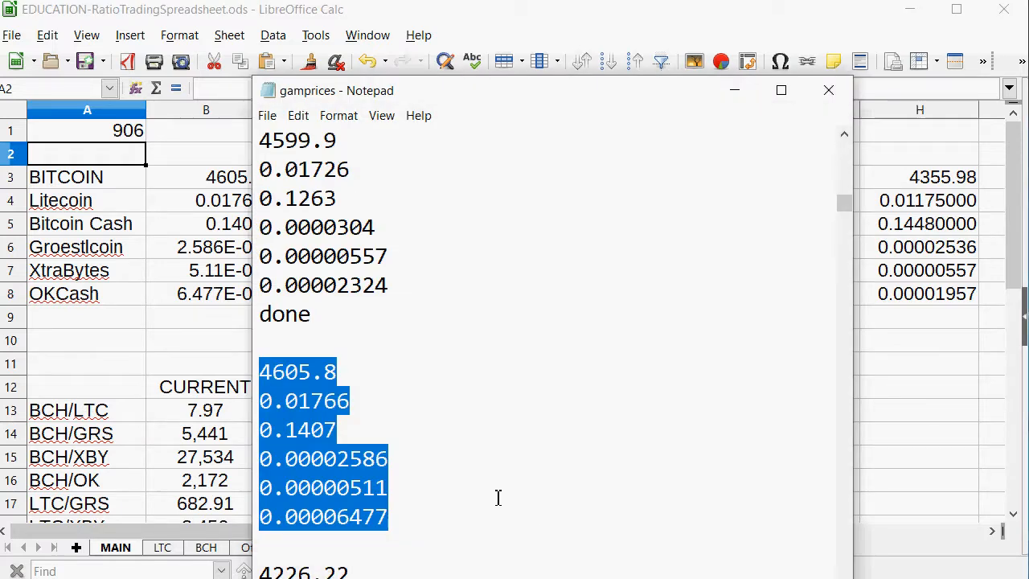
scroll(494, 464, down, 1)
click(455, 423)
key(Return)
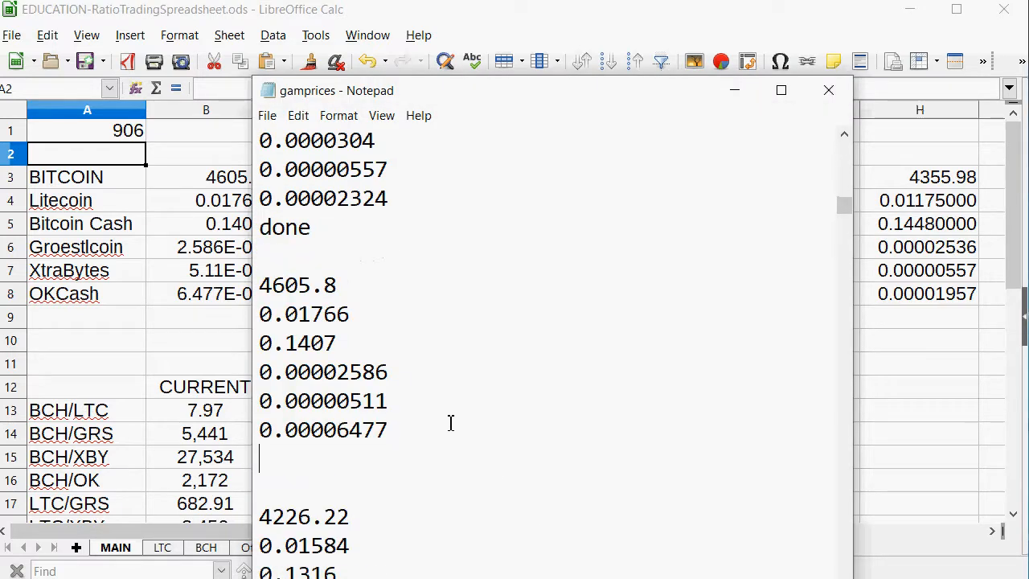
text(done)
scroll(512, 373, down, 2)
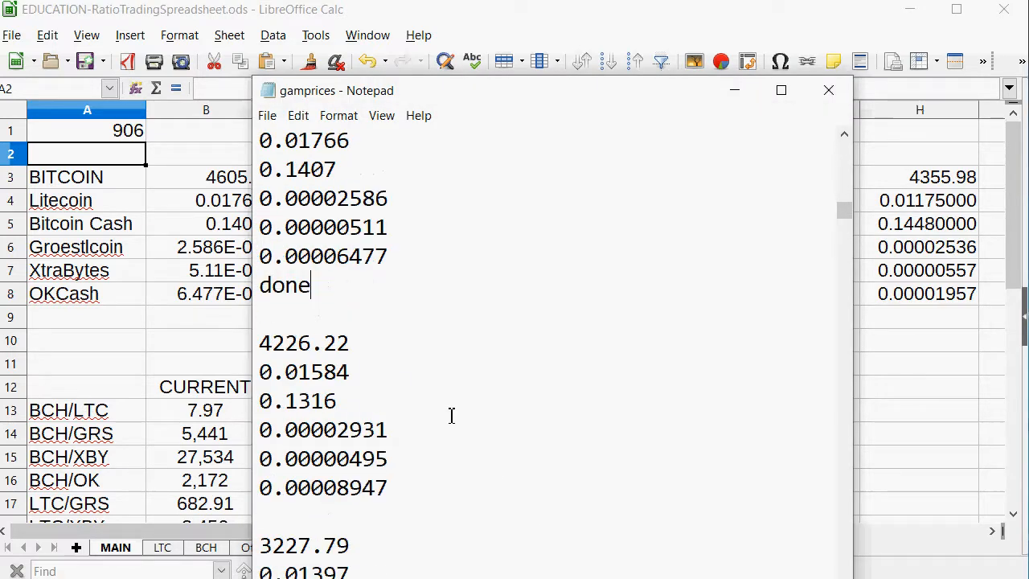
Copy the six Notepad prices from 4226.22 to 0.00008947 and paste them as text into B3:B8 on the MAIN sheet in Calc.
drag(390, 509, 222, 345)
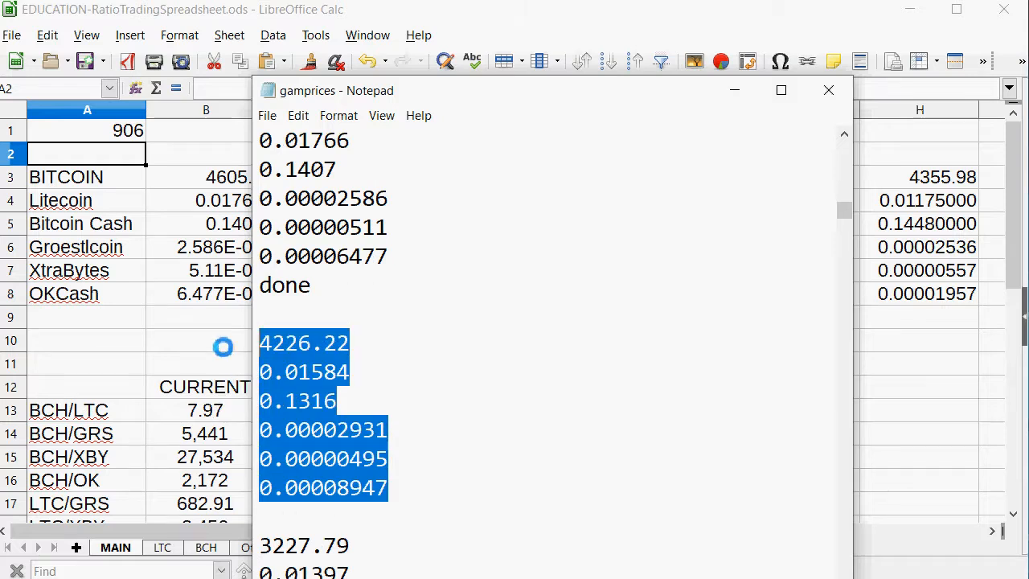
right_click(308, 383)
click(348, 439)
click(203, 387)
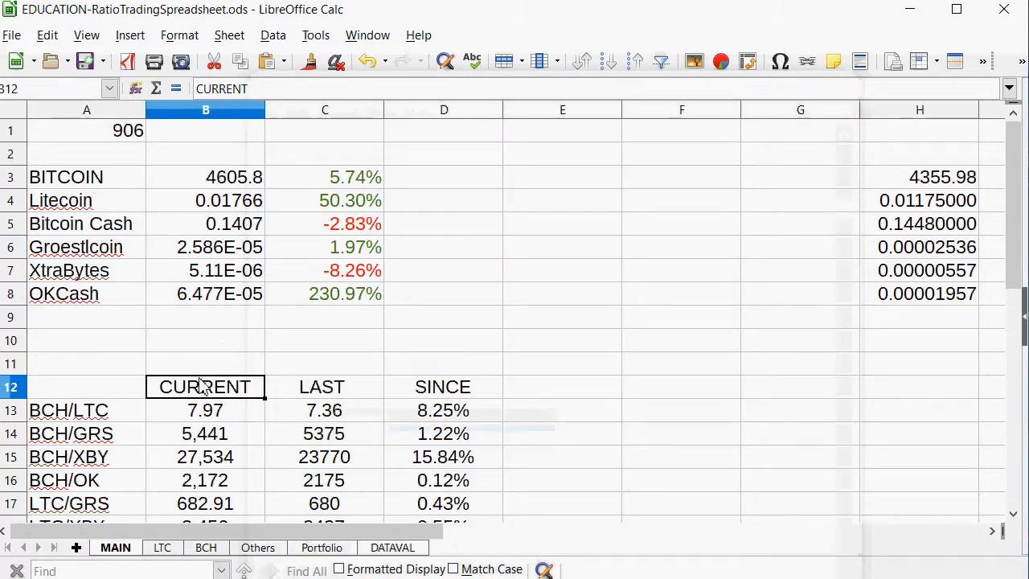
click(88, 211)
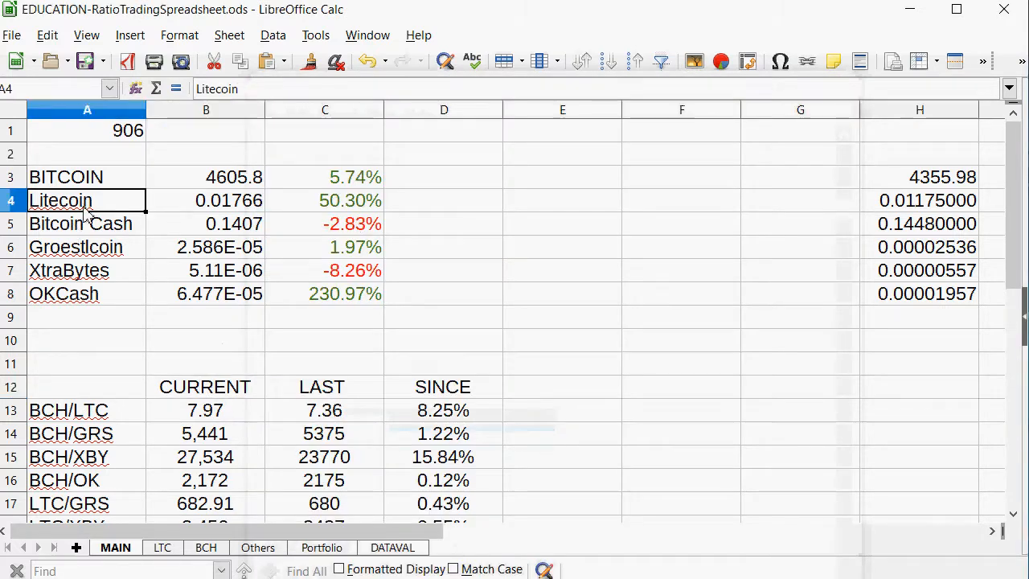
right_click(247, 173)
click(289, 218)
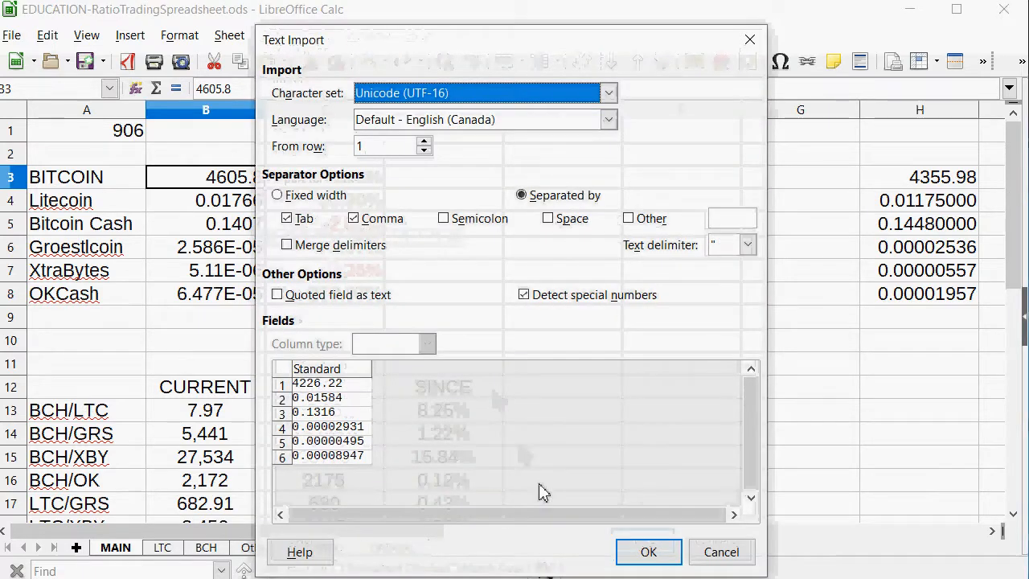
click(644, 552)
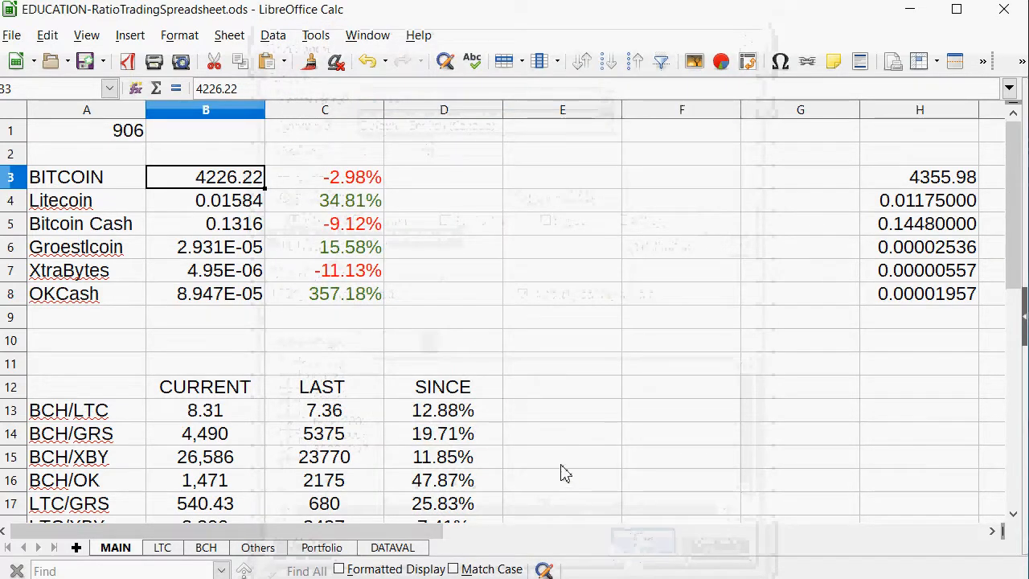
Start a new trade row in the LTC/OK table on the LTC sheet with the date 906 in K9.
drag(334, 291, 35, 312)
scroll(632, 314, down, 2)
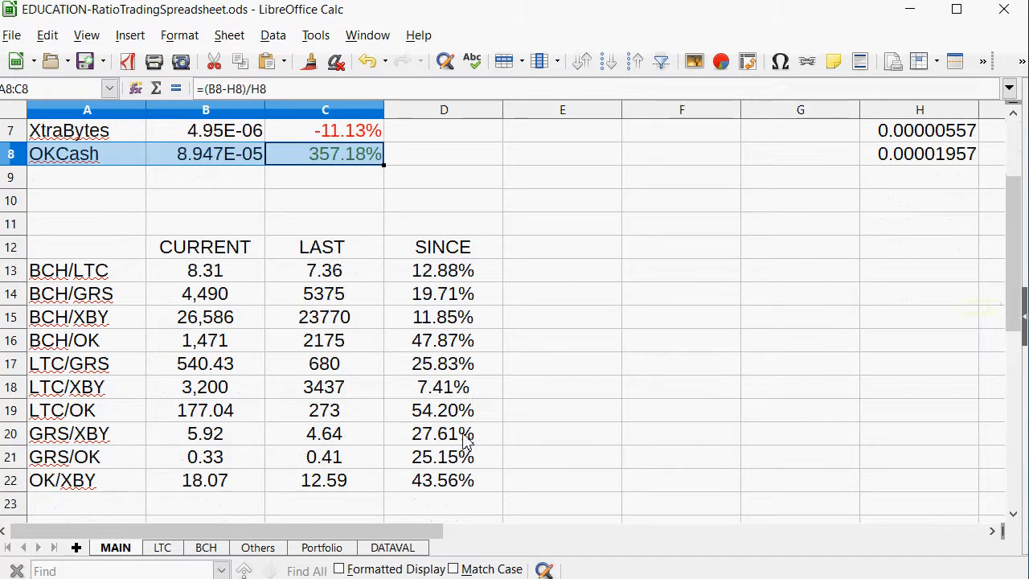
drag(451, 389, 84, 418)
click(175, 547)
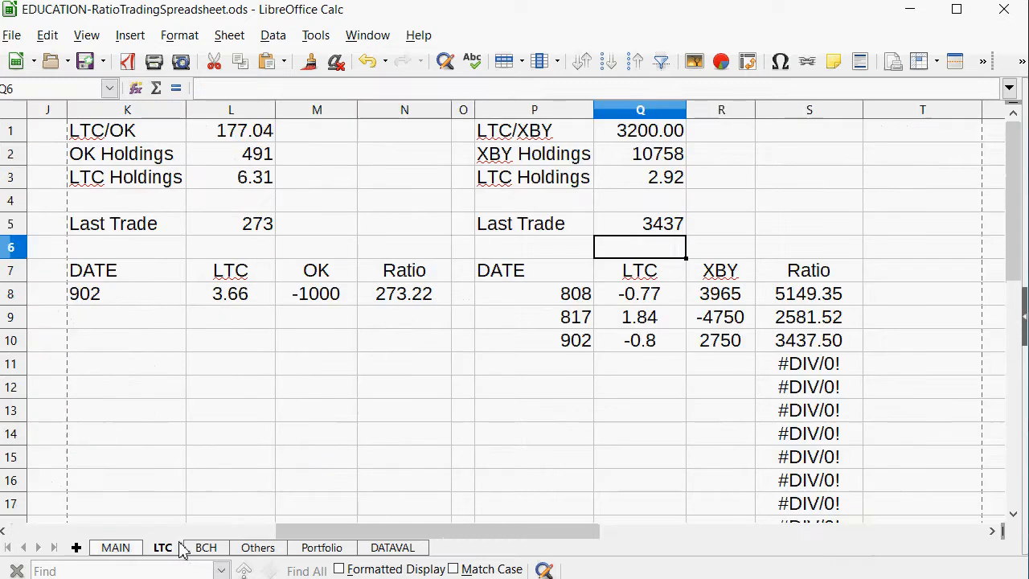
drag(495, 531, 473, 532)
click(158, 322)
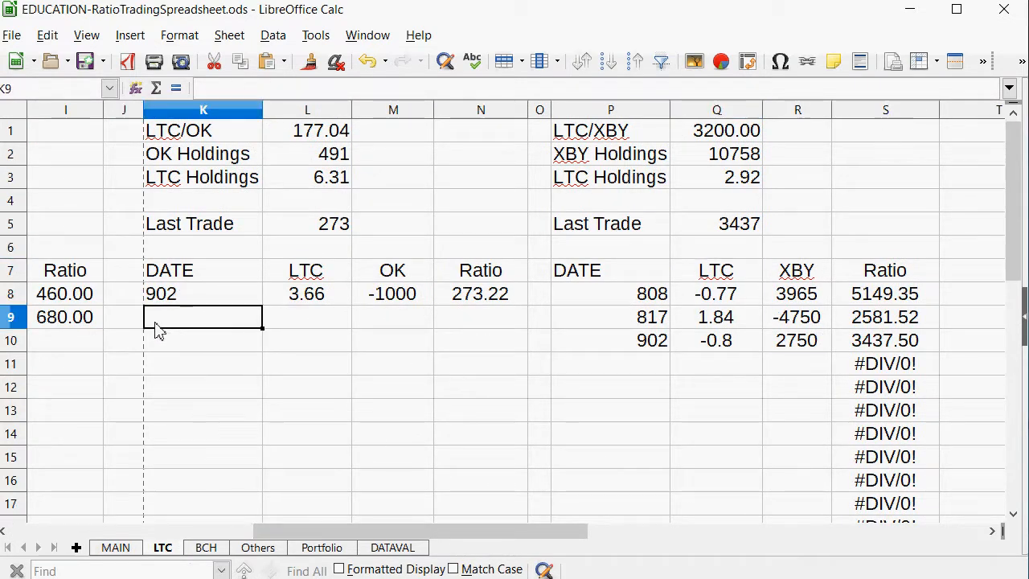
text(906)
key(Tab)
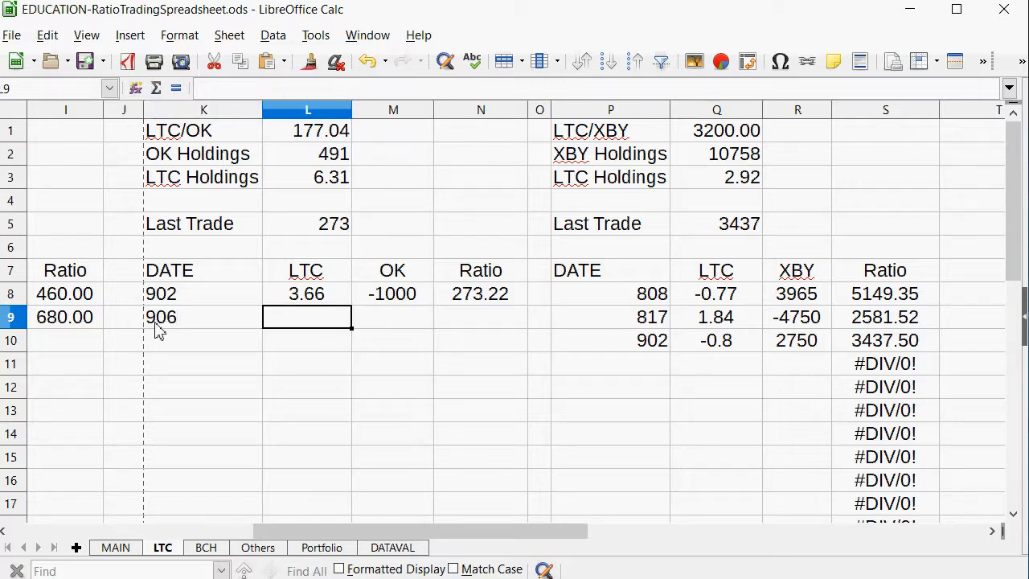
Enter -250 as the OK amount in M9 for the 906 LTC/OK trade.
key(Tab)
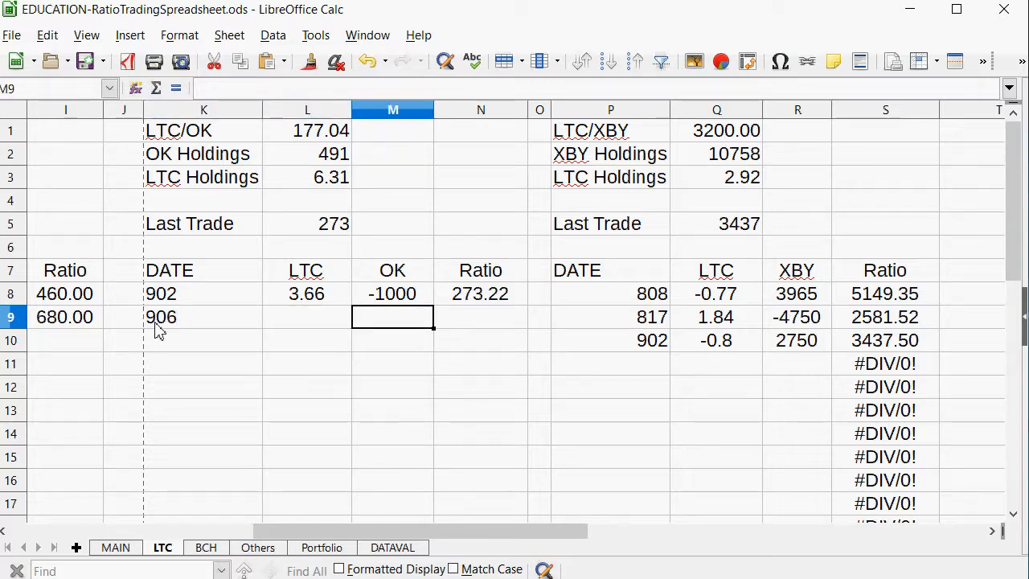
text(-2)
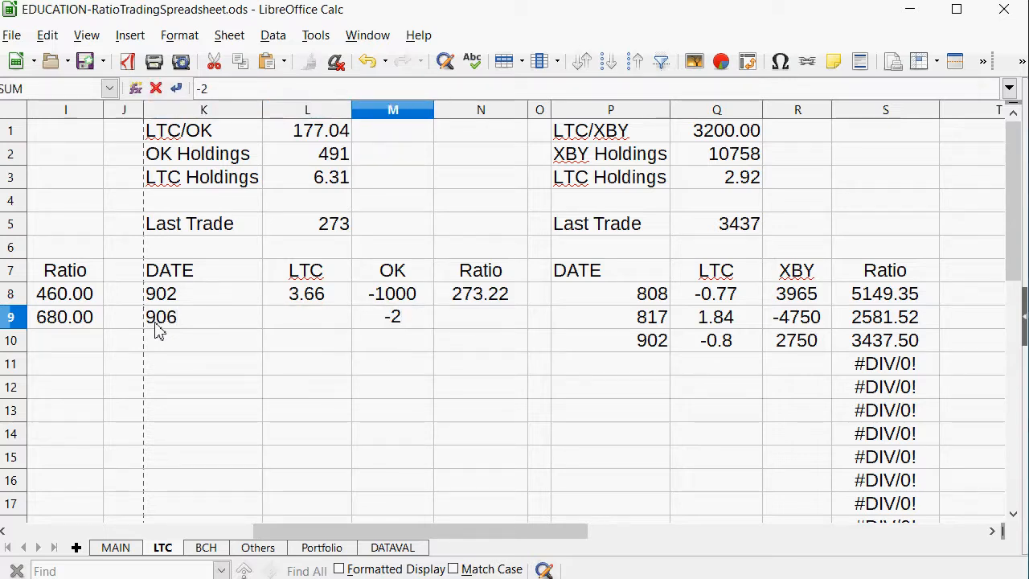
text(50)
key(shift+Tab)
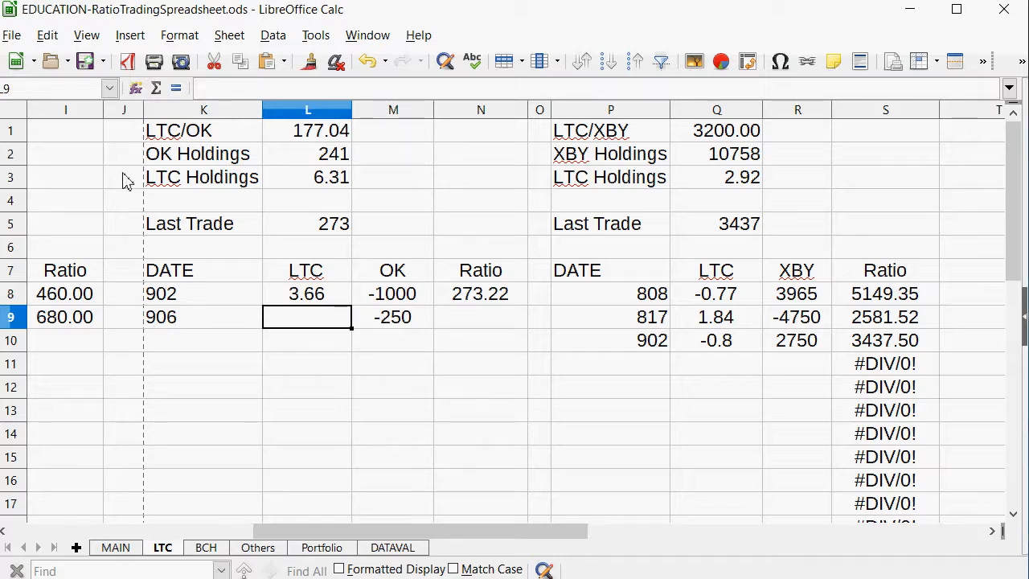
Calculate the trade's LTC amount in L9 with =M9/L1 and replace the formula with the fixed positive value 1.41.
text(=)
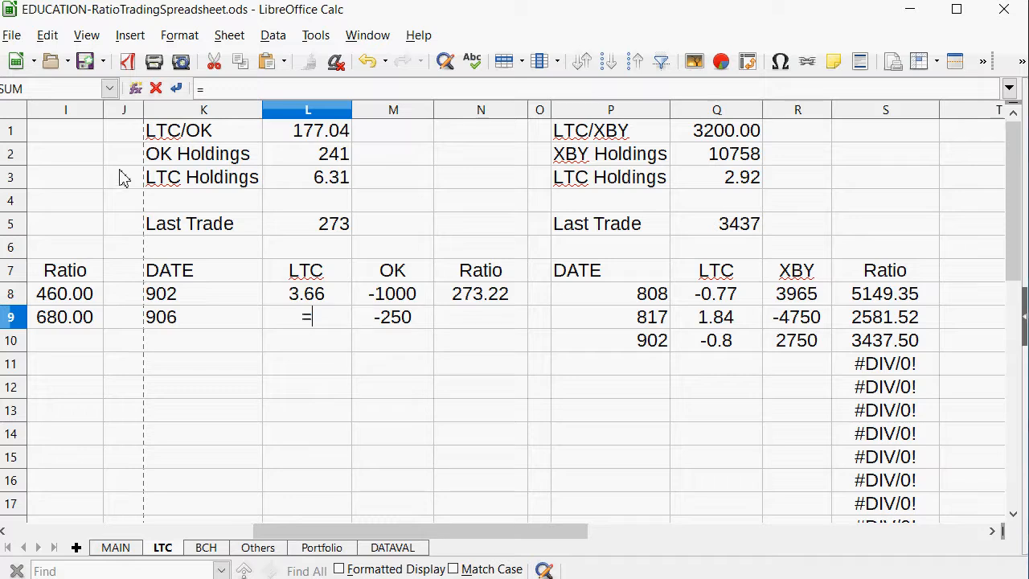
click(399, 331)
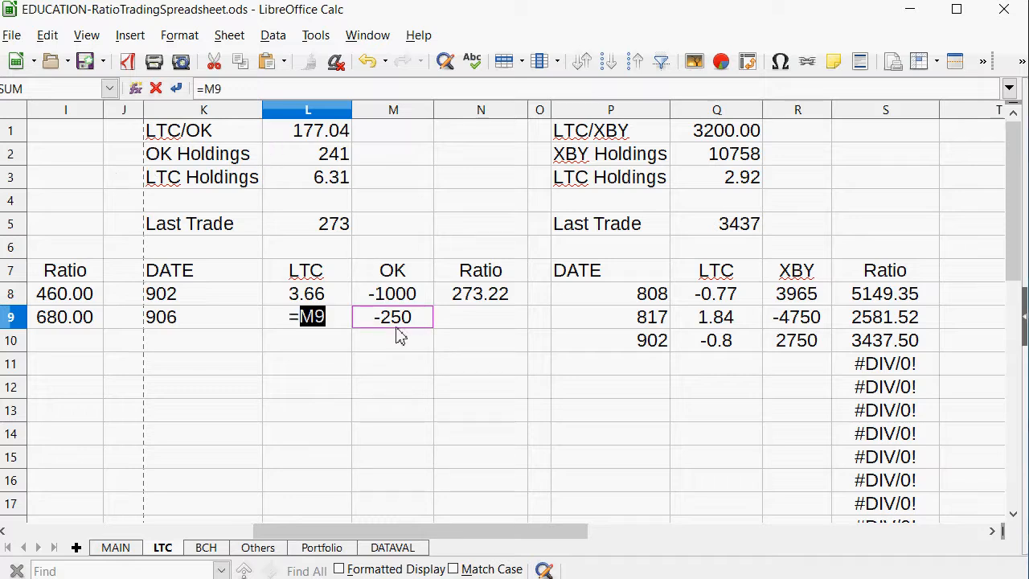
text(/)
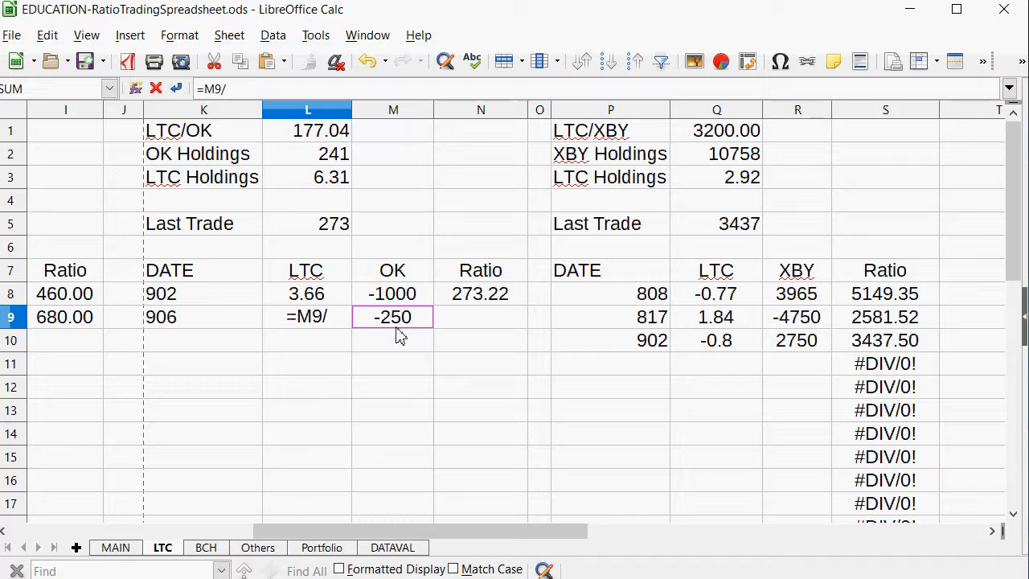
click(303, 143)
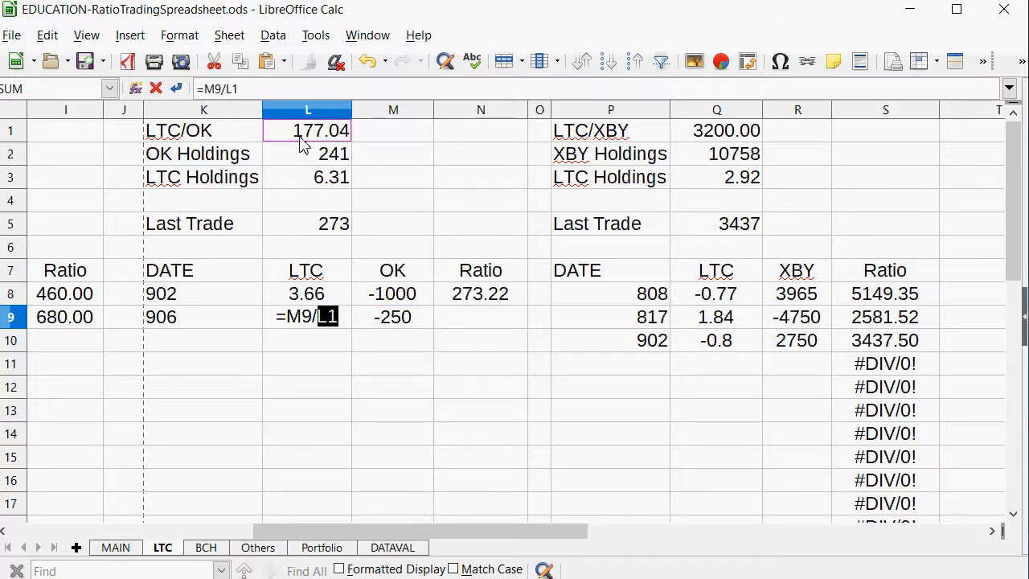
key(Return)
key(Up)
text(1.41)
key(Return)
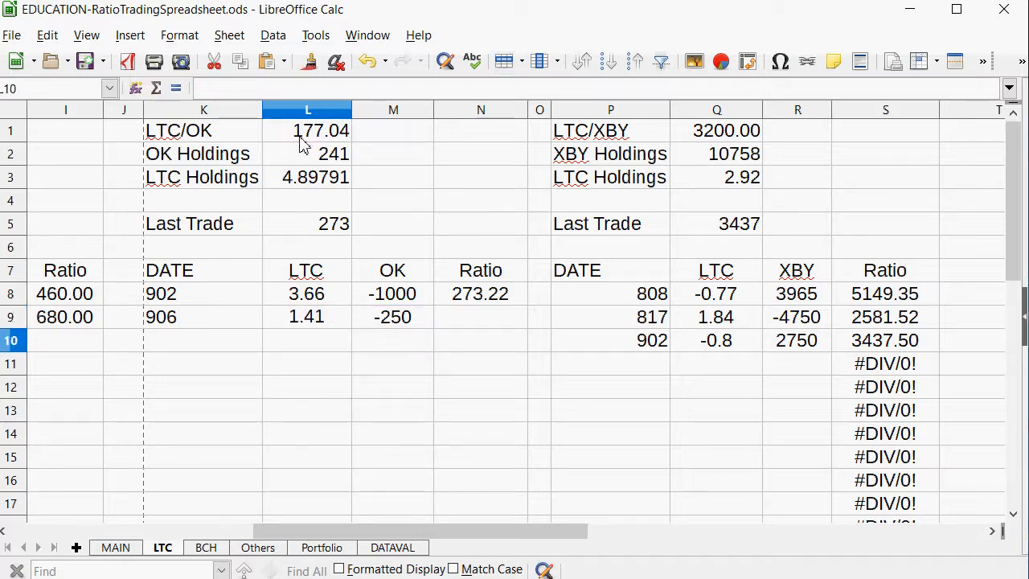
Copy the Ratio formula from N8 into N9 for the 906 LTC/OK trade.
right_click(486, 291)
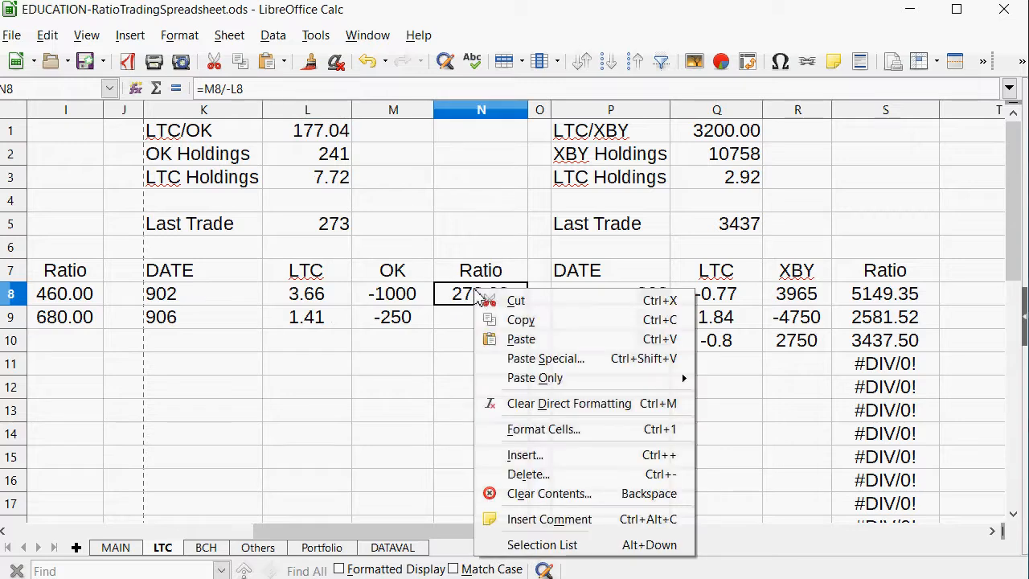
click(494, 319)
click(493, 329)
right_click(493, 330)
click(508, 371)
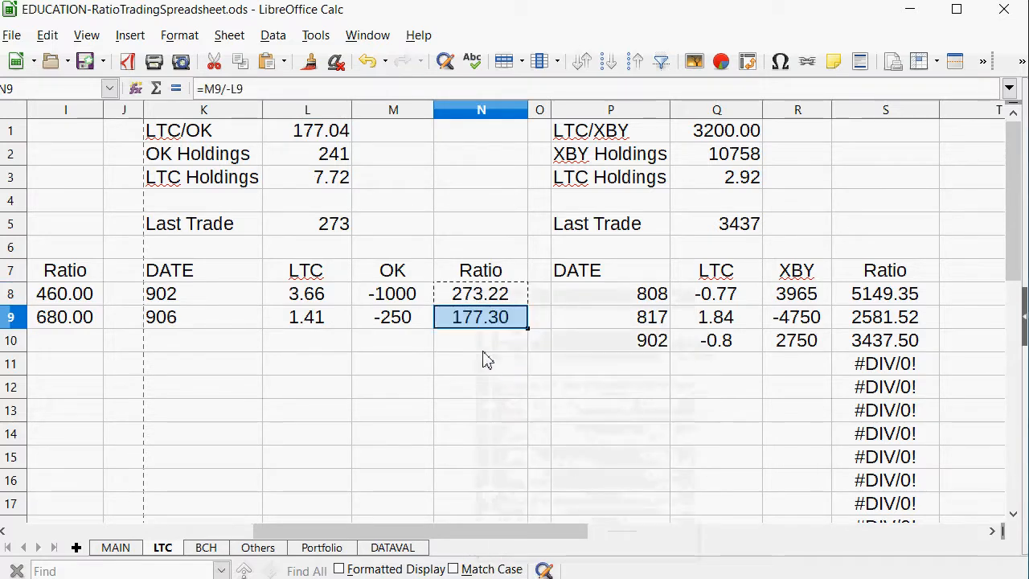
Set the LTC/OK Last Trade ratio in L5 to 177.
click(310, 229)
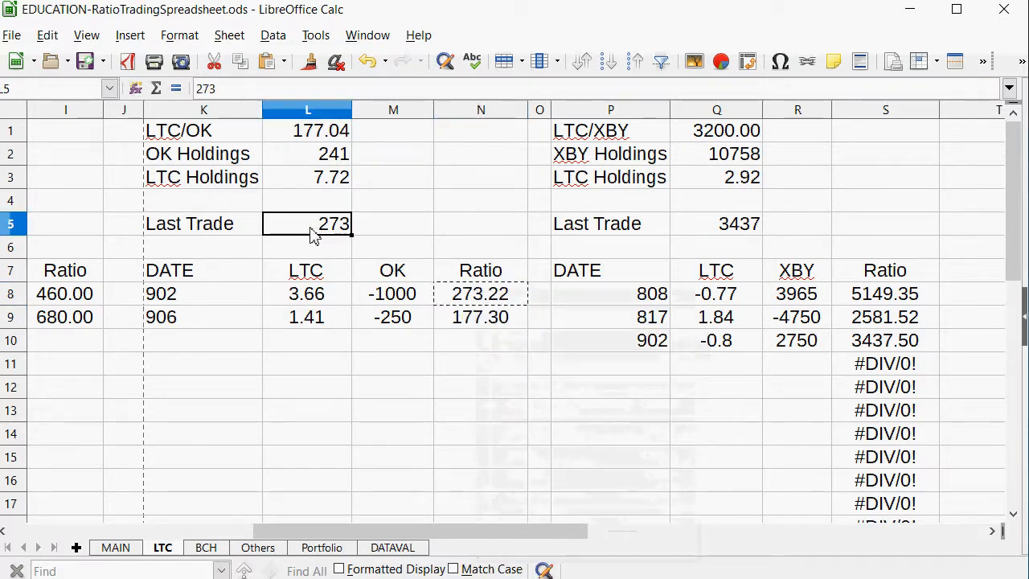
text(177)
key(Return)
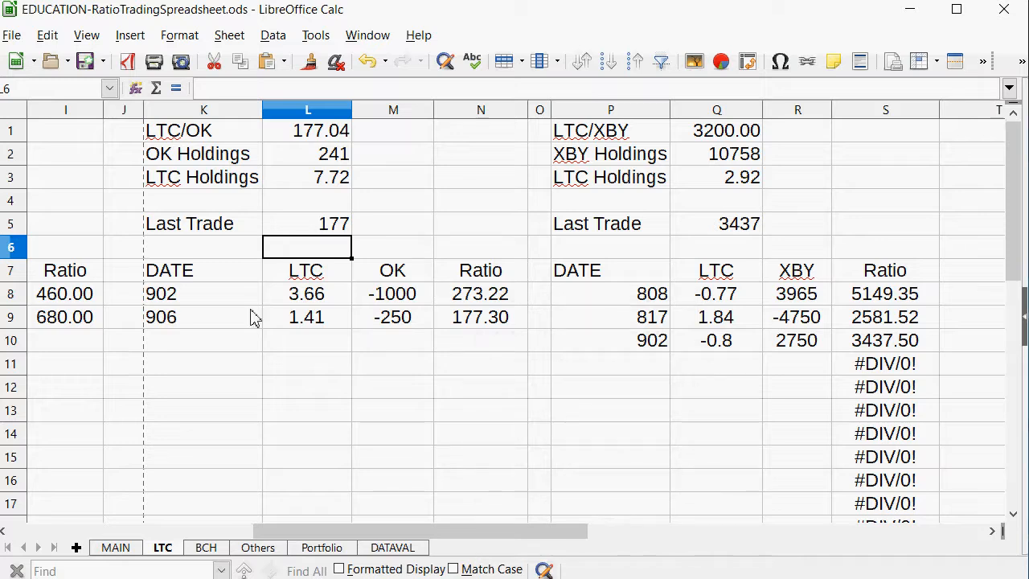
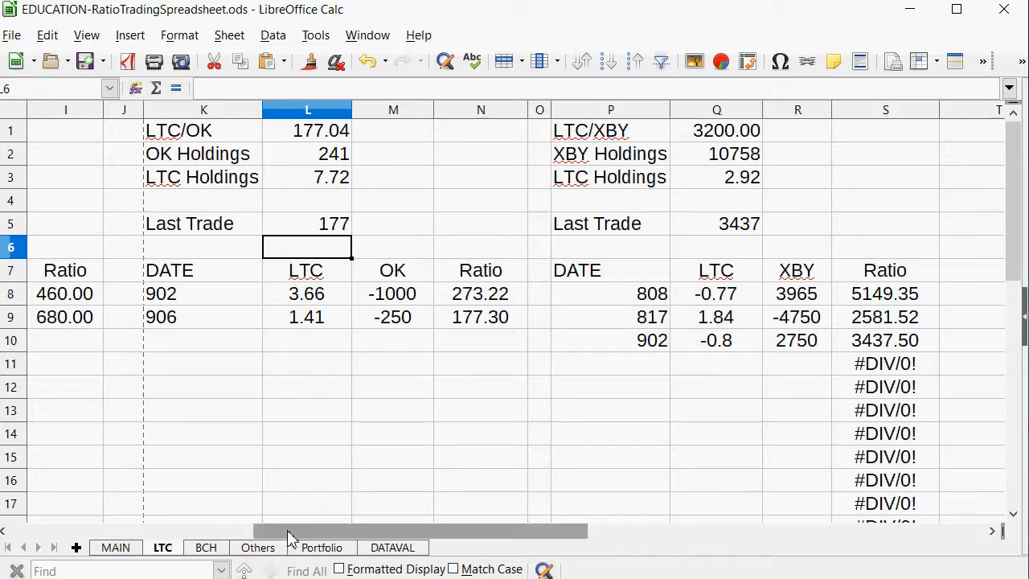
Add a 906 trade to the OK/XBY table on the Others sheet with an OK amount of -400 in L10.
click(112, 551)
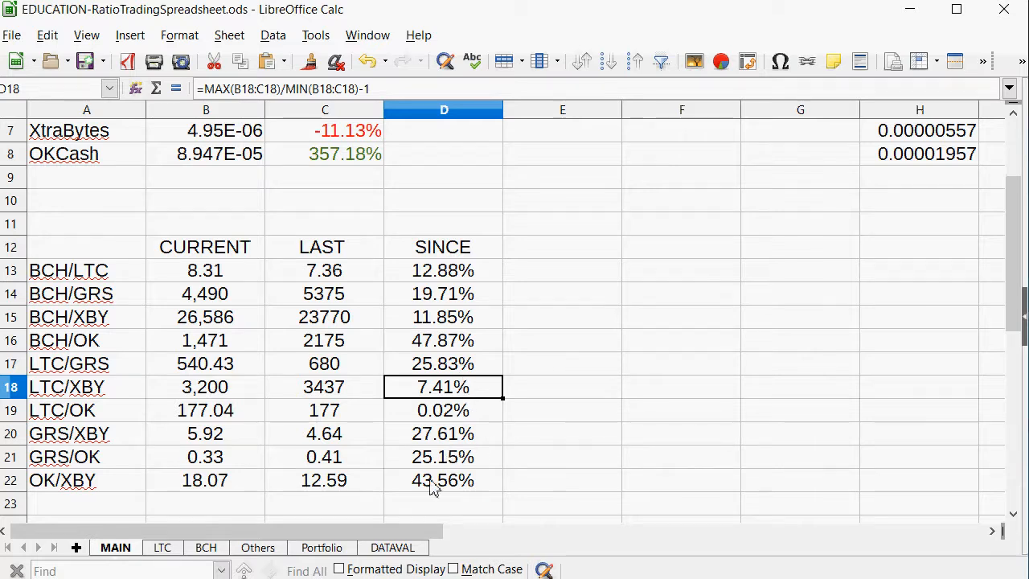
drag(426, 482, 138, 484)
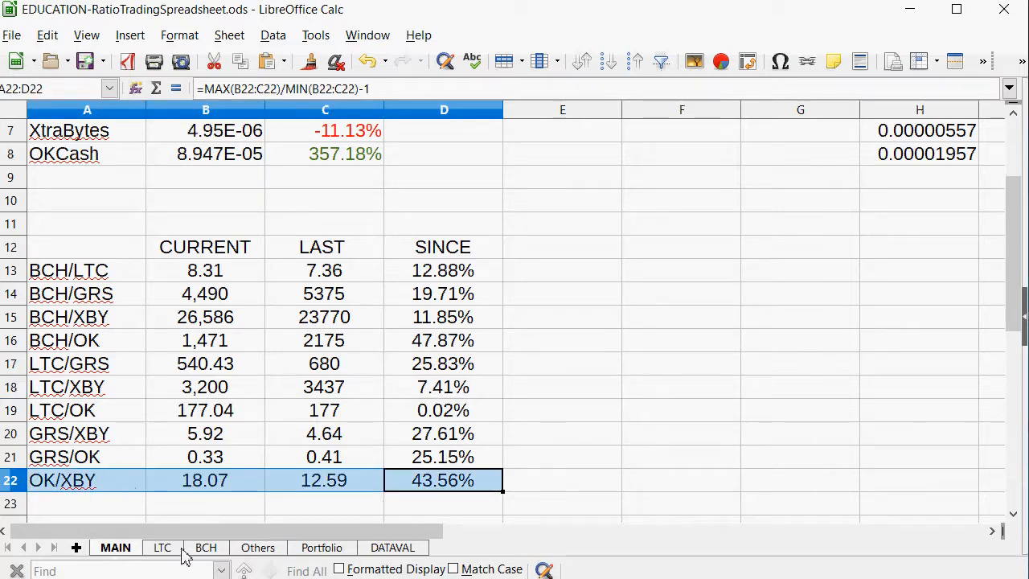
click(268, 552)
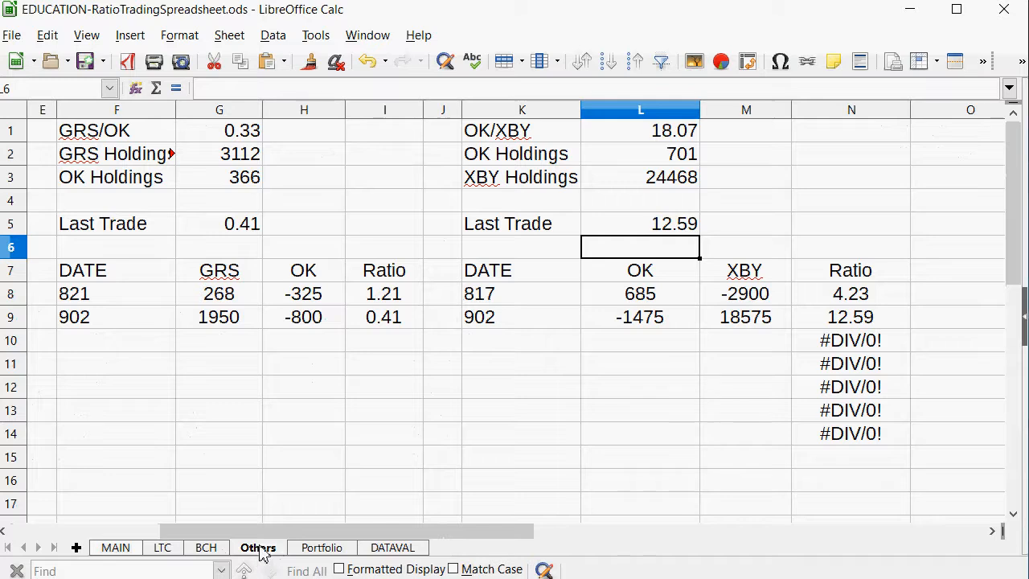
click(510, 356)
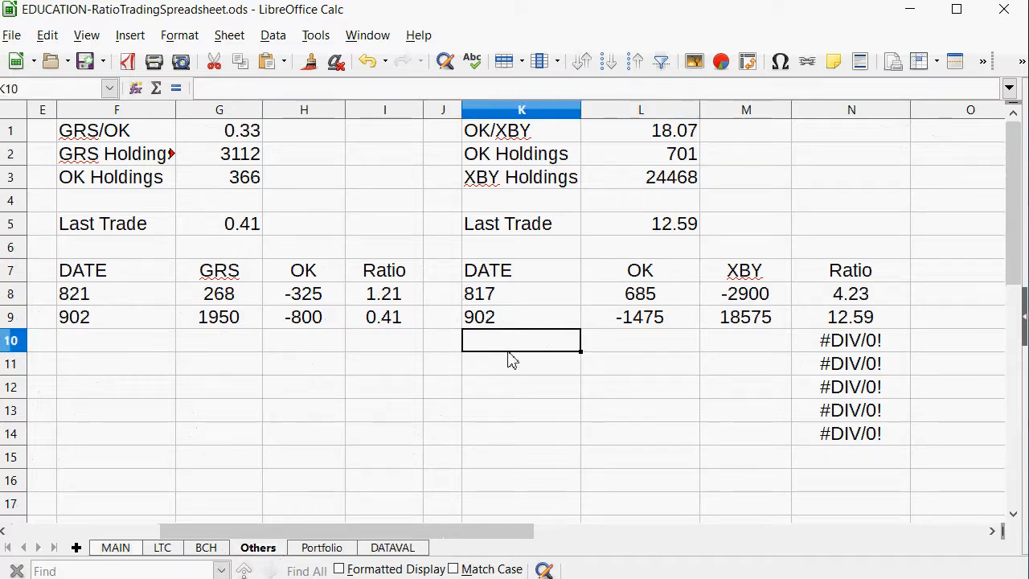
text(906)
key(Tab)
key(Tab)
key(Left)
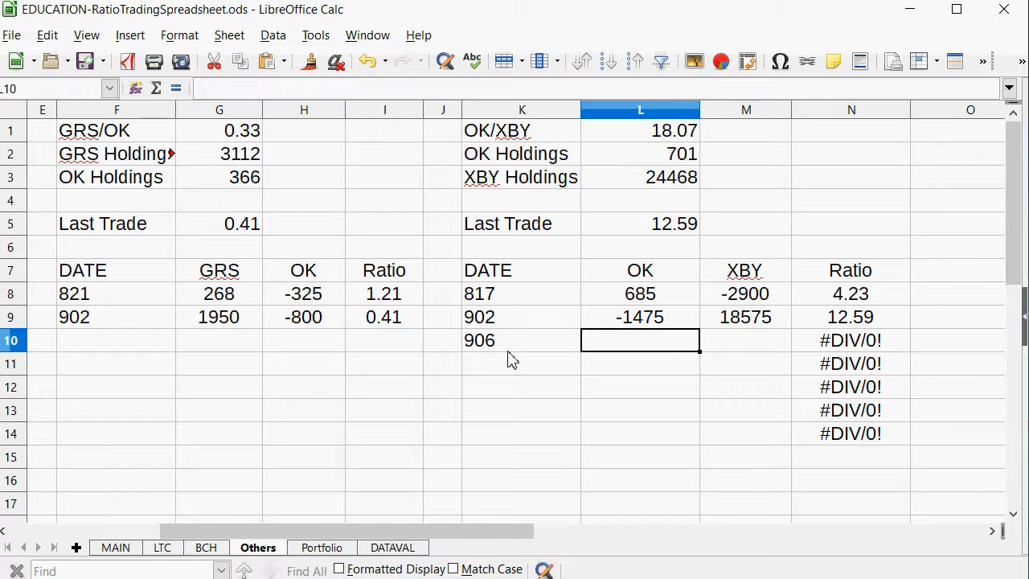
text(-400)
key(Tab)
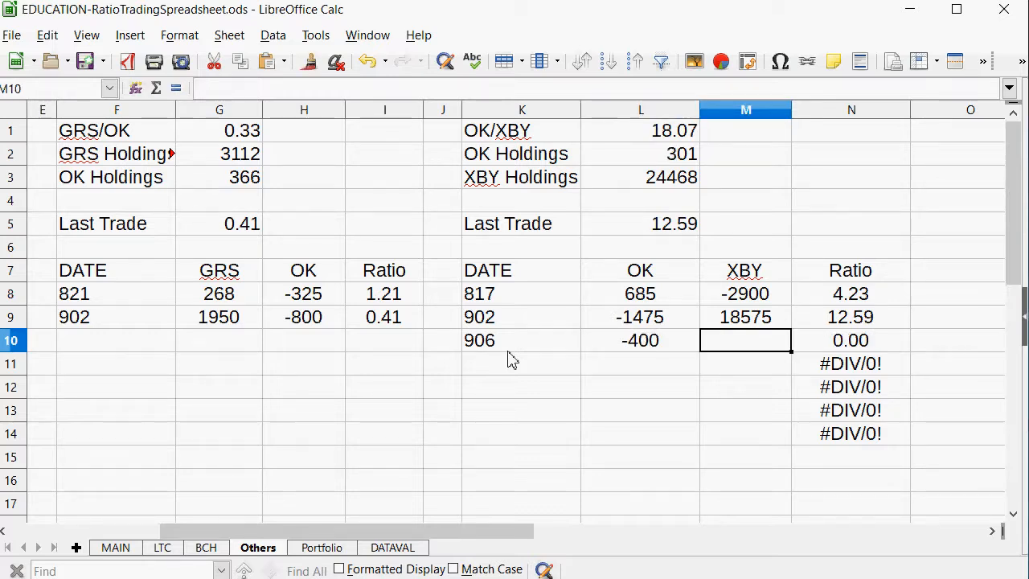
Calculate the trade's XBY amount in M10 with =L10*18.07 and replace the formula with the fixed positive value 7220.
text(=)
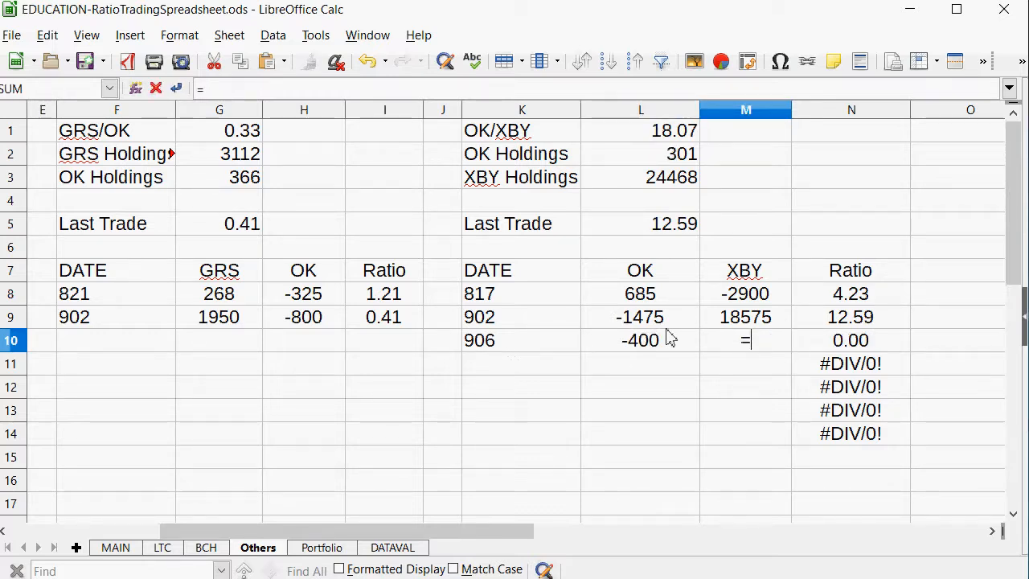
click(663, 342)
text(*1)
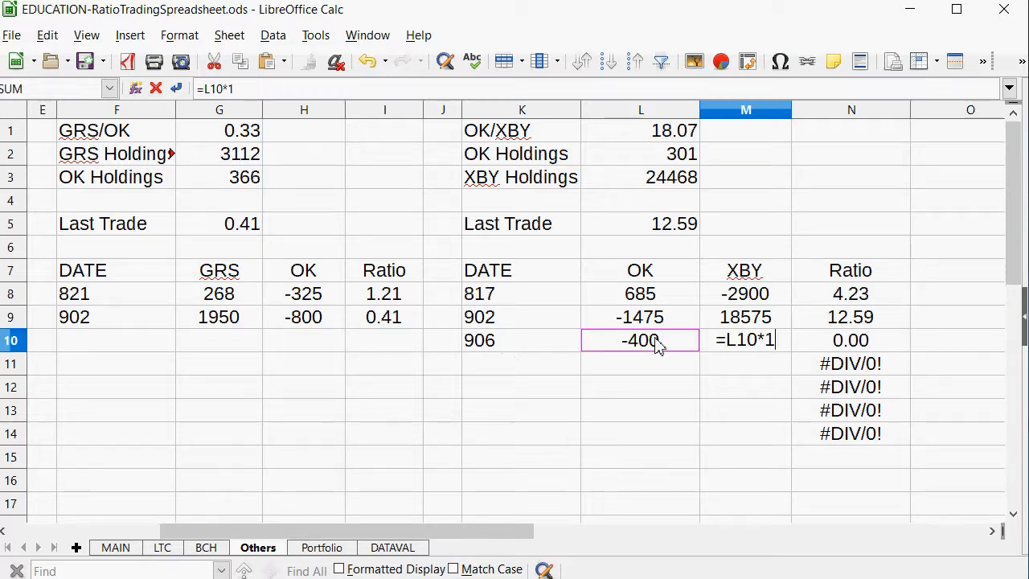
text(8.07)
key(Return)
key(Up)
text(7)
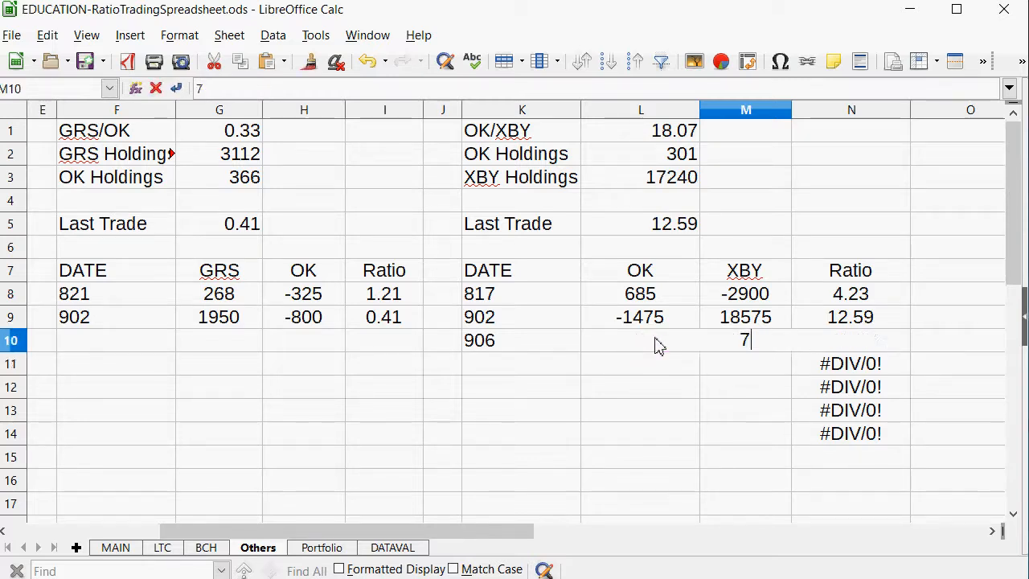
text(220)
key(Return)
Set the OK/XBY Last Trade ratio in L5 to 18.05.
key(Up)
key(Up)
key(Up)
key(Up)
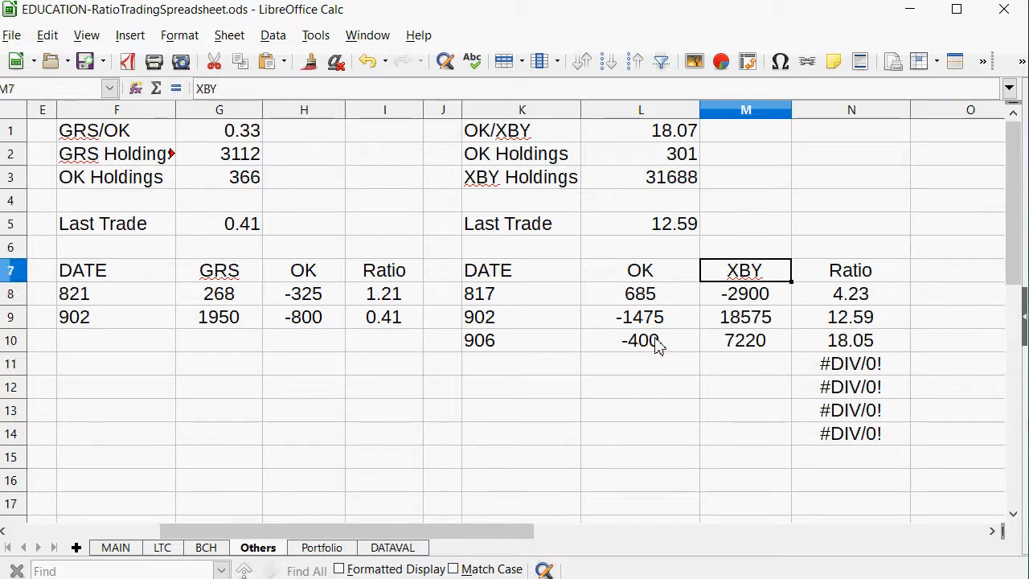
key(Up)
key(Up)
key(Left)
text(18.05)
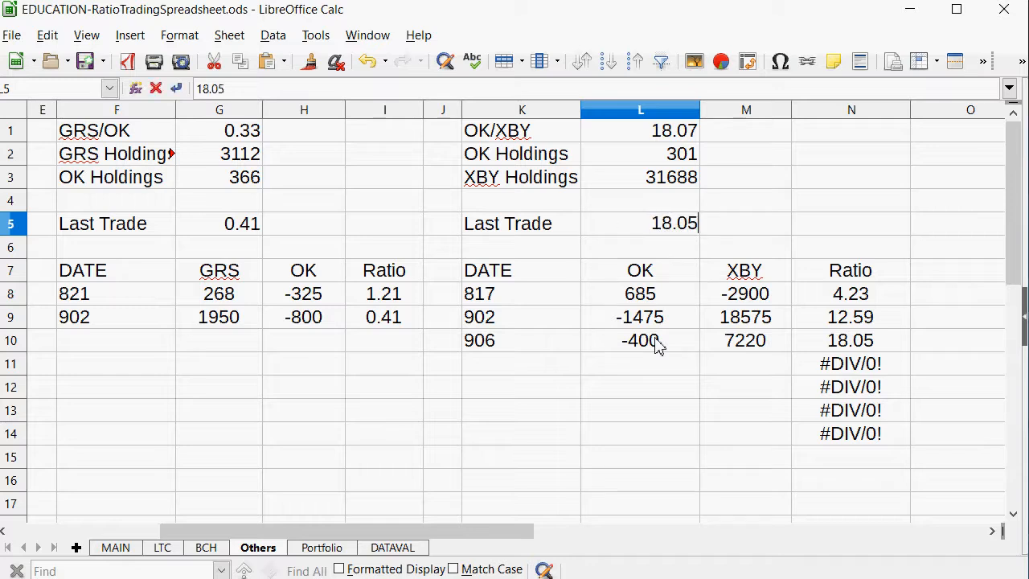
key(Return)
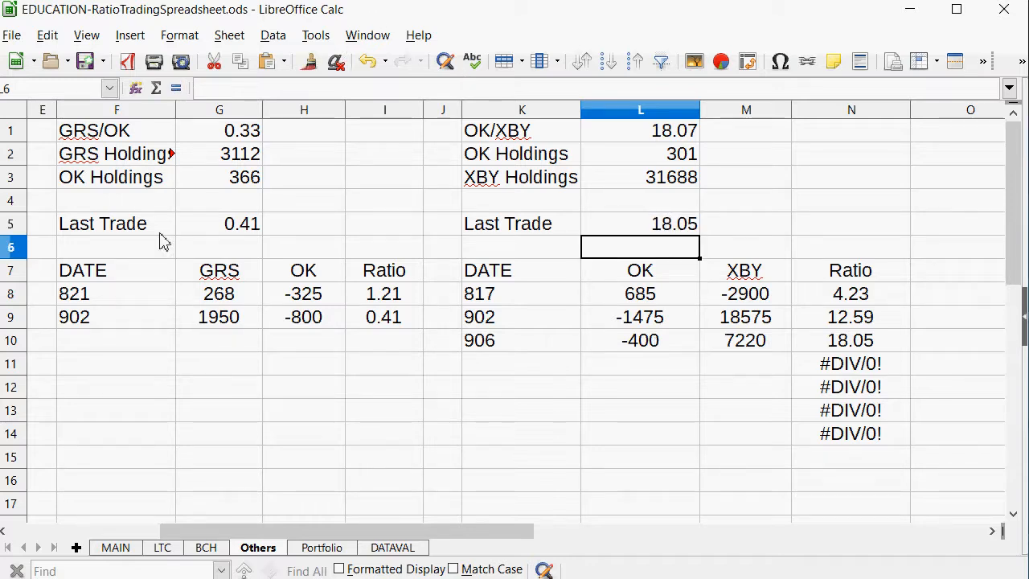
Review the ratio changes since the last trades on the MAIN sheet, focusing on the BCH/OK row.
click(129, 529)
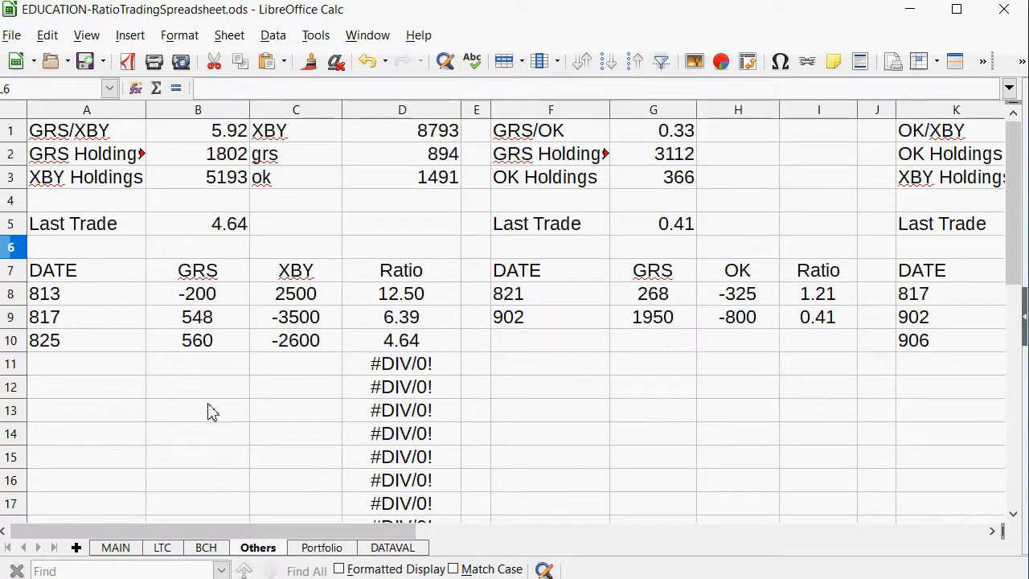
click(126, 549)
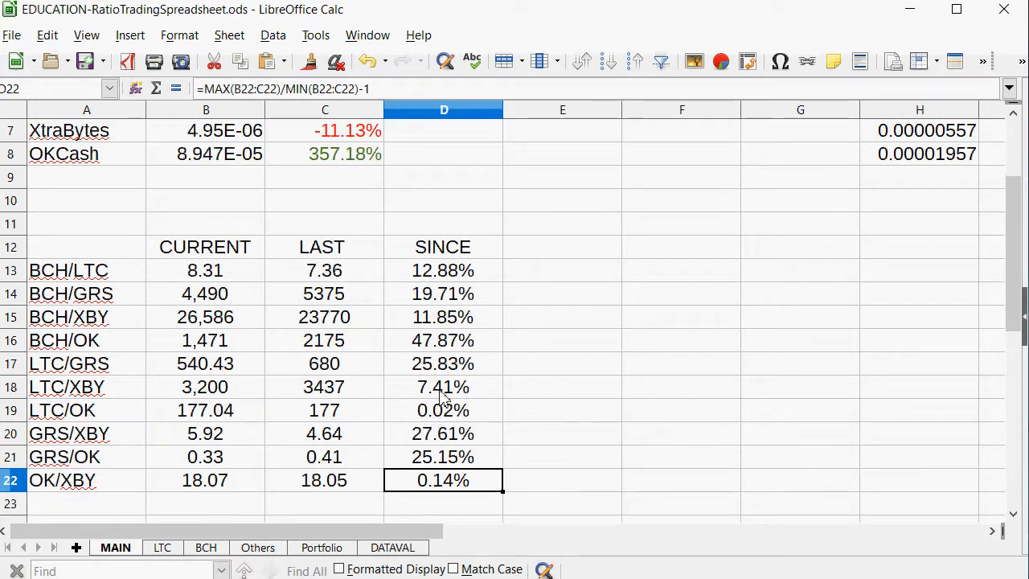
click(454, 324)
click(434, 354)
drag(435, 354, 113, 344)
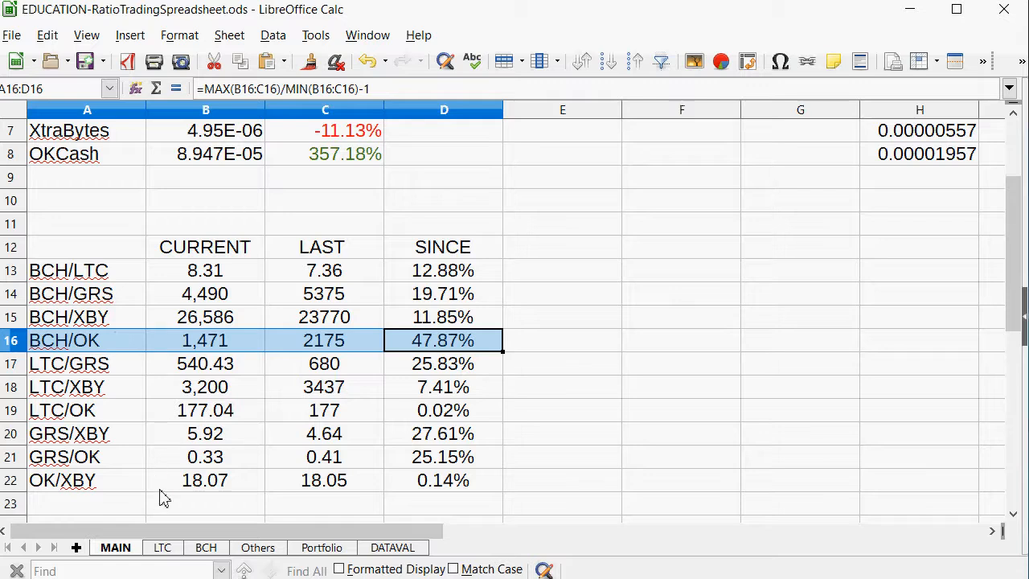
click(164, 345)
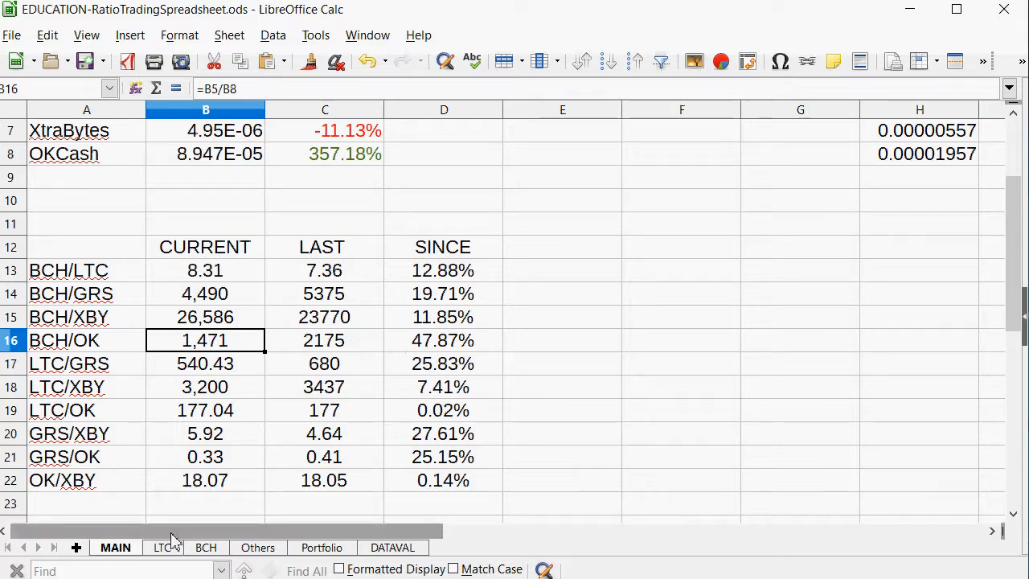
Add a 906 trade to the BCH/OK table on the BCH sheet with an OK amount of -350 in G12.
click(203, 548)
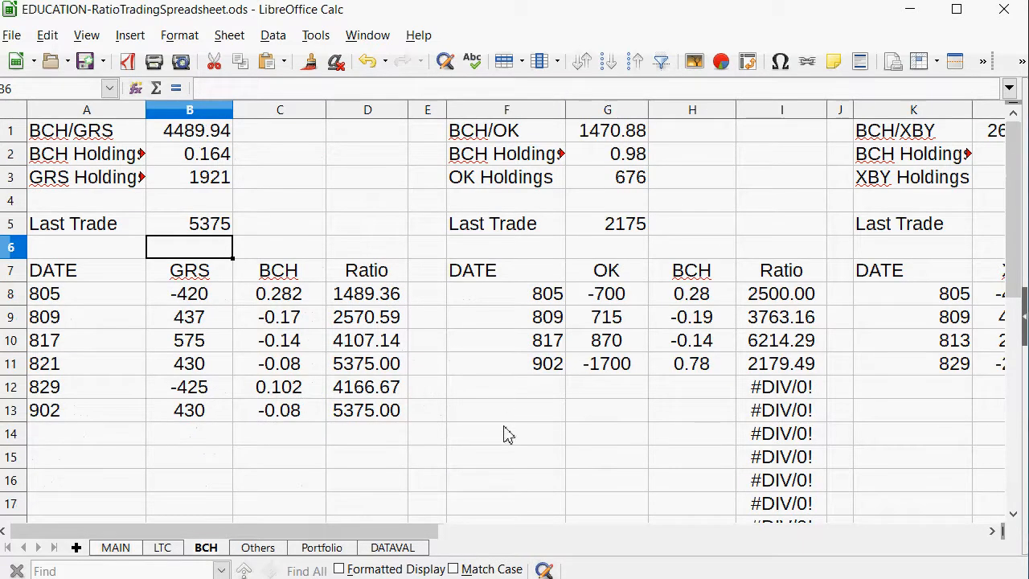
click(524, 393)
text(906)
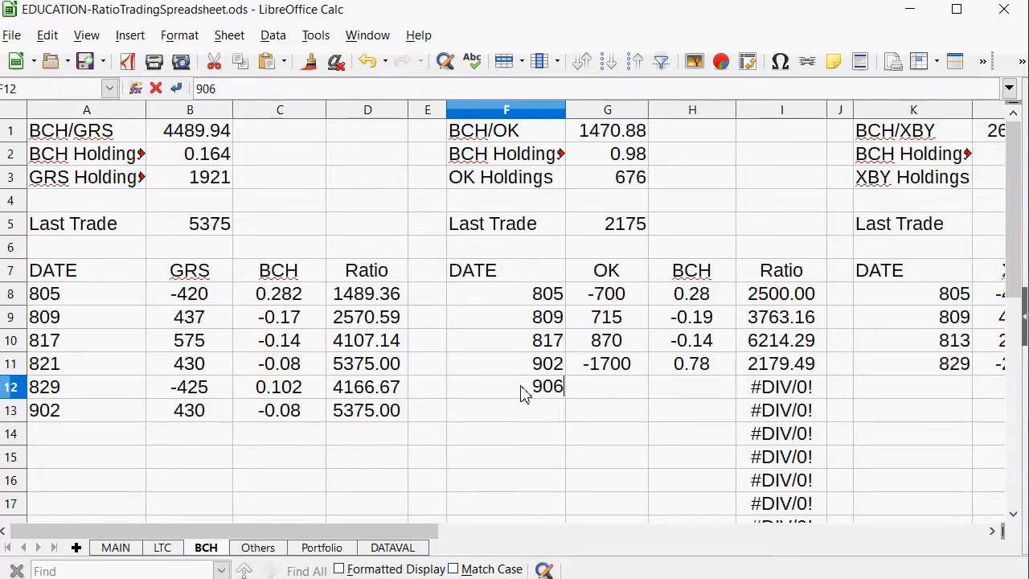
key(Tab)
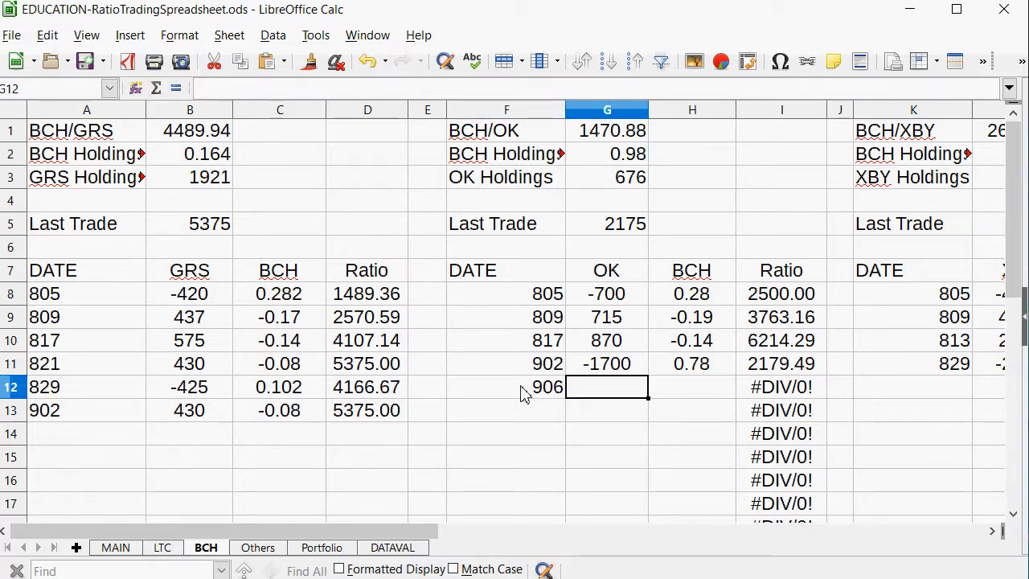
text(-3)
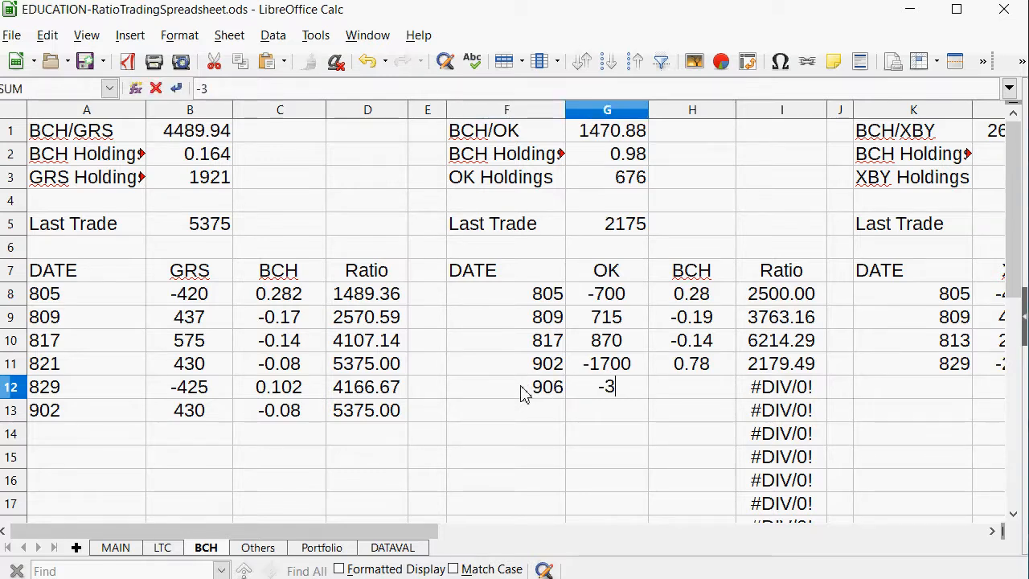
text(50)
key(Tab)
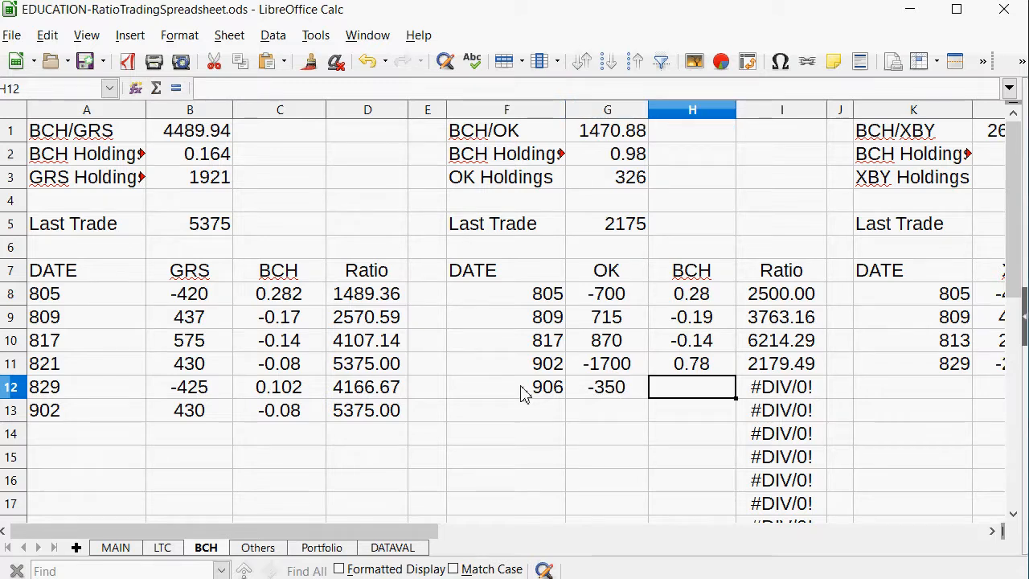
Calculate the trade's BCH amount in H12 with =G12/G1 and replace the formula with the fixed positive value 0.237.
text(=)
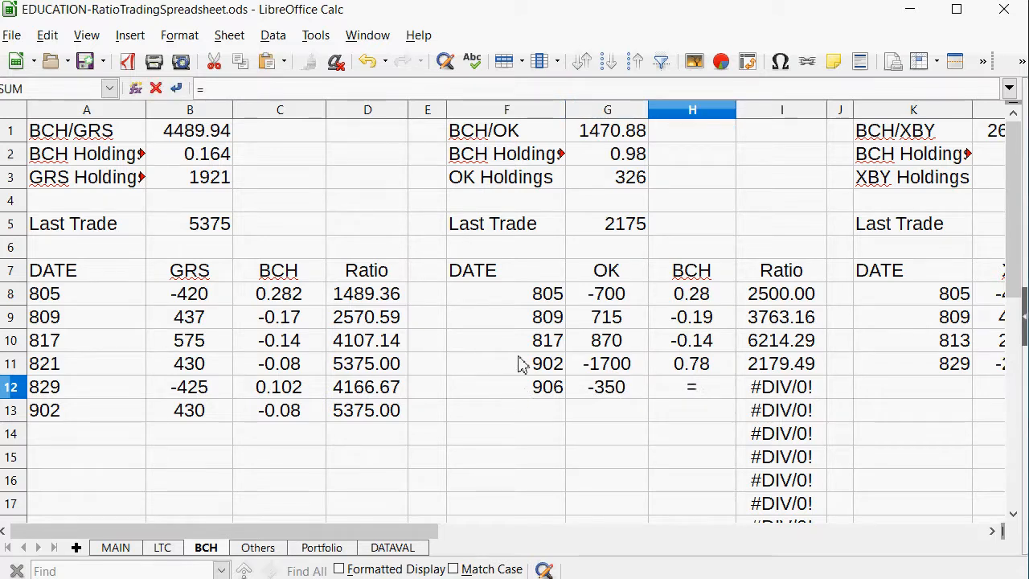
click(598, 389)
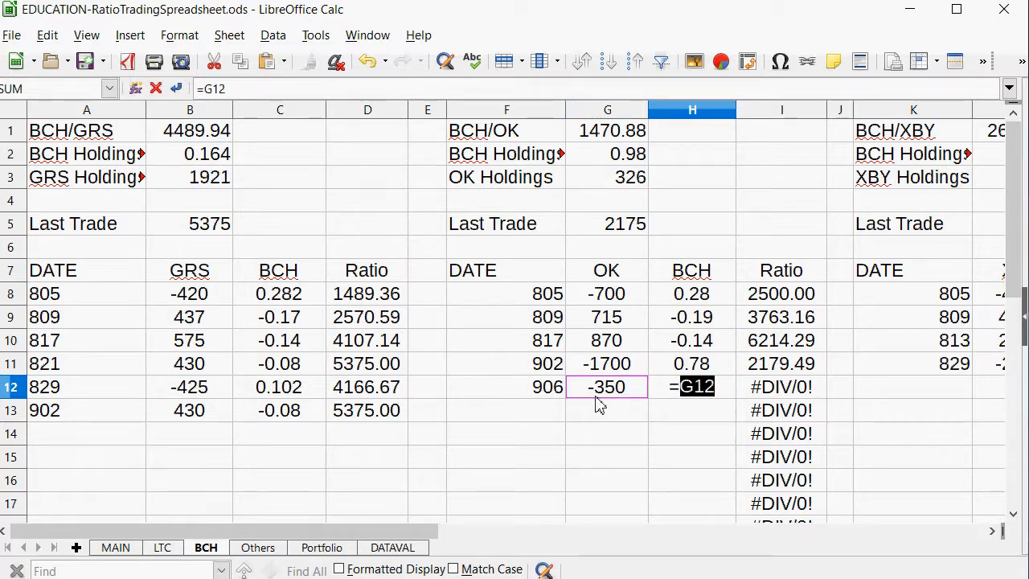
text(/)
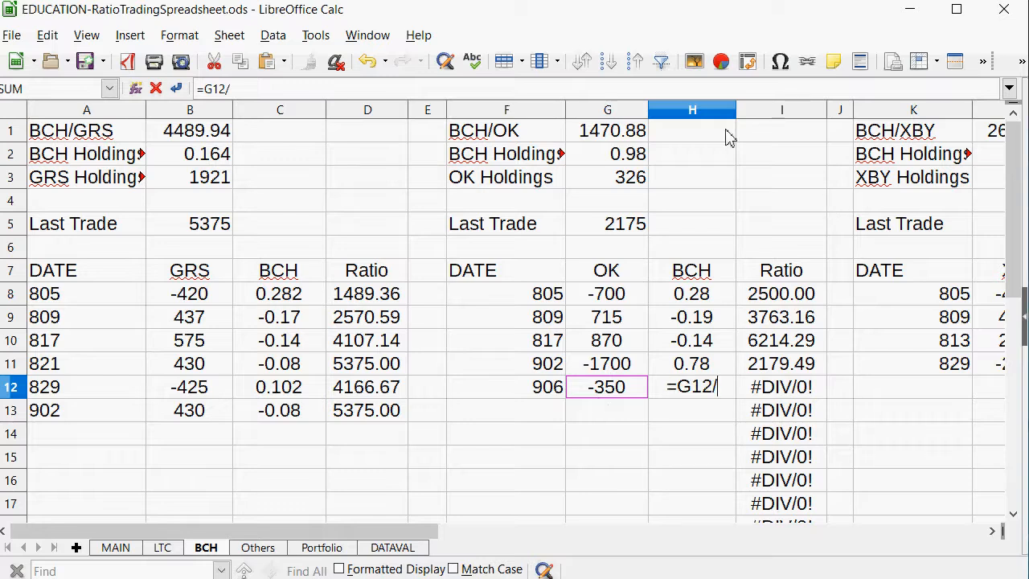
click(613, 139)
key(Return)
key(Up)
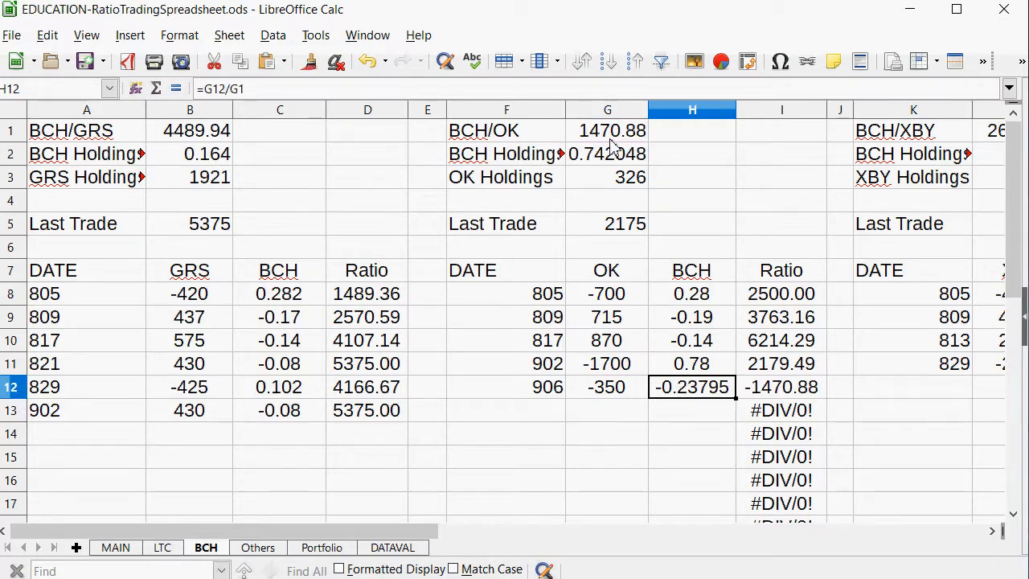
text(.237)
key(Return)
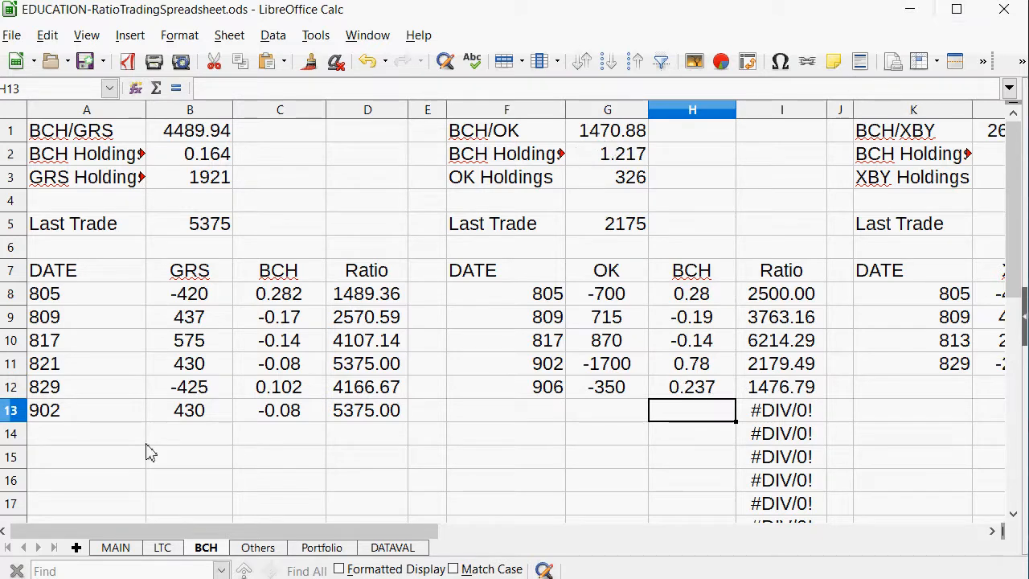
Review the ratio table and the coin prices on the MAIN sheet, checking the full OKCash price in B8.
click(114, 547)
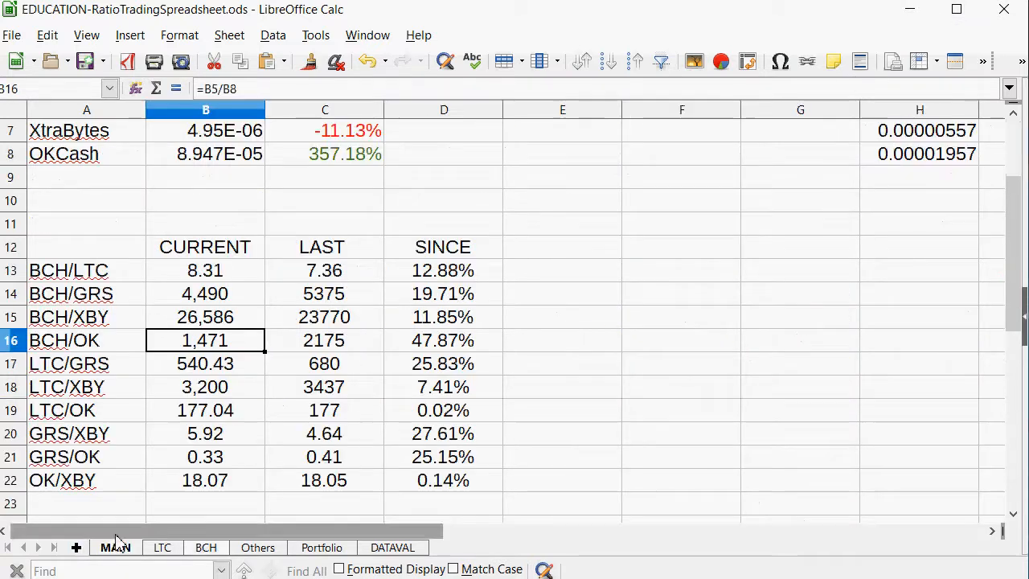
scroll(234, 332, down, 6)
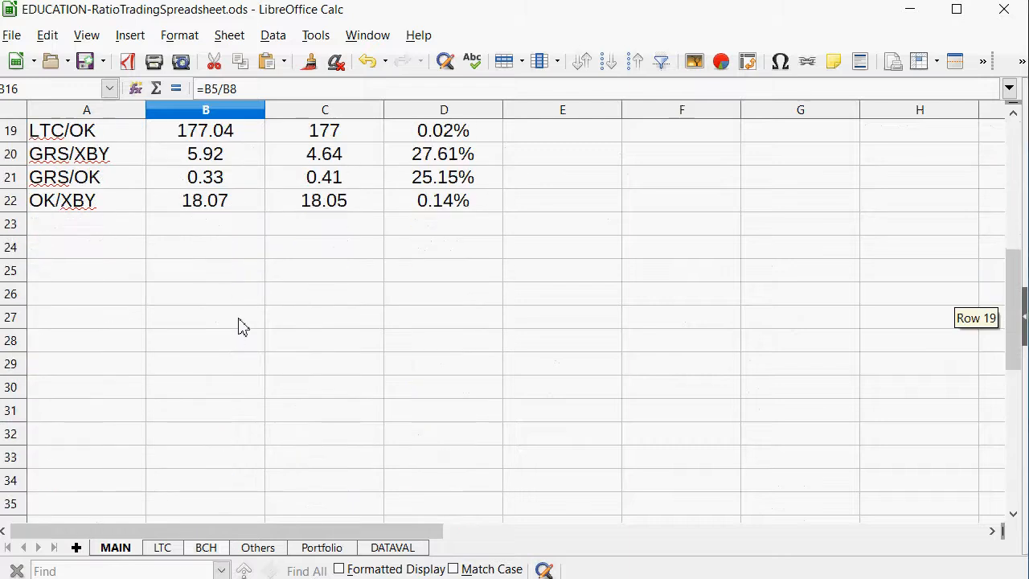
scroll(241, 323, up, 5)
scroll(242, 323, up, 1)
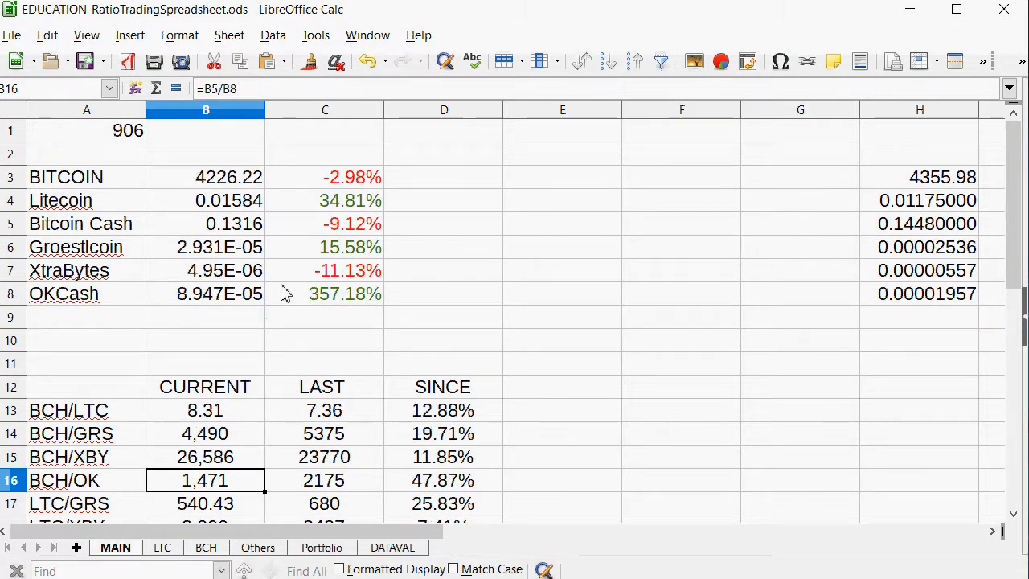
scroll(290, 288, down, 1)
click(193, 229)
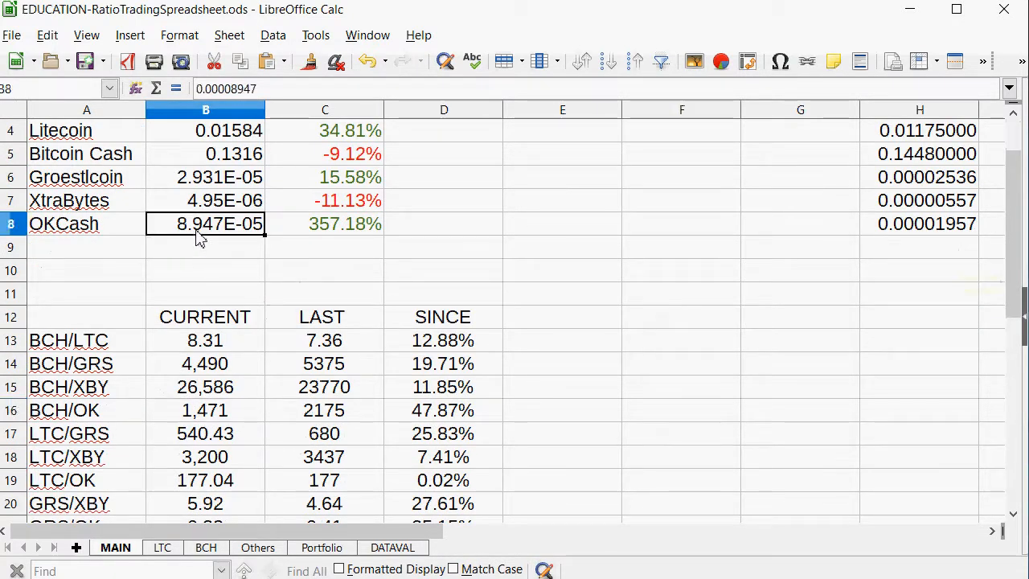
scroll(138, 318, up, 1)
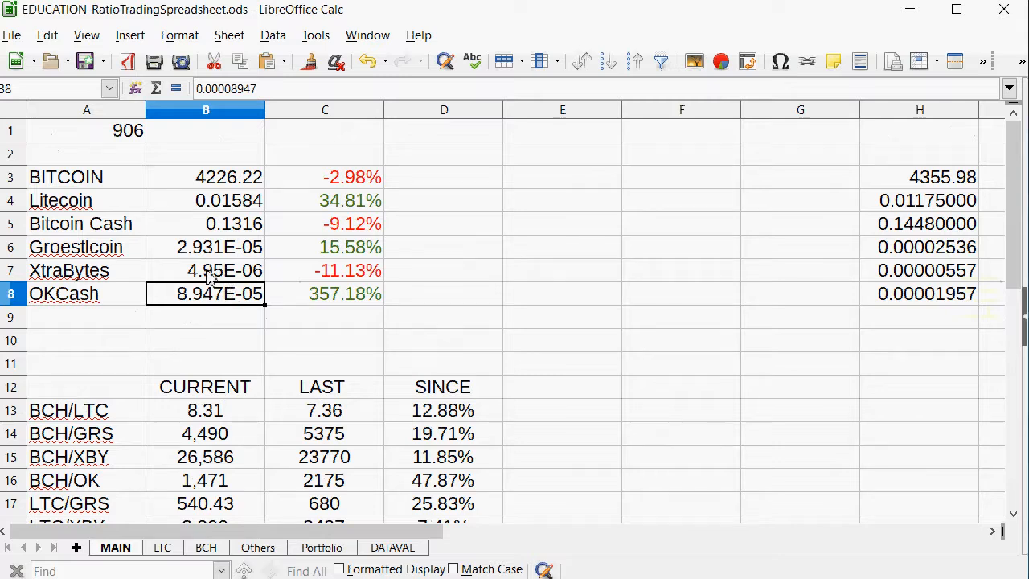
Format the Groestlcoin, XtraBytes and OKCash prices in B6:B8 on the MAIN sheet as numbers with 8 decimal places.
drag(205, 247, 223, 291)
right_click(224, 291)
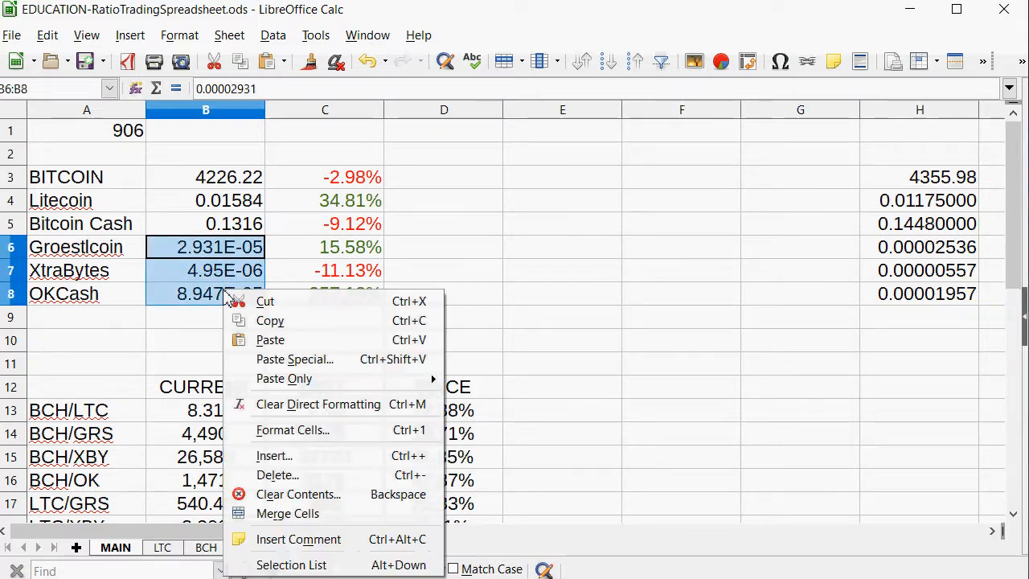
click(273, 431)
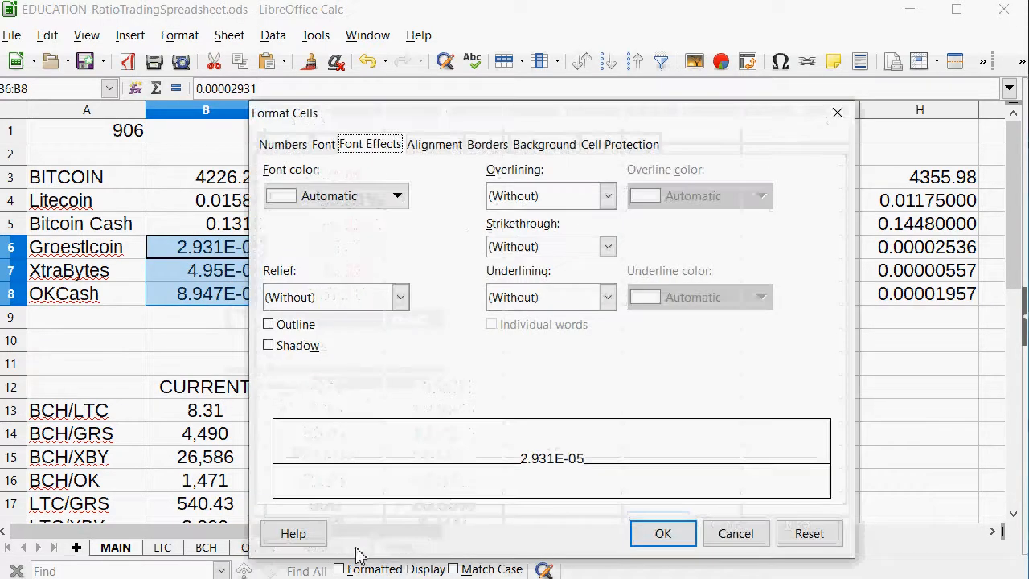
click(283, 145)
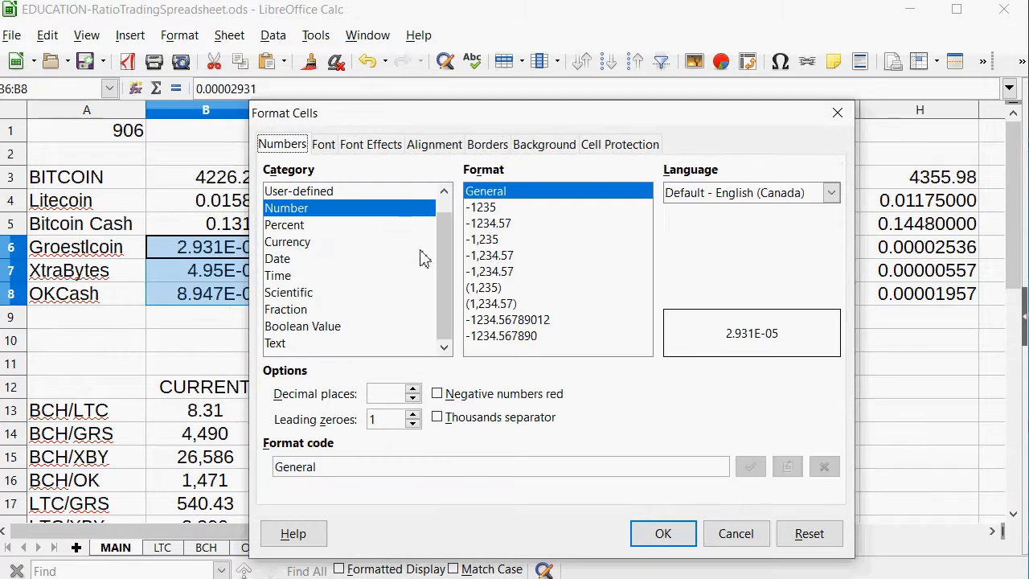
click(414, 390)
click(413, 390)
click(414, 390)
click(413, 390)
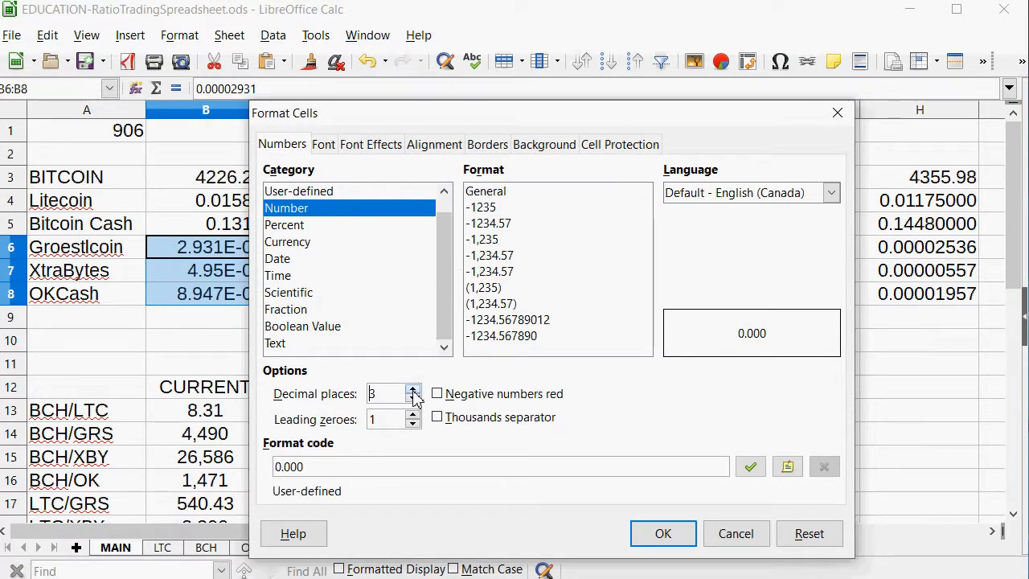
click(413, 390)
click(413, 390)
click(413, 390)
click(413, 390)
click(414, 390)
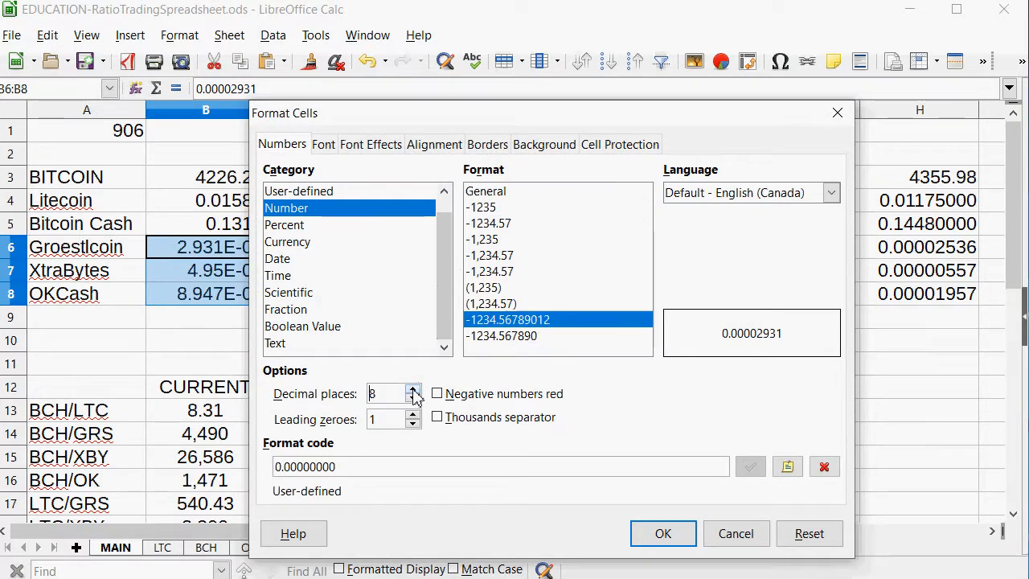
click(663, 534)
click(198, 275)
click(232, 299)
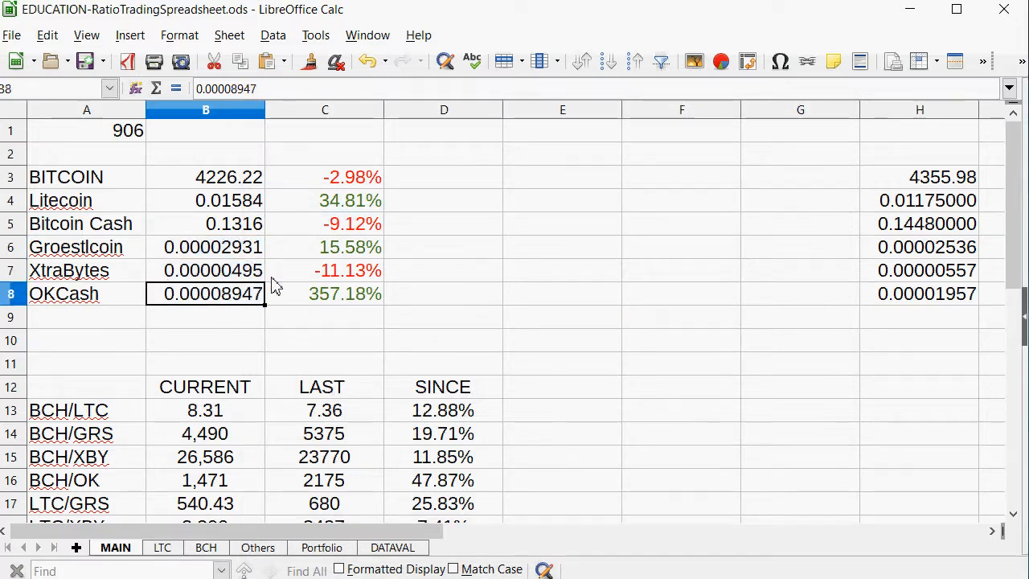
Review the Portfolio sheet, examining each coin's net value in column E and the portfolio's total value in row 1.
click(353, 549)
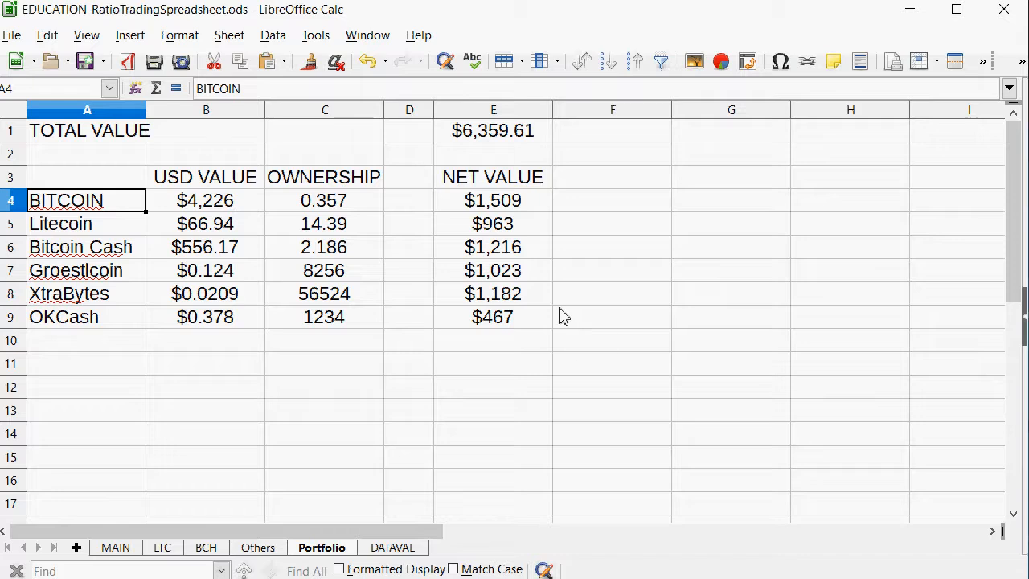
drag(499, 229, 34, 336)
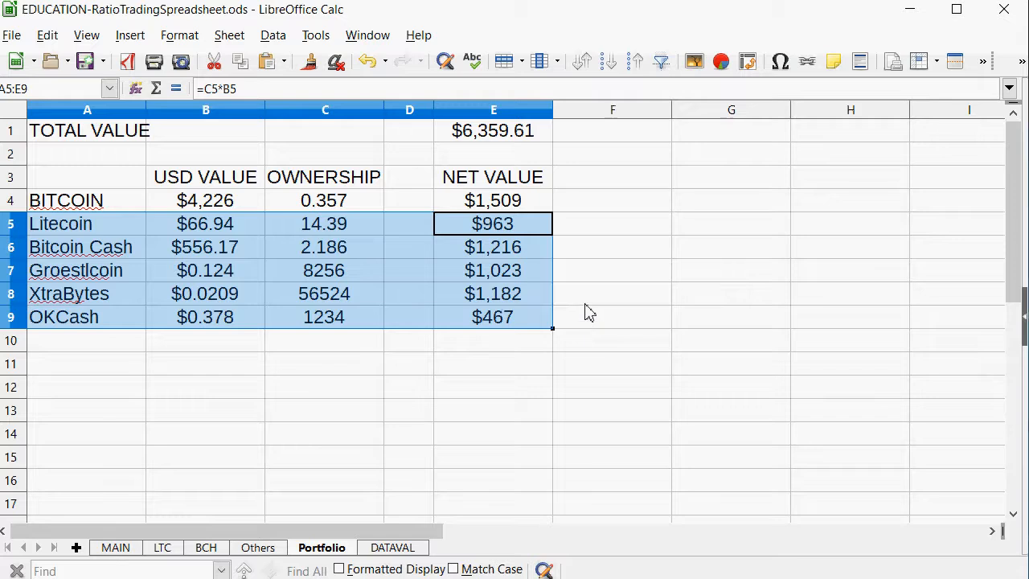
click(520, 321)
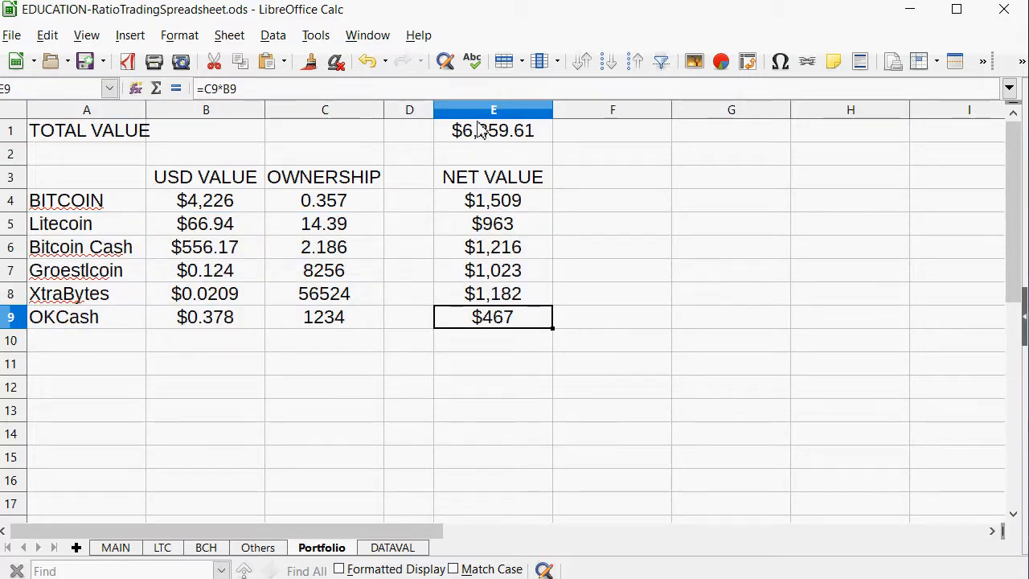
drag(486, 131, 34, 136)
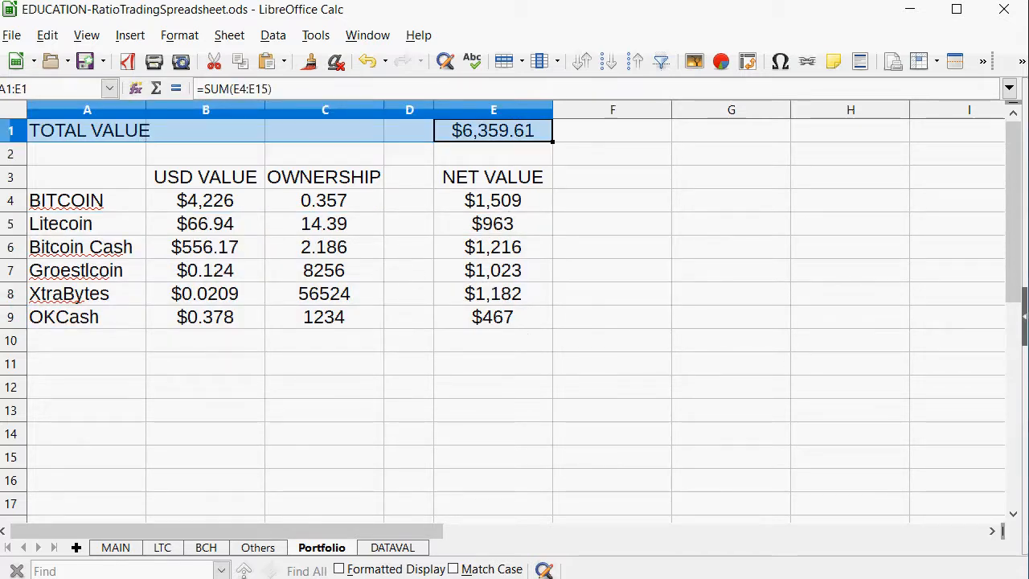
click(523, 201)
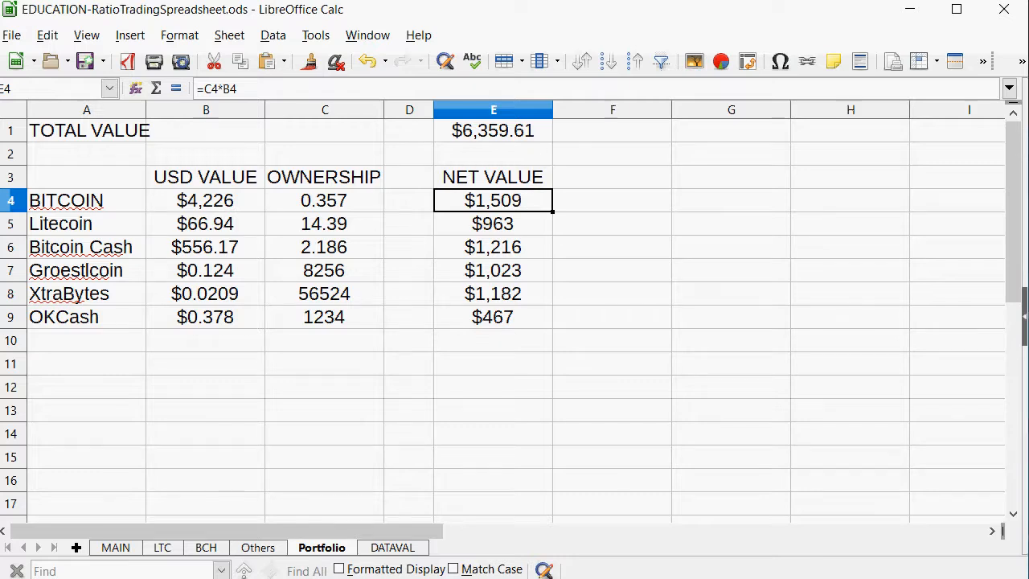